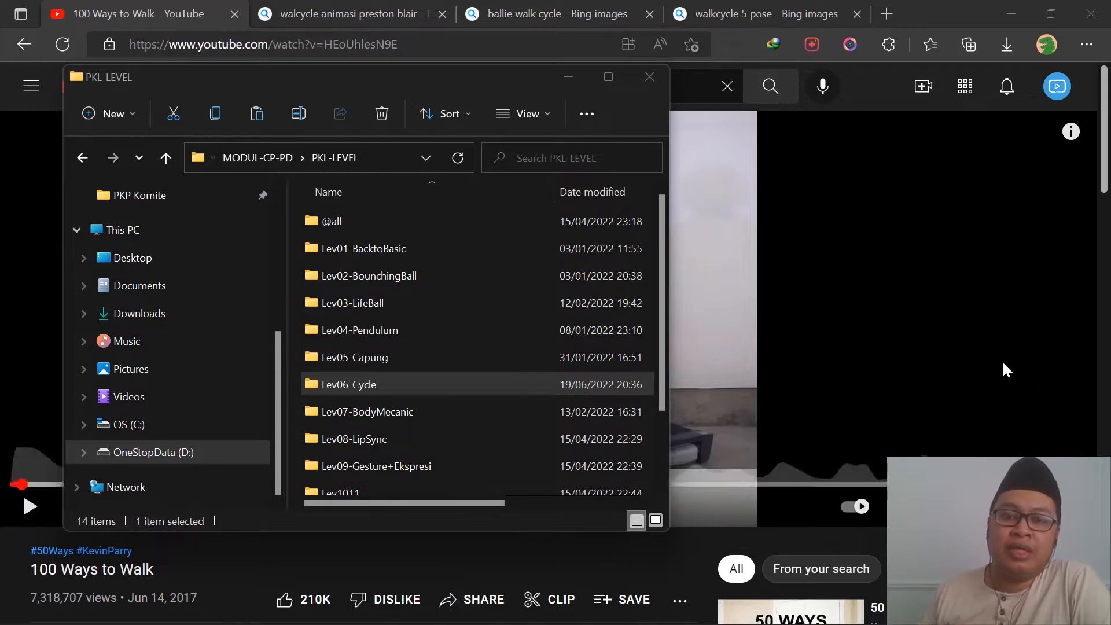
Step: Watch the 100 Ways to Walk video with its sound muted and pause it at the Cowboy walk
left_click(724, 287)
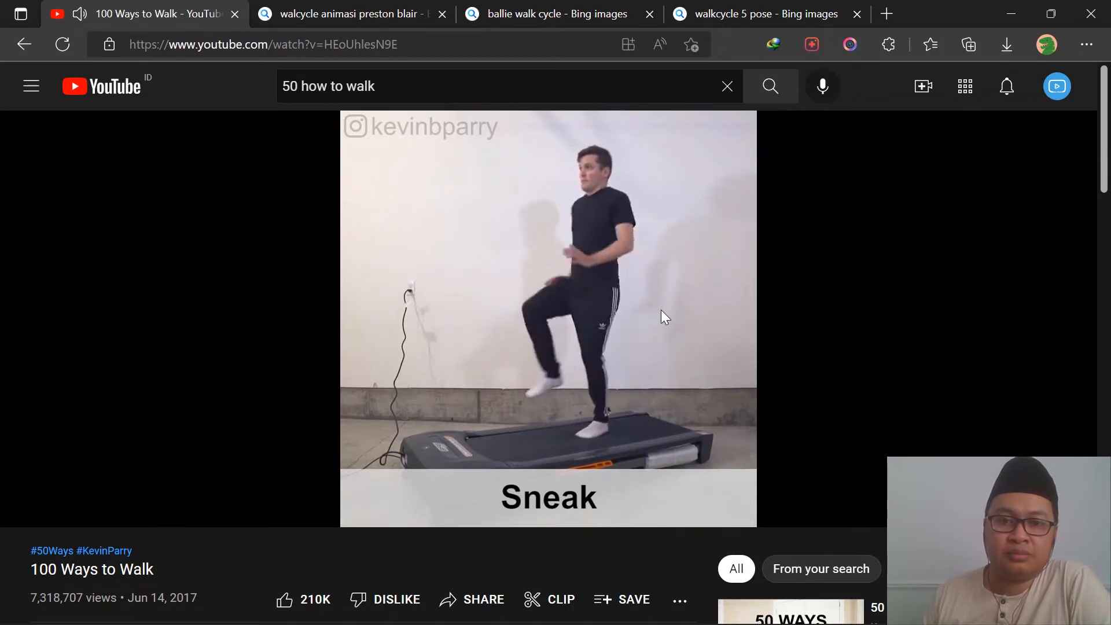
mouse_move(665, 275)
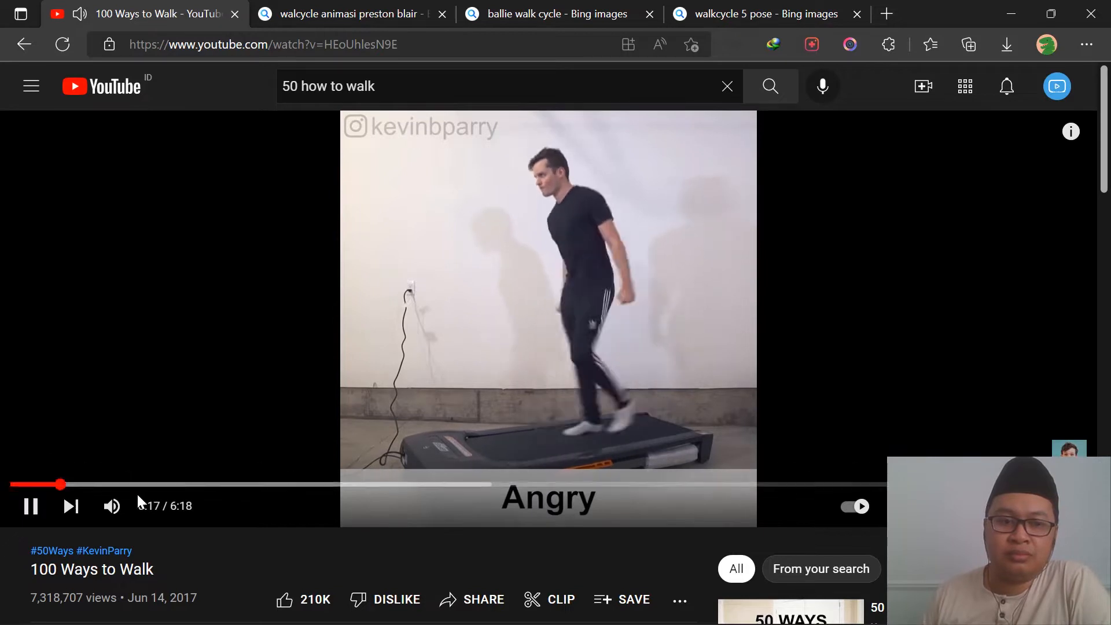
left_click(112, 507)
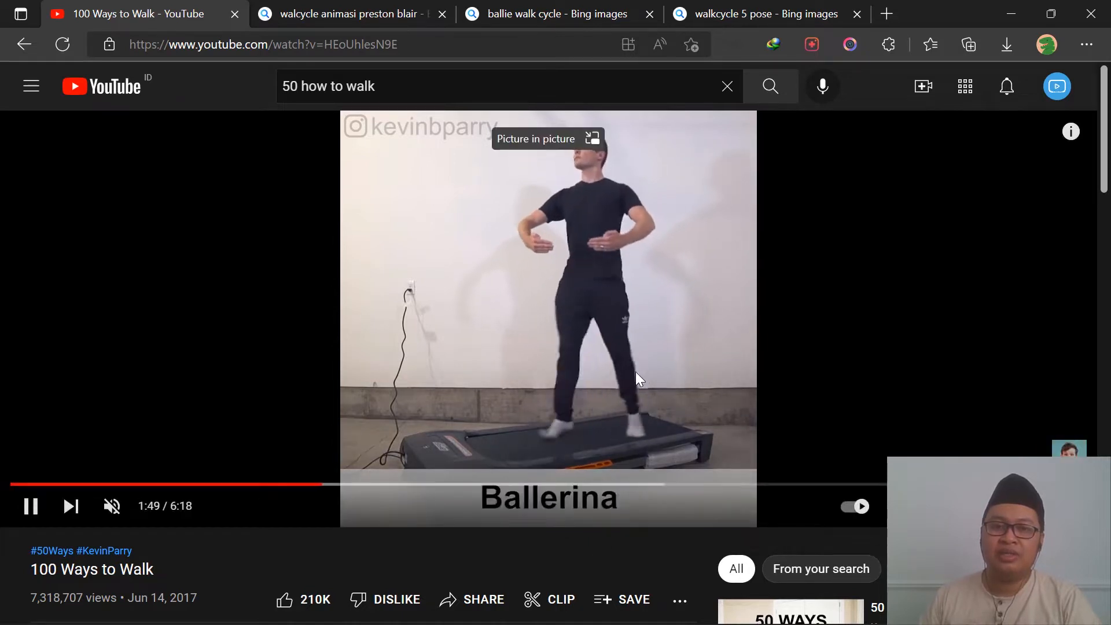
left_click(645, 338)
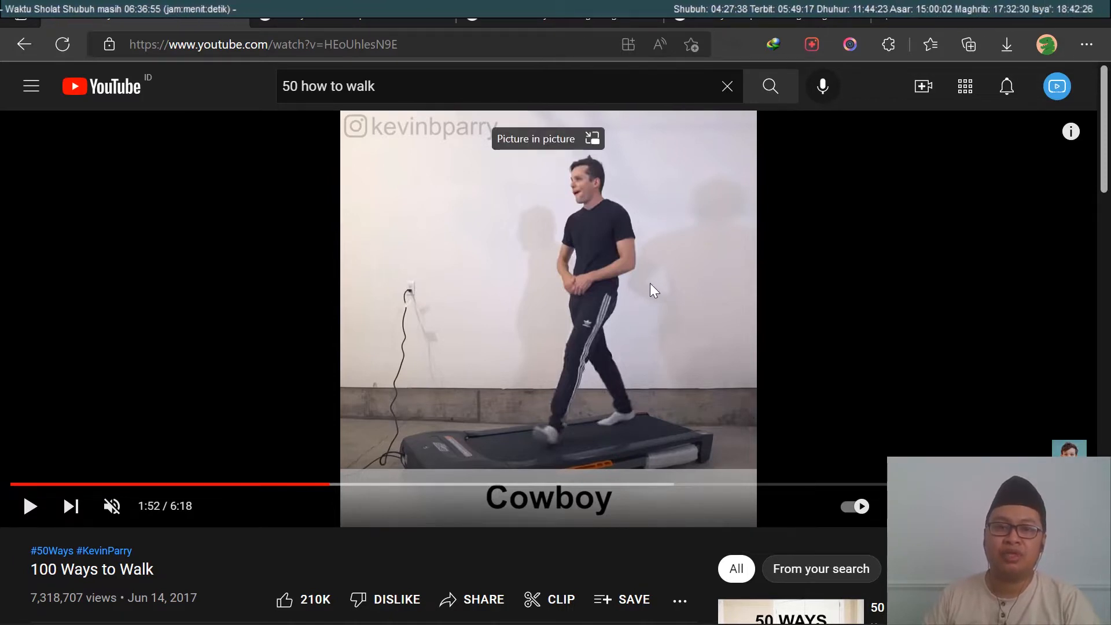
Step: Compare the walk cycle reference images: Preston Blair's two-legged figure chart, the ballie walk cycle and the 5-pose walk cycle
left_click(646, 15)
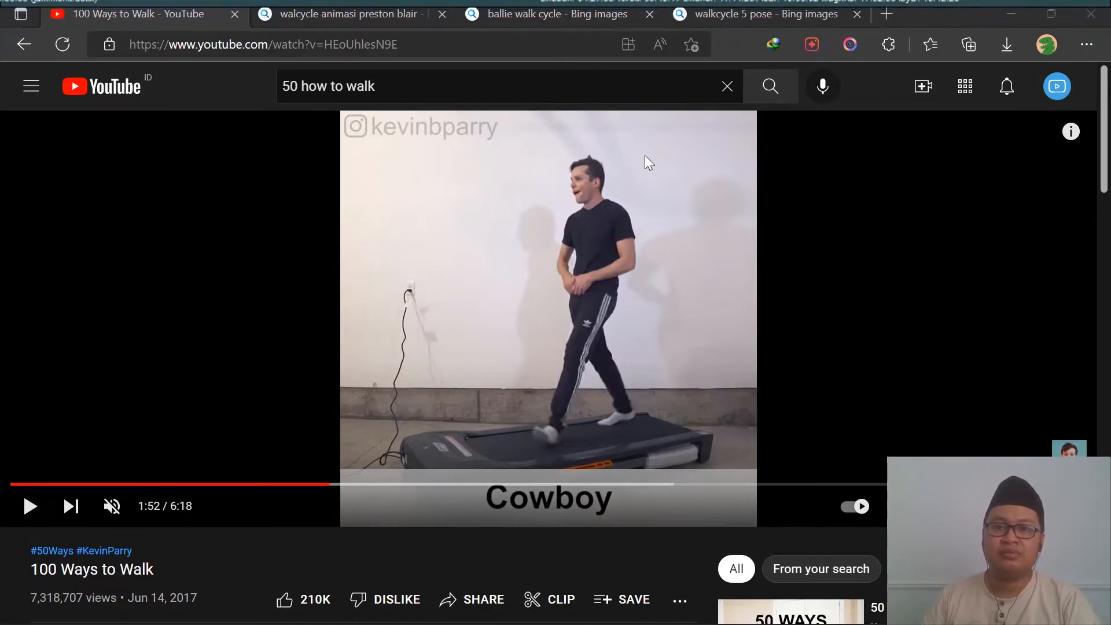
left_click(336, 8)
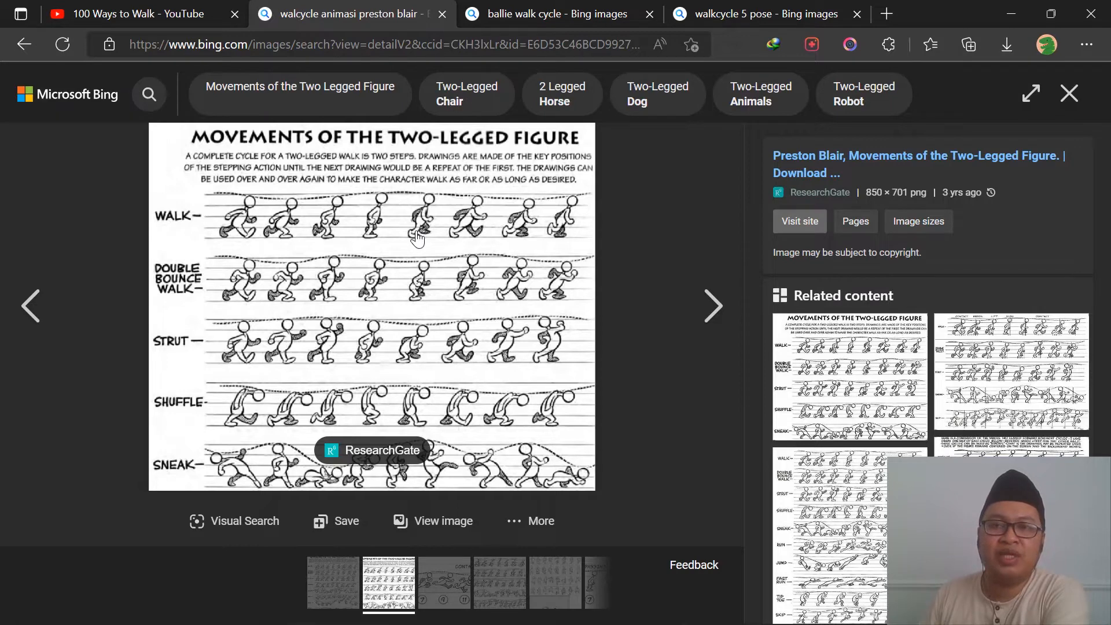
left_click(529, 11)
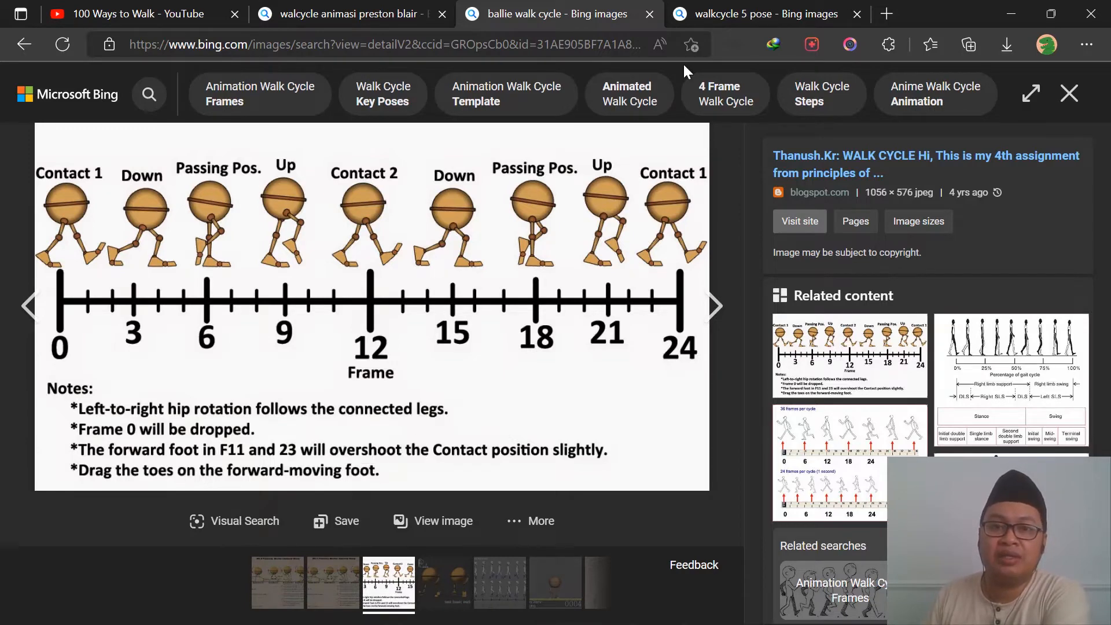
left_click(730, 14)
left_click(379, 16)
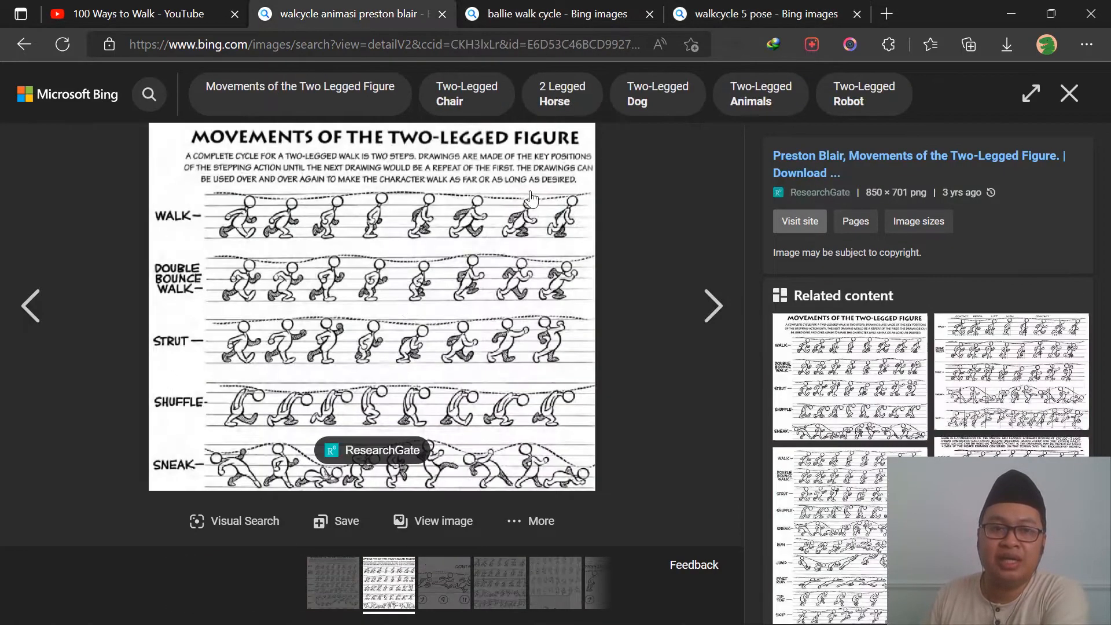
left_click(772, 5)
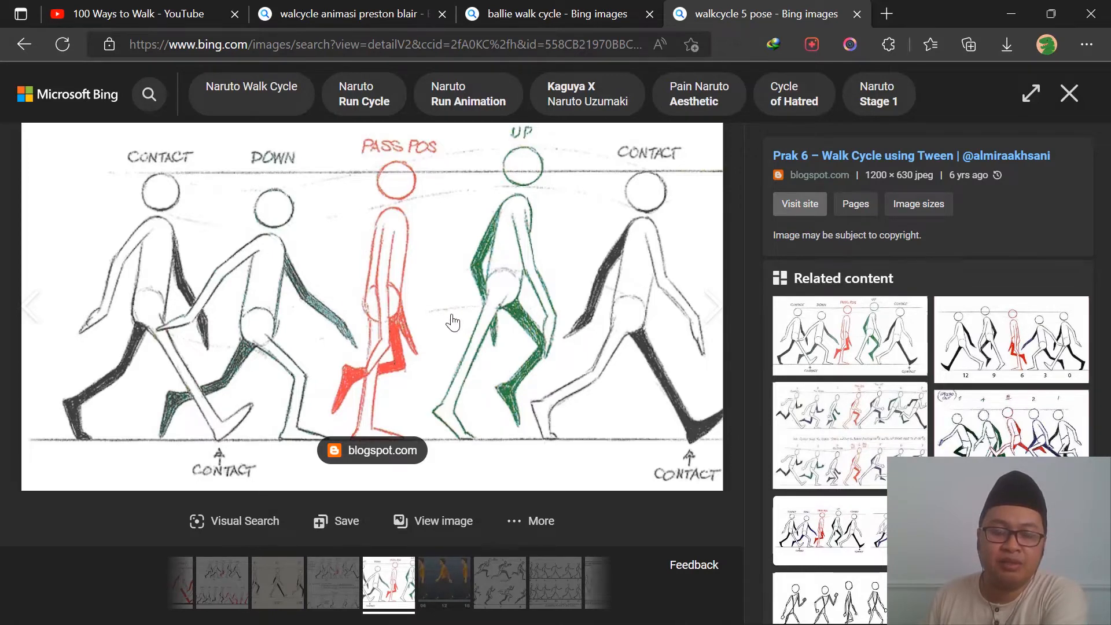
Step: Switch to the Toon Boom Harmony scene lev06-walkcycle-done and play back its walk animation, returning to frame 1
mouse_move(595, 605)
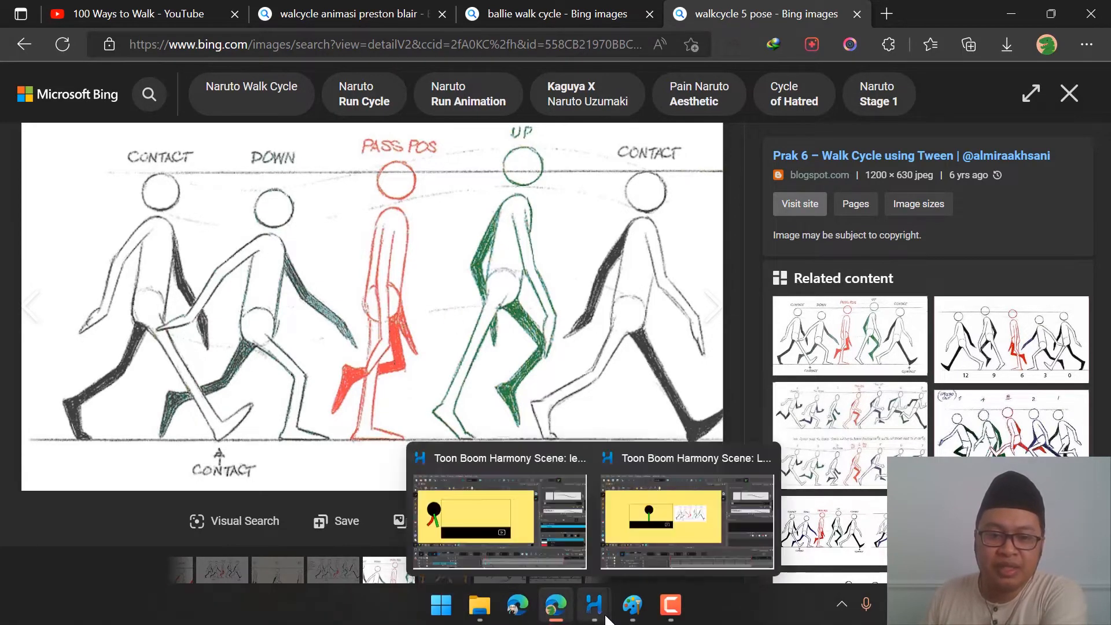
left_click(525, 524)
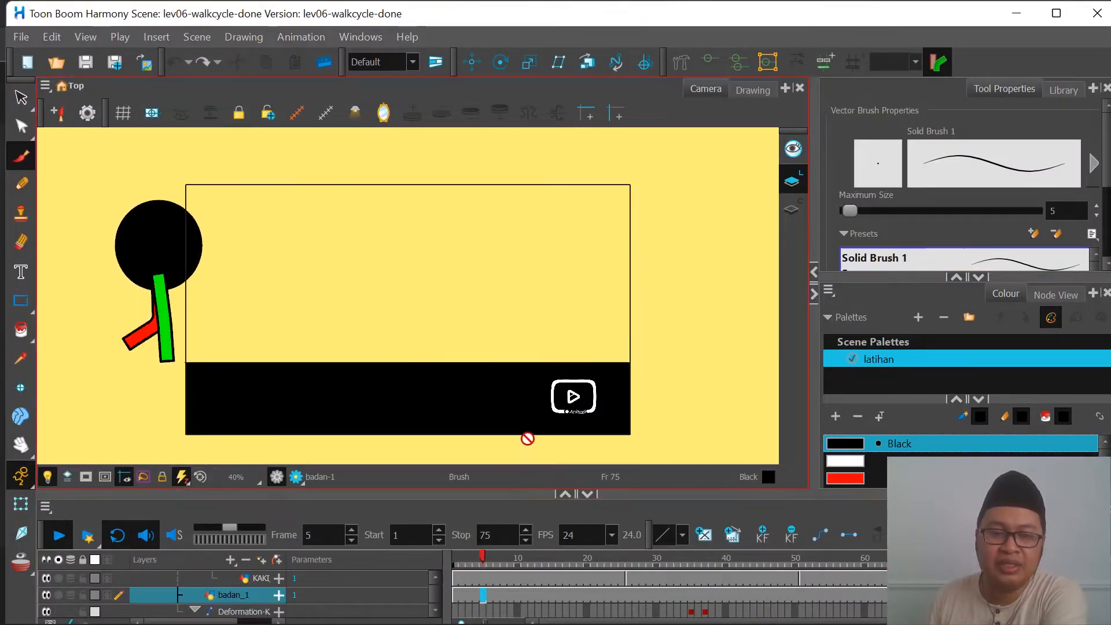
left_click_drag(509, 493, 501, 446)
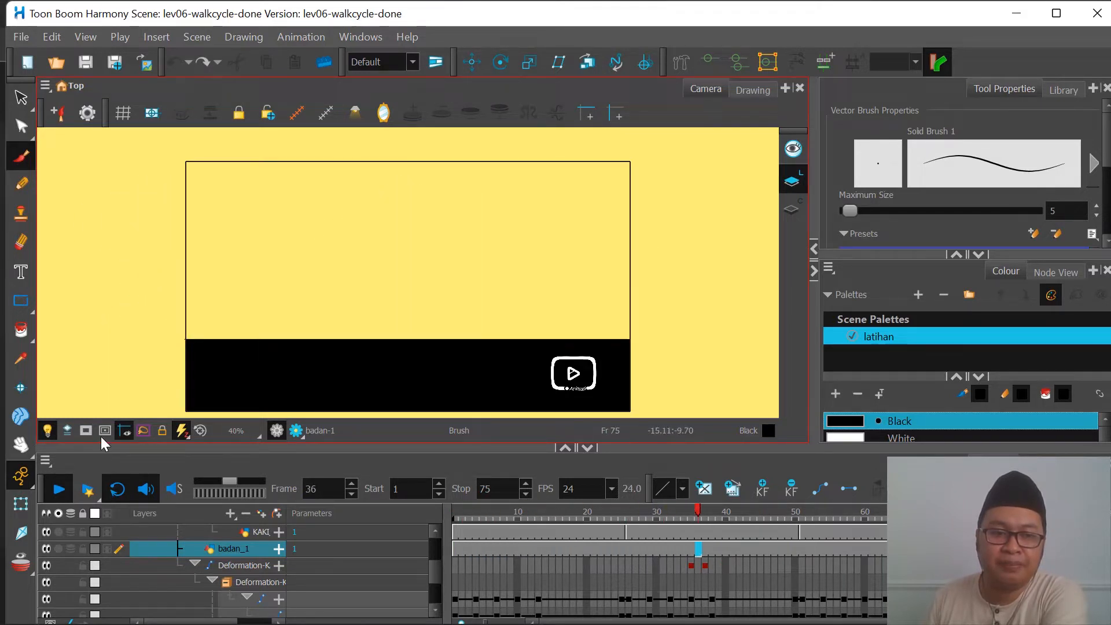
left_click(58, 490)
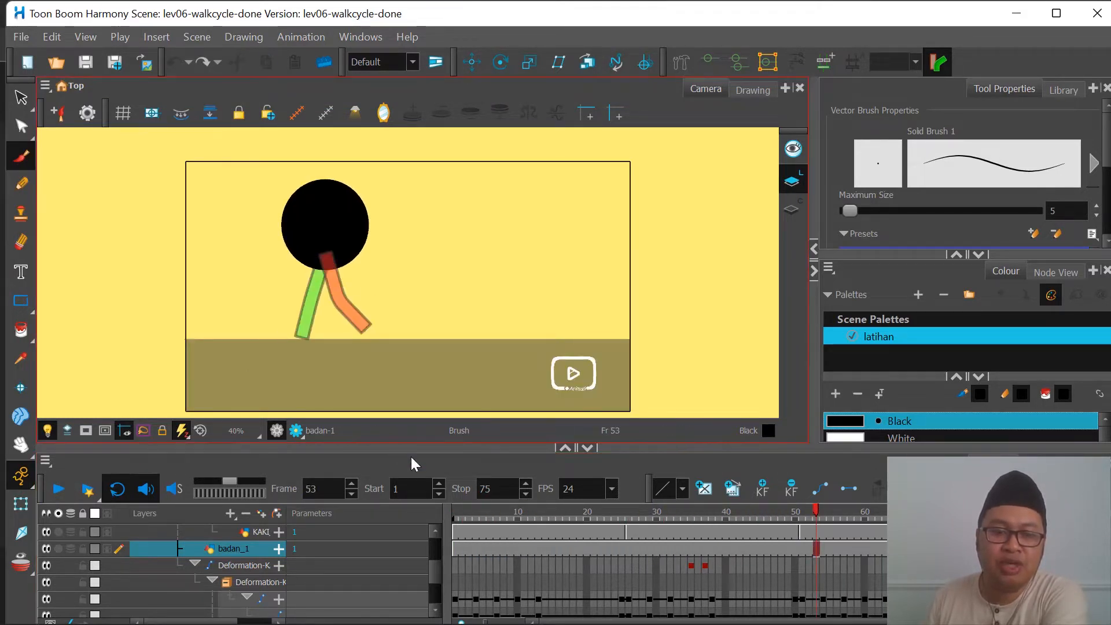
left_click(455, 516)
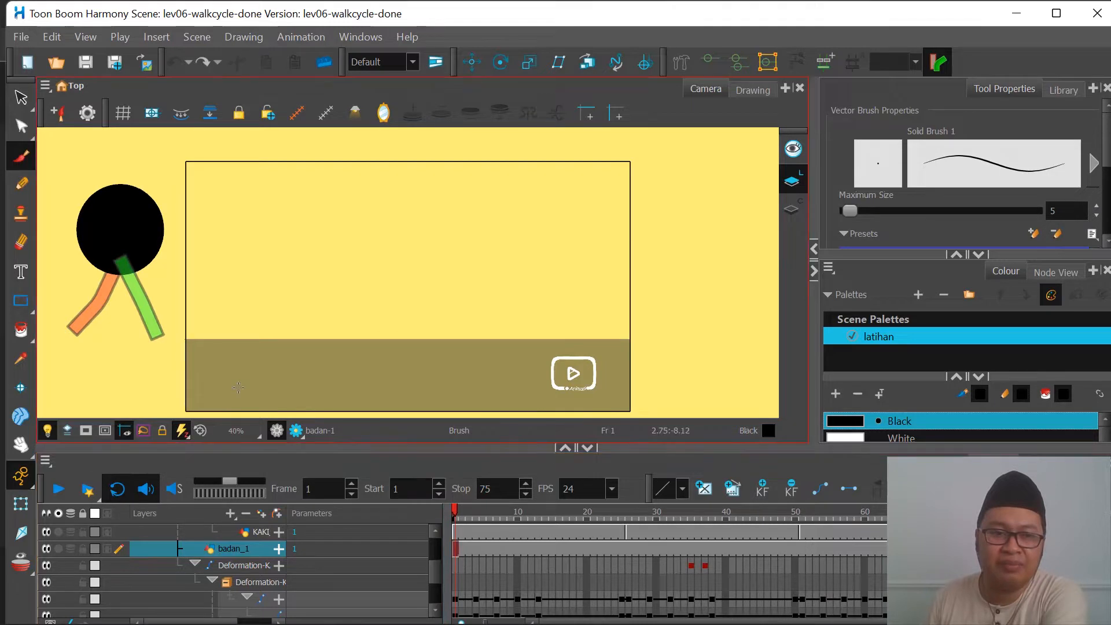
left_click(46, 532)
left_click(46, 548)
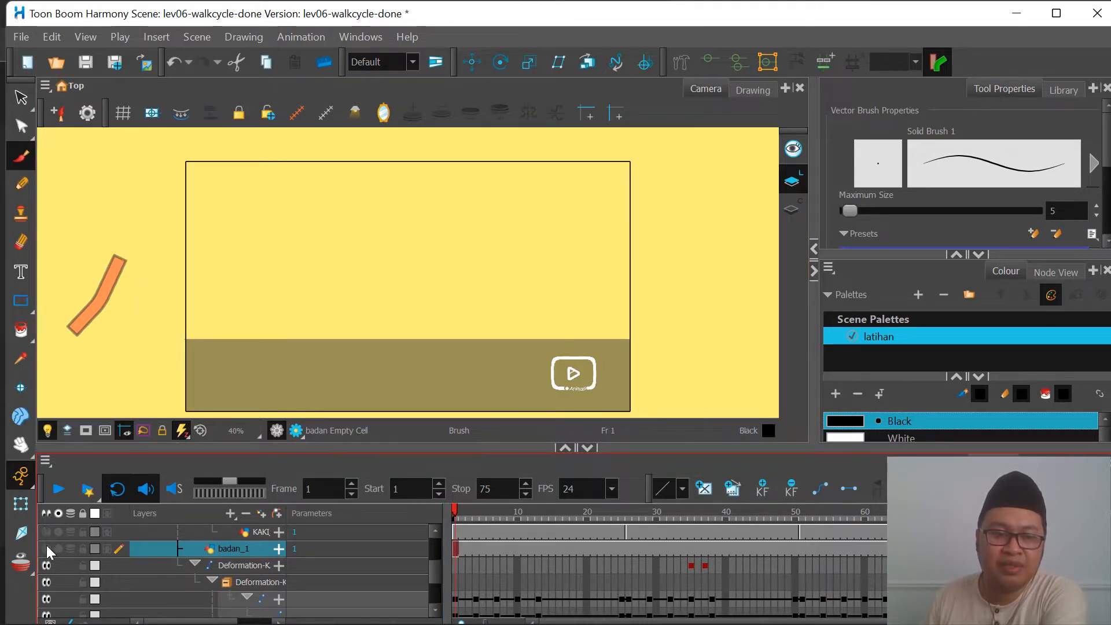
left_click(46, 548)
left_click(46, 532)
Step: Disable the putra_balik and badan_1-P-P pegs so the character stands inside the camera frame
scroll(47, 541, "up", 3)
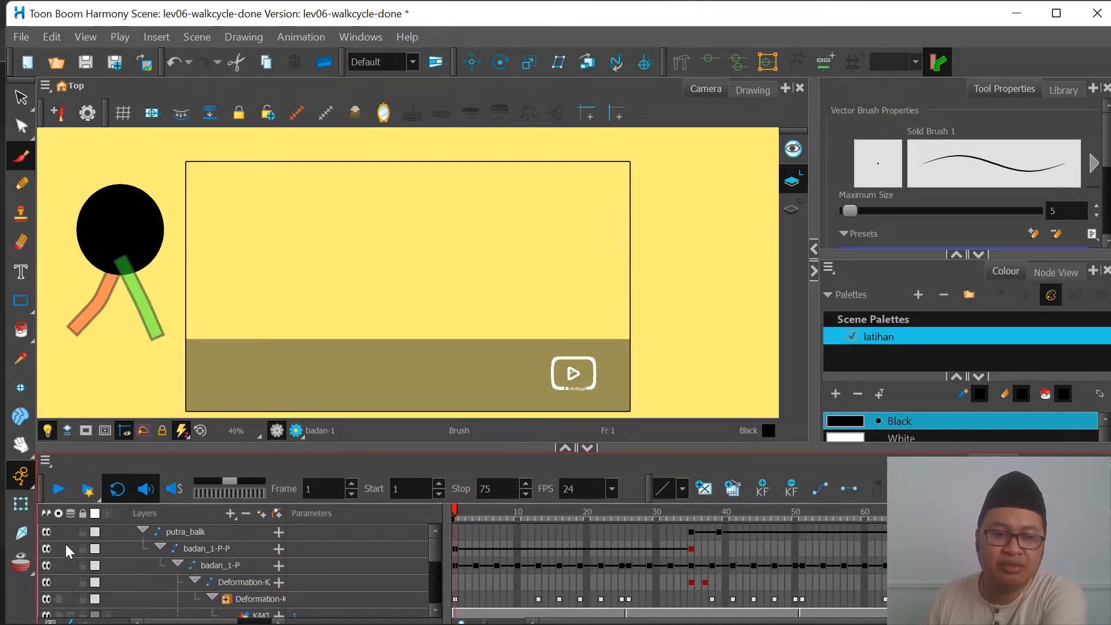
left_click(46, 548)
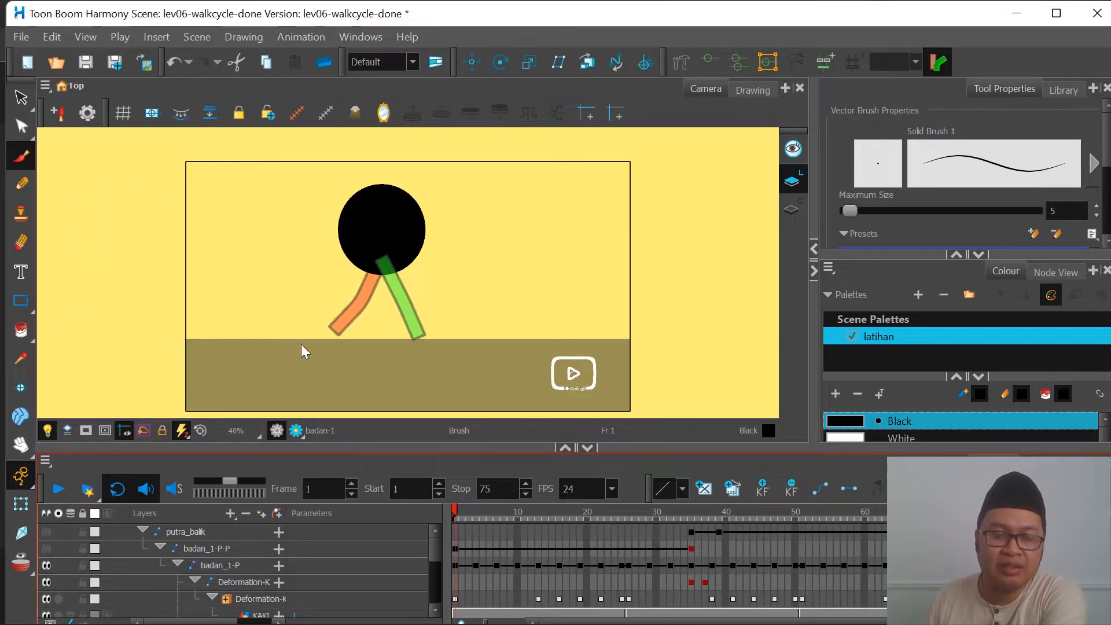
scroll(392, 297, "up", 2)
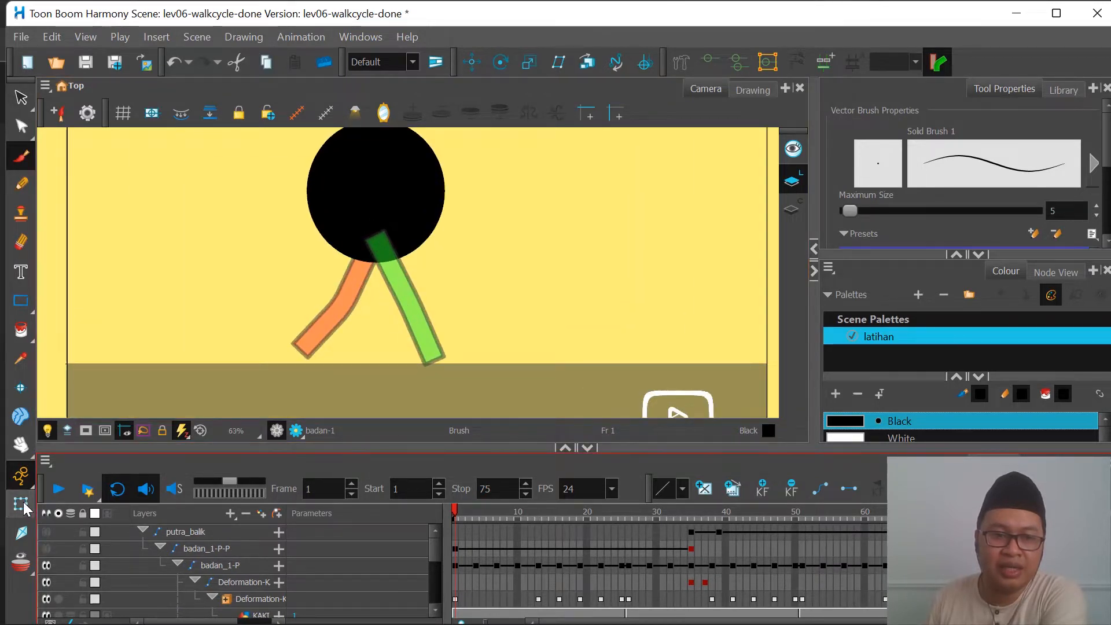
scroll(429, 289, "down", 1)
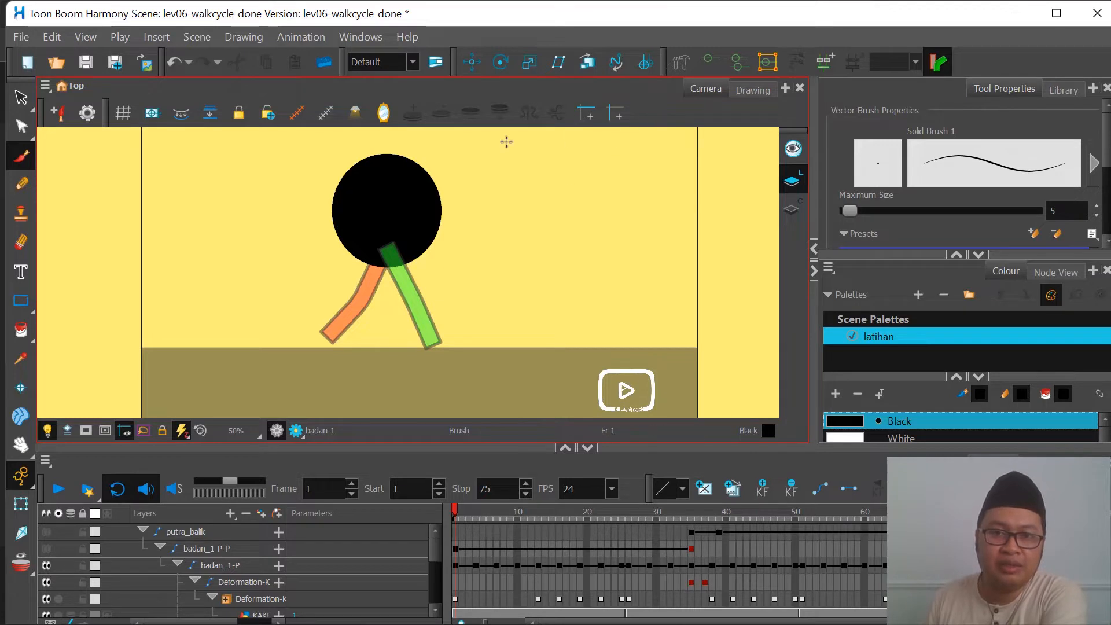
left_click(687, 64)
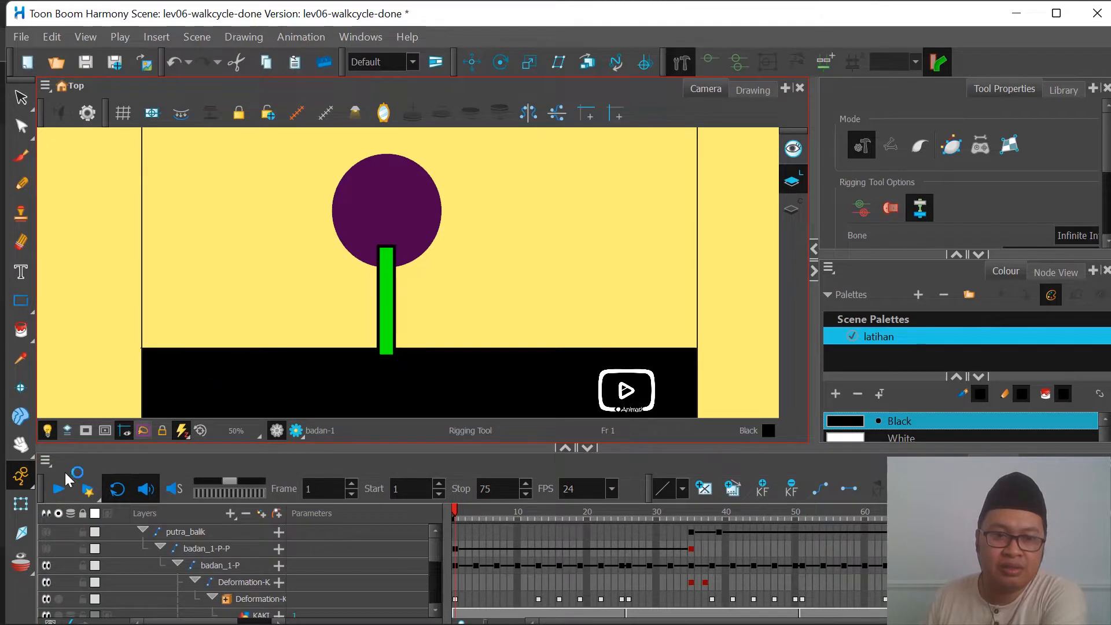
left_click(20, 506)
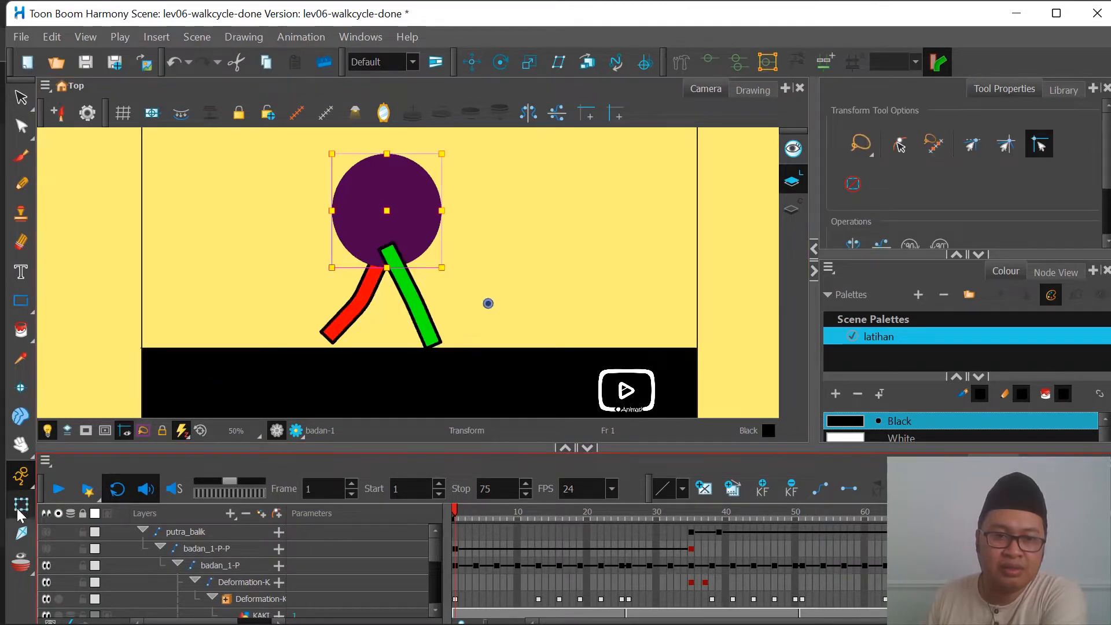
left_click(689, 63)
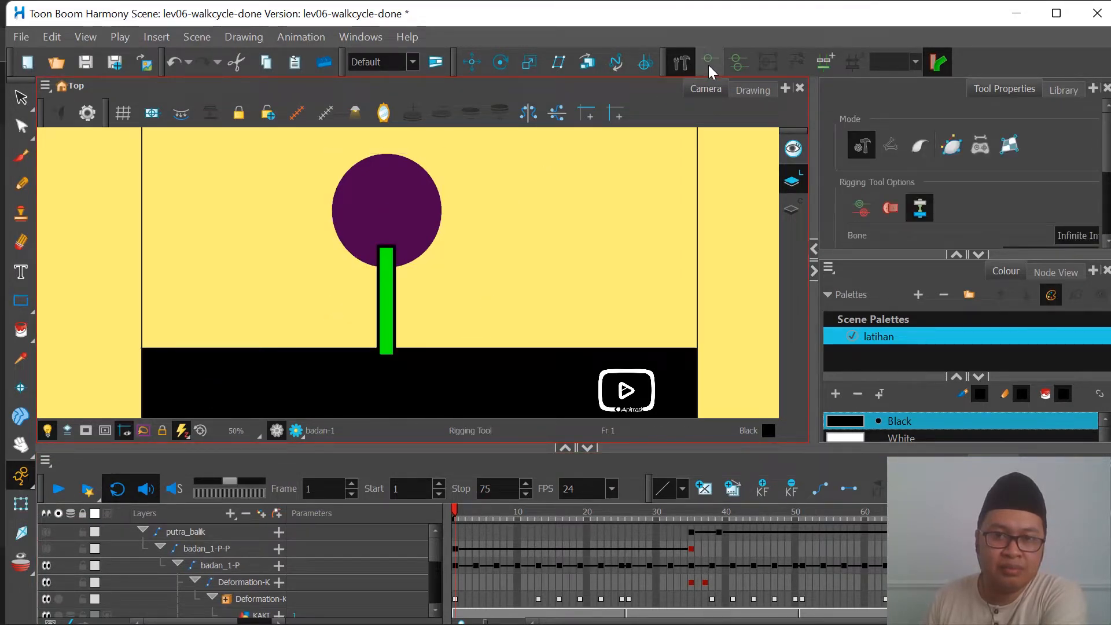
left_click(20, 506)
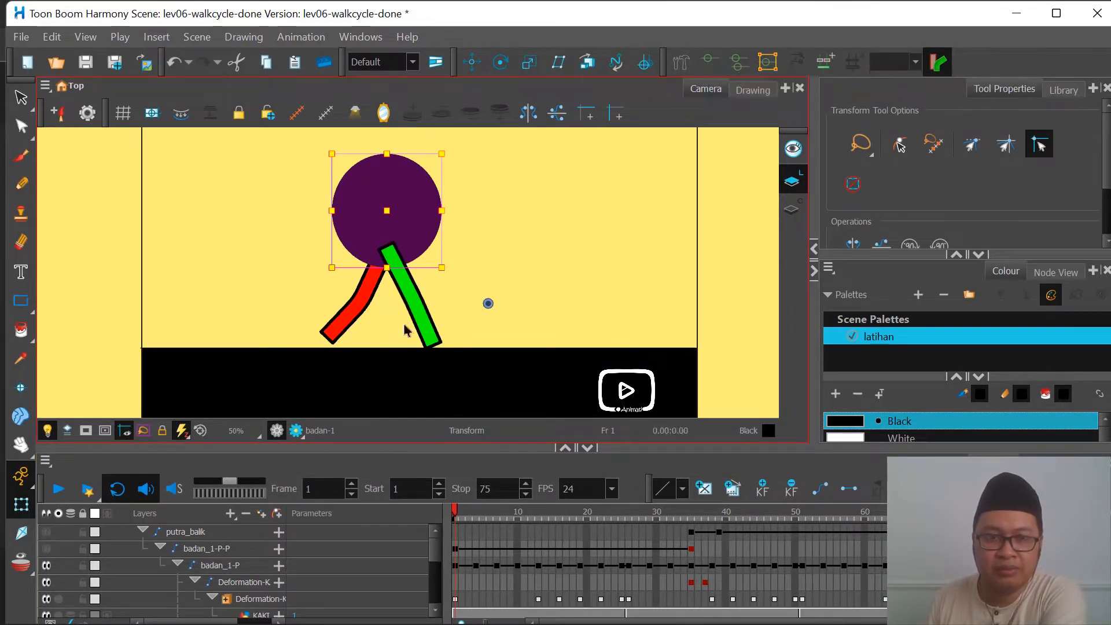
Step: Select the green leg with the Transform tool and display its deformation controls over the drawing
left_click(427, 319)
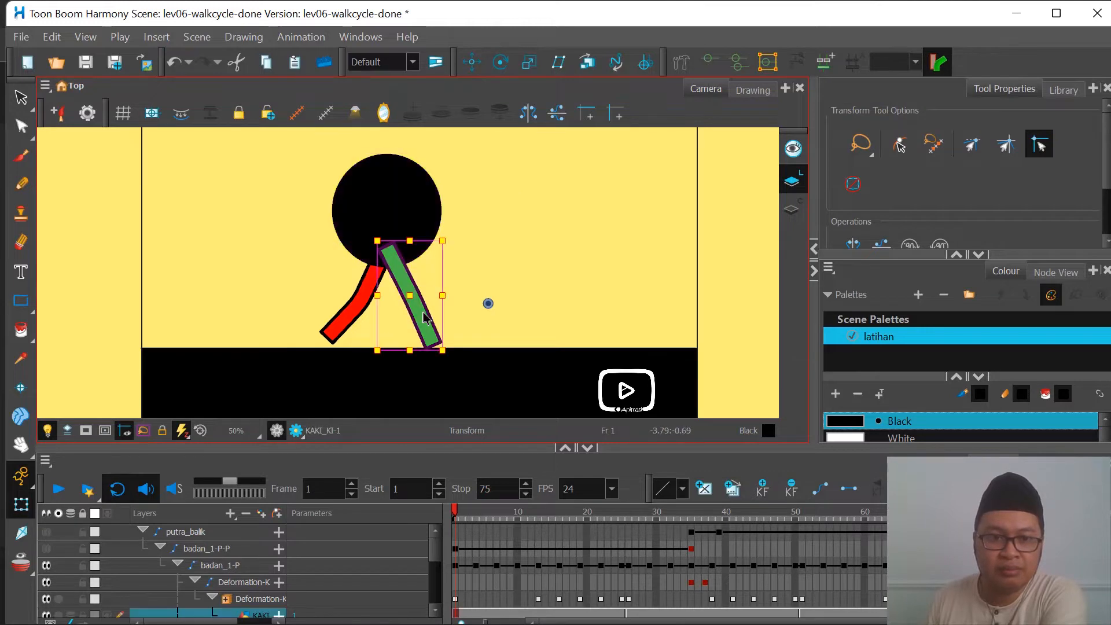
left_click(707, 61)
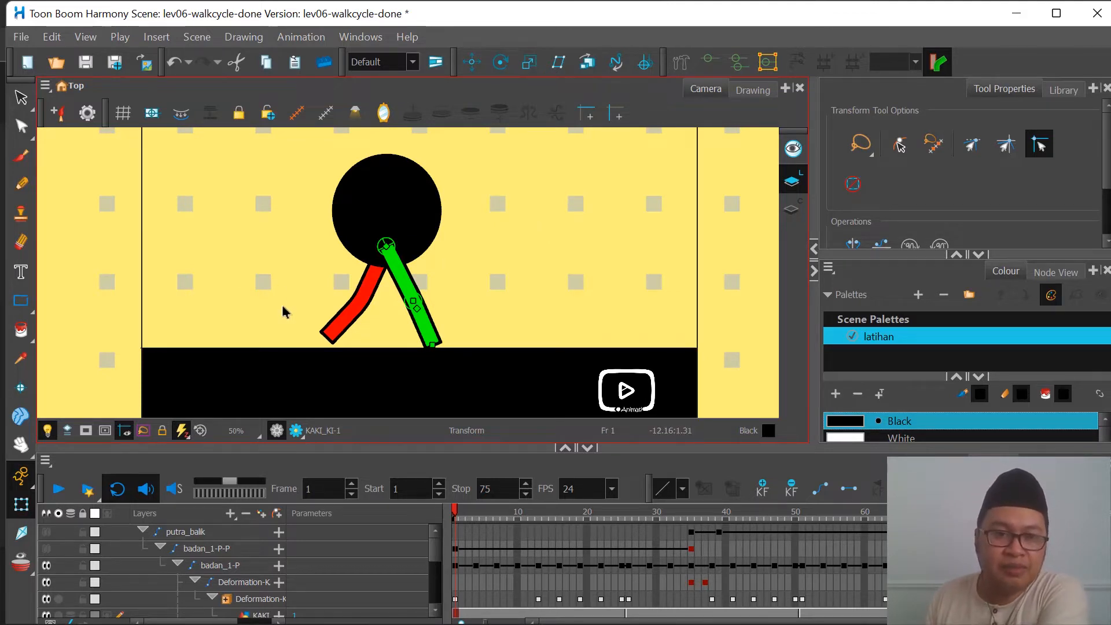
scroll(158, 553, "down", 2)
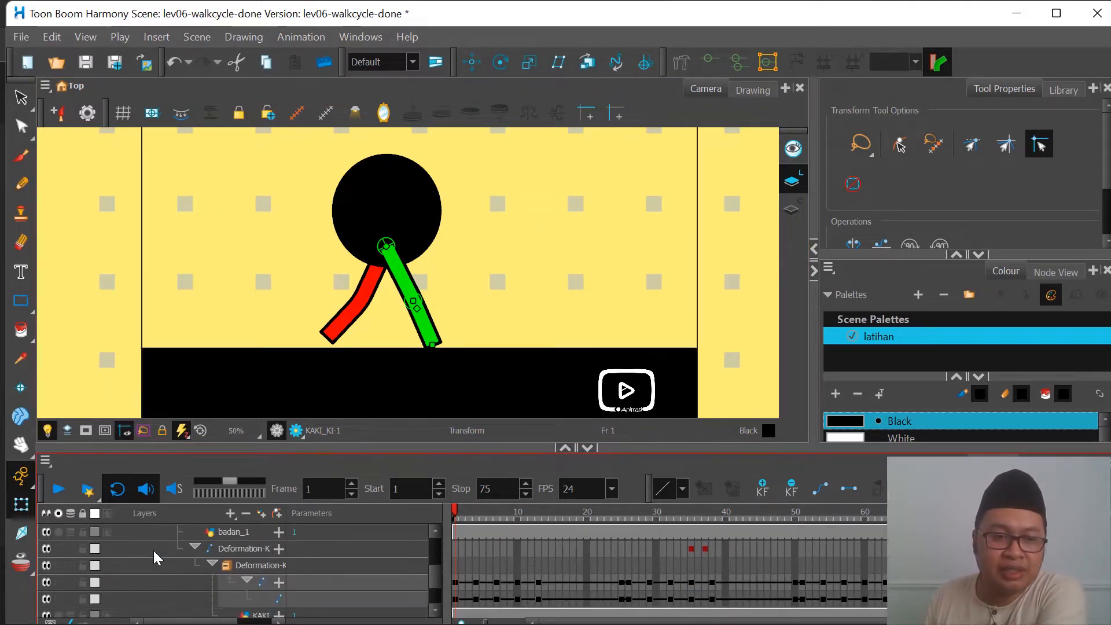
scroll(429, 322, "up", 3)
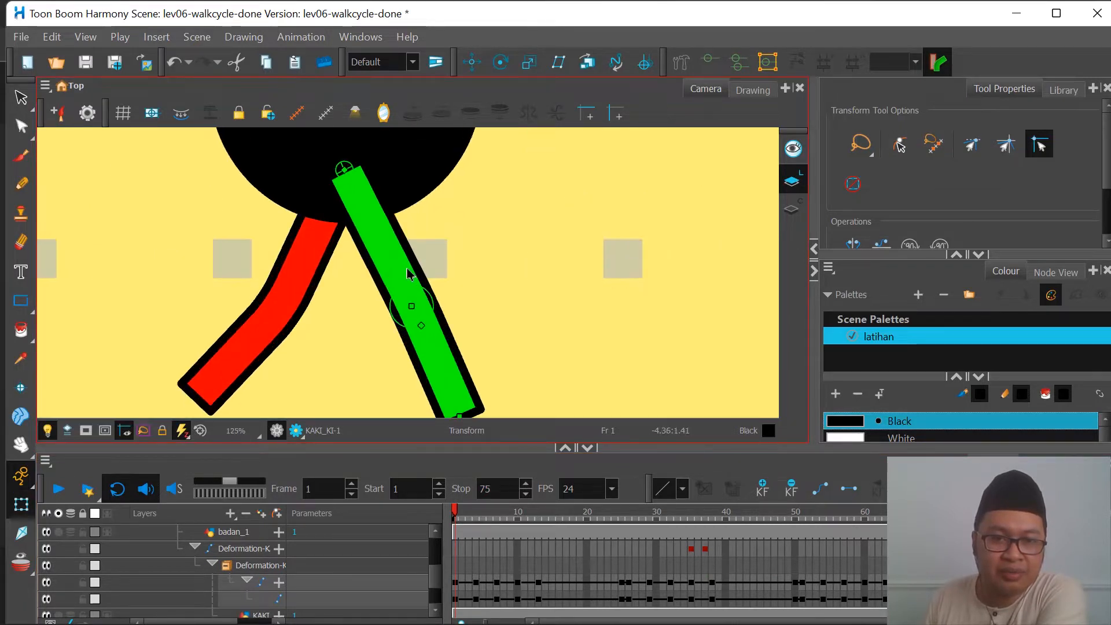
scroll(408, 274, "up", 1)
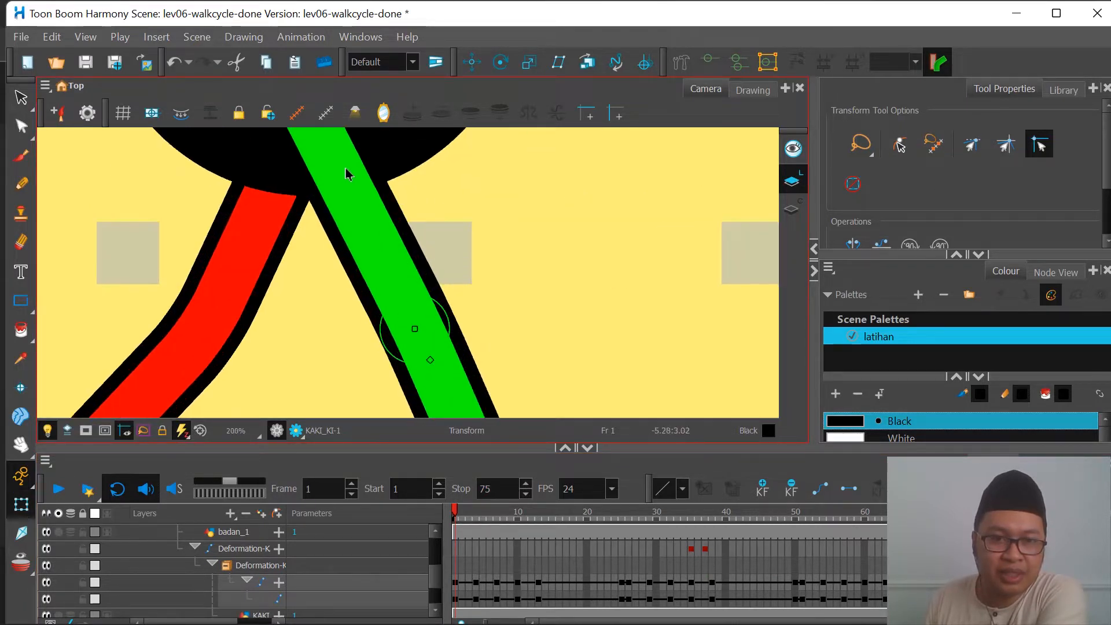
scroll(370, 283, "down", 2)
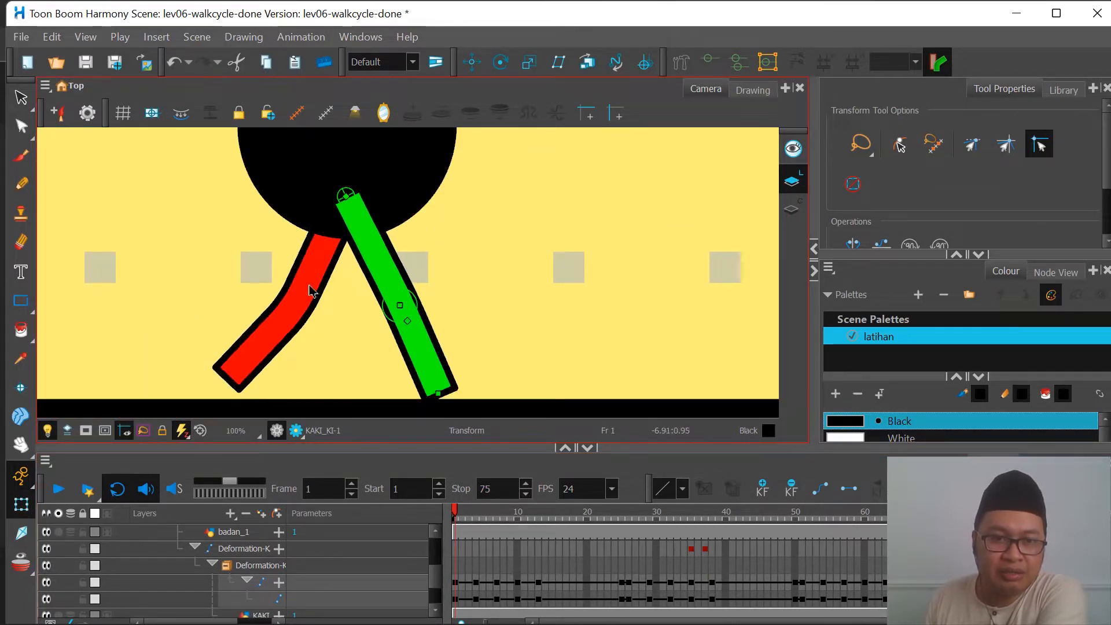
Step: Display the red leg's deformation controls, then bend its knee backward and swing its upper leg at frame 1
left_click(311, 290)
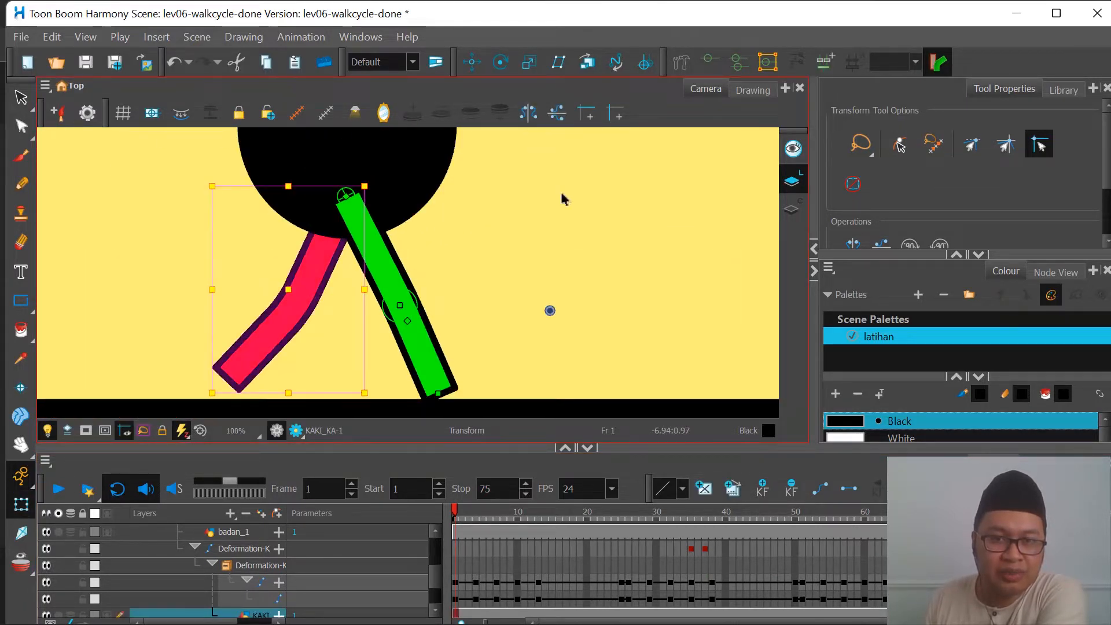
left_click(194, 272)
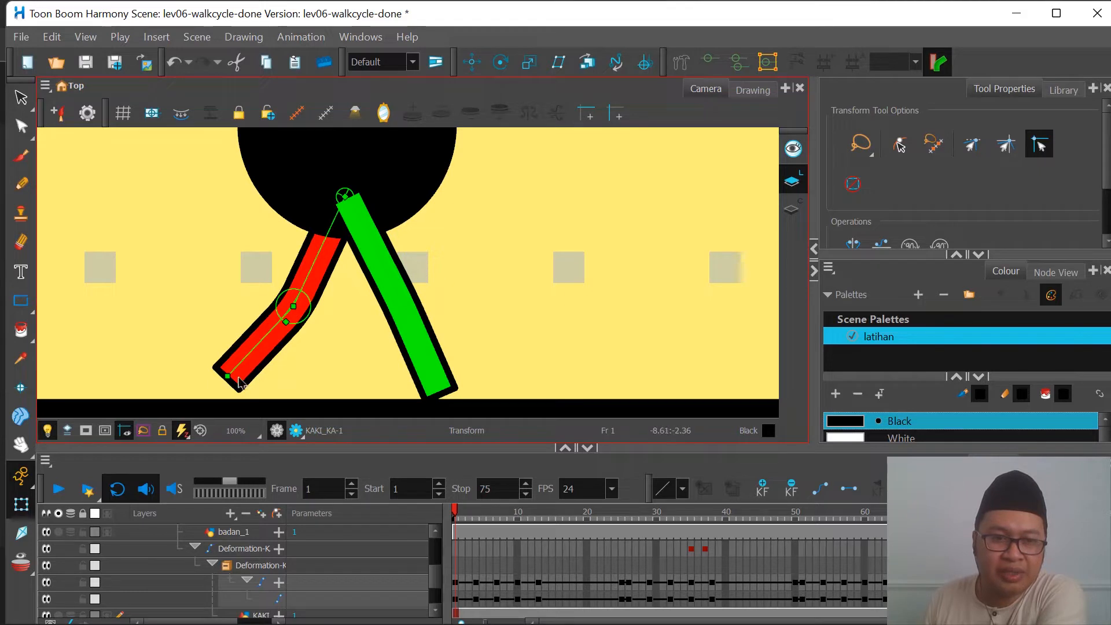
left_click_drag(255, 347, 218, 299)
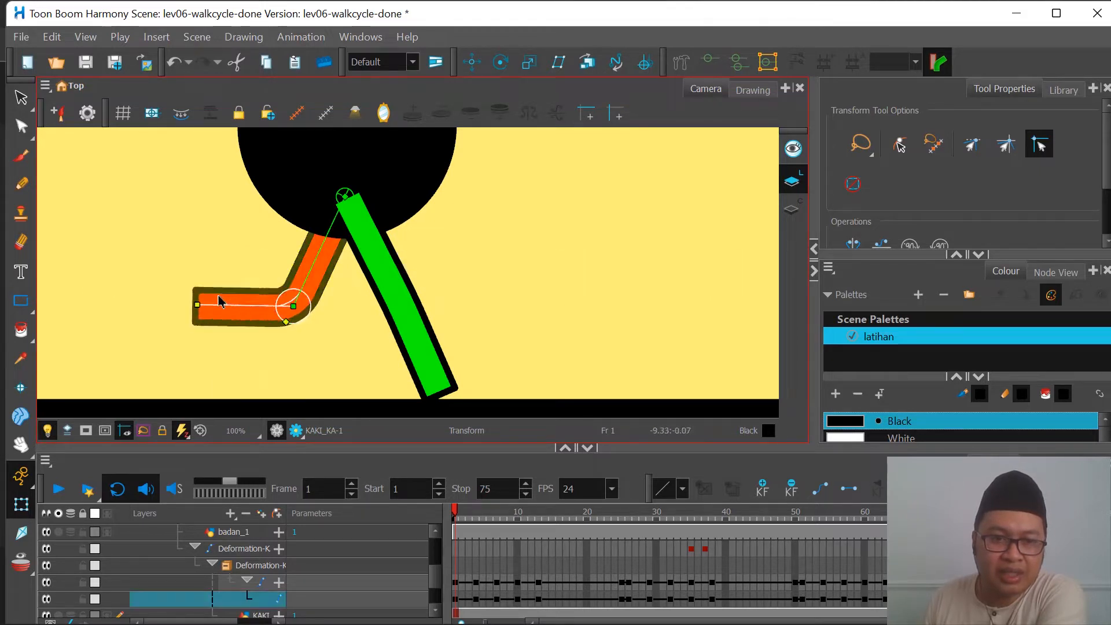
left_click_drag(313, 271, 336, 282)
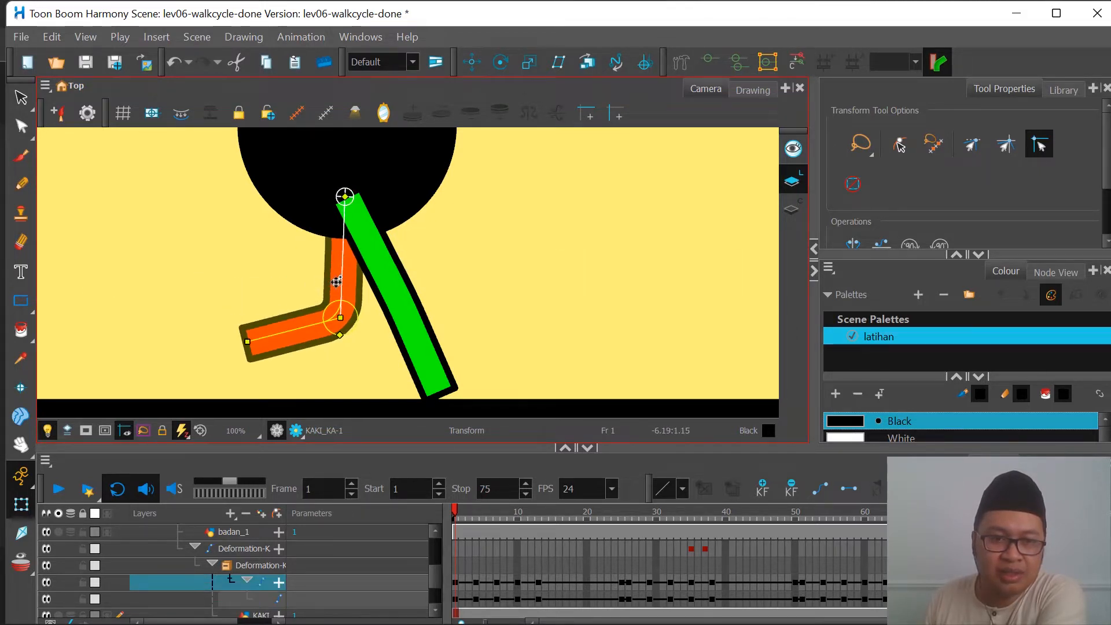
left_click_drag(276, 337, 272, 289)
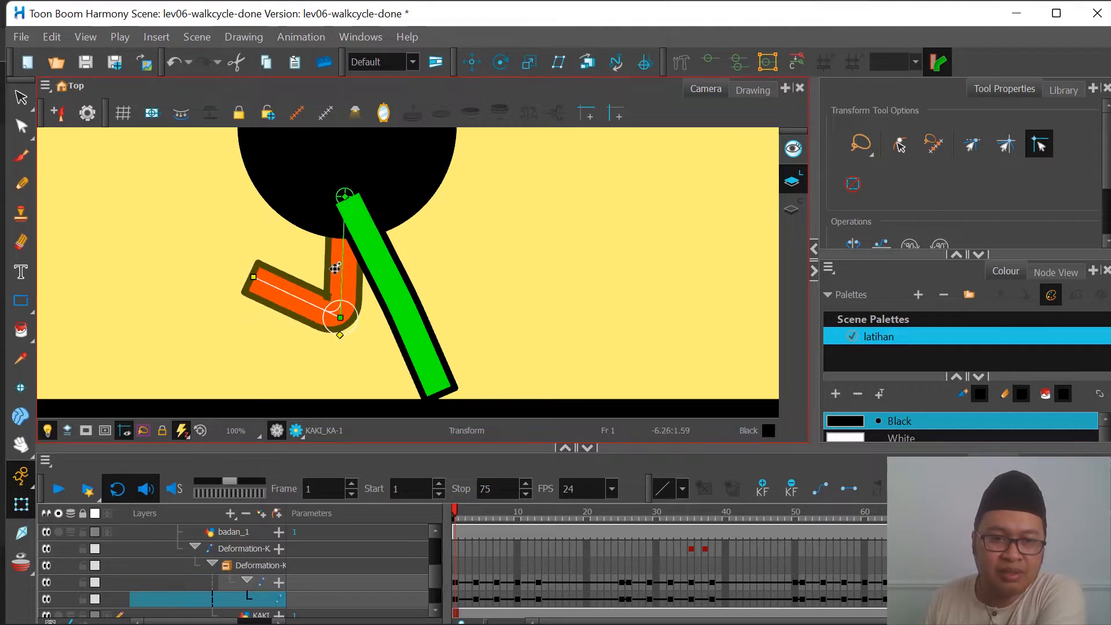
left_click_drag(335, 268, 286, 274)
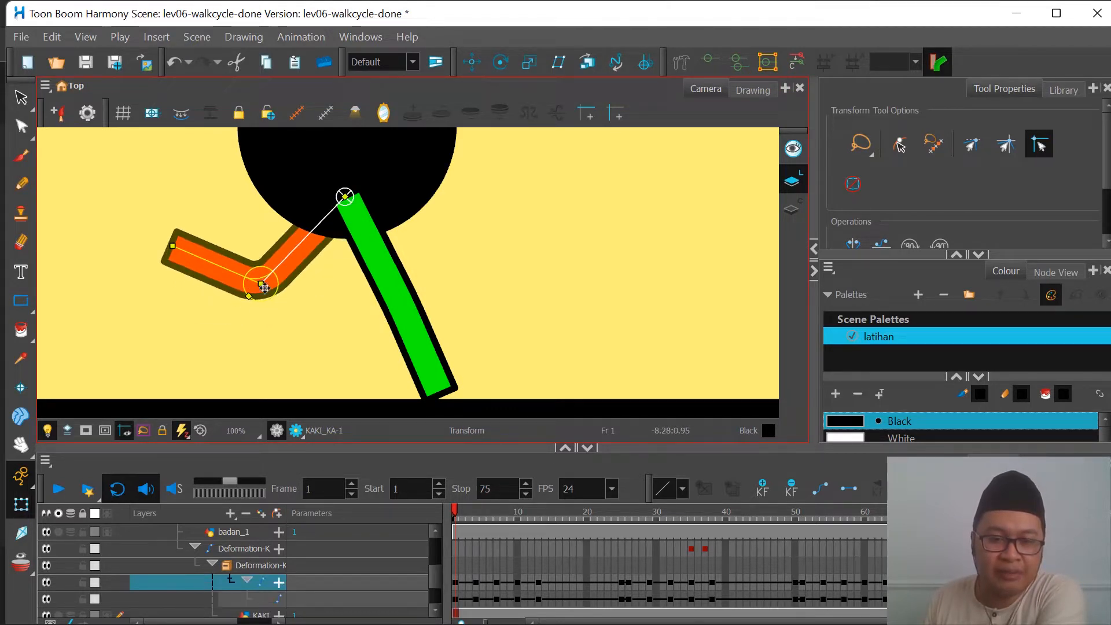
left_click_drag(297, 248, 313, 261)
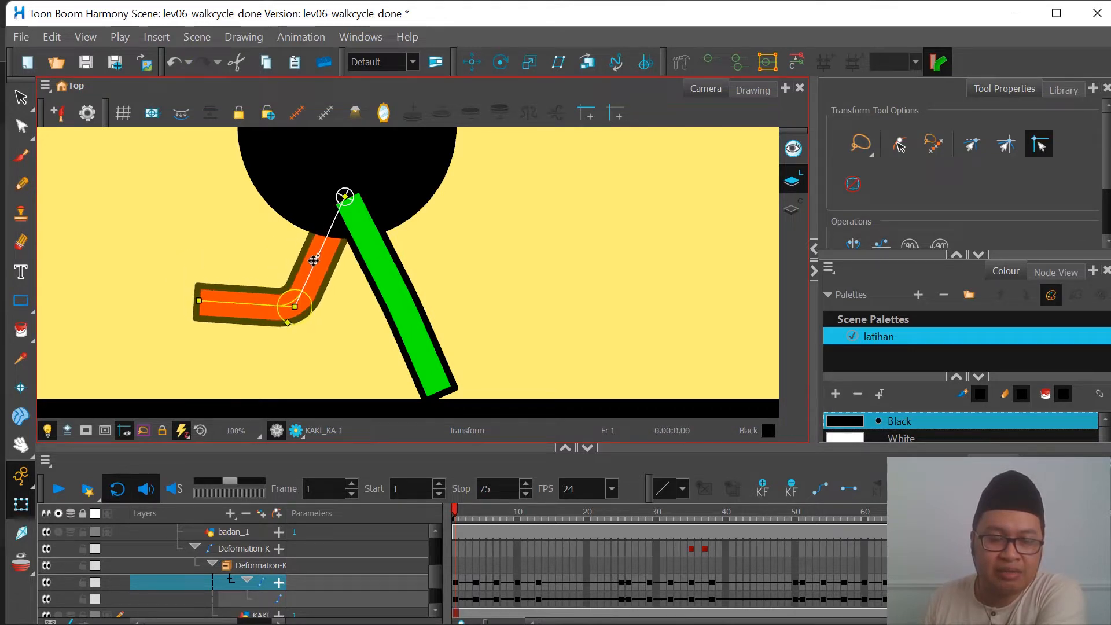
Step: Shift the red leg's bent knee so its lower leg lies horizontal at frame 1
left_click_drag(249, 310, 253, 322)
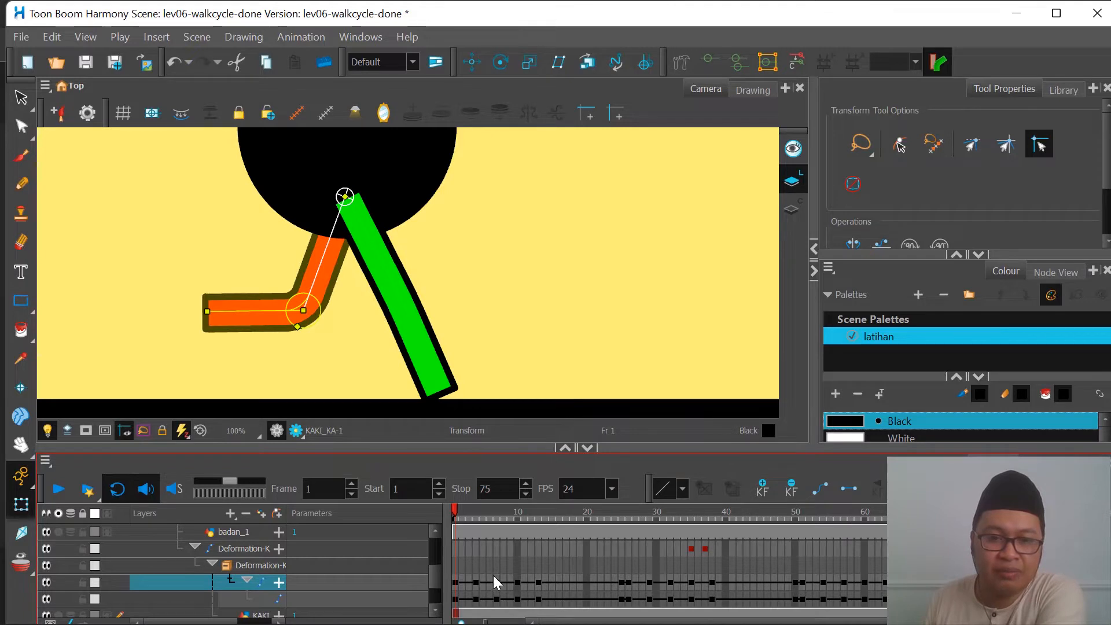
scroll(394, 317, "down", 4)
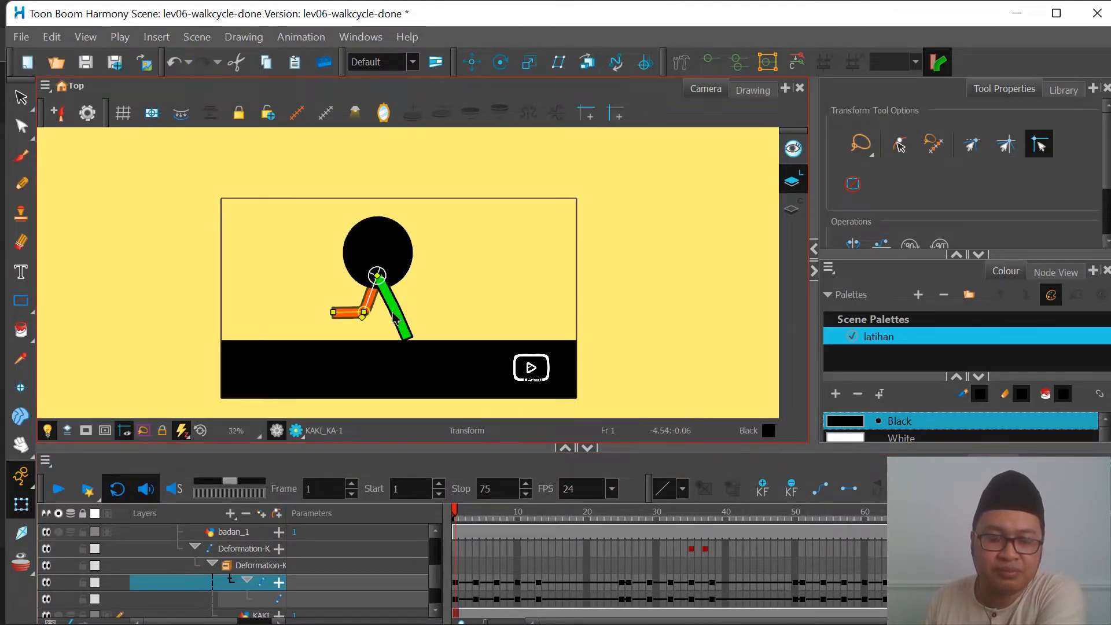
scroll(393, 317, "up", 2)
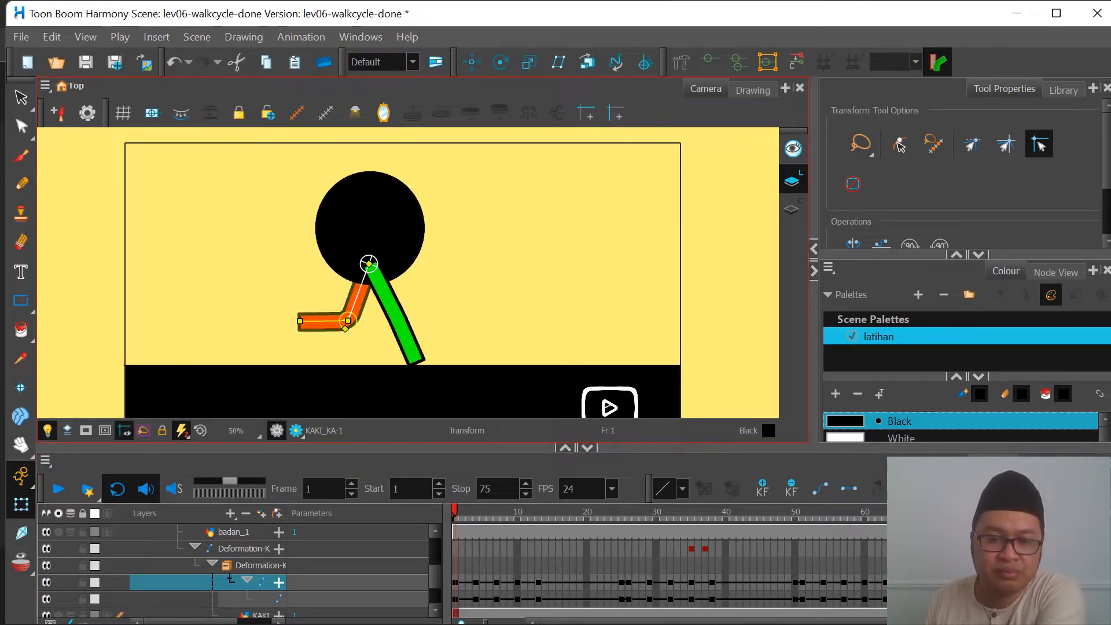
Step: Switch to the browser to examine the five-pose walk cycle reference, then return to the lev06-walkcycle-done scene in Toon Boom Harmony
mouse_move(463, 624)
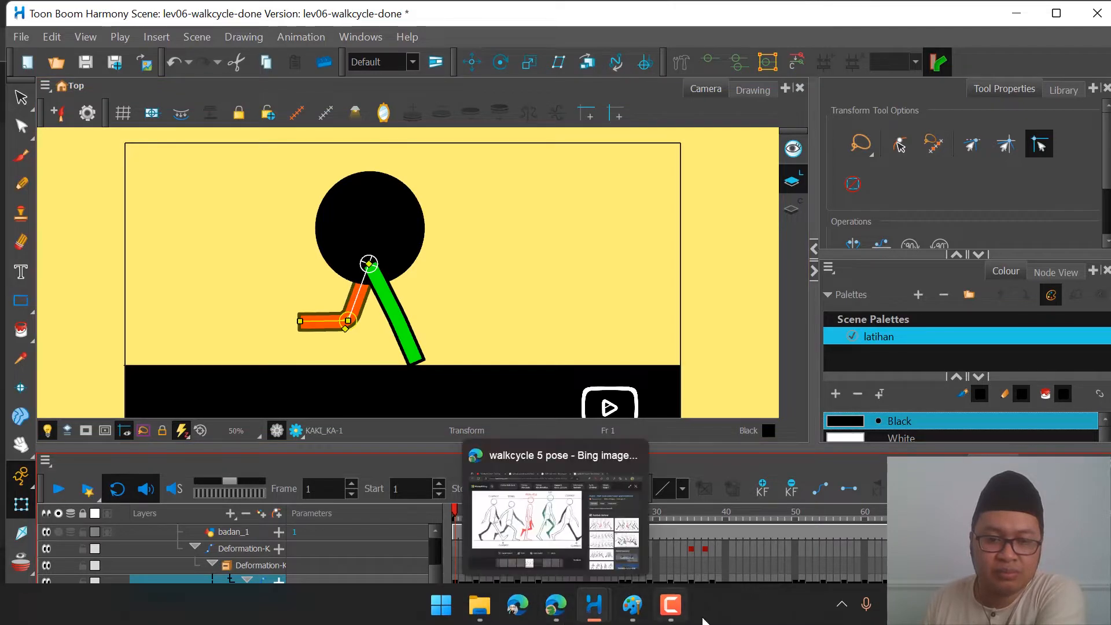
left_click(572, 599)
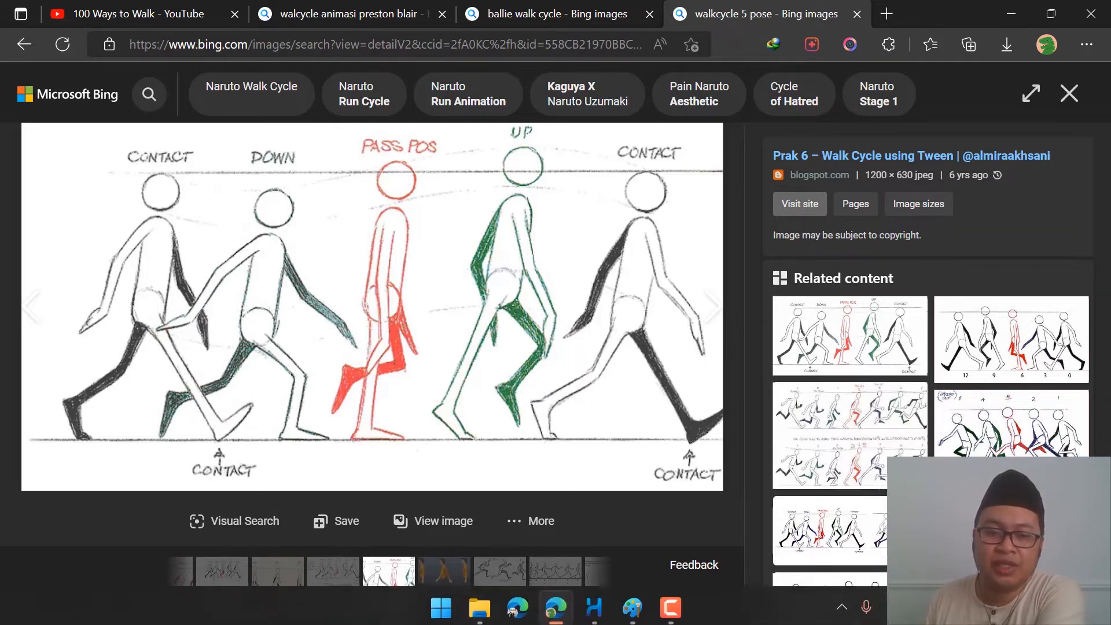
mouse_move(595, 604)
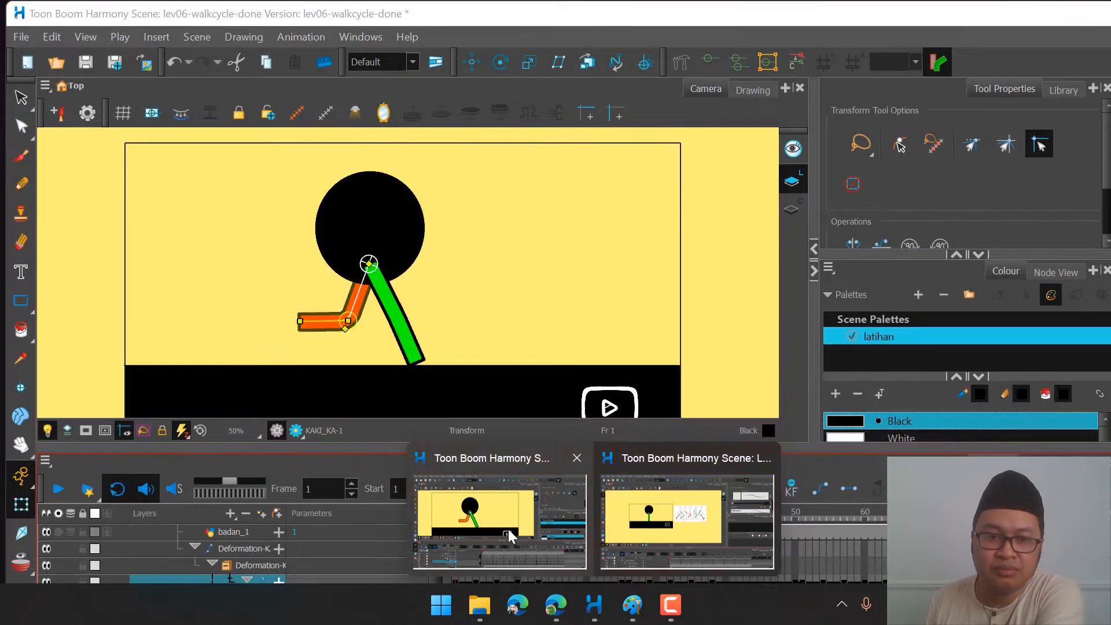
left_click(492, 521)
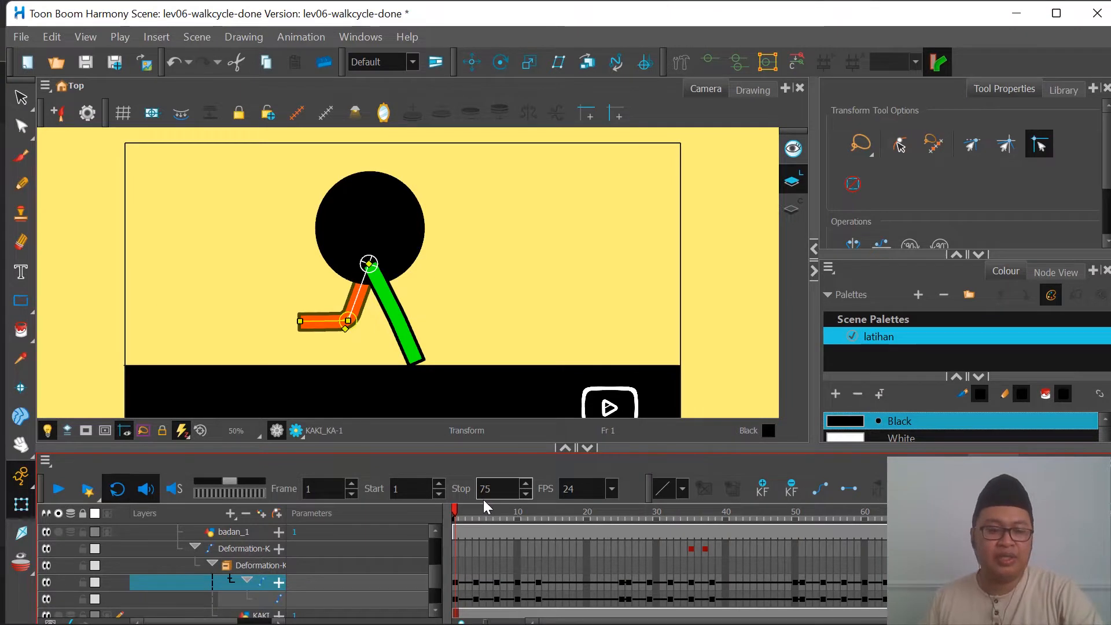
Step: Undo the red leg's pose changes and the earlier peg changes in the walk cycle scene
key("ctrl+z")
key("ctrl+z")
key("ctrl+z")
key("ctrl+z")
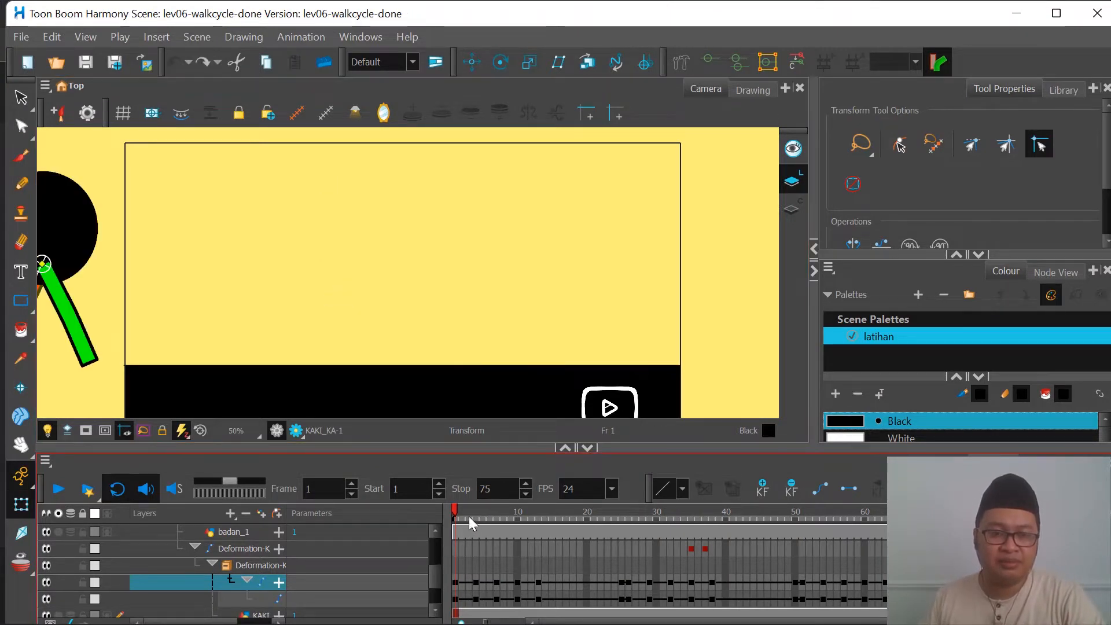
Step: Disable the putra_balik peg and scrub the walk animation to frame 24
left_click(46, 531)
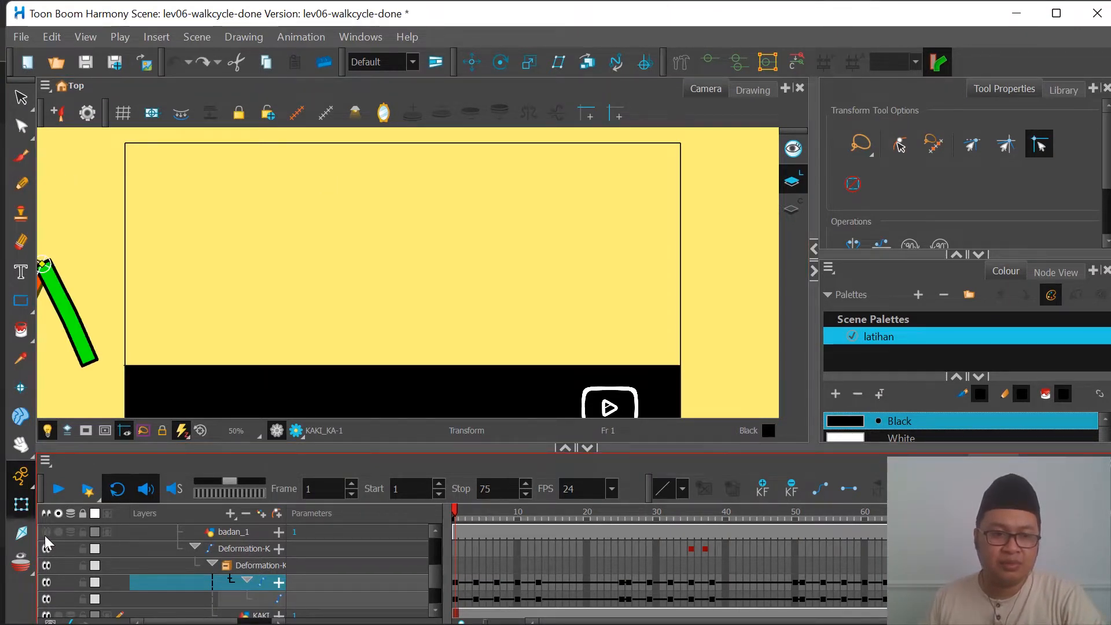
left_click(46, 531)
scroll(48, 546, "up", 1)
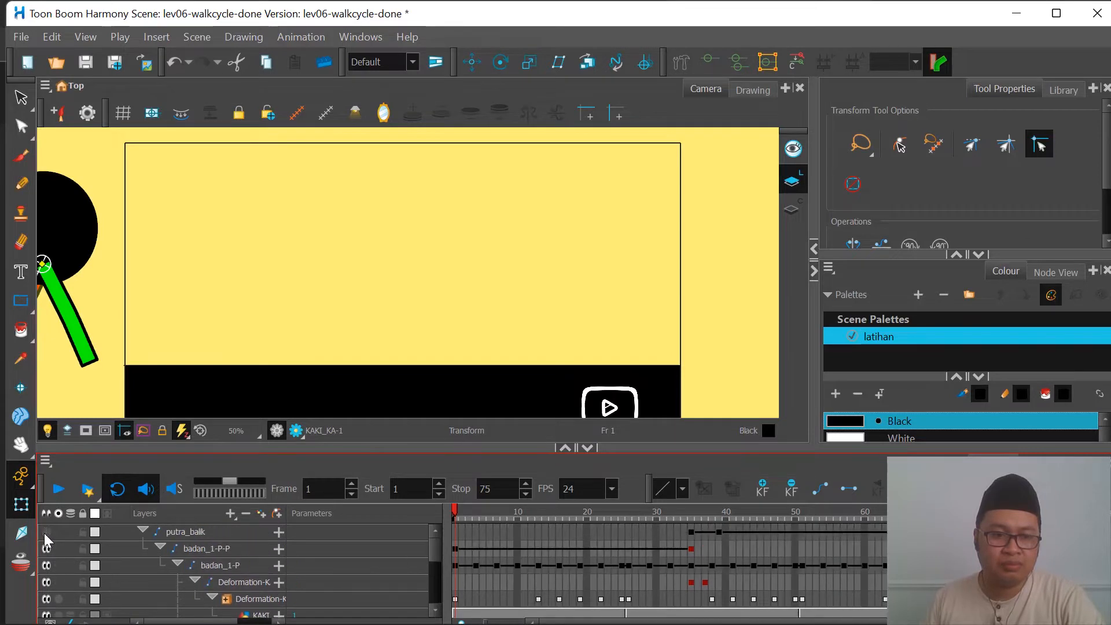
left_click_drag(454, 509, 614, 532)
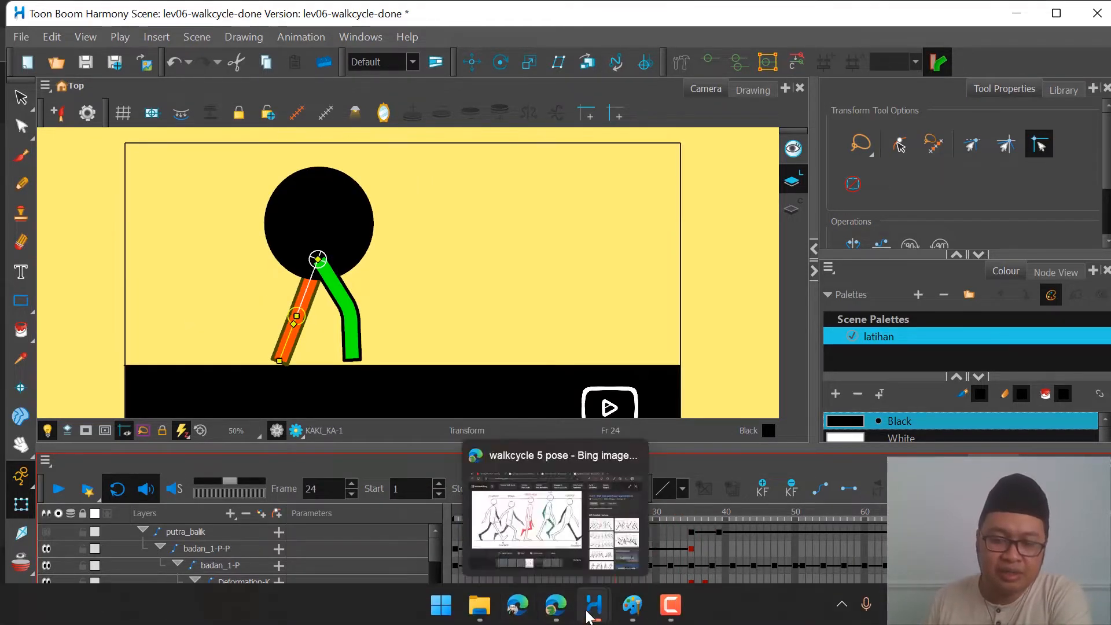
Step: Switch to the Lev06-walkcycle - test scene and inspect the walk pose reference image beside the camera frame
mouse_move(594, 605)
left_click(665, 531)
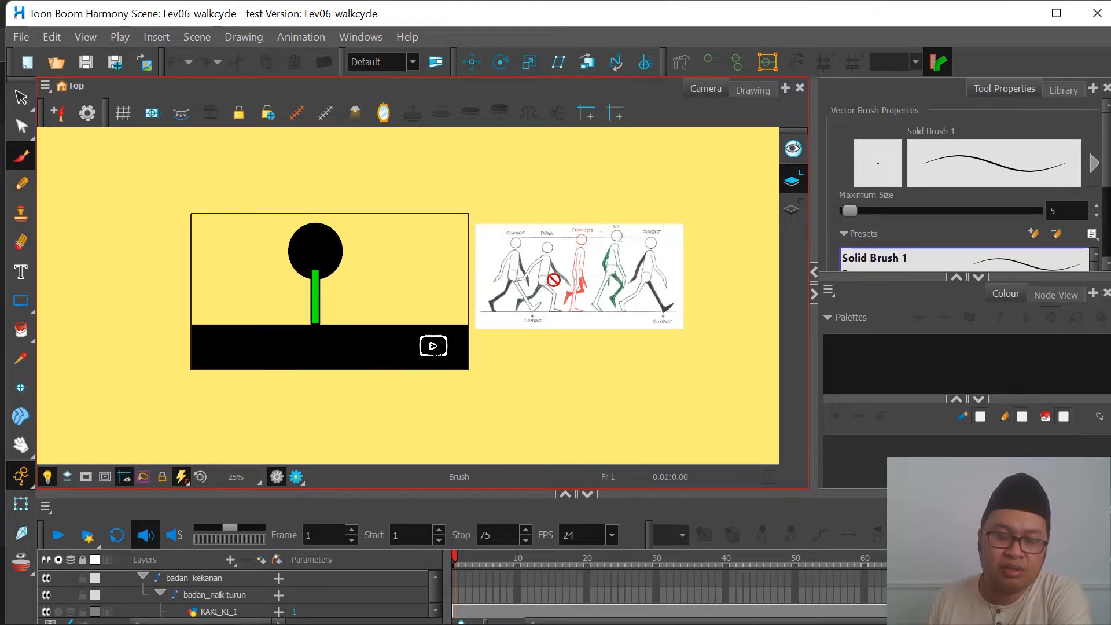
scroll(653, 237, "up", 1)
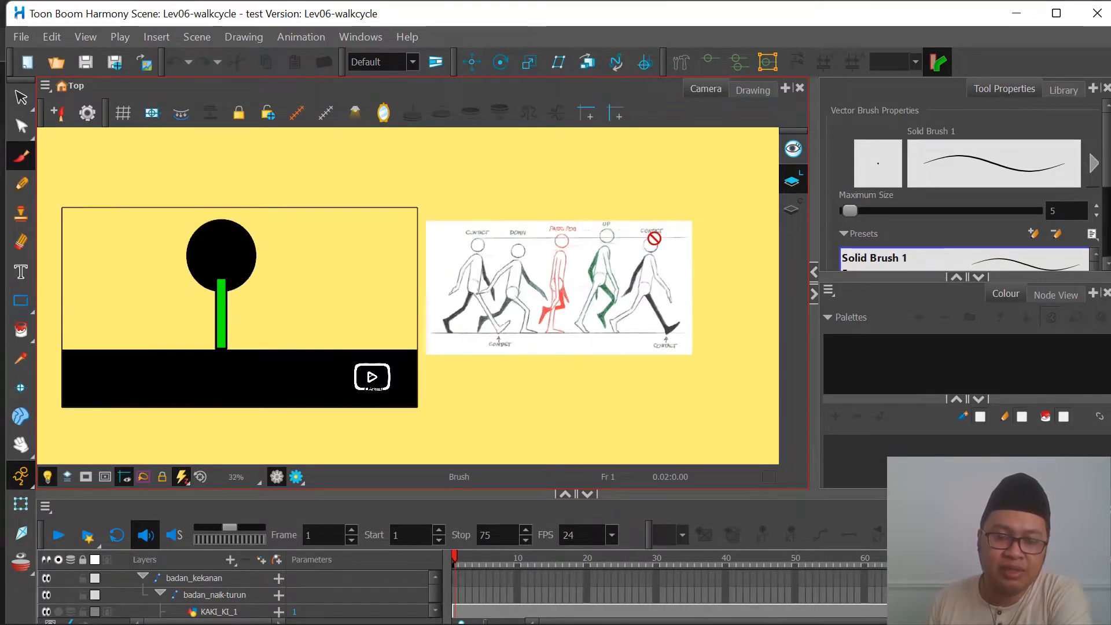
scroll(655, 238, "up", 1)
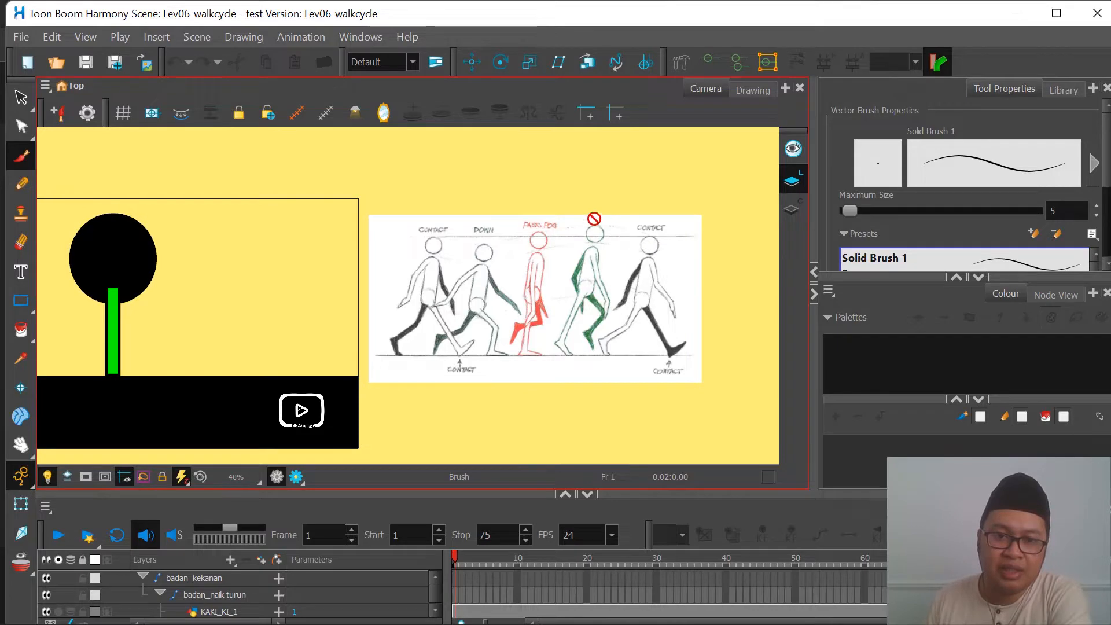
scroll(551, 256, "down", 1)
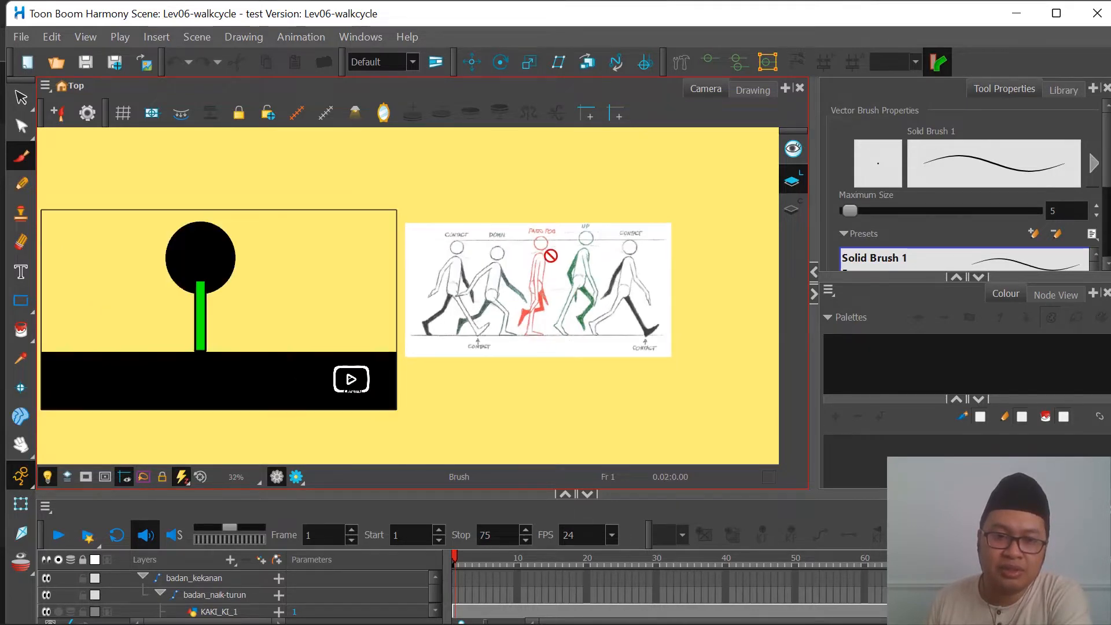
scroll(551, 255, "down", 1)
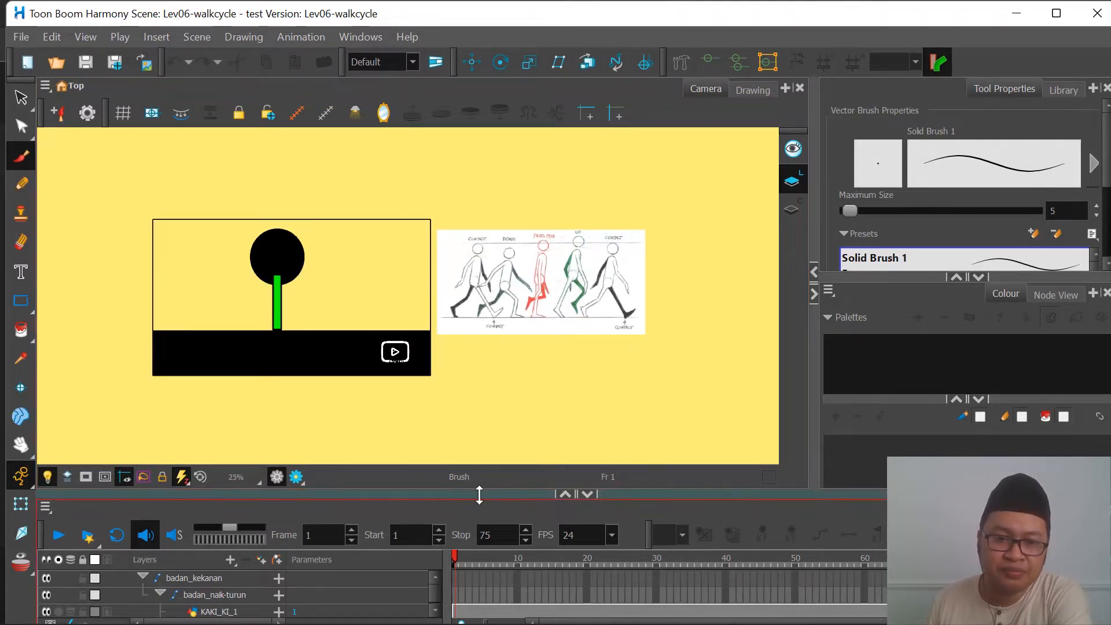
Step: Enlarge the timeline area to review the character, logo, alas, Colour-Card and walkcycle5pose layers
left_click_drag(478, 493, 480, 401)
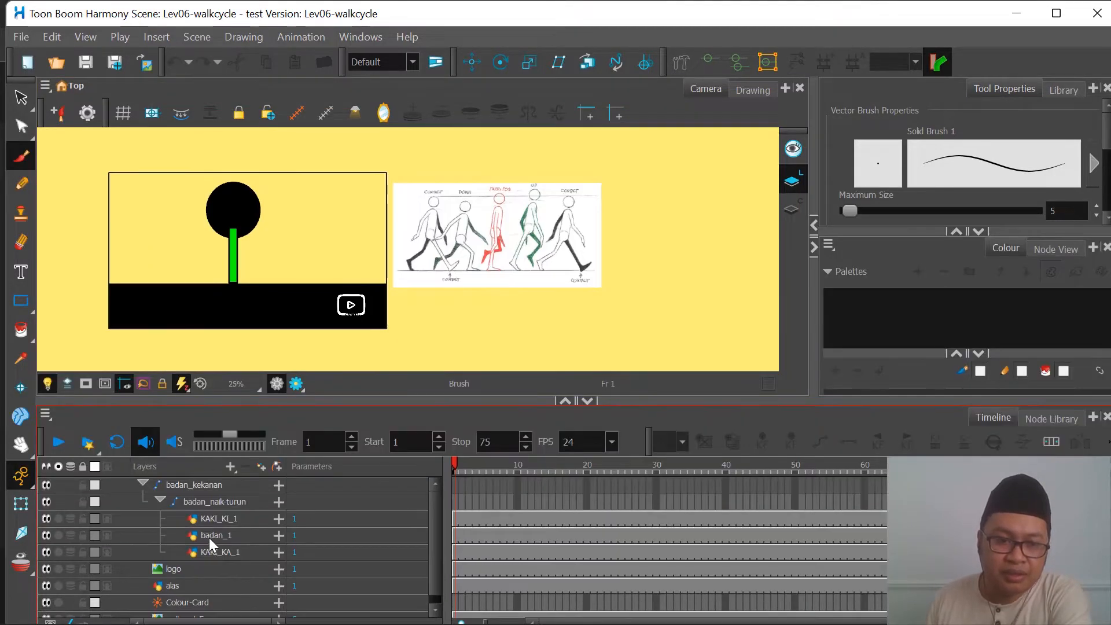
scroll(209, 544, "down", 1)
scroll(208, 544, "up", 1)
scroll(211, 544, "down", 1)
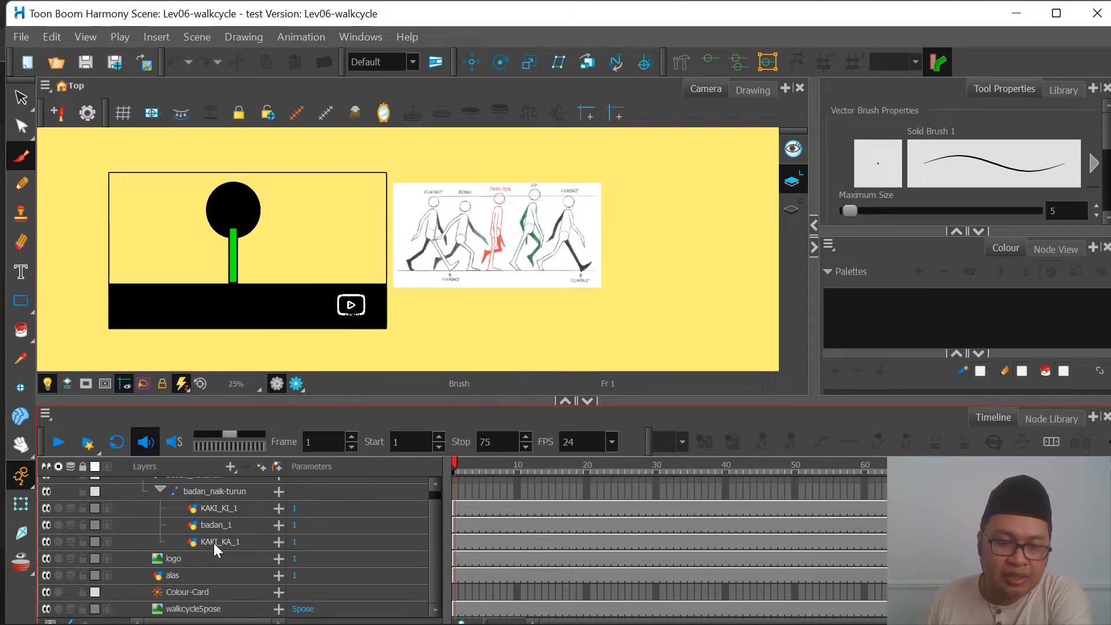
scroll(214, 549, "up", 1)
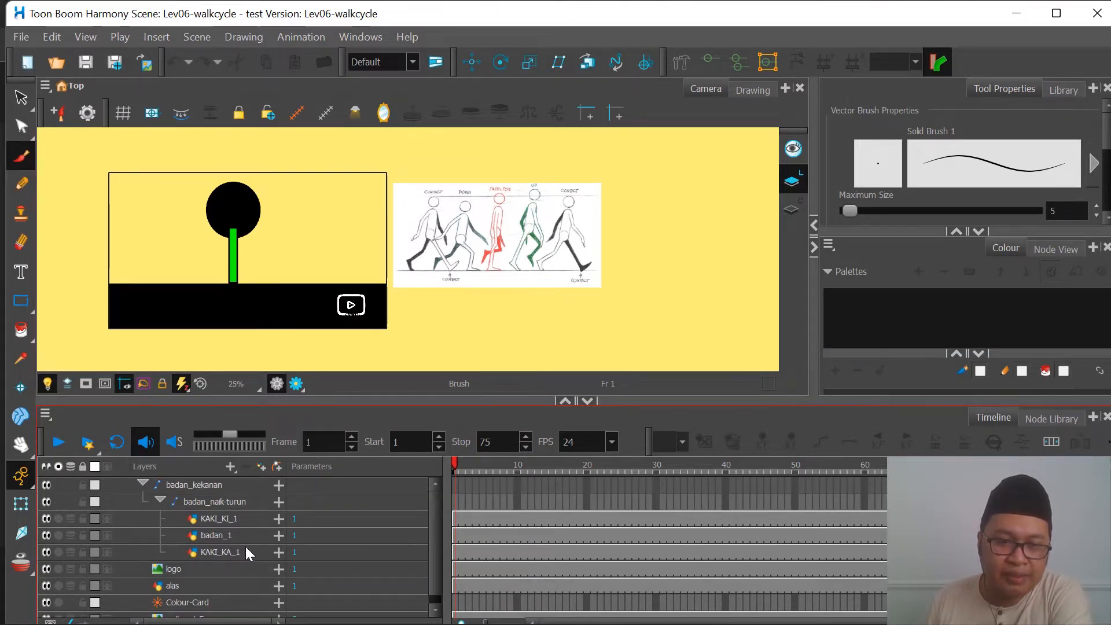
Step: Select the KAKI_KA_1 layer and toggle its visibility off and on to identify the leg behind the body
left_click(210, 552)
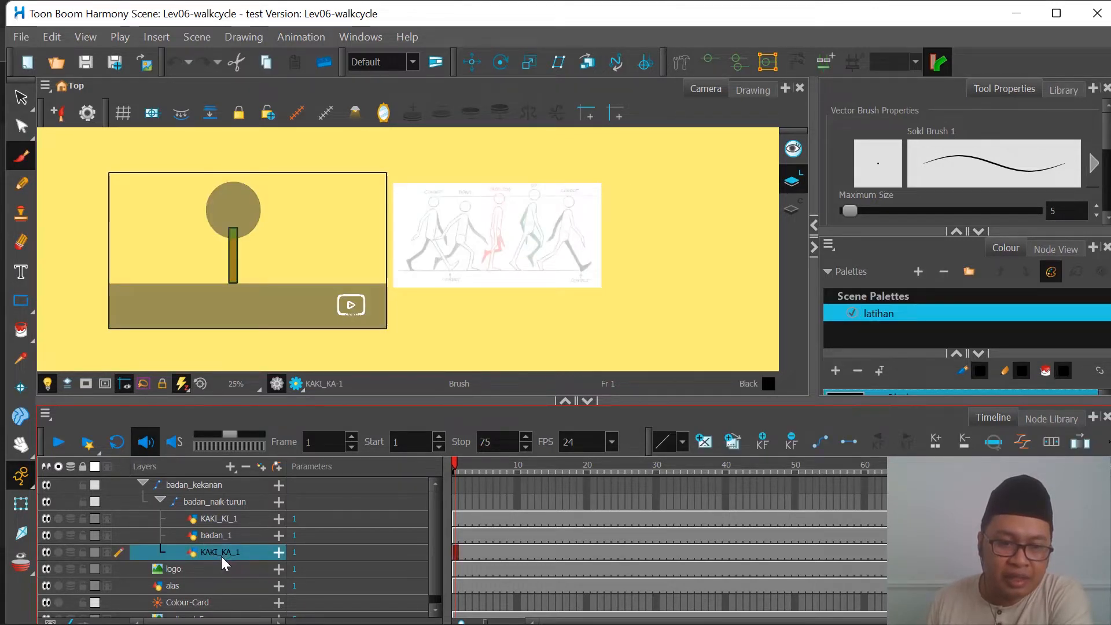
scroll(249, 280, "up", 5)
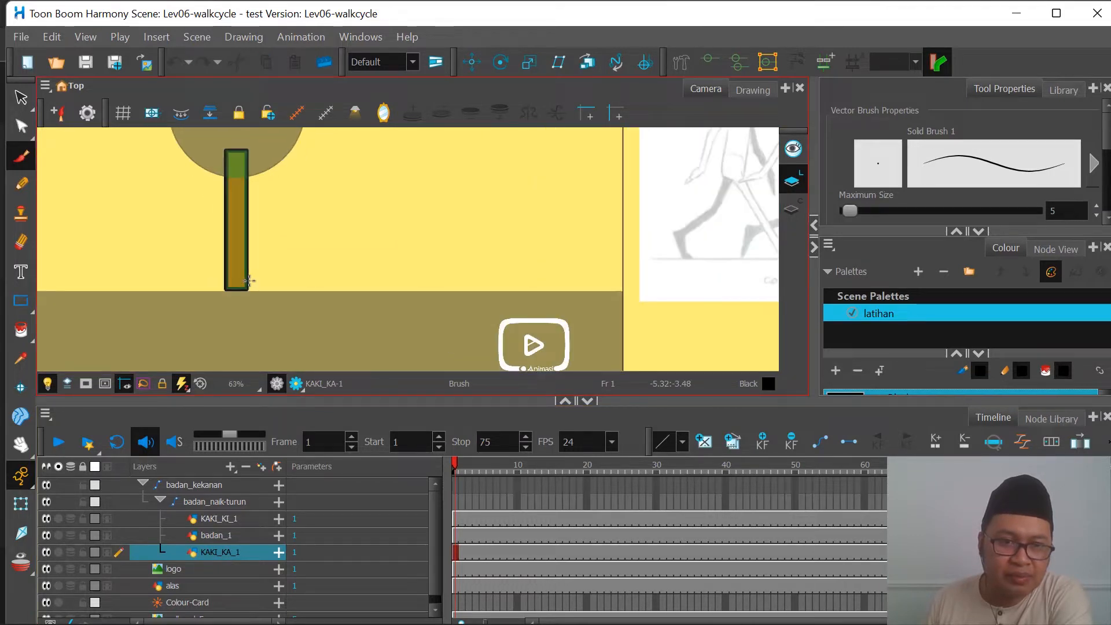
left_click(47, 553)
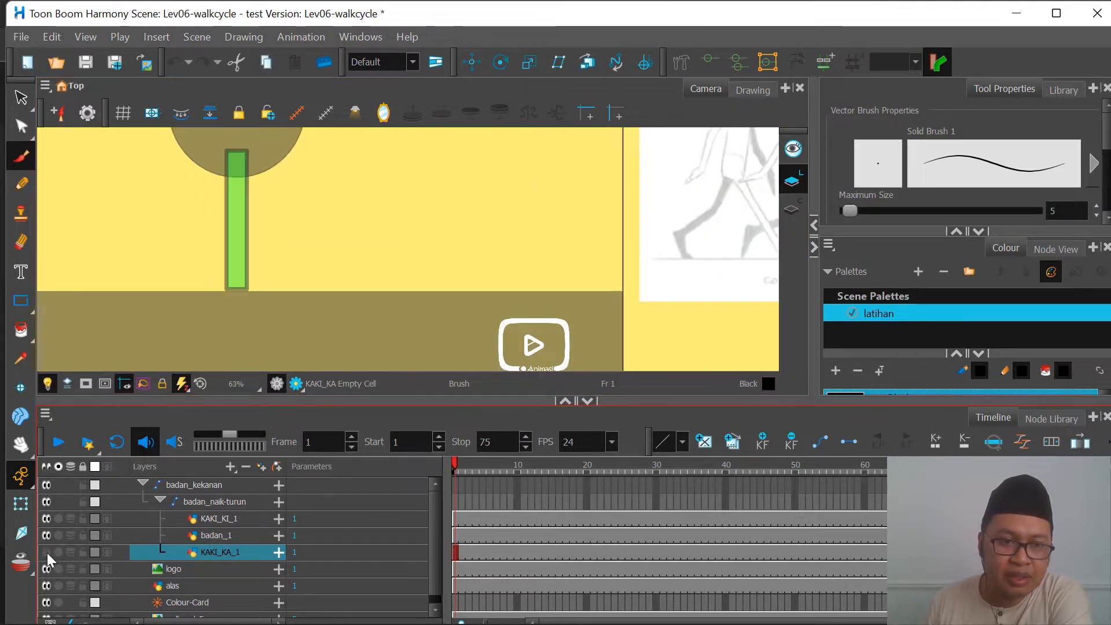
left_click(47, 553)
left_click(47, 554)
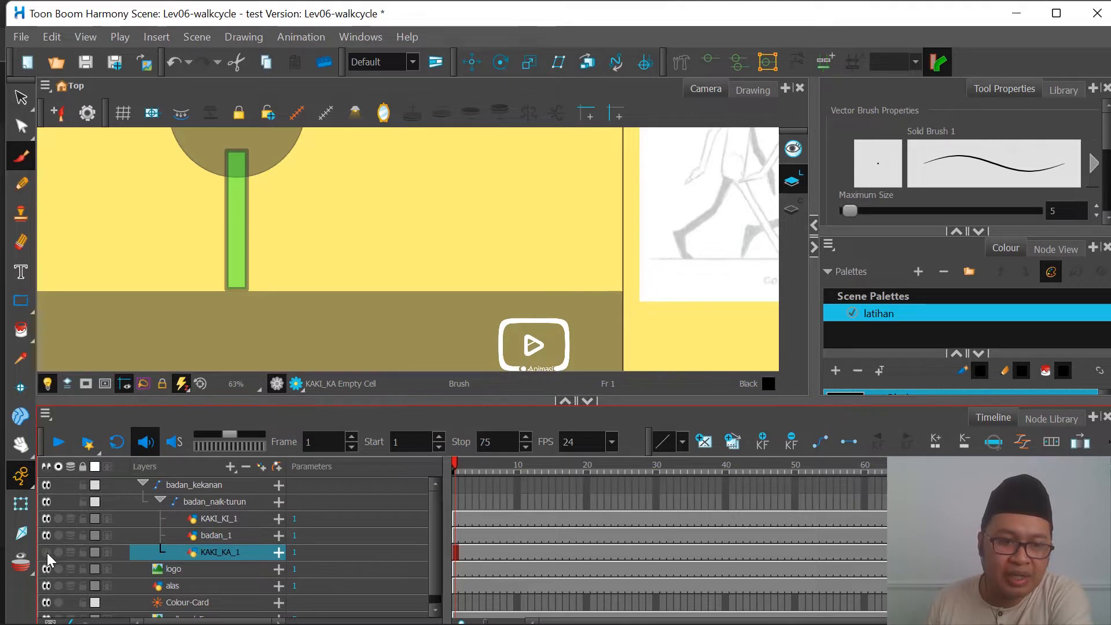
left_click(47, 553)
Step: Toggle the visibility of the badan_1 and KAKI_KI_1 layers off and on to identify their drawings
left_click(47, 535)
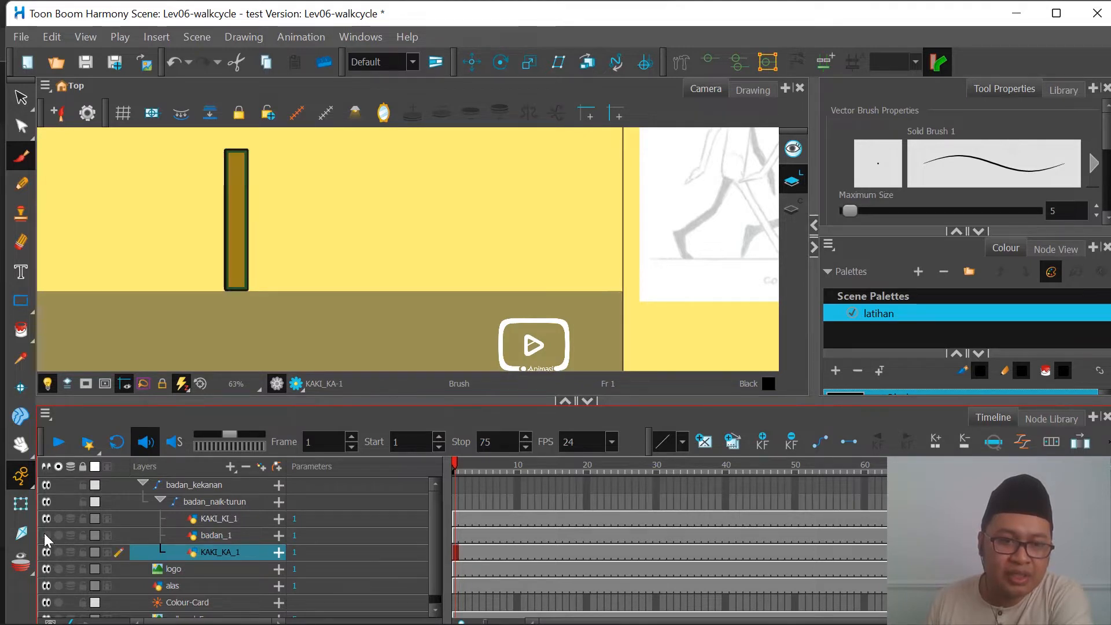
left_click(46, 535)
left_click(214, 536)
scroll(249, 185, "down", 3)
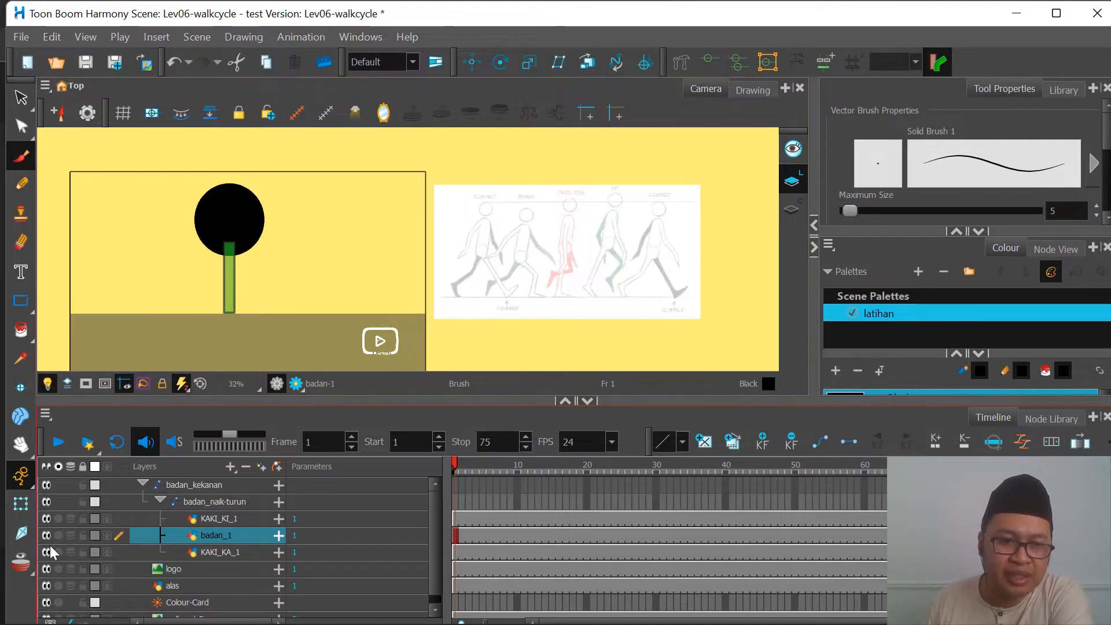
left_click(46, 536)
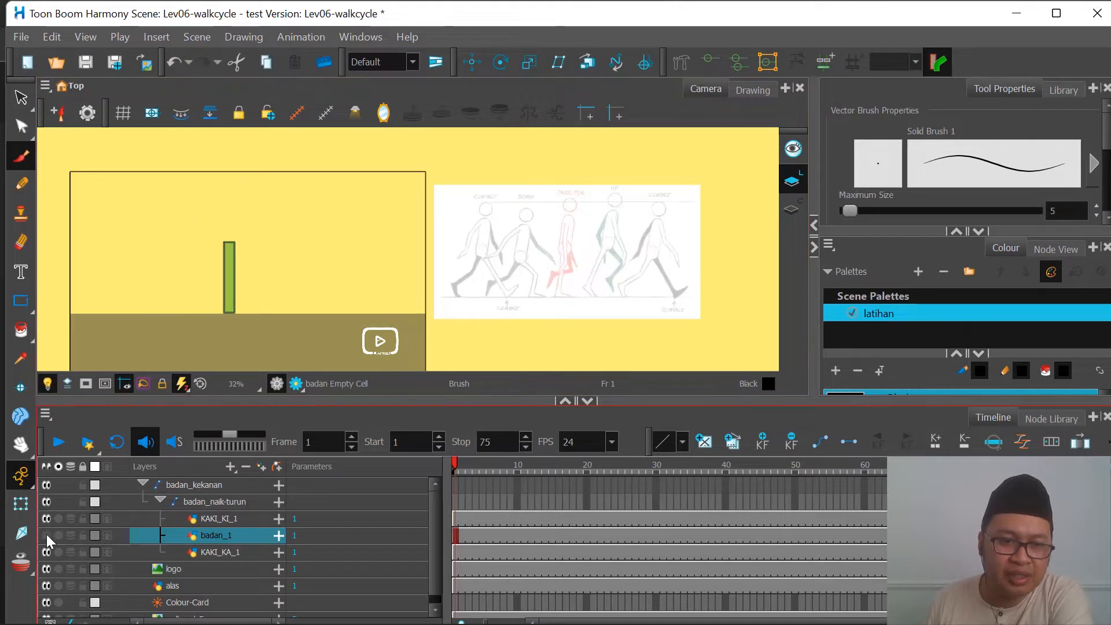
left_click(46, 536)
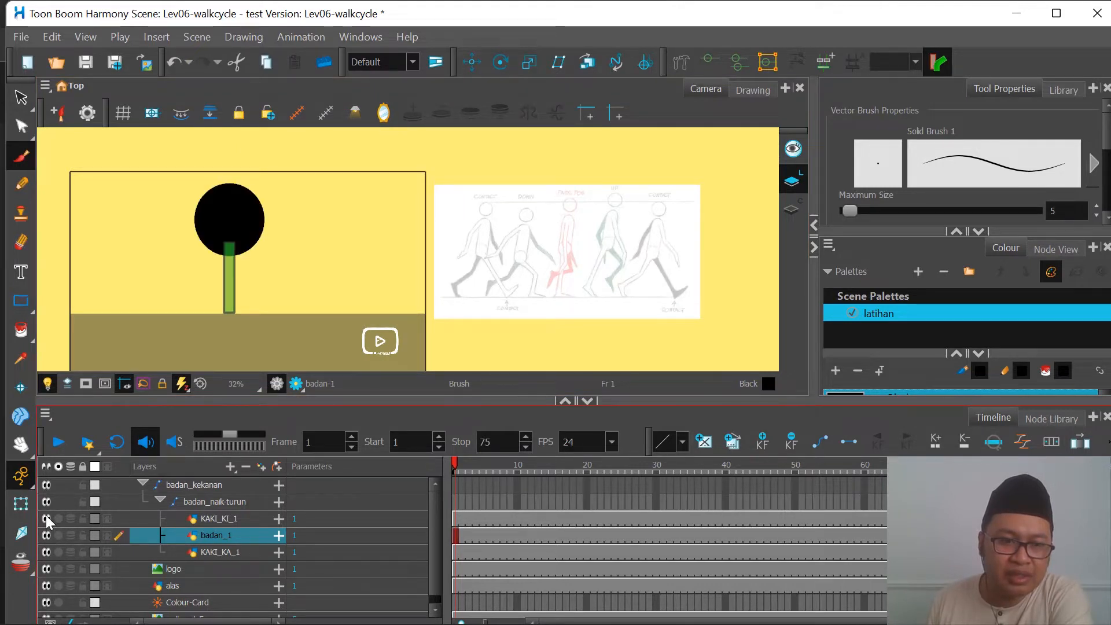
left_click(47, 519)
left_click(46, 518)
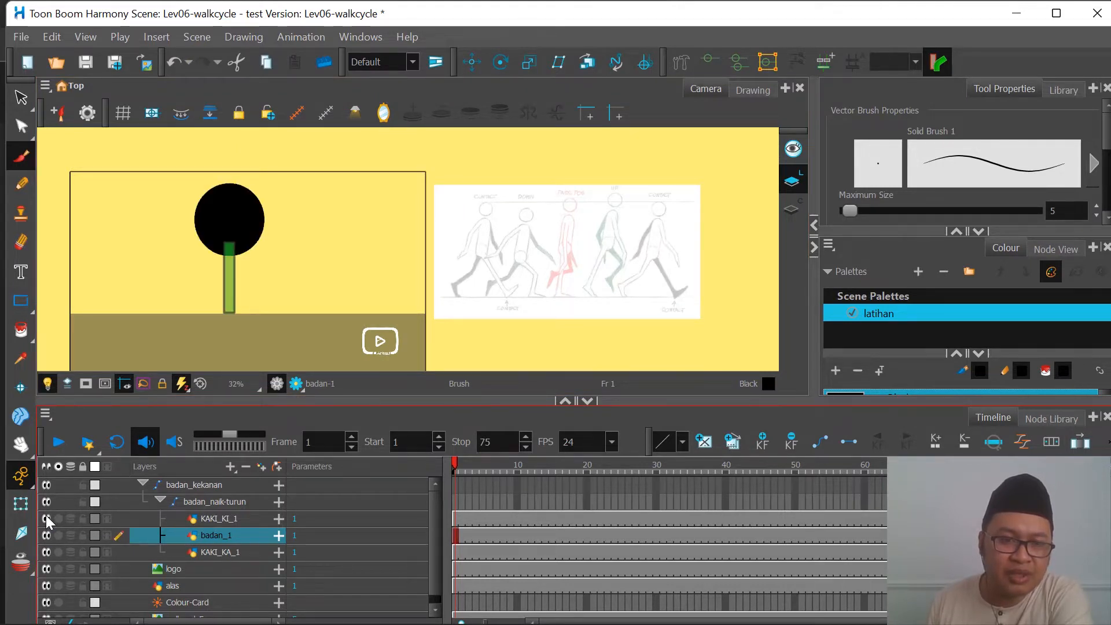
Step: Activate the Transform tool and select the KAKI_KI_1, badan_1 and KAKI_KA_1 layers one after another
left_click(20, 503)
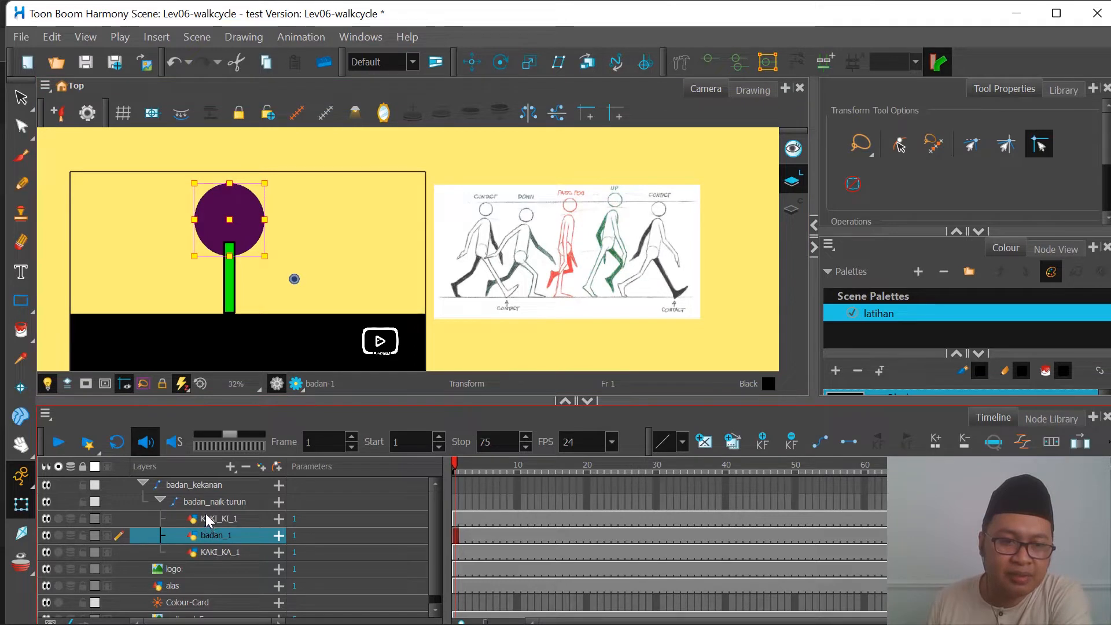
left_click(226, 519)
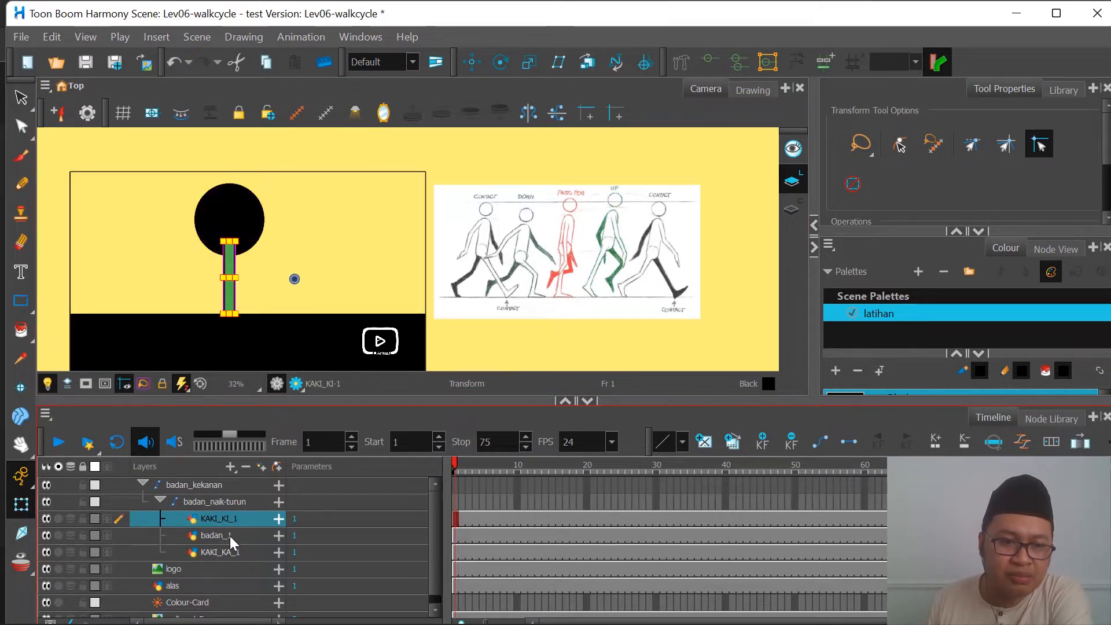
left_click(230, 539)
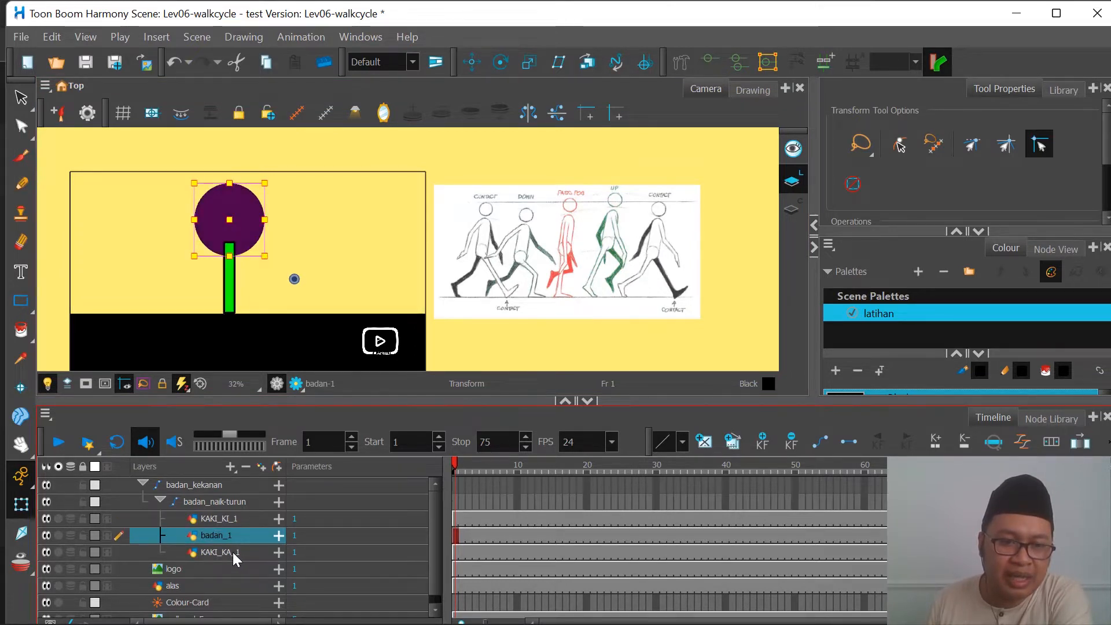
left_click(231, 552)
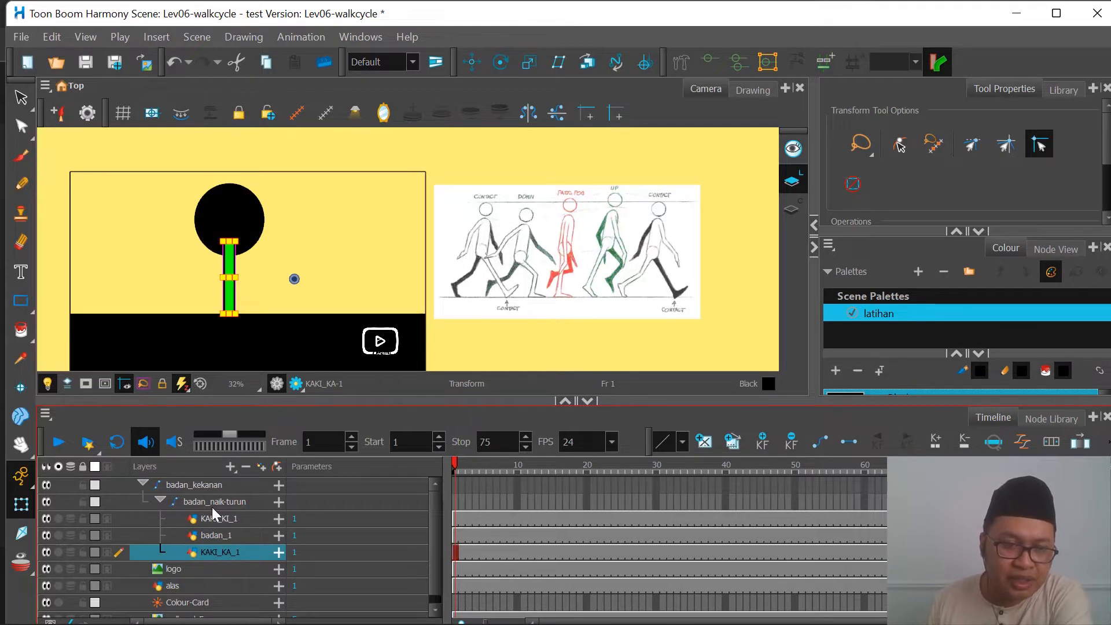
Step: Collapse and re-expand the badan_naik-turun peg, then select it and its parent peg badan_kekanan to inspect the hierarchy
left_click(160, 499)
left_click(161, 499)
left_click(238, 503)
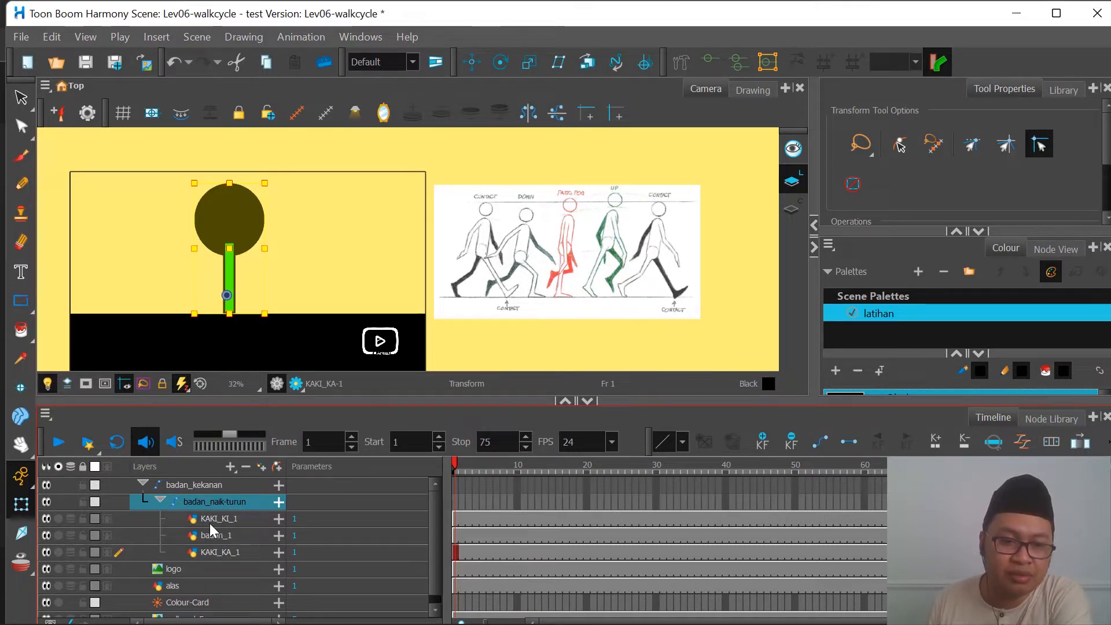
left_click(204, 486)
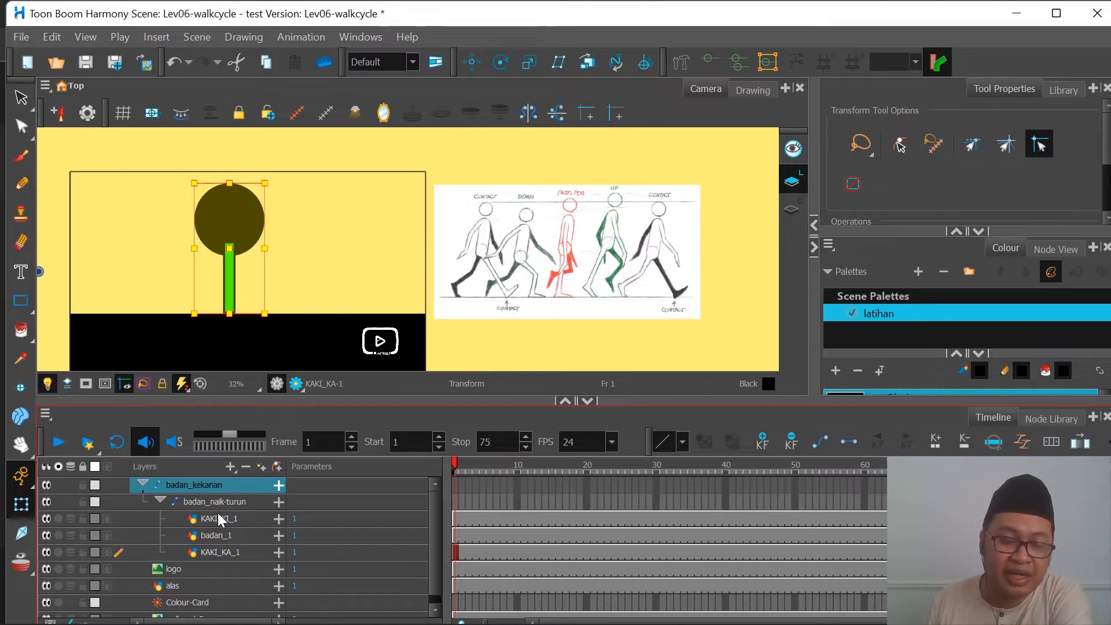
Step: Select the logo layer and the alas ground layer to identify them in the camera view
scroll(220, 517, "down", 1)
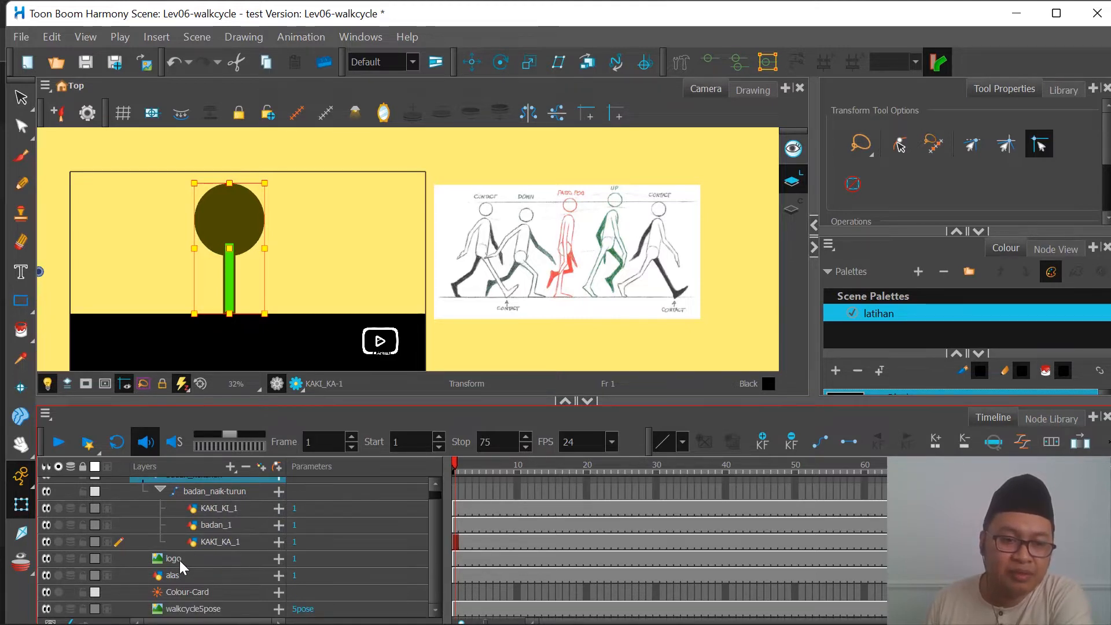
left_click(180, 561)
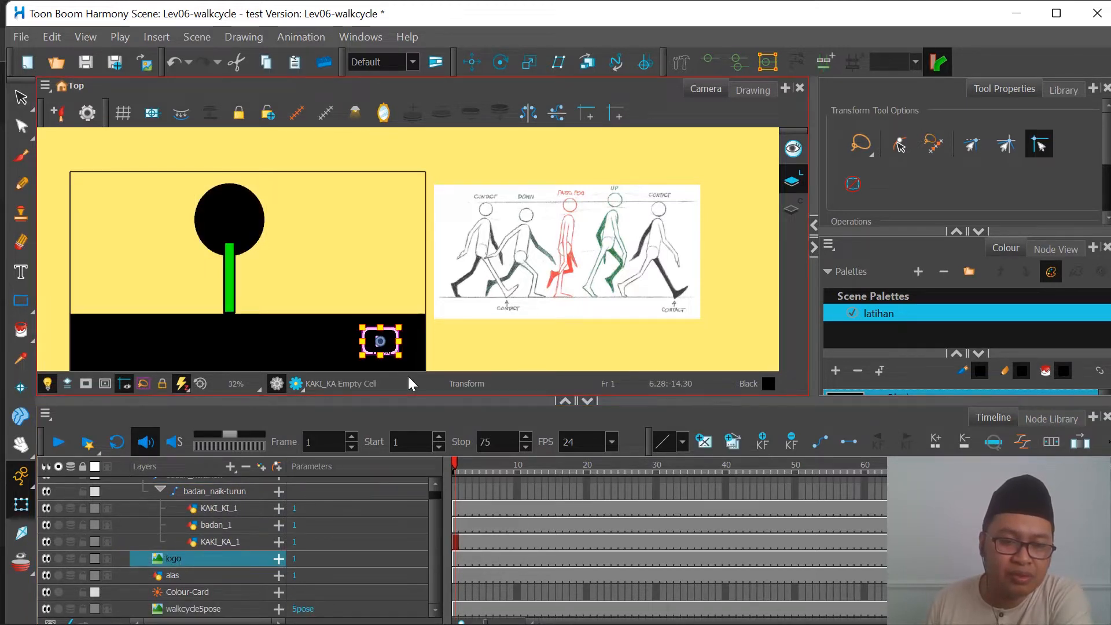
left_click(179, 576)
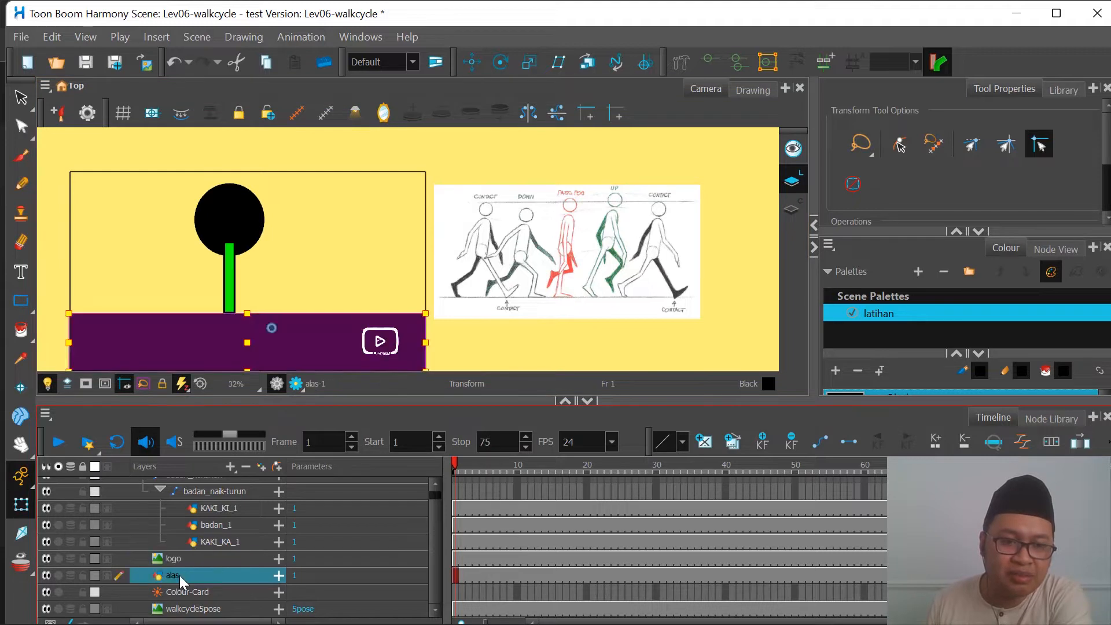
Step: Select the Colour-Card layer and hide it to remove the yellow background from the camera view
scroll(255, 330, "down", 2)
scroll(200, 349, "up", 1)
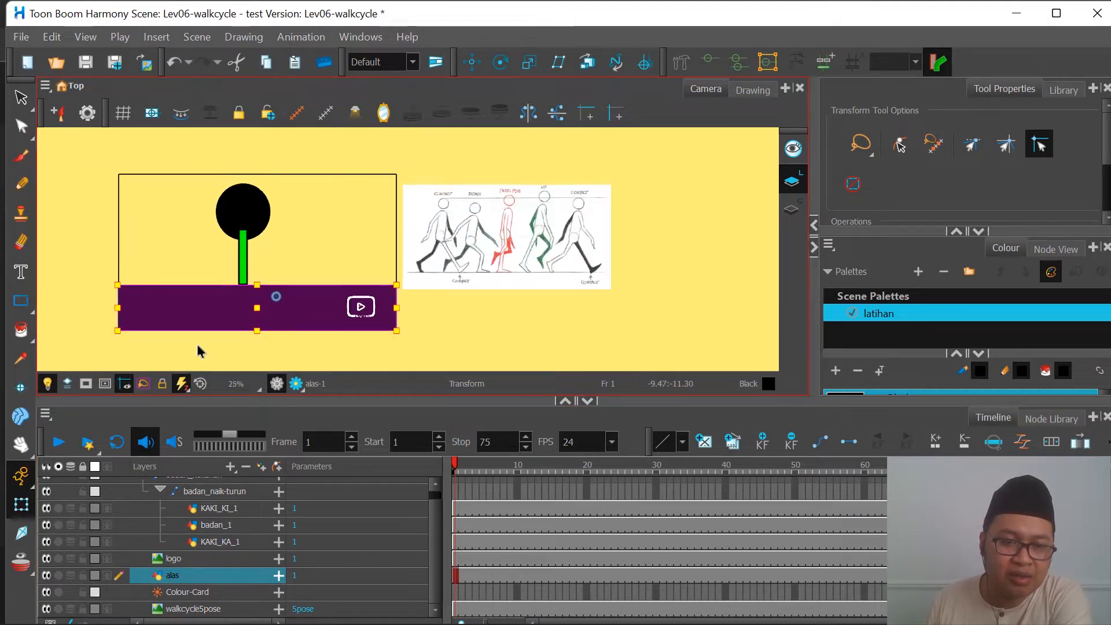
scroll(119, 321, "up", 1)
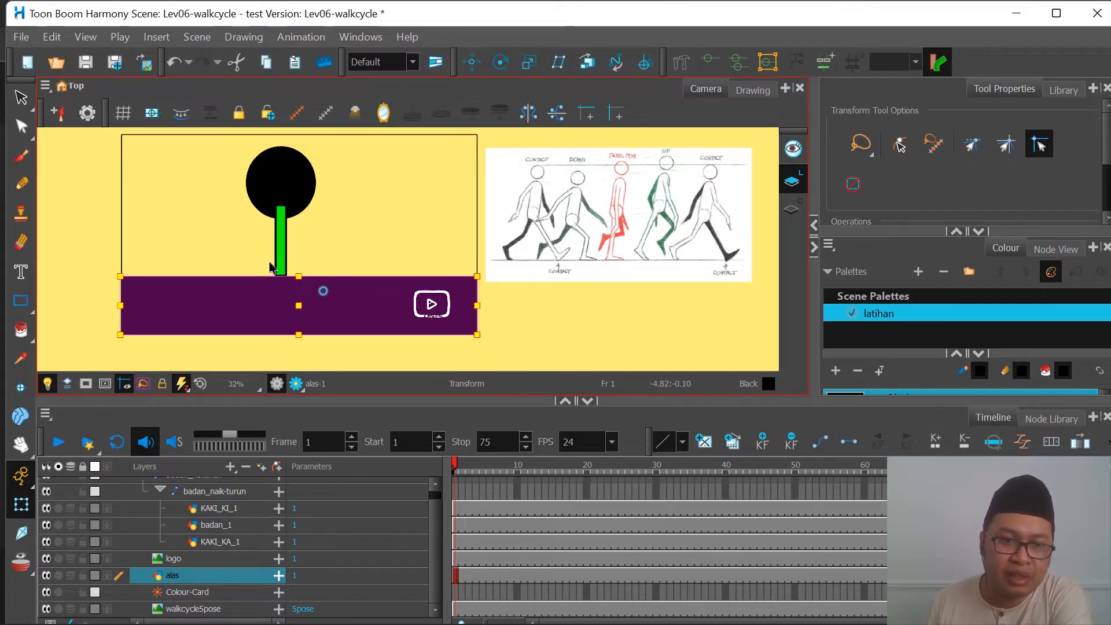
scroll(272, 269, "up", 2)
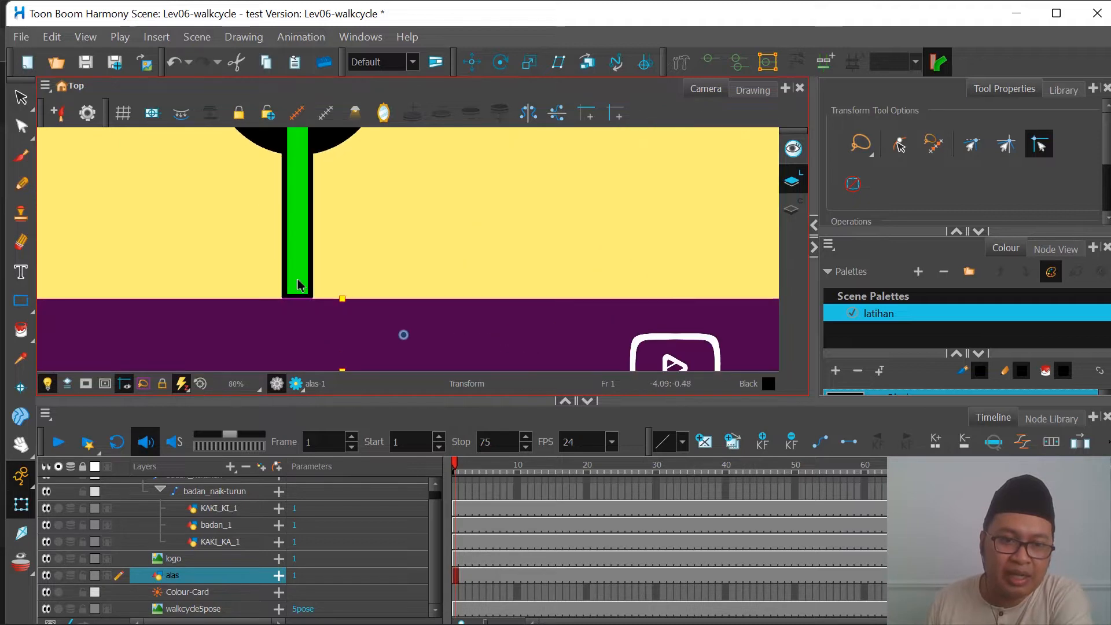
scroll(298, 283, "down", 2)
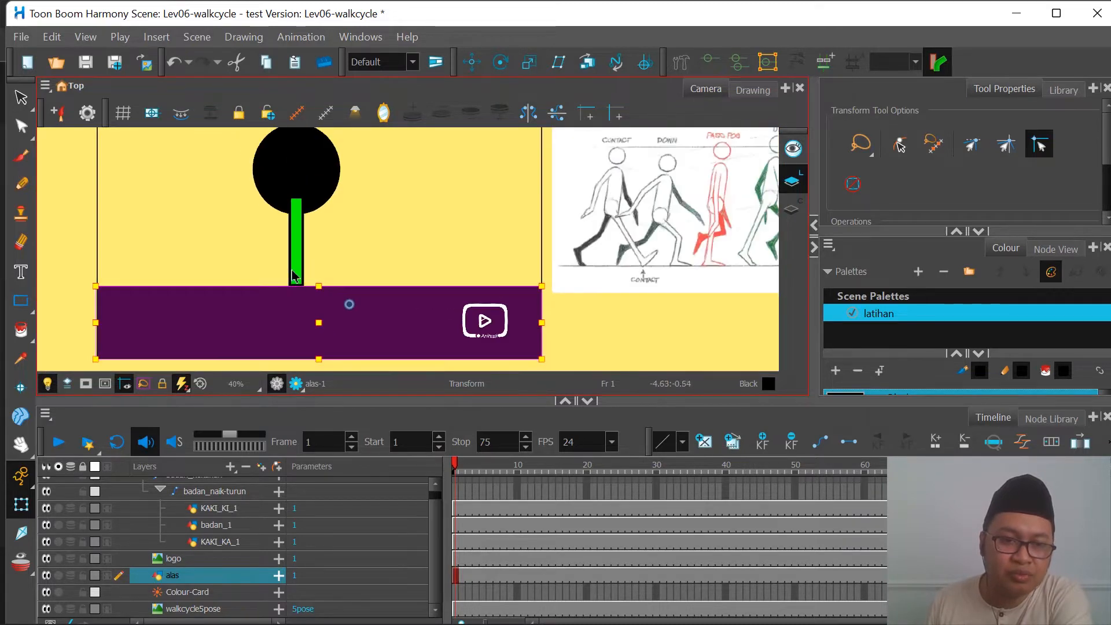
left_click(200, 592)
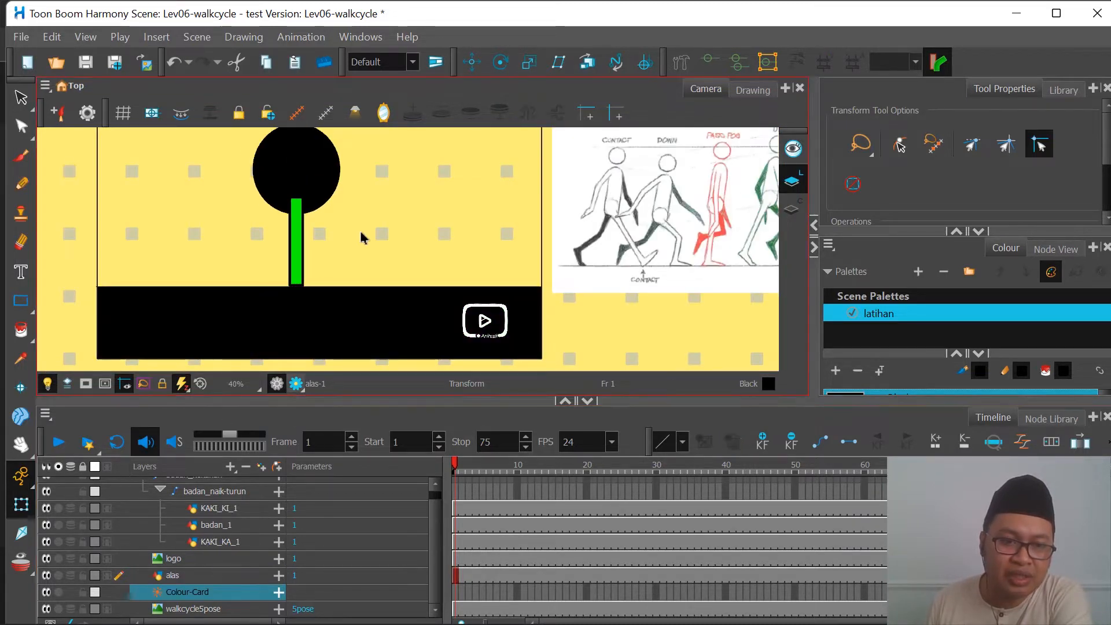
left_click(46, 592)
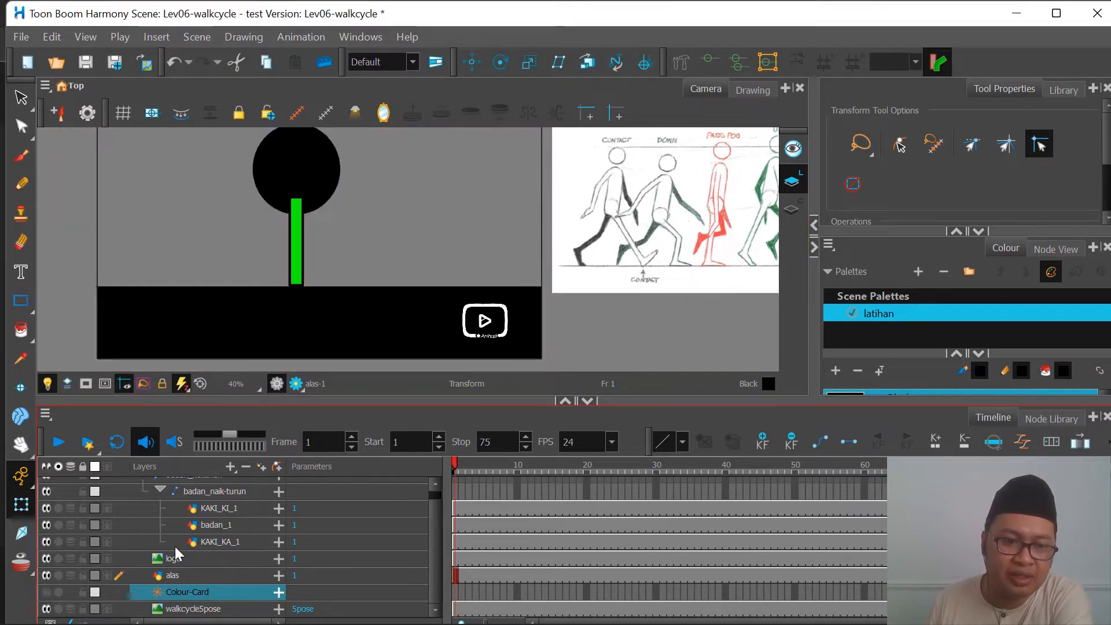
Step: Select the walk cycle reference image layer and toggle its visibility off and on to identify it
left_click(183, 609)
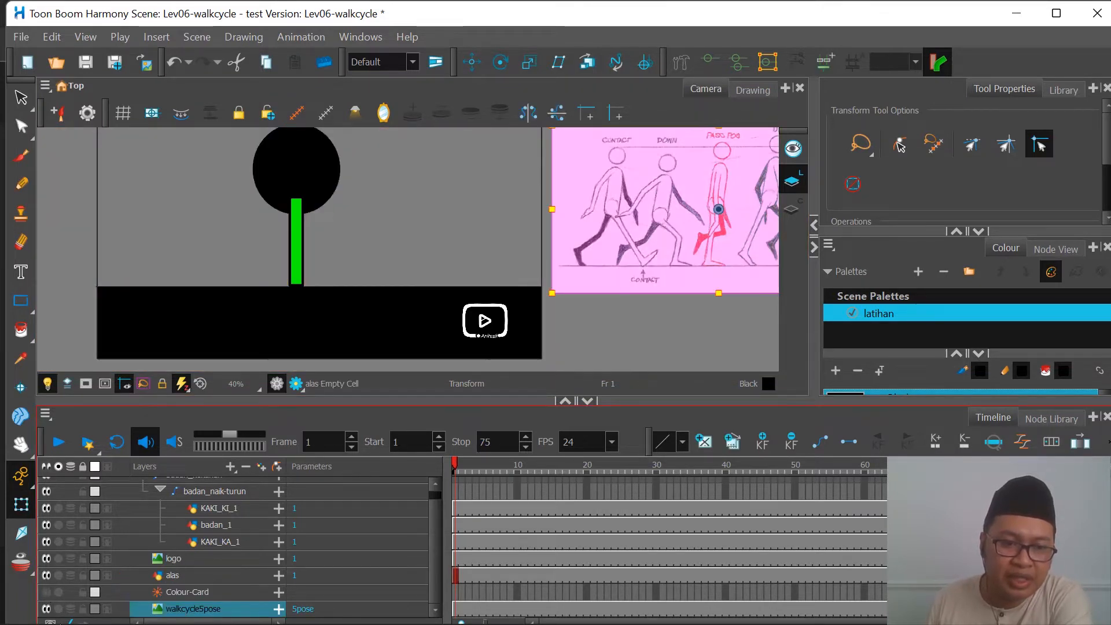
left_click(47, 609)
left_click(46, 609)
scroll(394, 339, "down", 2)
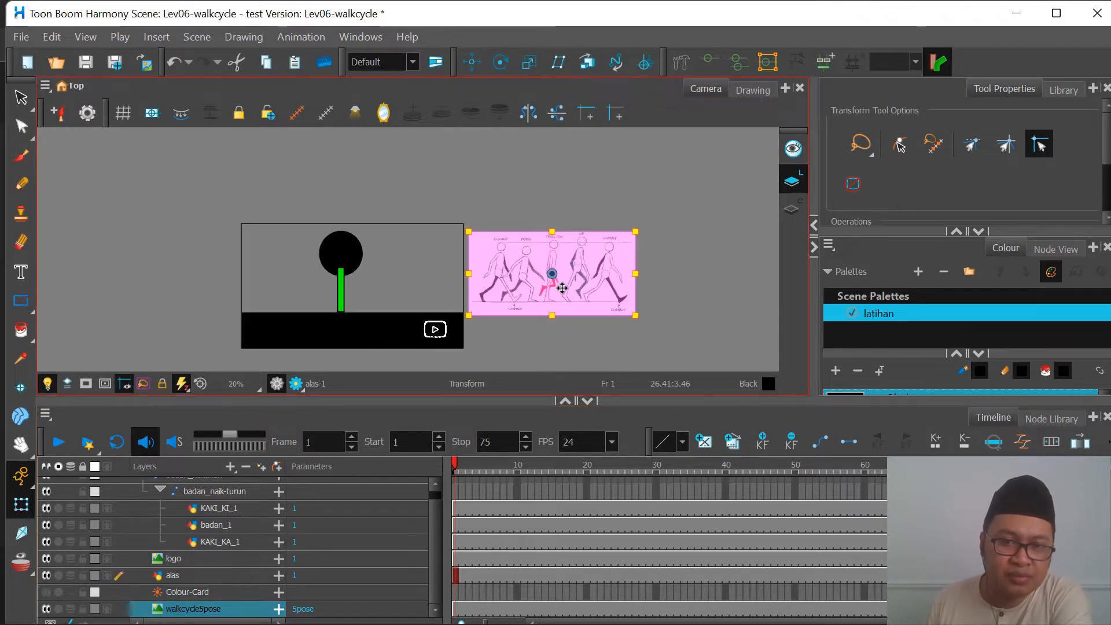
scroll(563, 287, "up", 2)
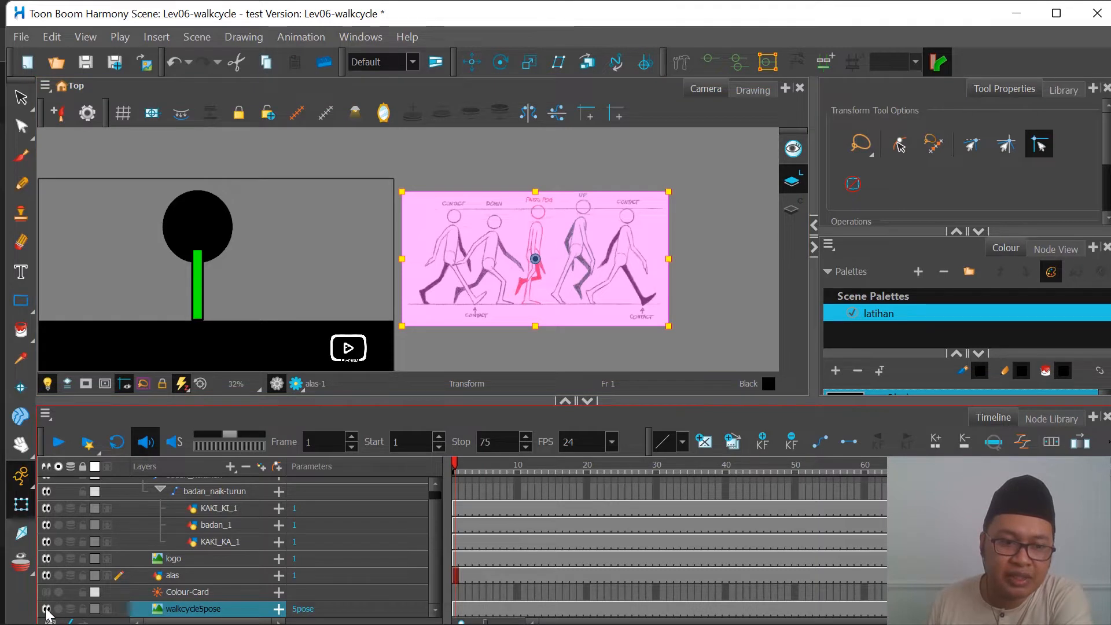
left_click(46, 609)
left_click(47, 609)
Step: Show the Colour-Card background and hide it again to compare the camera view with and without it
scroll(100, 564, "up", 1)
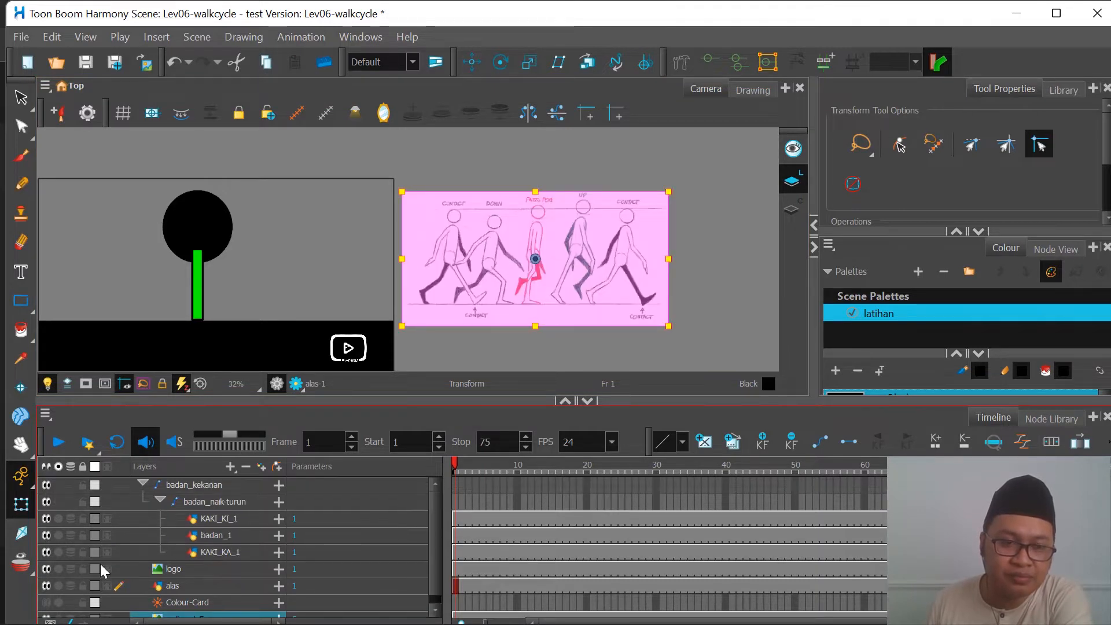
scroll(99, 563, "down", 1)
left_click(47, 593)
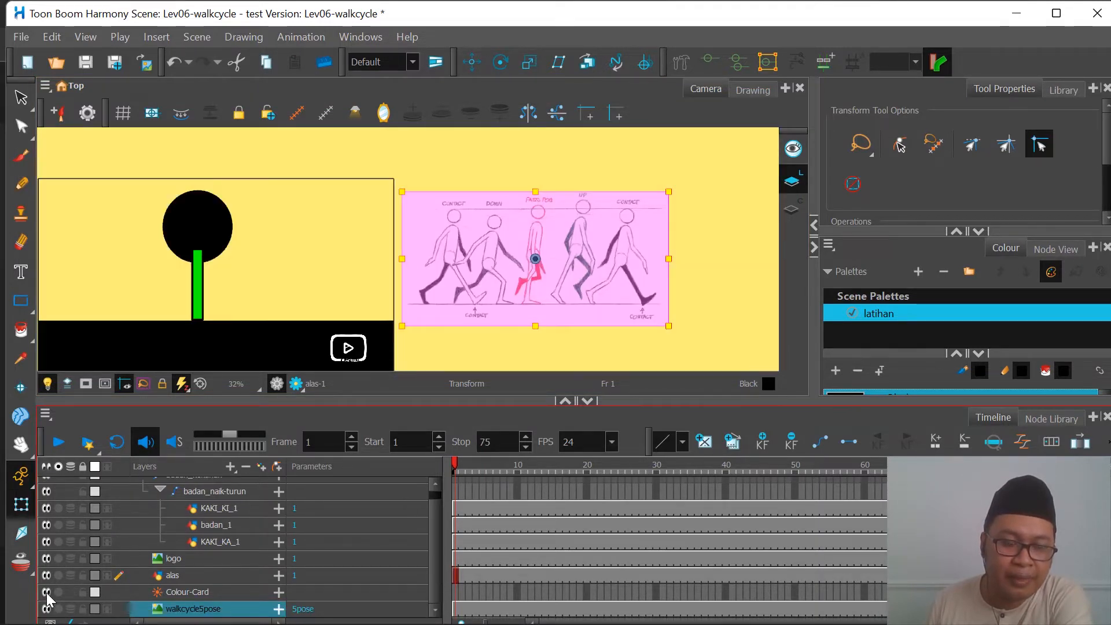
left_click(47, 593)
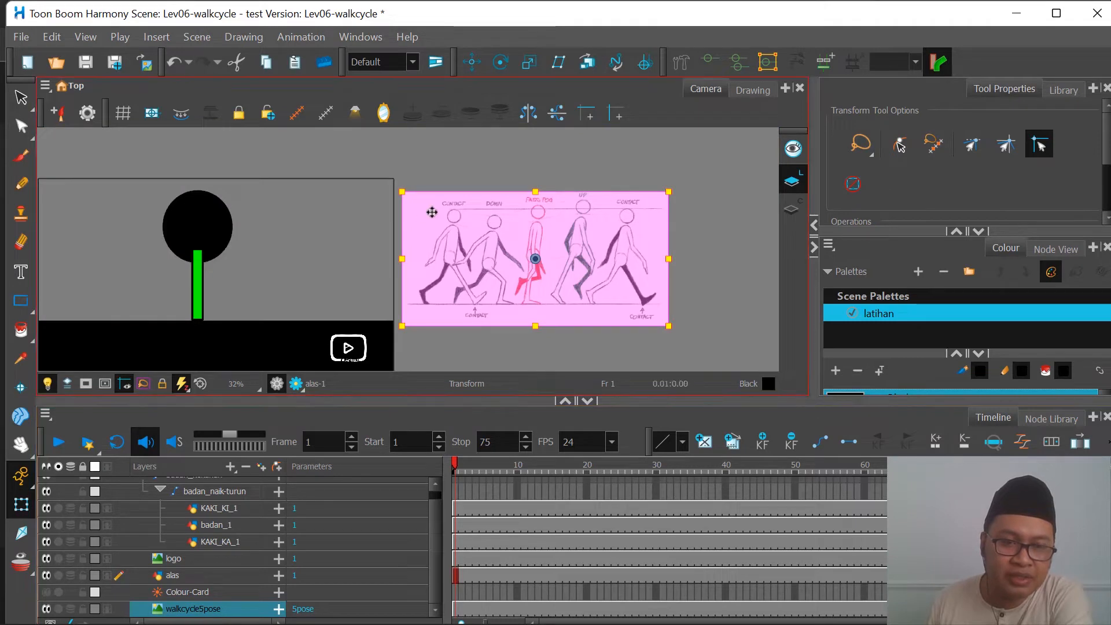
Step: Examine the contact, down, passing and up poses in the reference image and compare them with the ball character's legs
scroll(443, 213, "down", 2)
scroll(388, 242, "up", 2)
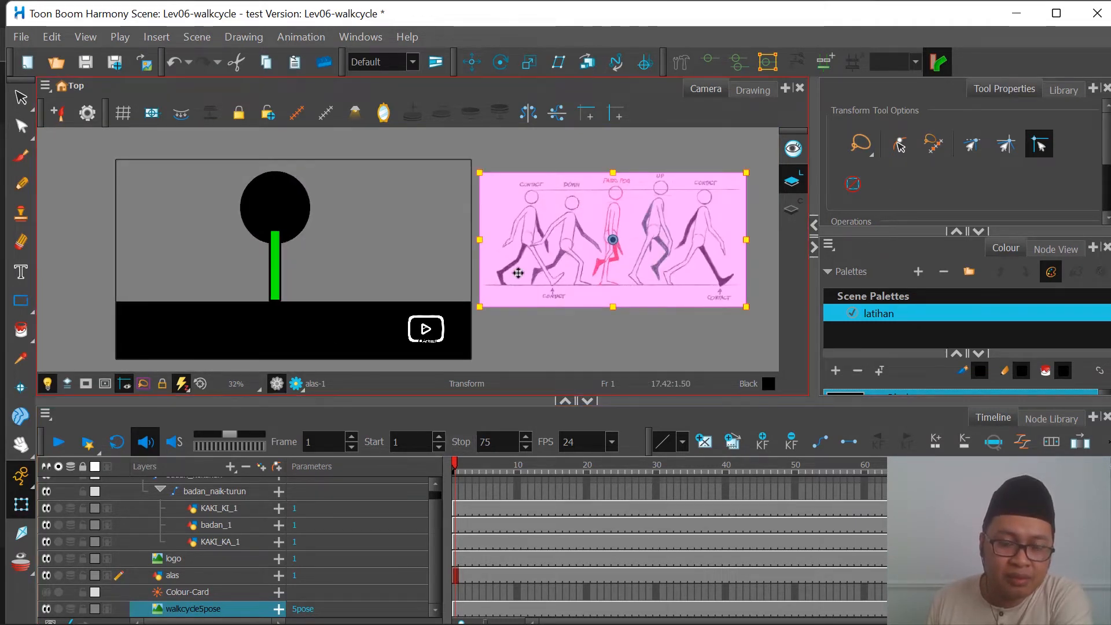
scroll(541, 237, "up", 1)
scroll(543, 250, "up", 1)
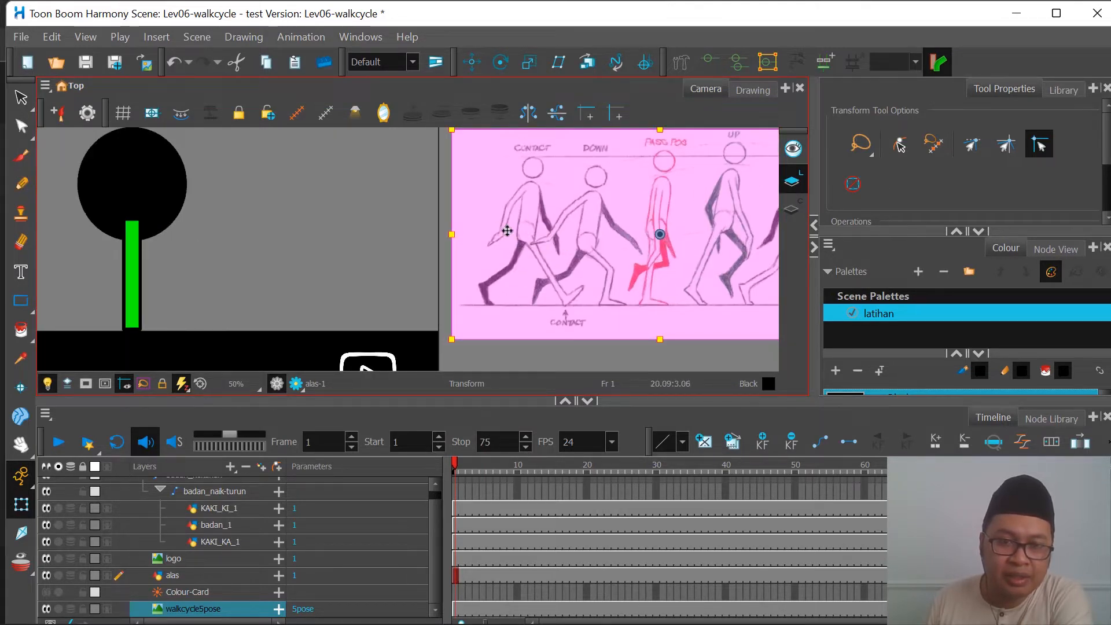
scroll(287, 253, "down", 1)
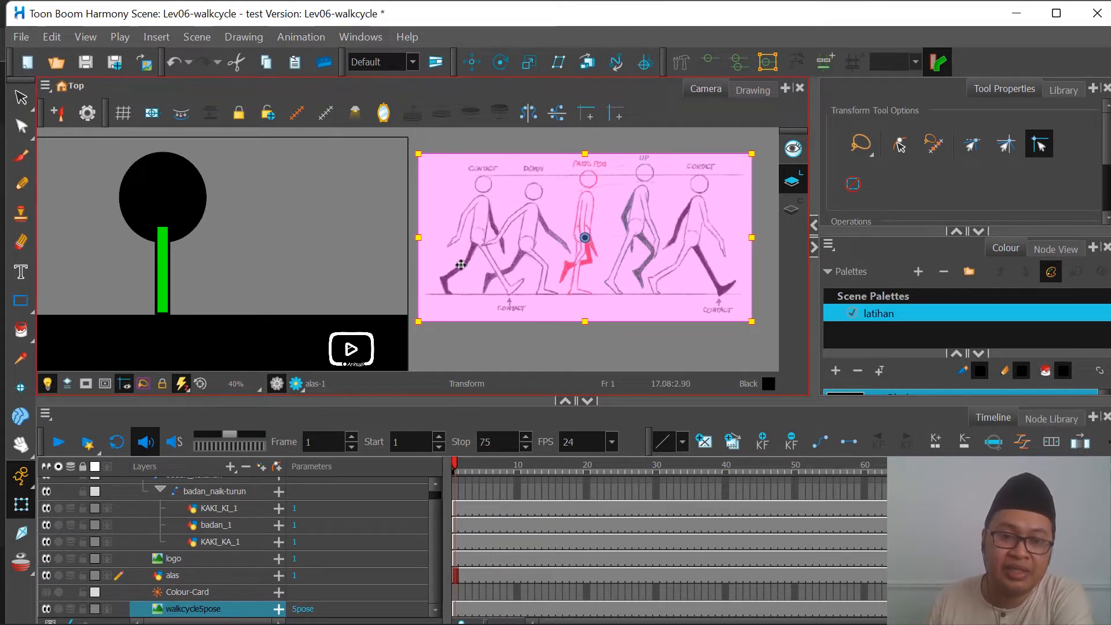
scroll(466, 240, "down", 2)
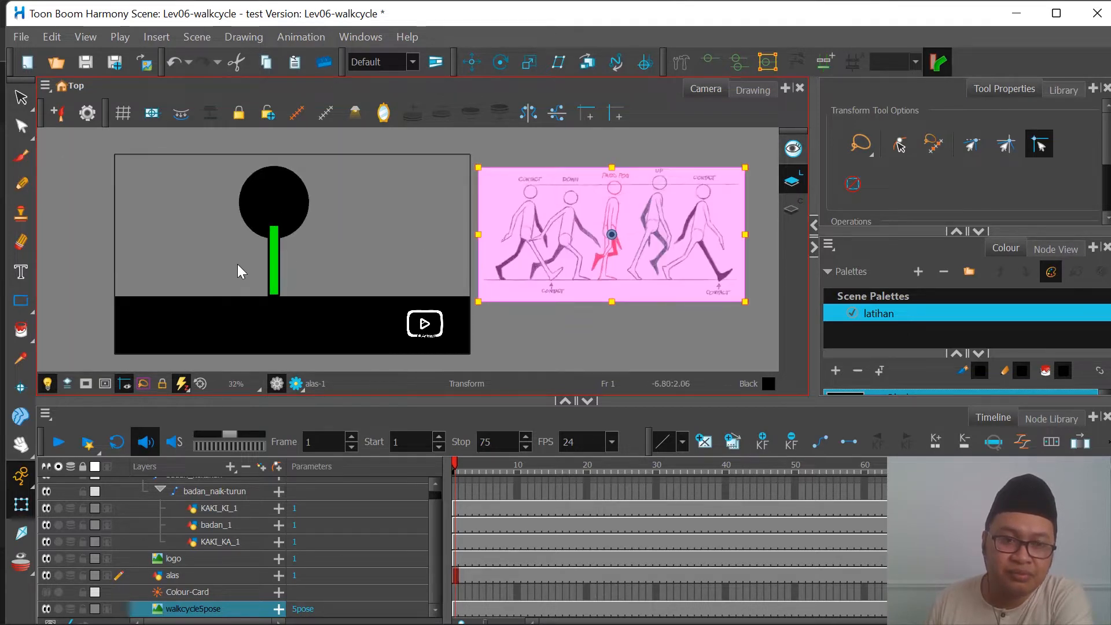
scroll(238, 264, "up", 2)
scroll(288, 280, "up", 1)
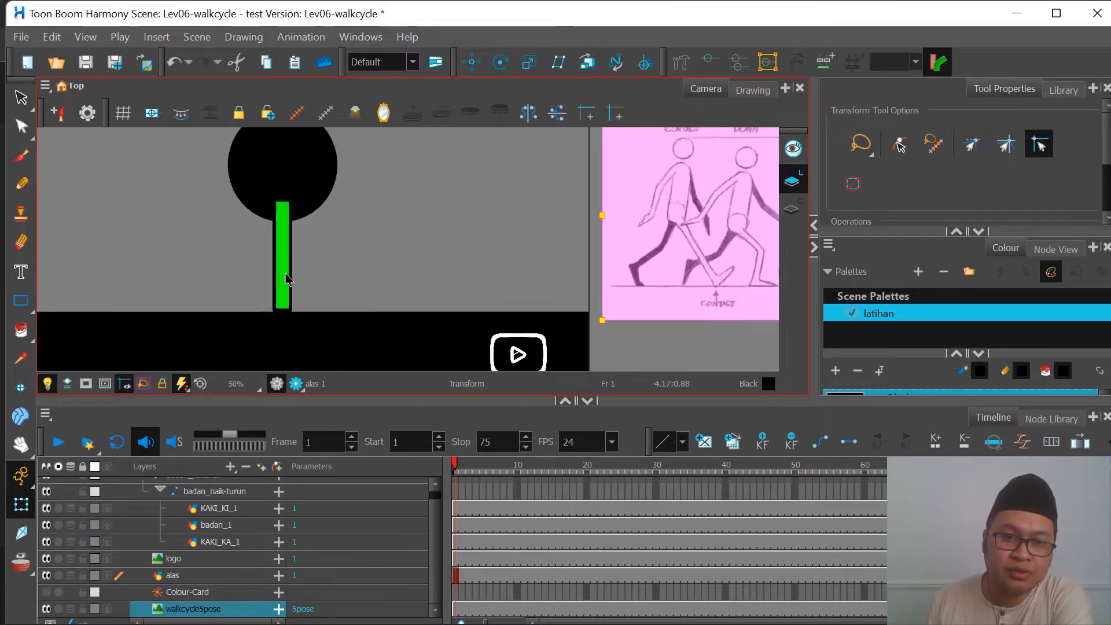
scroll(287, 280, "down", 1)
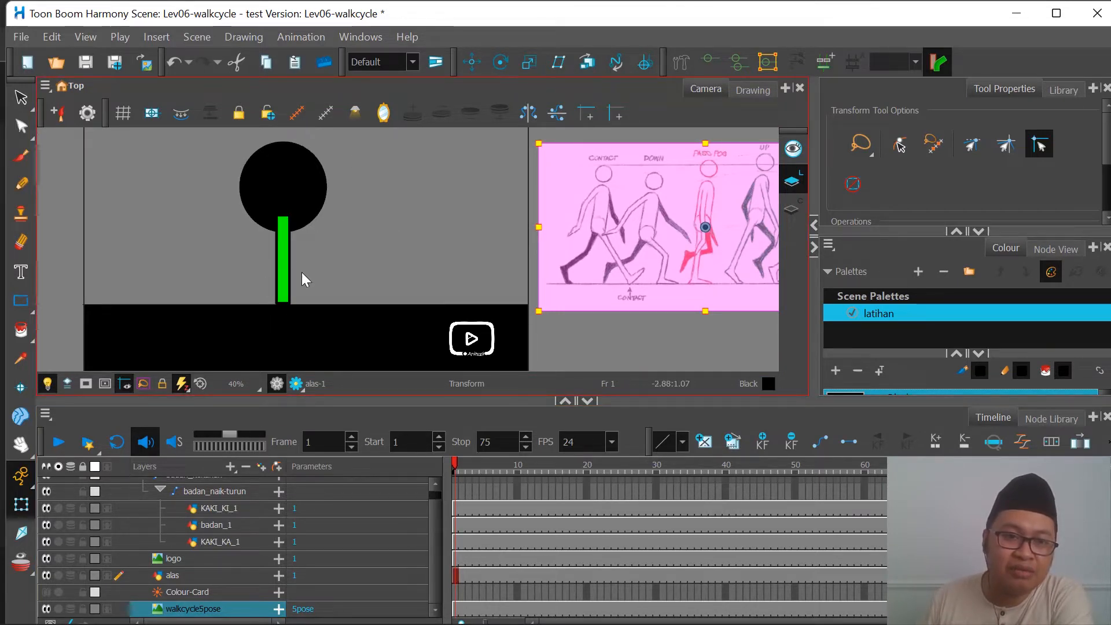
Step: Select the character's green leg, then alternate between the KAKI_KA_1 and KAKI_KI_1 layers to tell the two legs apart
left_click(286, 272)
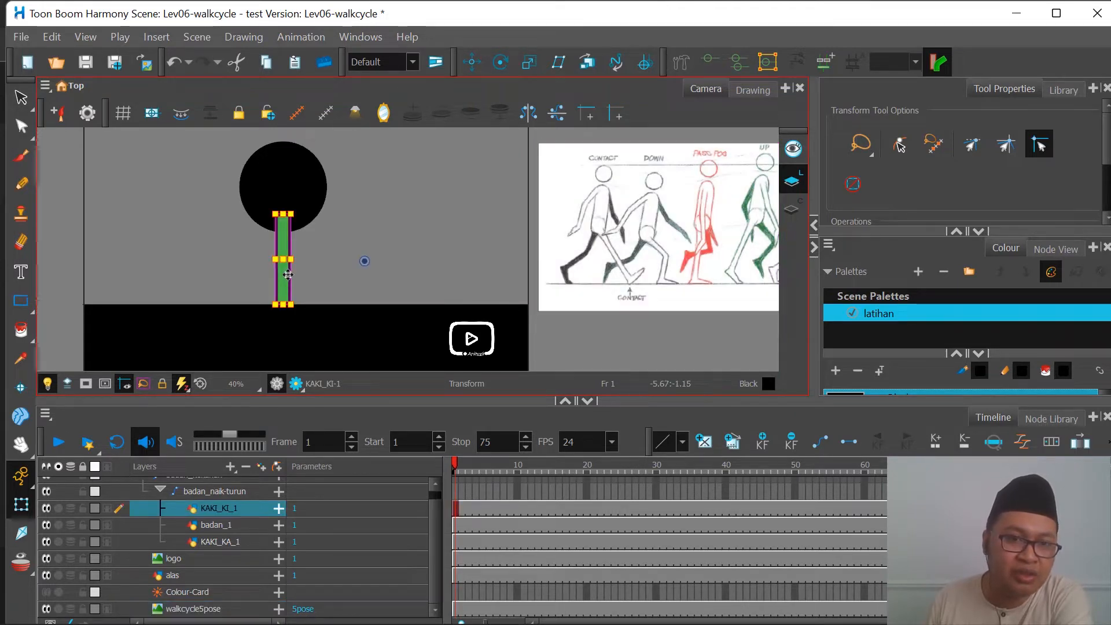
left_click(347, 231)
left_click(284, 266)
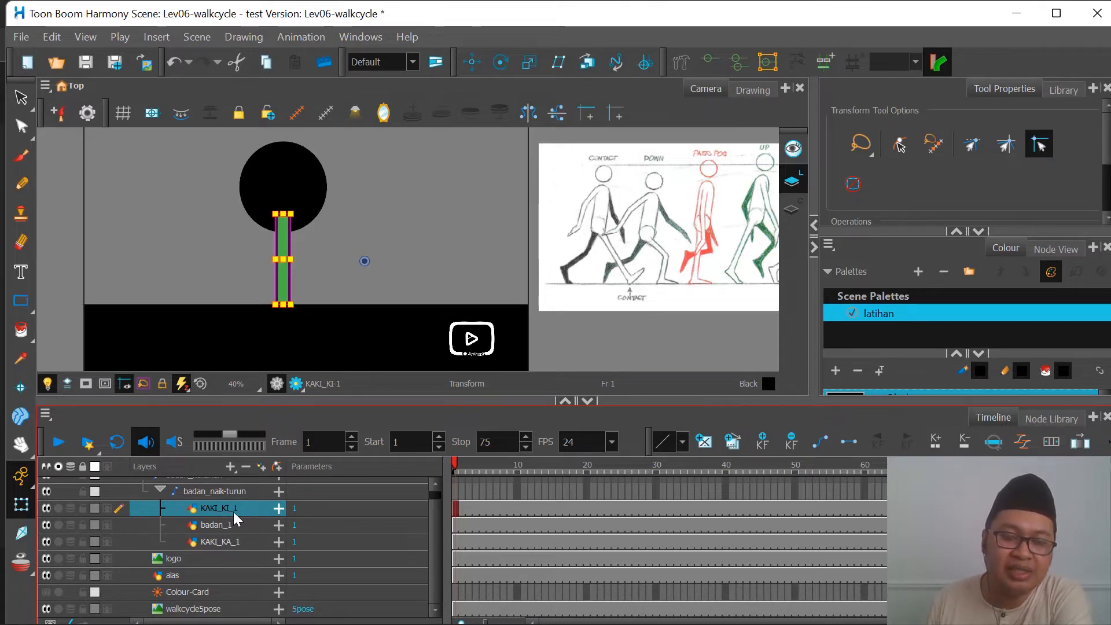
left_click(221, 542)
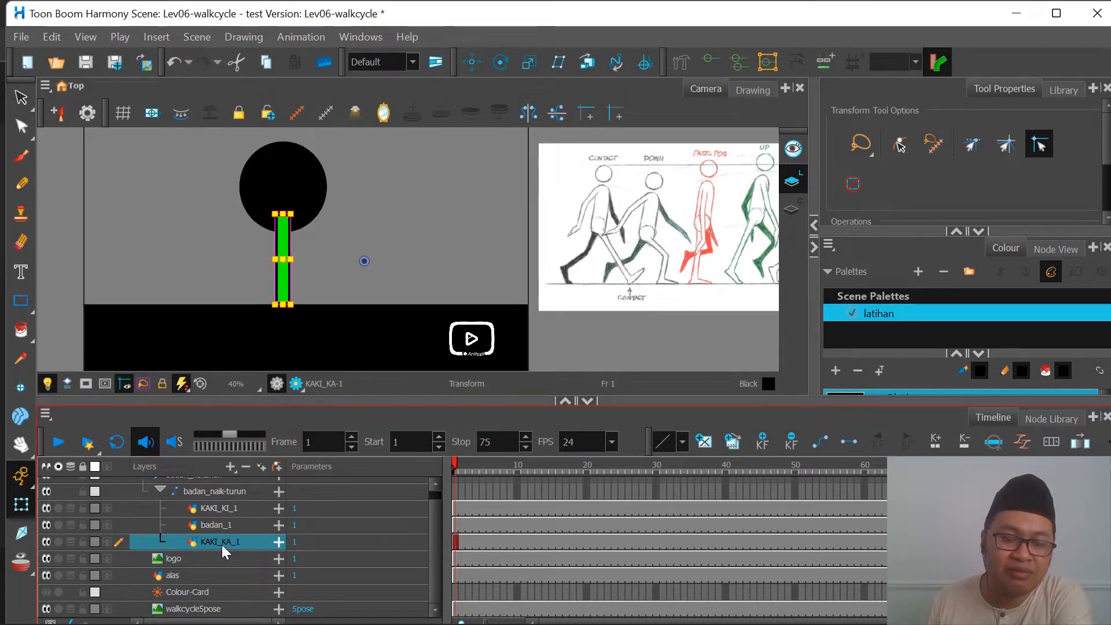
left_click(224, 506)
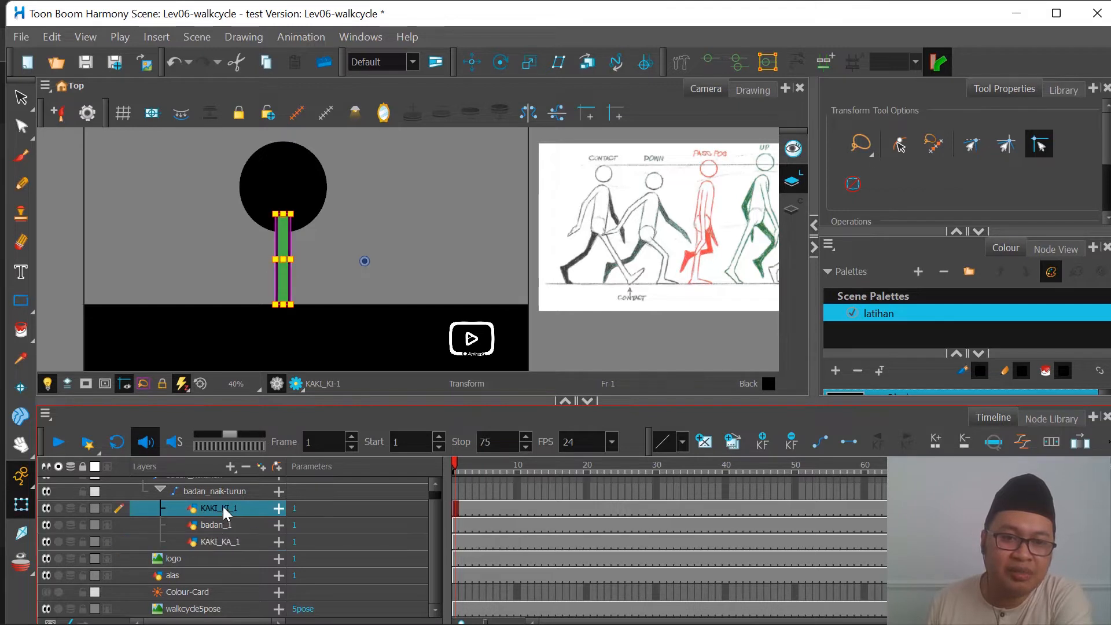
left_click(221, 540)
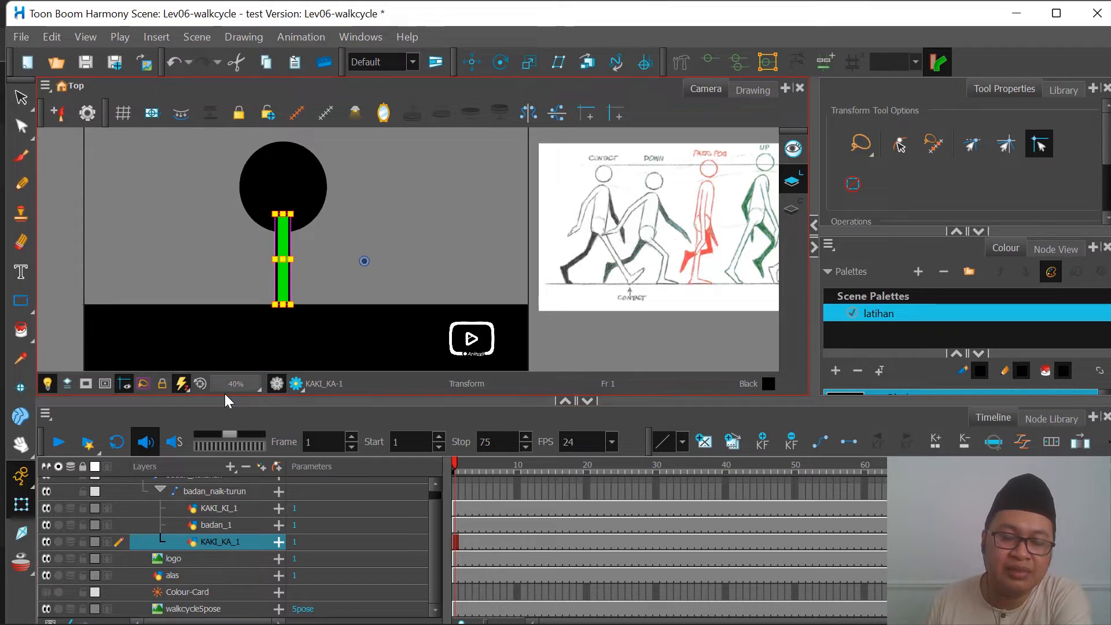
Step: Hide the KAKI_KI_1 layer, then toggle KAKI_KA_1 off and on and select it to inspect the red leg
left_click(48, 509)
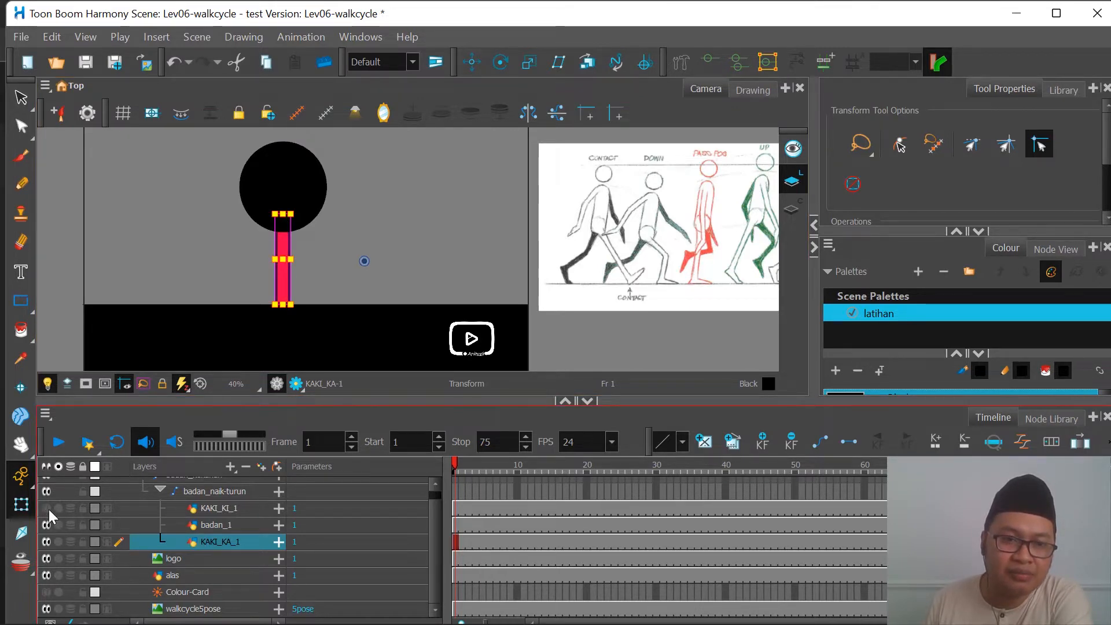
left_click(209, 508)
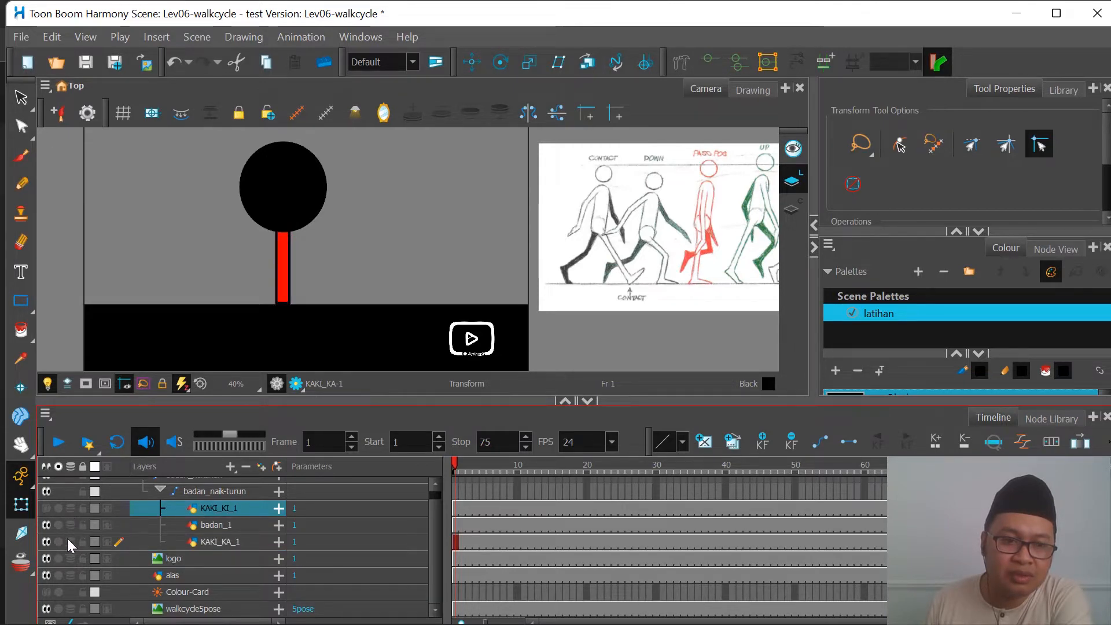
left_click(47, 541)
left_click(46, 541)
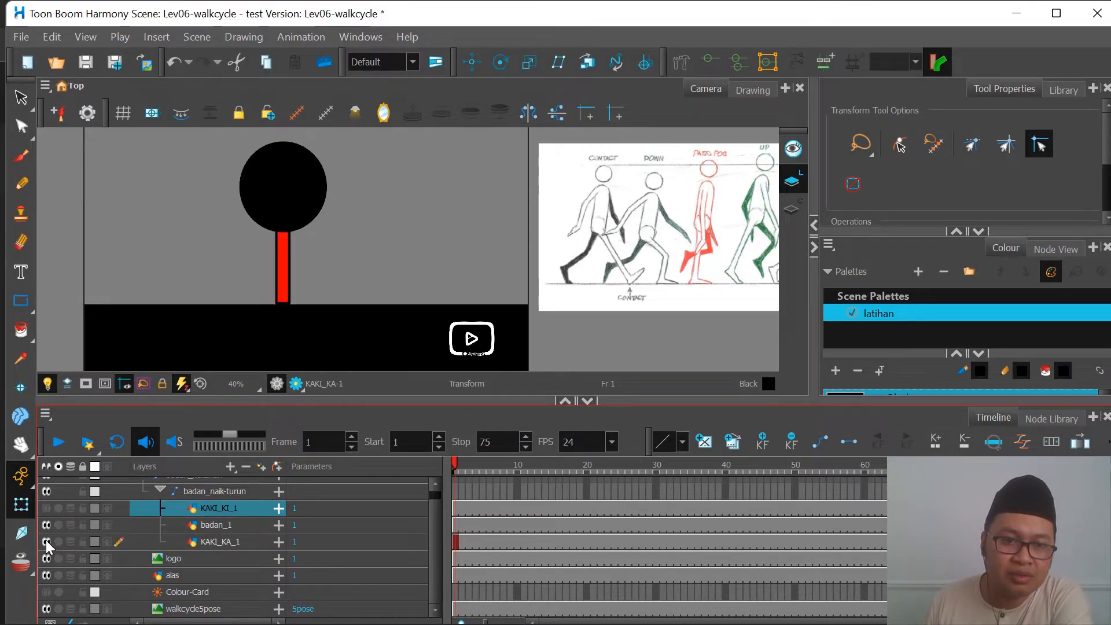
left_click(218, 542)
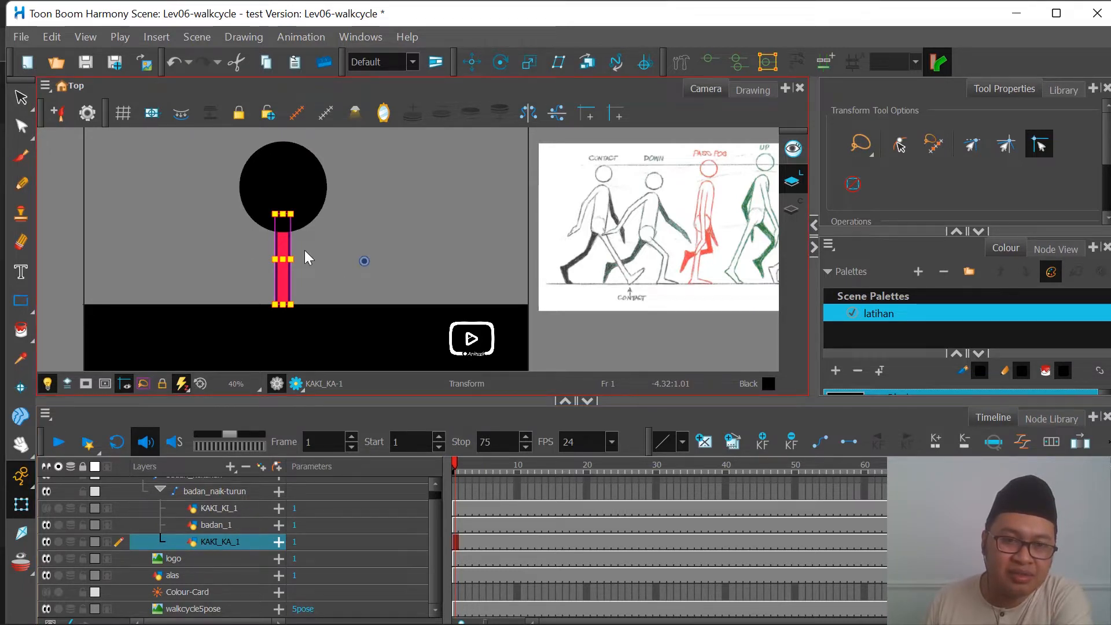
scroll(289, 226, "up", 1)
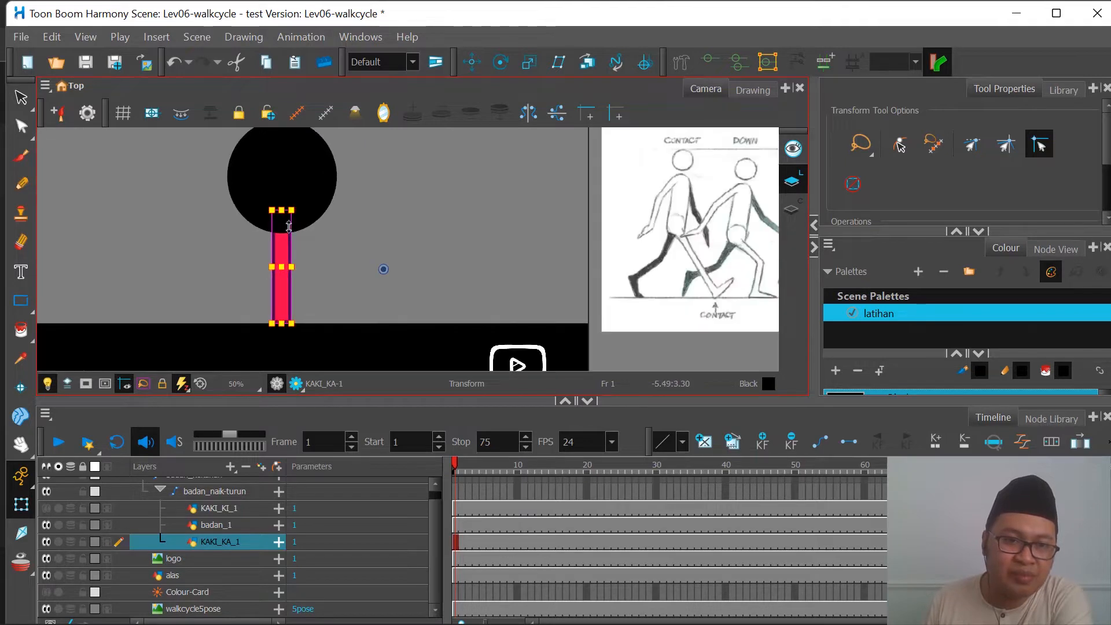
scroll(289, 226, "down", 1)
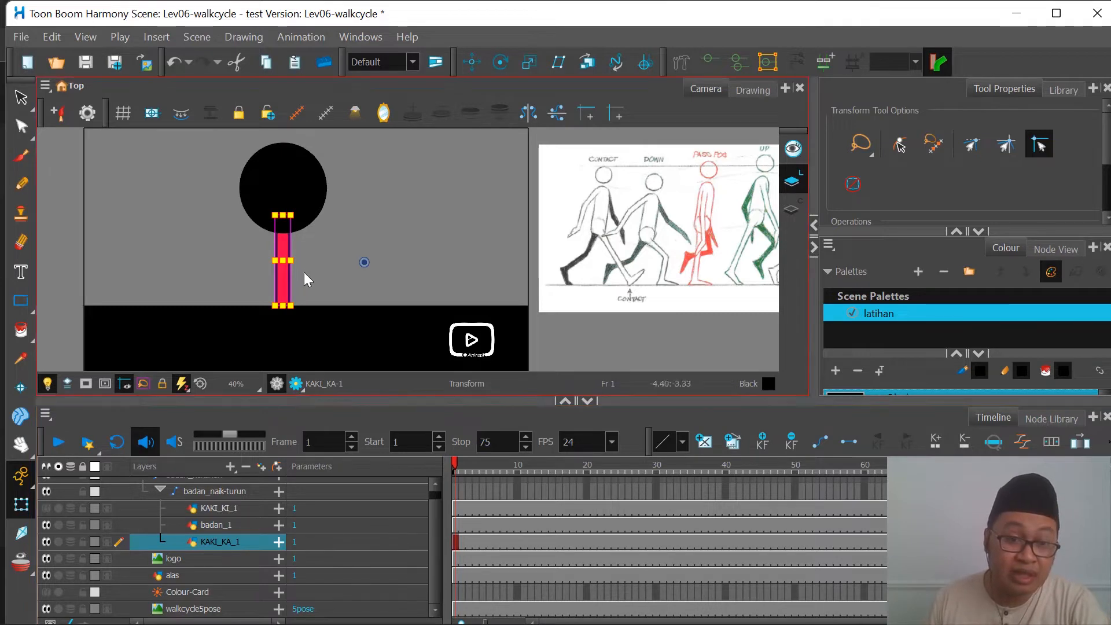
Step: Rename the KAKI_KA_1 layer as KAKI_KIRI
double_click(226, 541)
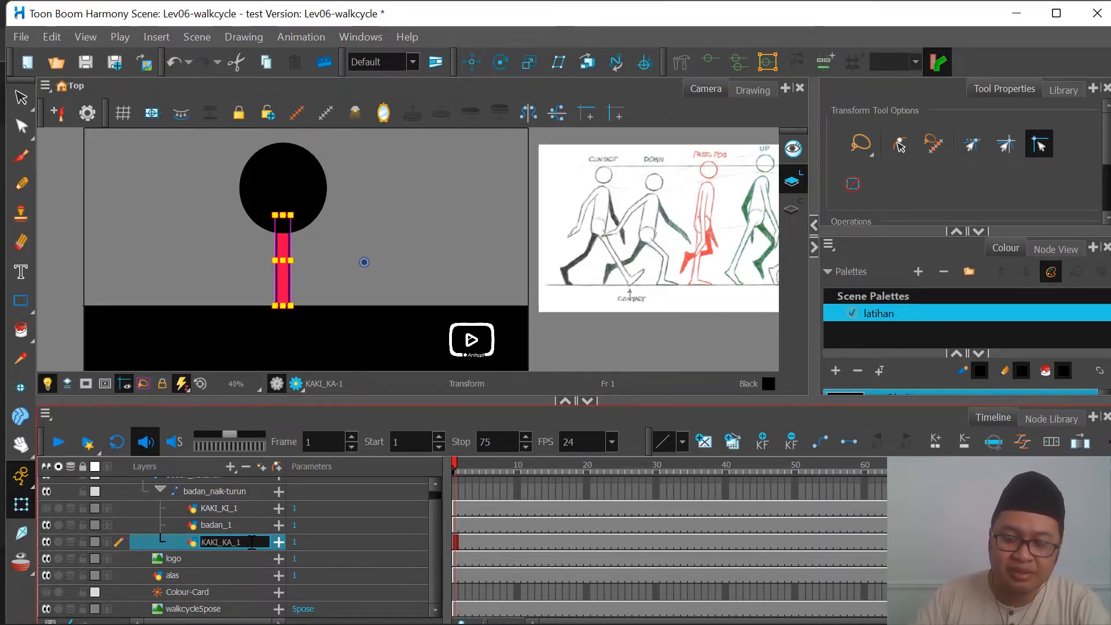
key("BackSpace")
key("BackSpace")
key("BackSpace")
key("BackSpace")
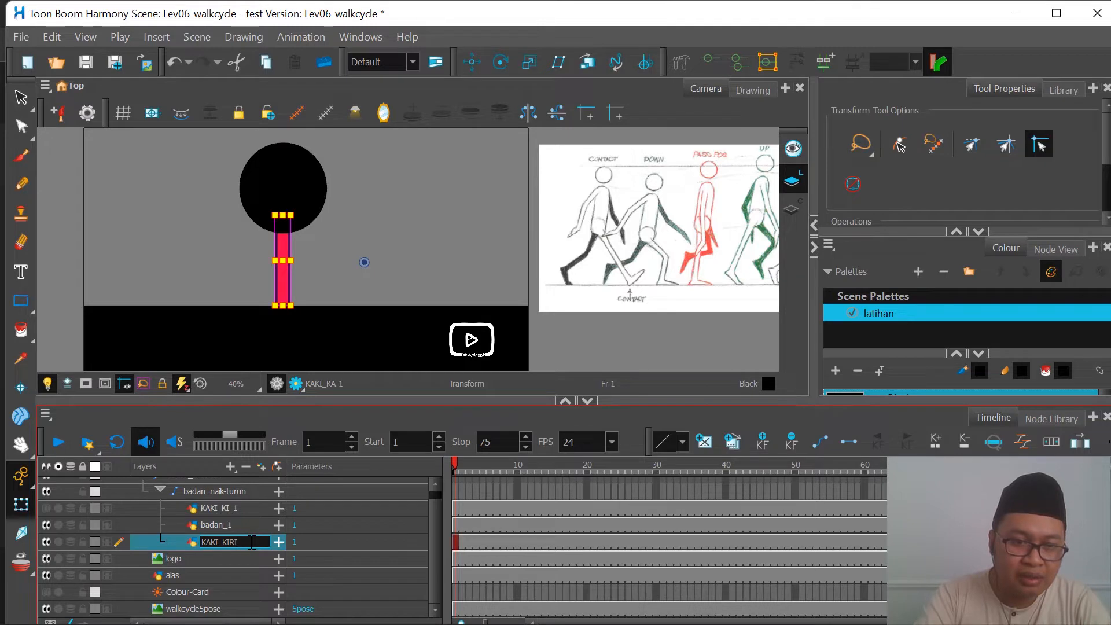
key("Return")
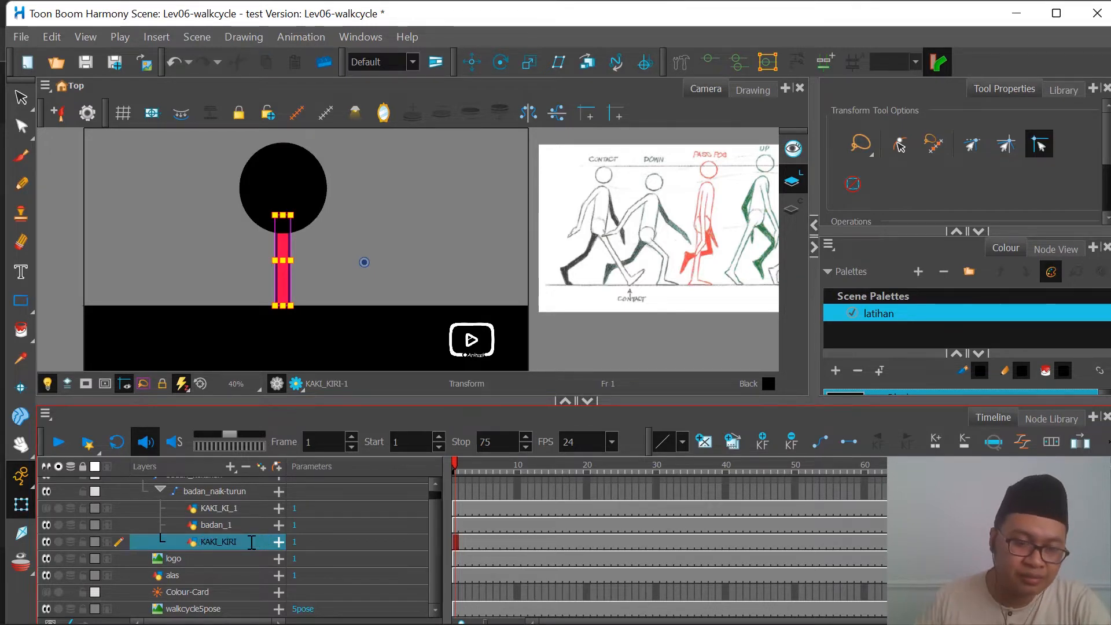
Step: Rename the KAKI_KI_1 layer as KAKI_KANAN
left_click(231, 507)
double_click(231, 507)
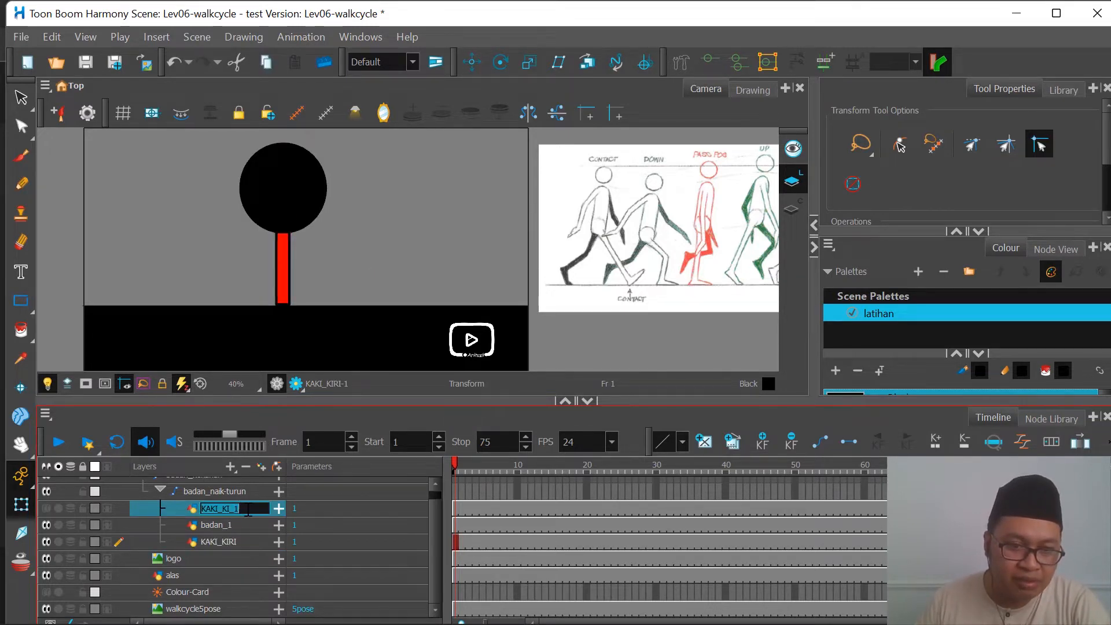
left_click(249, 509)
key("BackSpace")
key("BackSpace")
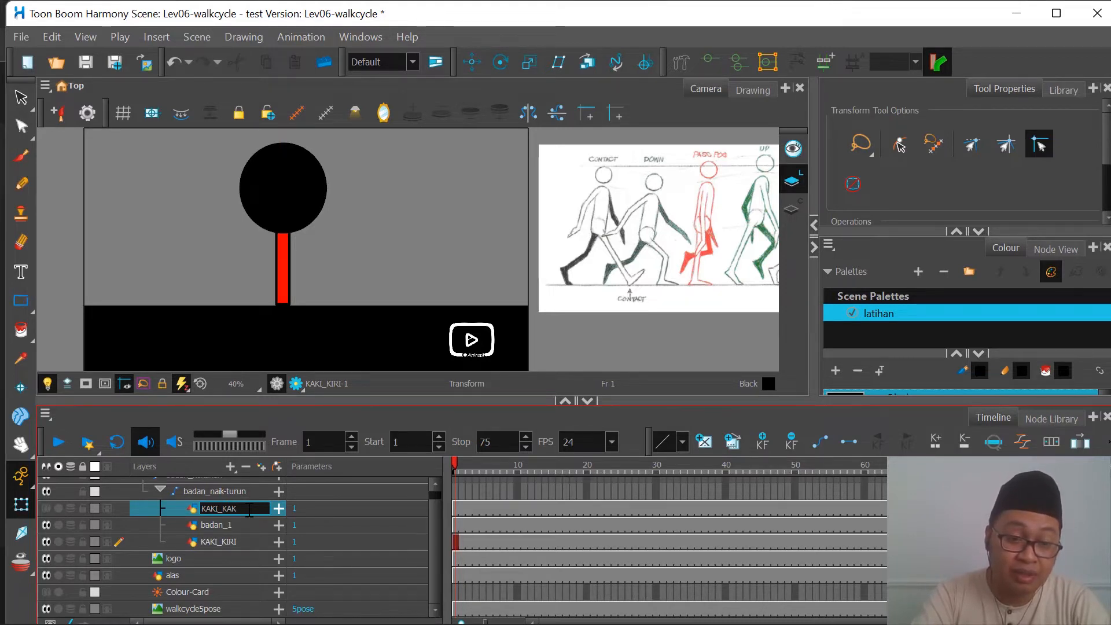
key("BackSpace")
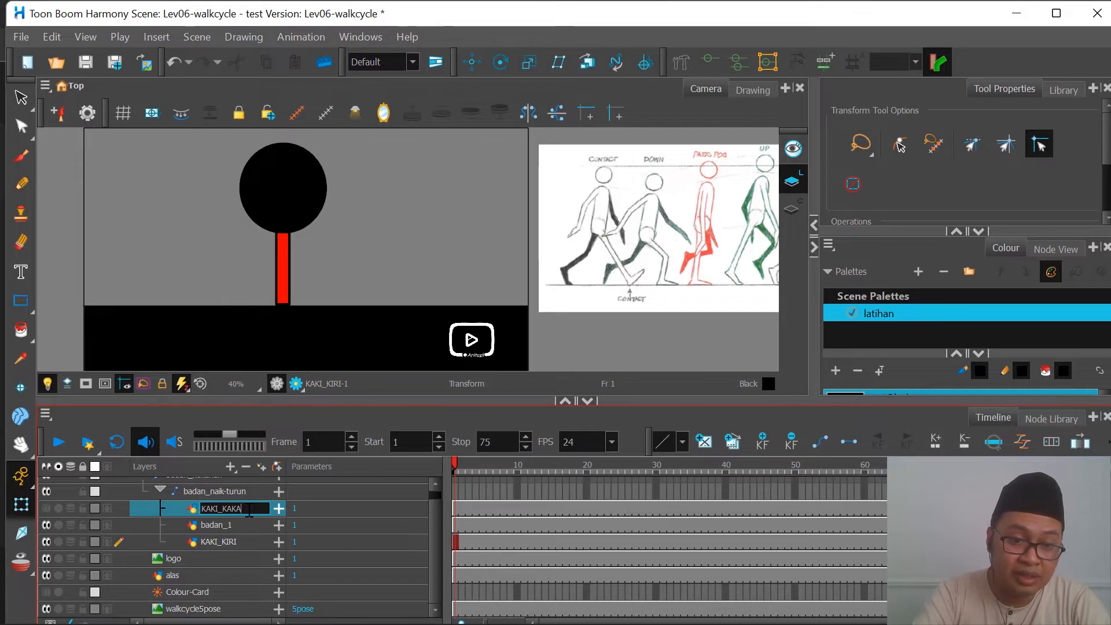
type("NAN")
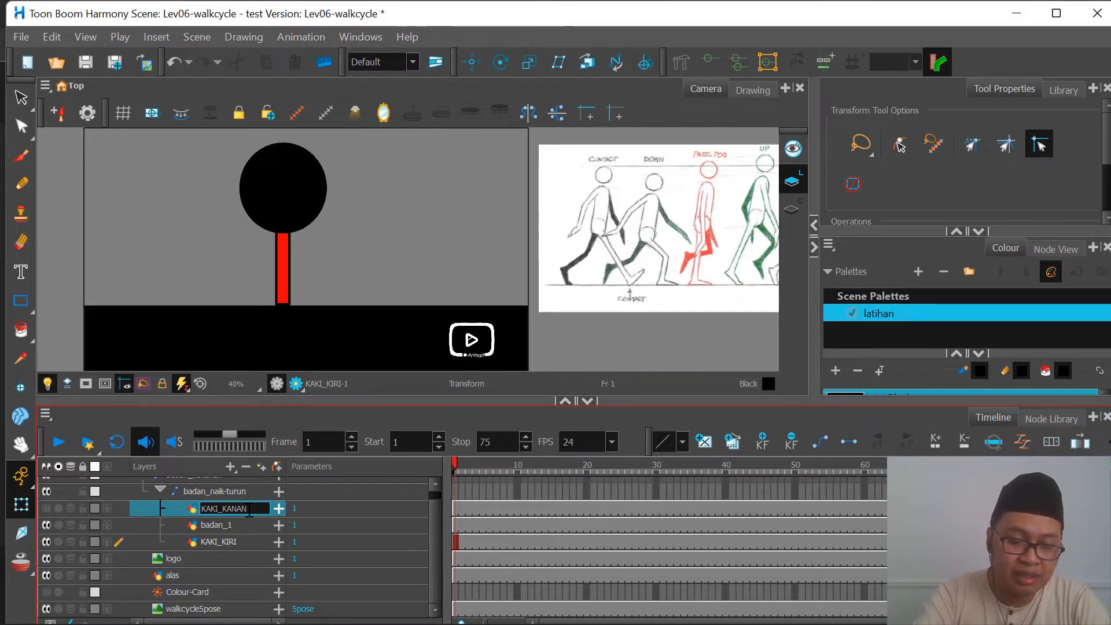
key("Return")
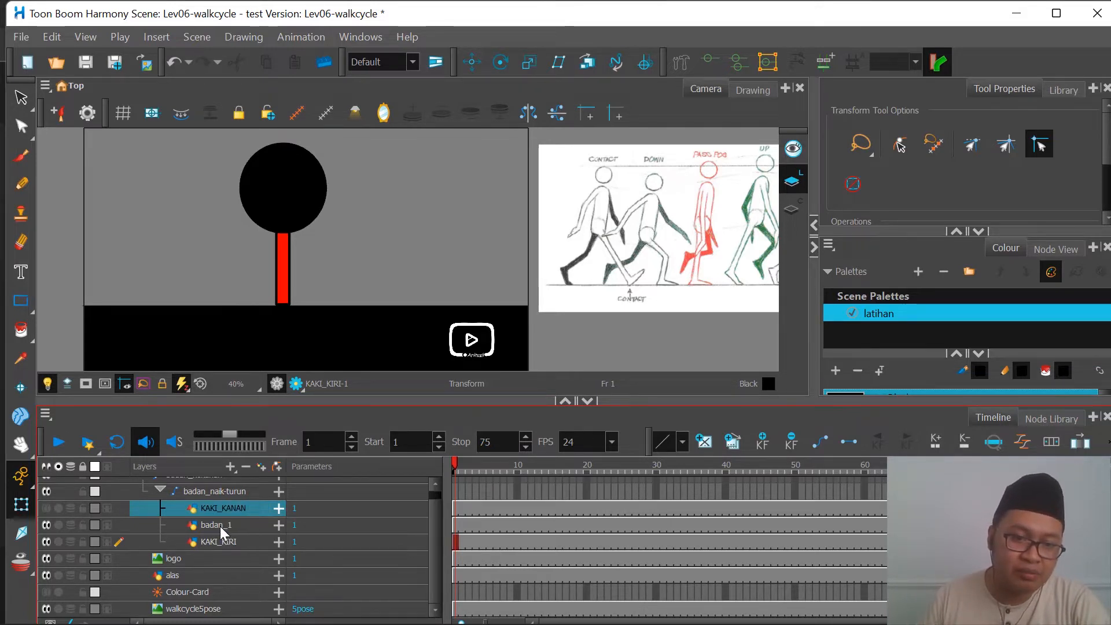
Step: Try to rename the badan_1 layer as badan directly in the layer list
double_click(220, 526)
key("BackSpace")
key("BackSpace")
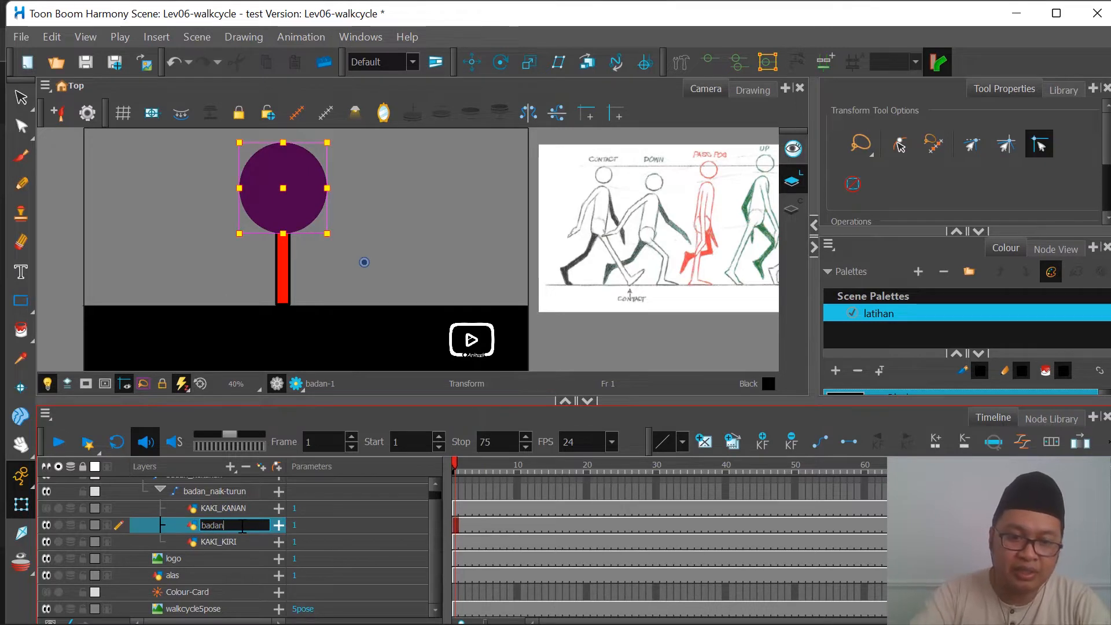
key("Return")
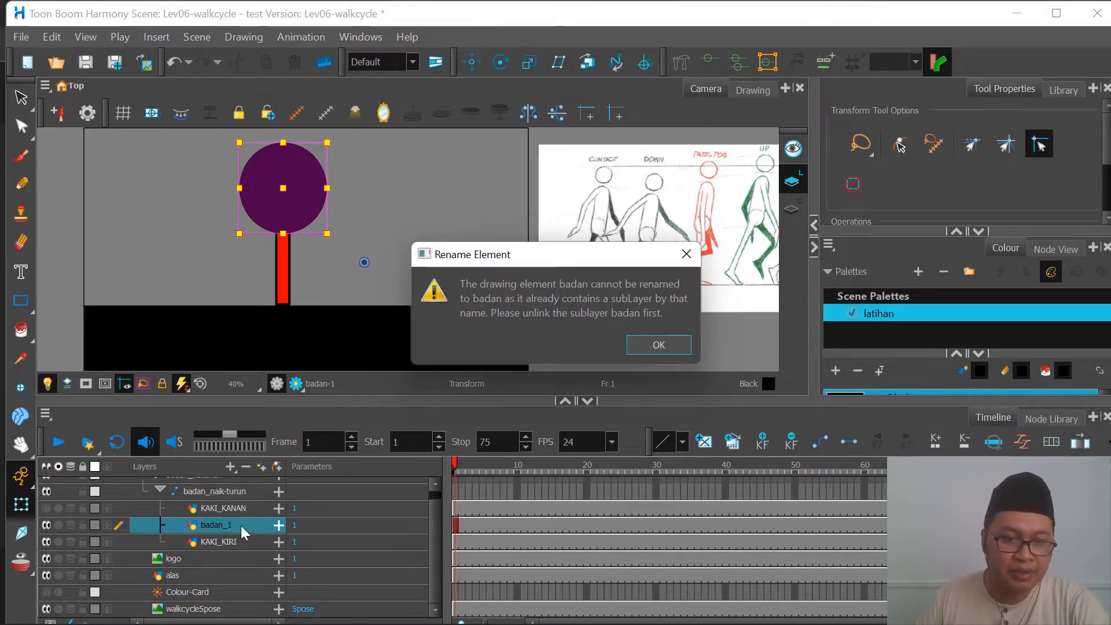
left_click(649, 341)
left_click(434, 359)
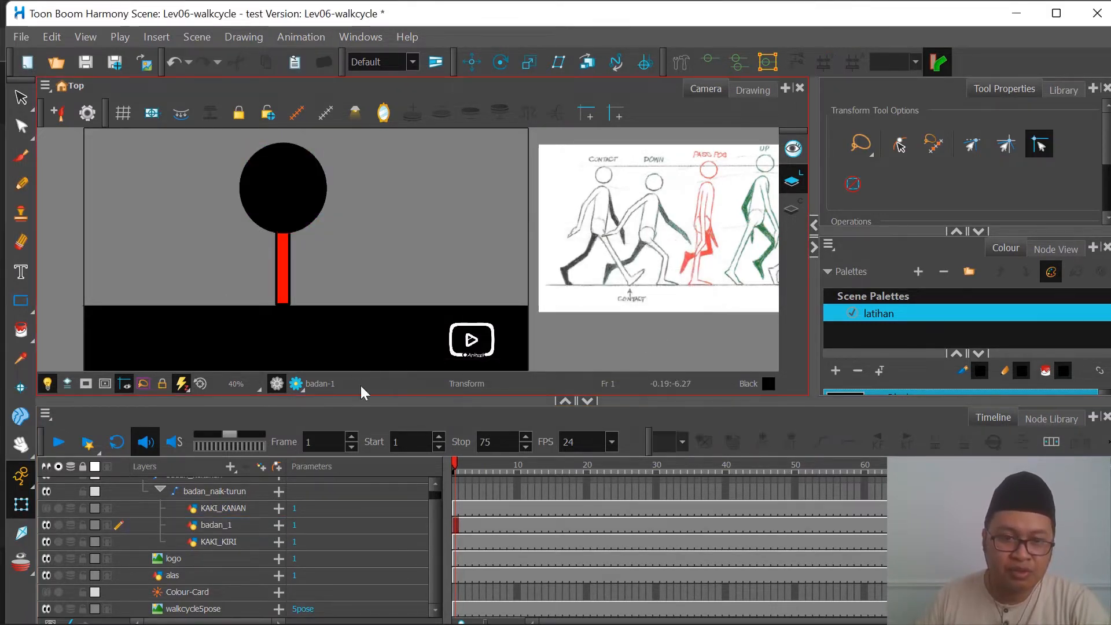
Step: Select the badan_1 layer and open the Node View as a separate, maximized window
left_click(228, 521)
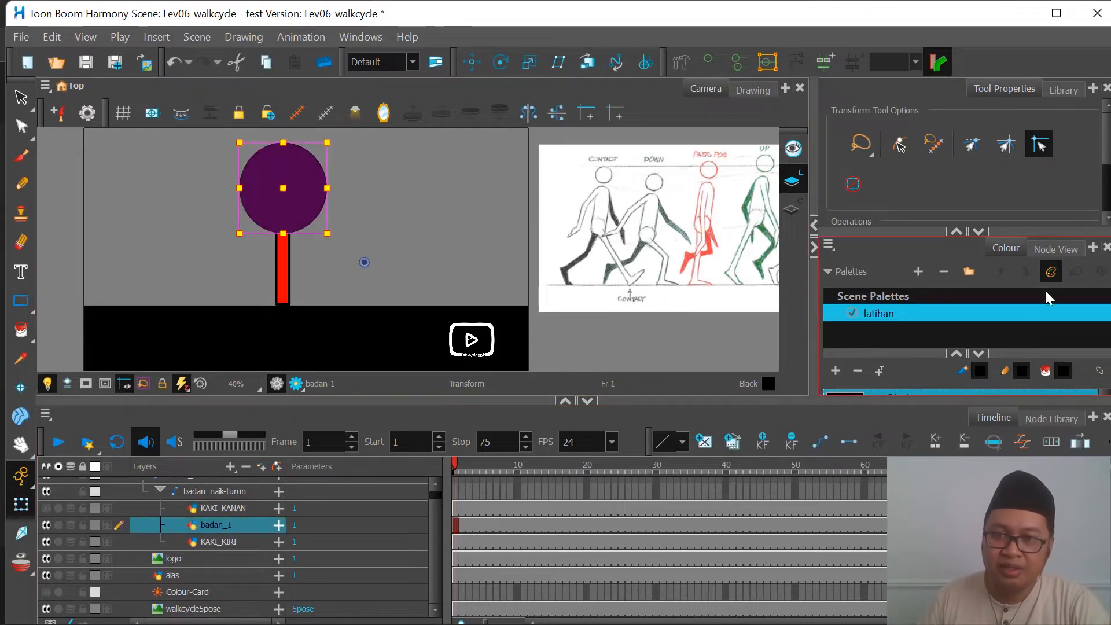
left_click(1060, 248)
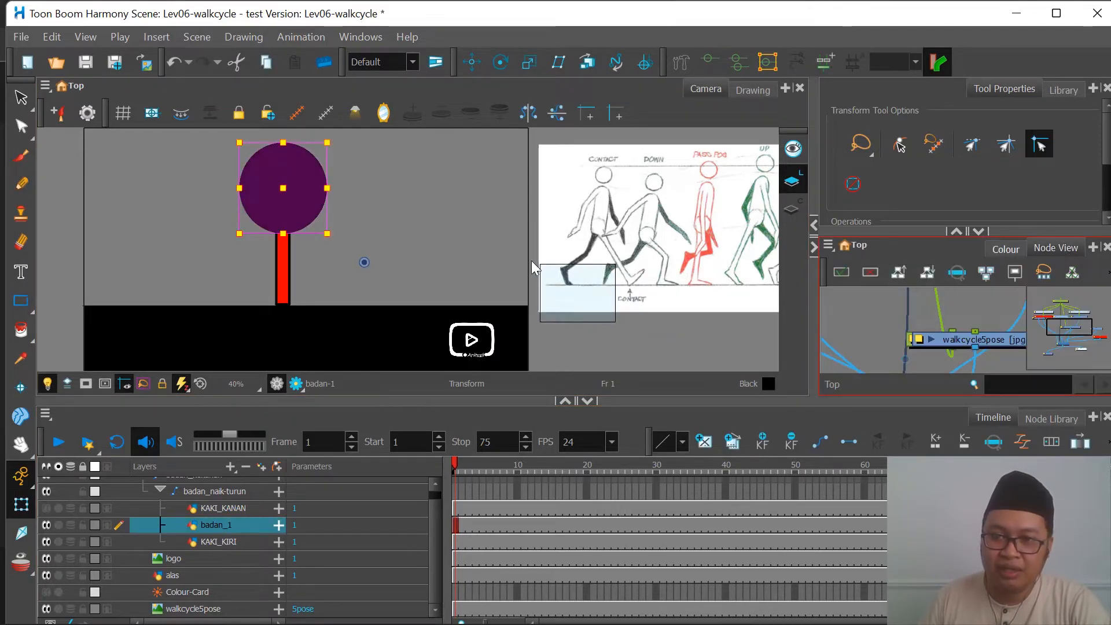
left_click_drag(1057, 248, 530, 260)
double_click(784, 276)
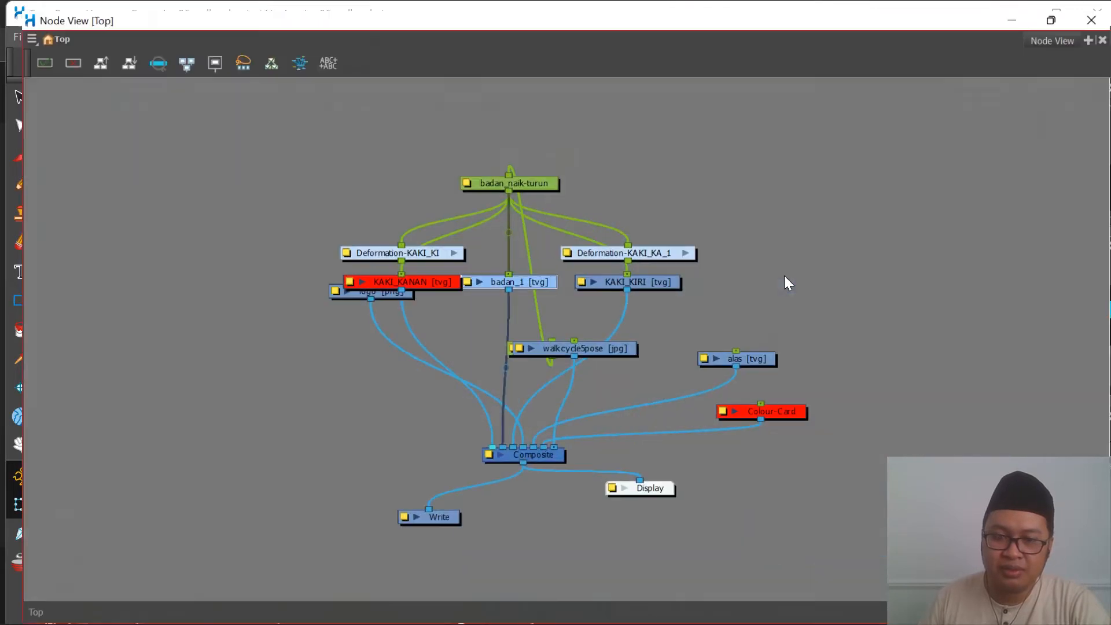
Step: Order all nodes in the network upward with 25% X overlap, layer spacing 60 and vertical spacing 5
left_click_drag(239, 105, 885, 558)
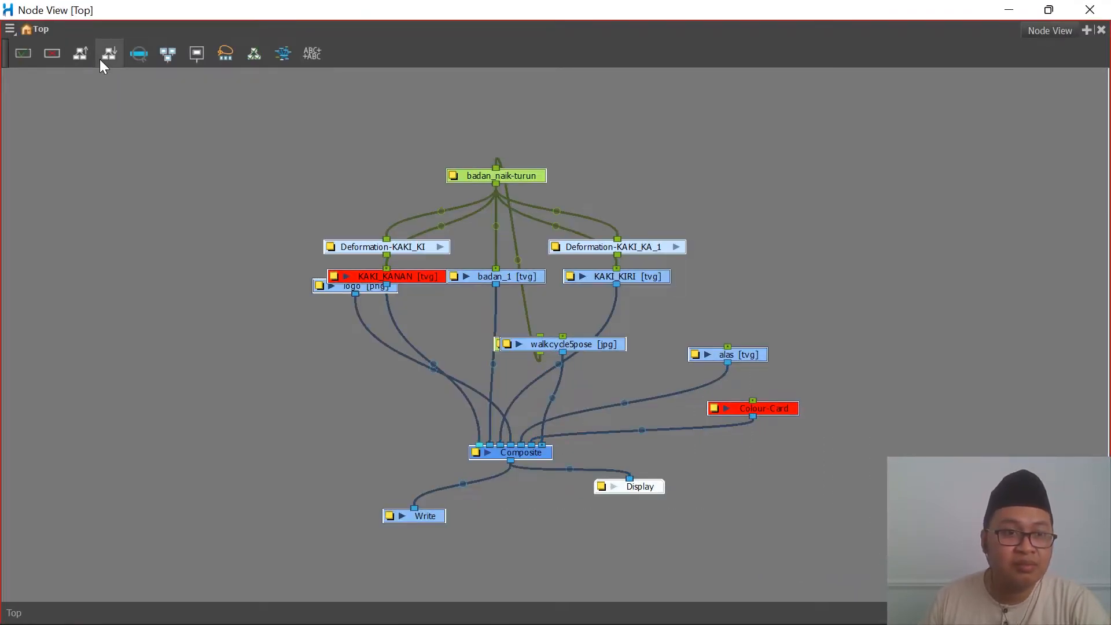
left_click(82, 54)
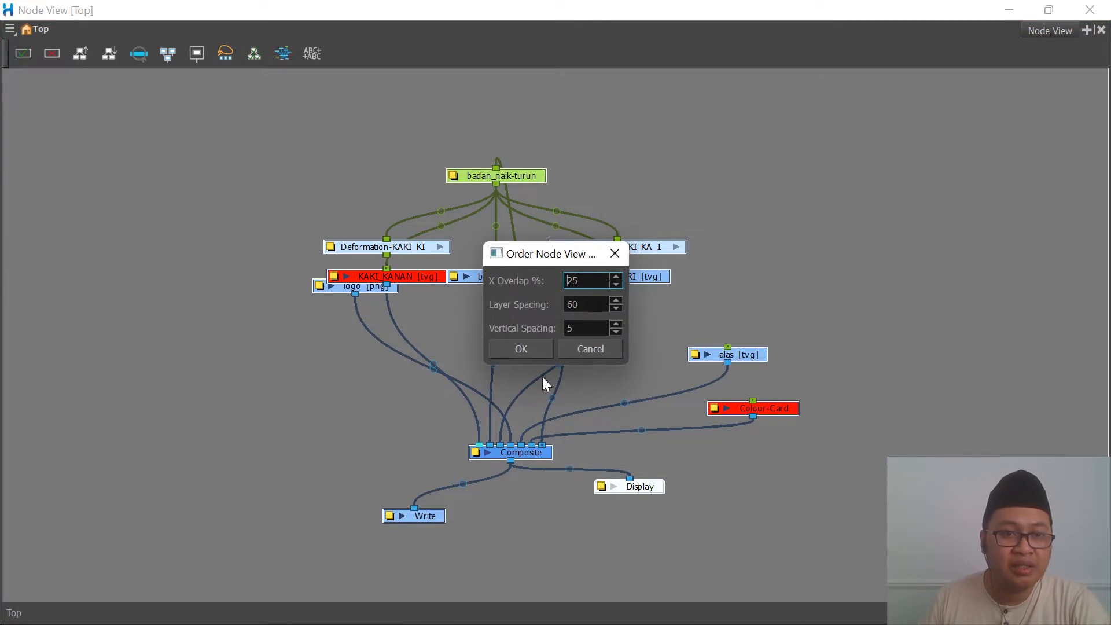
left_click(531, 350)
left_click(192, 323)
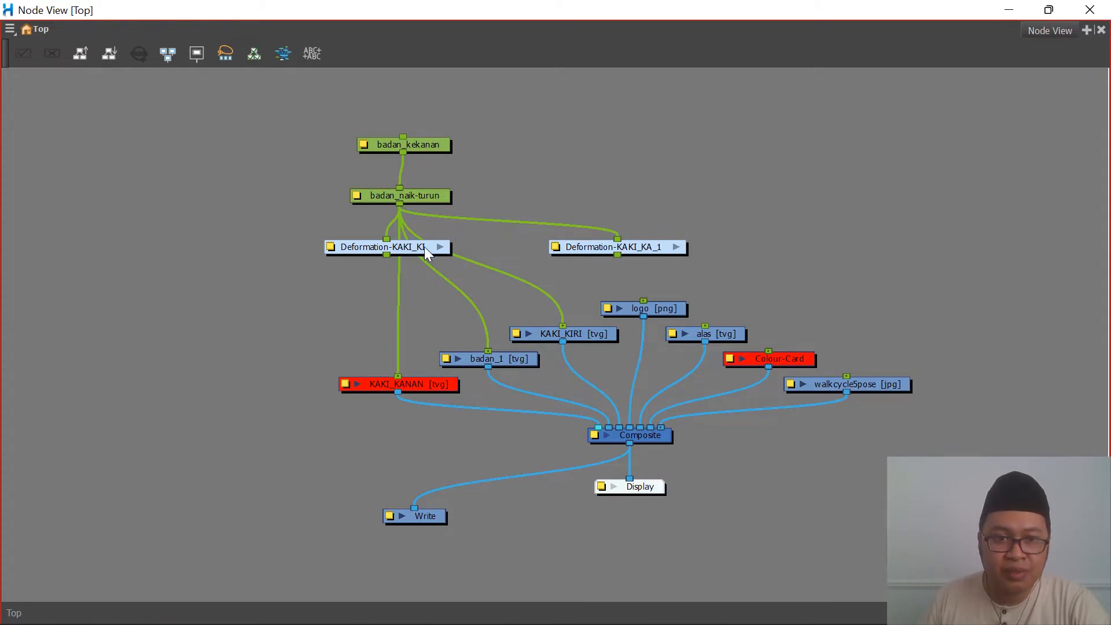
Step: Move the Deformation-KAKI_KI and Deformation-KAKI_KA_1 groups clear of the network and delete both
left_click_drag(425, 247, 334, 254)
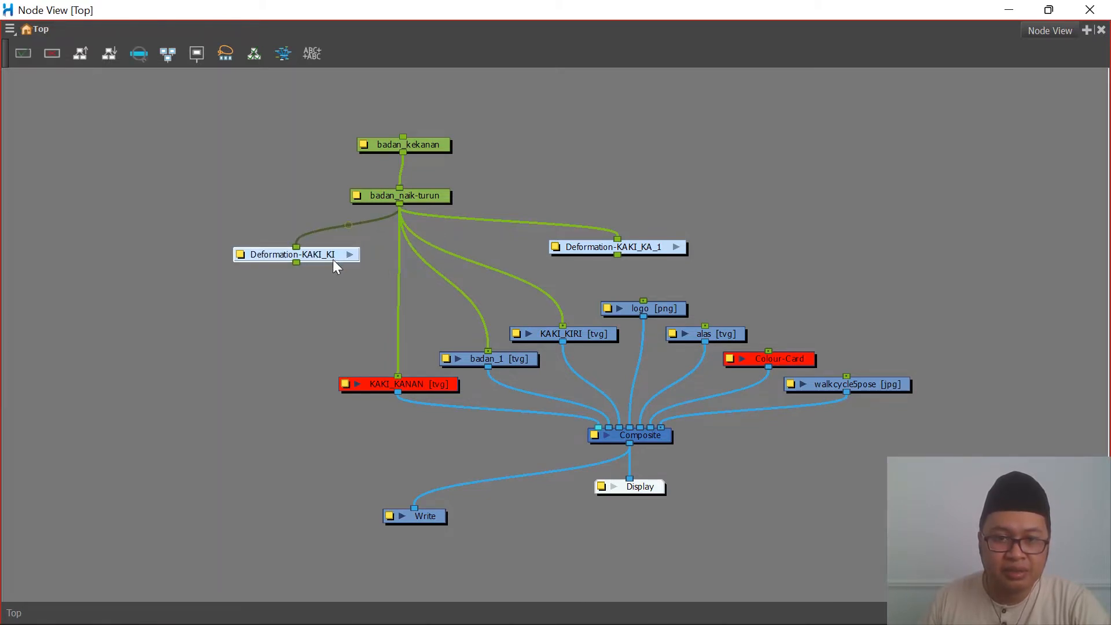
left_click_drag(649, 248, 670, 224)
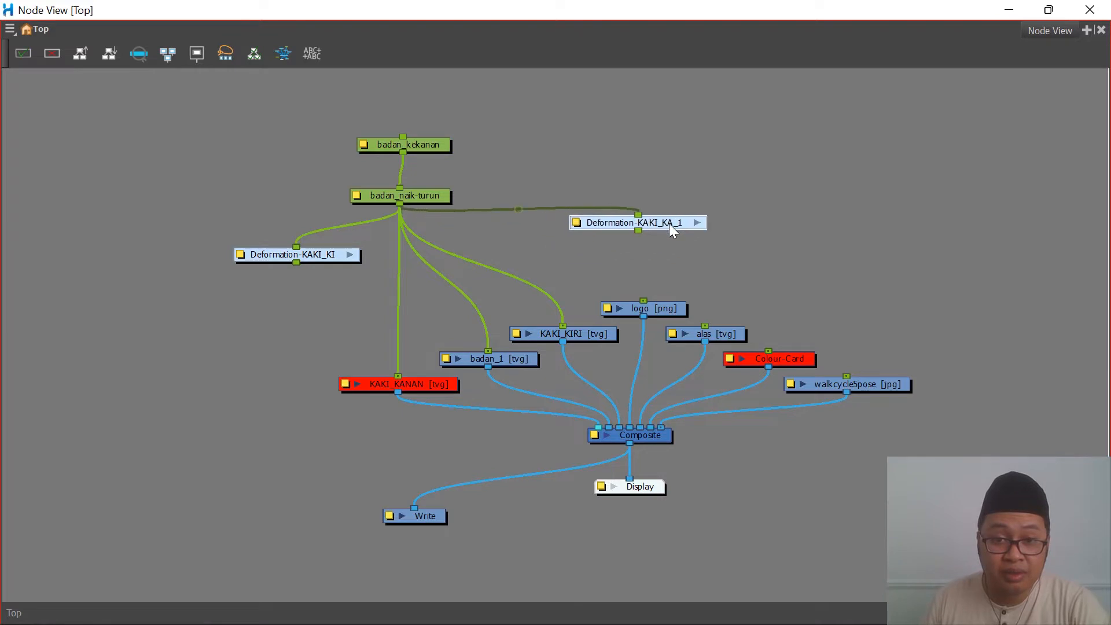
left_click(318, 253)
key("Delete")
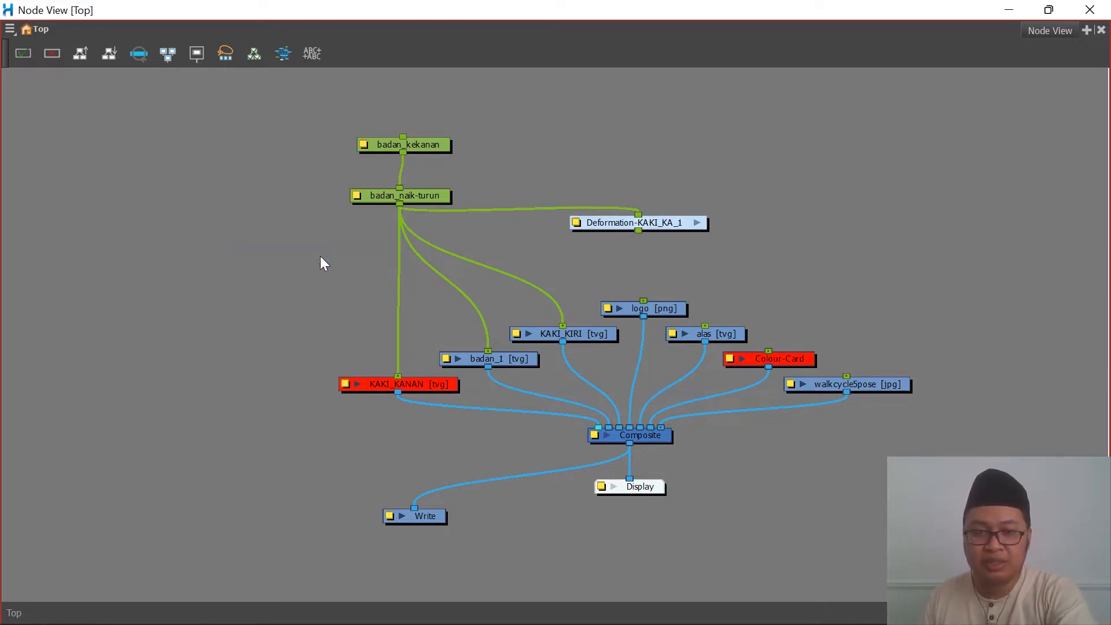
left_click(679, 219)
key("Delete")
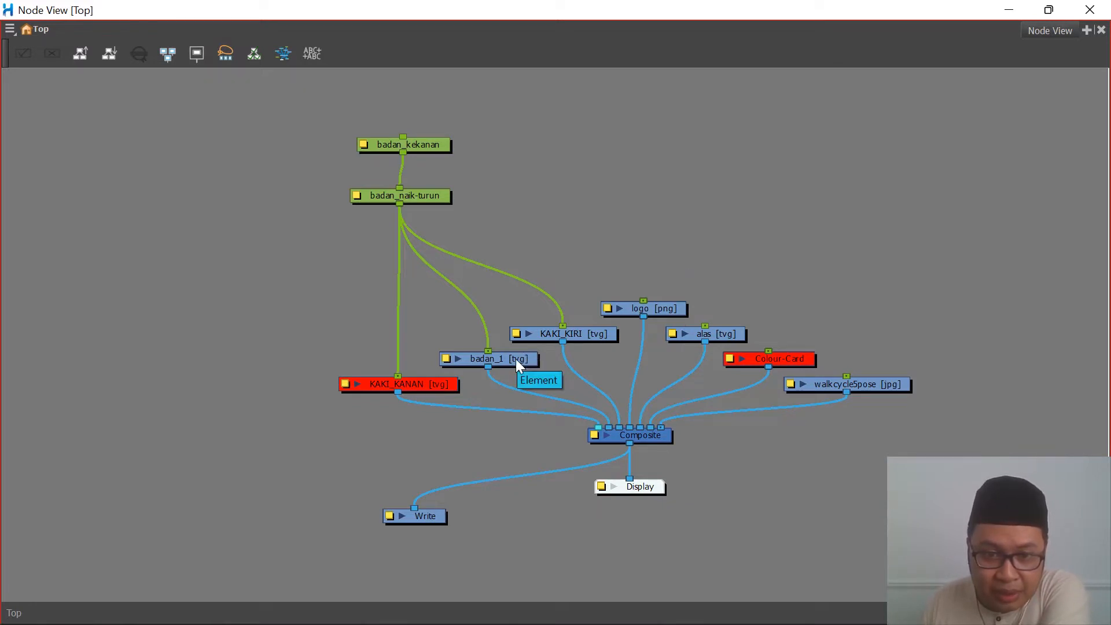
Step: Rename the badan_1 node as badan in its layer properties and close the properties
scroll(471, 339, "down", 6)
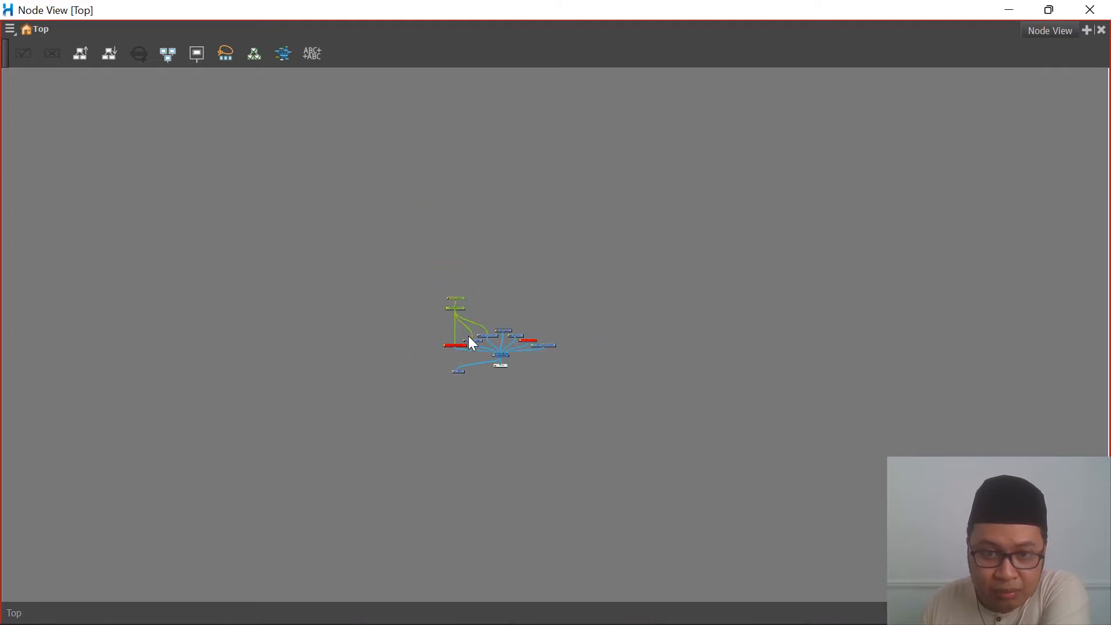
scroll(468, 337, "up", 2)
scroll(474, 351, "up", 5)
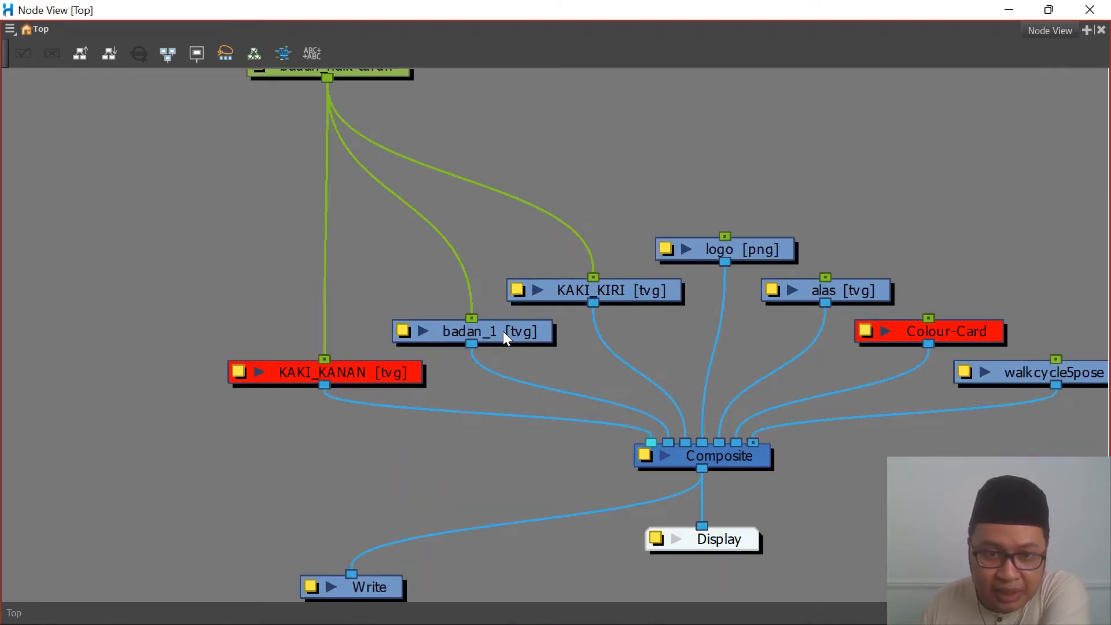
left_click(502, 331)
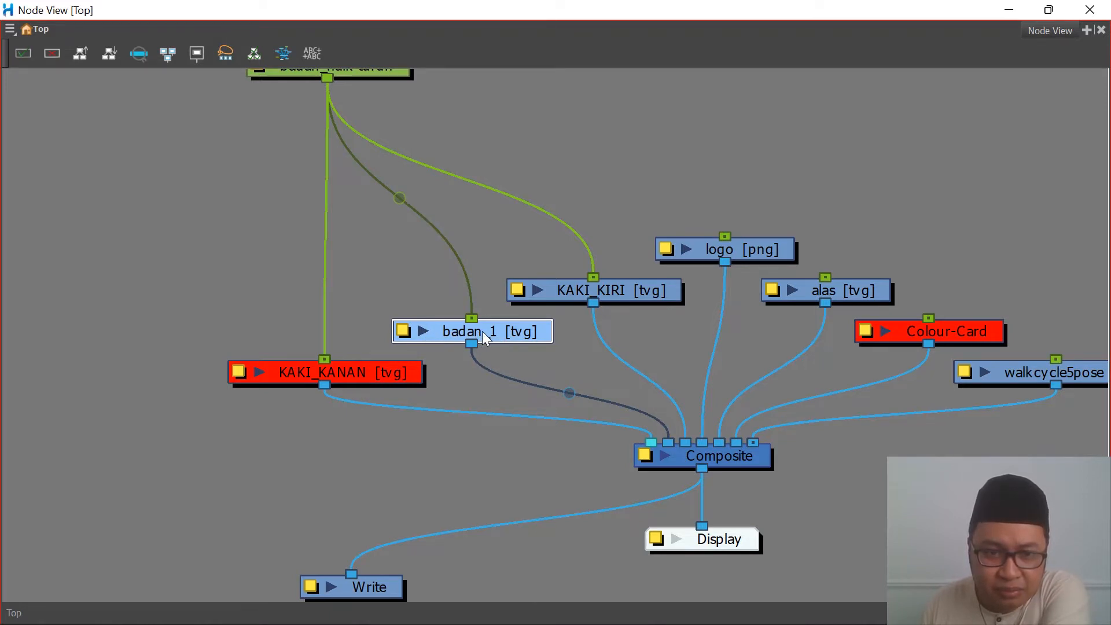
double_click(405, 331)
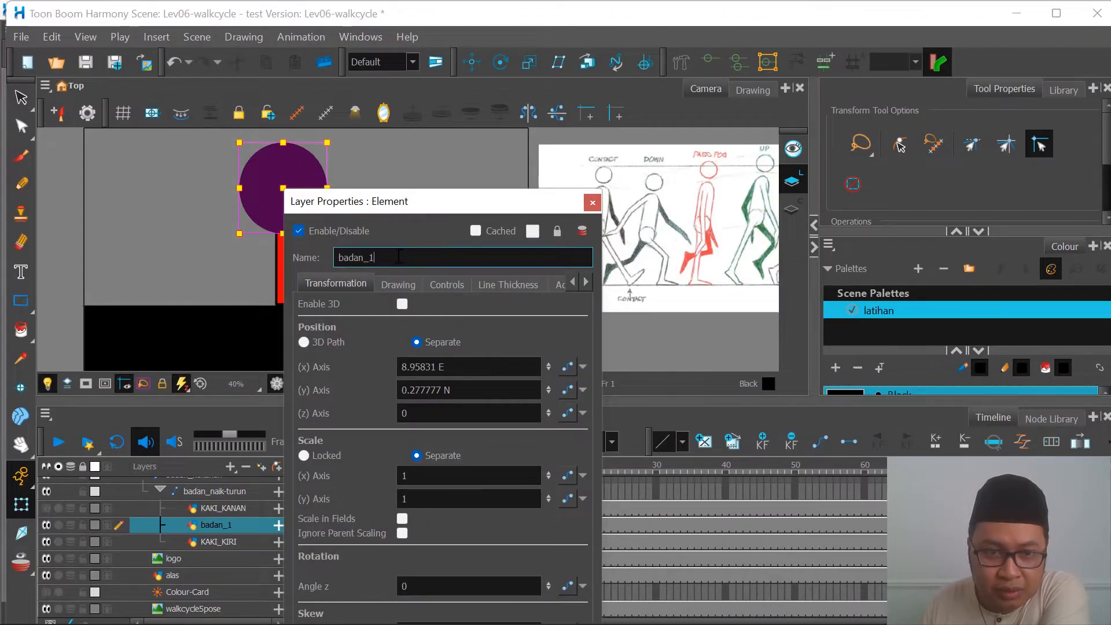
key("BackSpace")
key("BackSpace")
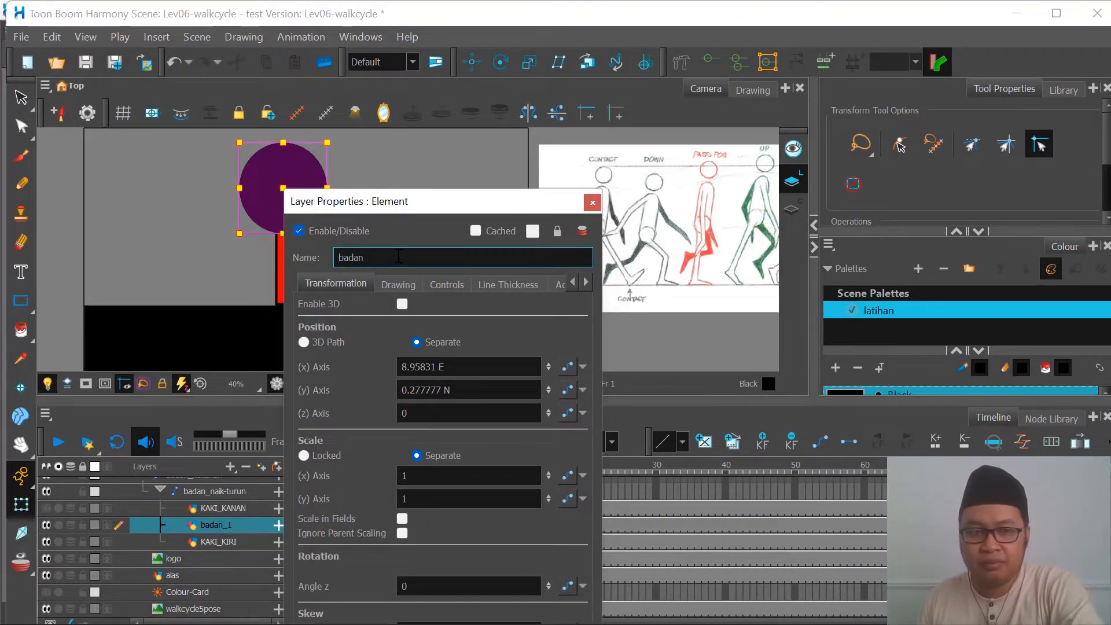
left_click(593, 202)
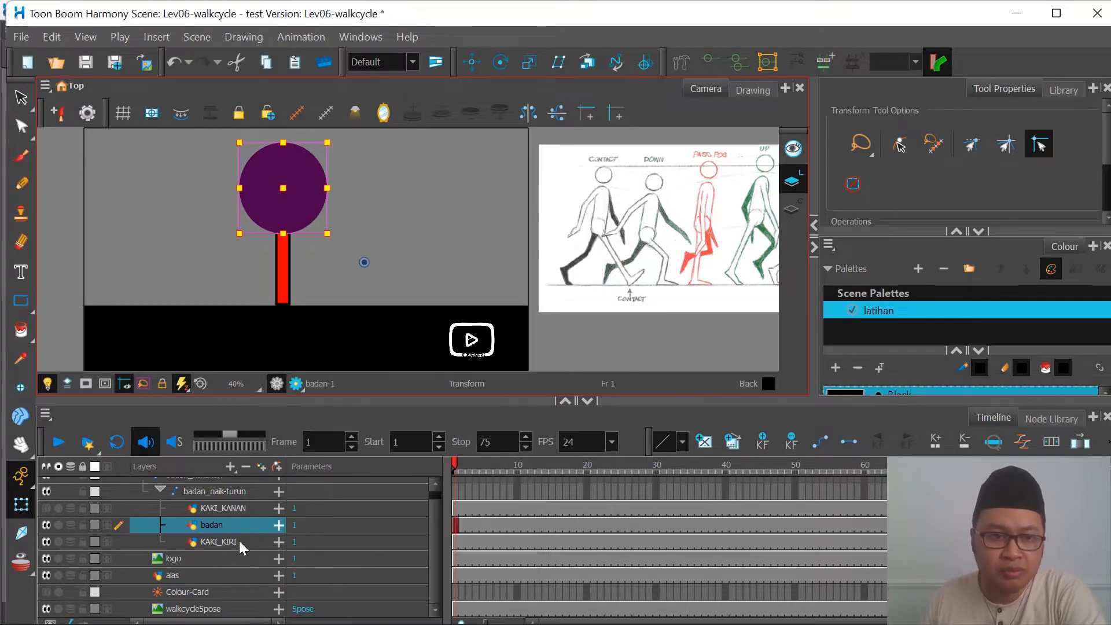
Step: Switch the visibility of KAKI_KANAN, KAKI_KIRI and badan off and on to check which part each layer holds
left_click(238, 510)
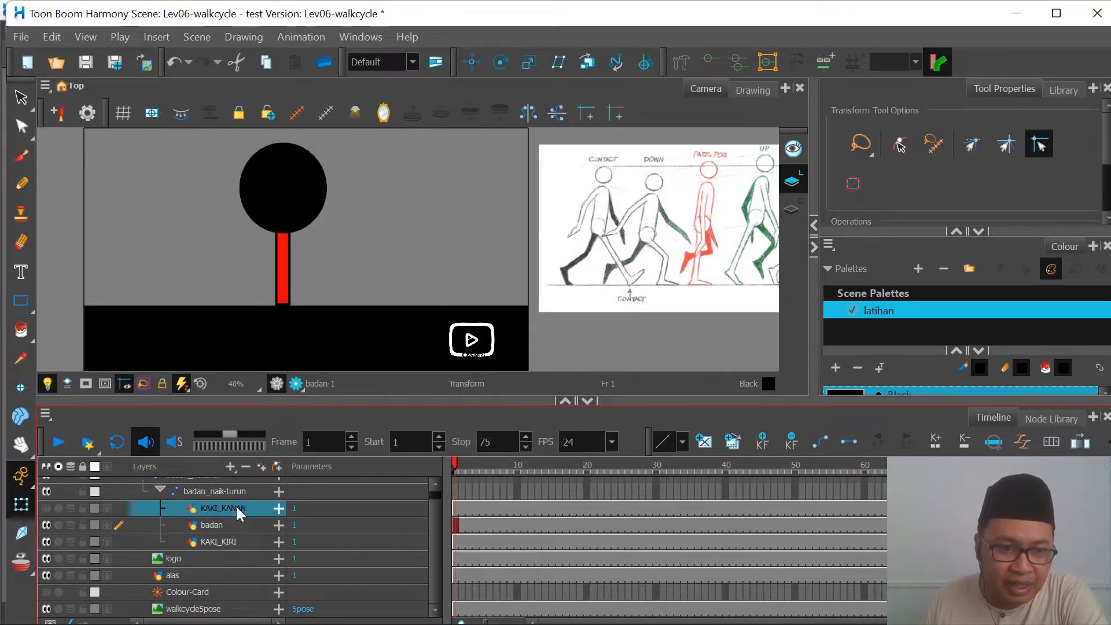
left_click(47, 509)
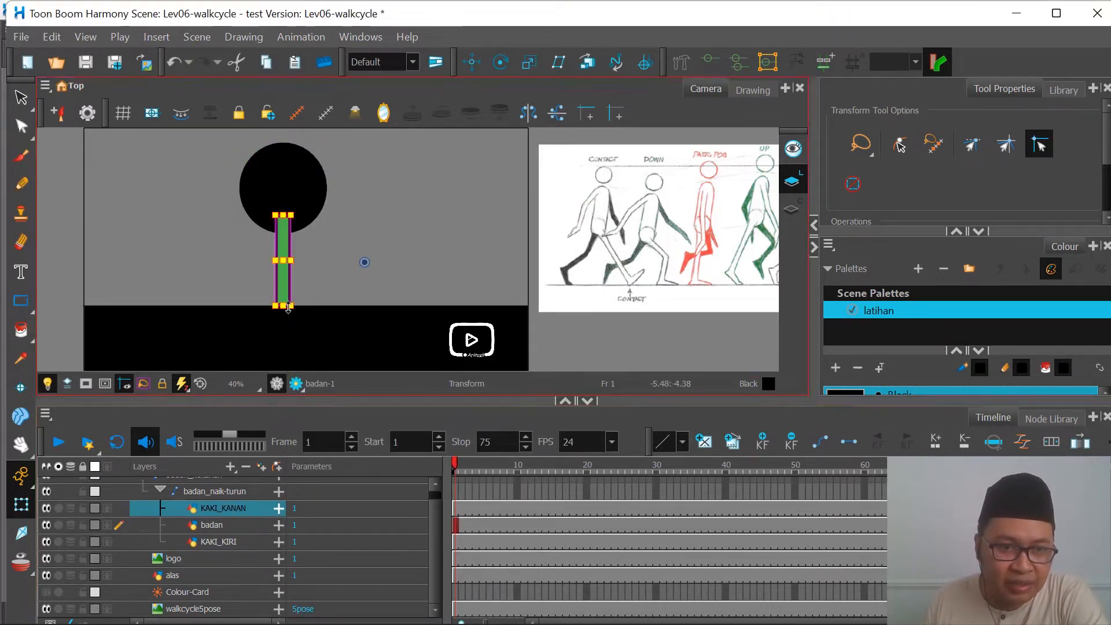
left_click(46, 509)
left_click(46, 543)
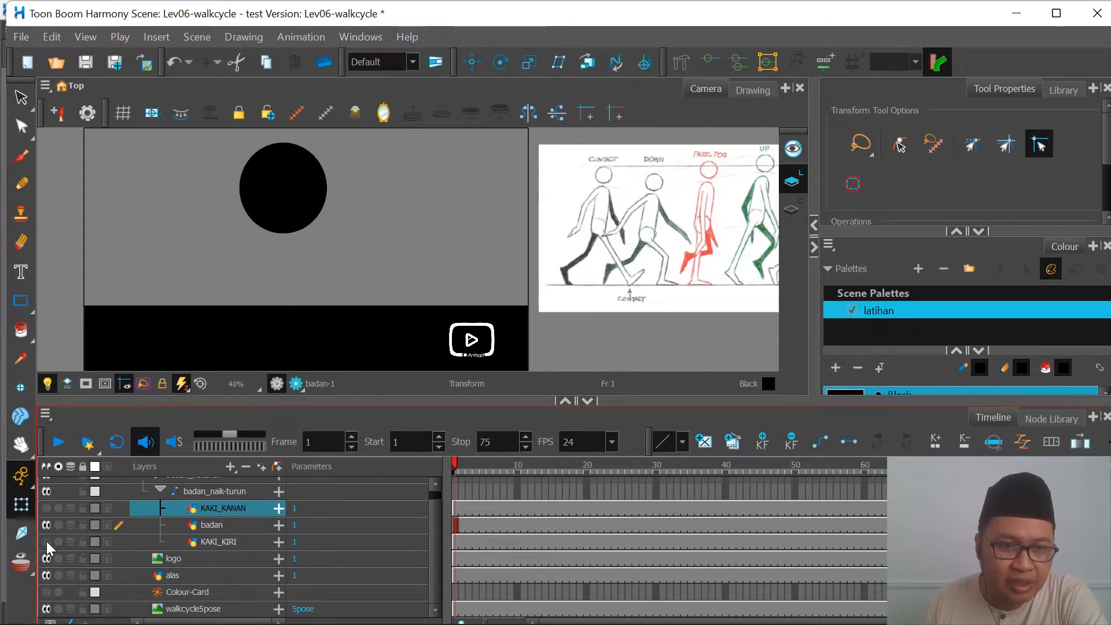
left_click(46, 543)
left_click(46, 525)
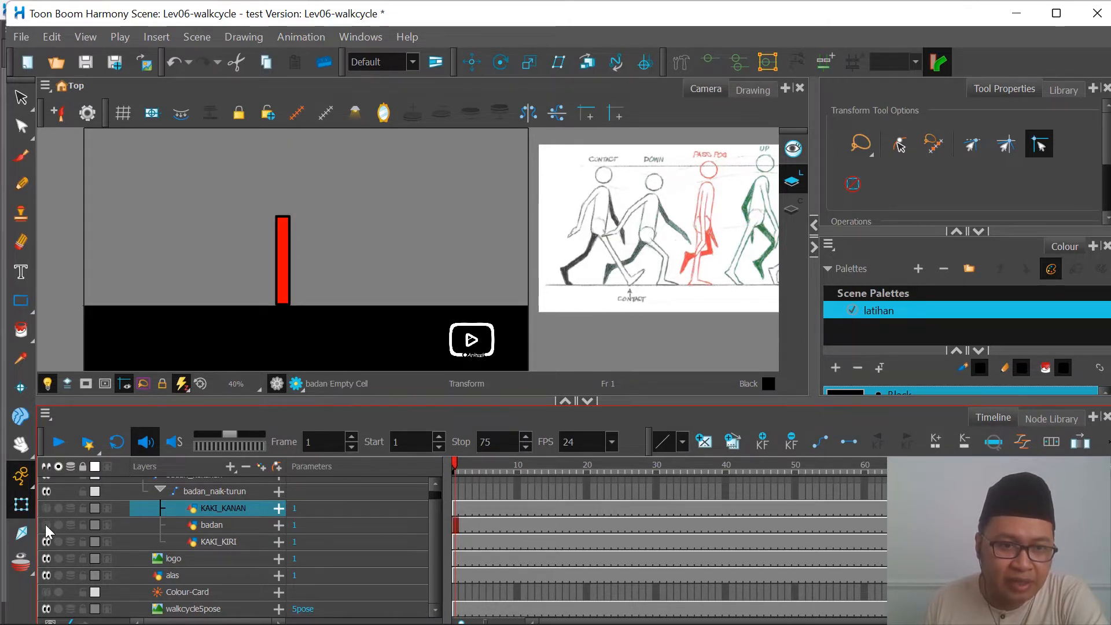
left_click(46, 525)
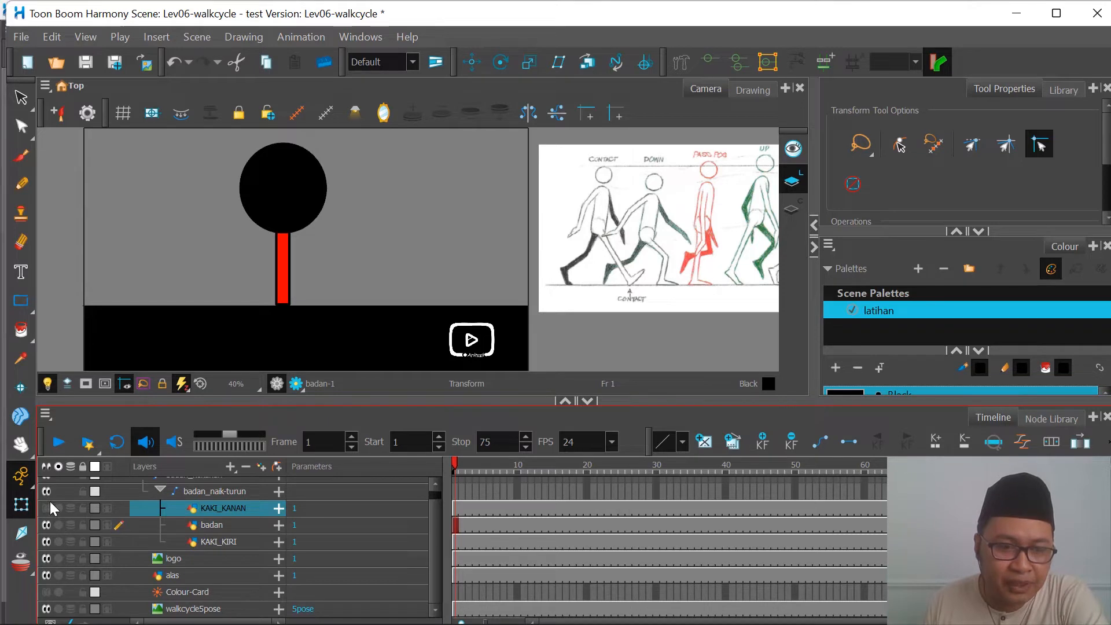
left_click(47, 509)
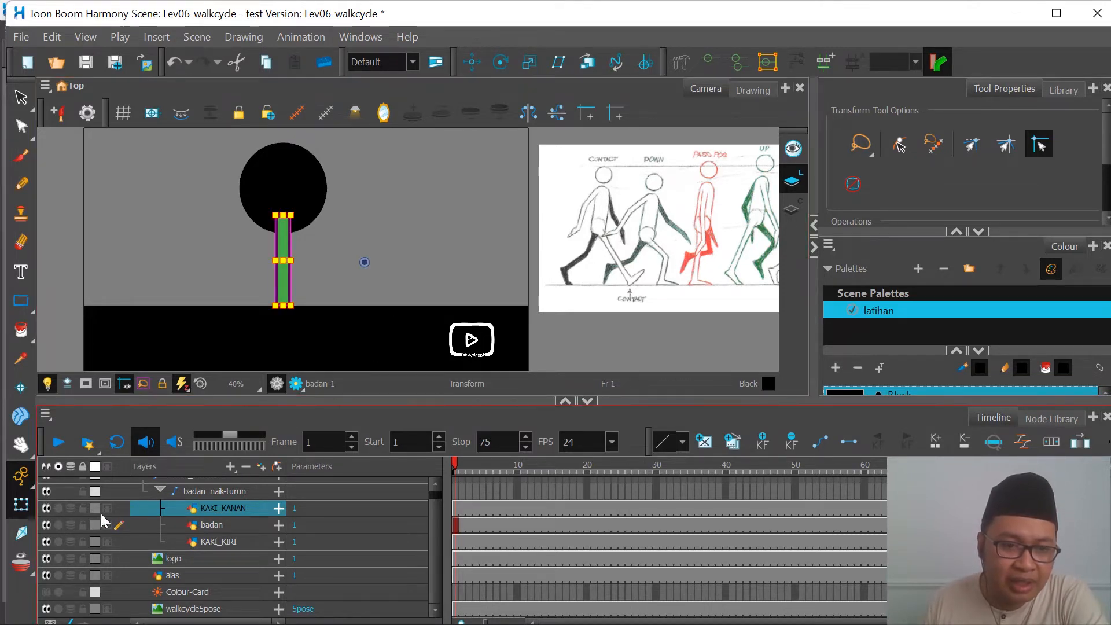
left_click(48, 508)
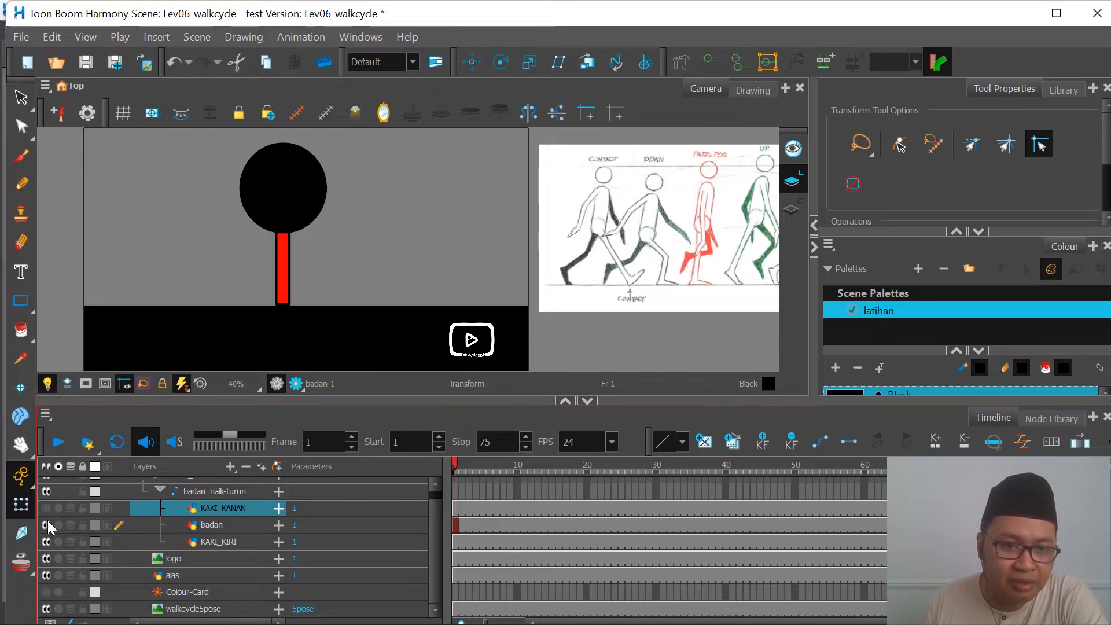
Step: Show the KAKI_KANAN layer and hide badan and KAKI_KIRI to isolate the green leg for inspection
left_click(46, 509)
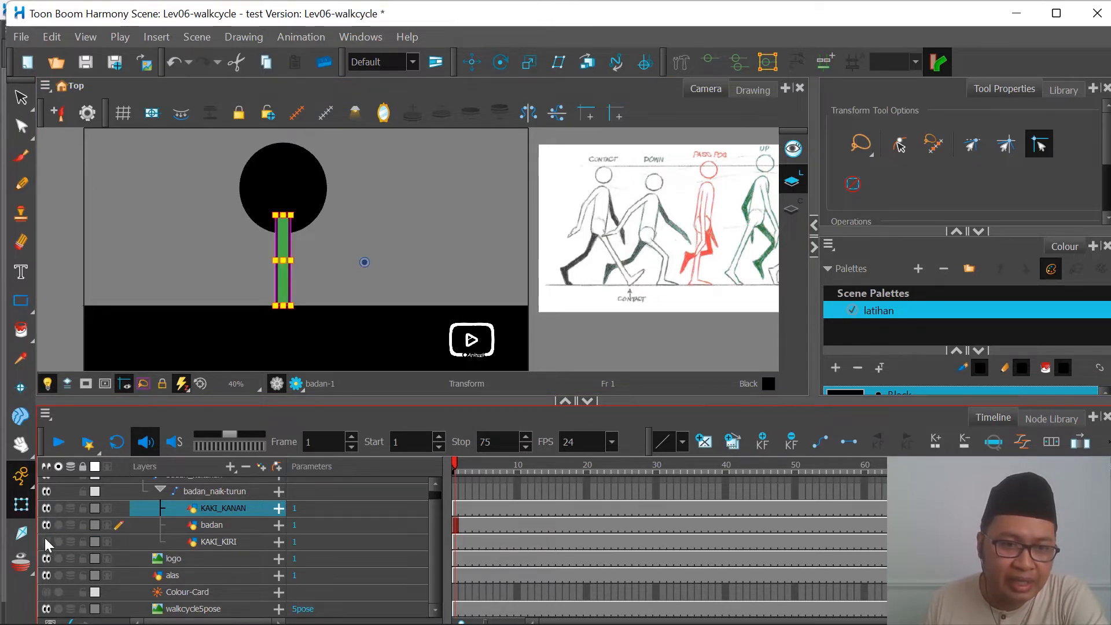
left_click(47, 527)
left_click(353, 209)
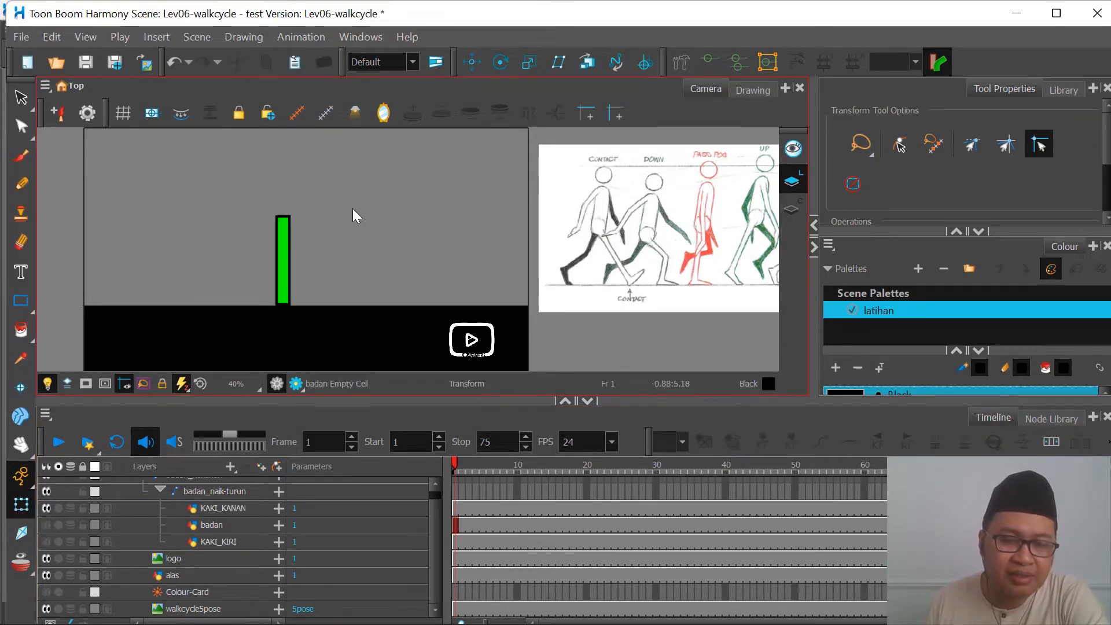
scroll(274, 286, "up", 2)
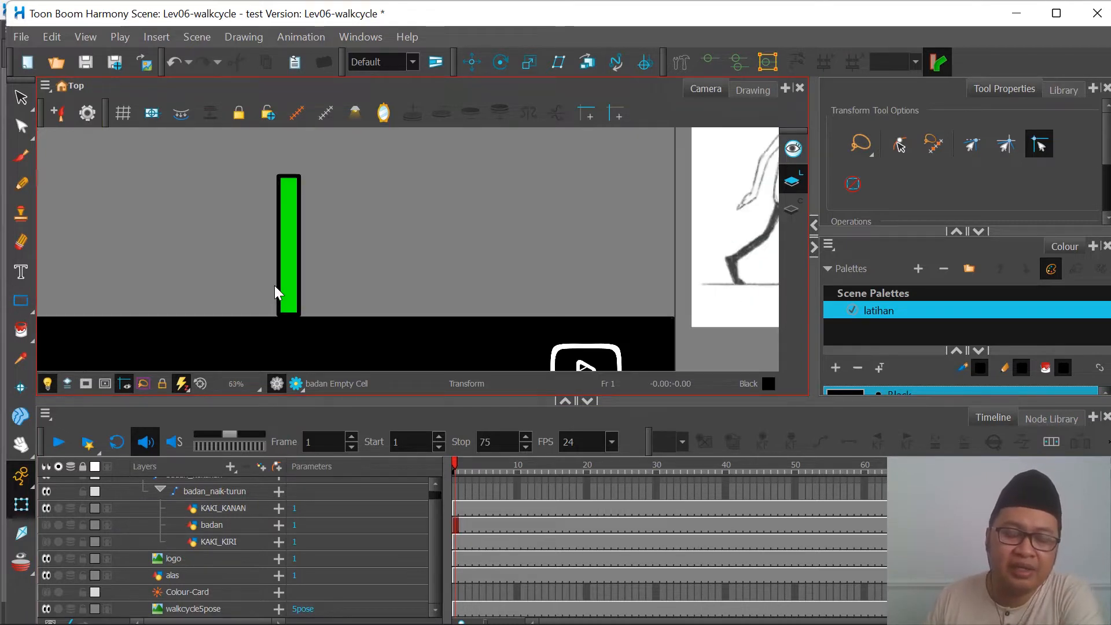
scroll(257, 268, "down", 1)
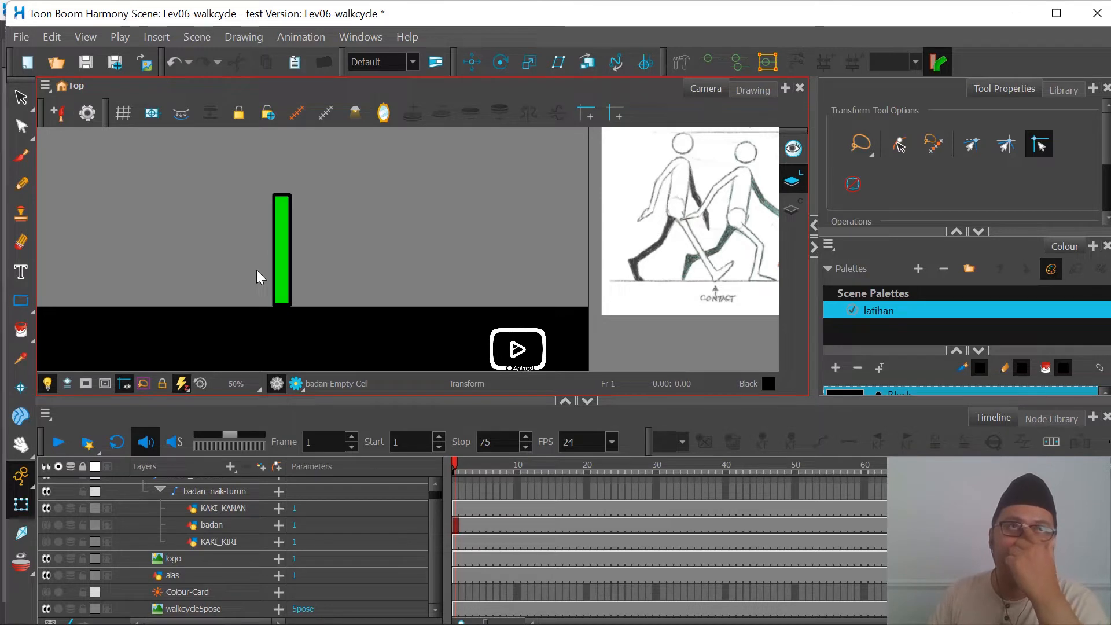
scroll(281, 243, "up", 1)
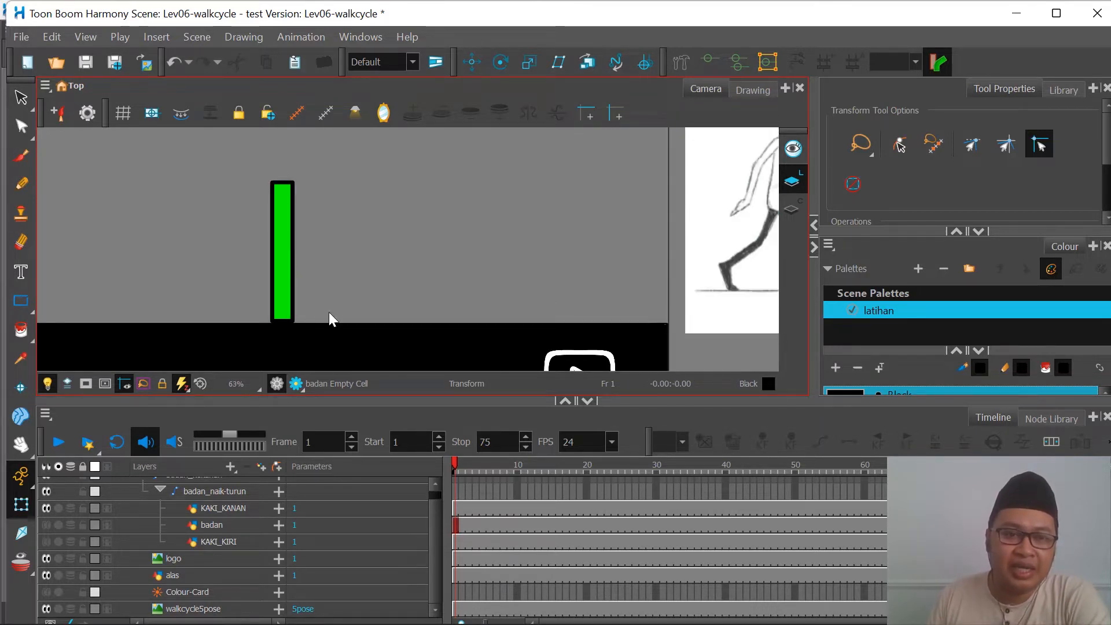
scroll(460, 272, "down", 1)
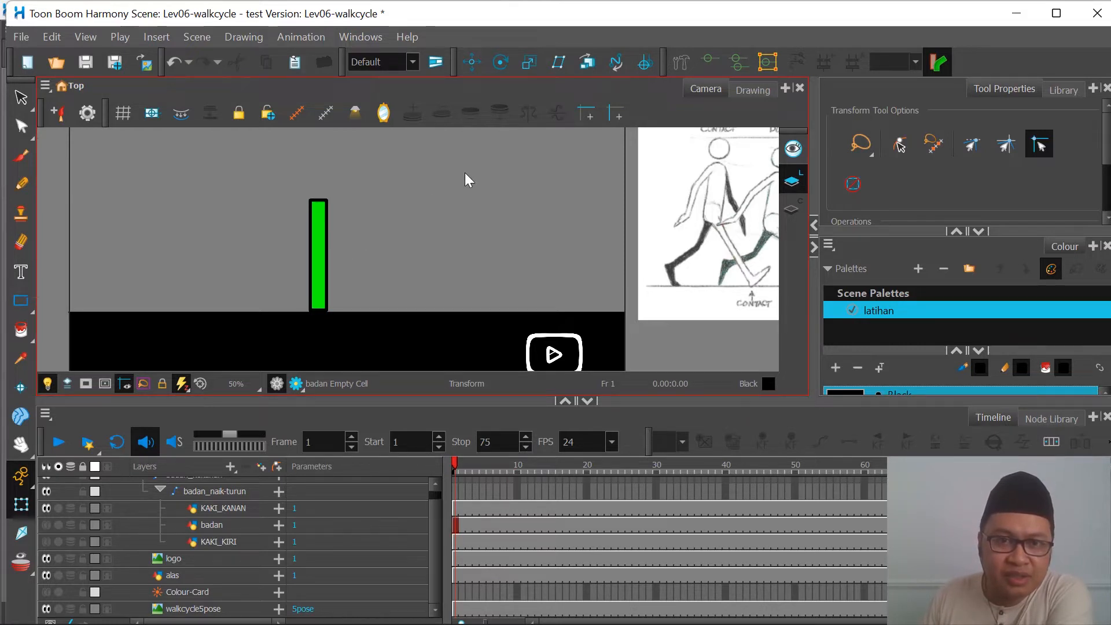
Step: Activate the Rigging Tool, check the KAKI_KIRI layer's visibility while leaving it hidden, and select KAKI_KANAN for rigging
left_click(682, 63)
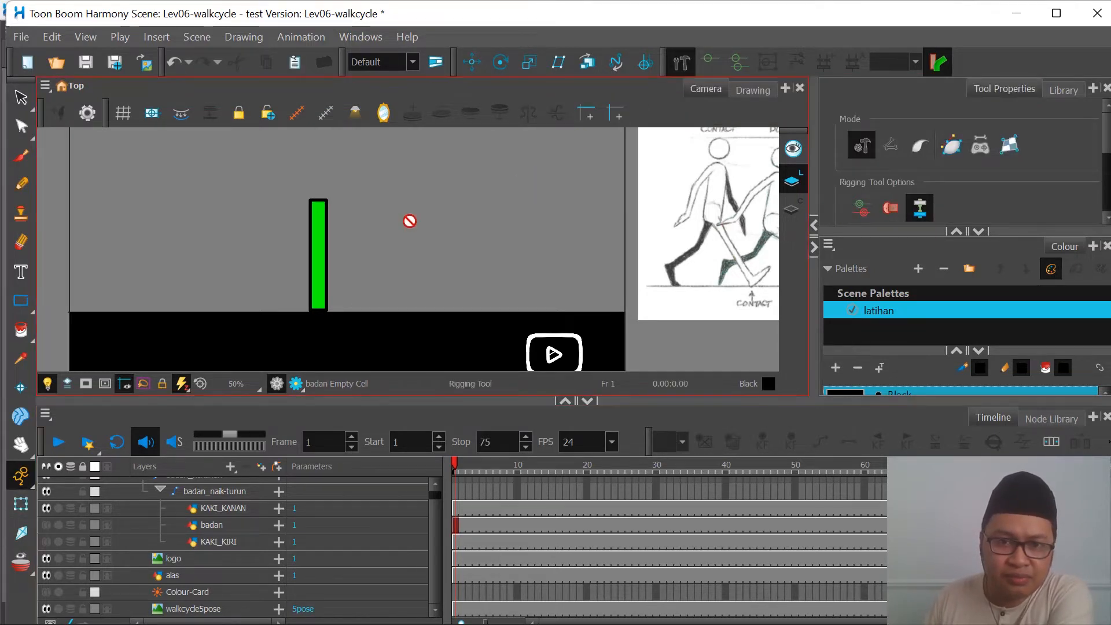
left_click(227, 543)
left_click(47, 544)
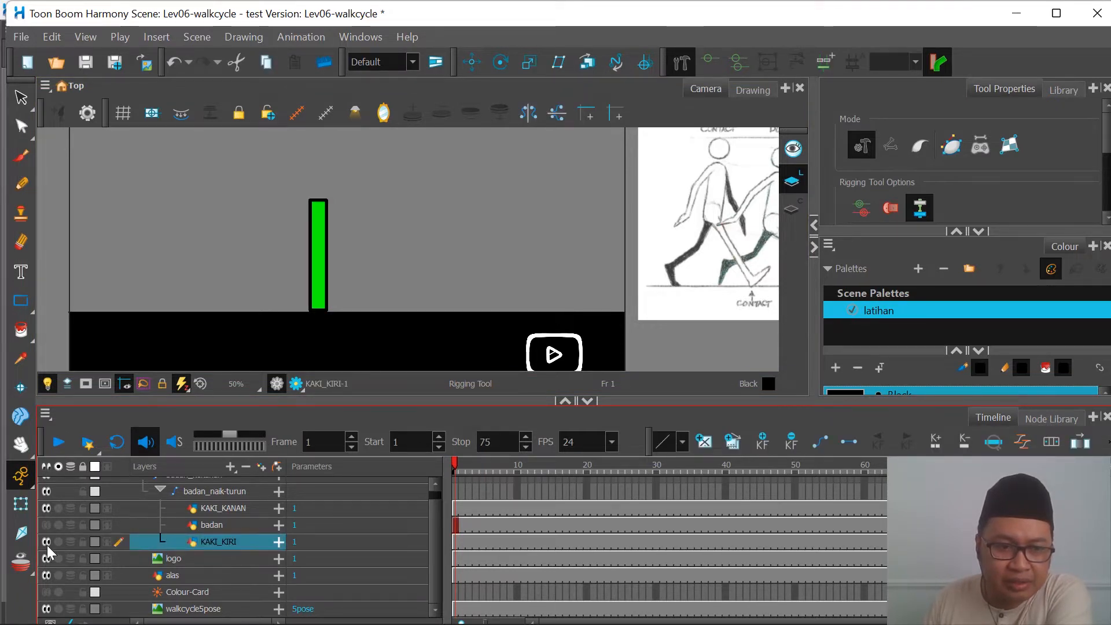
left_click(48, 544)
left_click(229, 509)
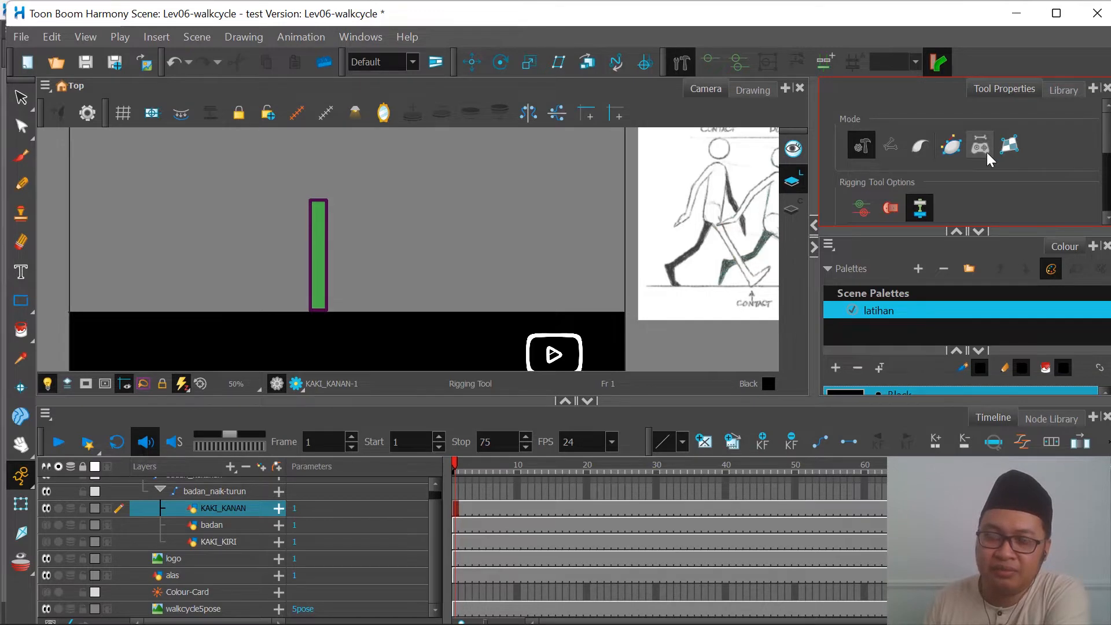
Step: Build a two-bone deformation chain down the KAKI_KANAN leg through its top, middle and bottom, and activate the Transform tool
scroll(256, 285, "up", 1)
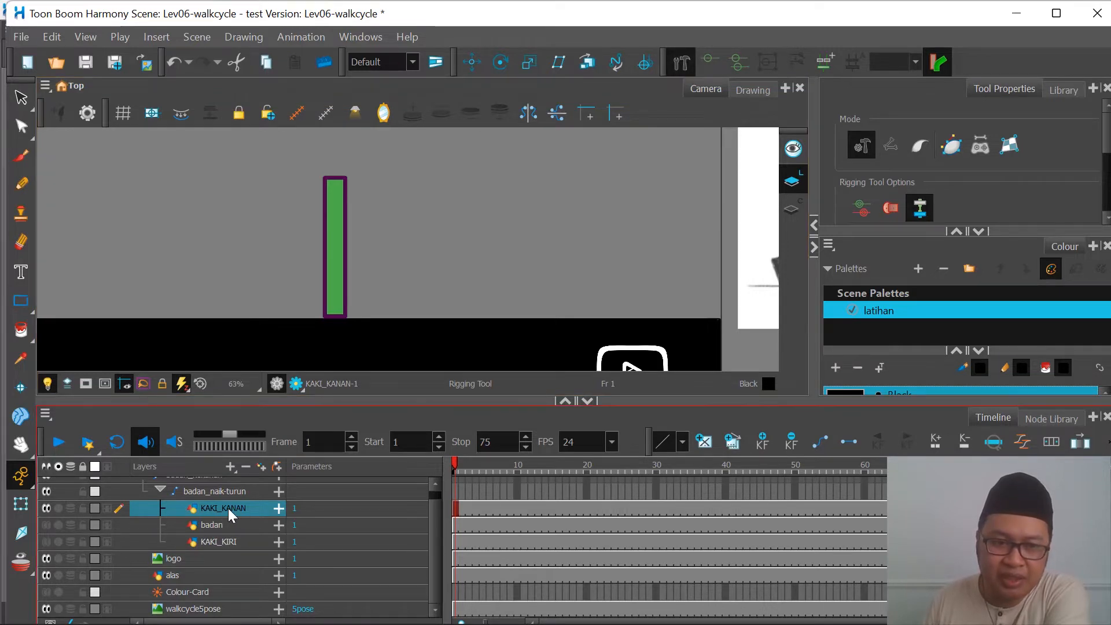
left_click(335, 186)
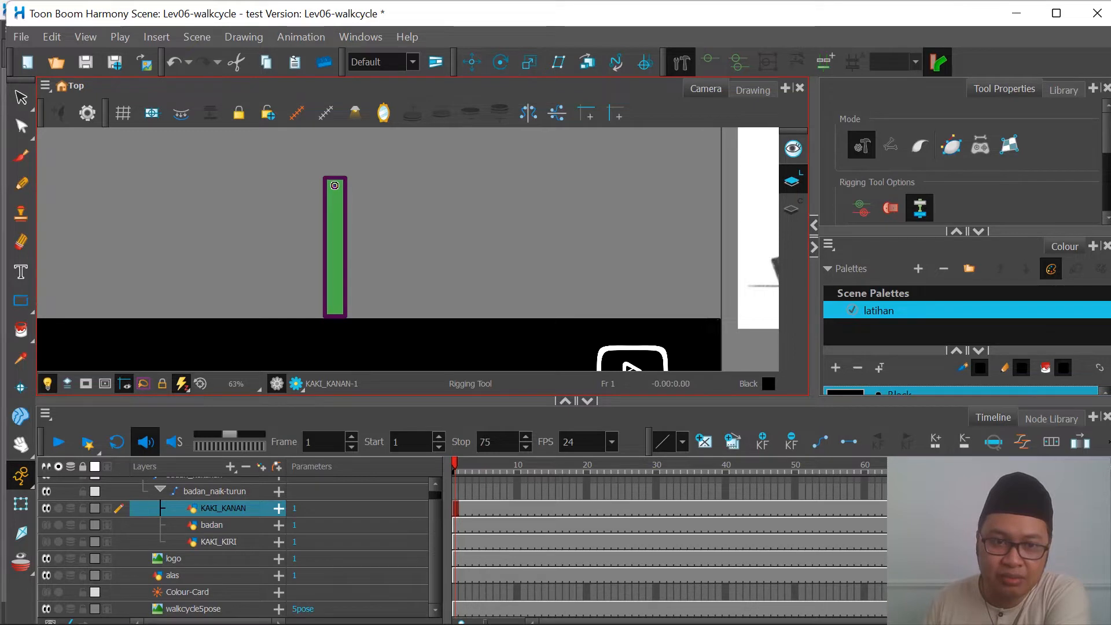
left_click(336, 253)
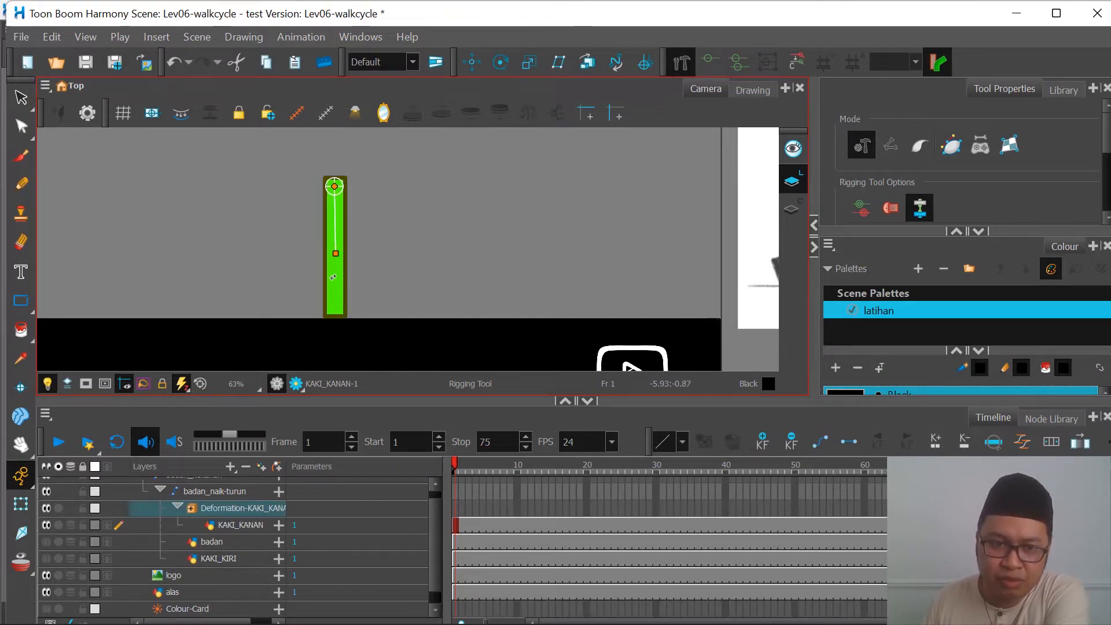
left_click(336, 311)
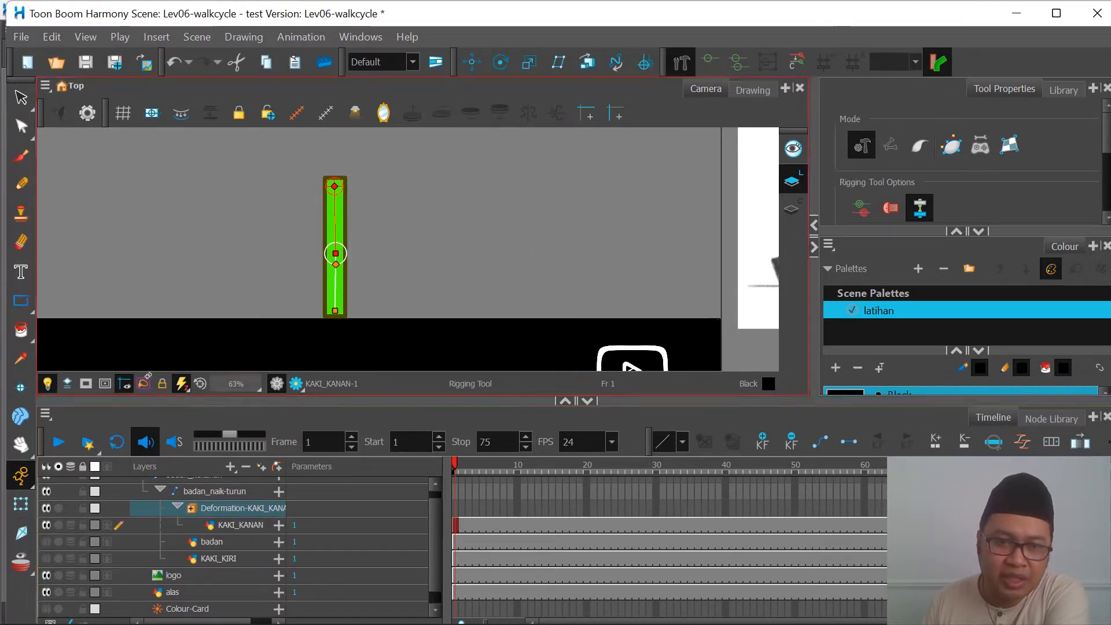
key("shift+t")
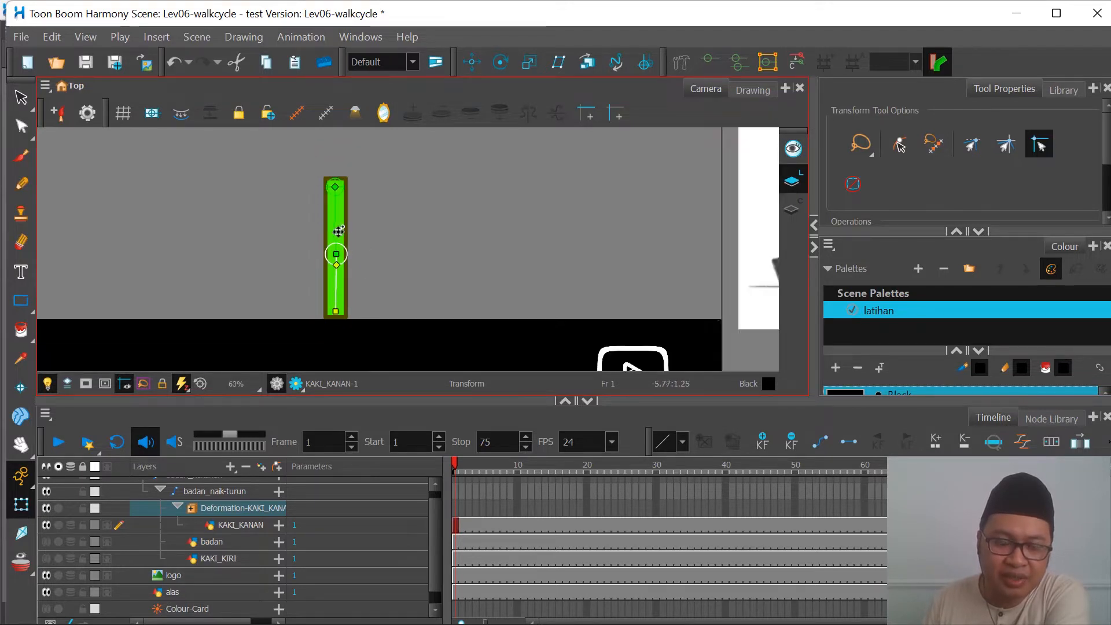
left_click(678, 63)
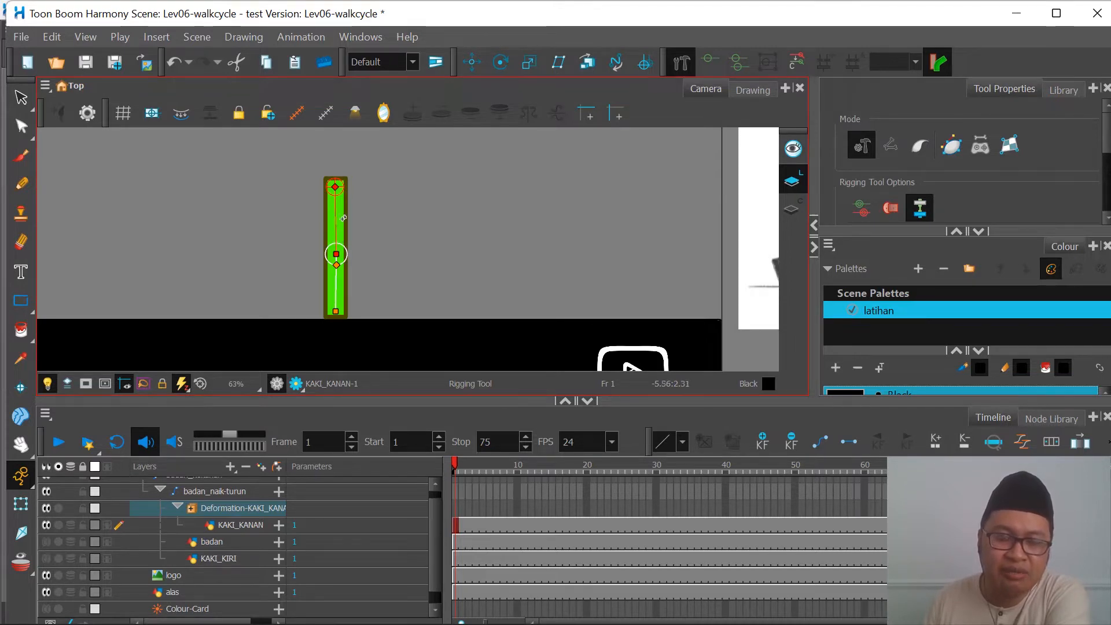
left_click(21, 505)
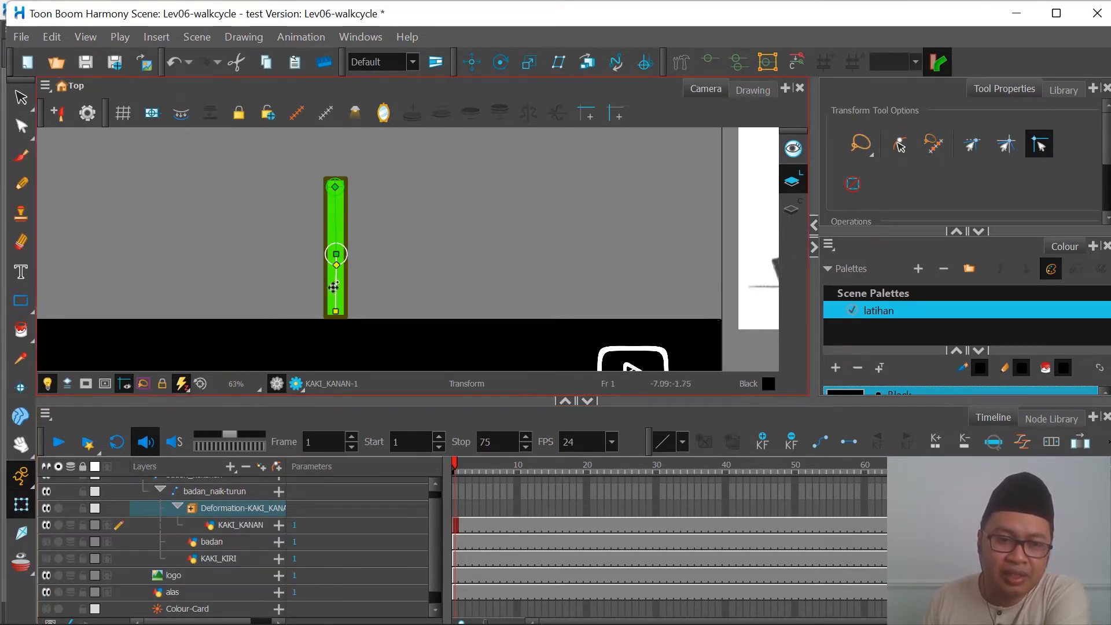
left_click(245, 528)
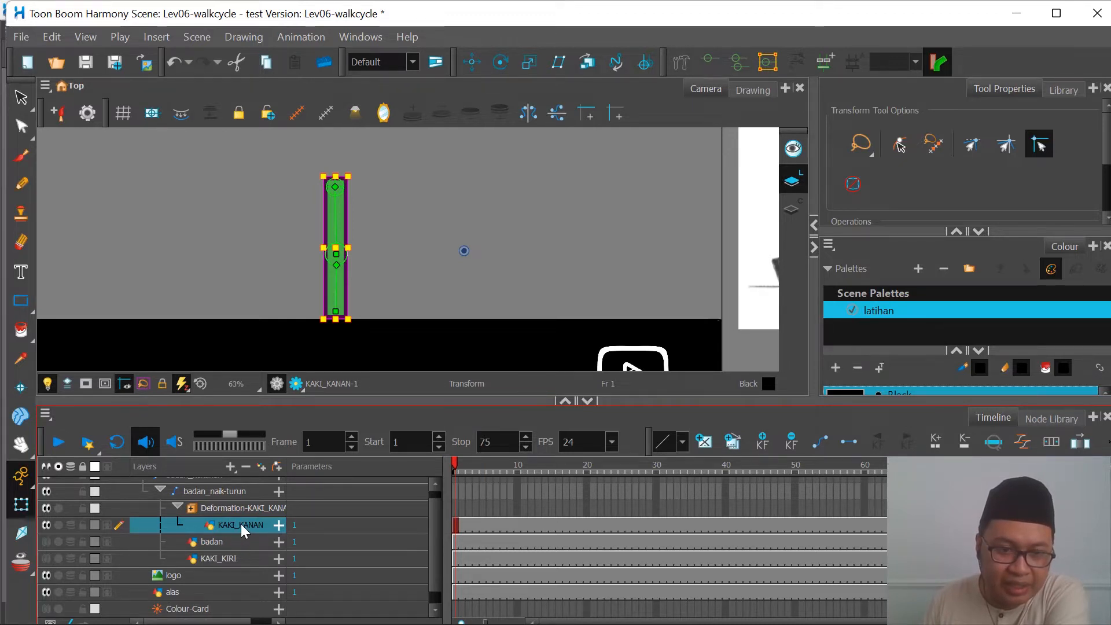
left_click(233, 470)
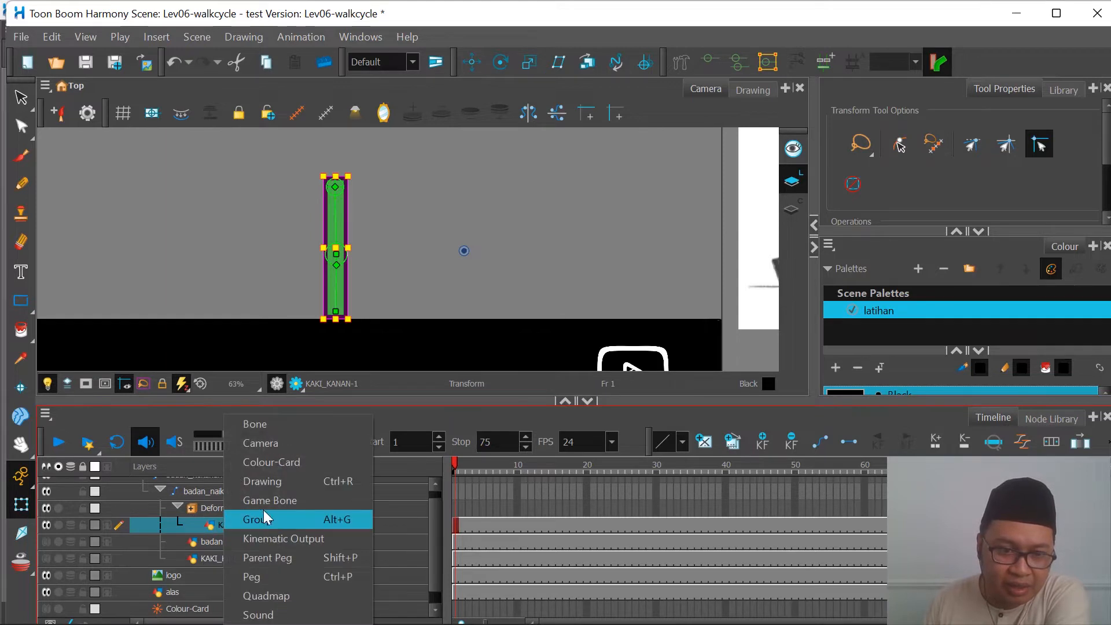
left_click(220, 523)
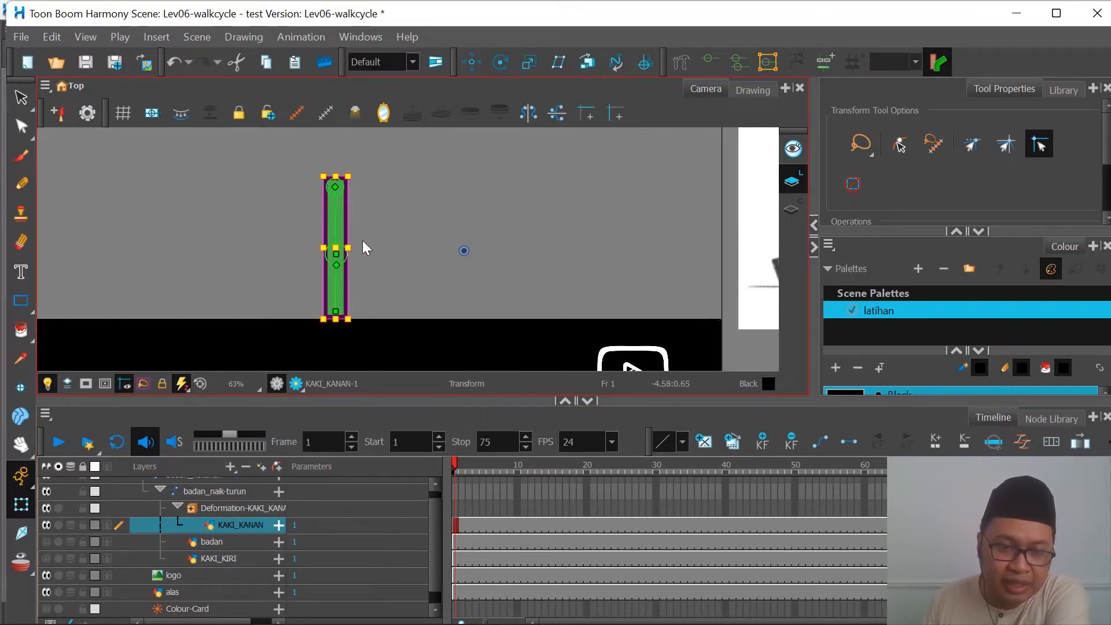
Step: Reveal the bones under Deformation-KAKI_KANAN, select Bone_1 and Bone to check which leg segment each controls, and hide them again
left_click(231, 508)
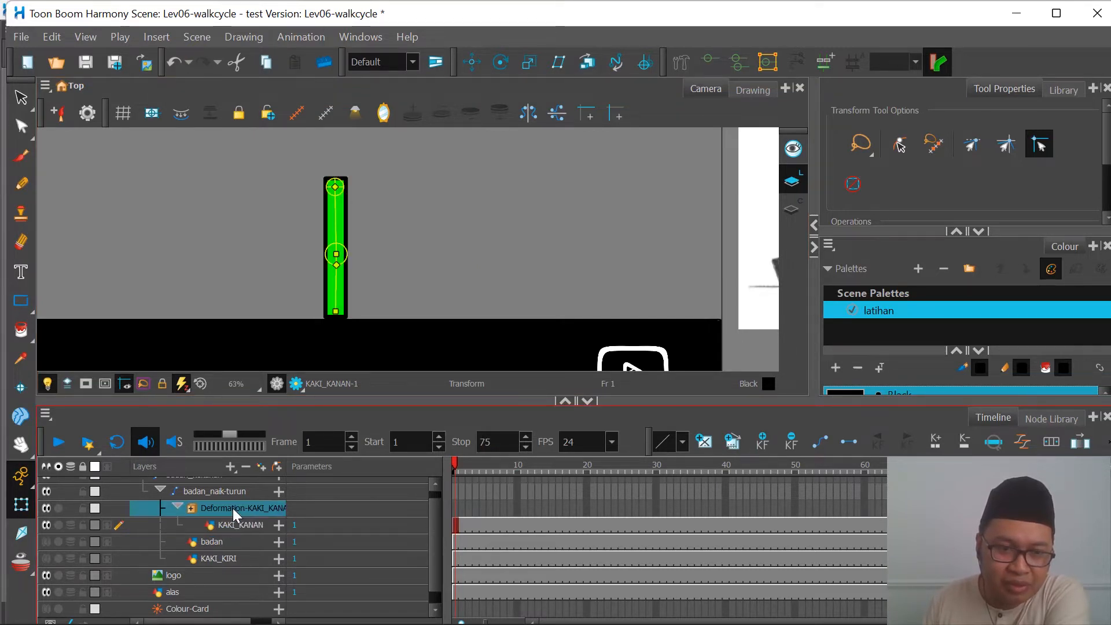
left_click(192, 509)
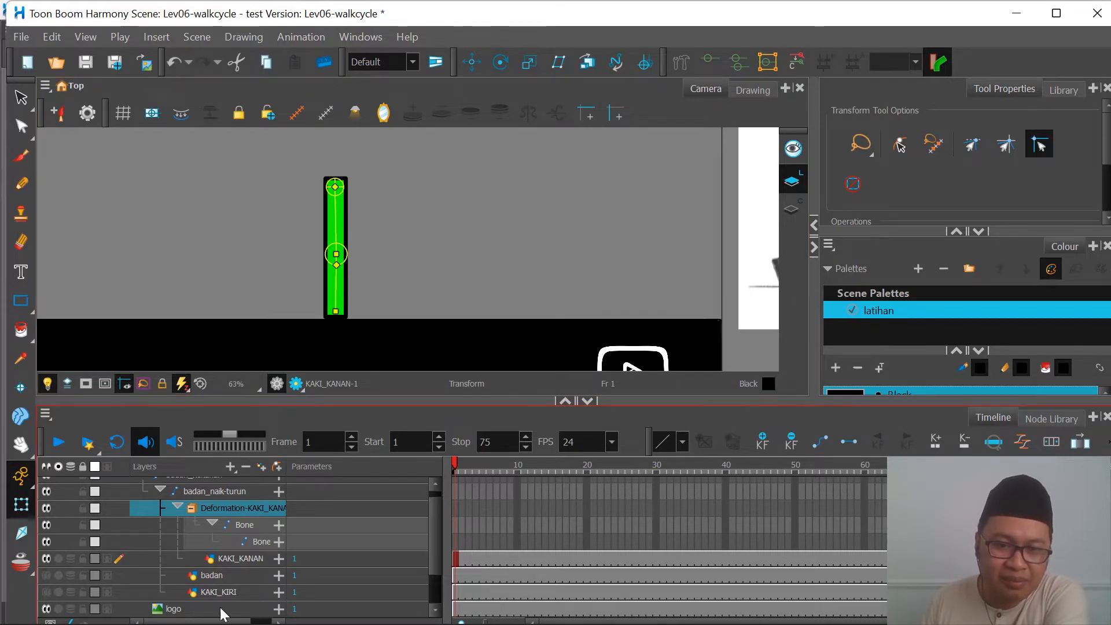
left_click_drag(220, 622, 241, 622)
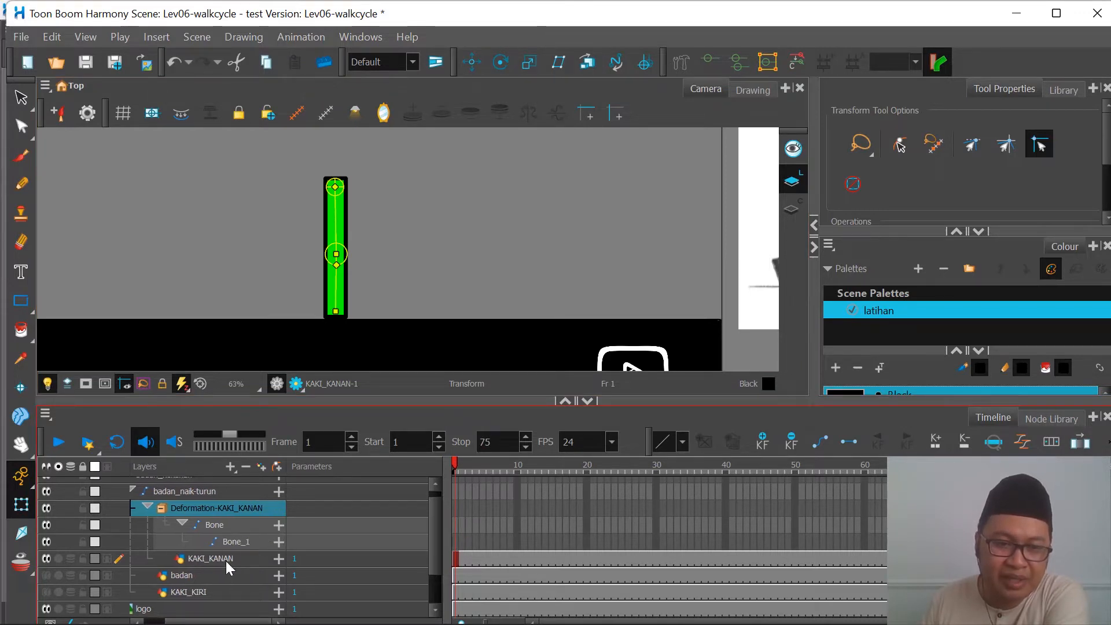
left_click(236, 542)
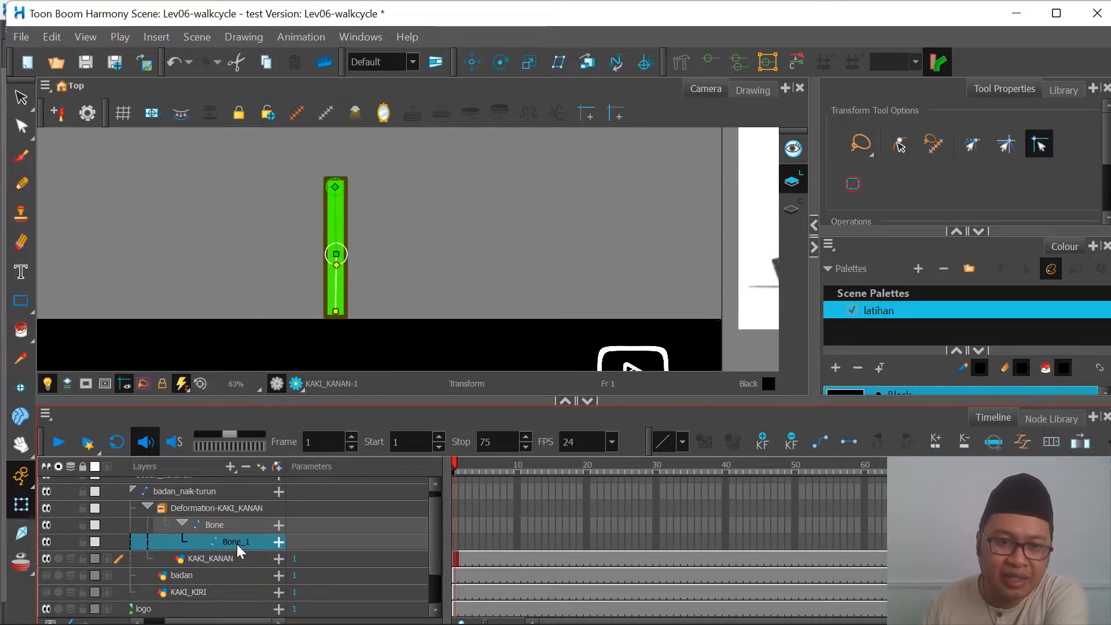
scroll(328, 318, "up", 2)
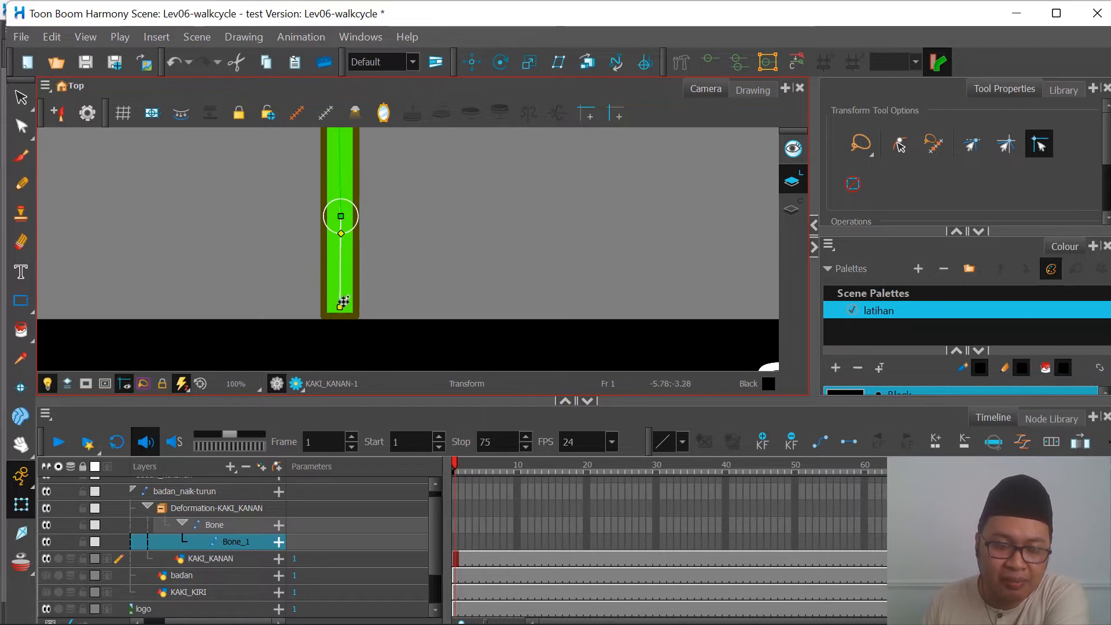
left_click(222, 524)
scroll(297, 281, "down", 1)
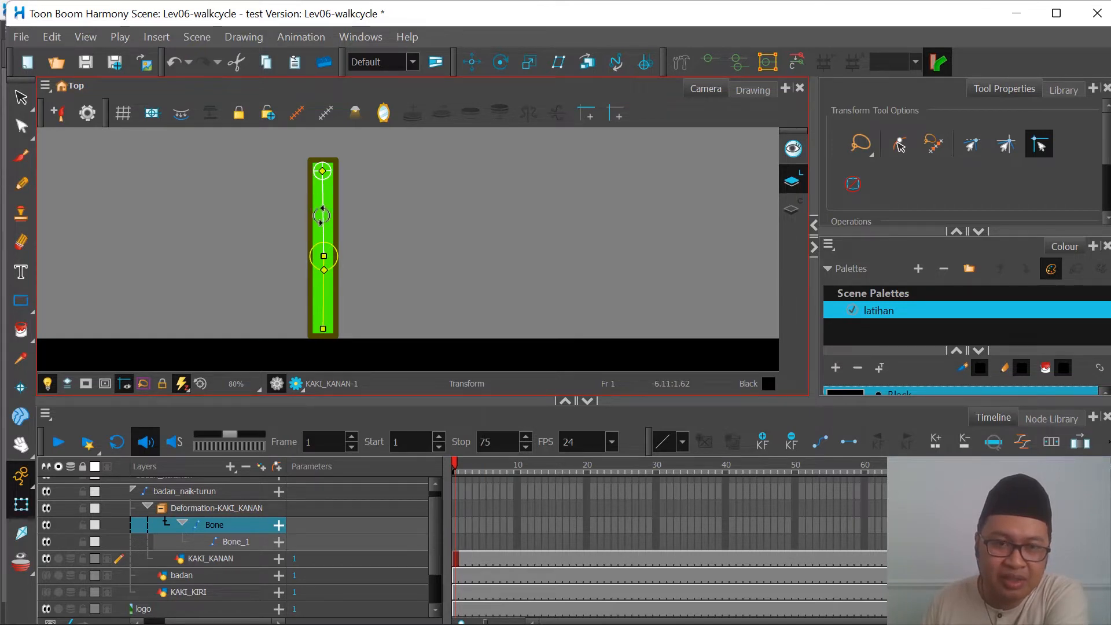
scroll(362, 200, "down", 1)
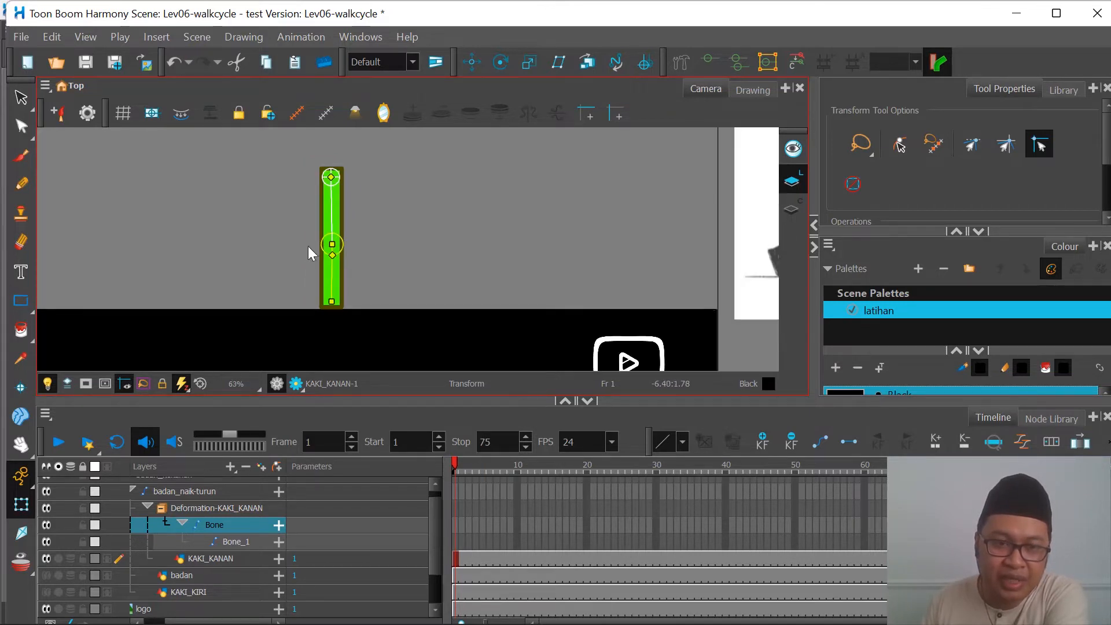
key("Delete")
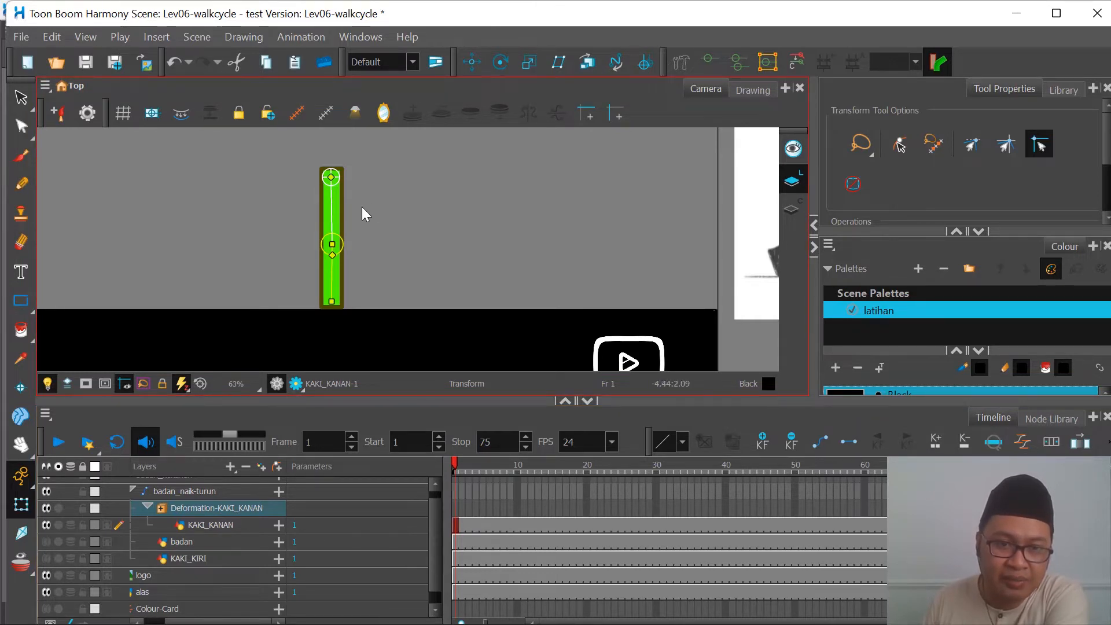
Step: Try to reshape the KAKI_KANAN drawing from its bounding box edge, undo the change, and deselect the leg
left_click(344, 200)
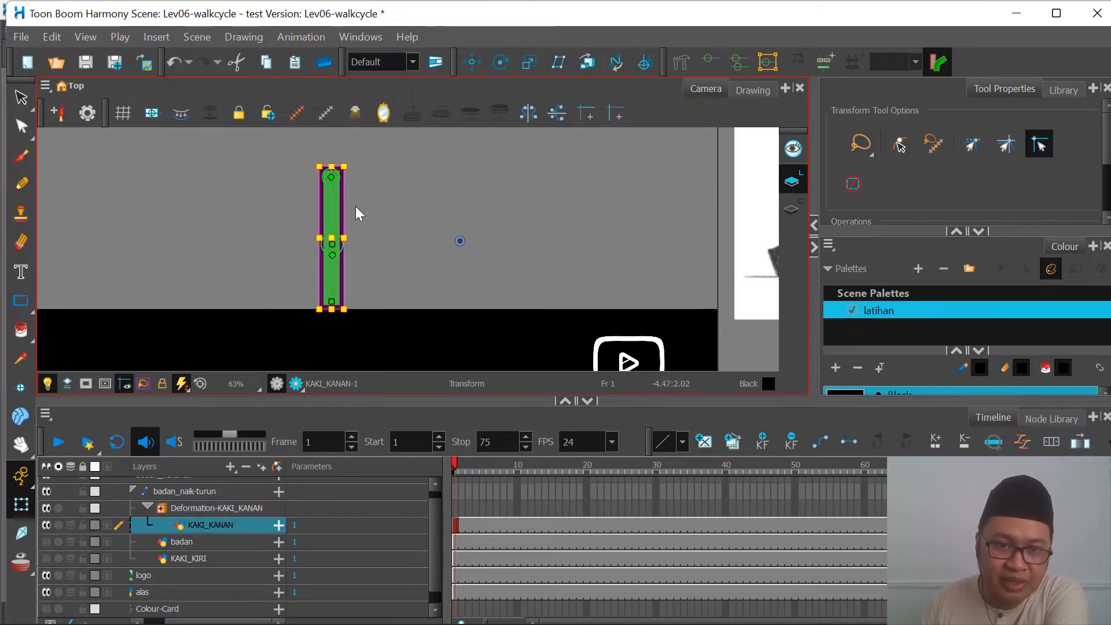
mouse_move(344, 208)
left_mouse_down()
mouse_move(365, 208)
mouse_move(384, 179)
mouse_move(382, 212)
left_mouse_up()
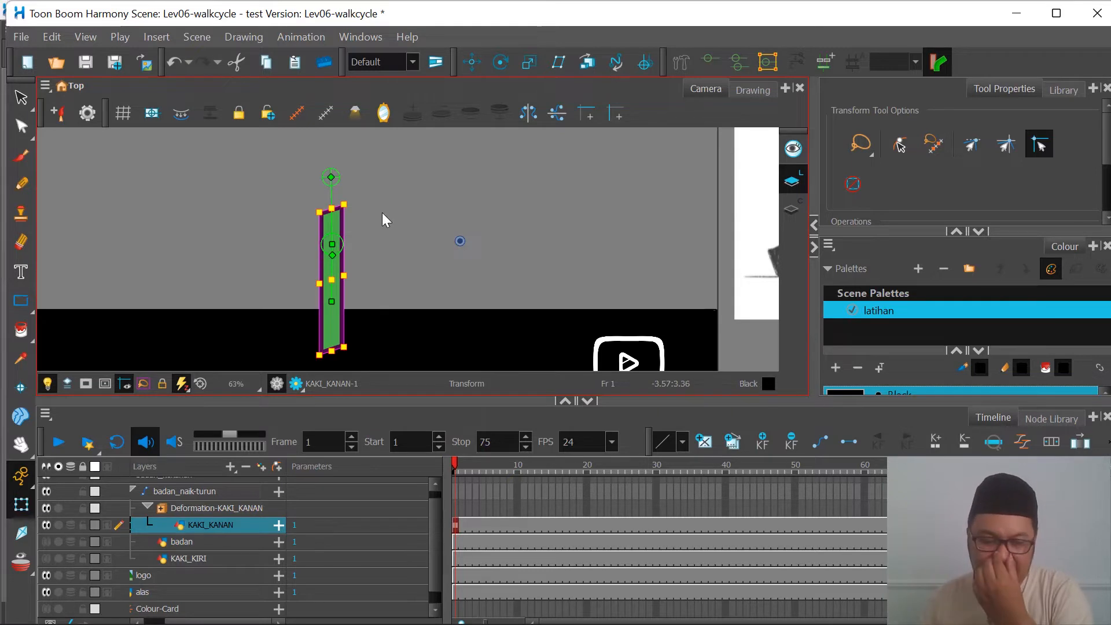
key("ctrl+z")
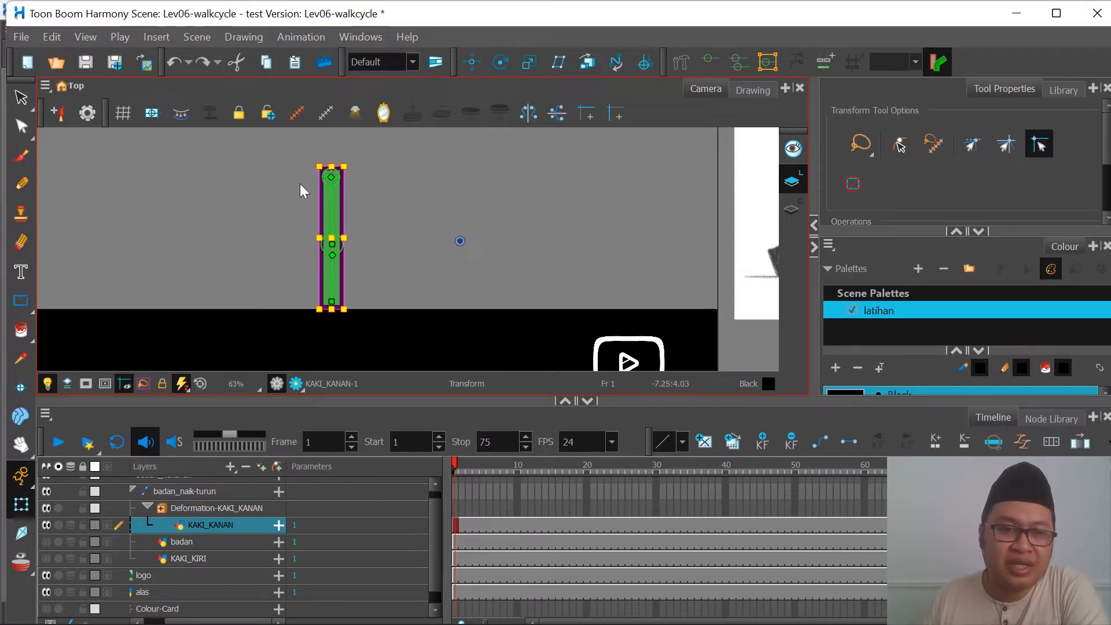
left_click(421, 183)
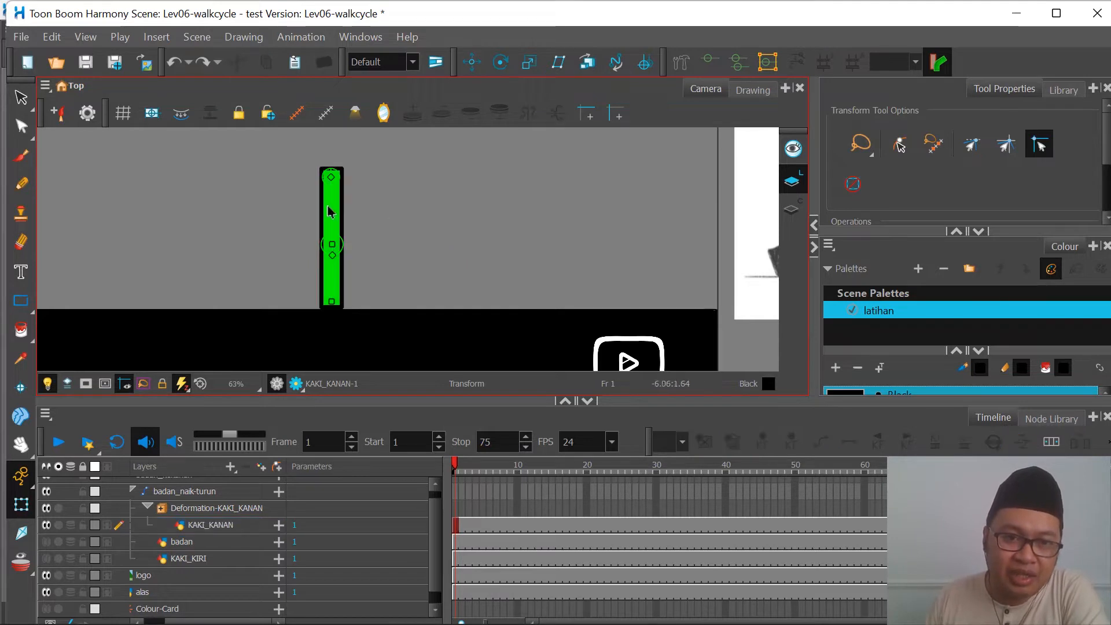
Step: Swing the green leg's upper bone forward and bend its lower bone back at the knee, then undo the knee bend
left_click(29, 475)
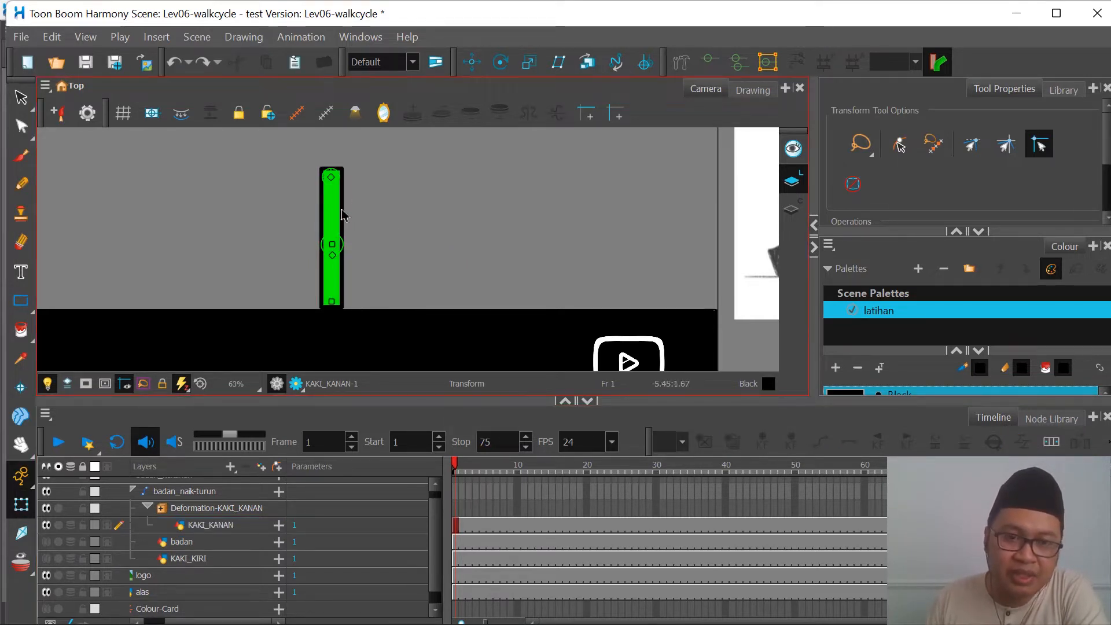
left_click_drag(341, 215, 359, 215)
left_click_drag(402, 247, 375, 273)
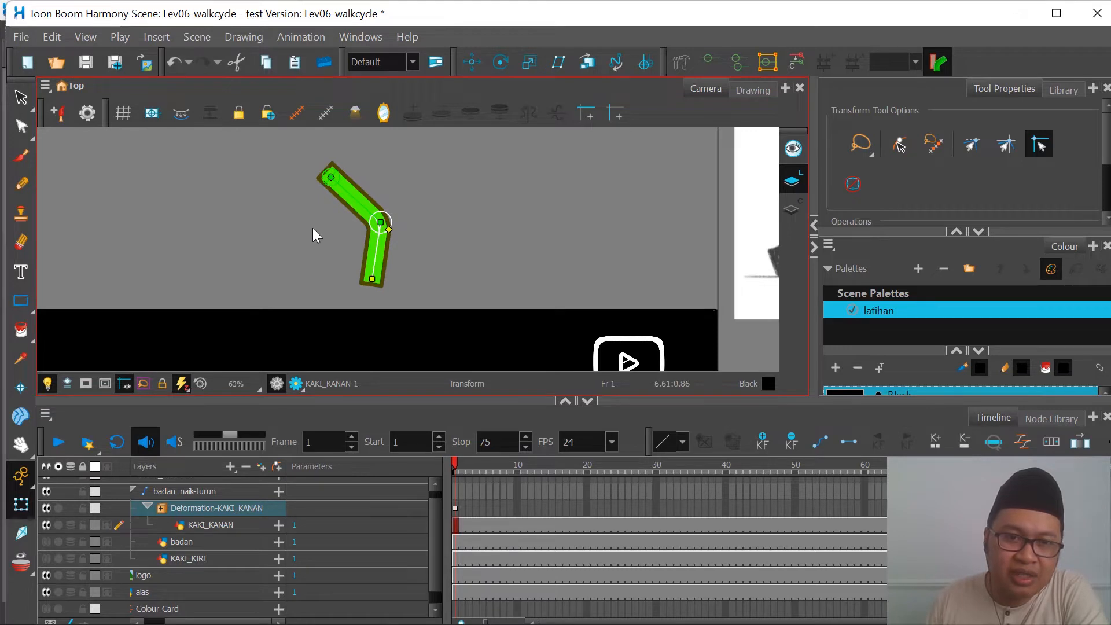
scroll(234, 225, "down", 2)
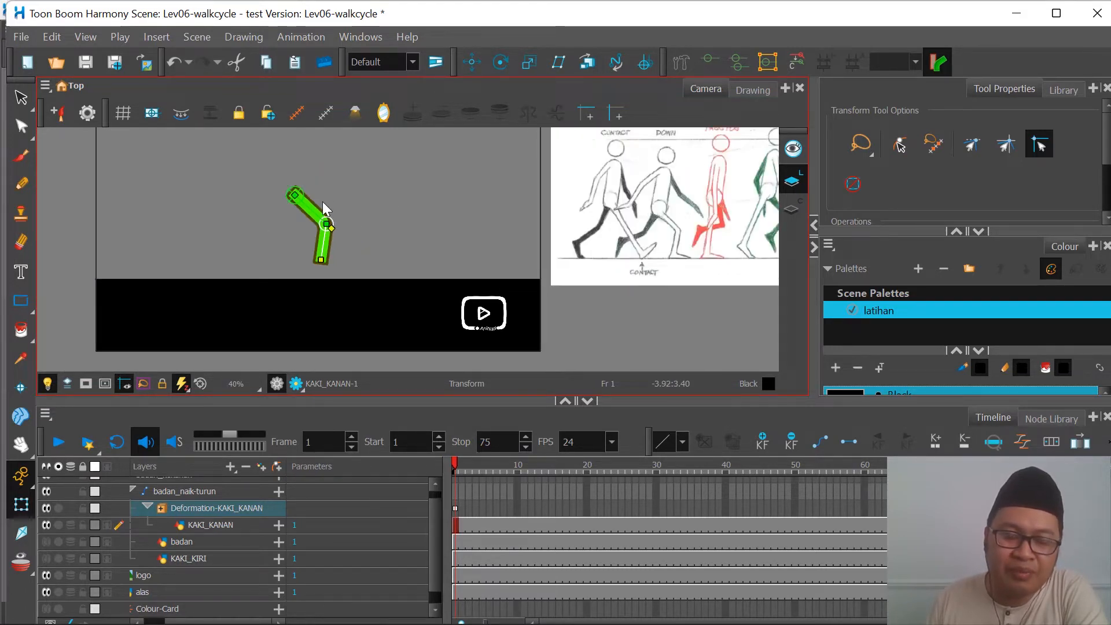
scroll(323, 204, "up", 1)
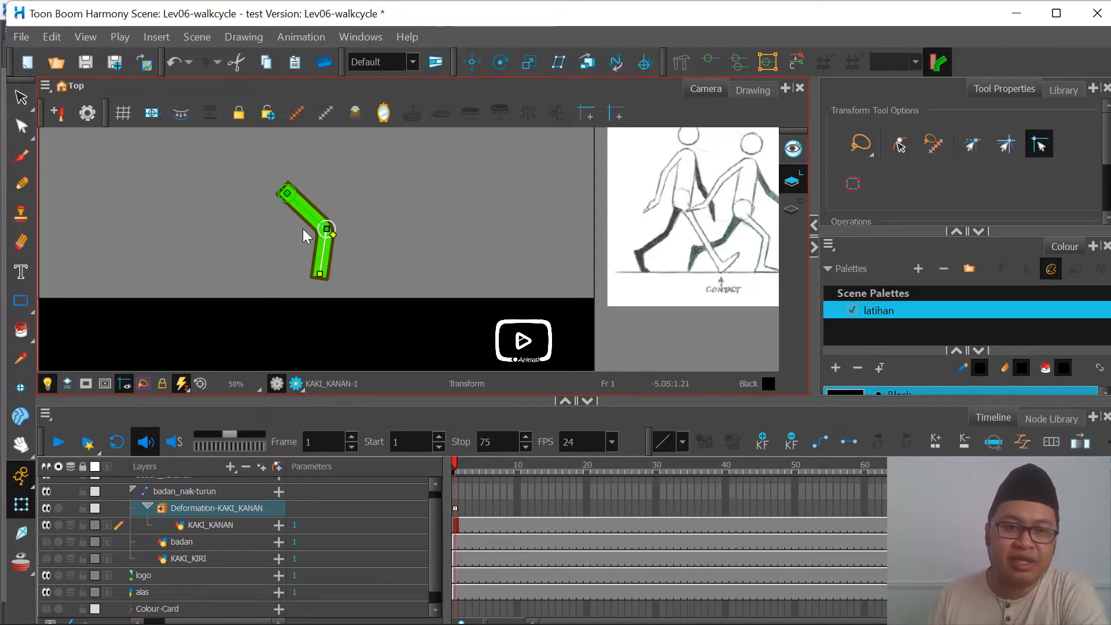
key("ctrl+z")
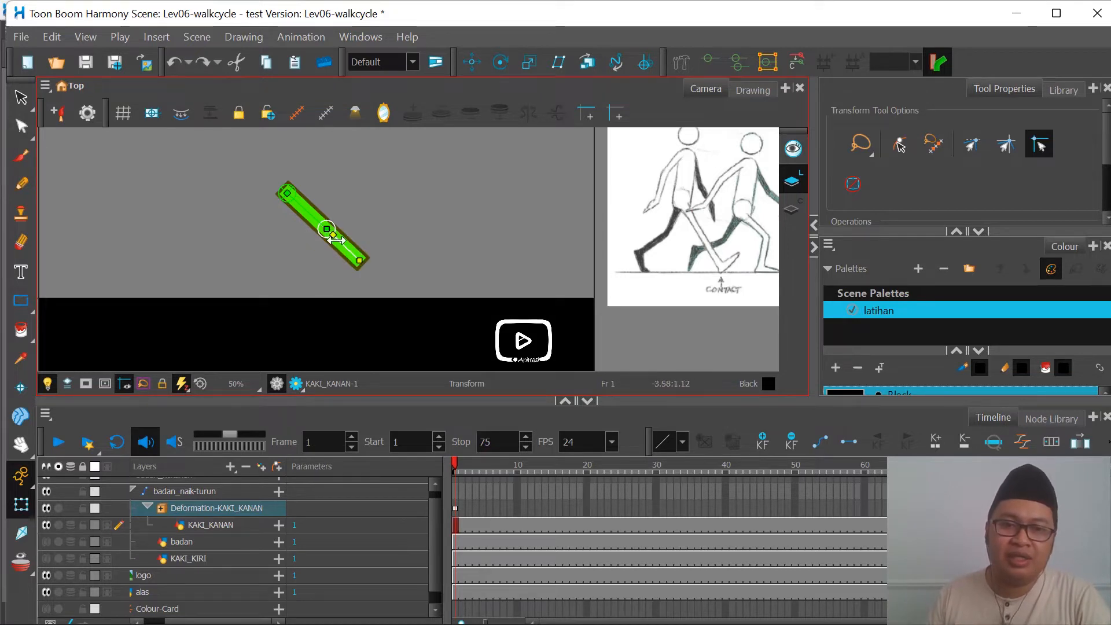
Step: Bend the lower leg back at the knee again and swing the upper leg backward and forward to test the rig
left_click_drag(355, 256, 317, 270)
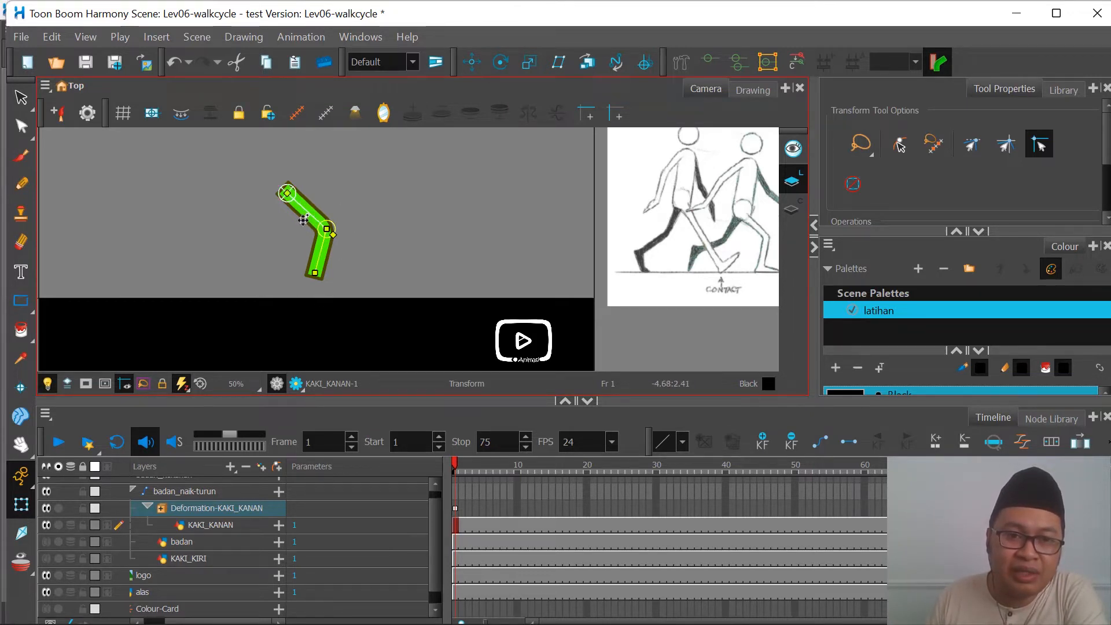
left_click_drag(307, 217, 273, 277)
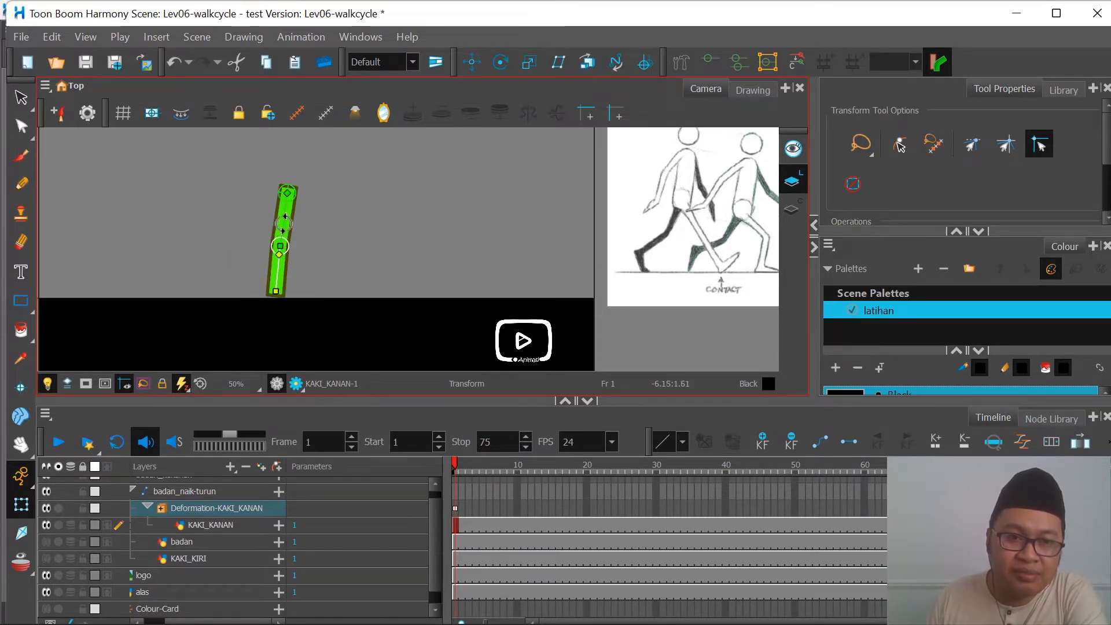
left_click_drag(280, 232, 343, 265)
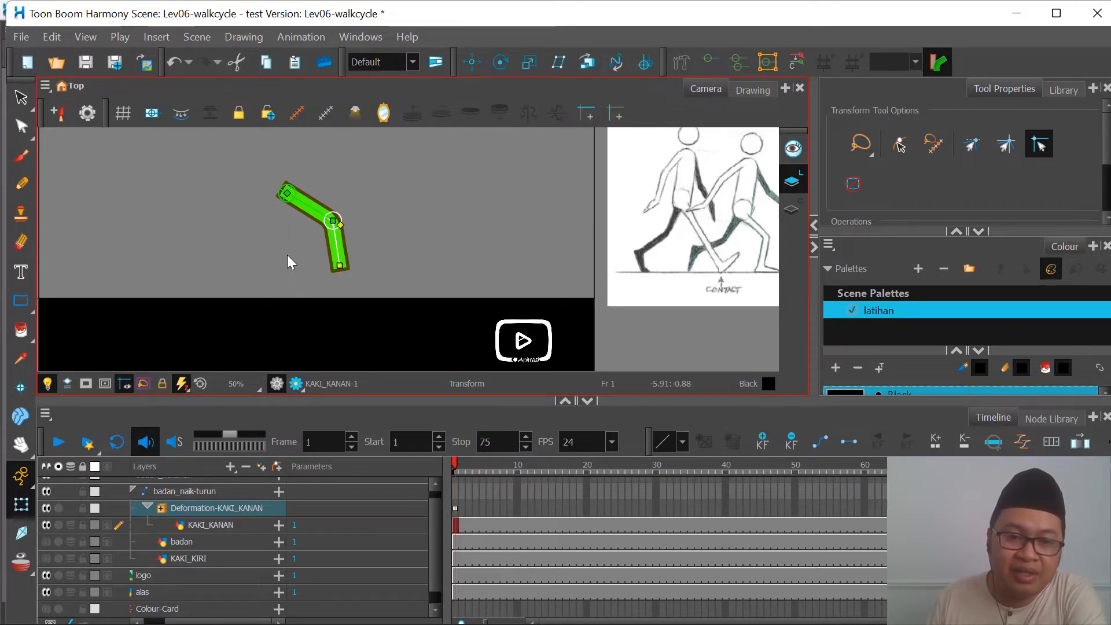
Step: Delete the Deformation-KAKI_KANAN keyframe at frame 1, and undo the deletion
left_click(455, 510)
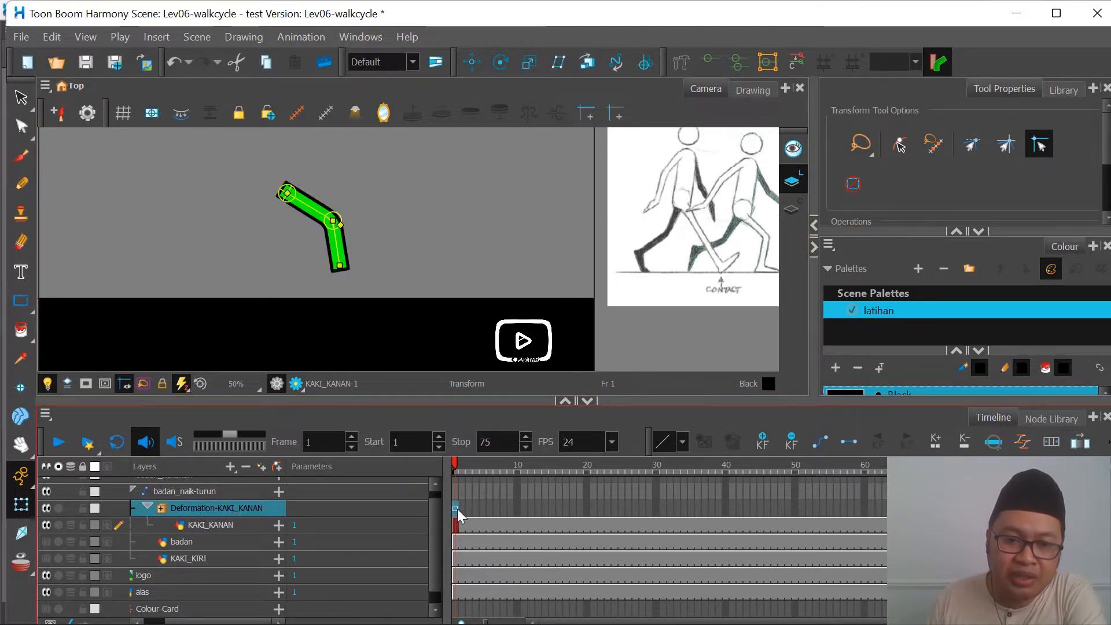
left_click(791, 442)
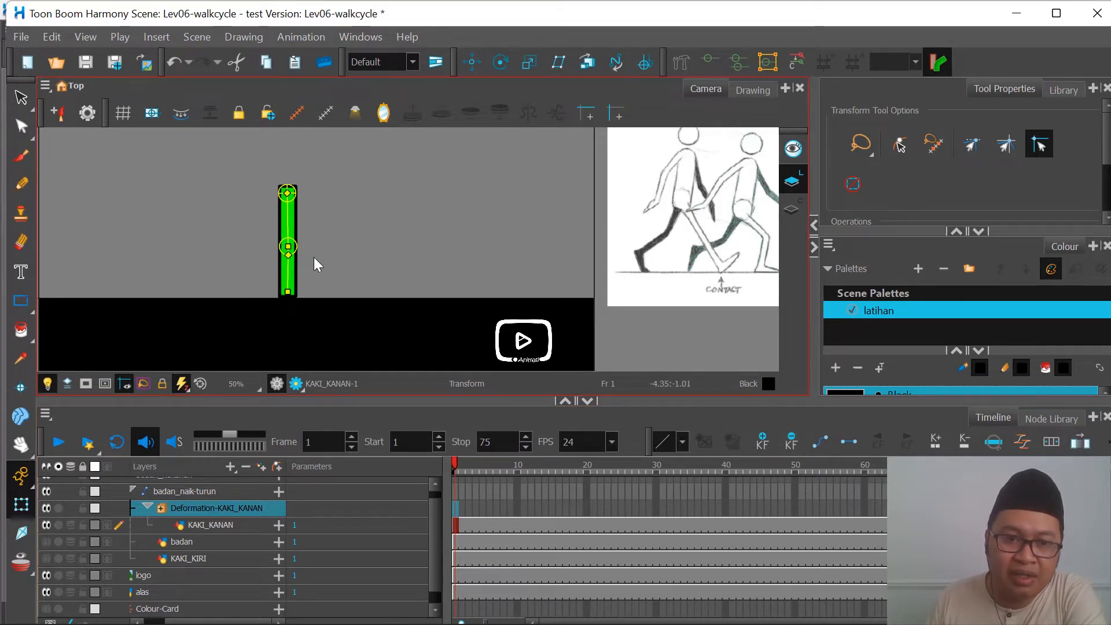
key("ctrl+z")
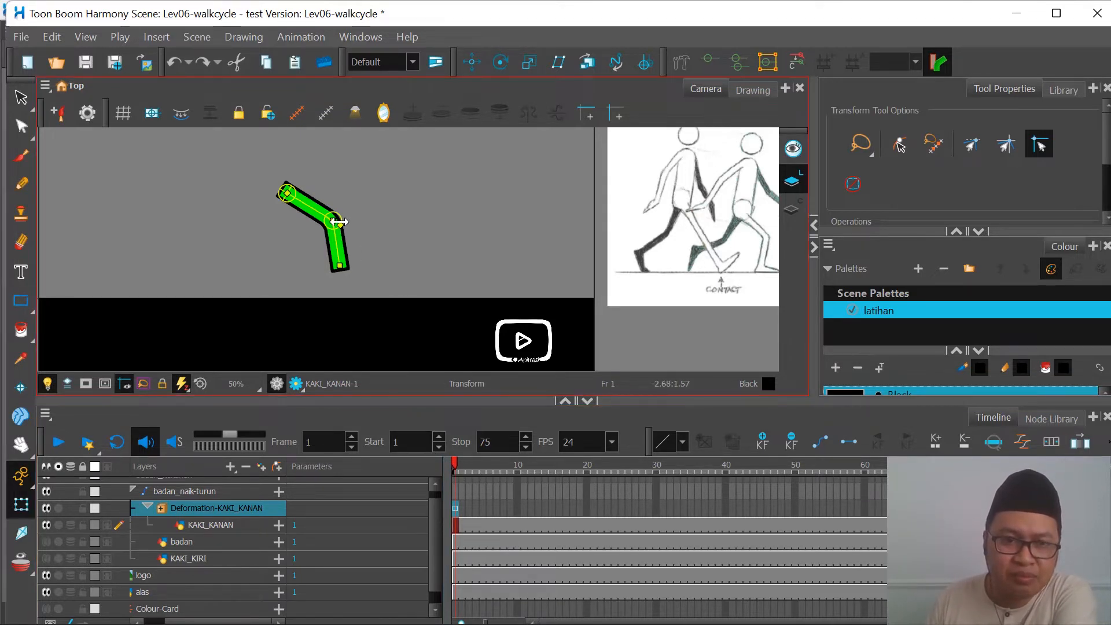
Step: Select the leg's upper bone and reset the deformation chain's current keyframe to its initial position
left_click(318, 206)
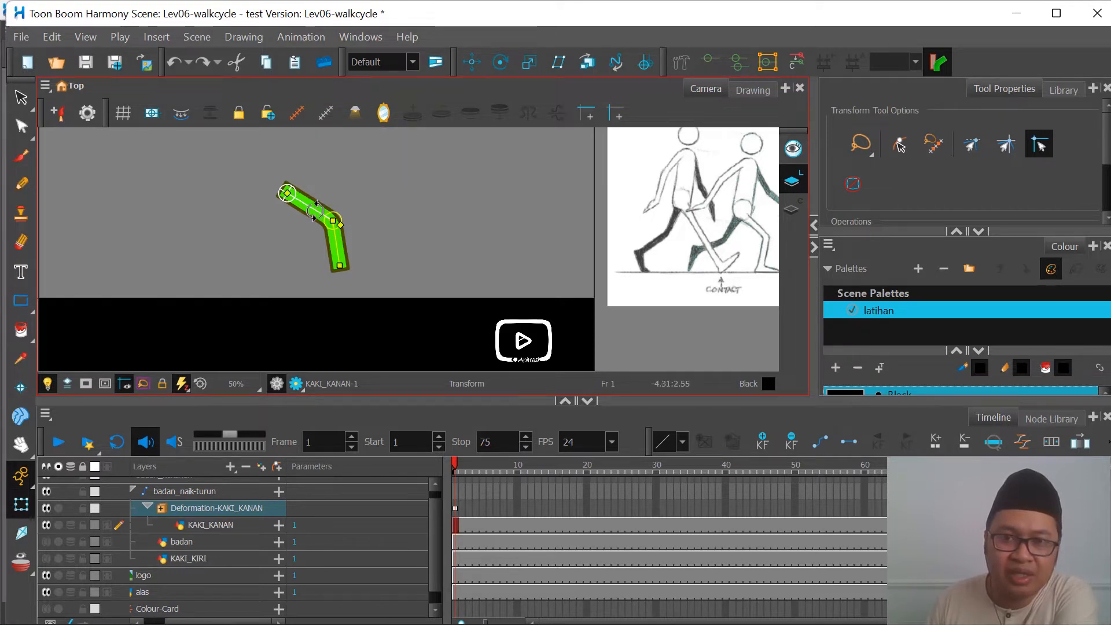
left_click(796, 65)
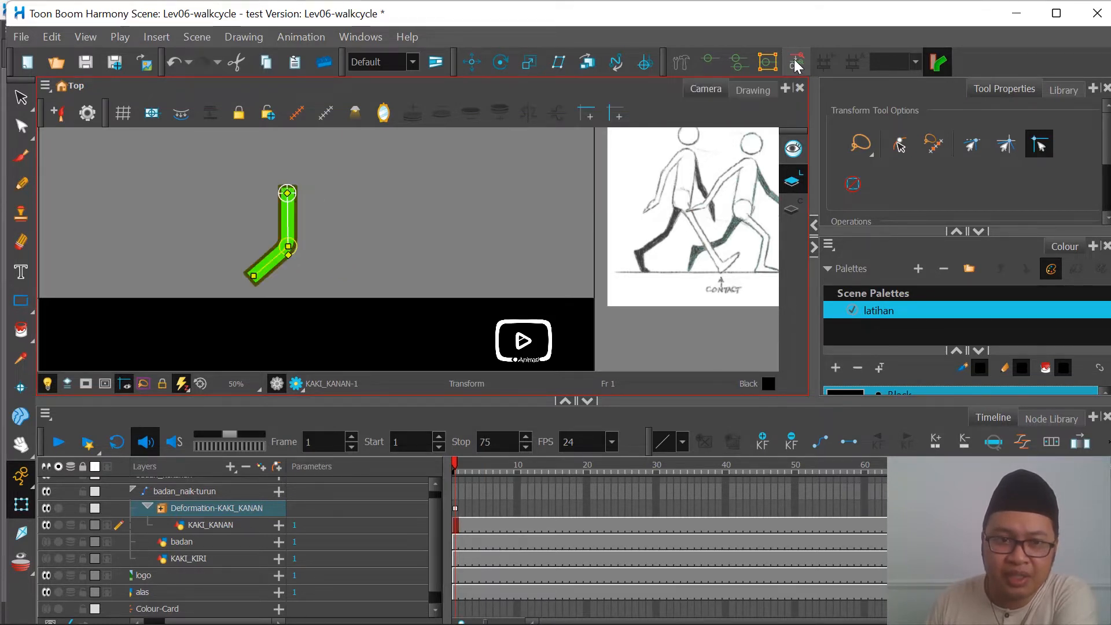
Step: Select the green leg's lower bone and reset its current deformation keyframe to the initial position
left_click(268, 261)
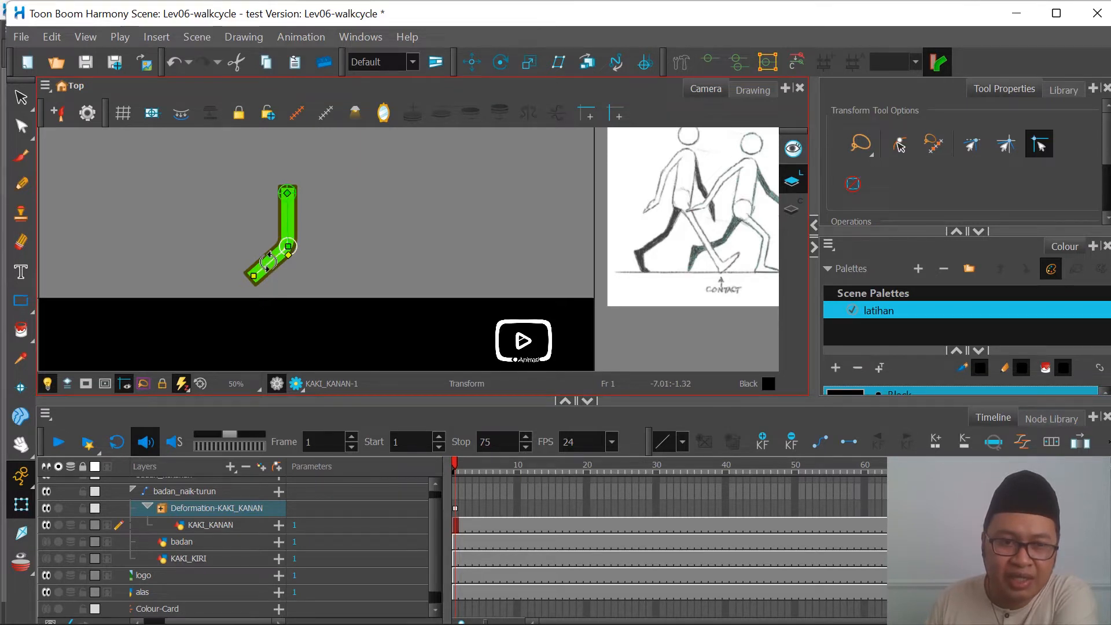
left_click(800, 62)
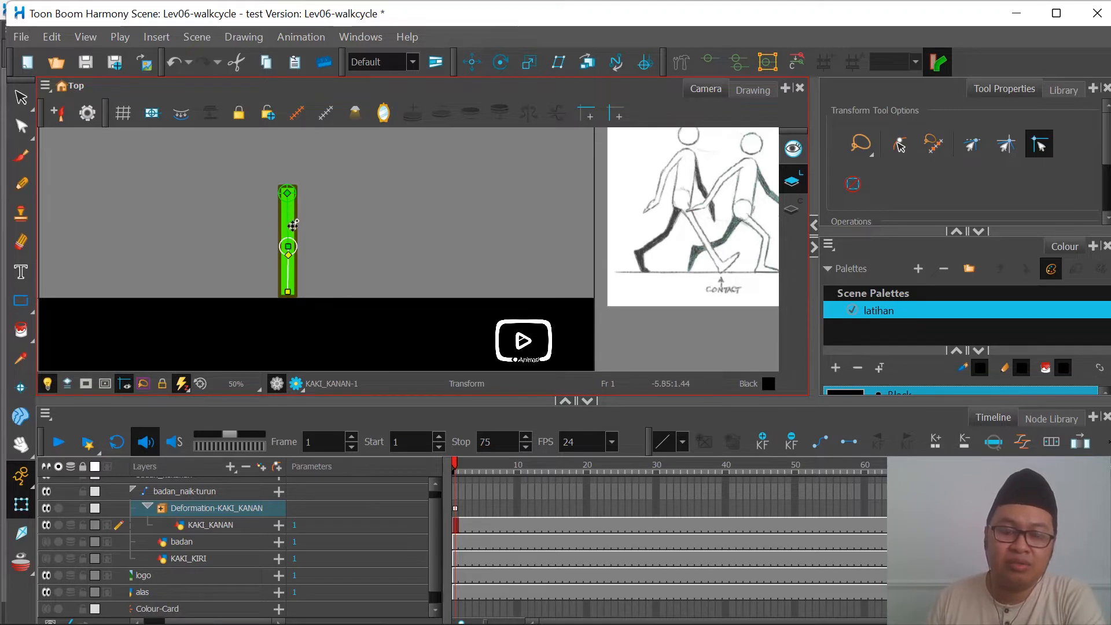
Step: Swing the green leg's upper bone forward, then delete the Deformation-KAKI_KANAN keyframe at frame 1
left_click_drag(289, 221, 322, 209)
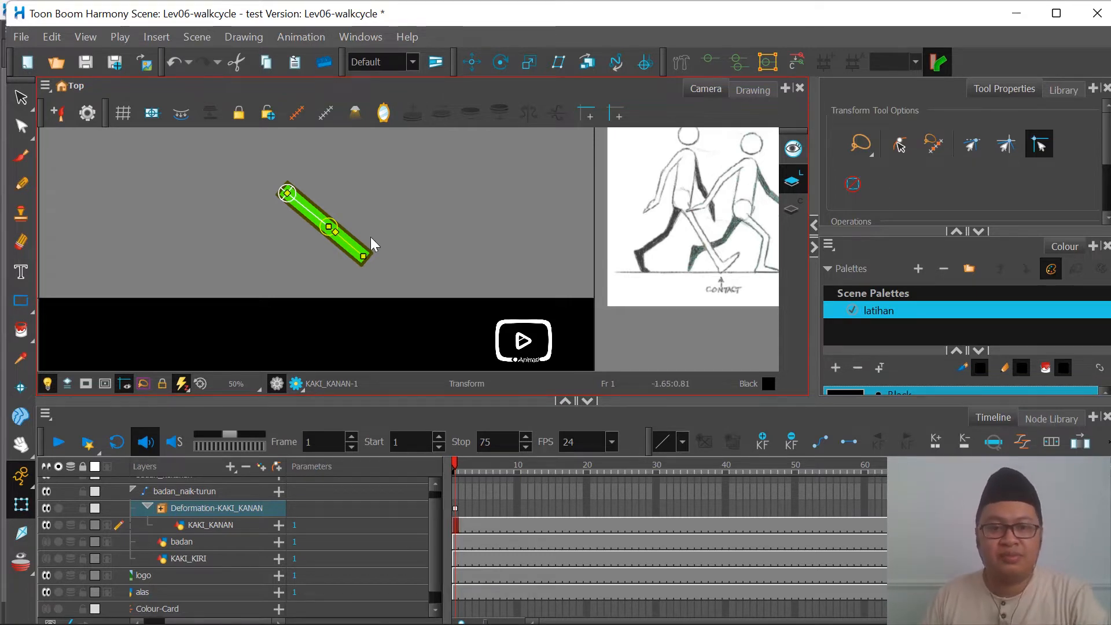
left_click(455, 509)
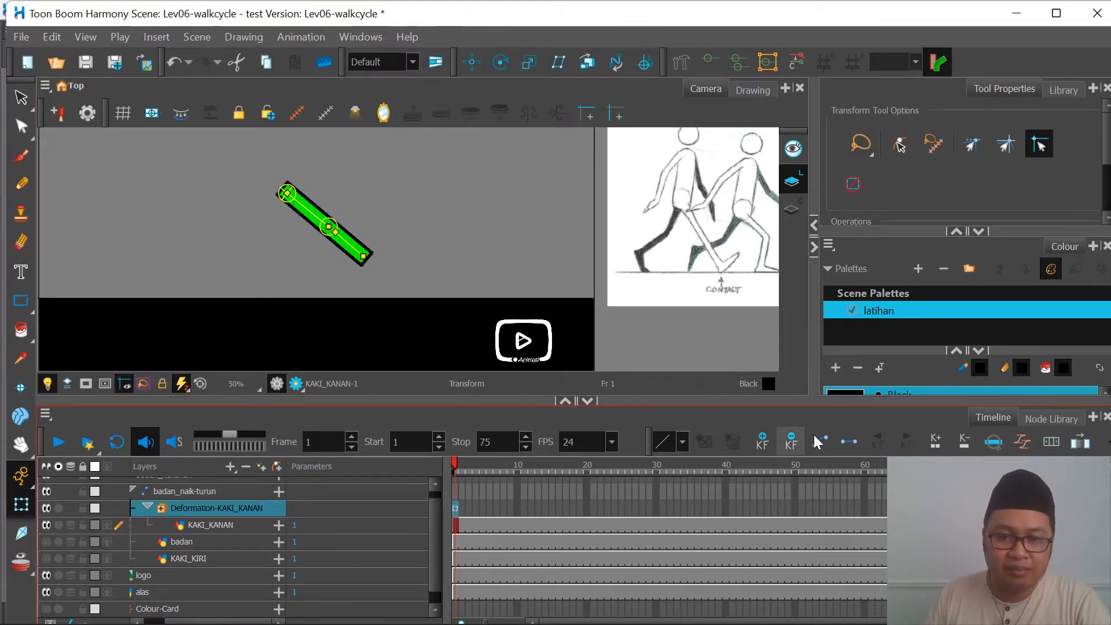
left_click(792, 442)
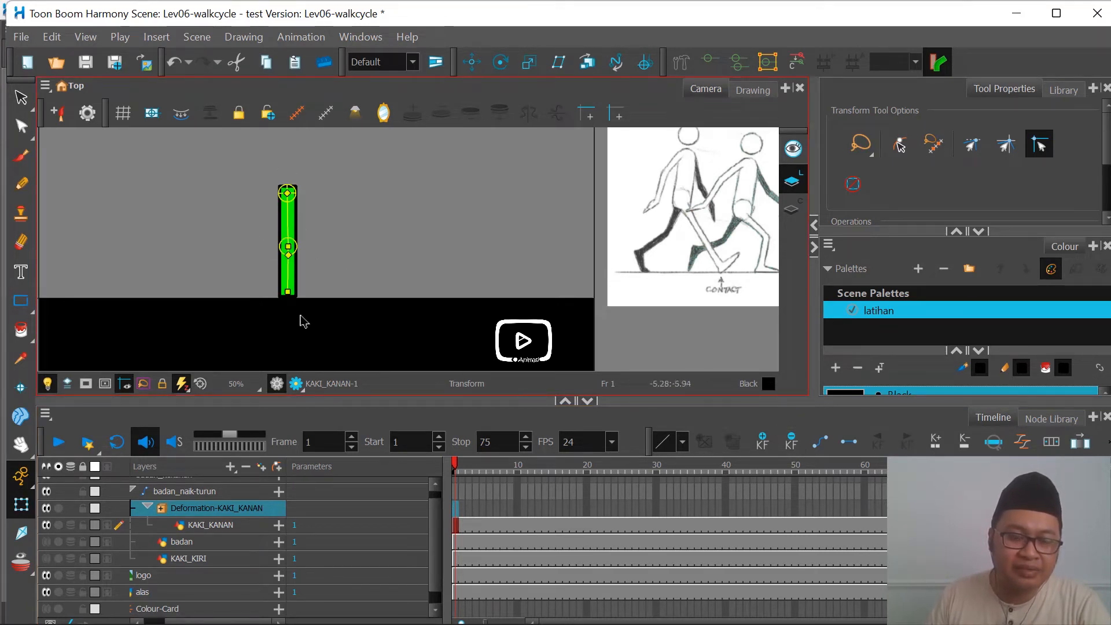
Step: Show the KAKI_KIRI layer, and collapse and hide the Deformation-KAKI_KANAN group
left_click(45, 543)
left_click(45, 542)
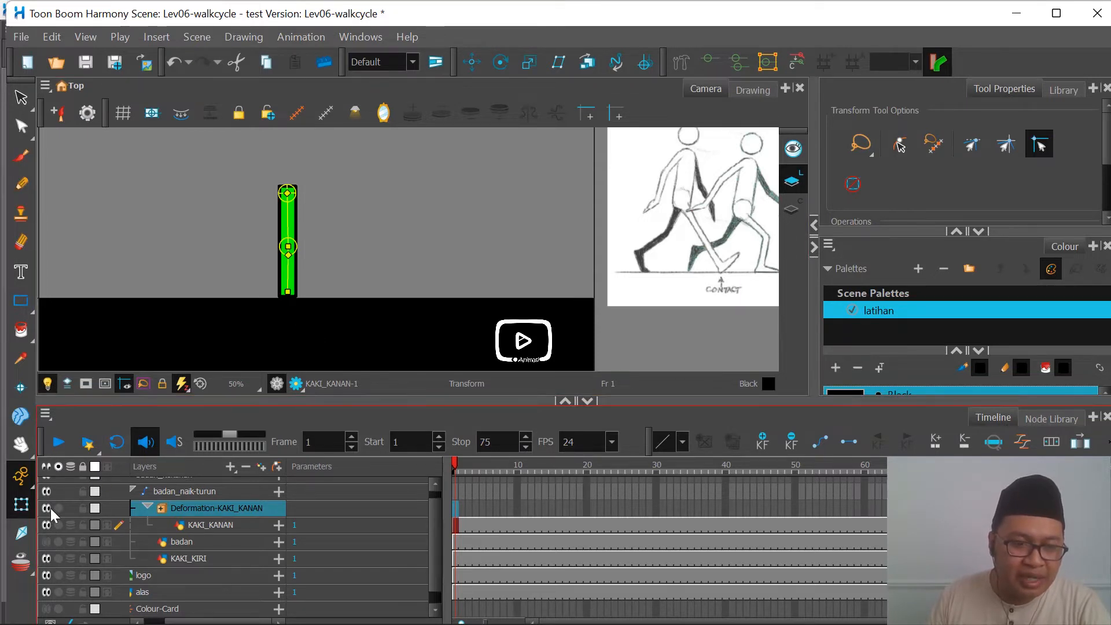
left_click(46, 526)
left_click(45, 527)
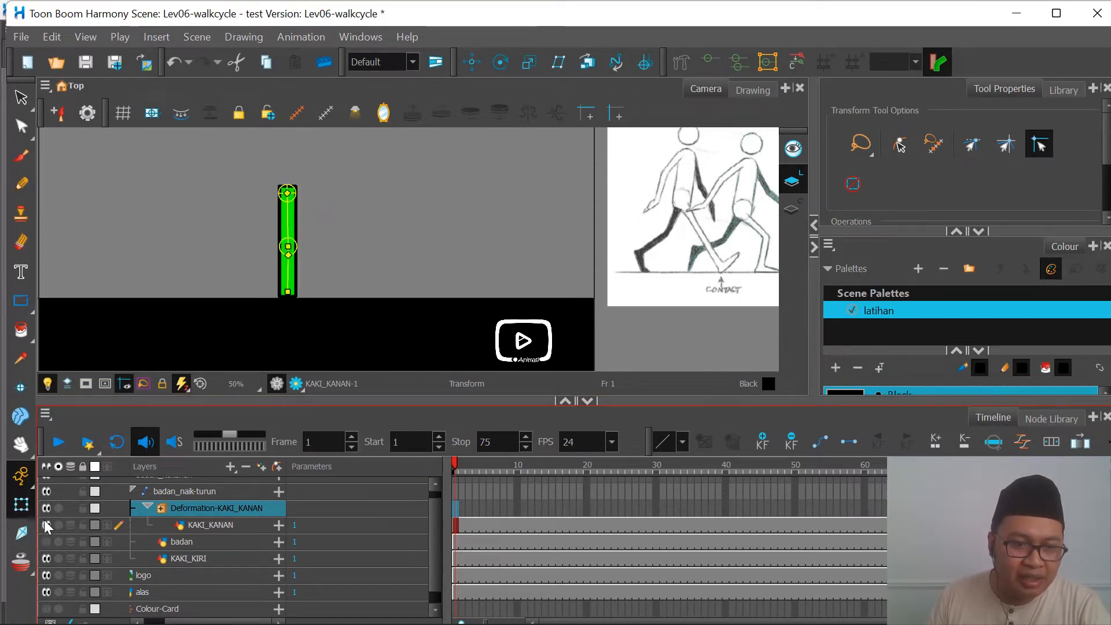
left_click(147, 507)
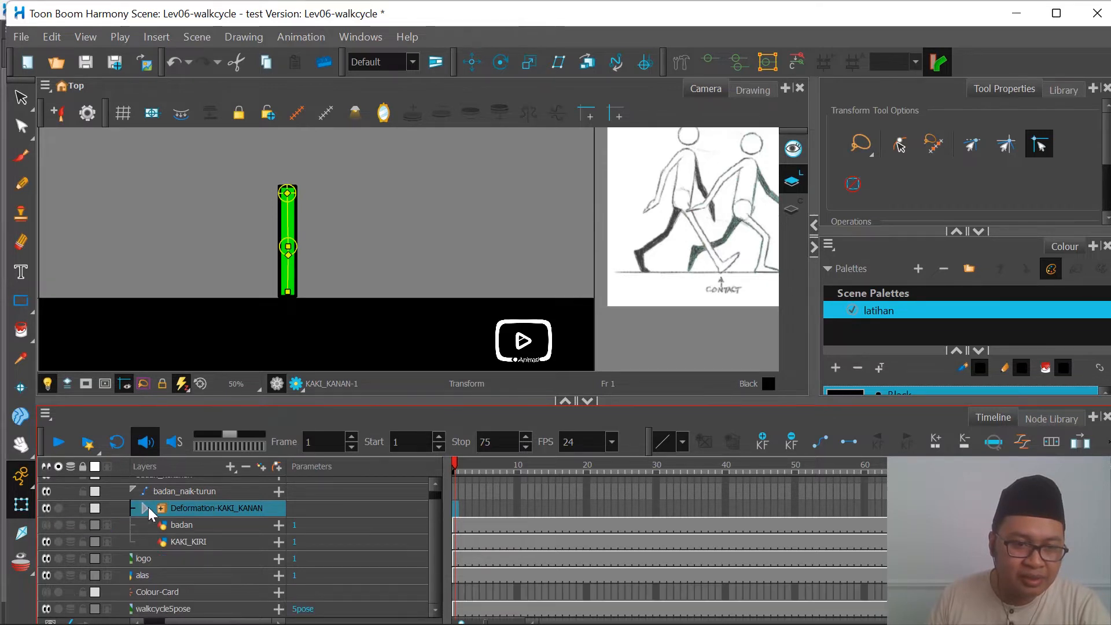
left_click(47, 509)
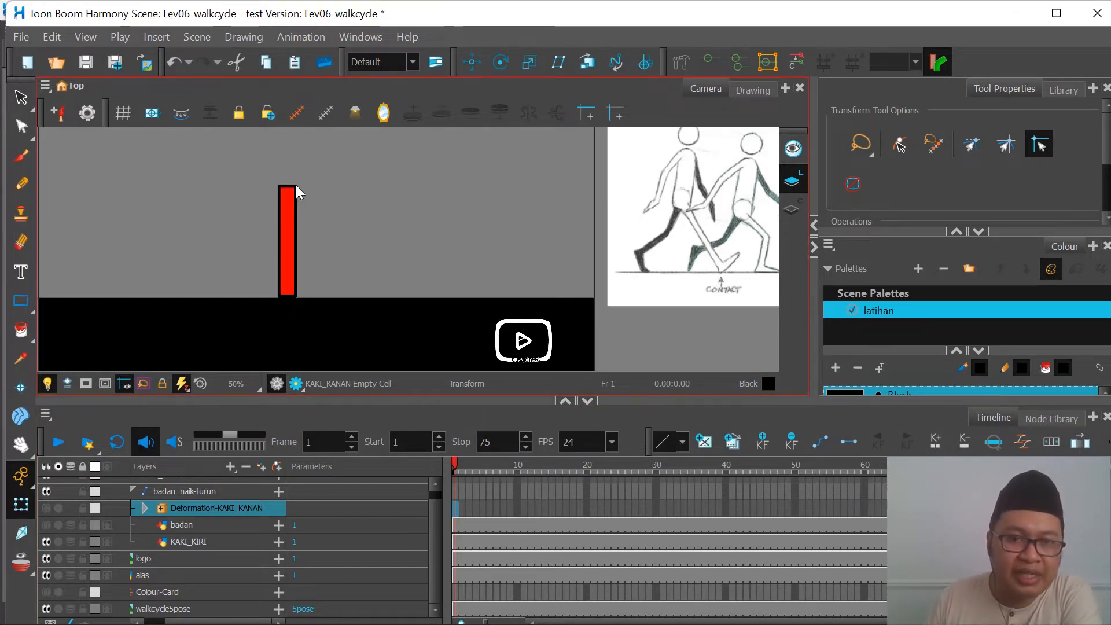
Step: Rig the KAKI_KIRI drawing with a two-bone deformation chain running from the hip through the knee to the foot
left_click(682, 62)
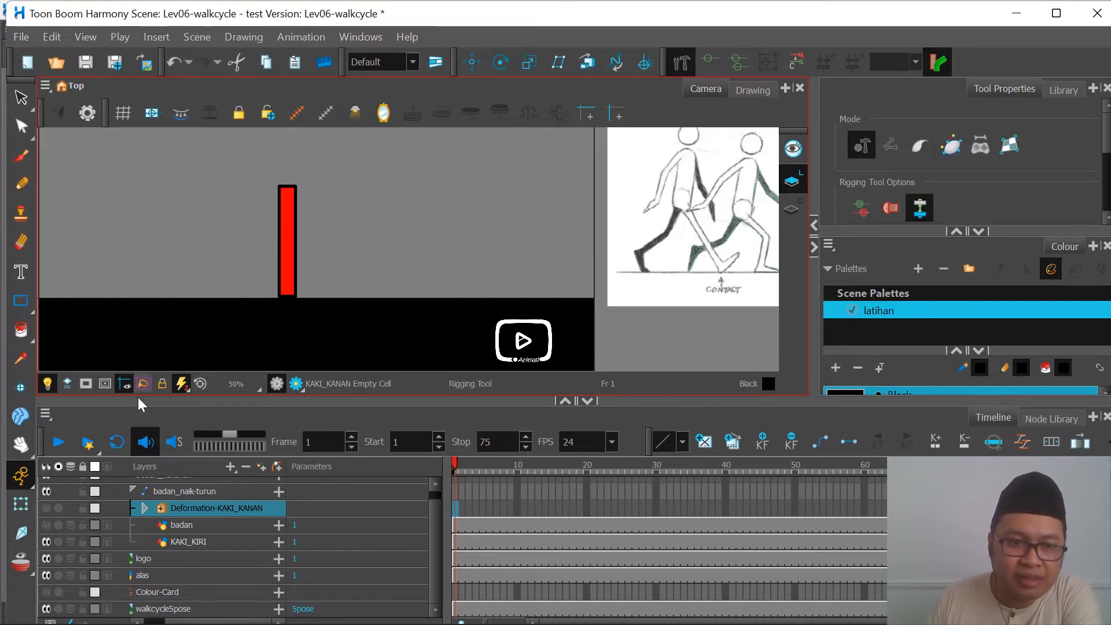
left_click(187, 539)
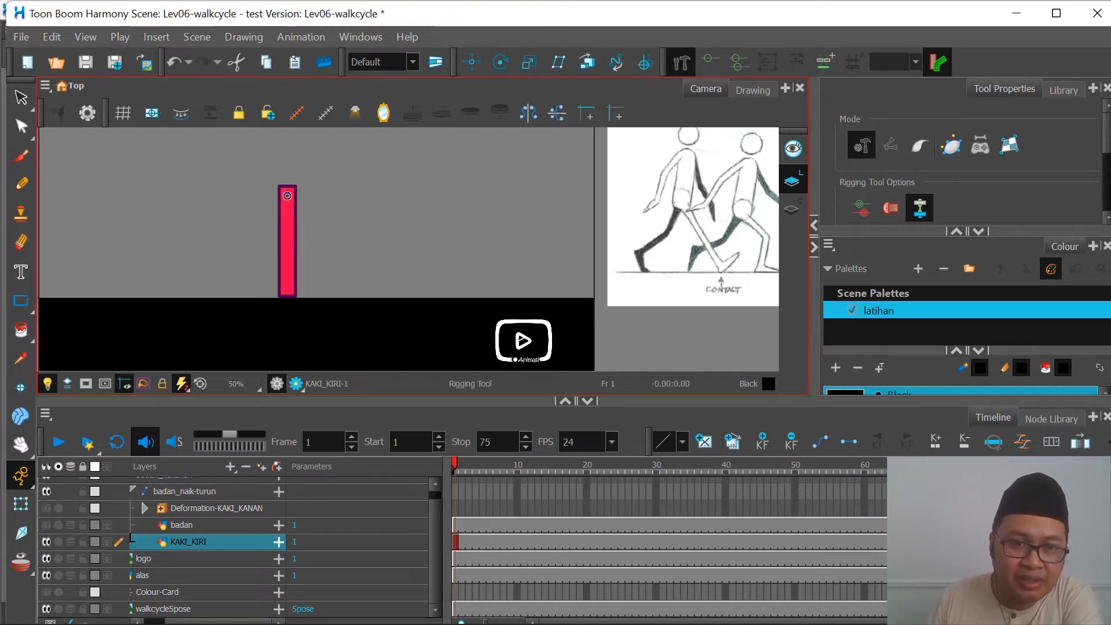
left_click(287, 195)
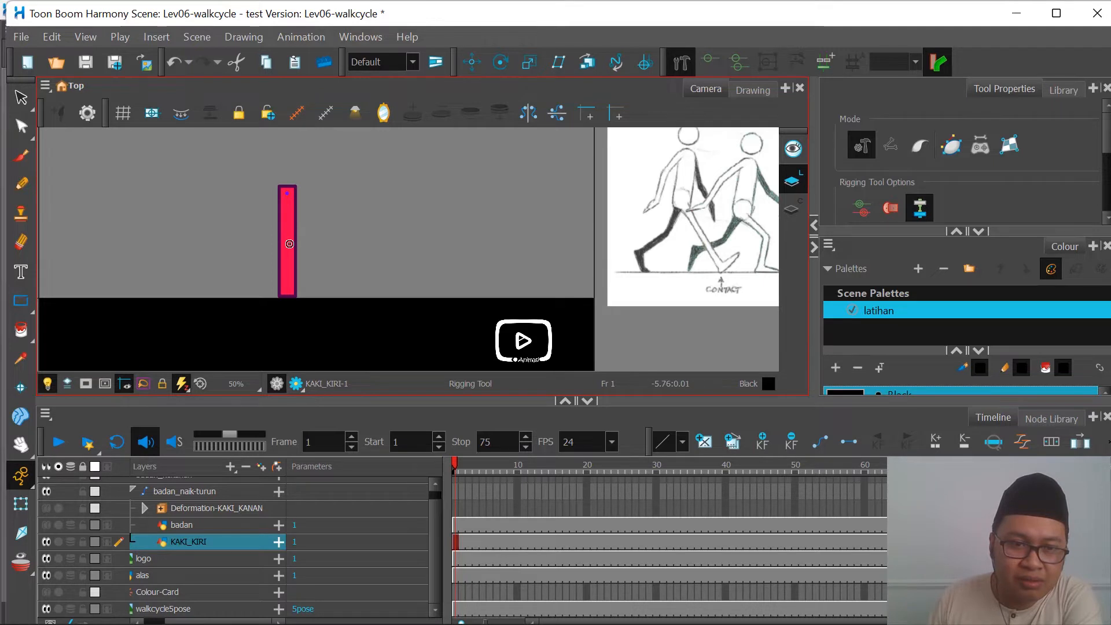
left_click(288, 249)
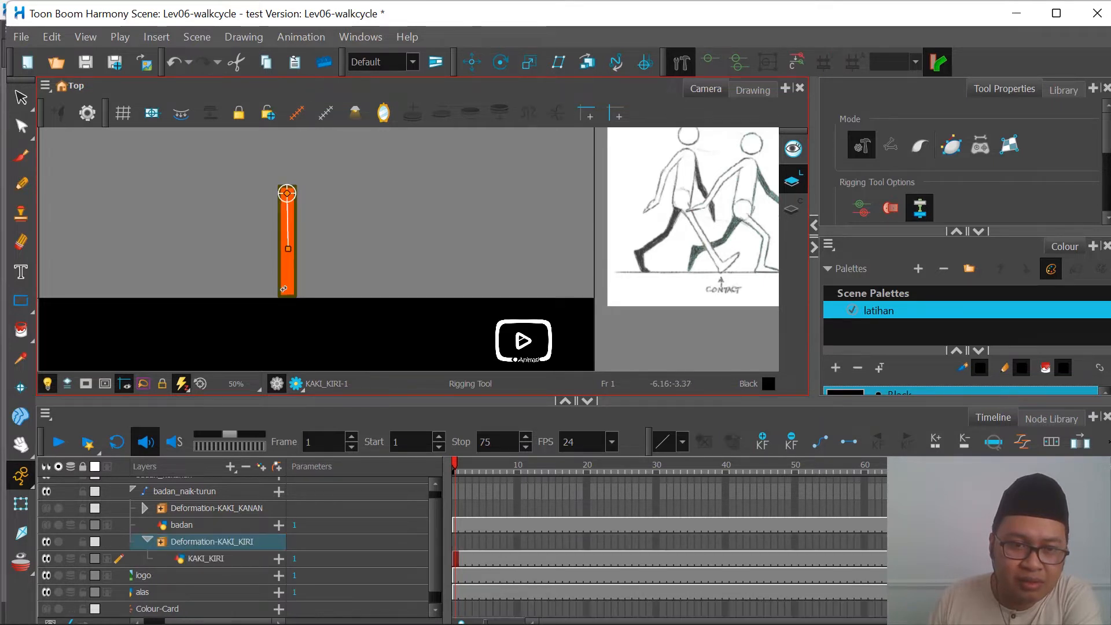
left_click(288, 292)
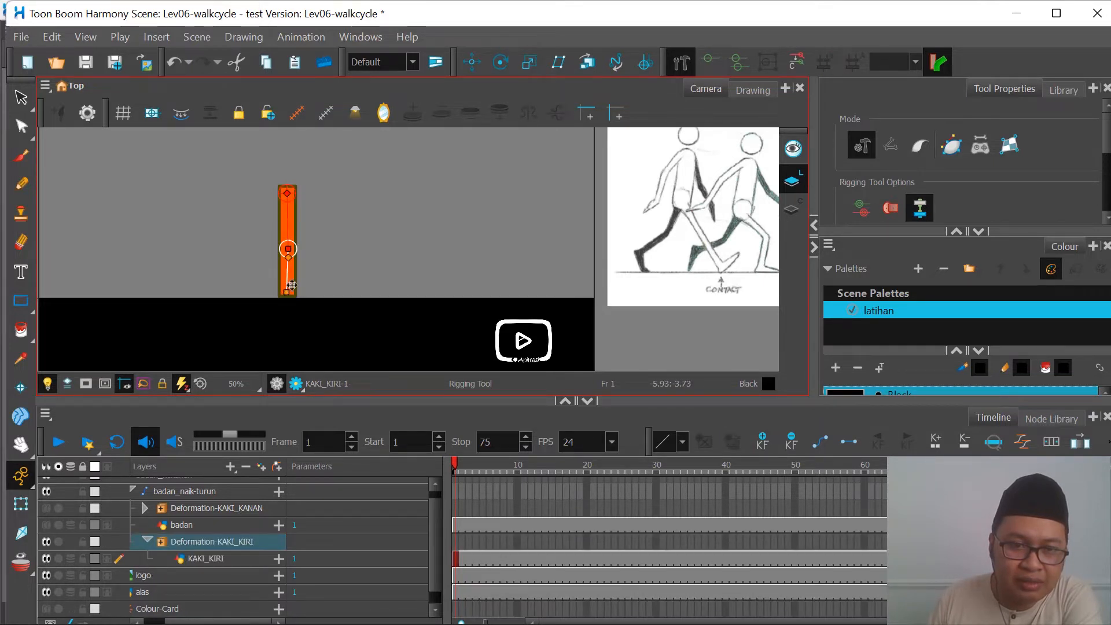
Step: Shift the red leg's knee joint slightly backward and line up the lower bone's end point vertically beneath it
scroll(291, 277, "up", 1)
scroll(291, 276, "up", 2)
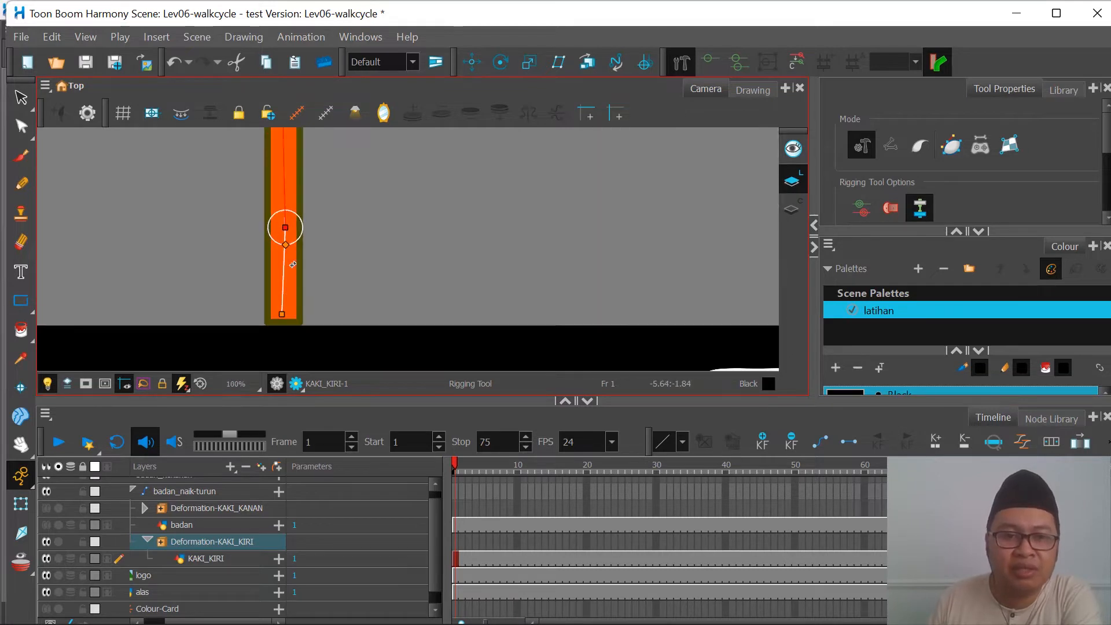
scroll(293, 264, "down", 1)
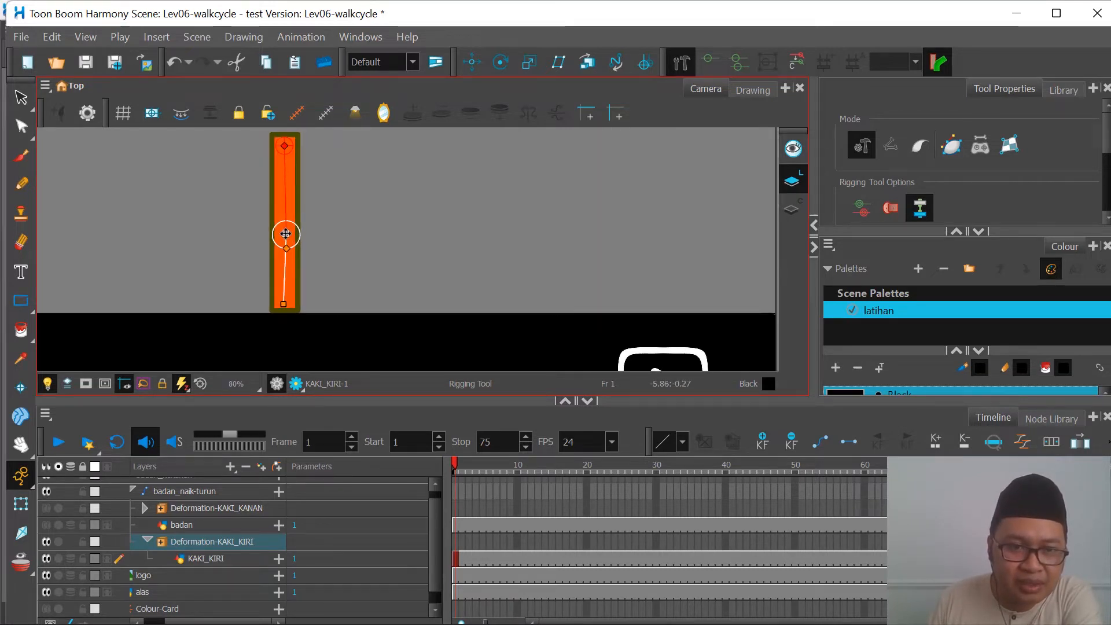
left_click_drag(286, 233, 282, 234)
left_click_drag(276, 304, 281, 304)
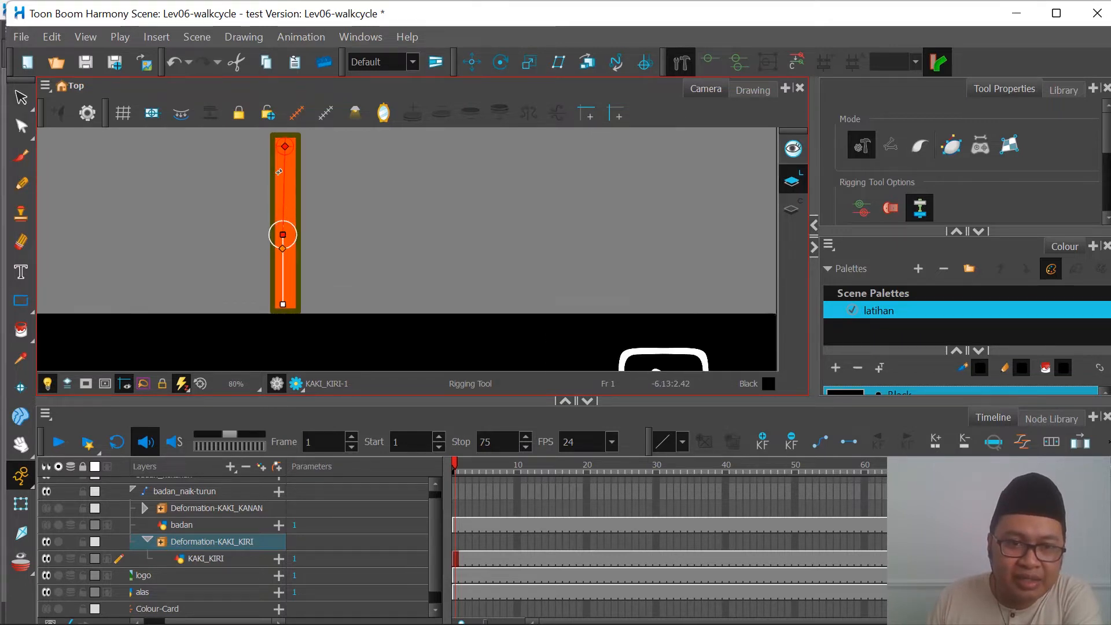
Step: Enlarge the red leg's knee bend radius beyond the leg's width, then try rotating the lower bone and undo that rotation
scroll(280, 183, "down", 1)
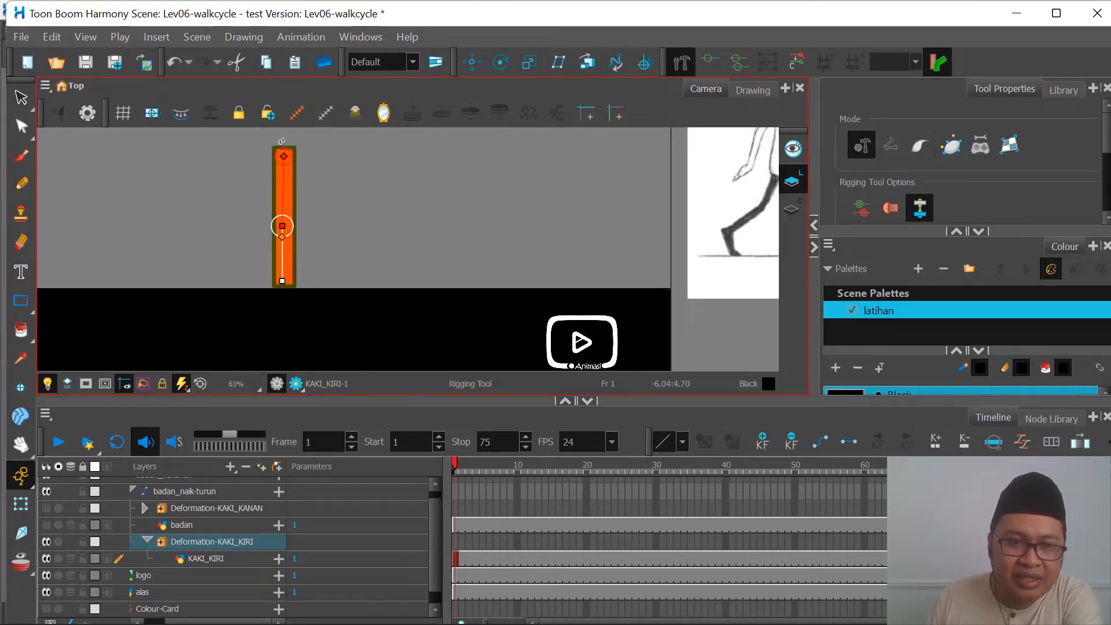
scroll(281, 142, "up", 1)
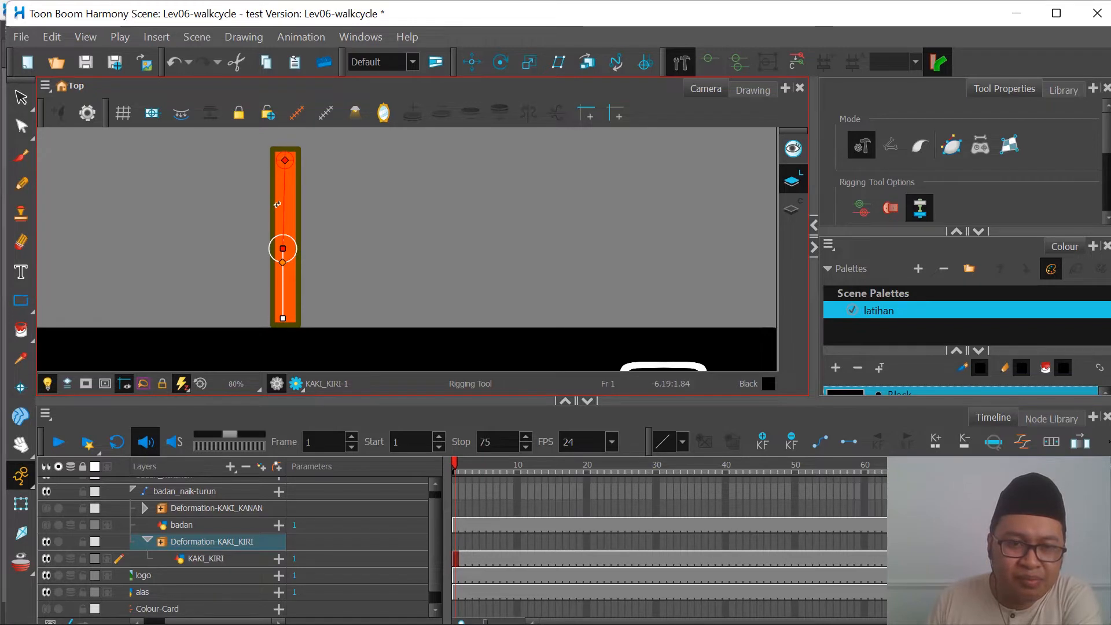
scroll(277, 205, "down", 1)
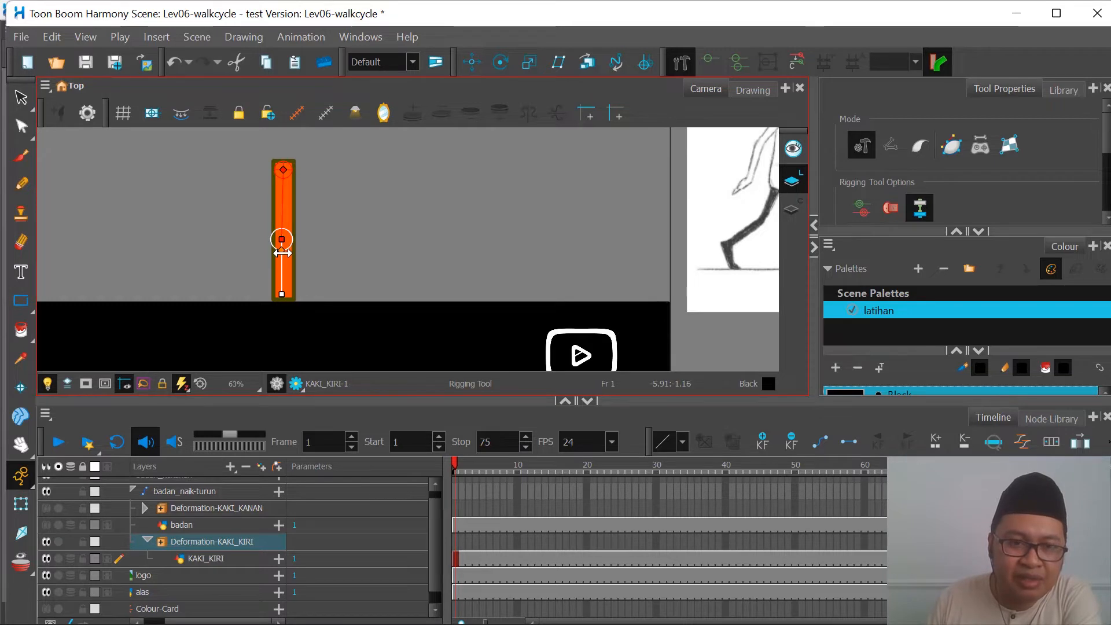
left_click_drag(282, 252, 300, 275)
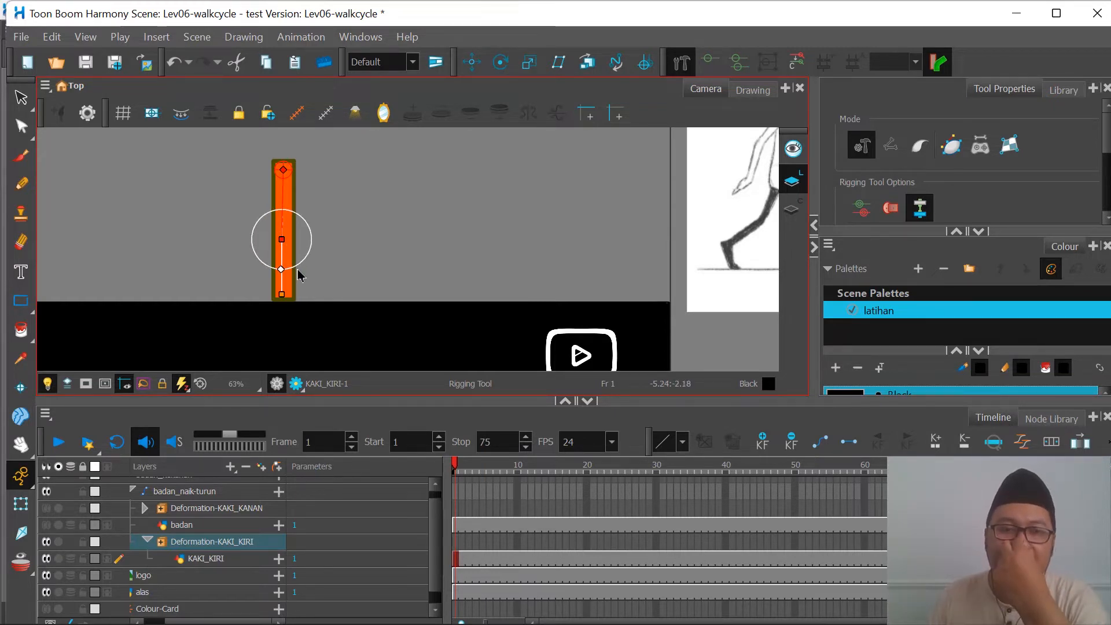
left_click_drag(300, 276, 304, 279)
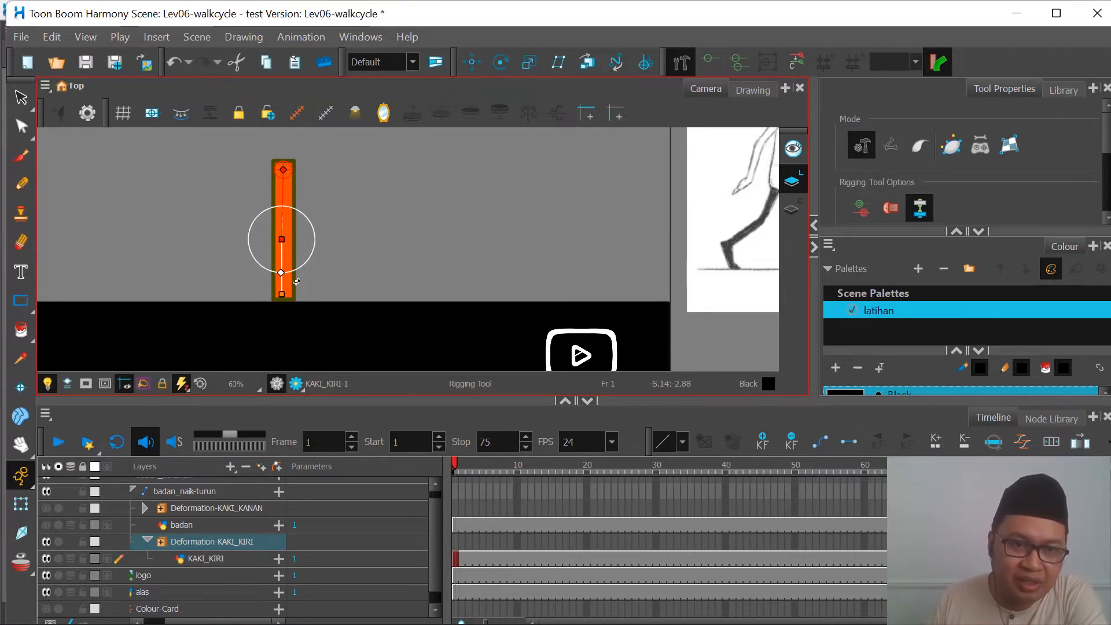
left_click_drag(280, 284, 328, 257)
key("ctrl+z")
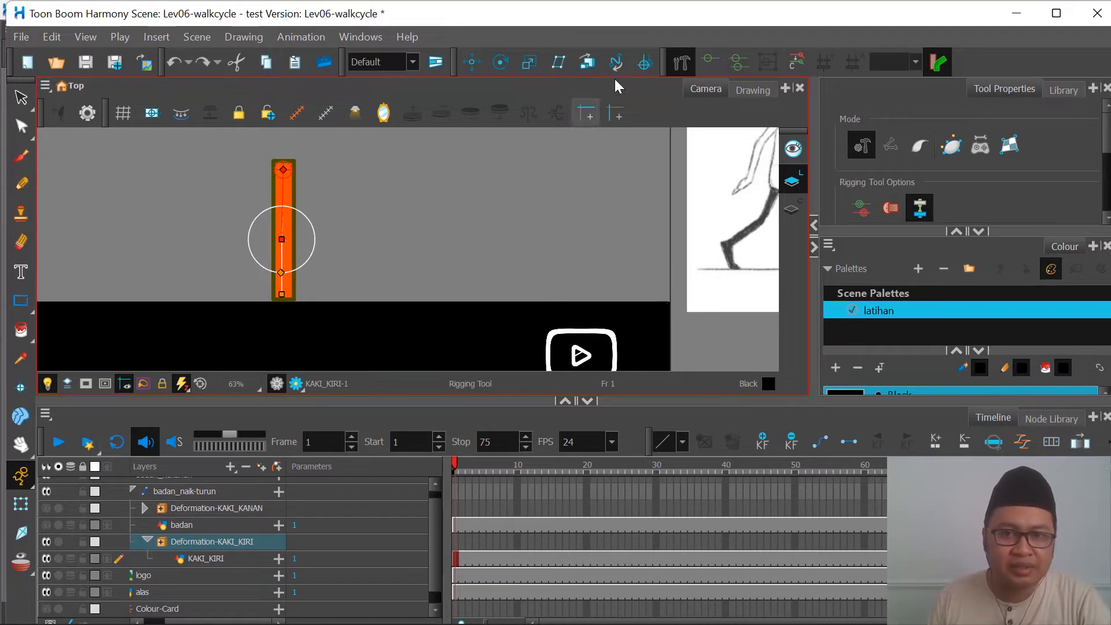
Step: Switch to the Transform tool, bend the red lower leg forward to test the wide knee radius, and undo the bend
left_click(21, 504)
left_click(283, 246)
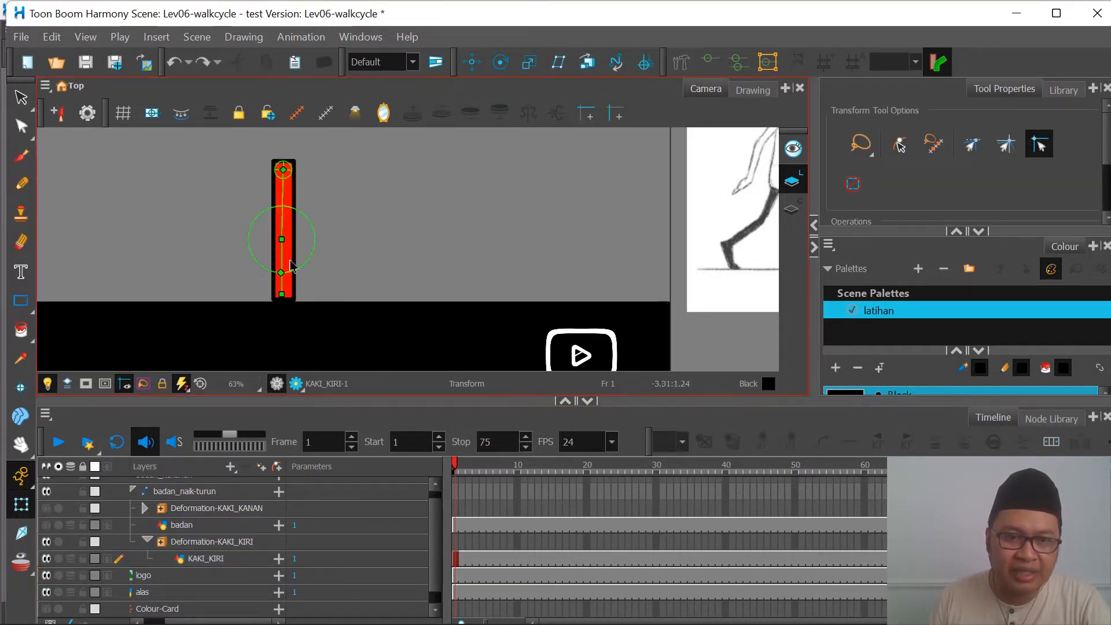
left_click_drag(281, 264, 351, 223)
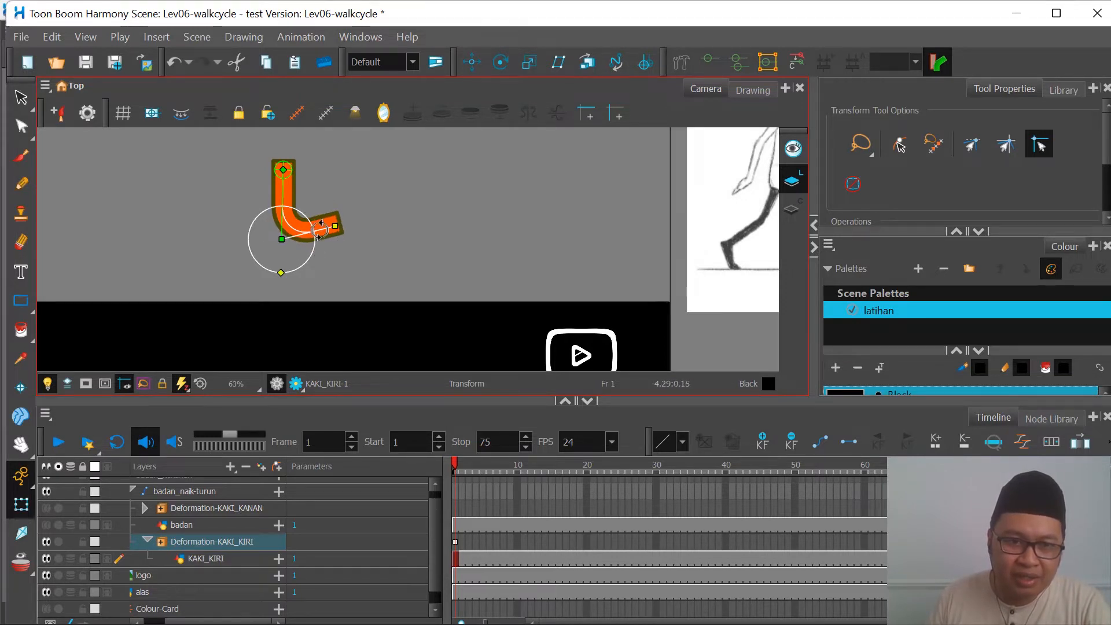
left_click_drag(318, 272, 357, 224)
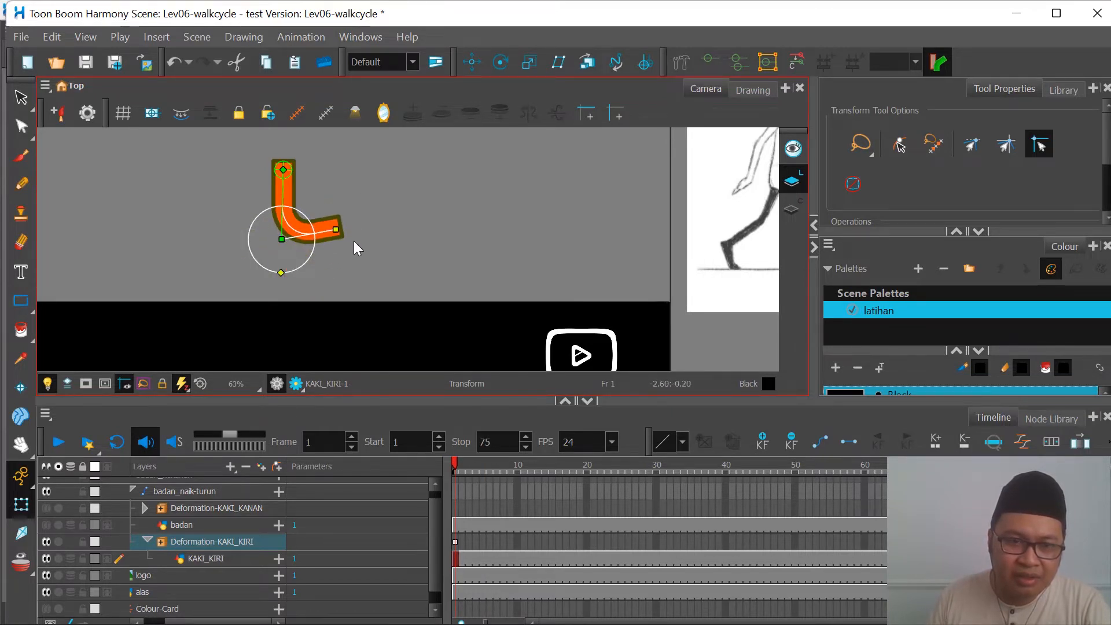
key("ctrl+z")
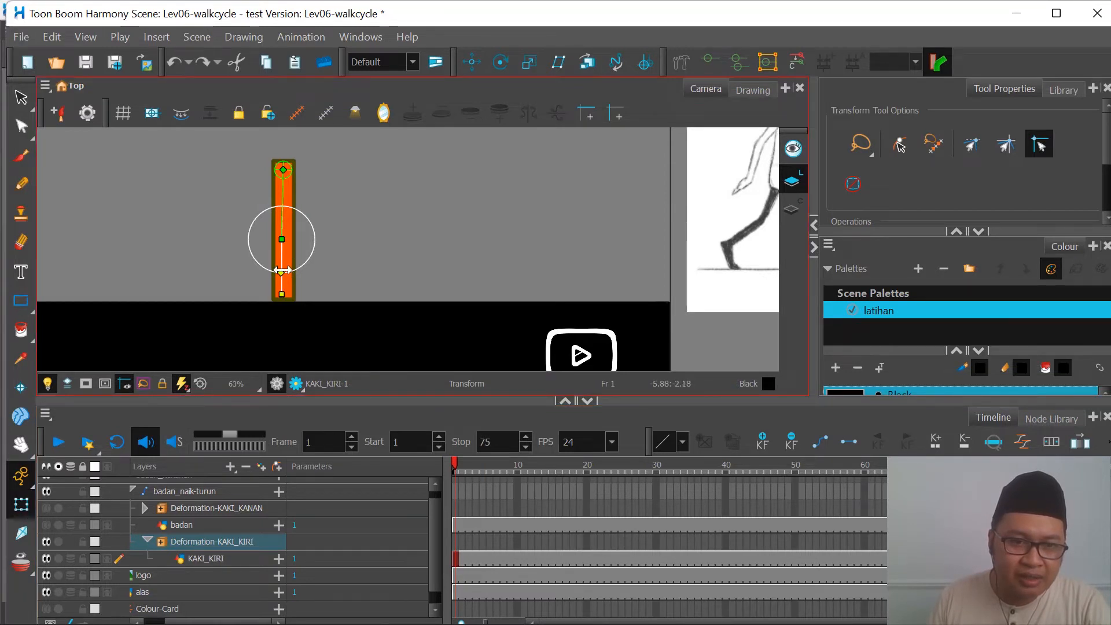
Step: Shrink the red leg's knee bend radius to the leg's width and swing the lower leg forward and back, undoing the last adjustment
left_click_drag(285, 255, 241, 264)
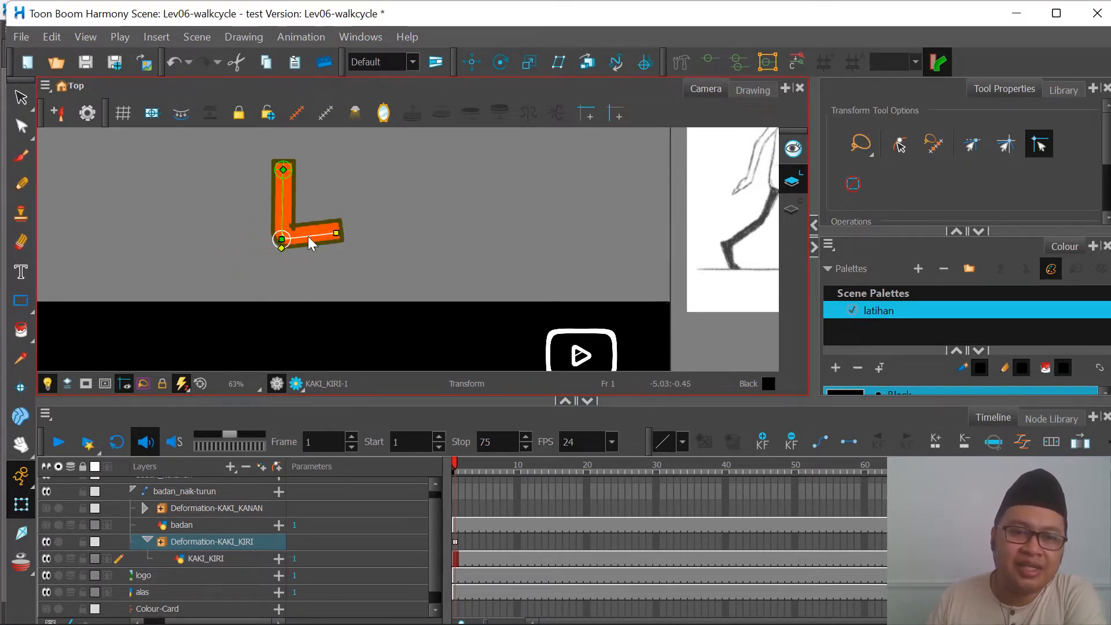
left_click_drag(308, 237, 278, 281)
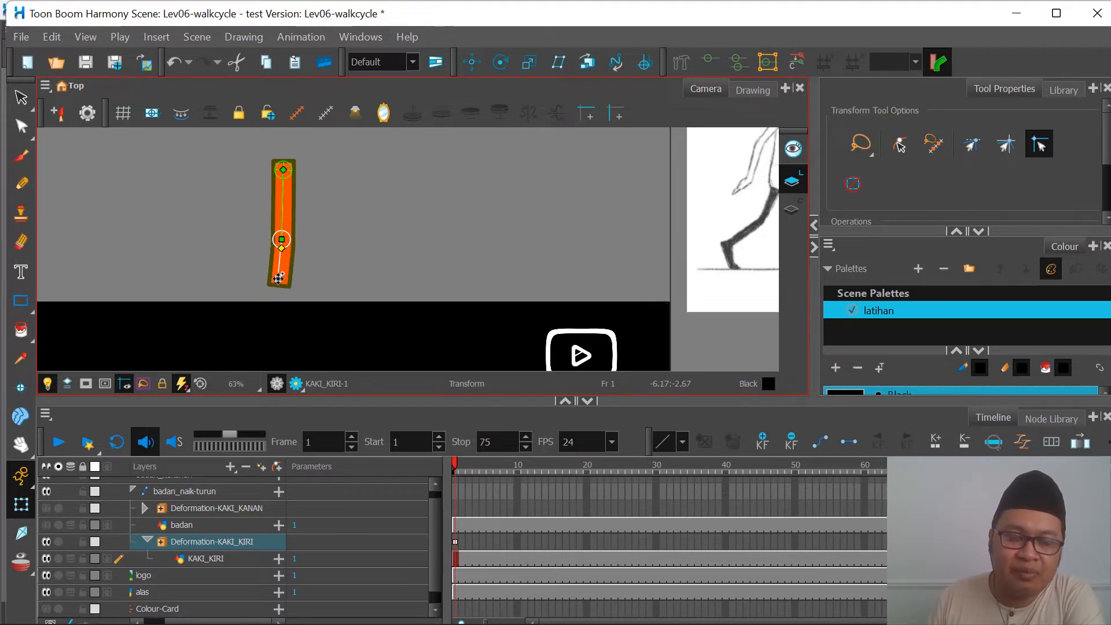
key("ctrl+z")
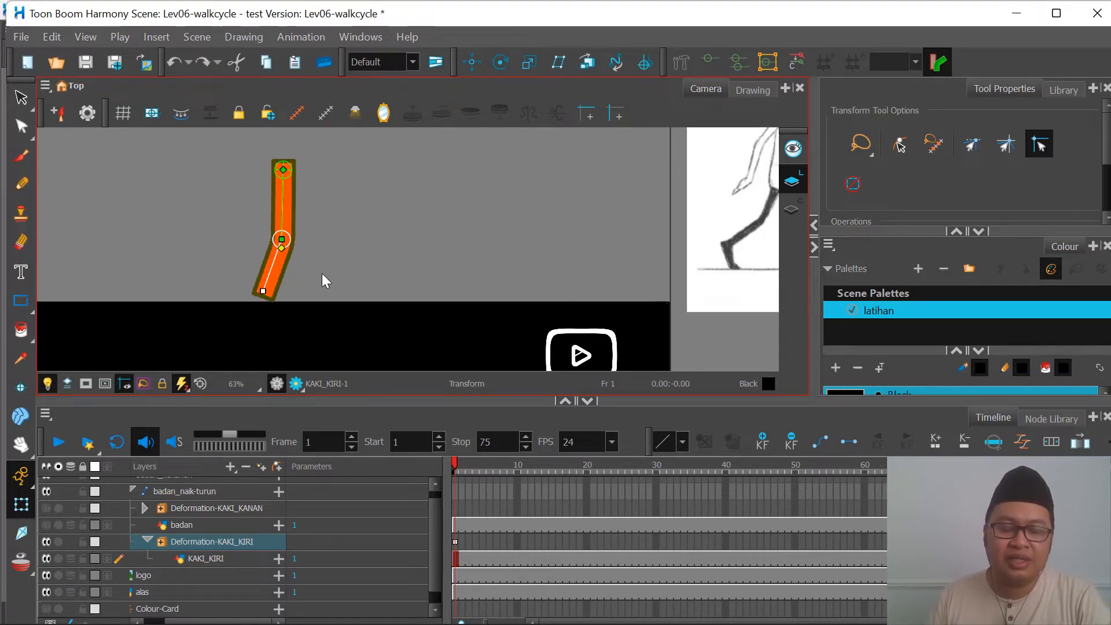
Step: Straighten the red leg by moving the lower bone's end point beneath the knee, then try shortening the bone and undo it
scroll(245, 202, "up", 1)
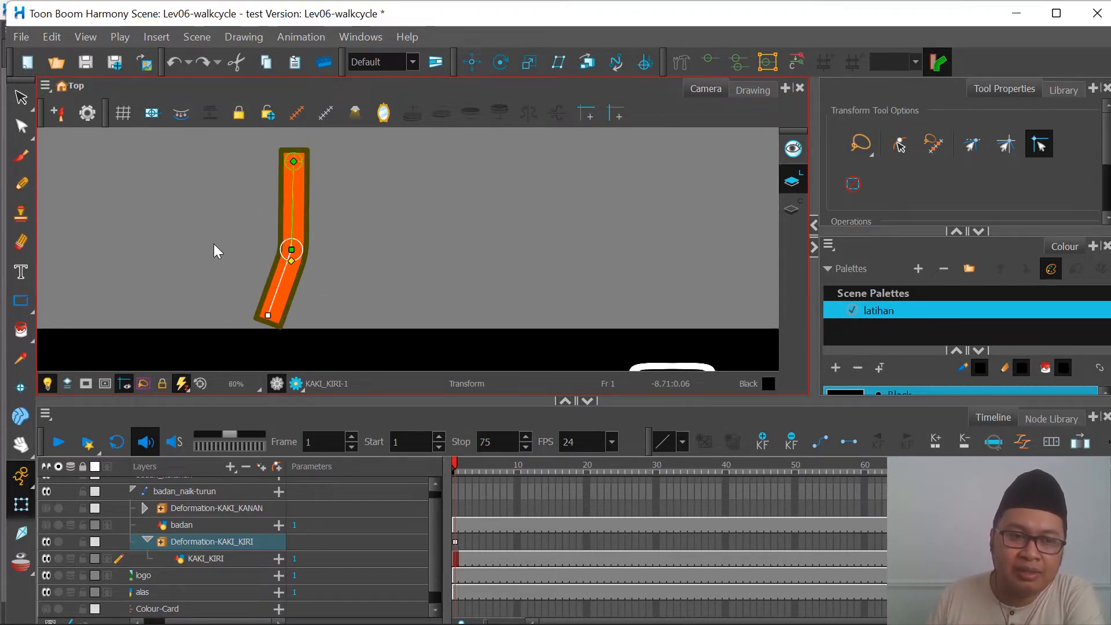
mouse_move(308, 623)
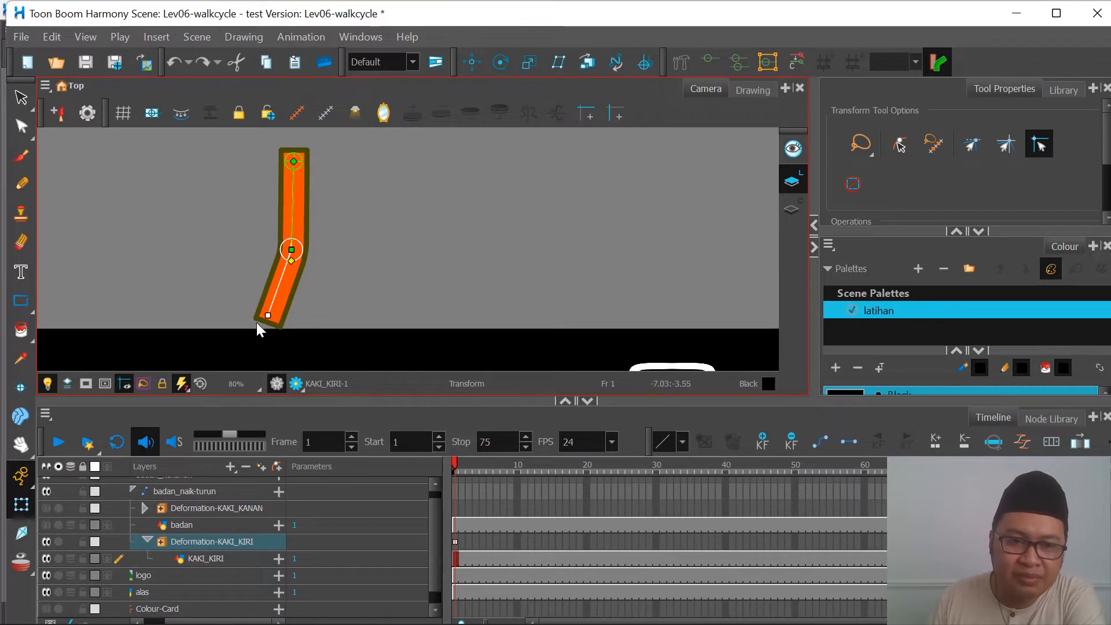
left_click_drag(256, 305, 291, 327)
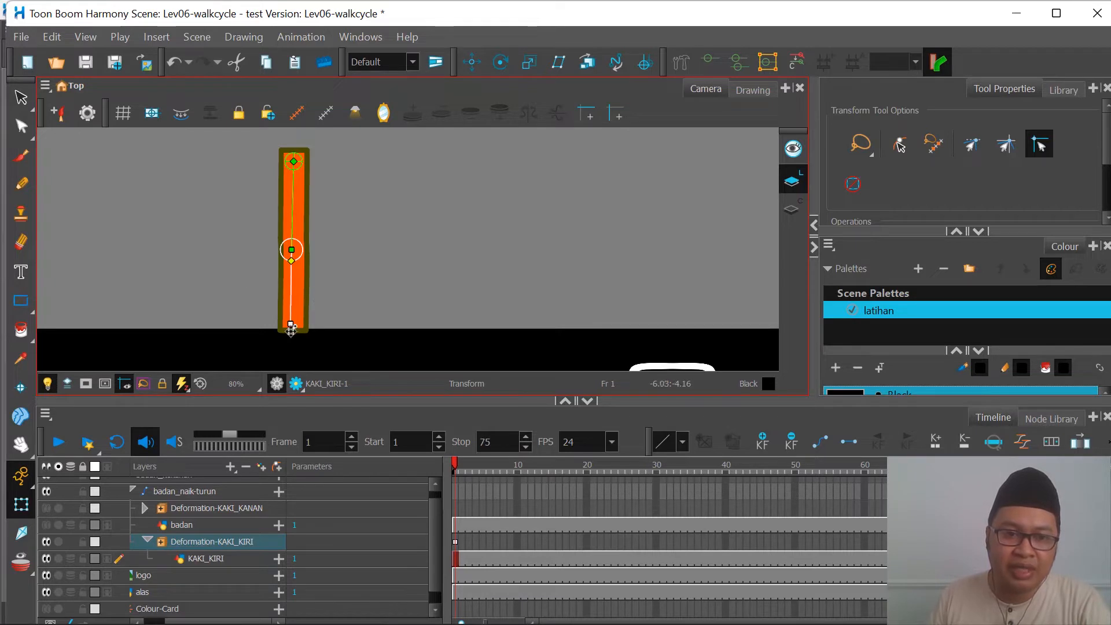
mouse_move(294, 328)
left_mouse_down()
mouse_move(315, 342)
mouse_move(303, 313)
left_mouse_up()
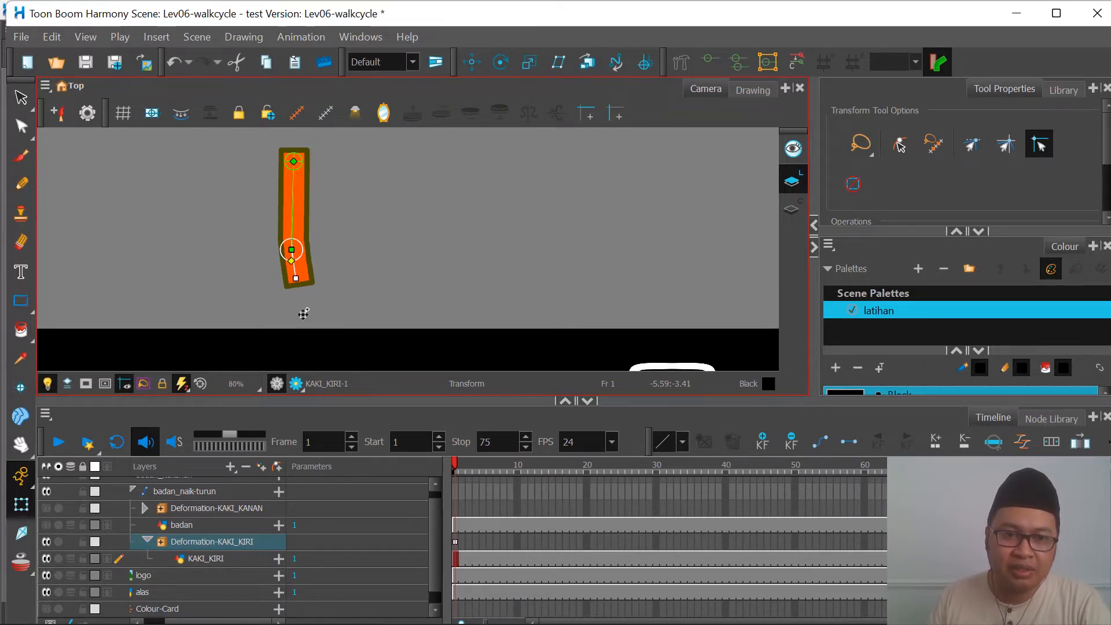
key("ctrl+z")
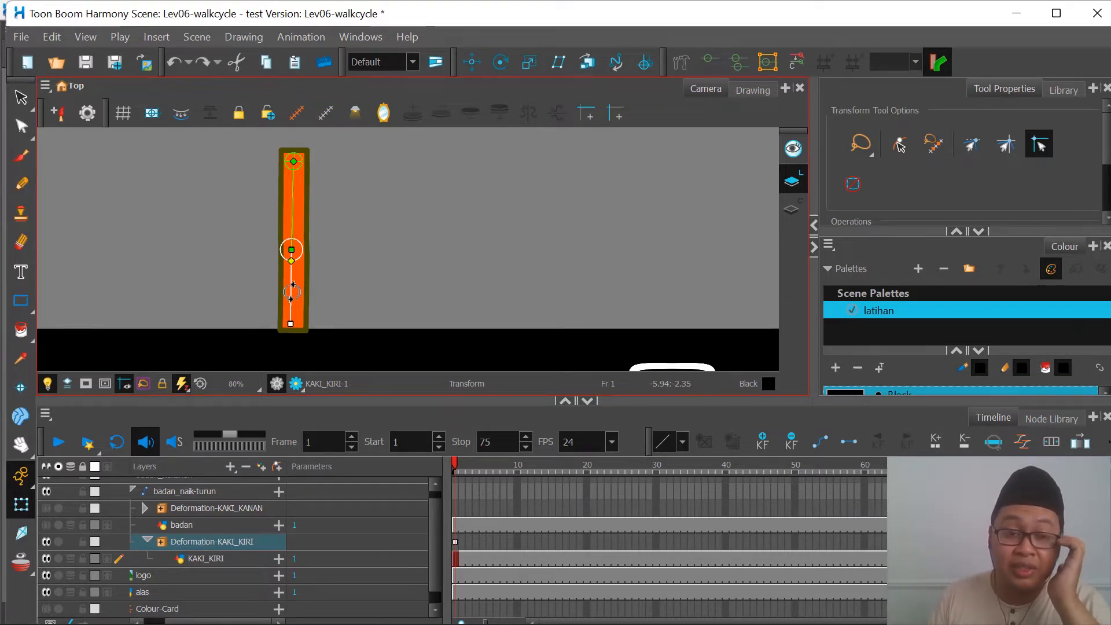
Step: Bend the red leg's lower bone back at the knee and swing the upper bone backward
left_click_drag(291, 292, 266, 276)
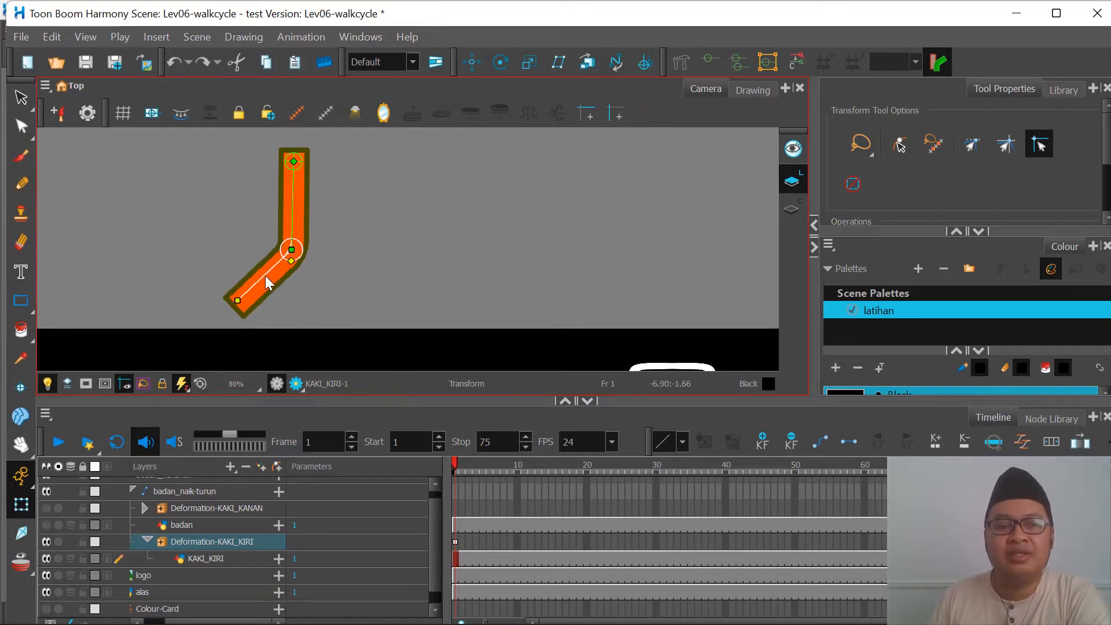
left_click_drag(291, 209, 255, 217)
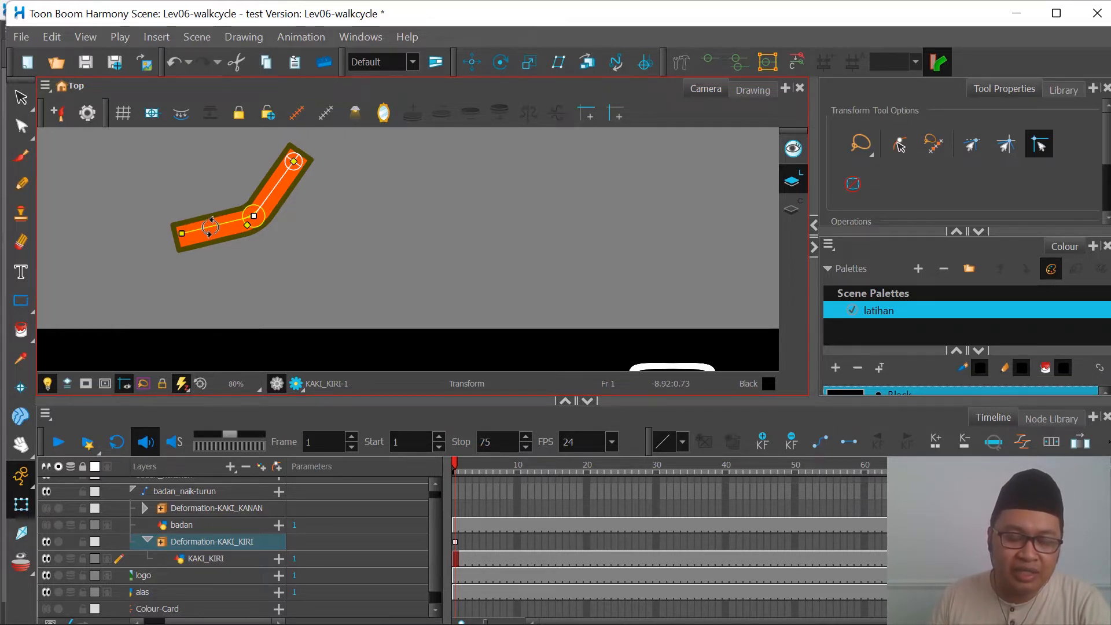
Step: Try another rotation of the red leg and undo its bends back to the straight pose
left_click_drag(210, 227, 229, 248)
key("ctrl+z")
key("ctrl+z")
key("ctrl+z")
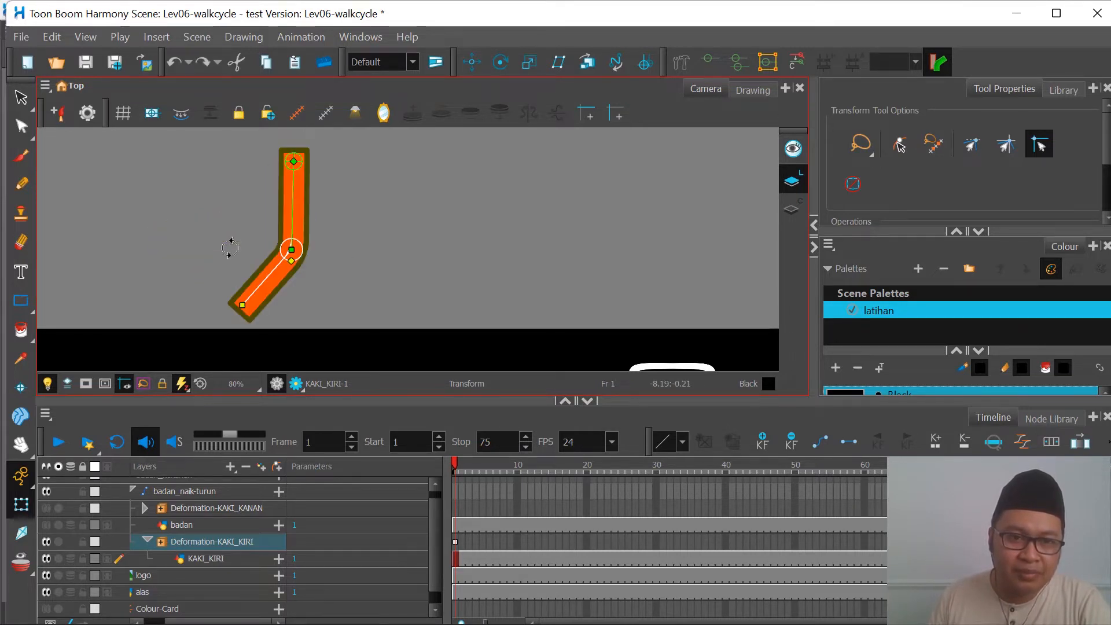
key("ctrl+z")
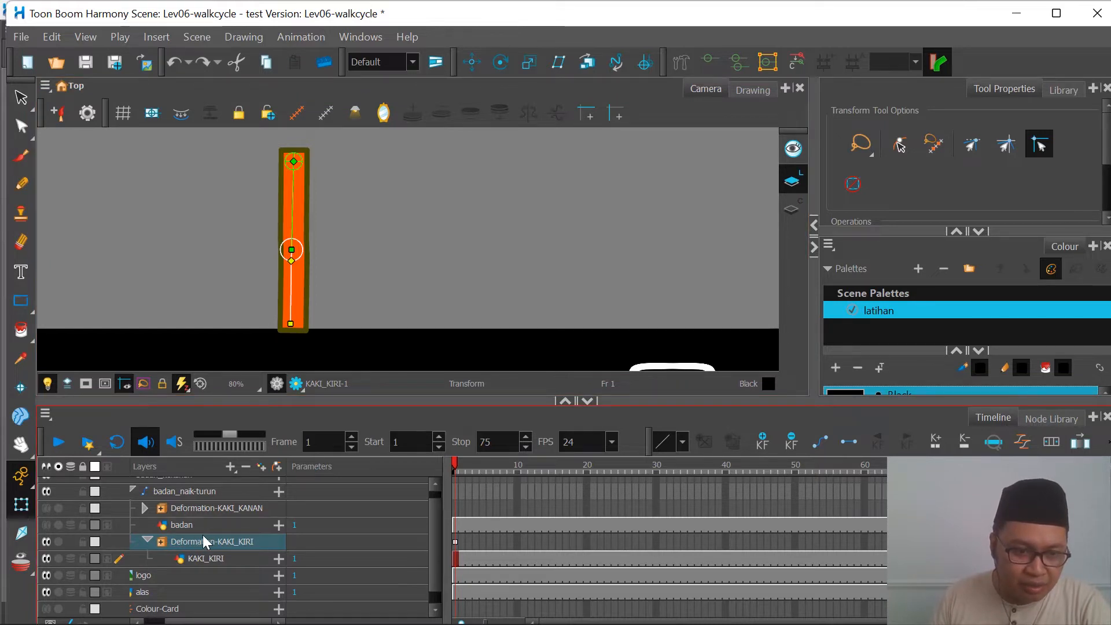
Step: Step back through the red leg's earlier edits to the shorter lower bone with the small knee radius, undoing a trial move of its end point
left_click(48, 508)
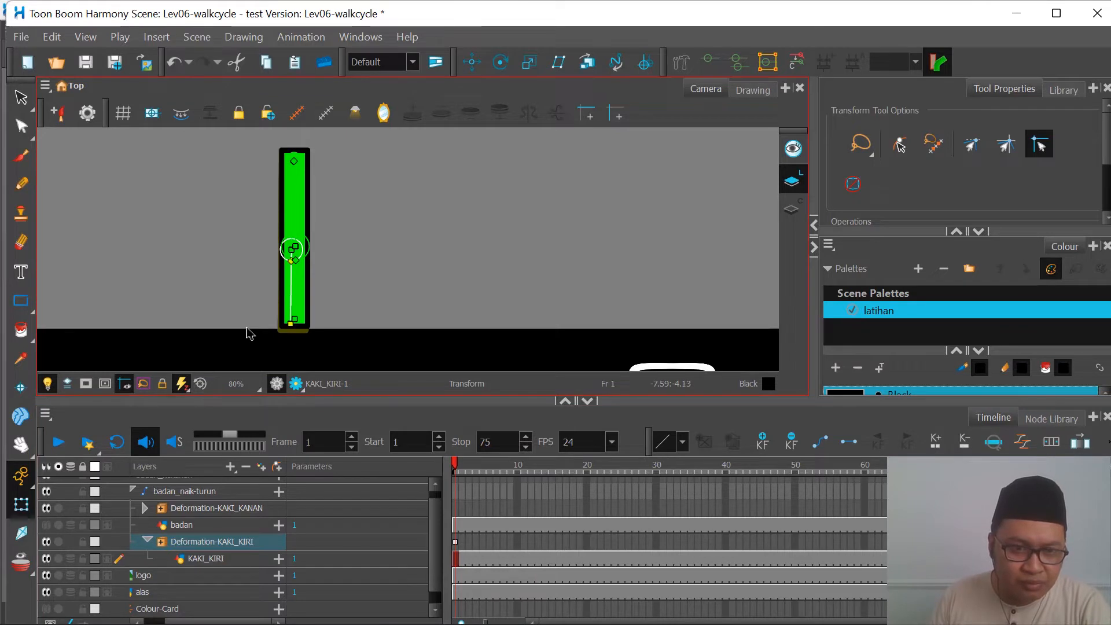
key("ctrl+z")
key("ctrl+z")
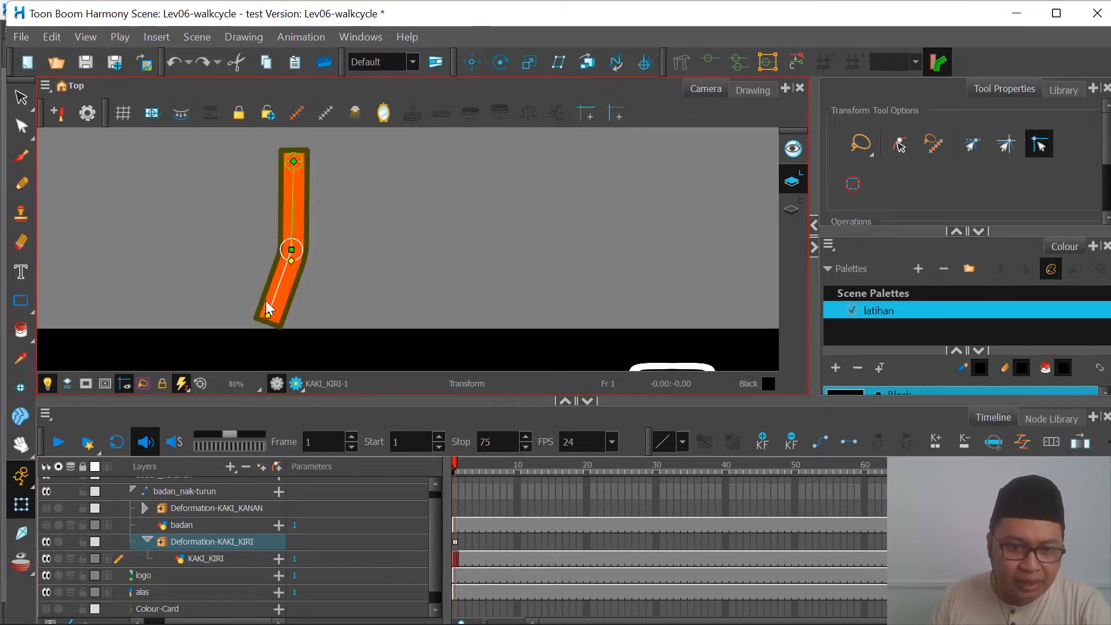
key("ctrl+shift+z")
key("ctrl+z")
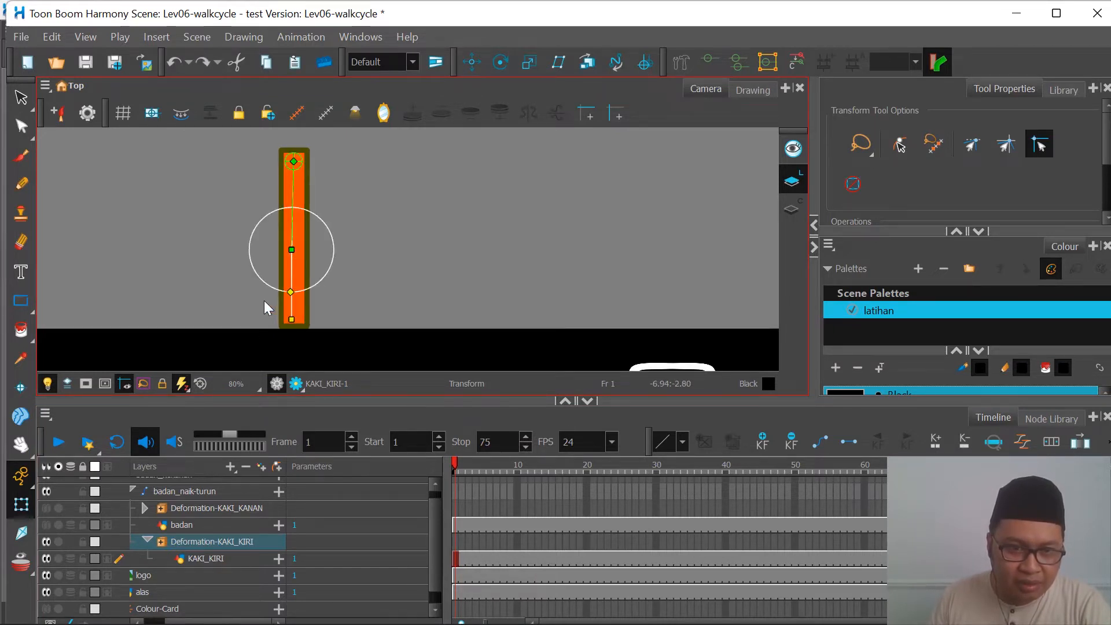
key("ctrl+z")
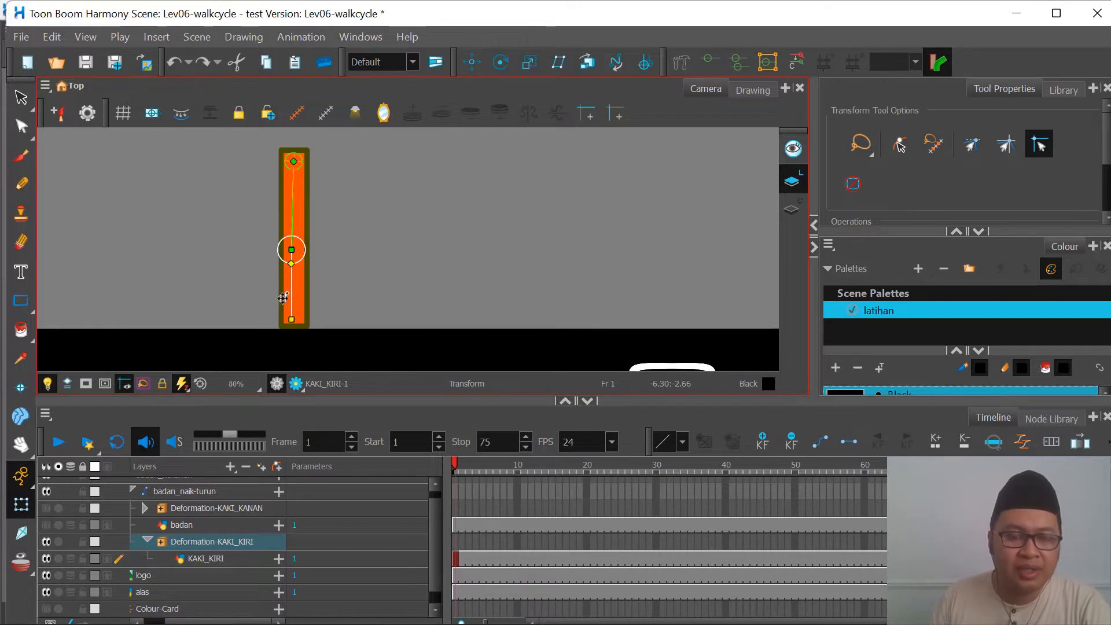
left_click_drag(284, 297, 282, 299)
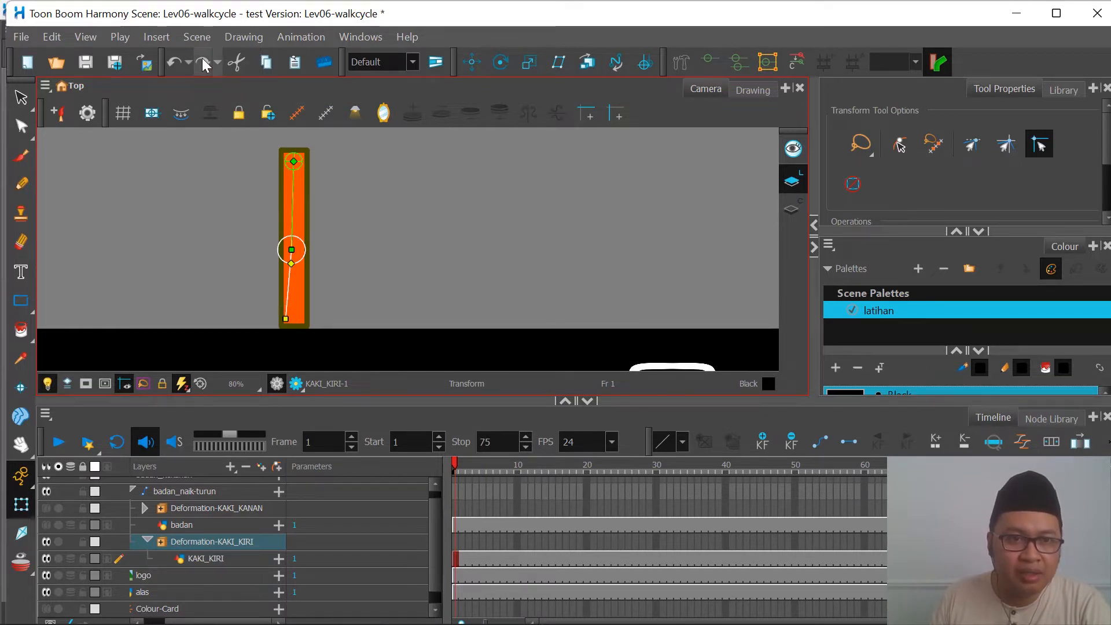
key("ctrl+z")
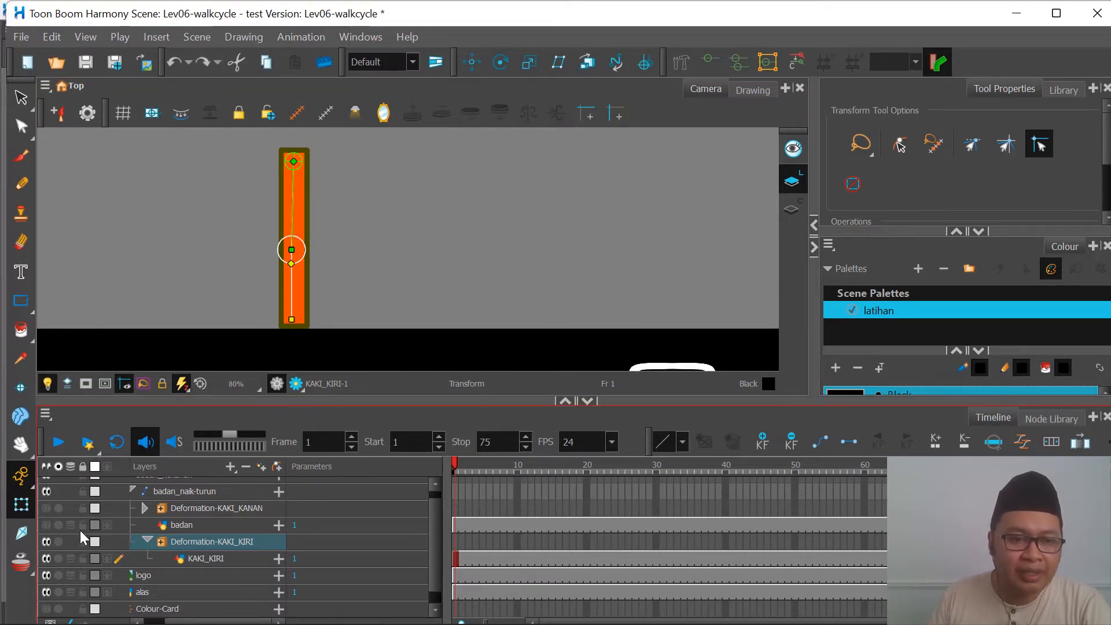
Step: Show the badan and Deformation-KAKI_KANAN layers again and clear the selection of the red leg's deformer
left_click(46, 525)
left_click(46, 508)
scroll(258, 275, "down", 2)
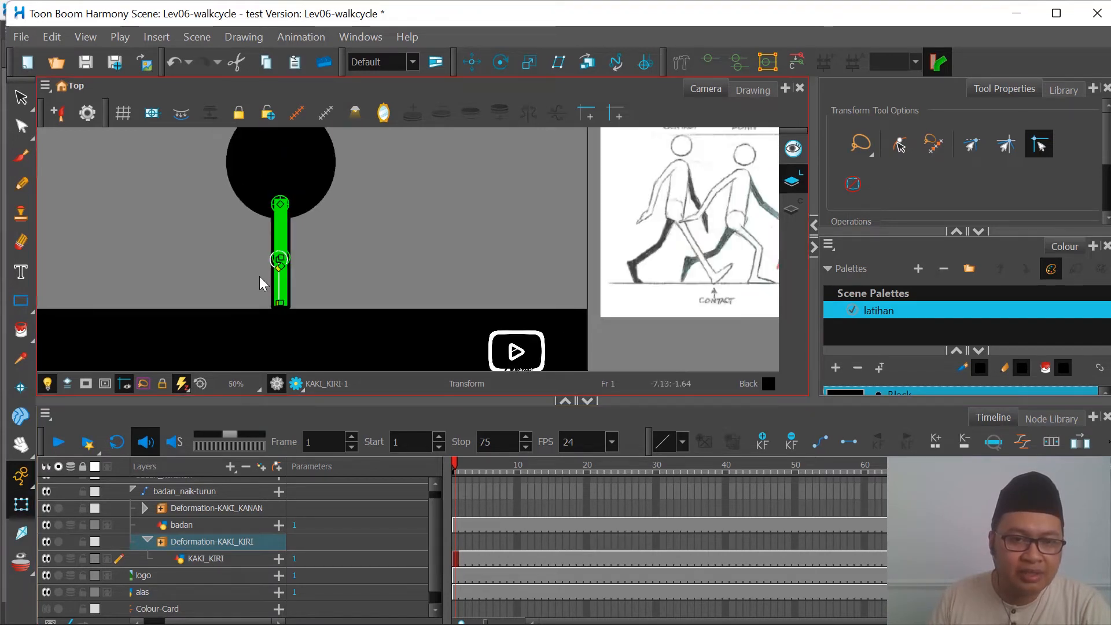
scroll(216, 256, "down", 1)
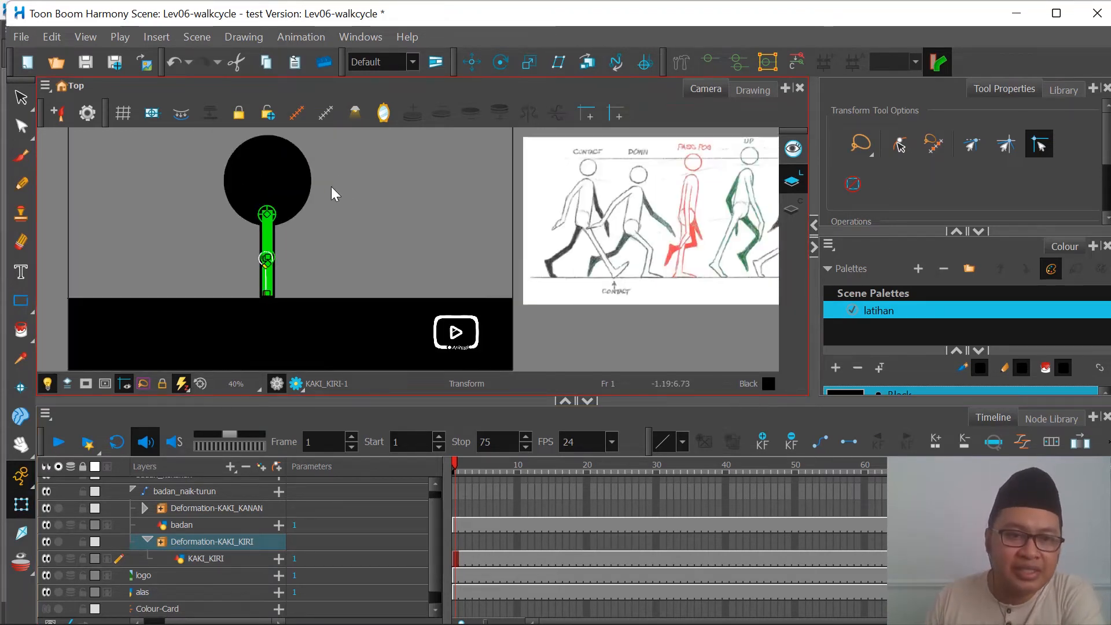
left_click(284, 262)
scroll(283, 264, "up", 3)
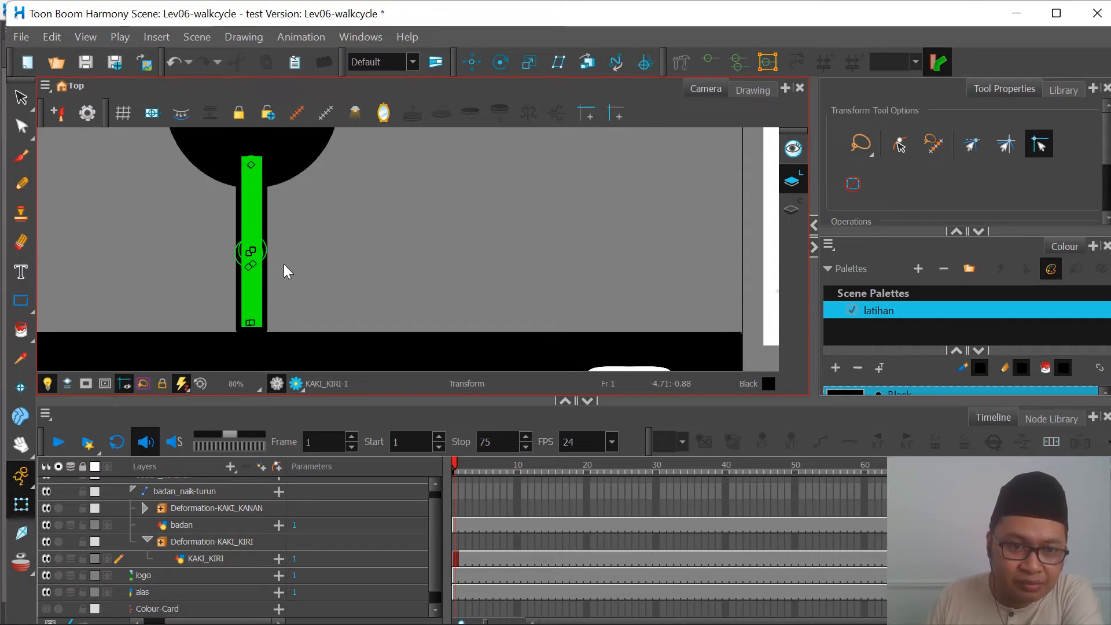
scroll(283, 264, "down", 4)
scroll(285, 184, "up", 1)
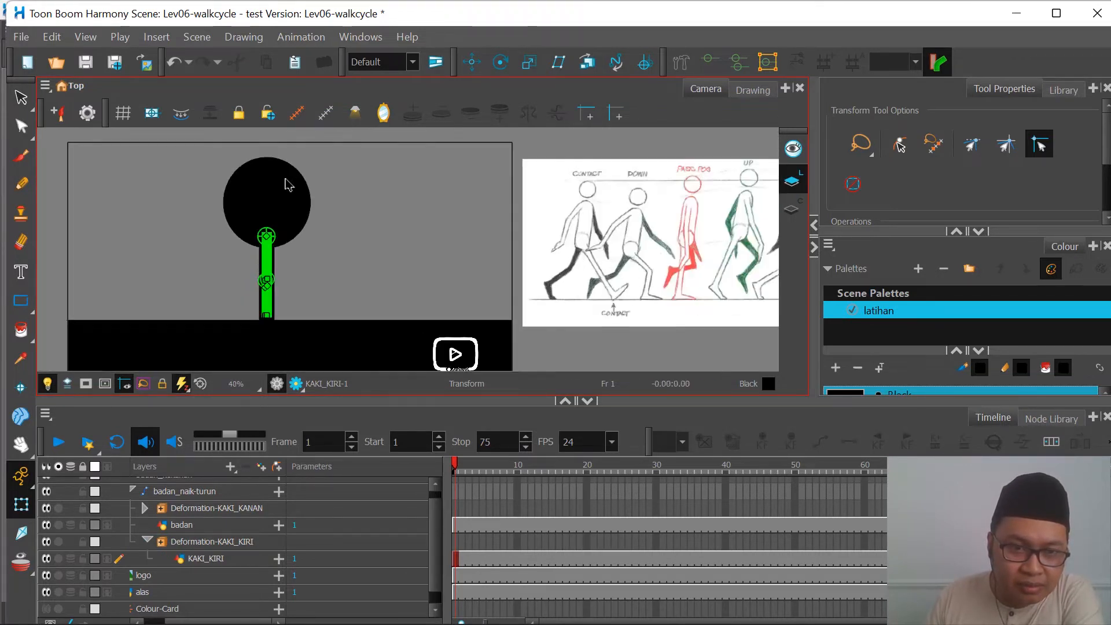
scroll(272, 306, "up", 3)
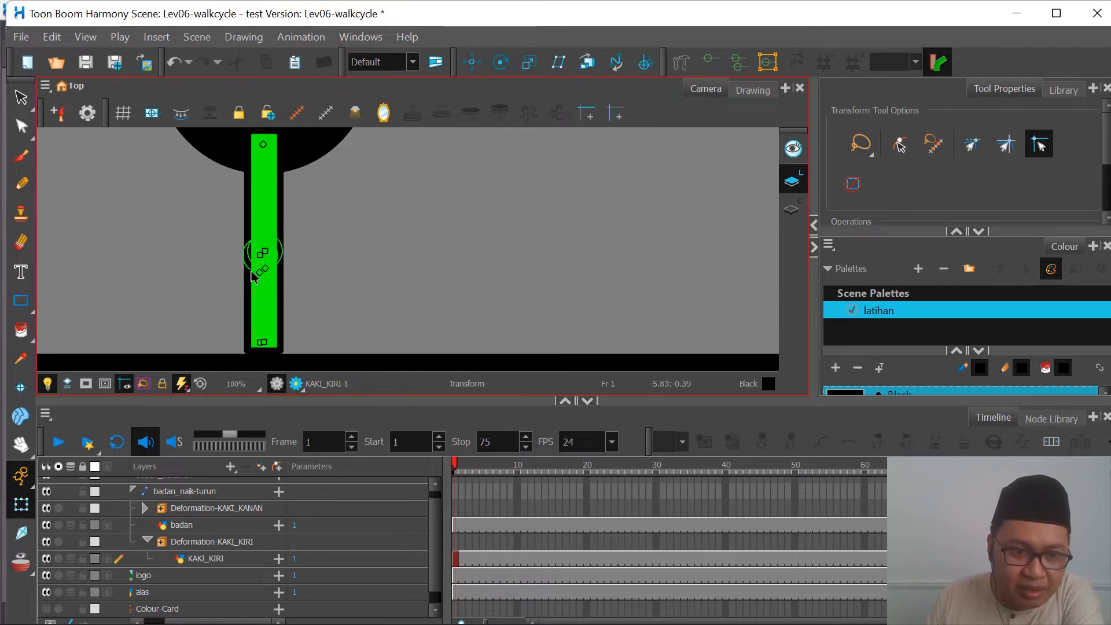
Step: With the Rigging tool, move the red leg's lower bone end point onto the green leg's matching end point
left_click(681, 64)
scroll(271, 264, "up", 4)
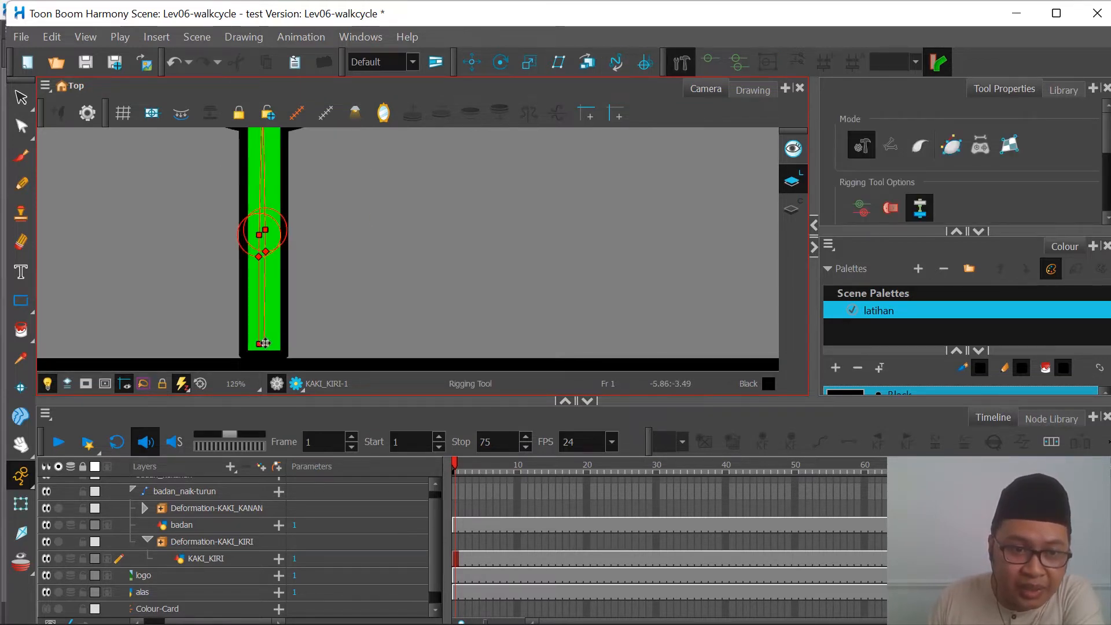
scroll(261, 328, "up", 1)
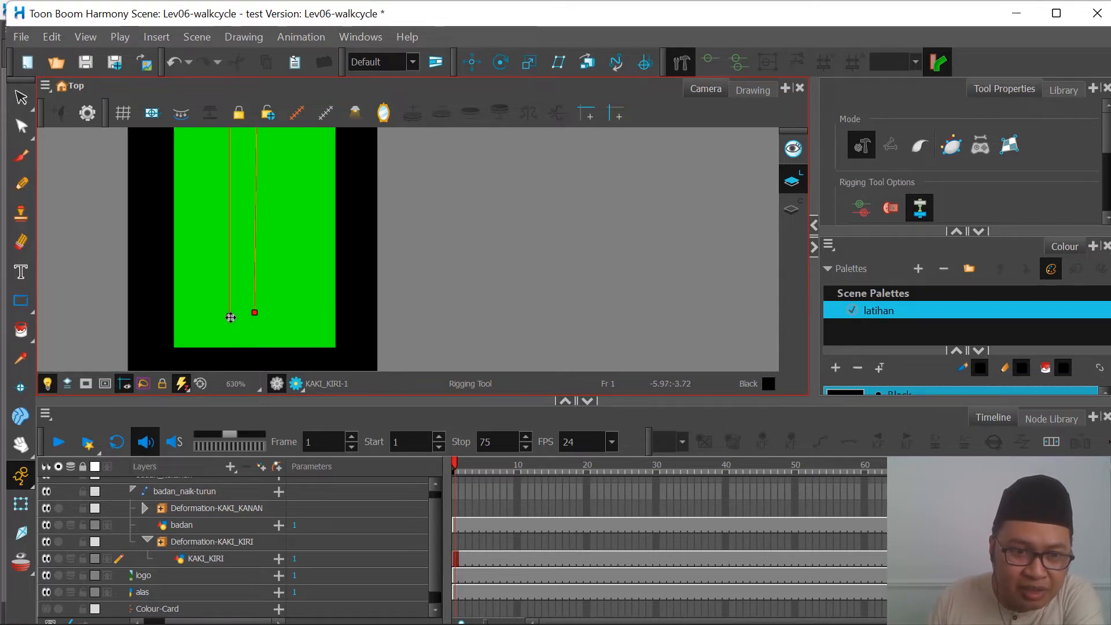
left_click(255, 313)
scroll(266, 344, "down", 5)
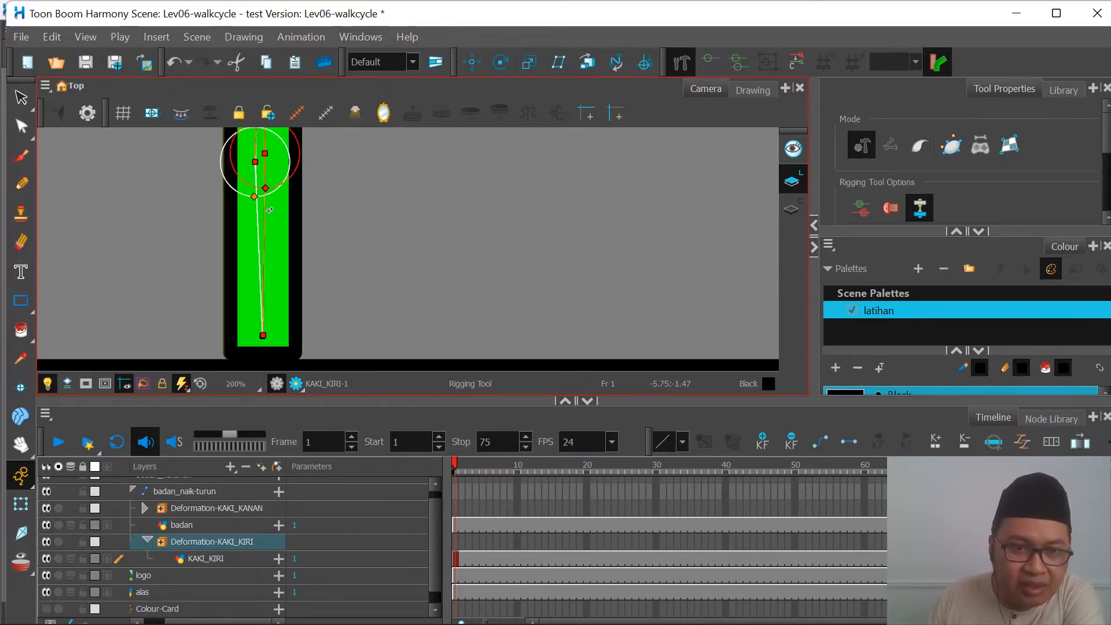
Step: Move the red leg's knee point onto the green leg's knee point and realign the lower bone's end point with the green leg's
scroll(266, 209, "up", 4)
scroll(259, 250, "down", 6)
scroll(259, 255, "up", 3)
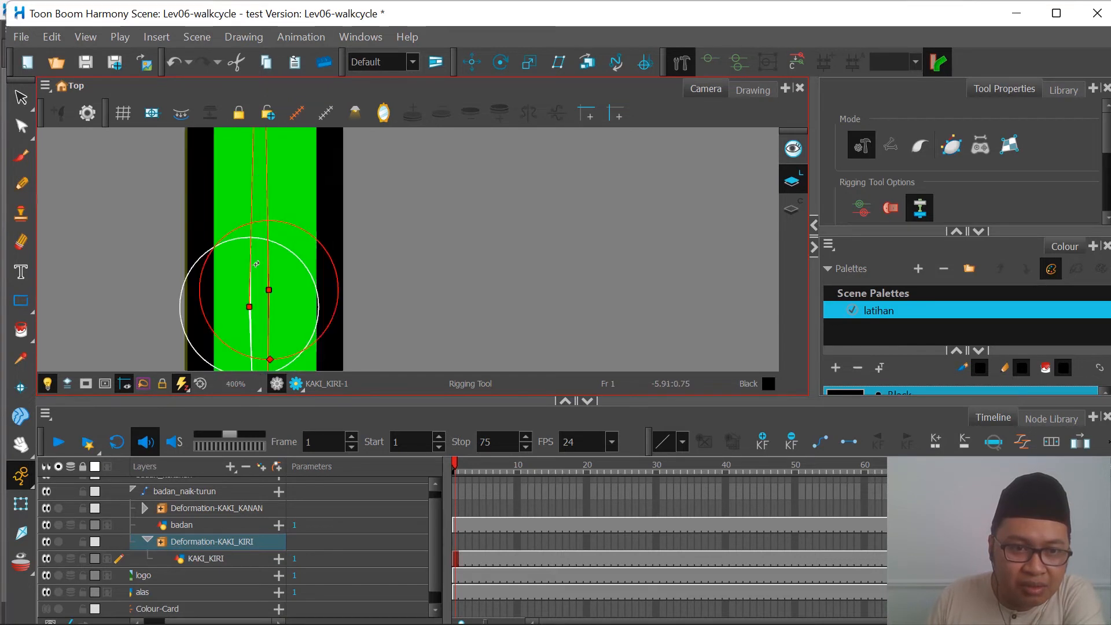
left_click_drag(265, 281, 266, 265)
scroll(267, 269, "down", 5)
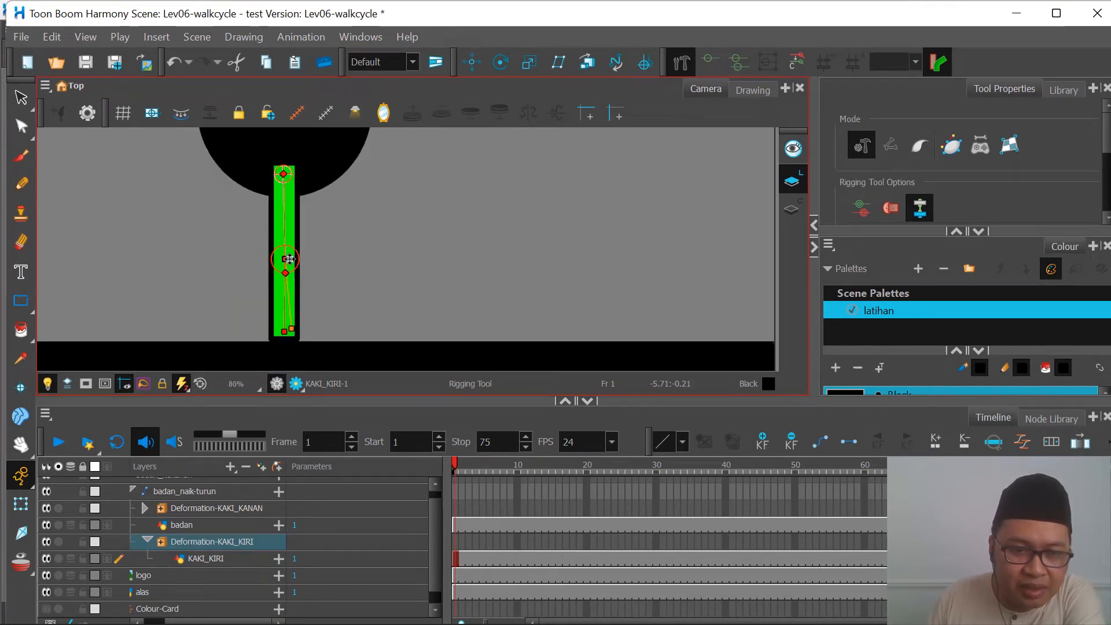
scroll(283, 335, "up", 3)
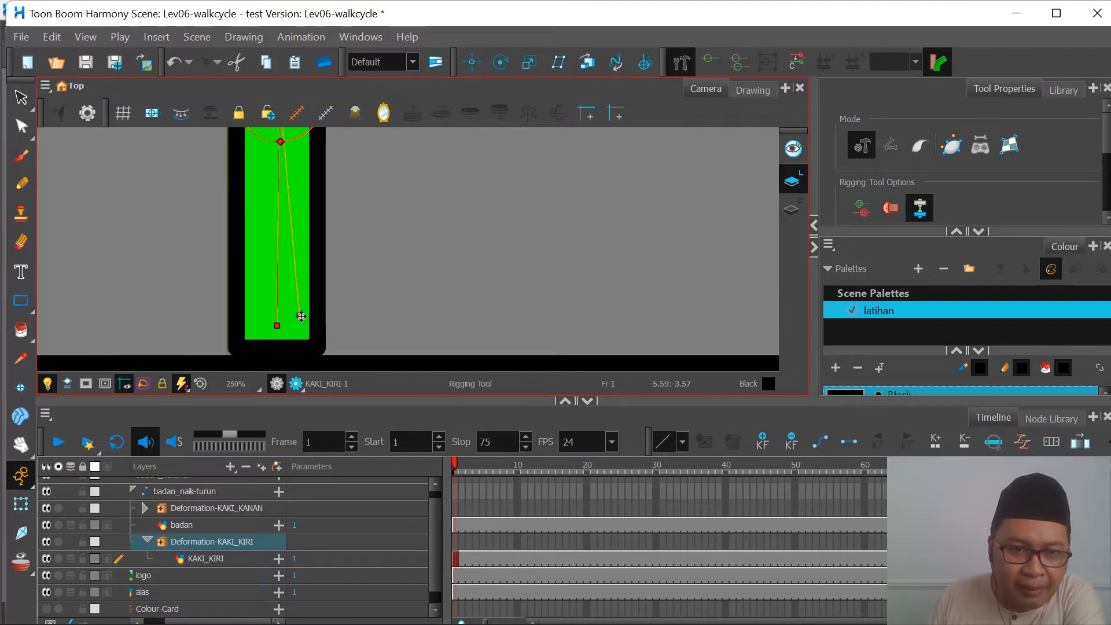
left_click_drag(301, 316, 278, 329)
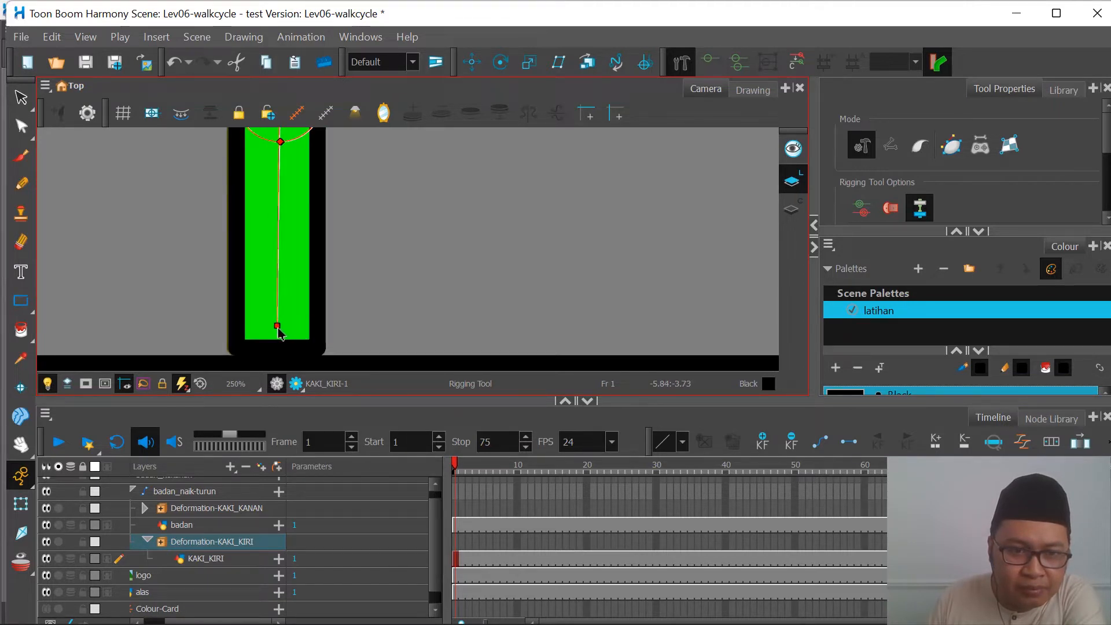
scroll(291, 277, "down", 2)
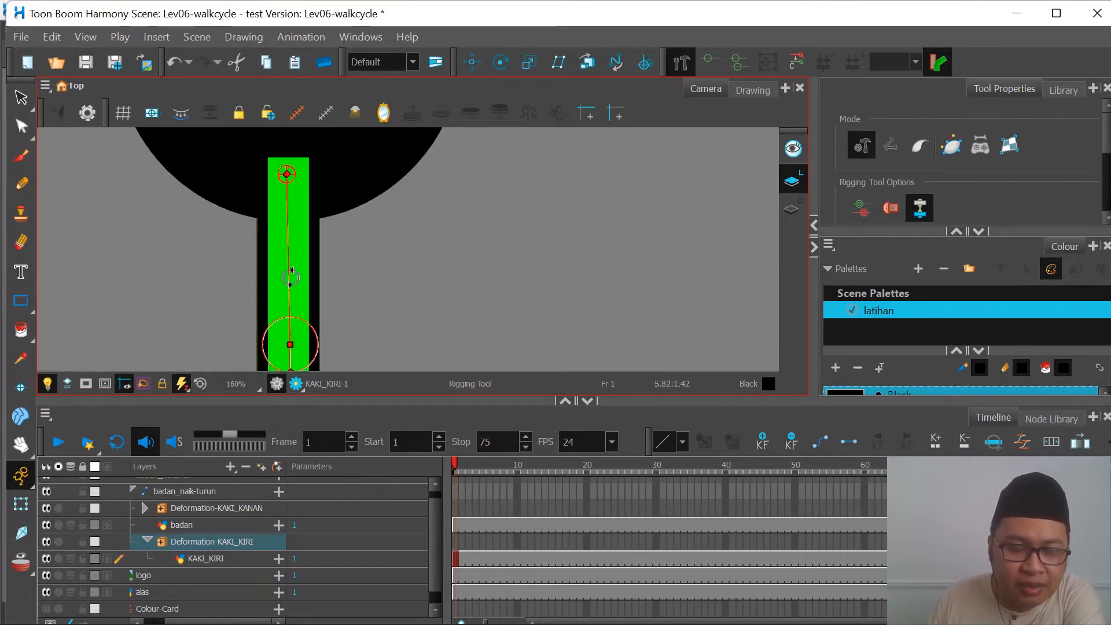
scroll(291, 277, "down", 4)
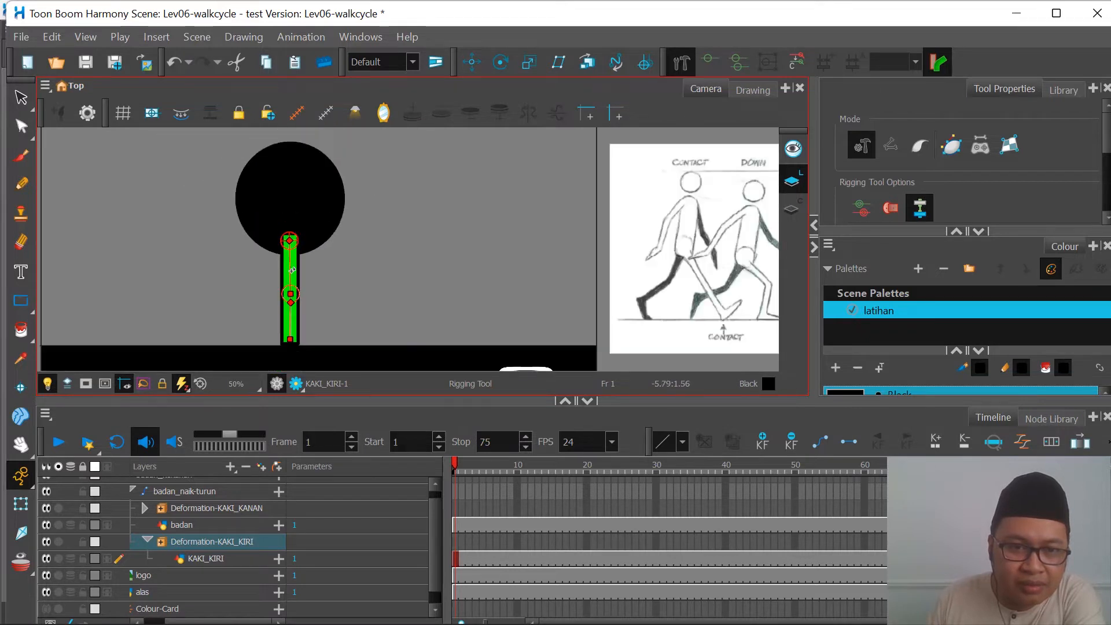
scroll(292, 271, "down", 2)
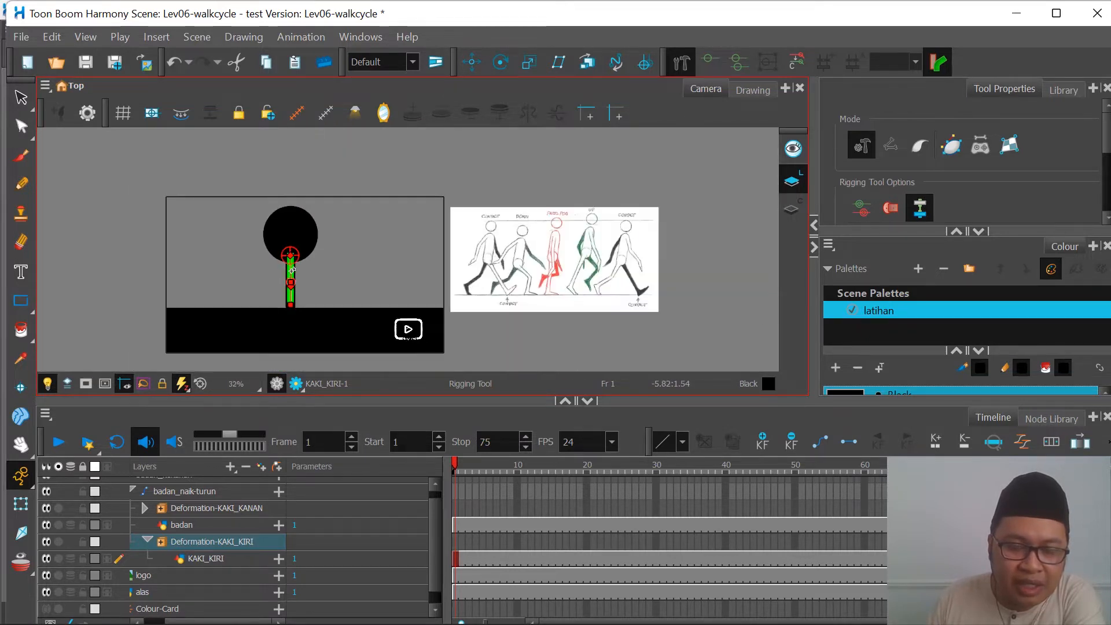
scroll(307, 290, "up", 4)
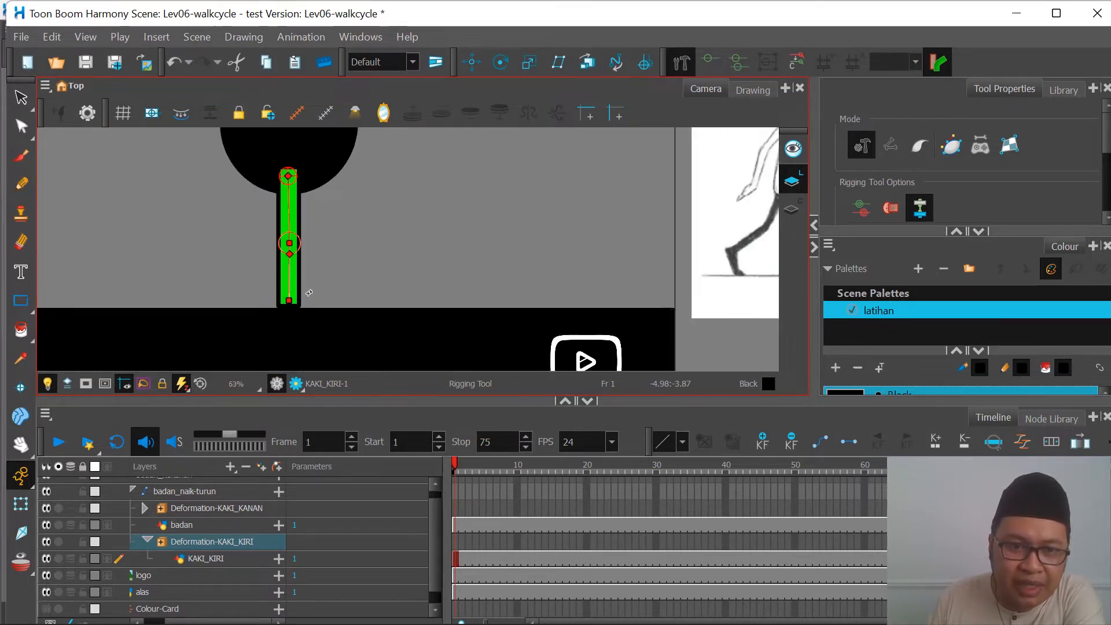
scroll(309, 293, "down", 3)
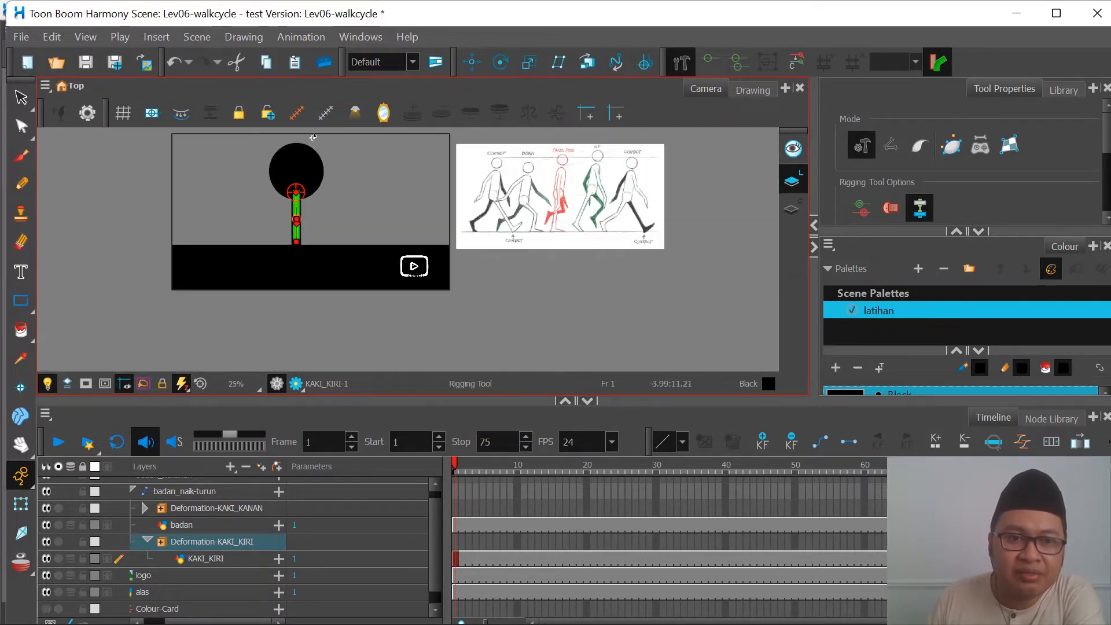
scroll(313, 138, "up", 3)
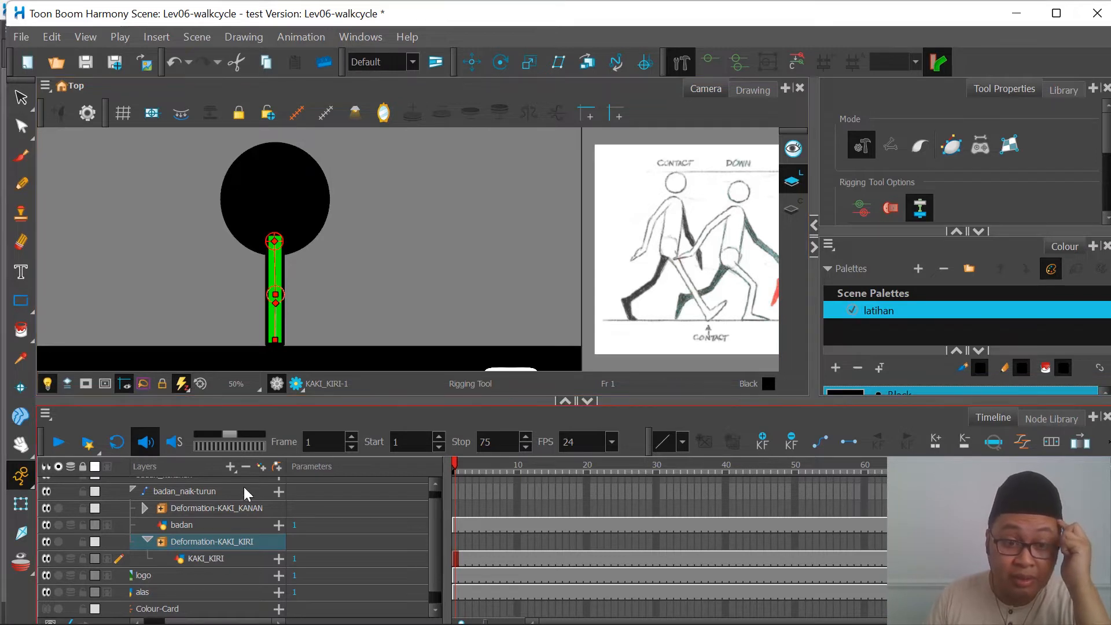
scroll(241, 507, "up", 1)
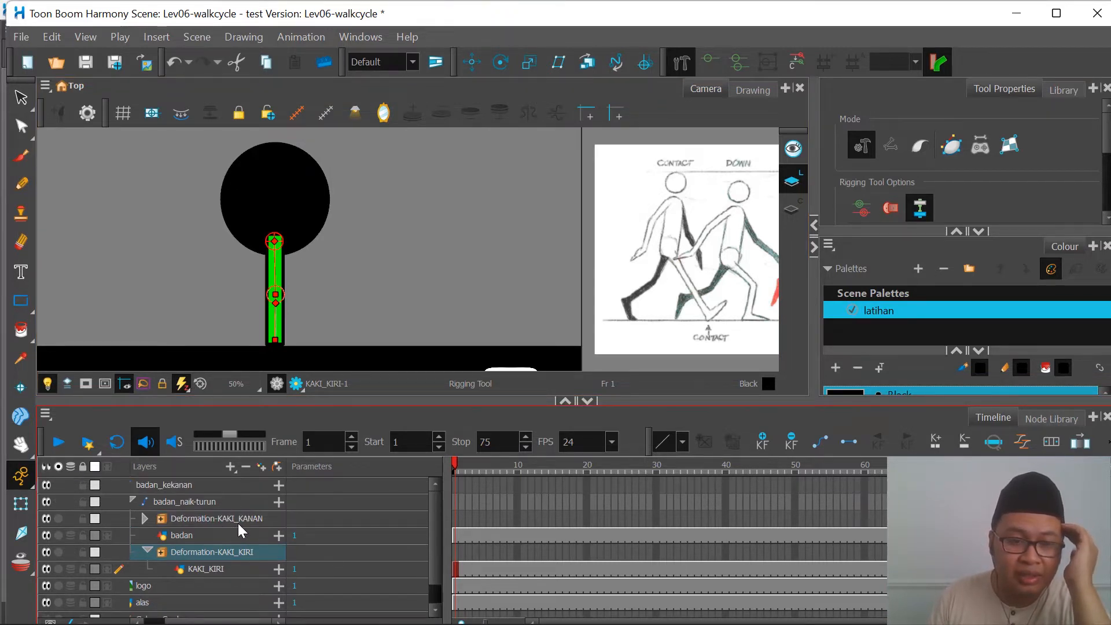
Step: Use the Transform tool to swing the red leg backward and the green leg forward from the hip into an open stride
left_click(243, 520)
left_click(241, 553)
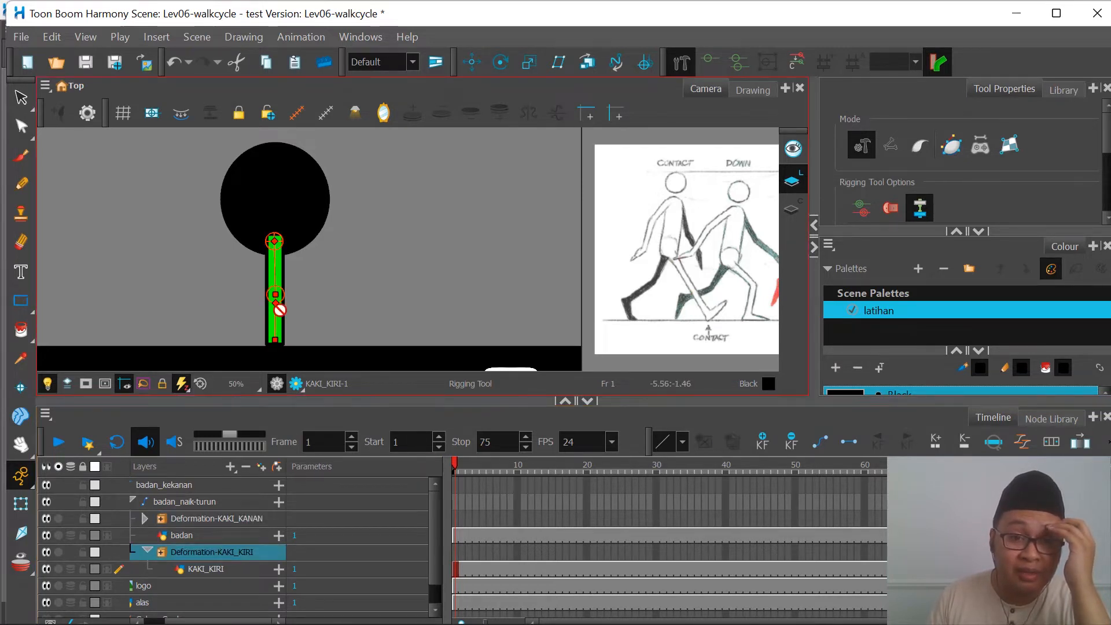
scroll(261, 345, "up", 2)
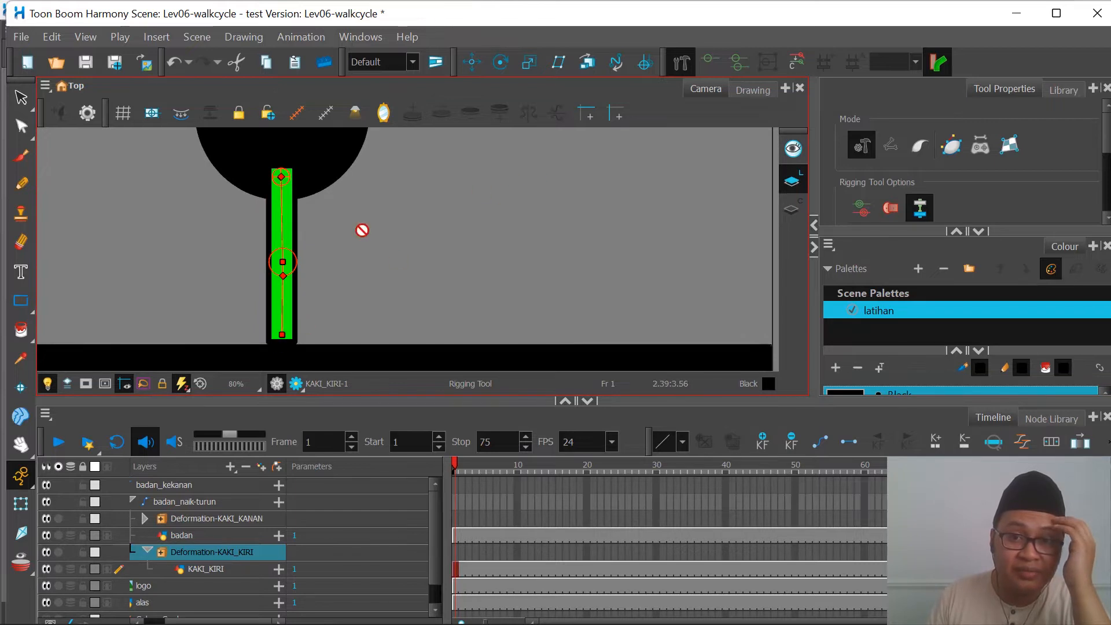
scroll(286, 262, "down", 1)
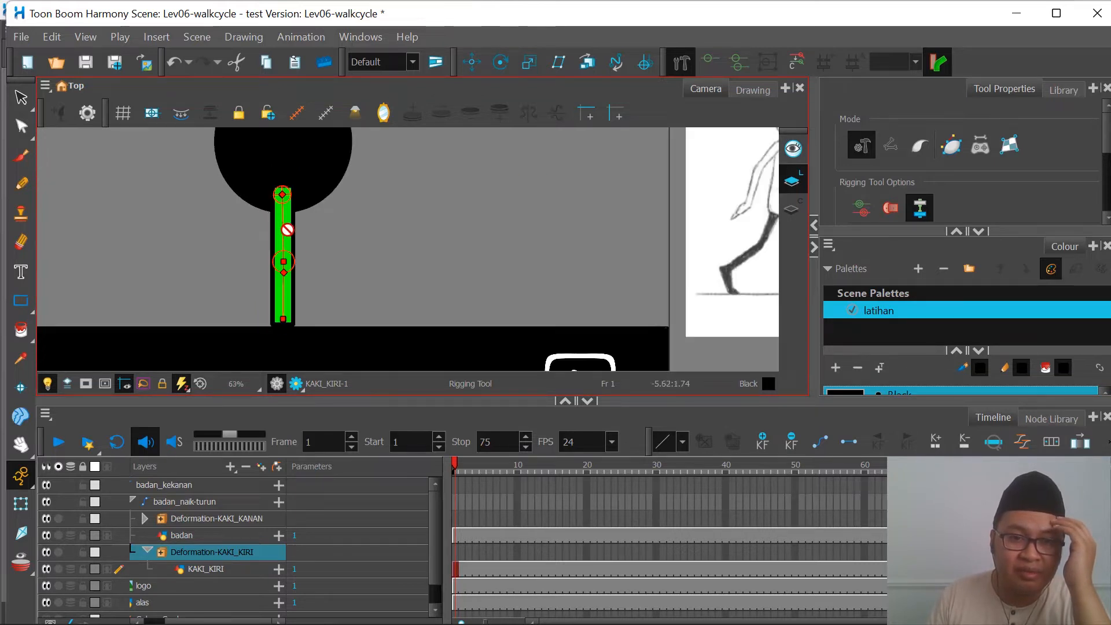
left_click(20, 504)
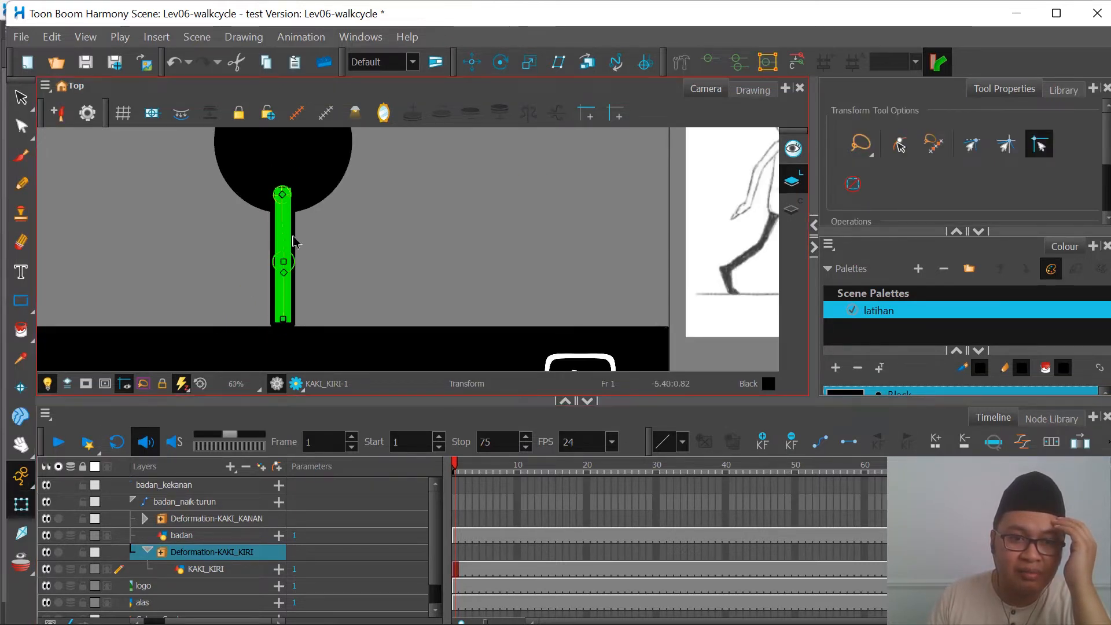
left_click_drag(291, 232, 252, 228)
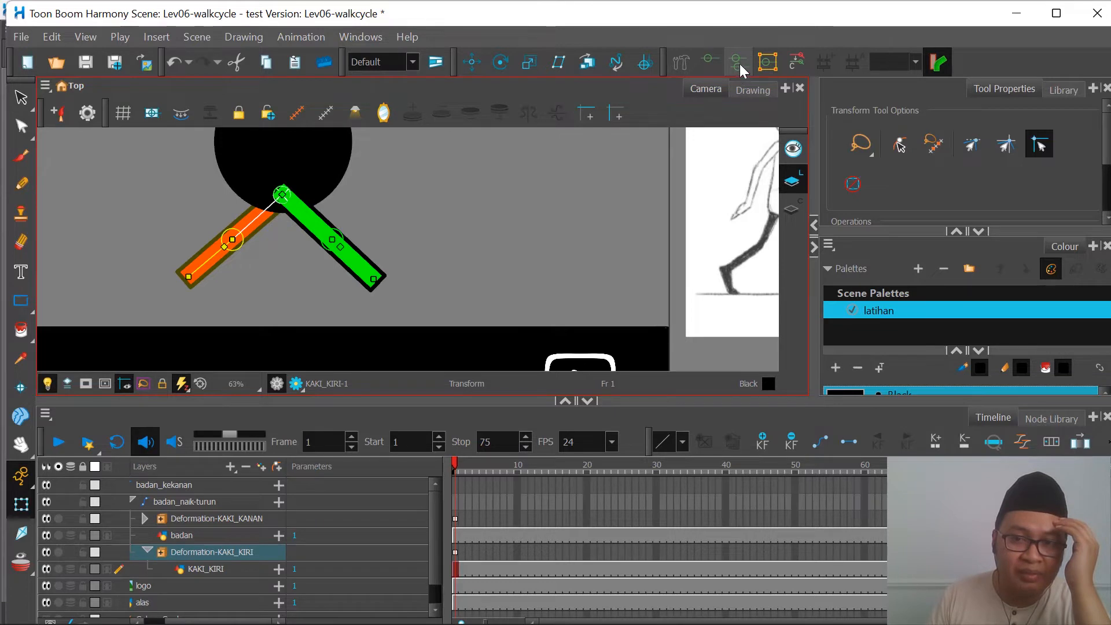
Step: Show only the red leg's deformation controls, add the green leg's controls back, and deselect the green leg
left_click(709, 61)
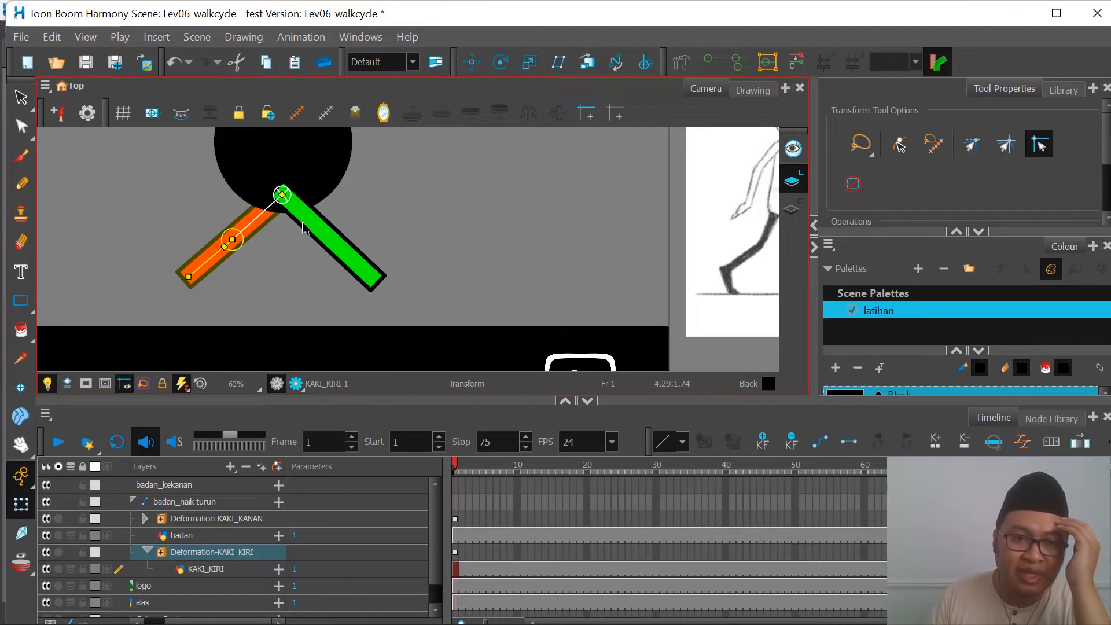
left_click(330, 244)
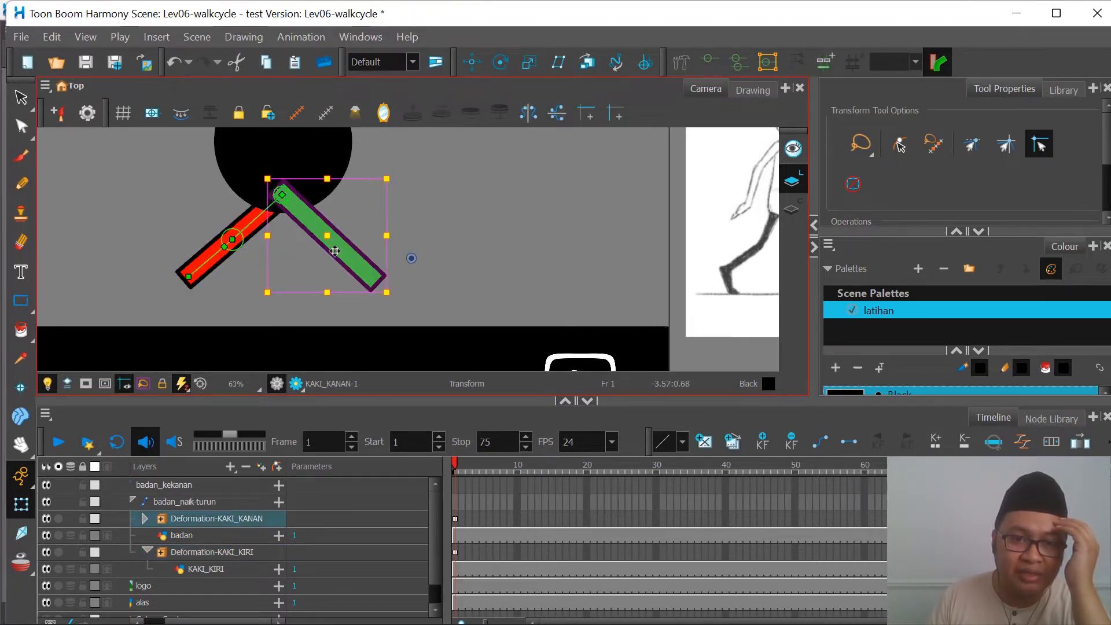
left_click(739, 62)
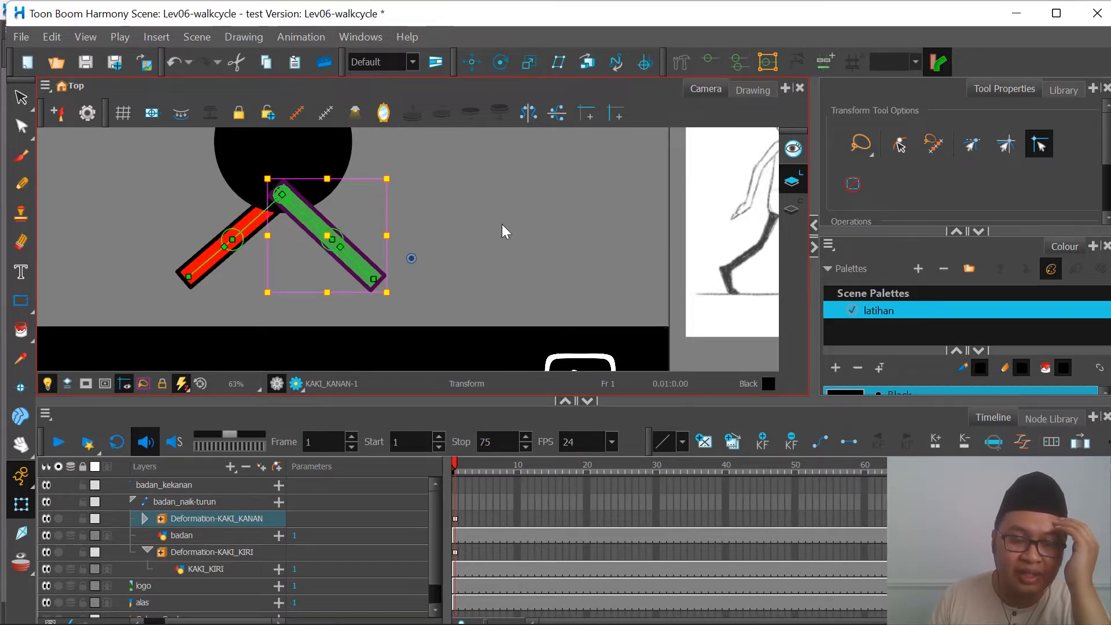
left_click(476, 235)
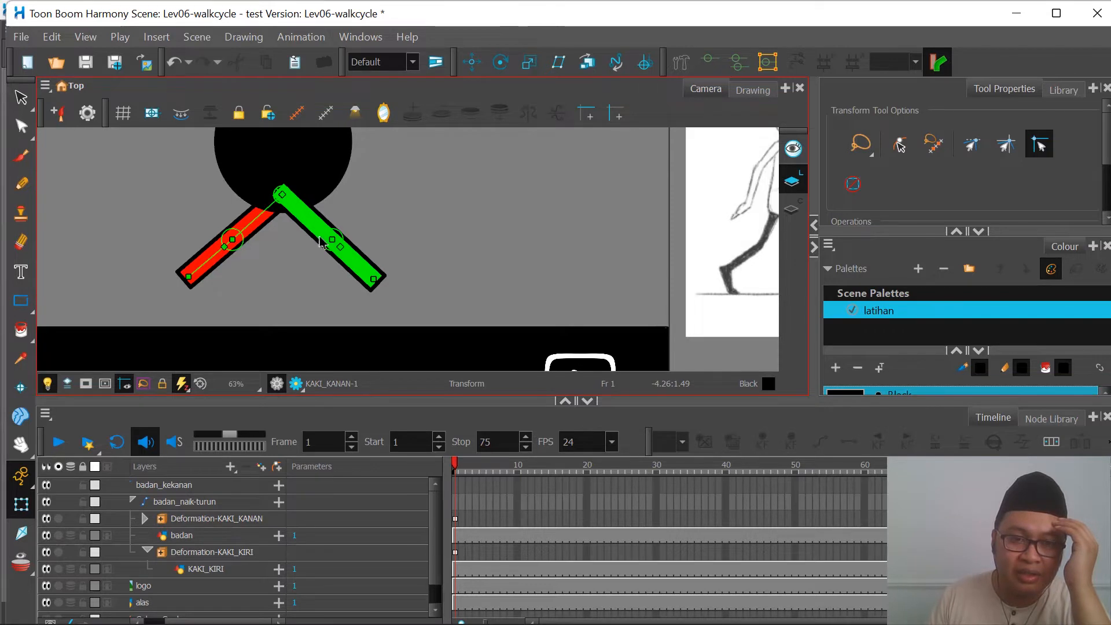
scroll(322, 242, "down", 2)
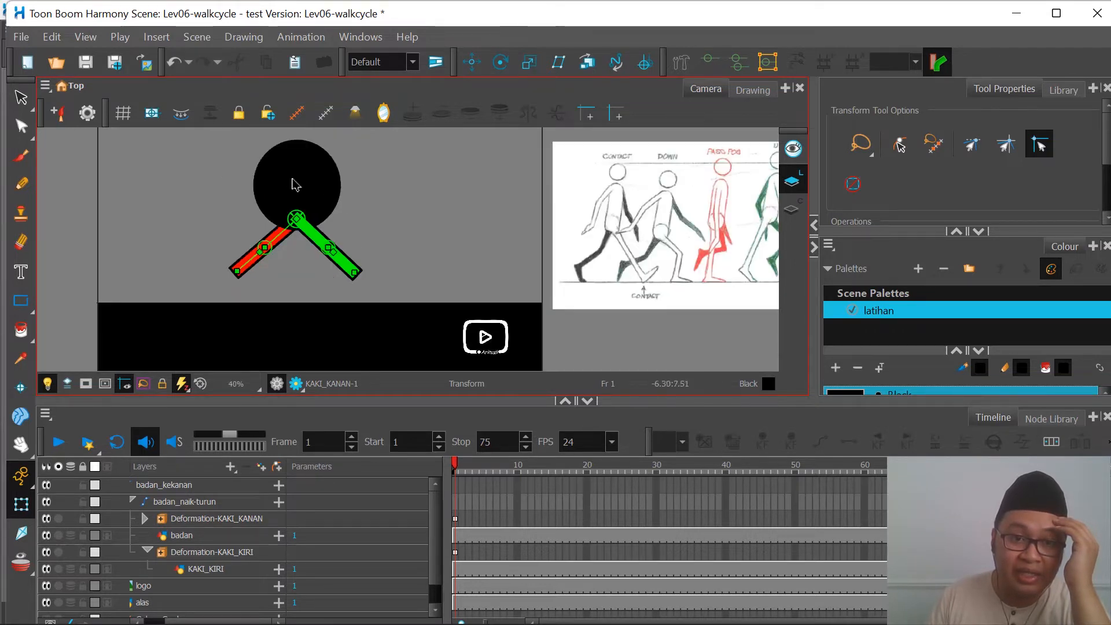
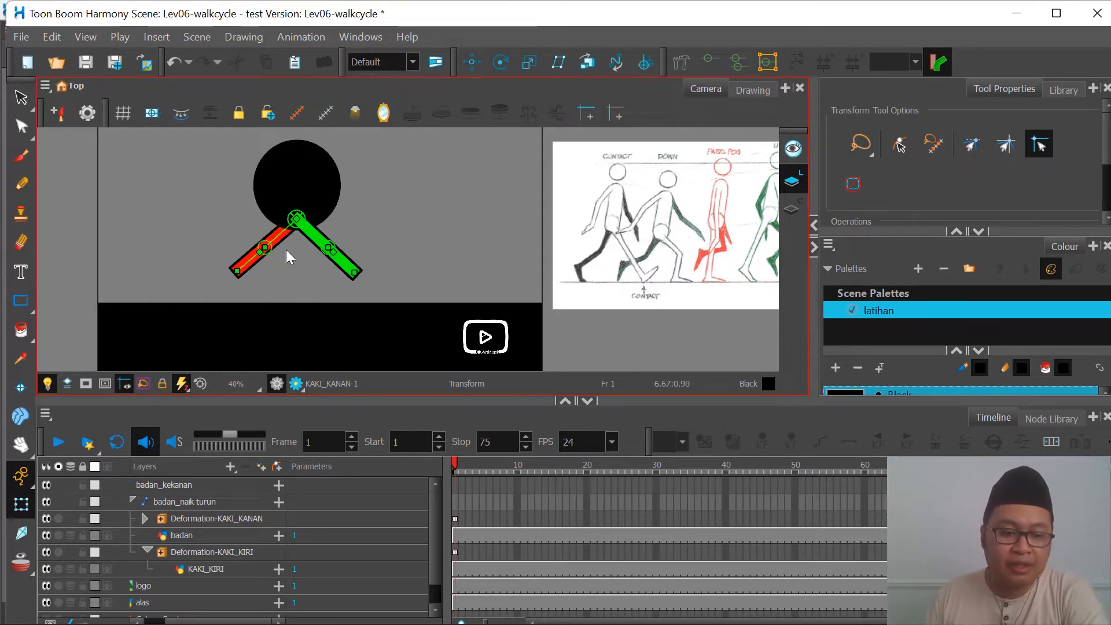
Step: Undo the last swings of the red leg and the green leg
key("ctrl+z")
key("ctrl+z")
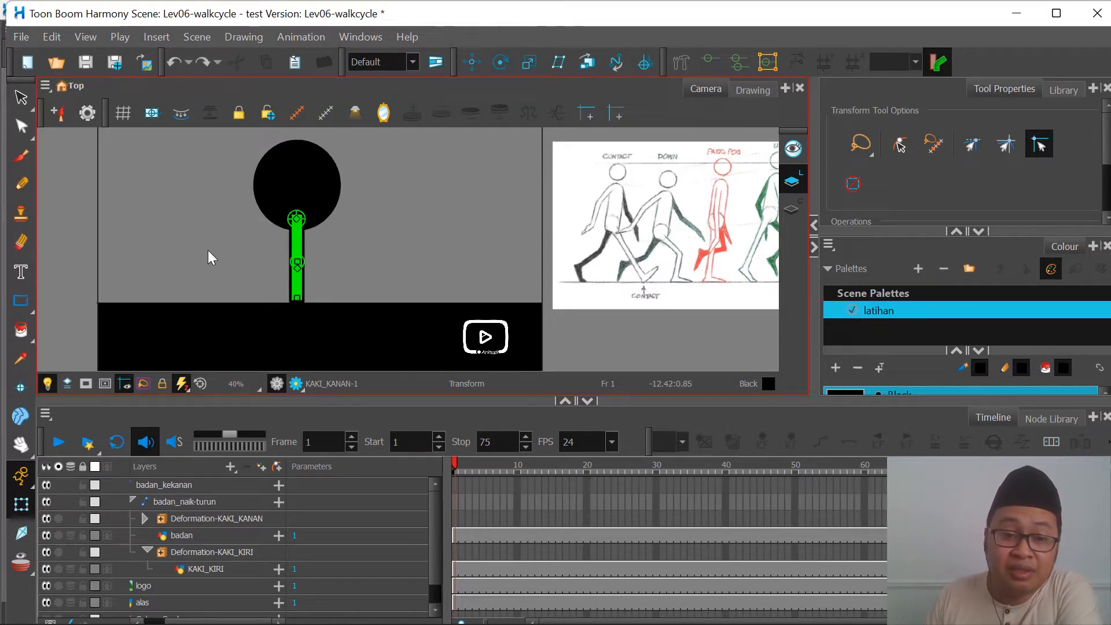
scroll(276, 258, "down", 1)
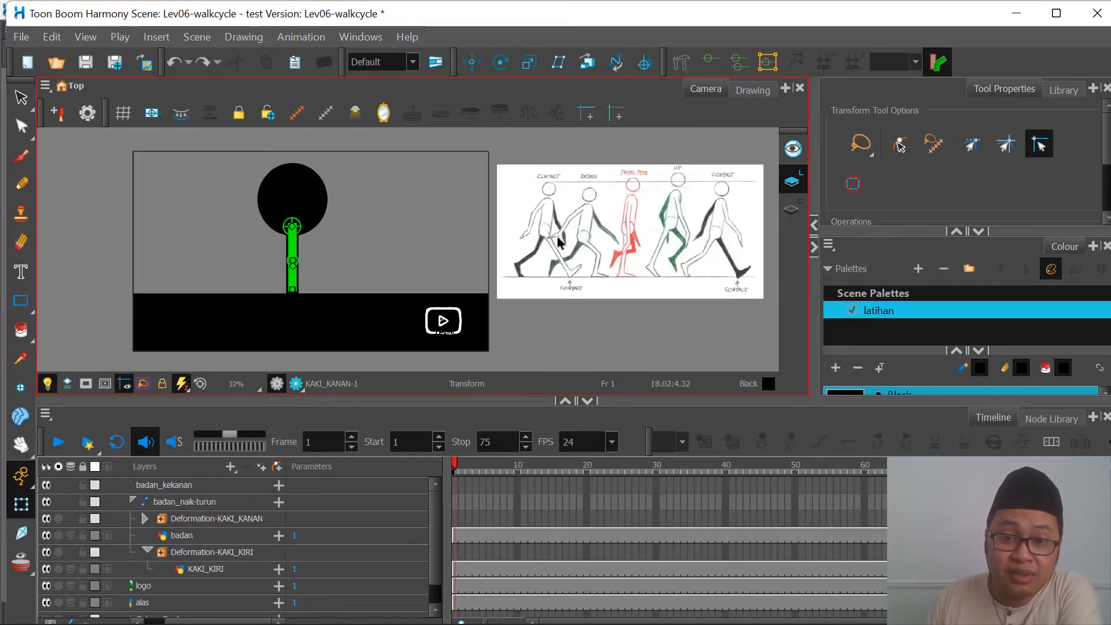
scroll(550, 219, "up", 1)
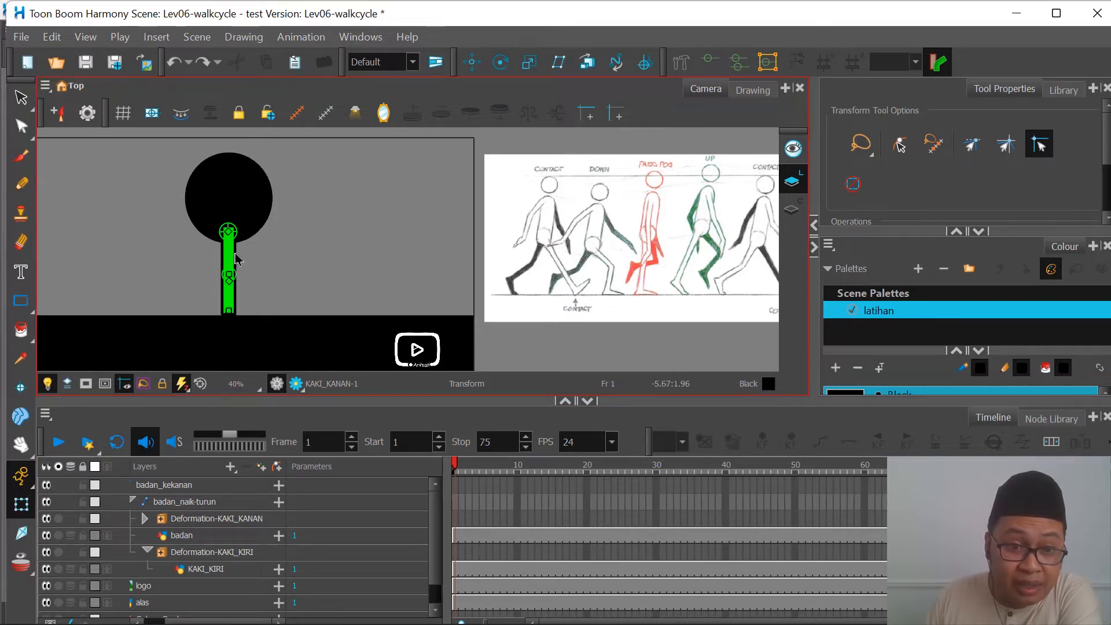
Step: On frame 1, pose the contact position: swing the green leg straight forward and the red leg backward with its knee bent, following the reference
left_click_drag(230, 253, 254, 267)
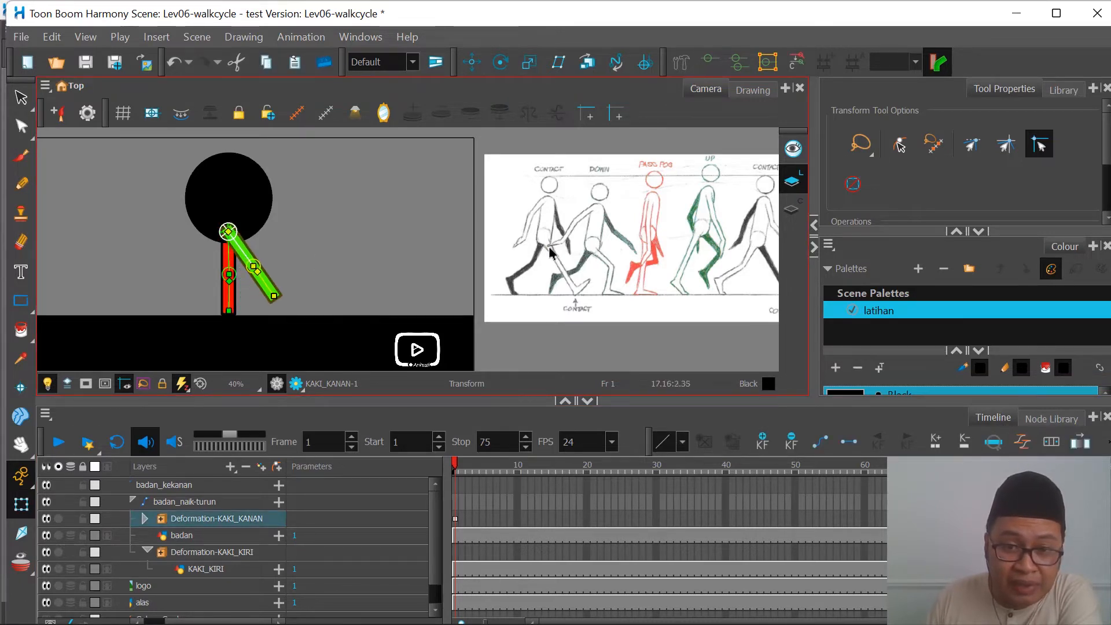
left_click(549, 349)
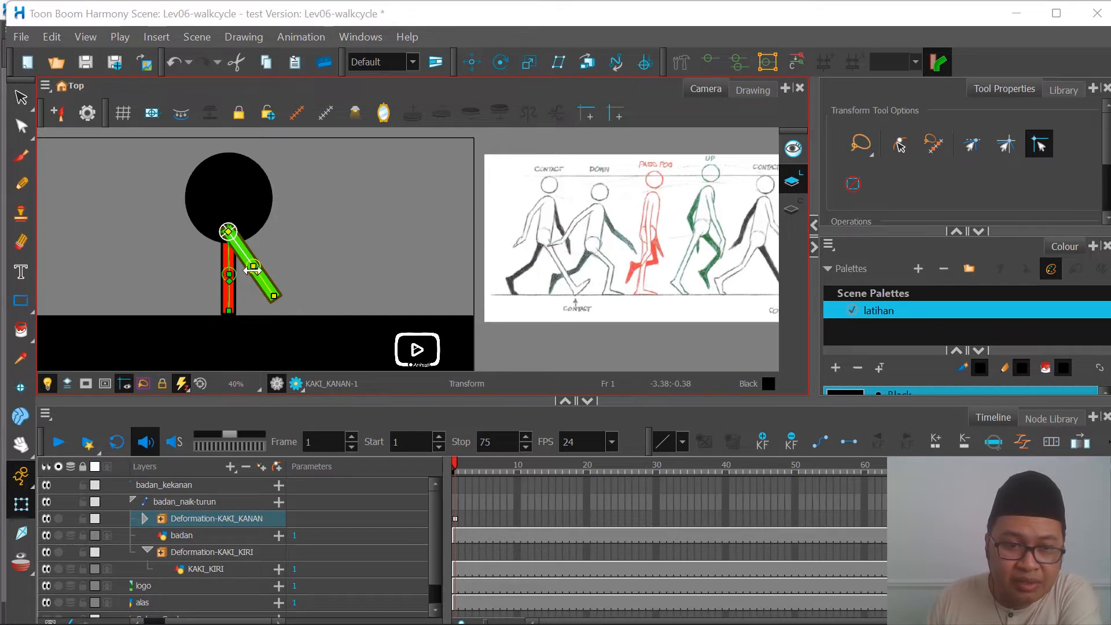
left_click_drag(229, 255, 196, 286)
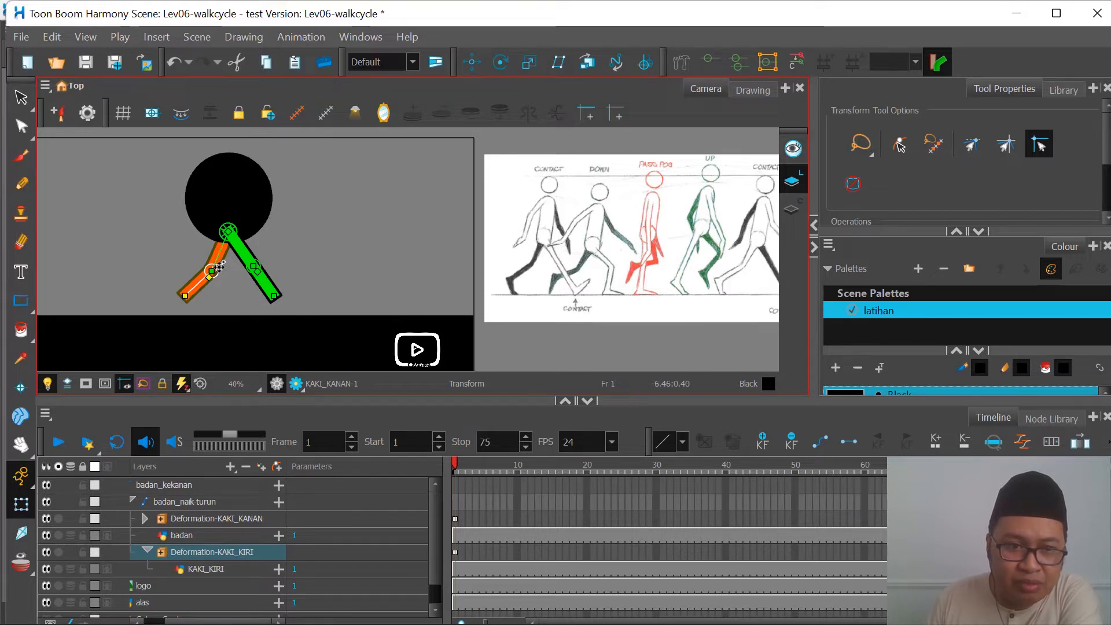
left_click(249, 256)
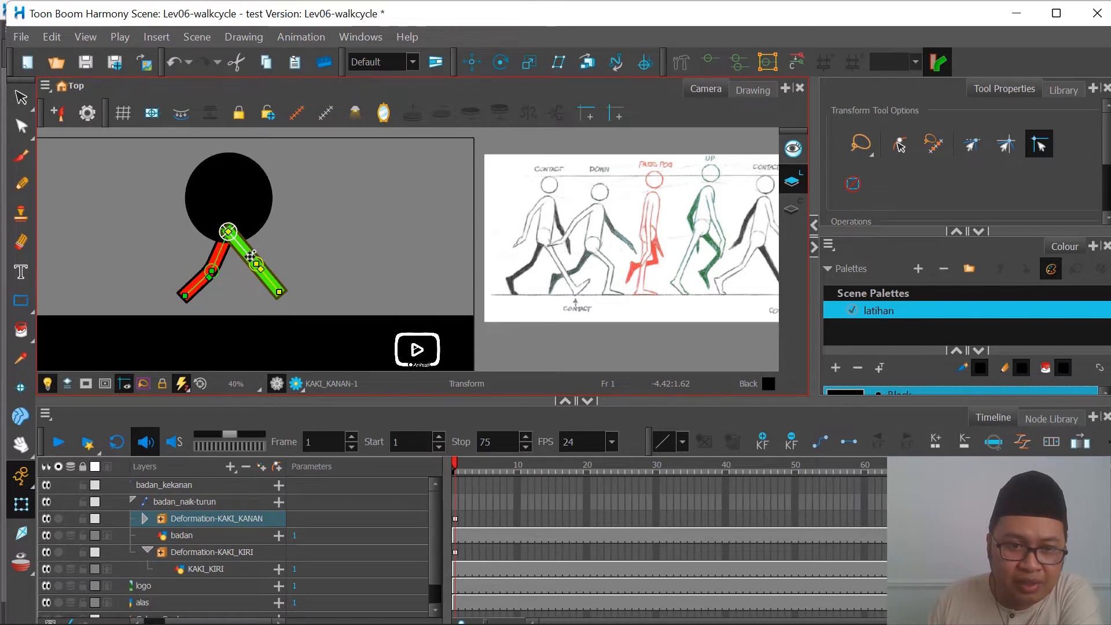
left_click_drag(251, 256, 250, 256)
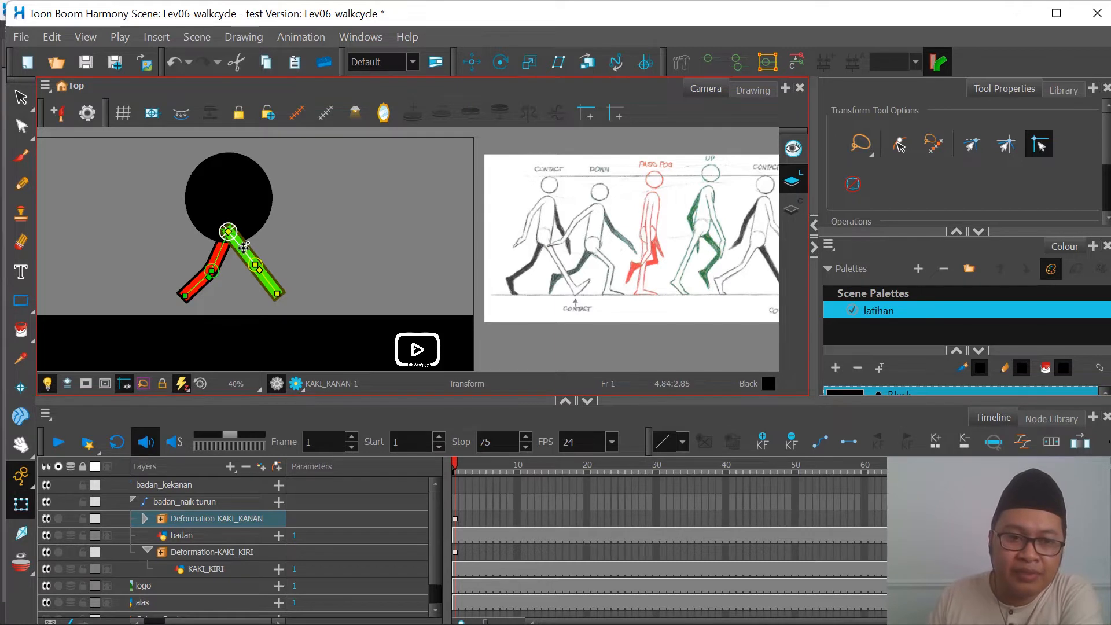
Step: Select both leg deformations' keyframes on frame 1 in turn, and hide the Deformation-KAKI_KANAN and badan layers to isolate the red leg
left_click(455, 519)
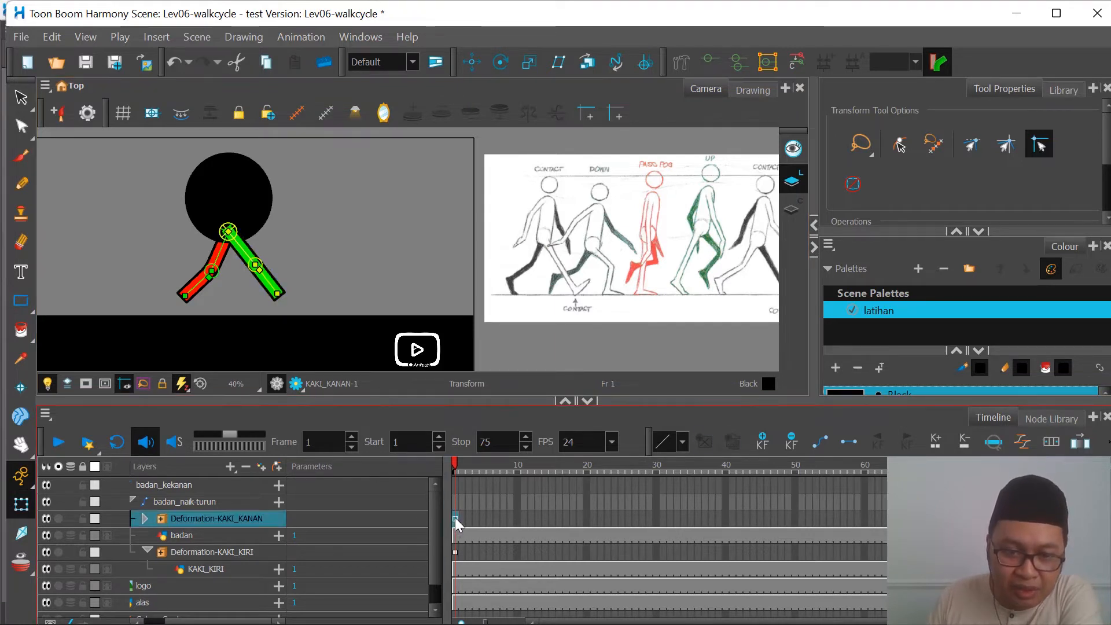
left_click(456, 551)
left_click(453, 518)
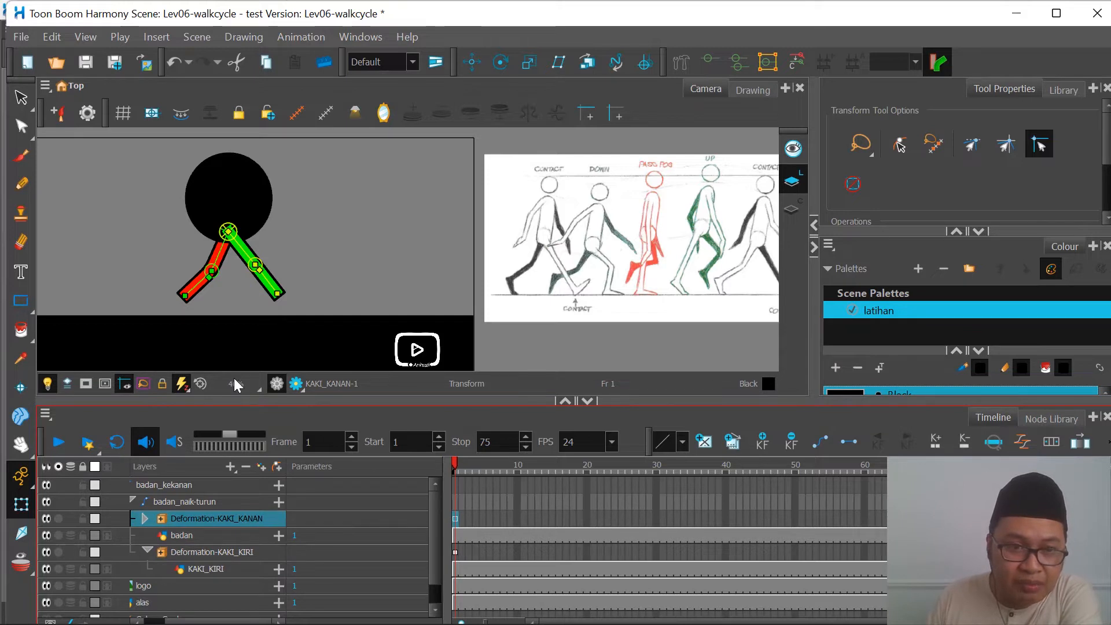
left_click(46, 519)
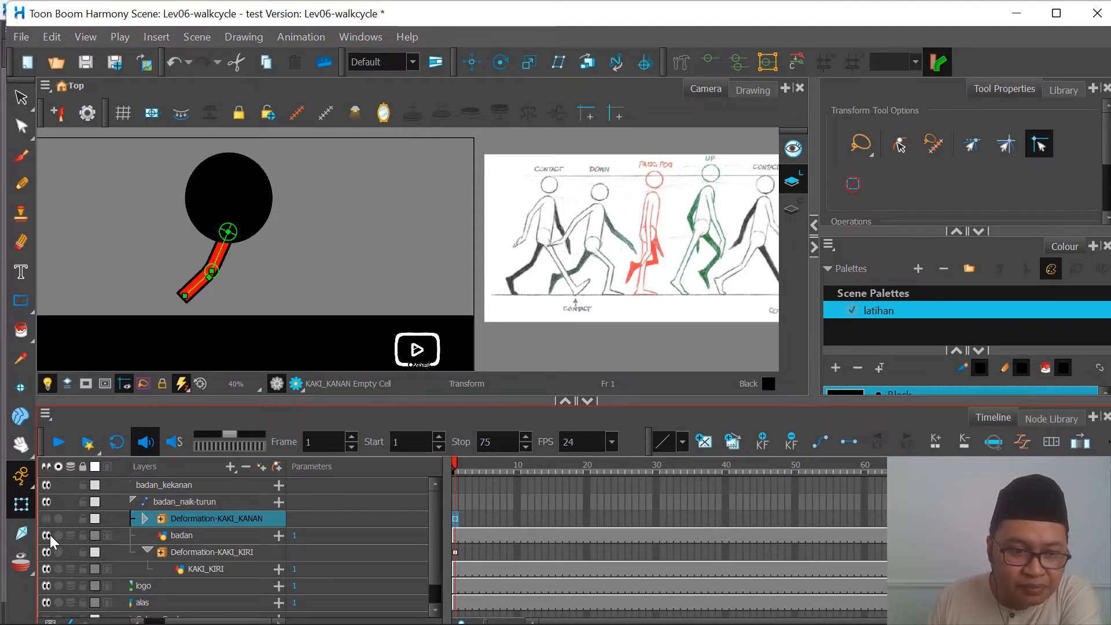
left_click(47, 535)
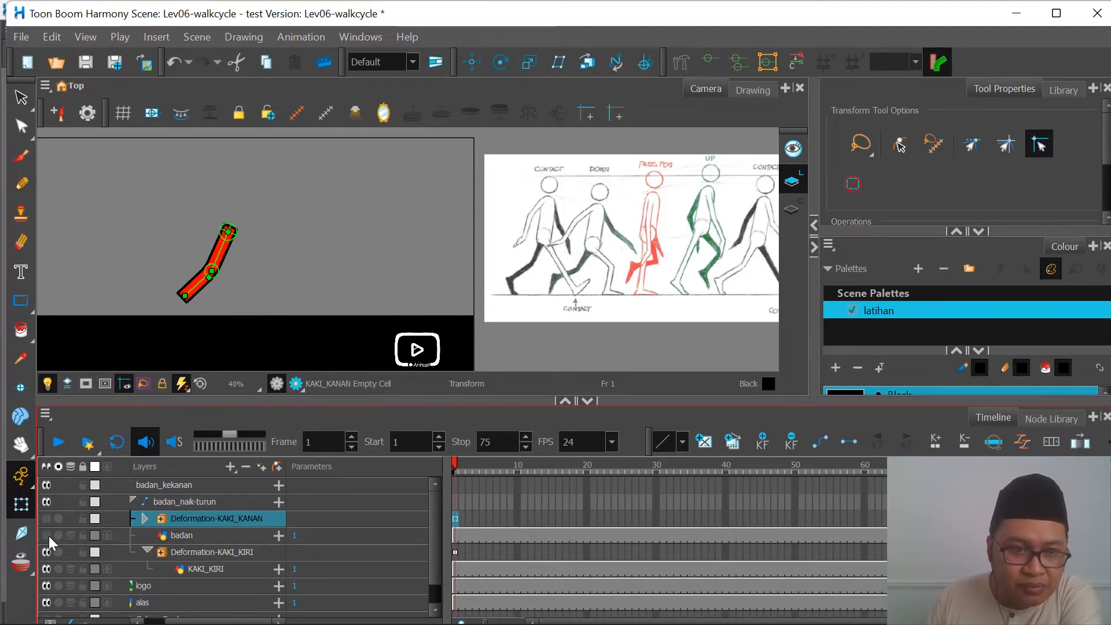
Step: Compare the Deformation-KAKI_KIRI layer's cells at frames 1 and 5
left_click(454, 552)
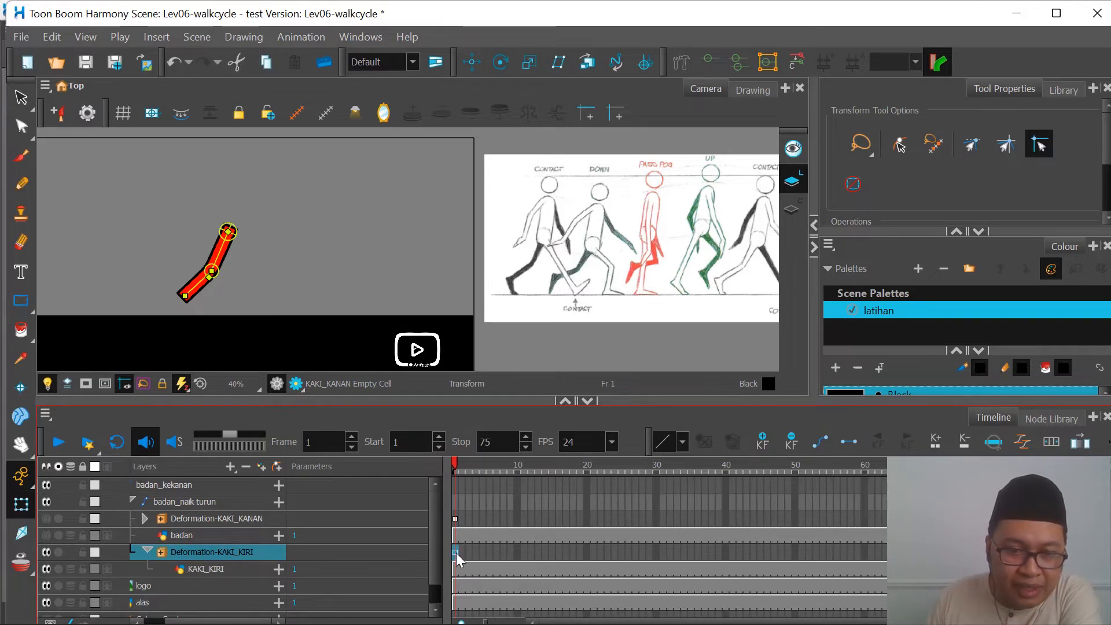
left_click(483, 552)
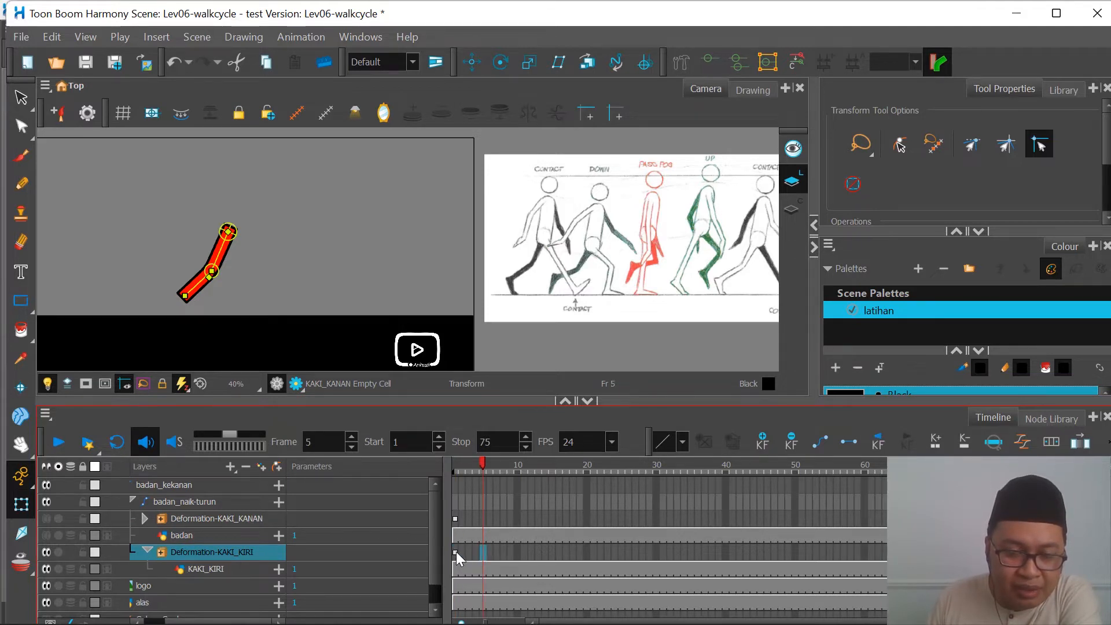
left_click(456, 551)
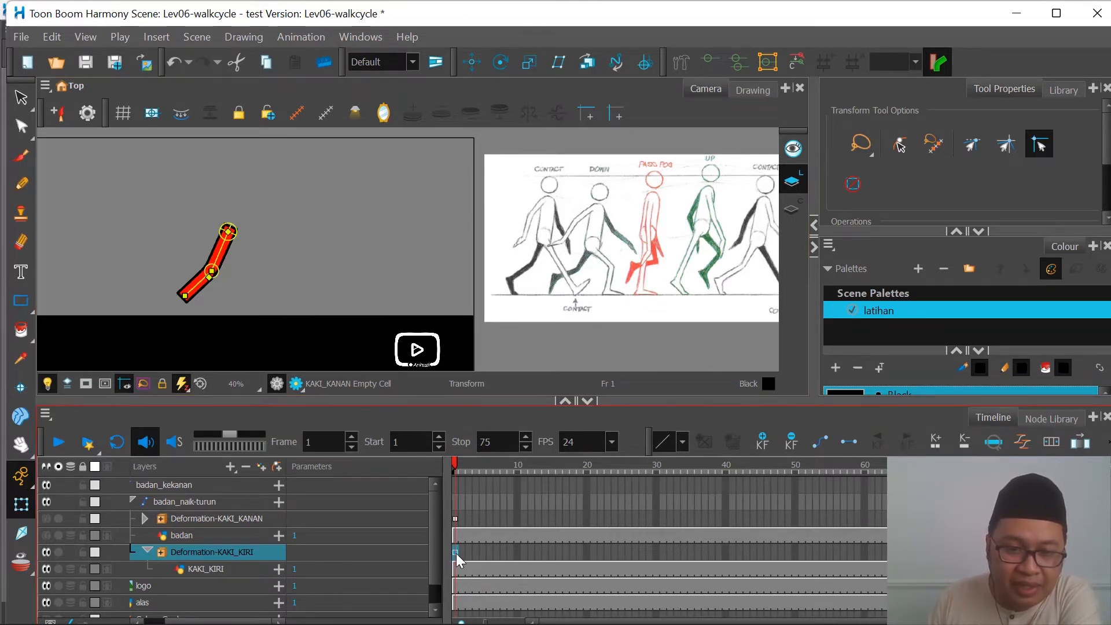
left_click(483, 551)
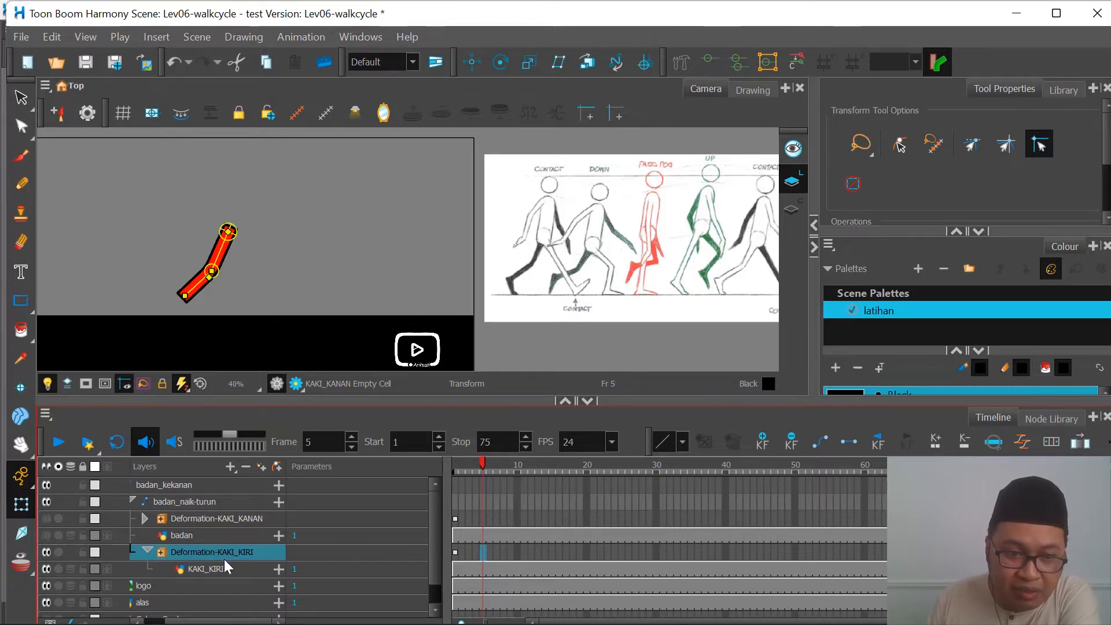
Step: Reveal the bones inside Deformation-KAKI_KIRI and select Bone and Bone_1 in turn to examine which leg part each controls
left_click(162, 551)
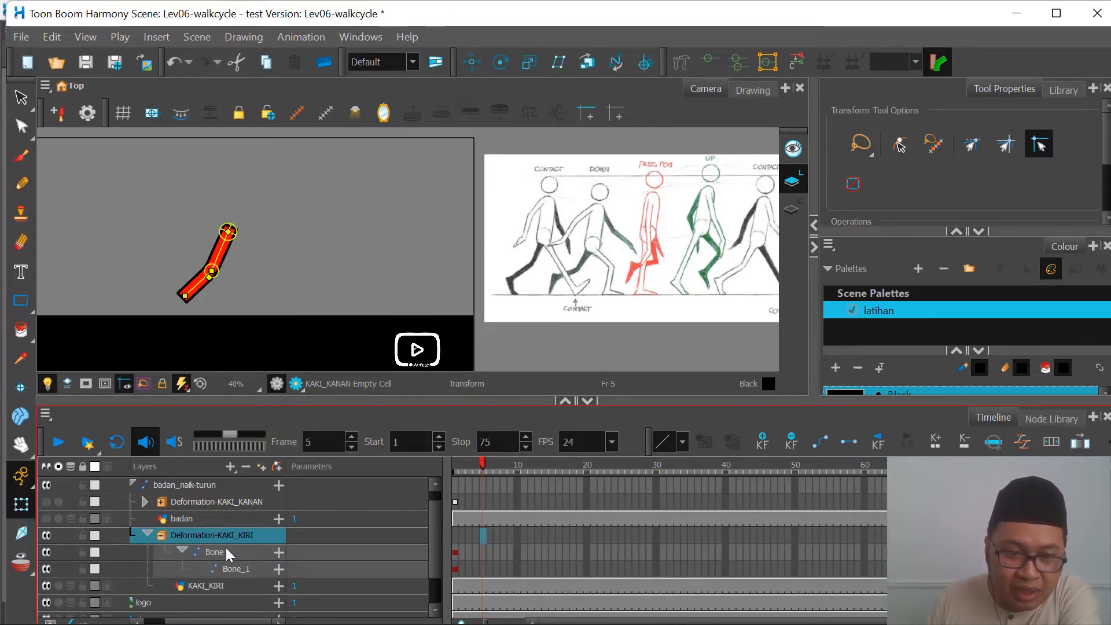
left_click(221, 557)
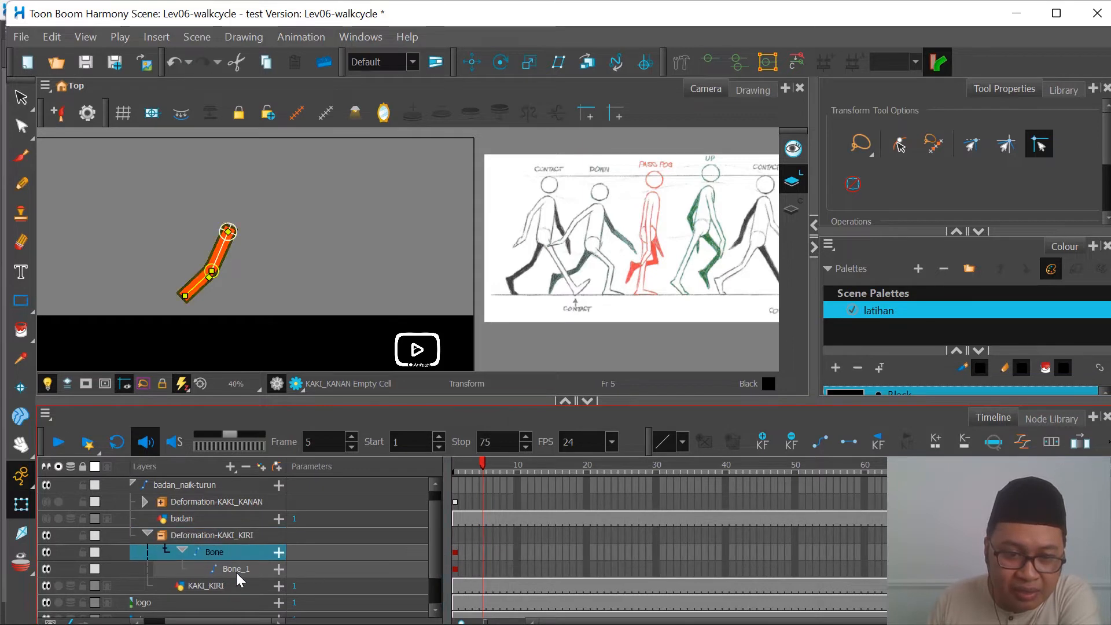
left_click(243, 571)
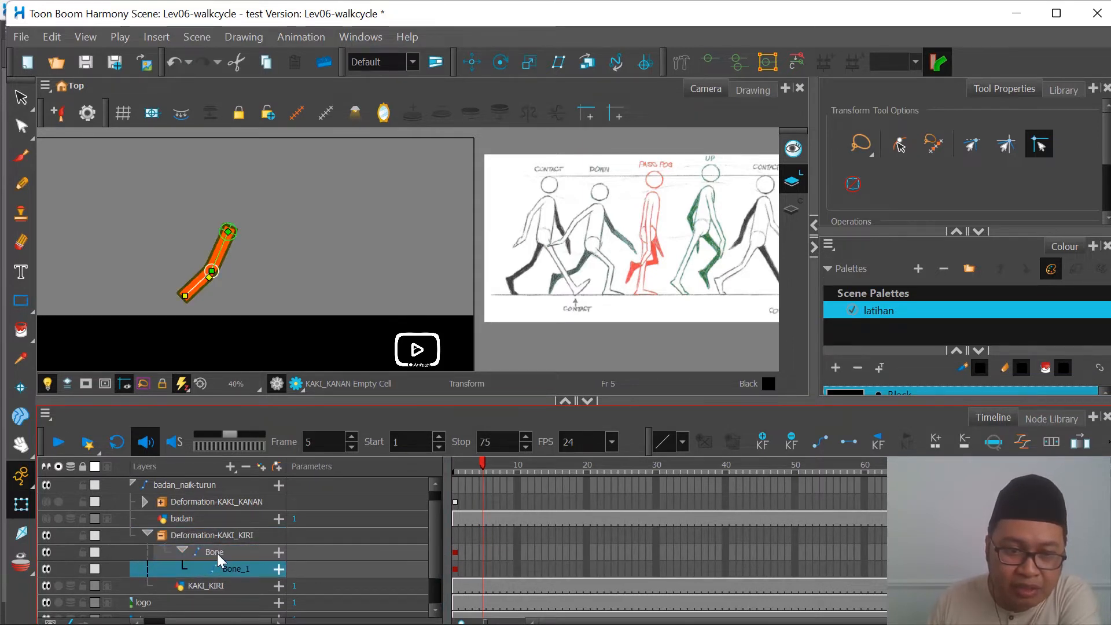
left_click(219, 554)
left_click(246, 572)
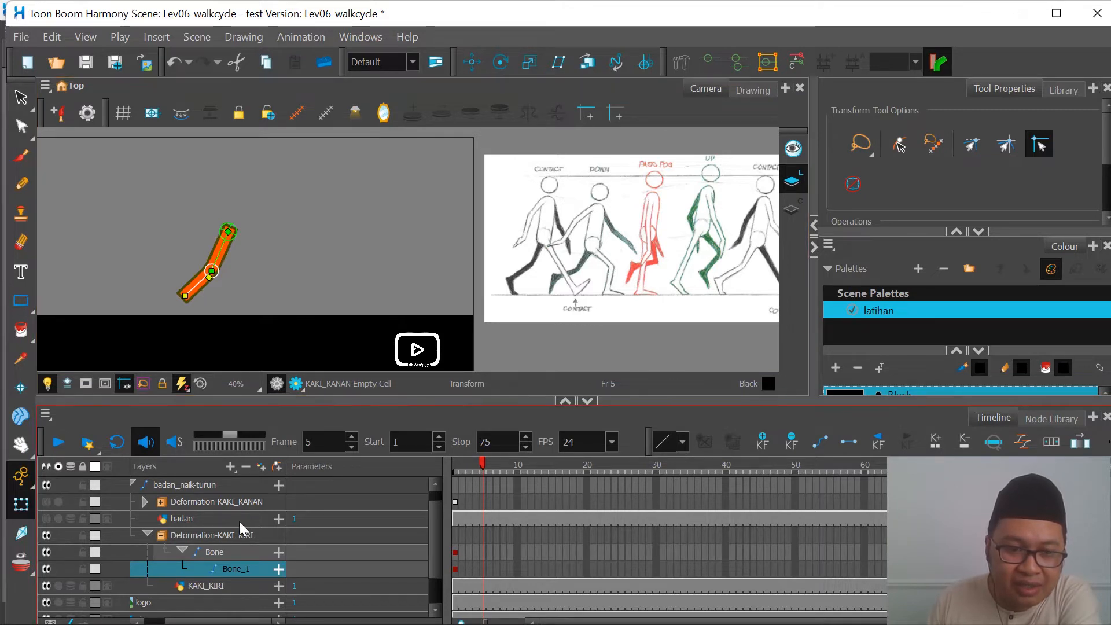
left_click(223, 555)
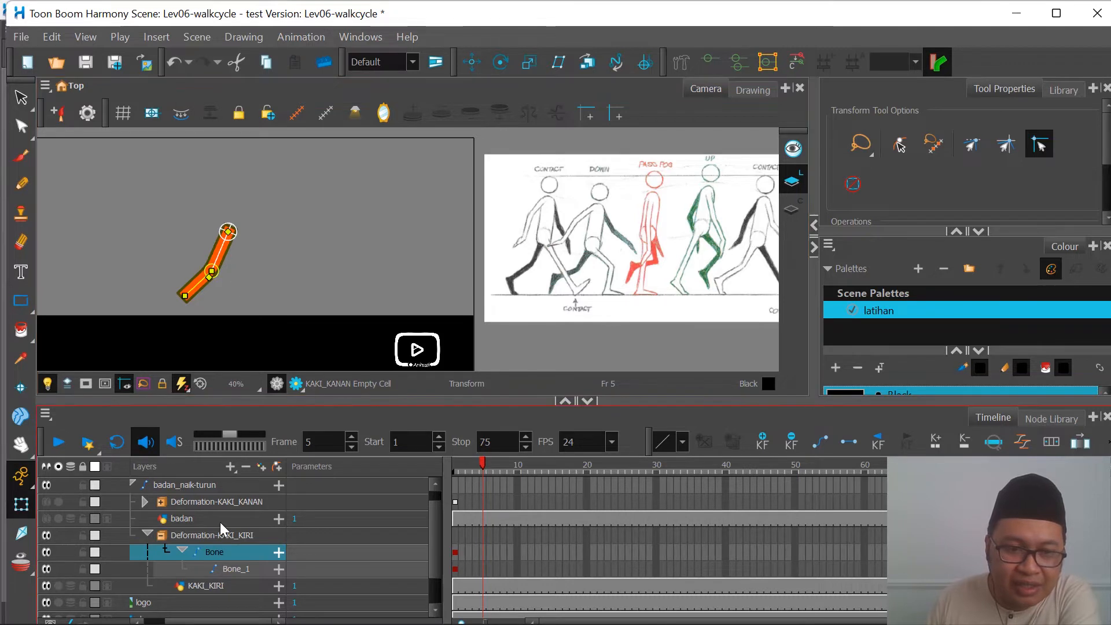
Step: Delete the Bone_1 keyframe on frame 1 to test its effect on the red leg's lower part, and undo the deletion
left_click(234, 570)
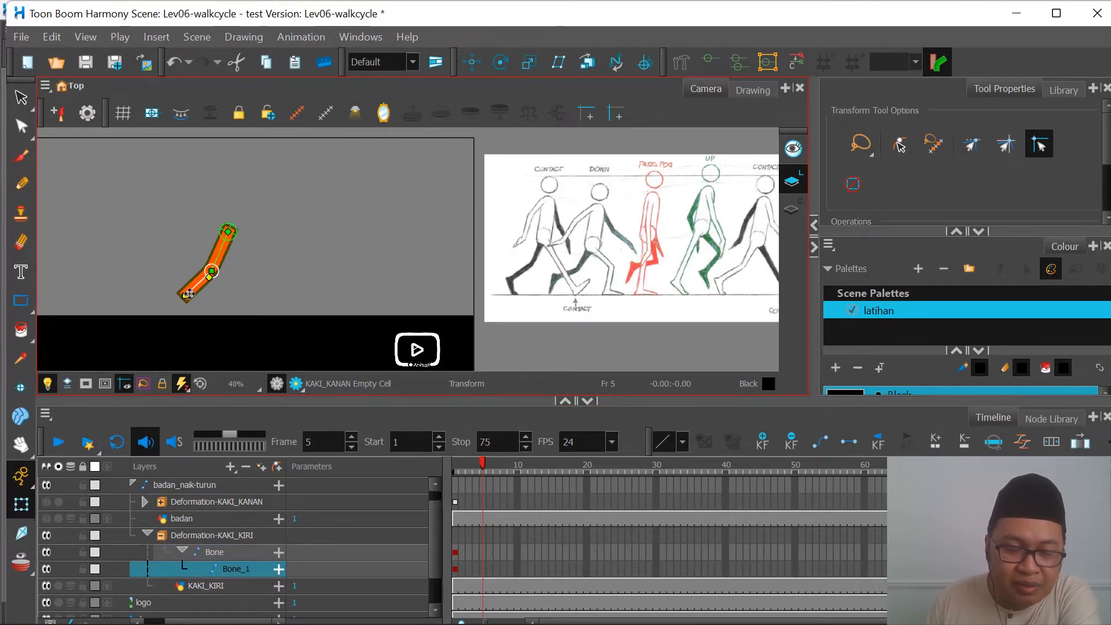
scroll(206, 282, "up", 2)
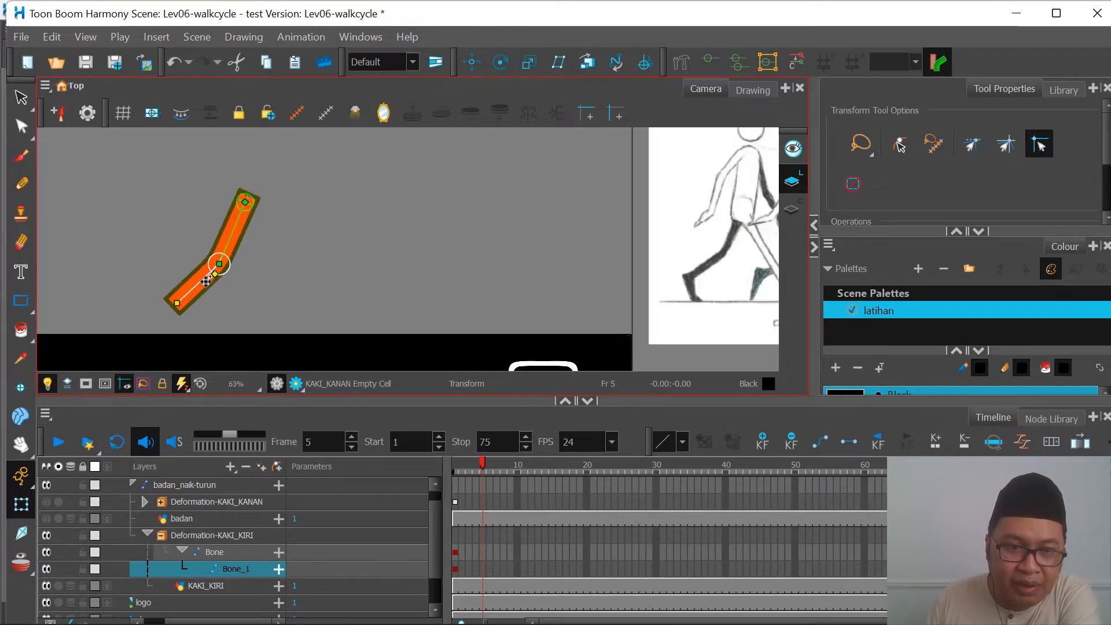
left_click(455, 570)
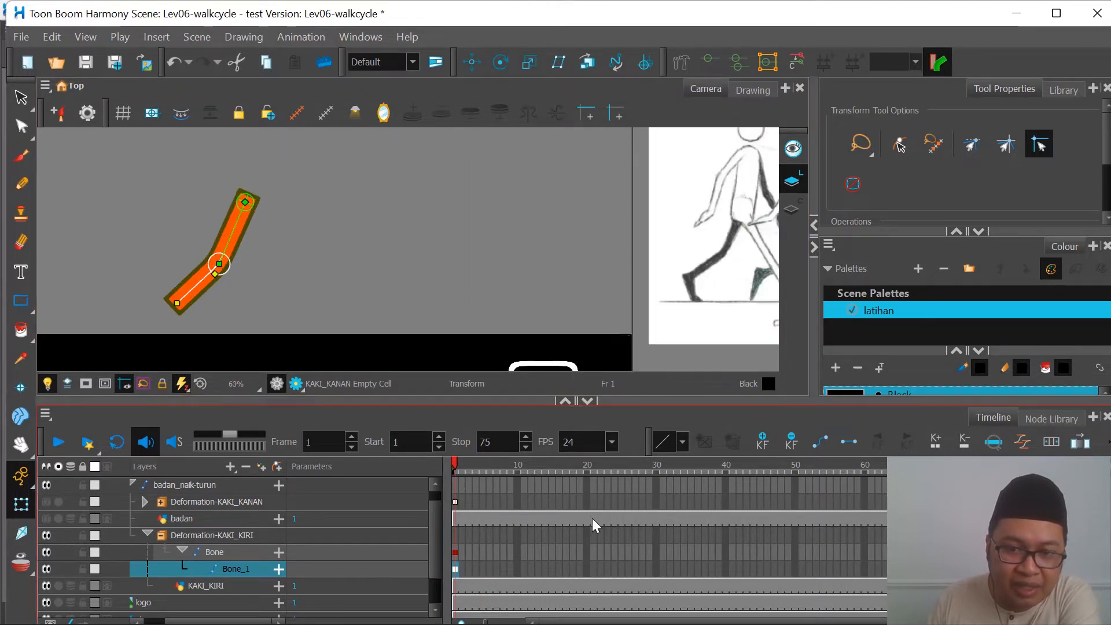
left_click(792, 443)
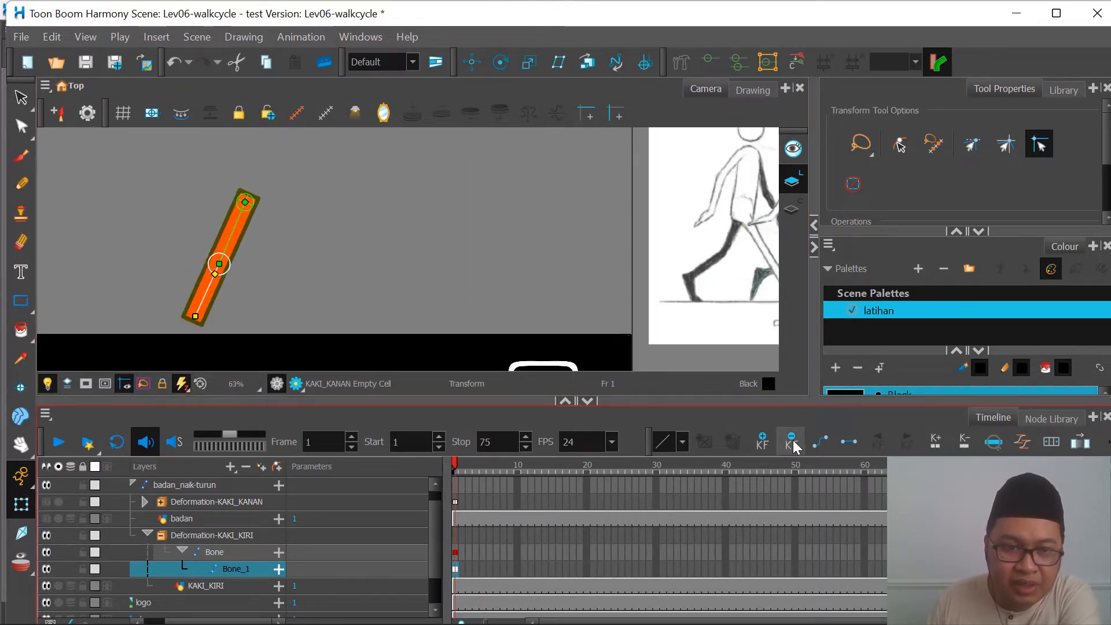
left_click(210, 301)
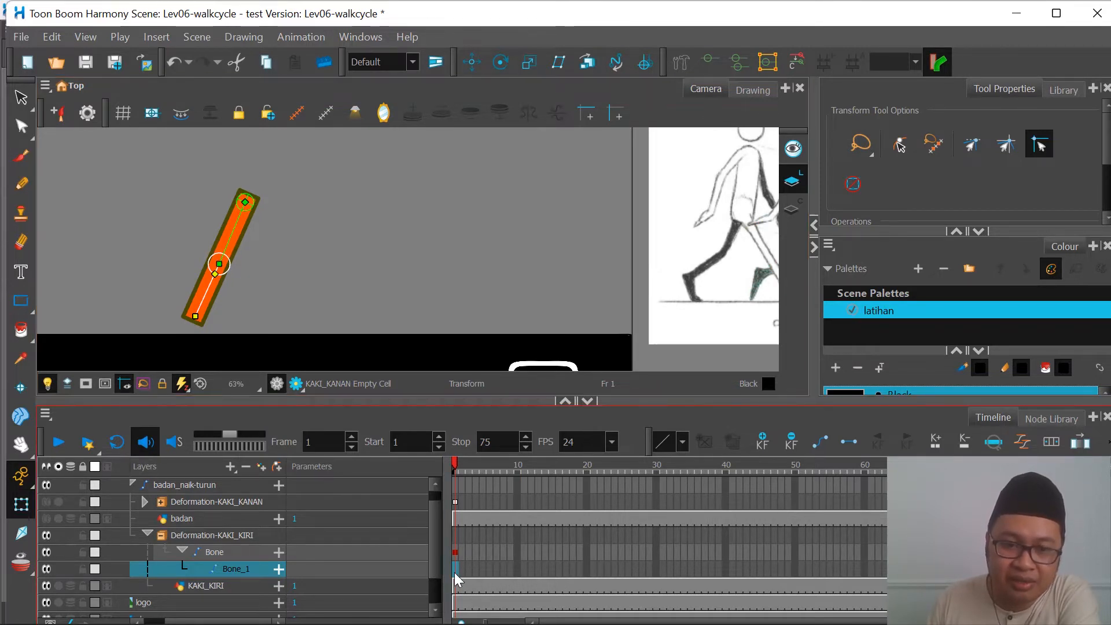
key("ctrl+z")
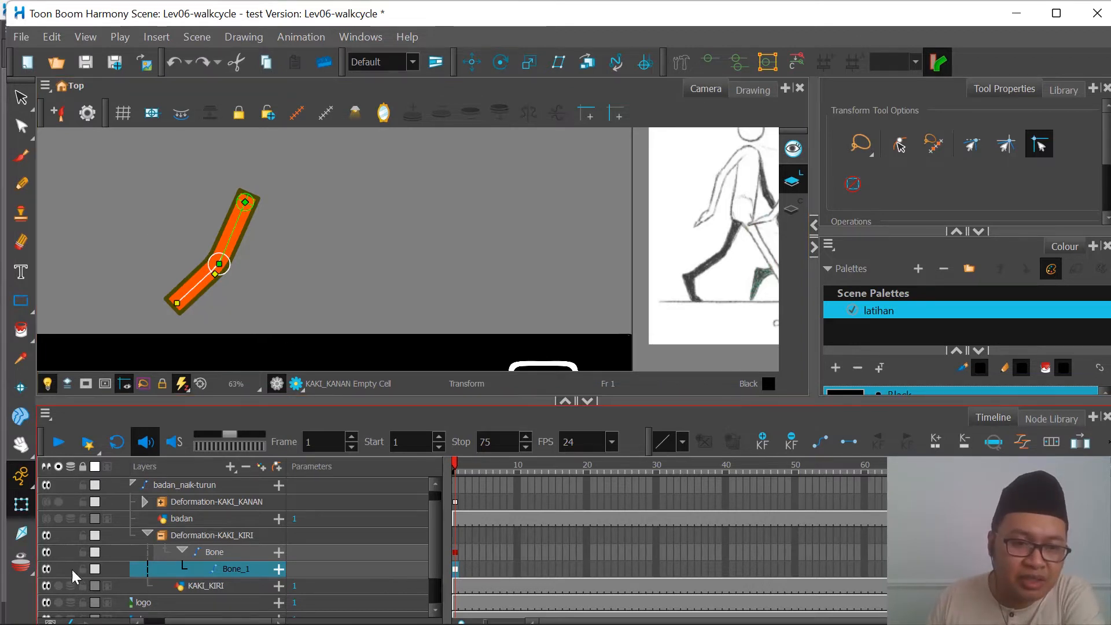
Step: Collapse the bones inside Deformation-KAKI_KIRI and make the Deformation-KAKI_KANAN and badan layers visible again
left_click(181, 552)
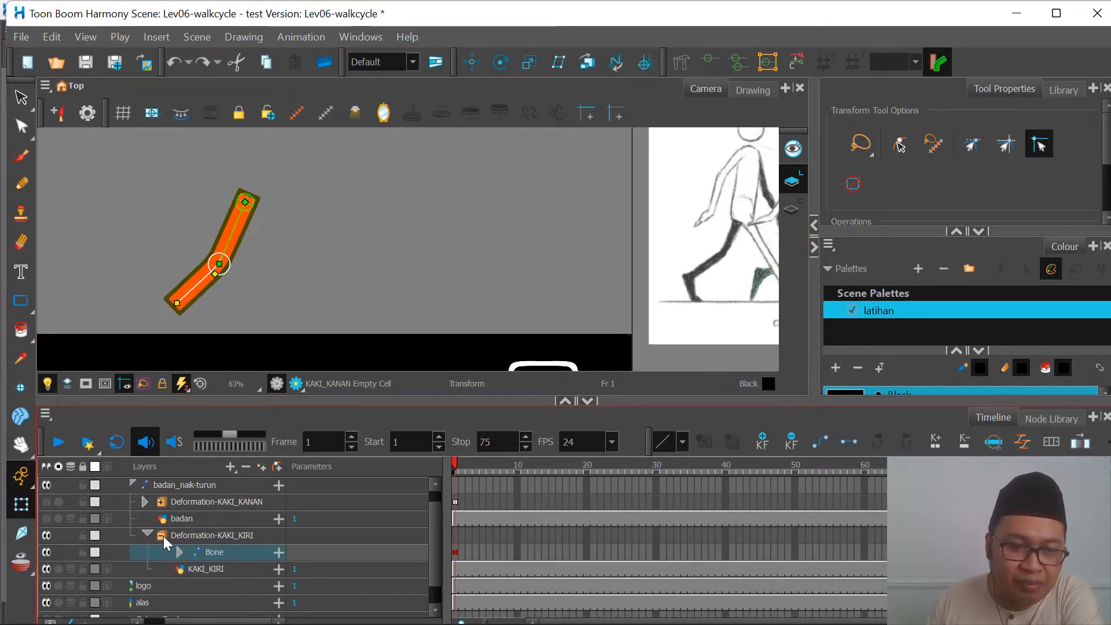
left_click(163, 536)
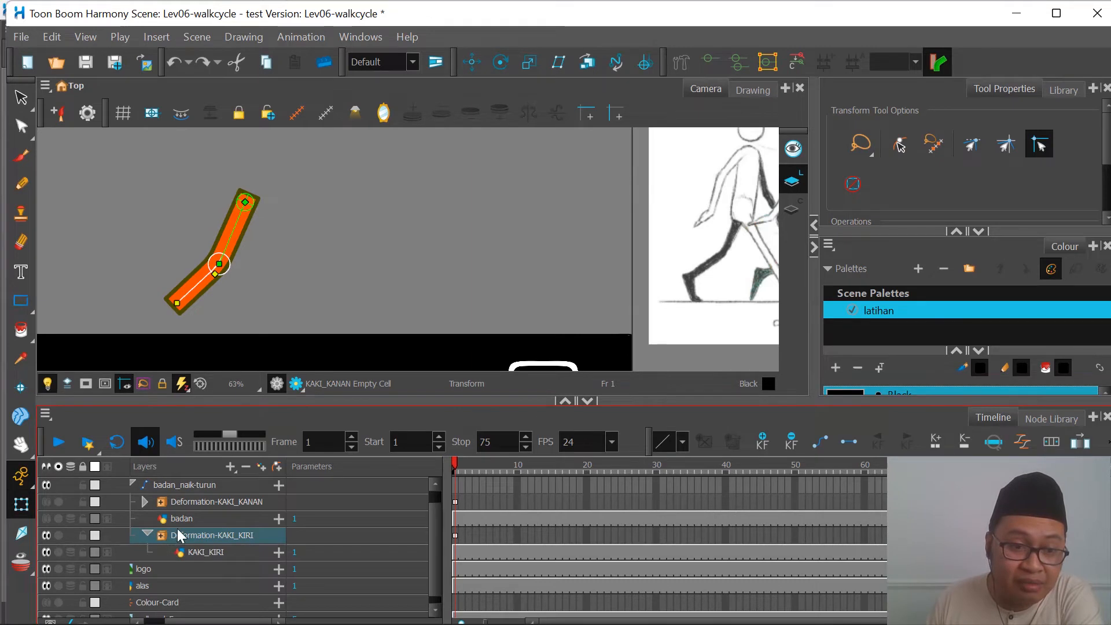
left_click(47, 503)
left_click(47, 520)
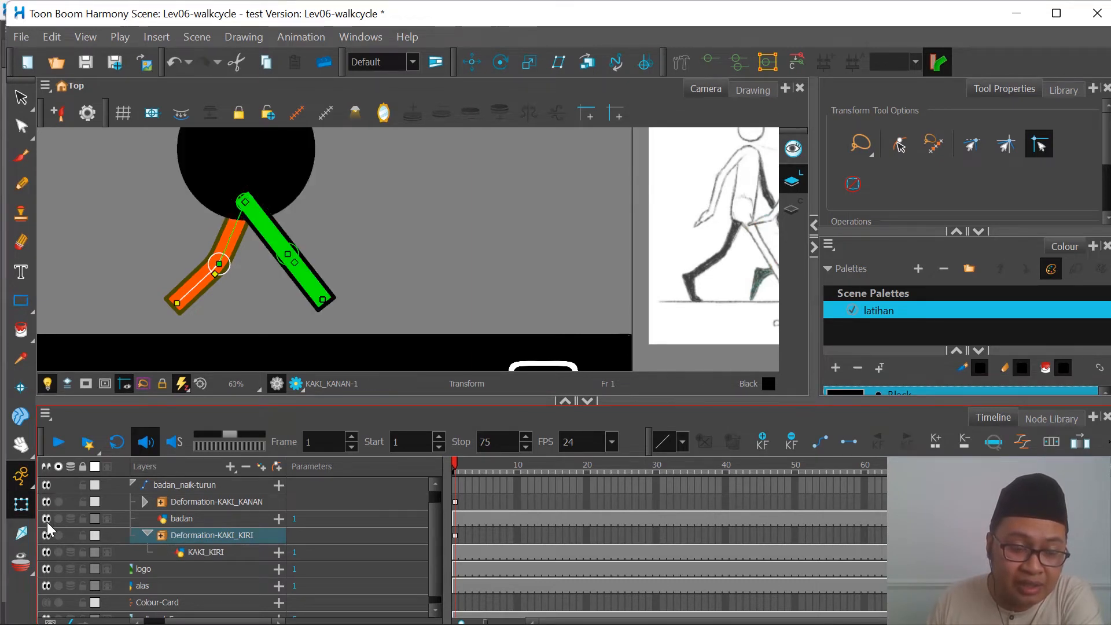
scroll(324, 255, "down", 1)
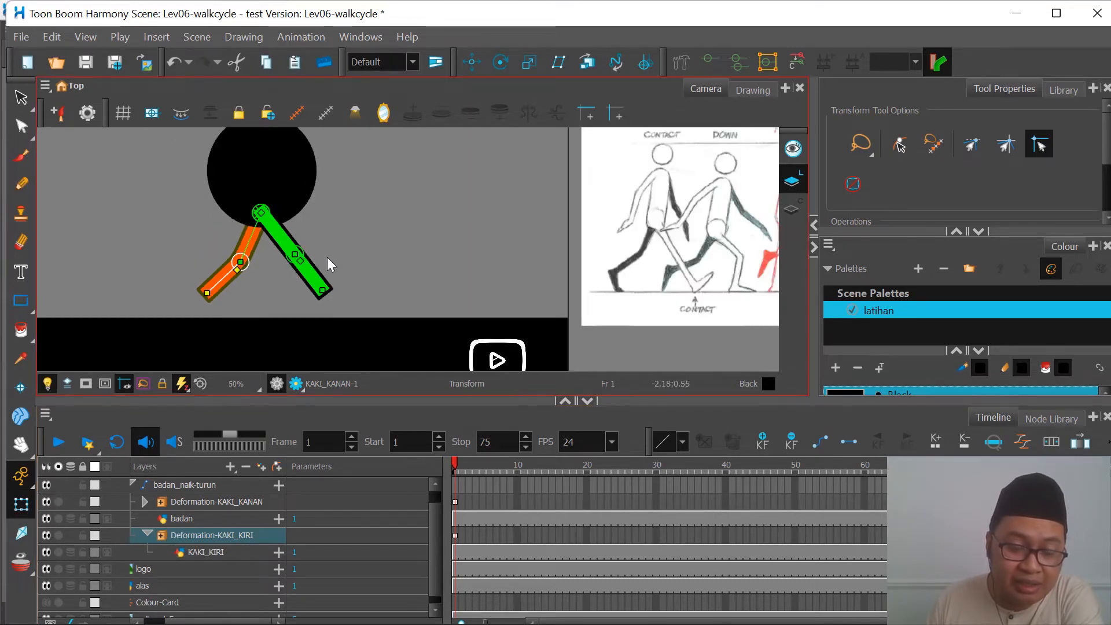
scroll(333, 283, "down", 1)
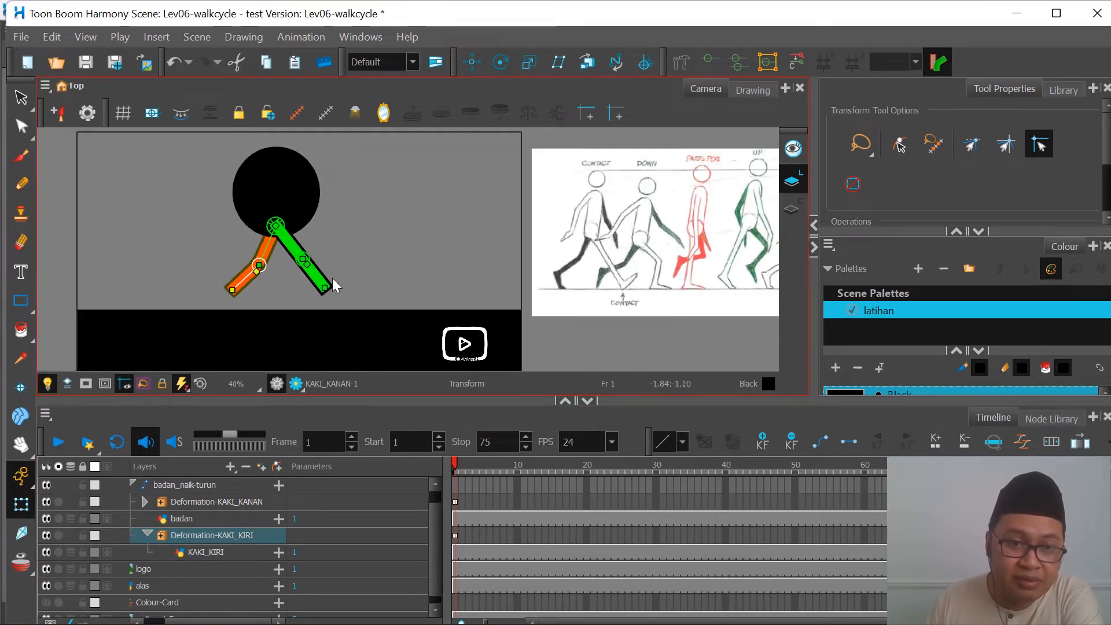
Step: Advance the playhead to frame 4 and bring the walk cycle reference's down pose into view
scroll(241, 233, "up", 1)
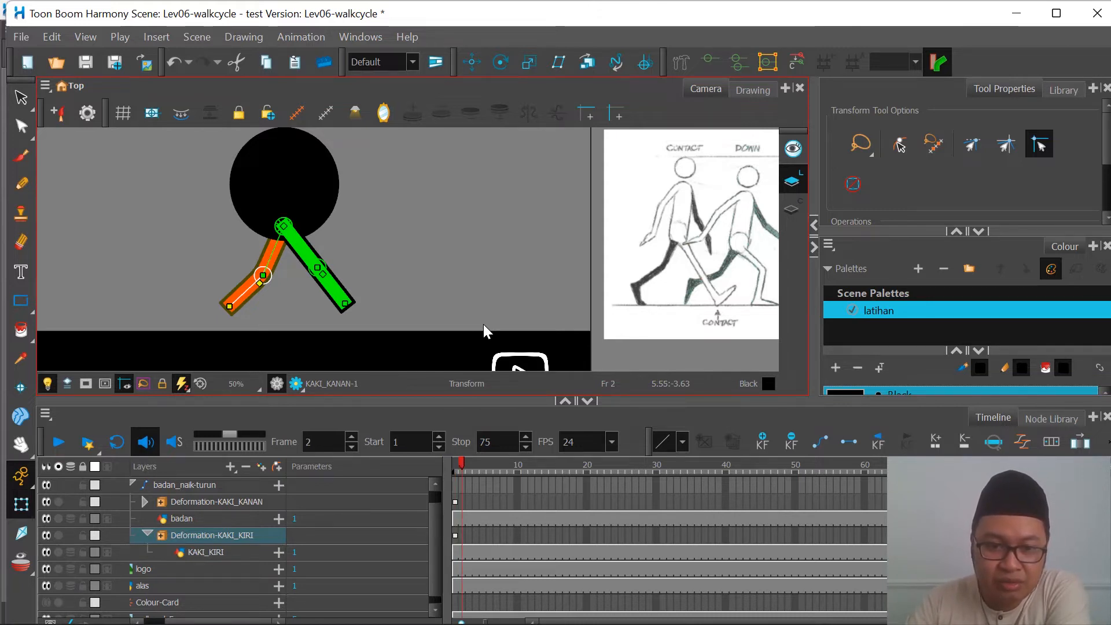
key("period")
key("period")
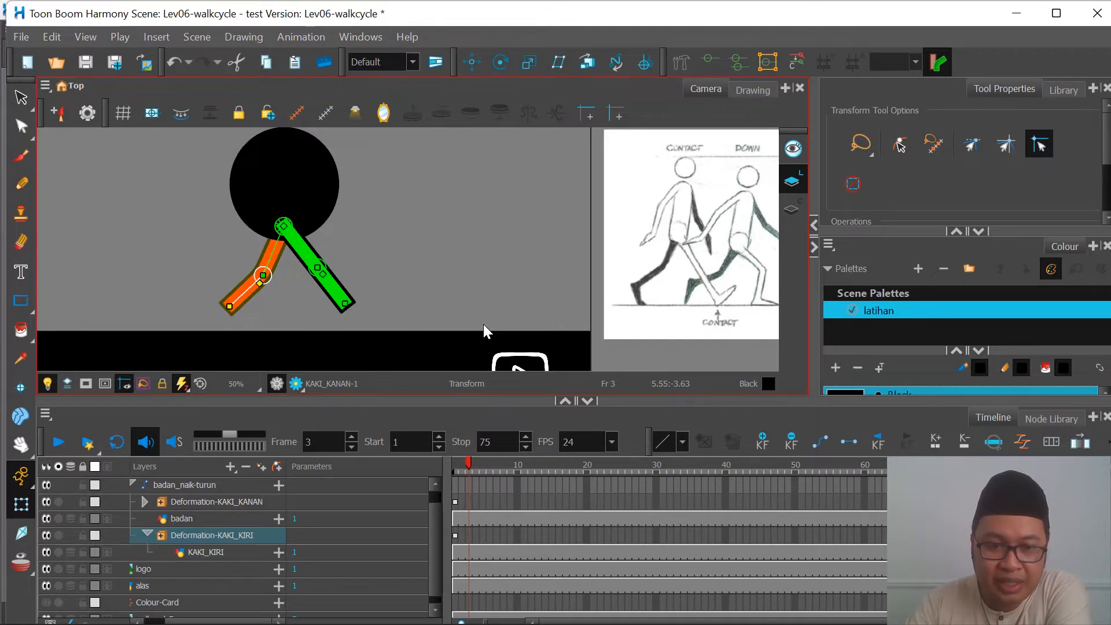
key("period")
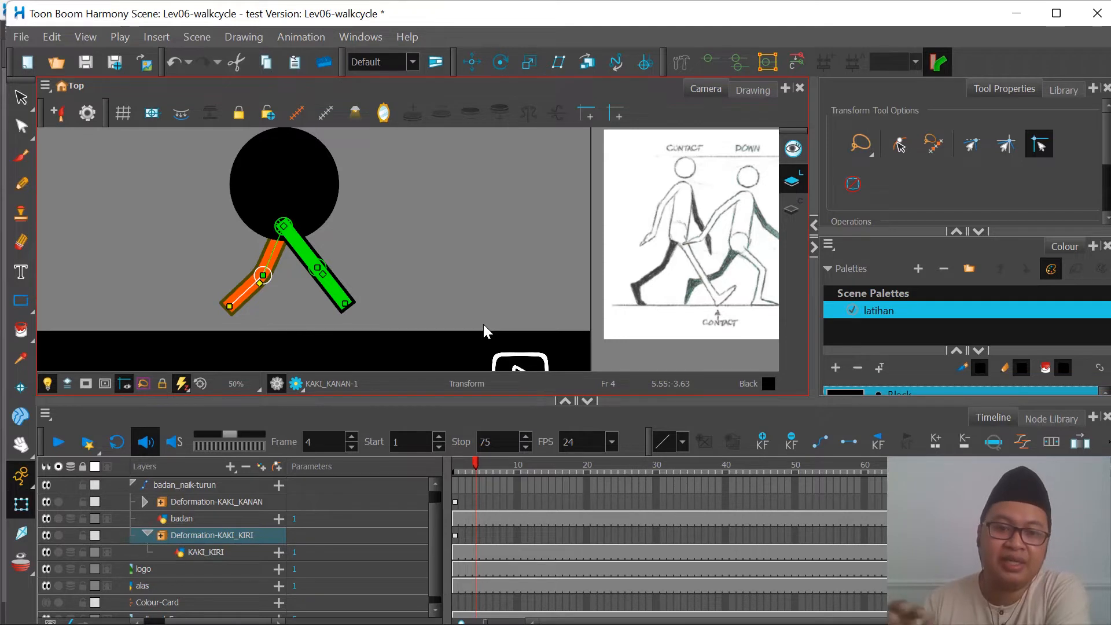
scroll(227, 276, "down", 1)
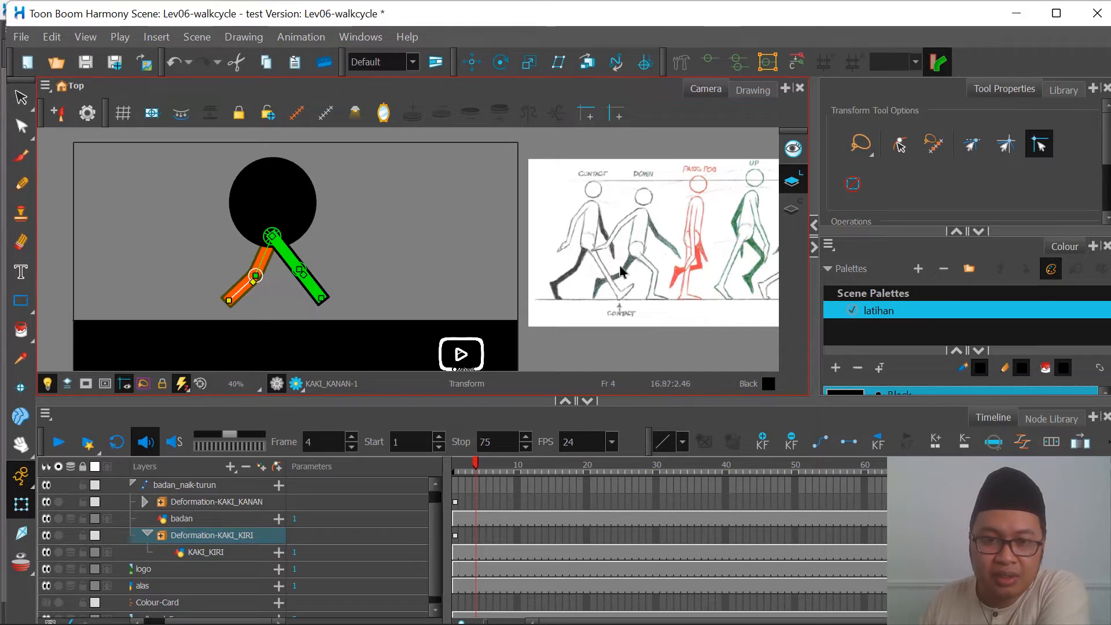
Step: Examine the walk cycle reference's full pose sequence, from the first contact through down, passing and up to the second contact
scroll(521, 238, "down", 1)
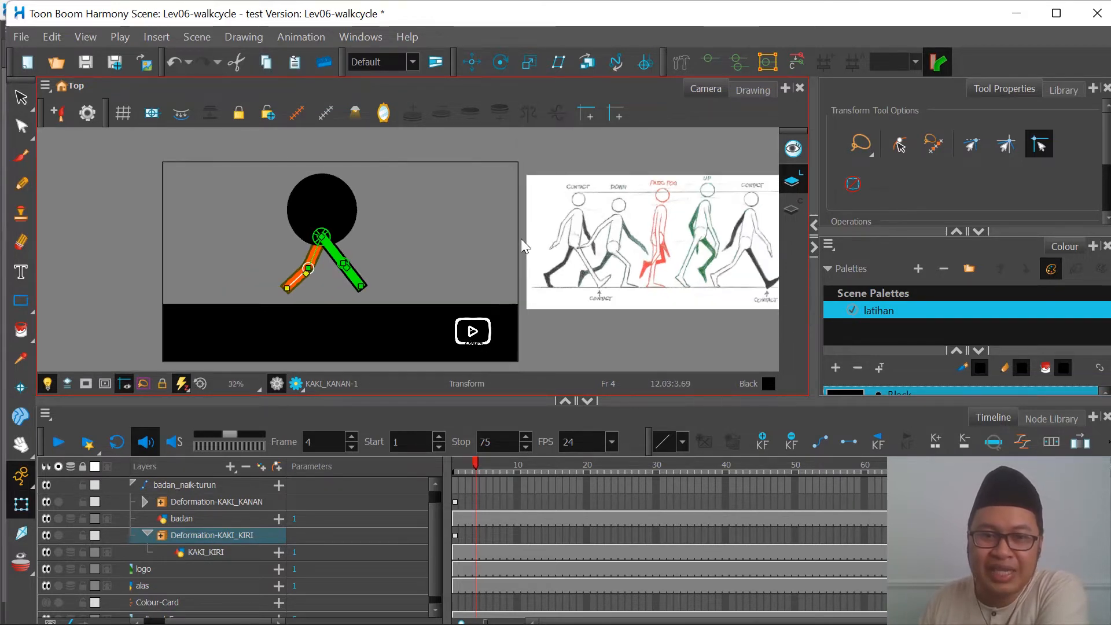
scroll(436, 241, "down", 1)
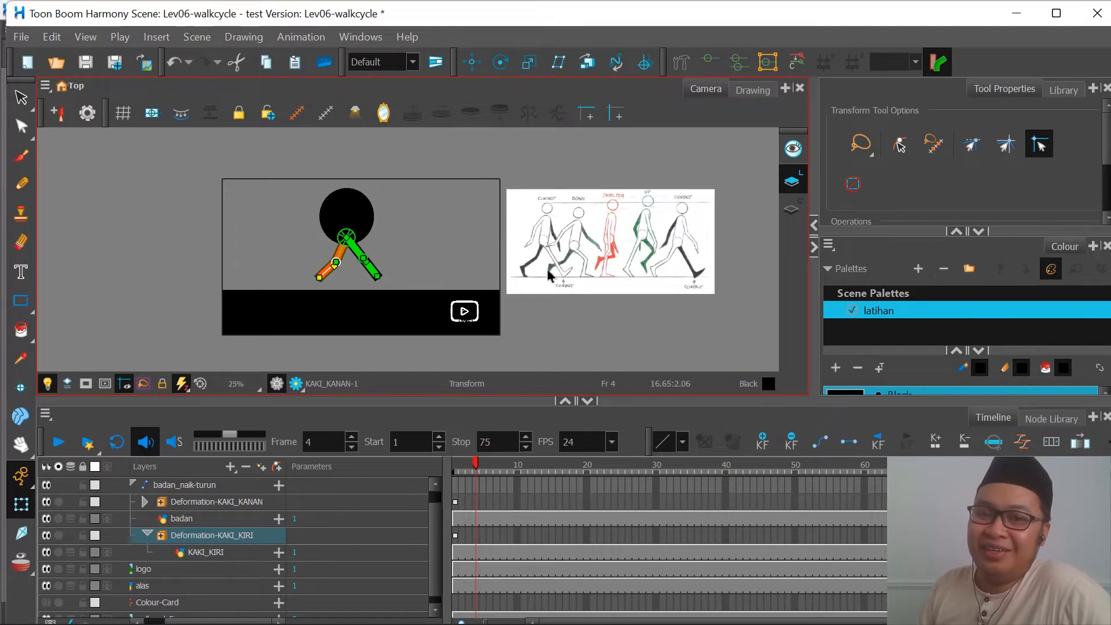
scroll(556, 238, "up", 2)
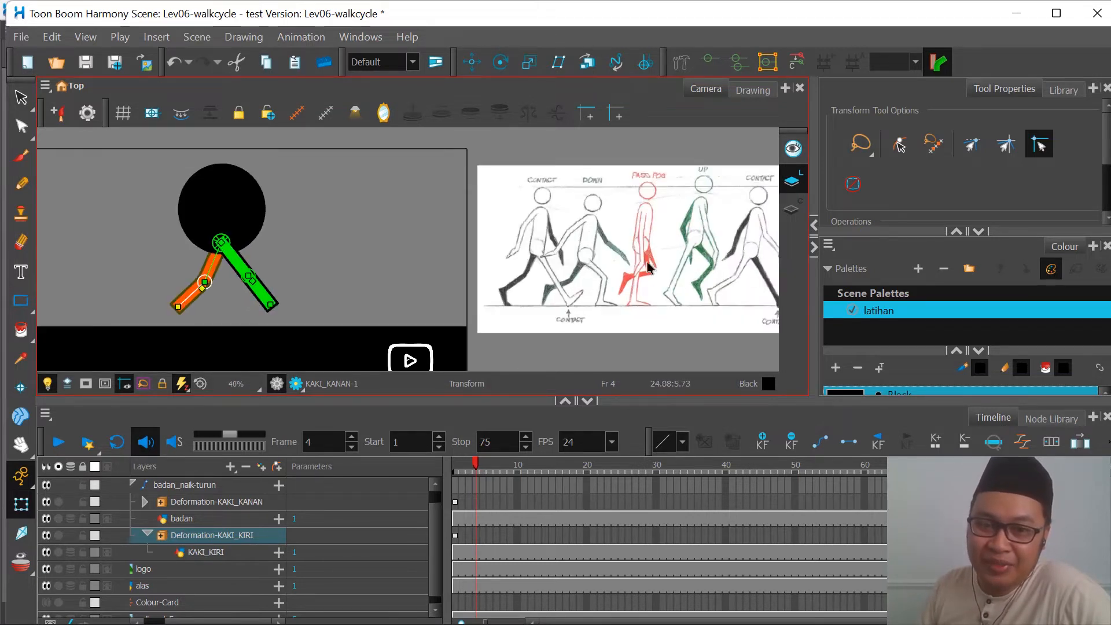
scroll(570, 208, "down", 2)
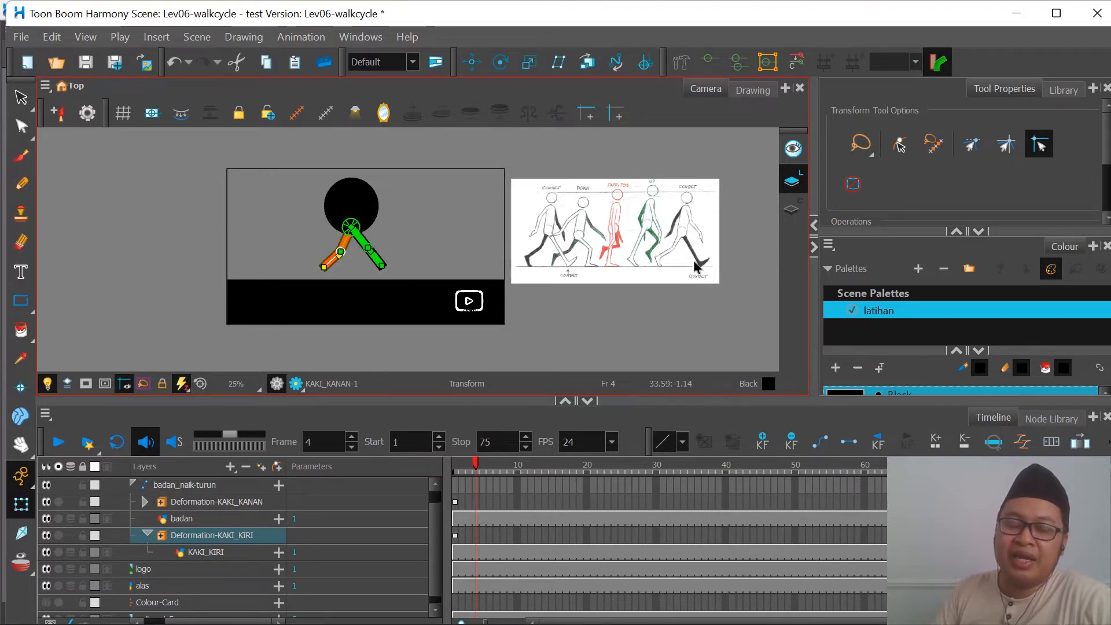
scroll(697, 214, "up", 2)
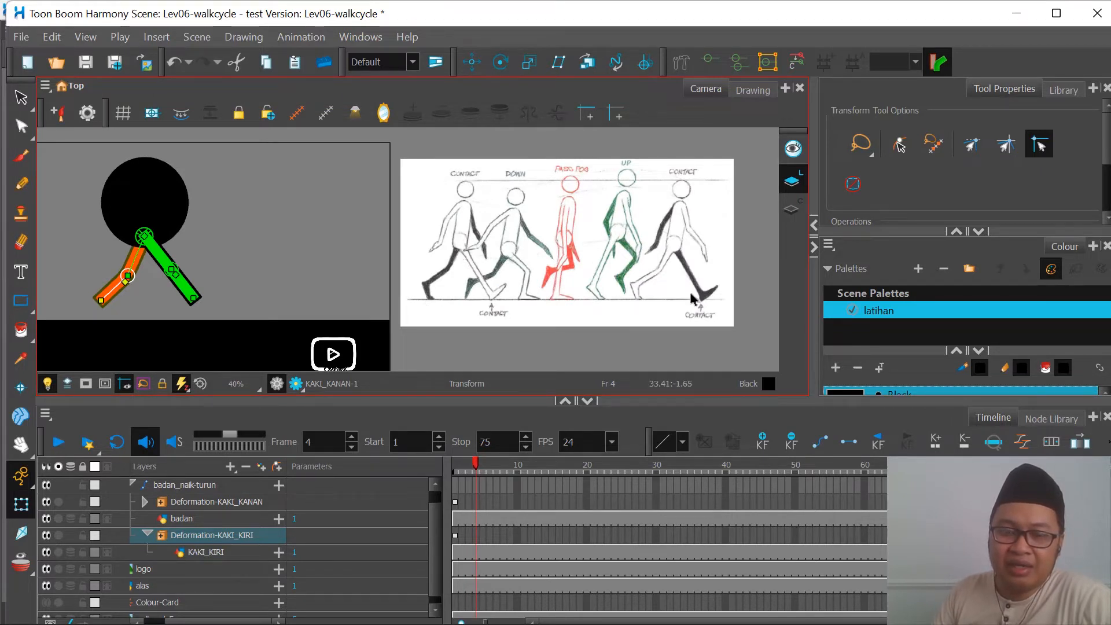
scroll(680, 247, "up", 1)
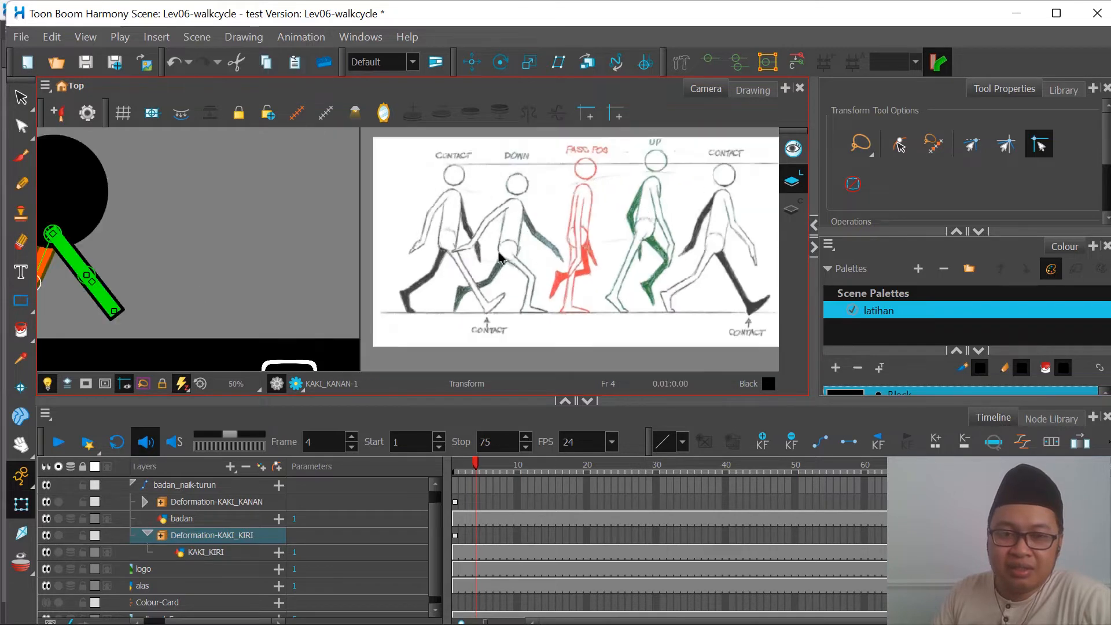
scroll(695, 246, "down", 1)
scroll(727, 242, "up", 1)
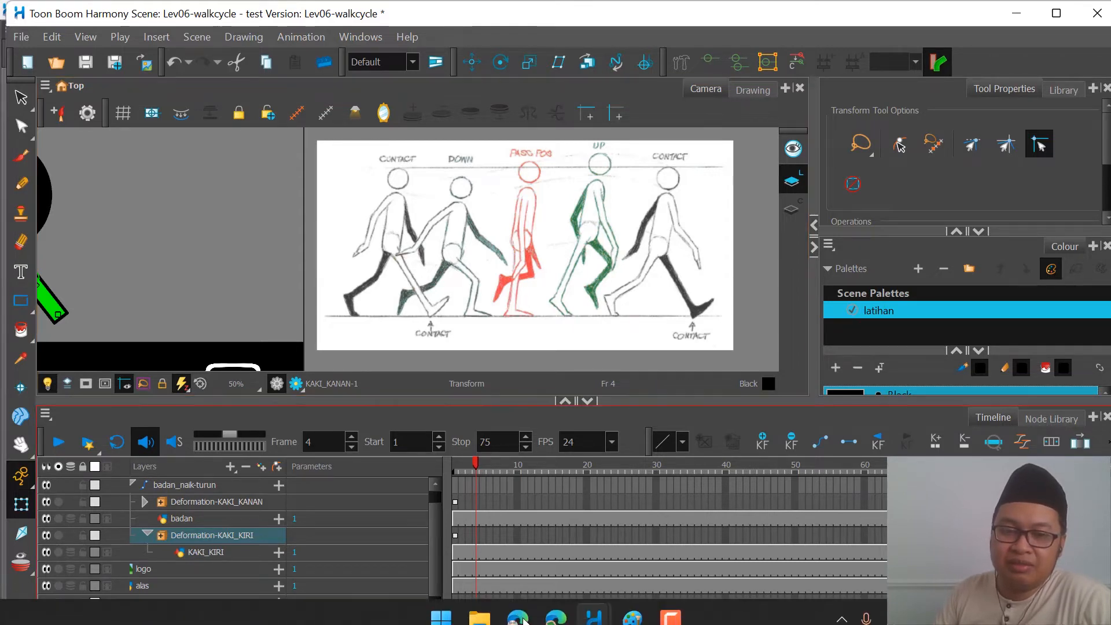
Step: Switch to the finished lev06-walkcycle-done scene and scrub its animation from the opening frames to frame 13
mouse_move(600, 620)
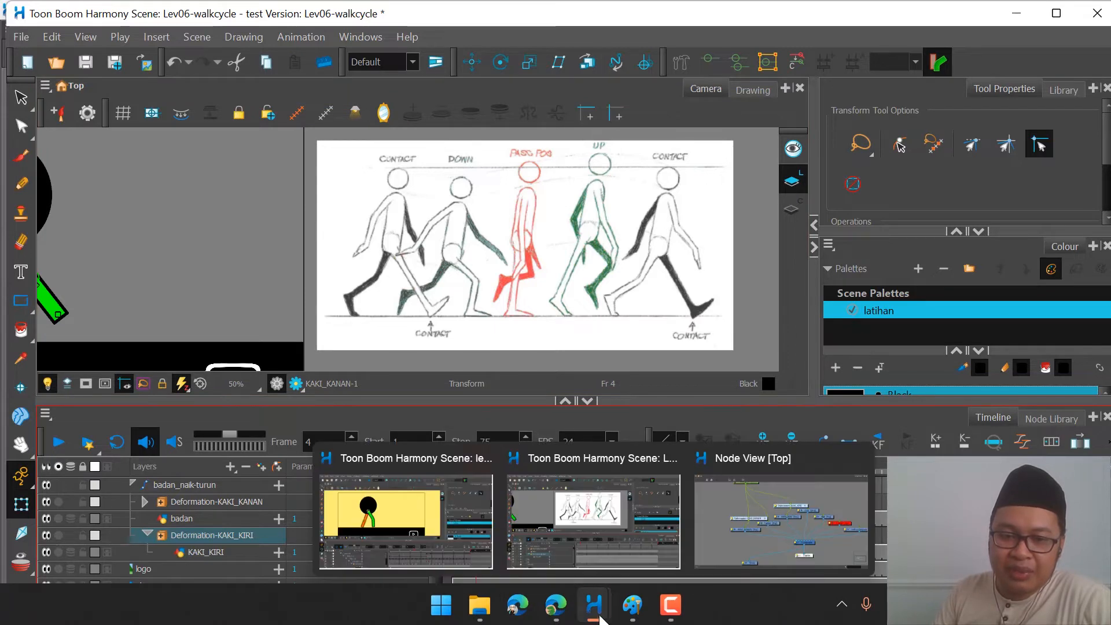
left_click(440, 540)
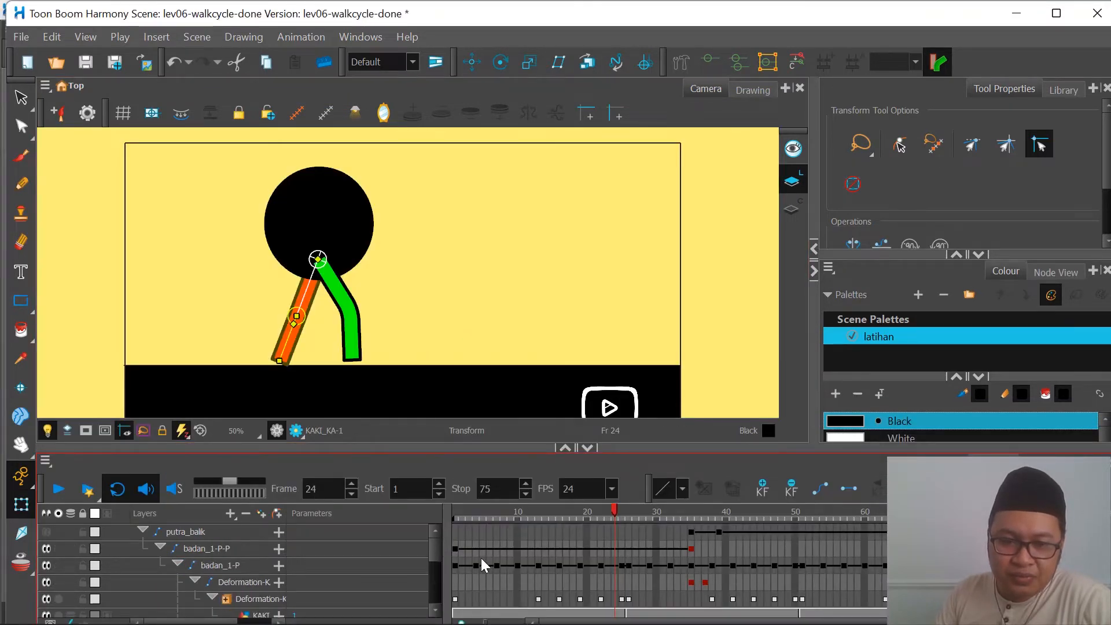
left_click(456, 564)
left_click(462, 565)
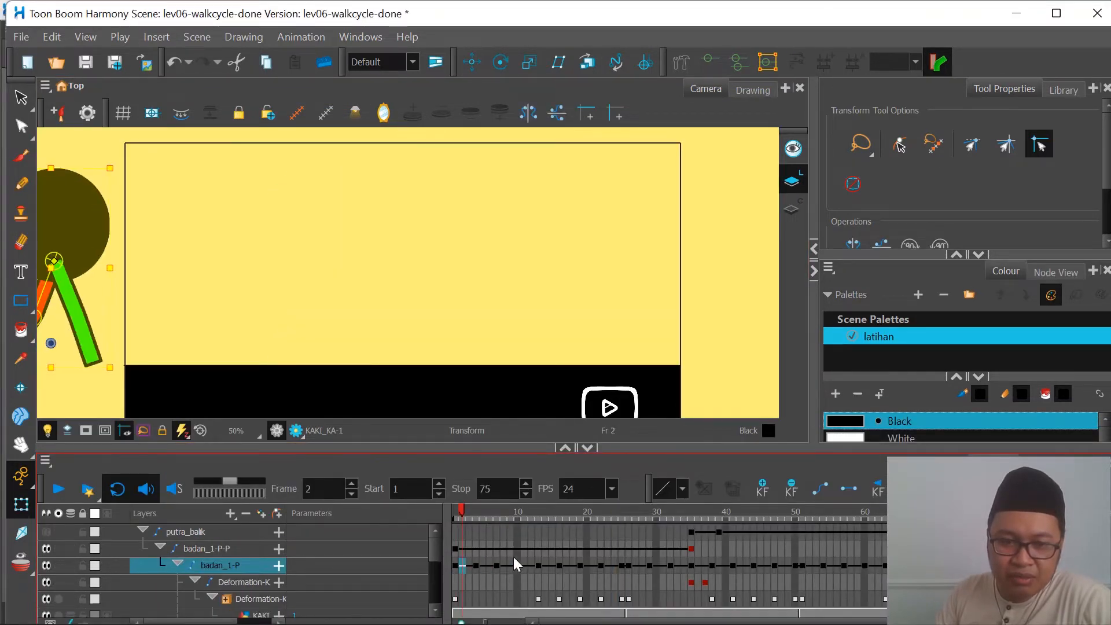
left_click_drag(679, 509, 537, 559)
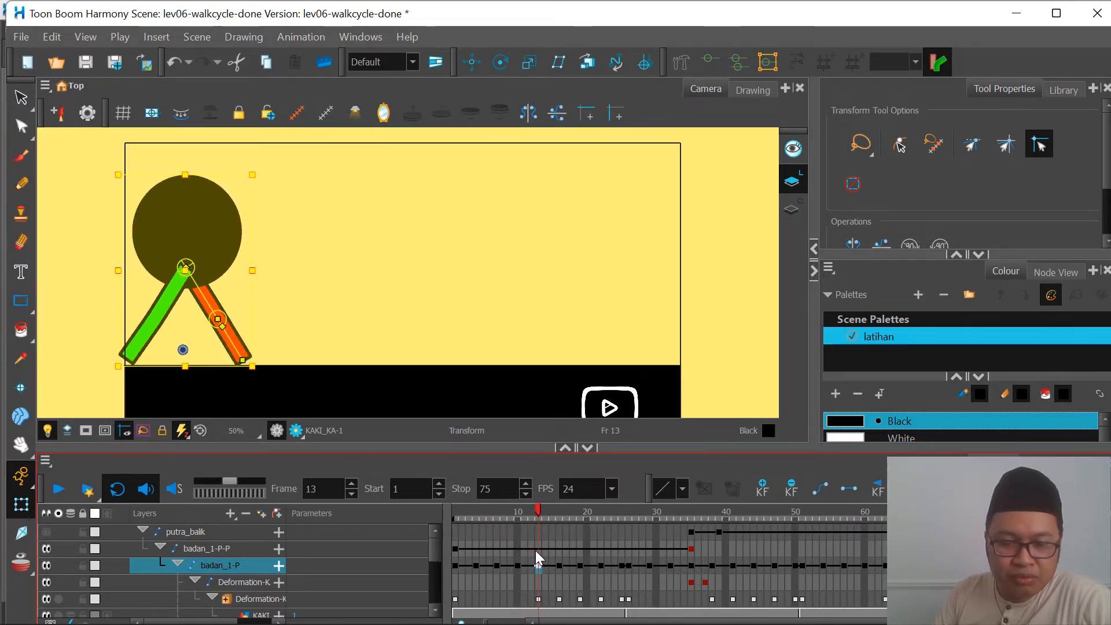
Step: Select the green leg drawing on frame 13 and locate its deformation layer and keyframes in the timeline
scroll(541, 544, "down", 3)
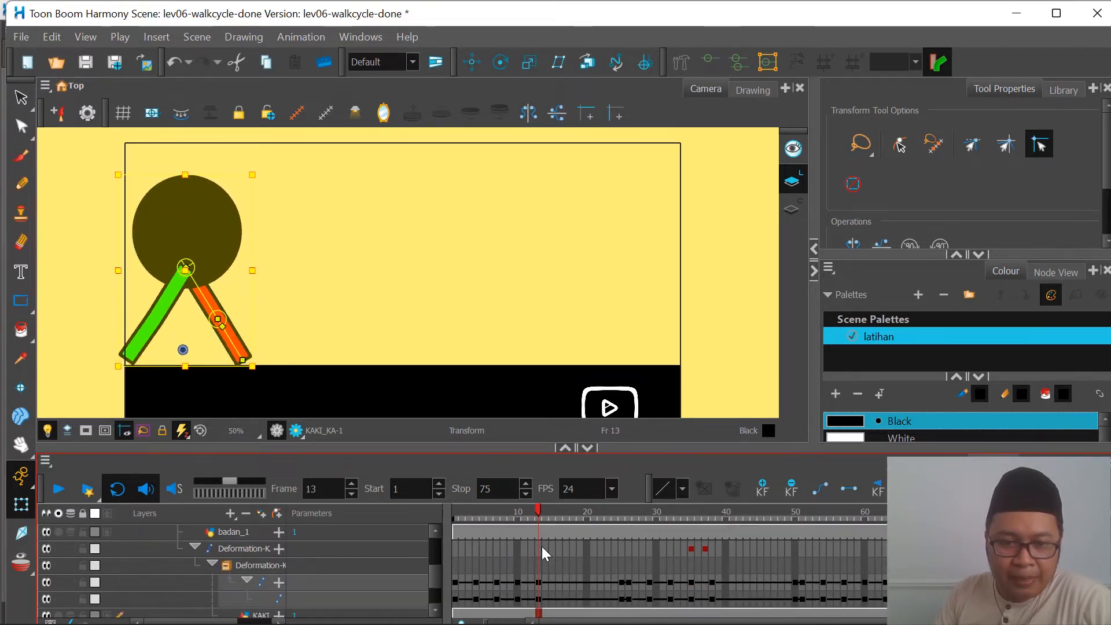
scroll(542, 547, "up", 1)
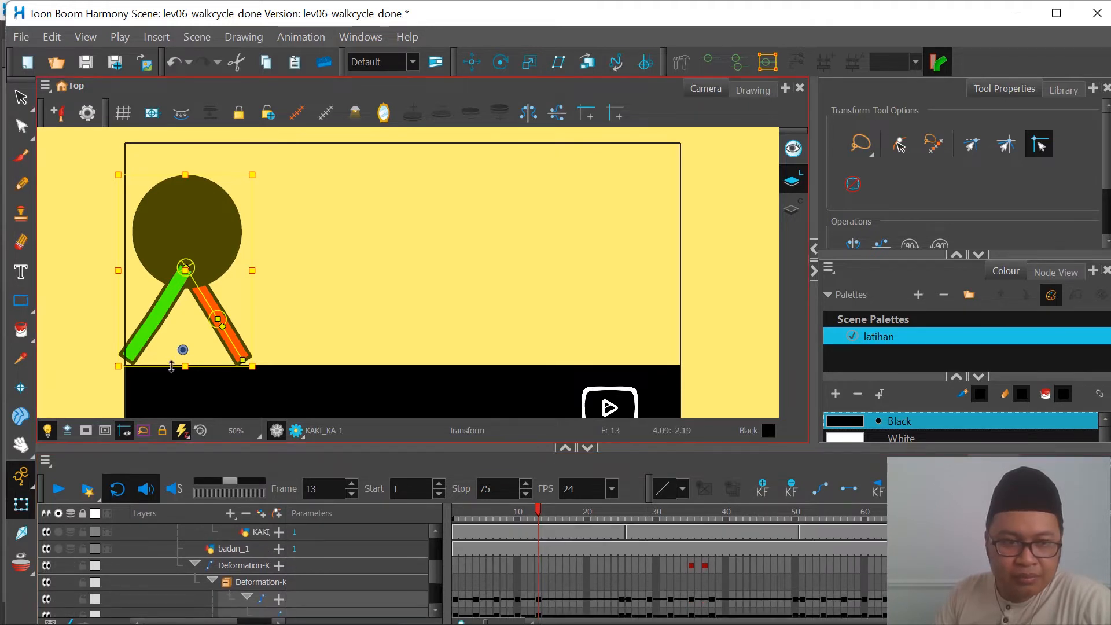
left_click(92, 339)
left_click(151, 339)
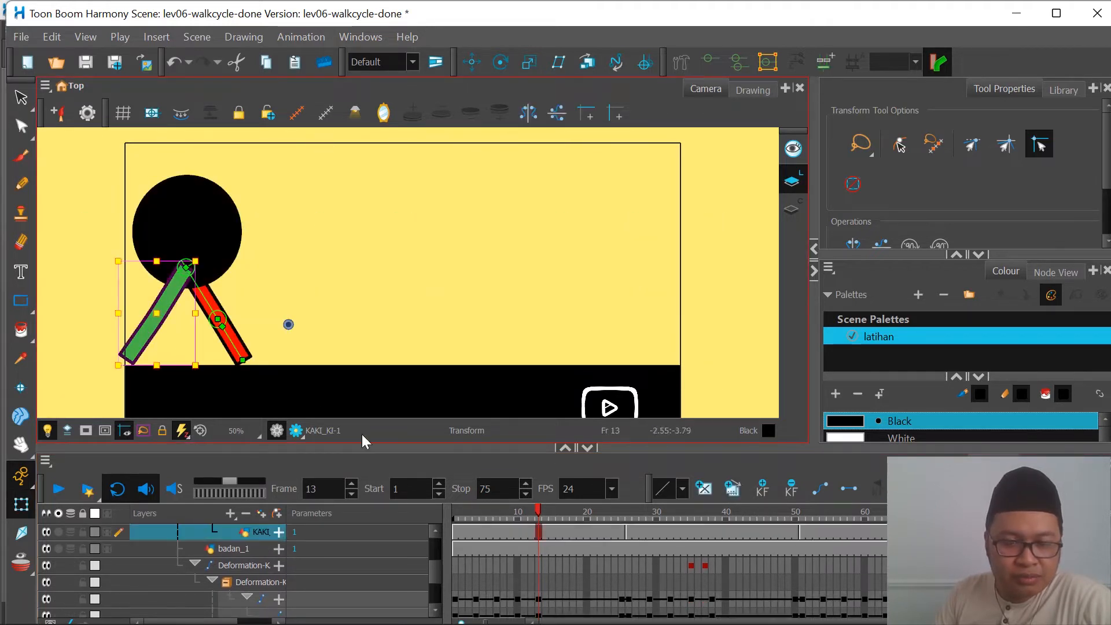
scroll(276, 566, "down", 1)
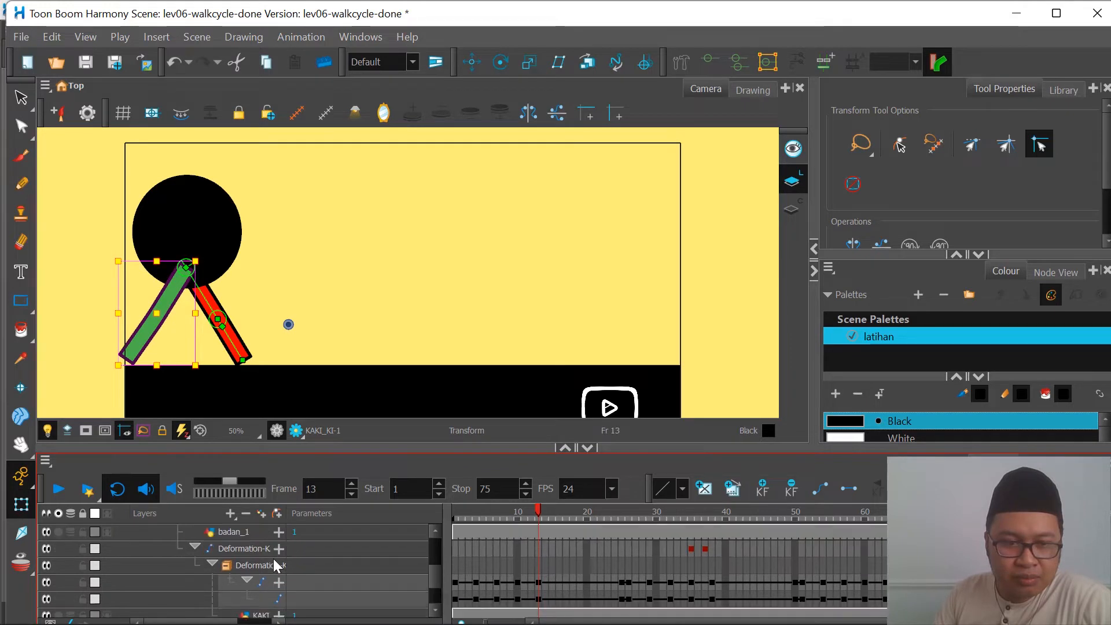
scroll(277, 566, "up", 4)
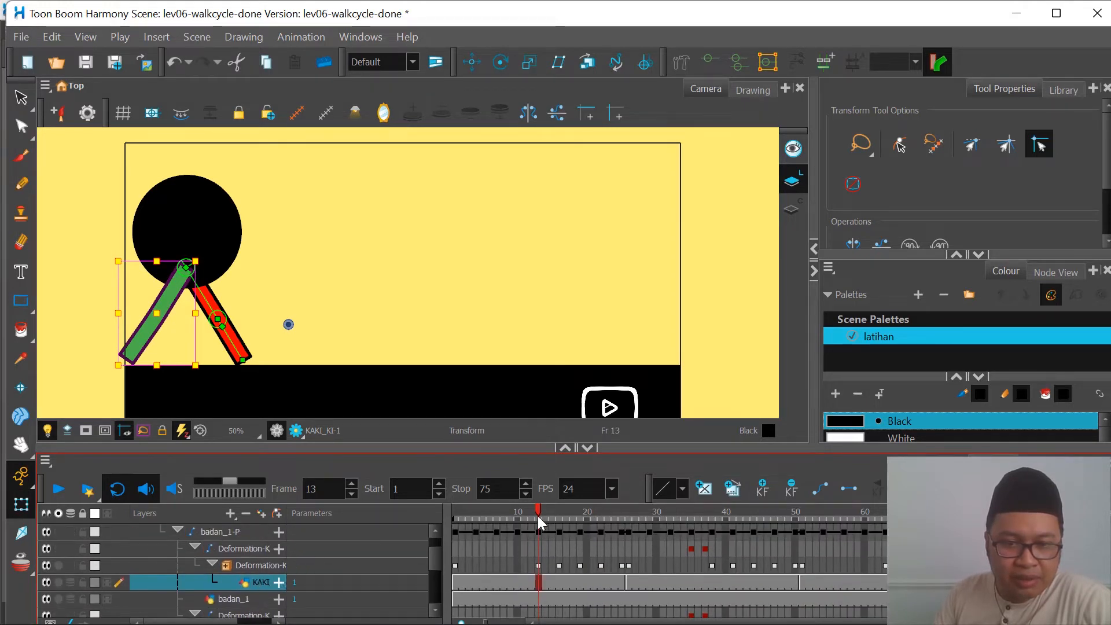
Step: Return to frame 1, select the red leg drawing and collapse the bones inside its deformation layer
left_click_drag(538, 521, 455, 521)
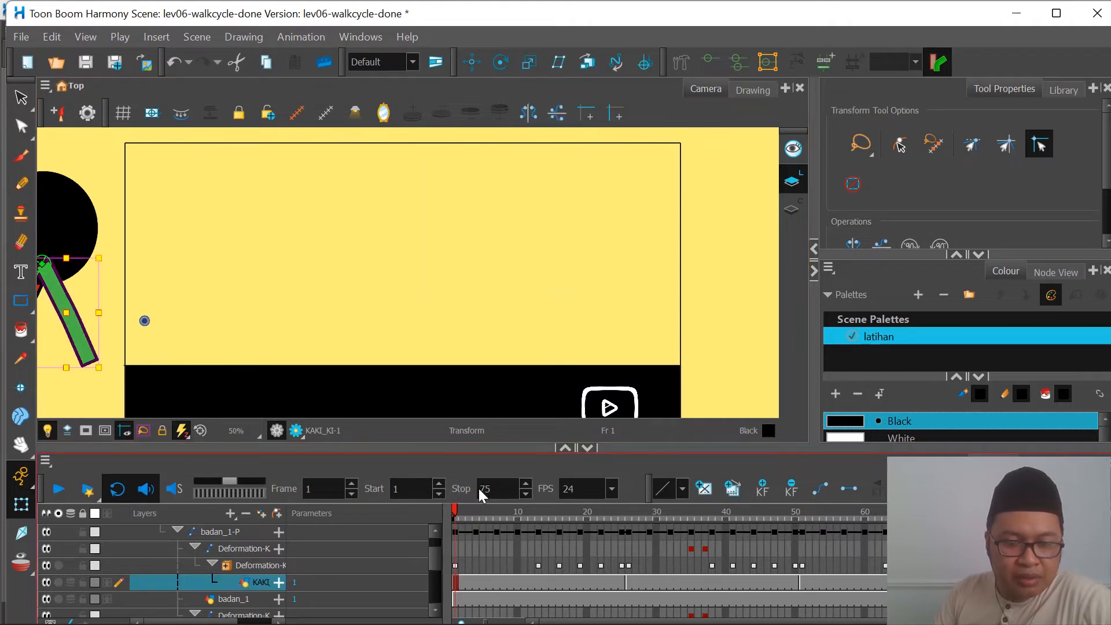
mouse_move(459, 513)
left_mouse_down()
mouse_move(518, 517)
mouse_move(441, 513)
left_mouse_up()
scroll(336, 301, "down", 1)
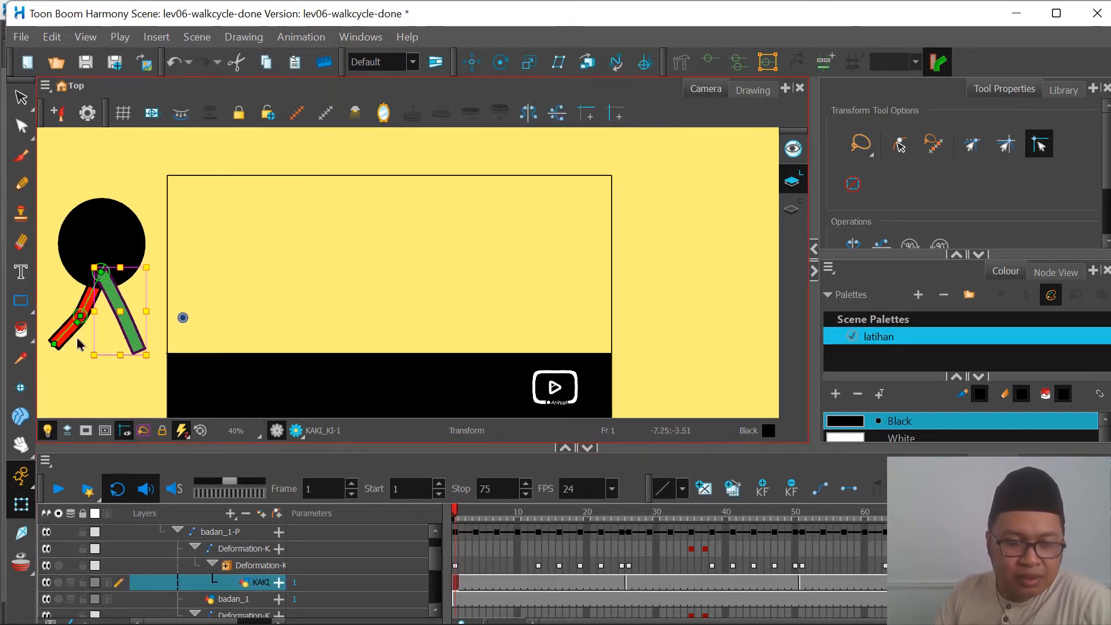
left_click(69, 330)
scroll(274, 571, "down", 2)
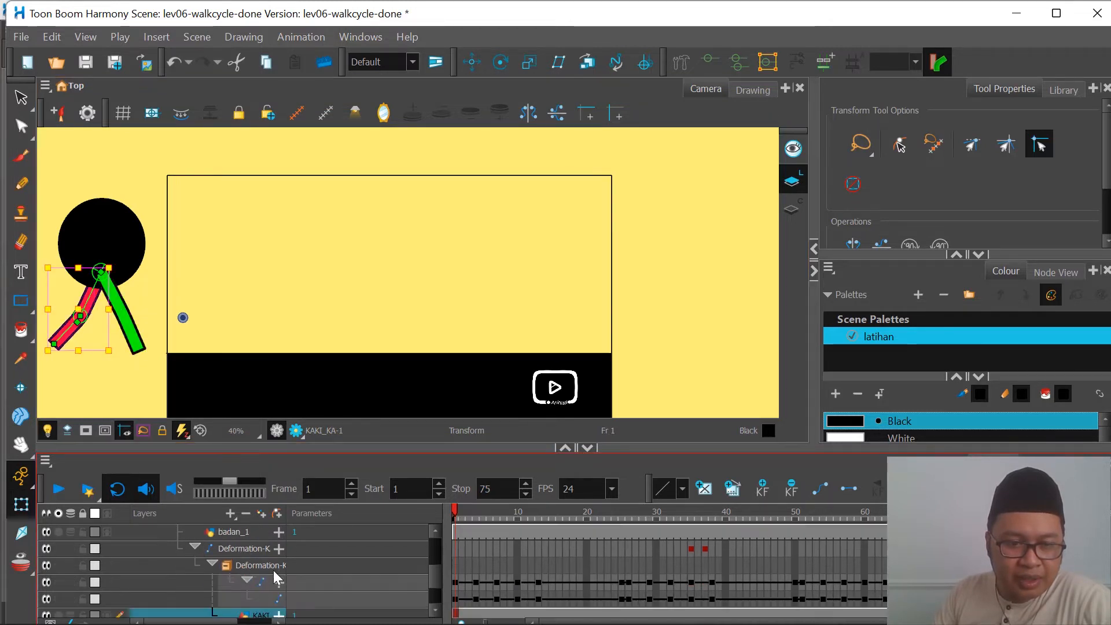
scroll(278, 570, "down", 2)
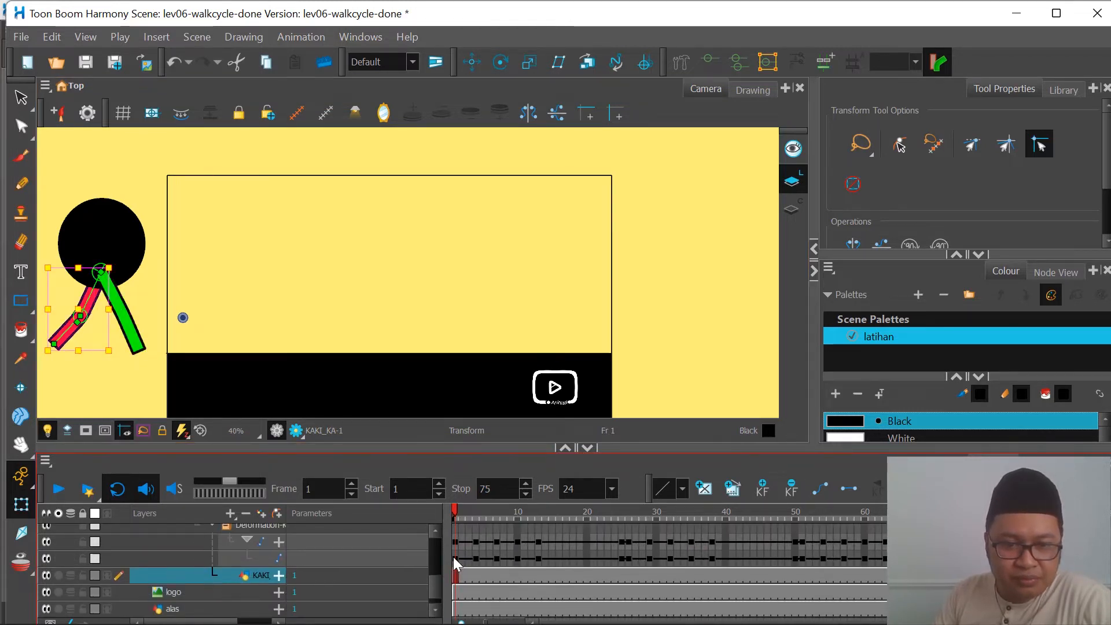
scroll(227, 529, "down", 1)
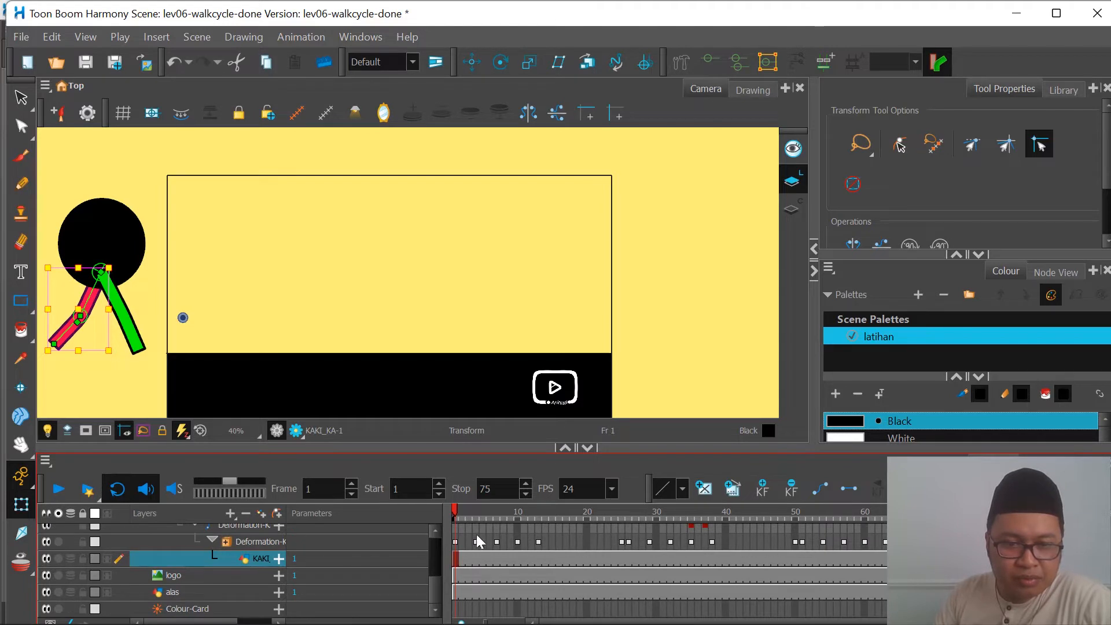
Step: Step through the red leg's deformation keyframes on frames 1, 4, 7, 10 and 13 to view each pose
left_click(461, 514)
left_click(455, 543)
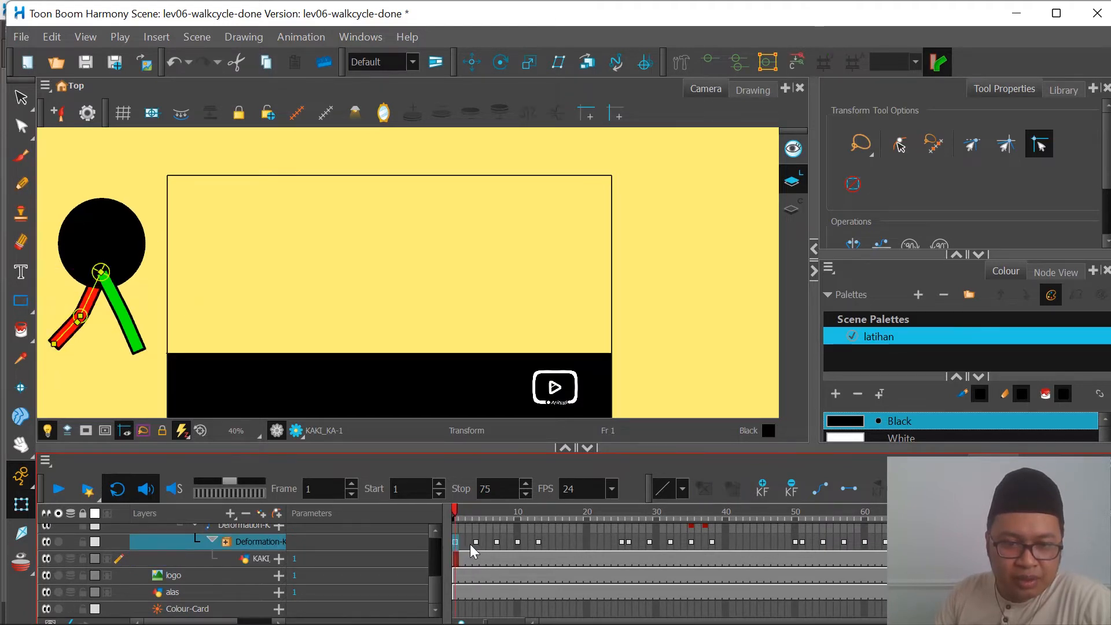
left_click(476, 543)
left_click(497, 543)
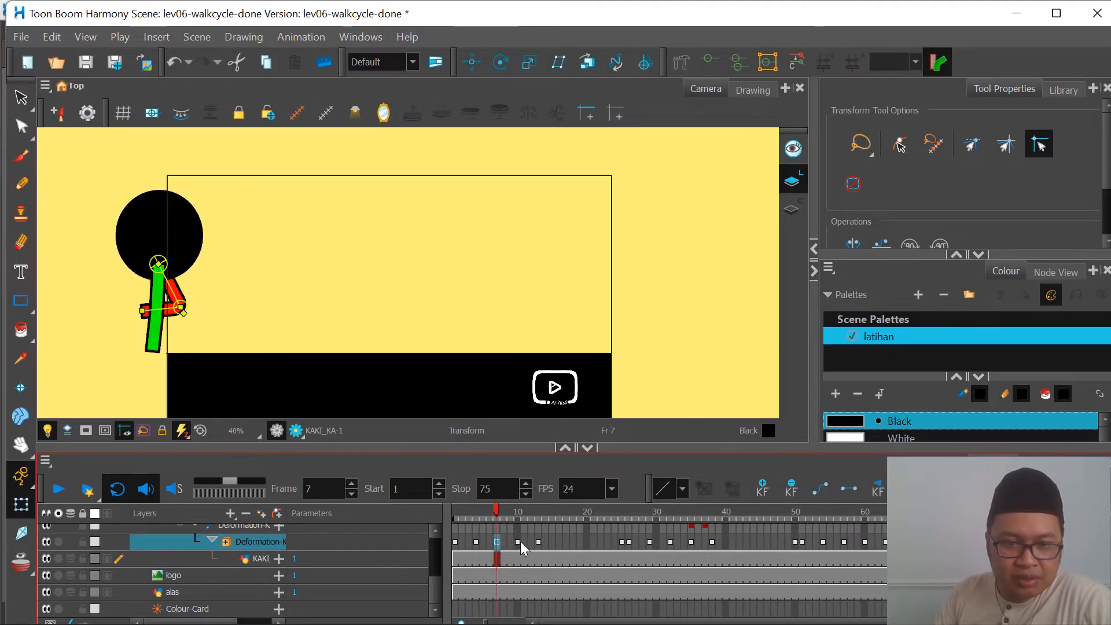
left_click(518, 542)
left_click(539, 543)
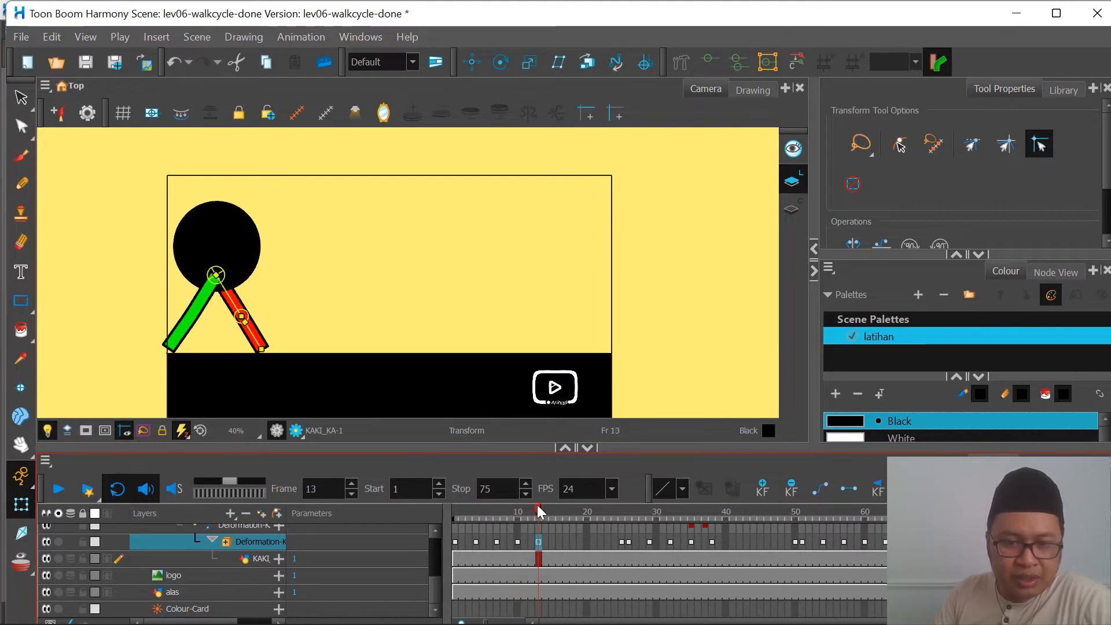
Step: Go back to frame 1 and review the red leg's key poses once more up to the contact on frame 13
left_click_drag(539, 512, 446, 526)
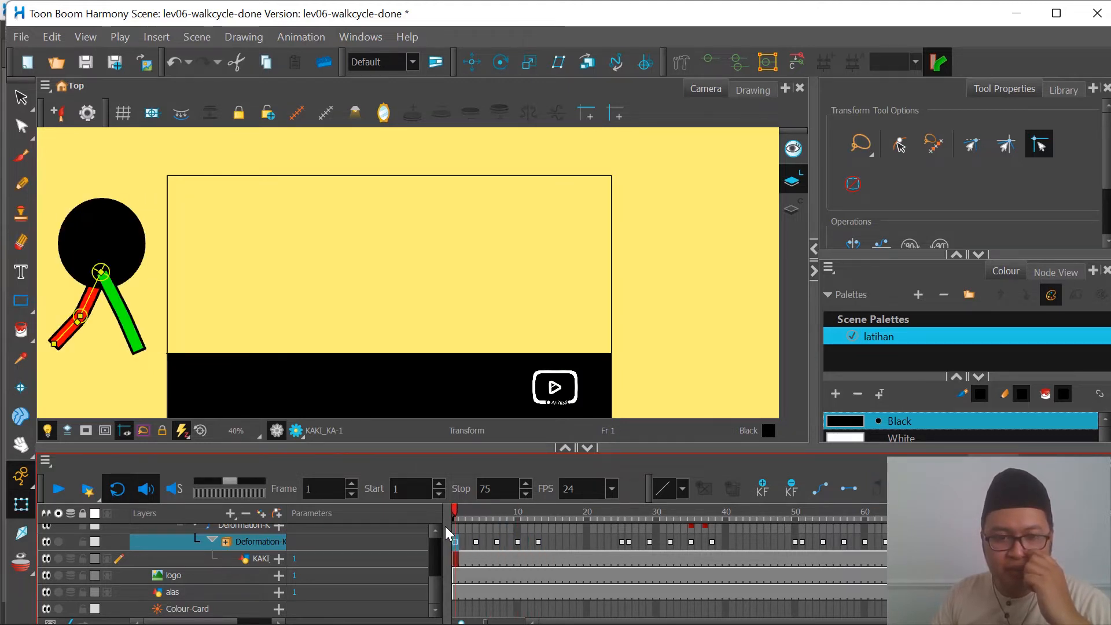
left_click(474, 543)
left_click(493, 545)
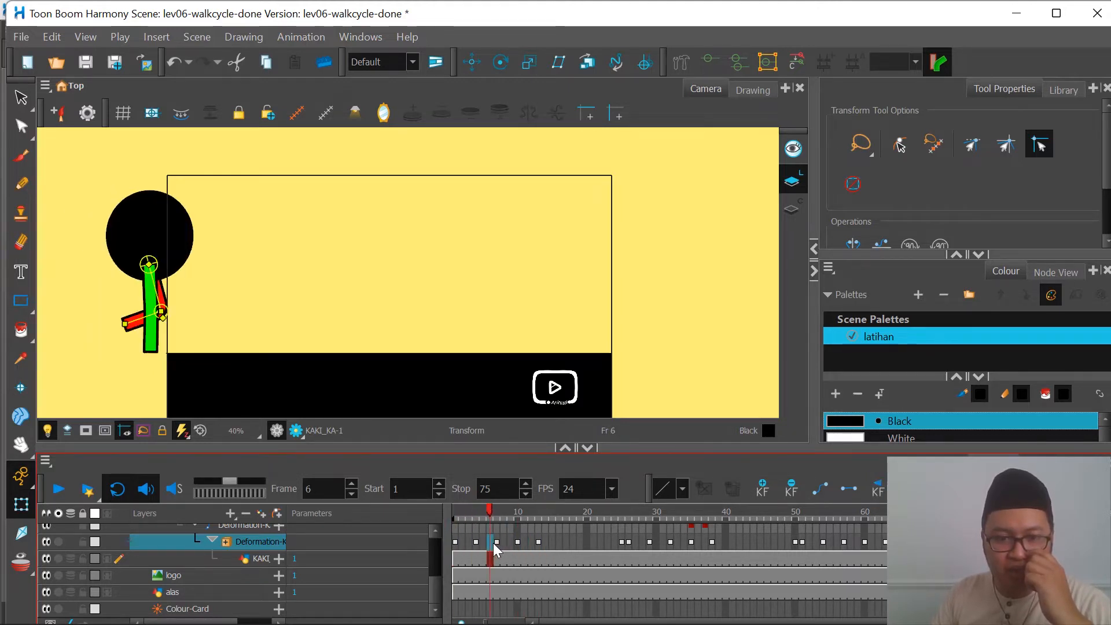
left_click(497, 543)
left_click(516, 543)
left_click(537, 543)
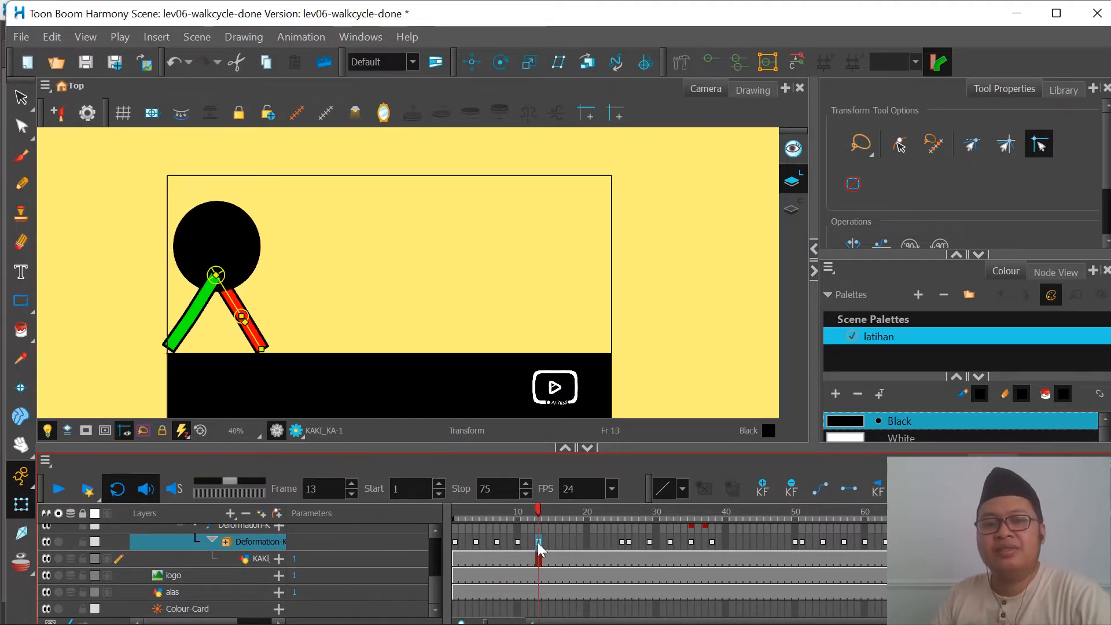
Step: Inspect the in-between leg poses frame by frame from frame 1 to 6, and compare them with frames 15 and 16
left_click(453, 542)
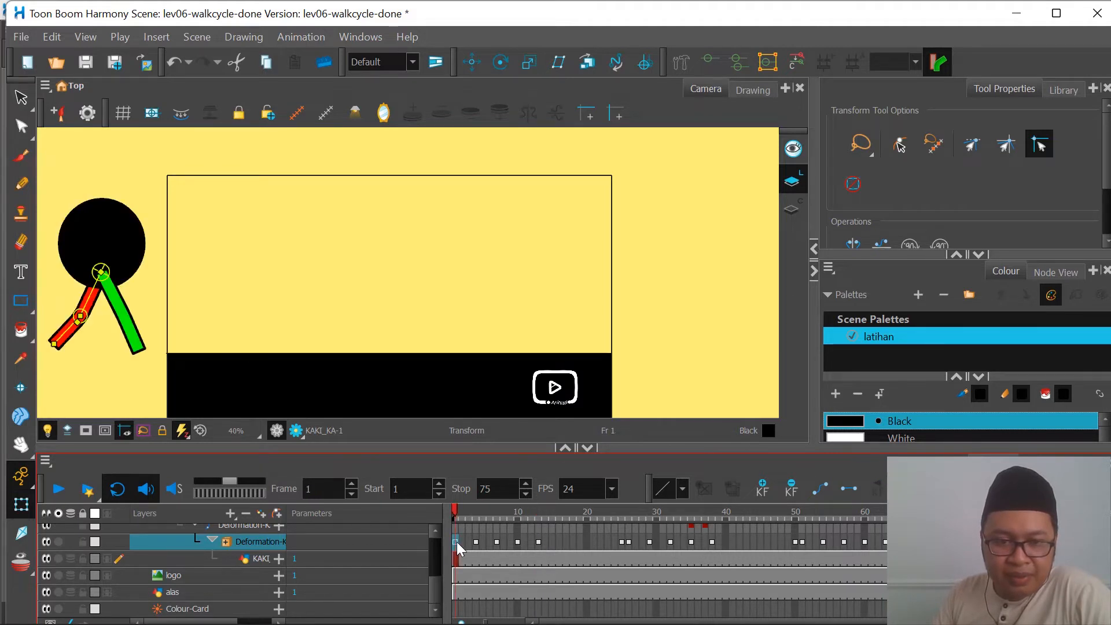
left_click(463, 542)
left_click(470, 541)
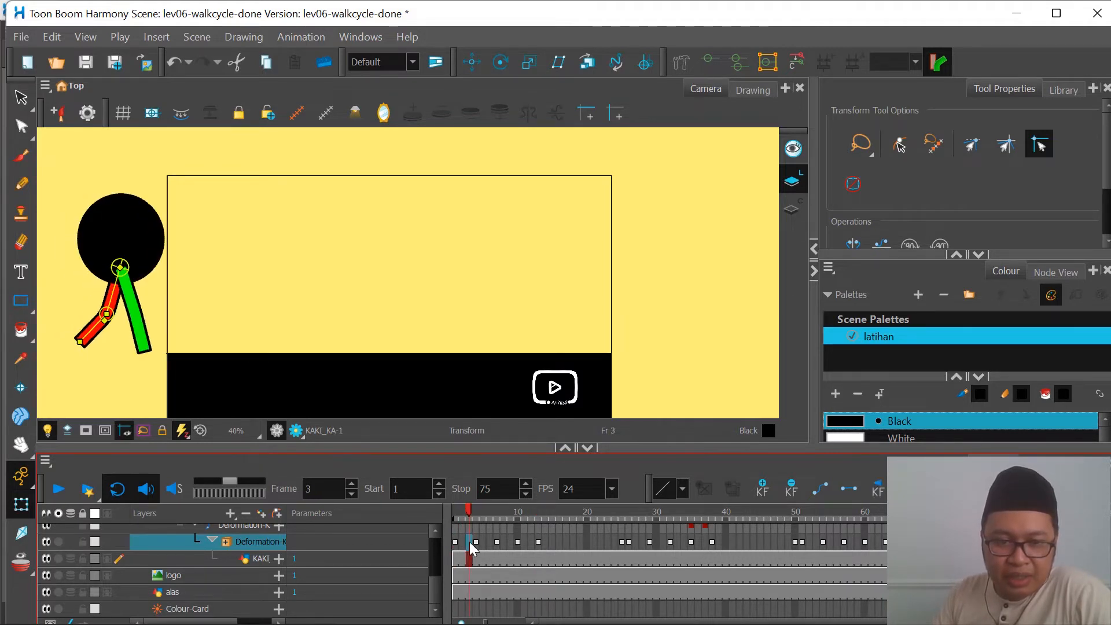
left_click(476, 542)
left_click(483, 542)
left_click(490, 542)
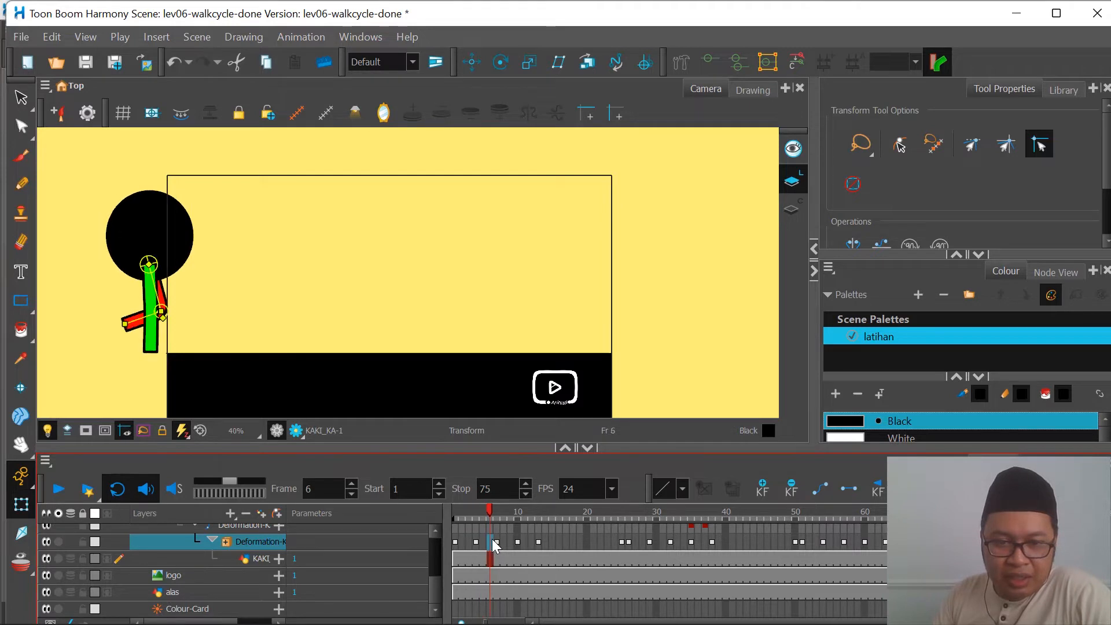
left_click(554, 542)
left_click(562, 541)
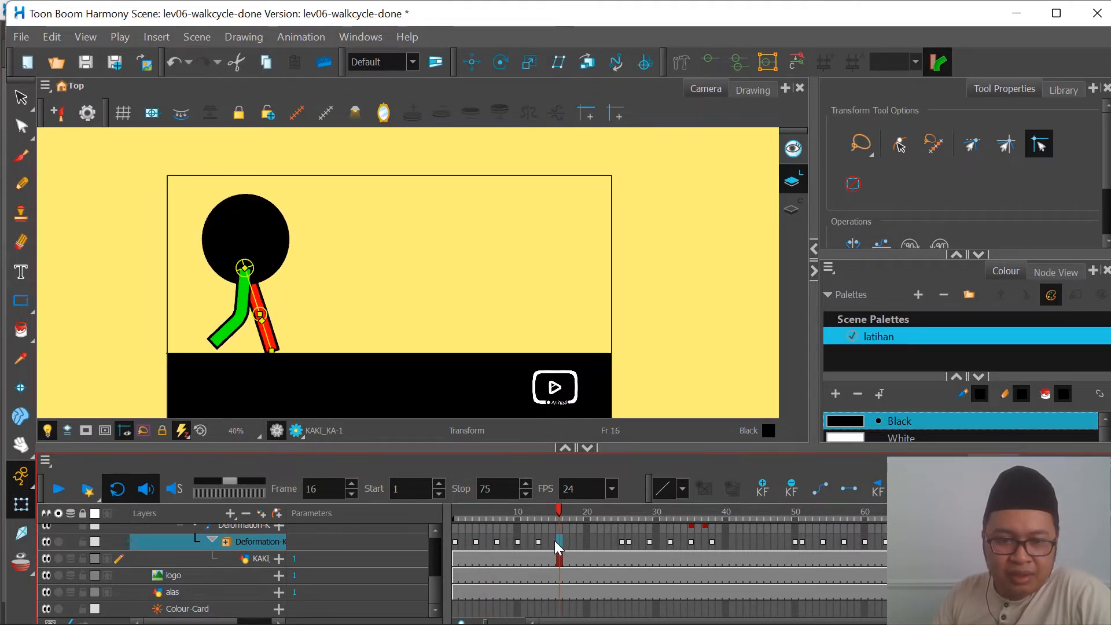
left_click(555, 541)
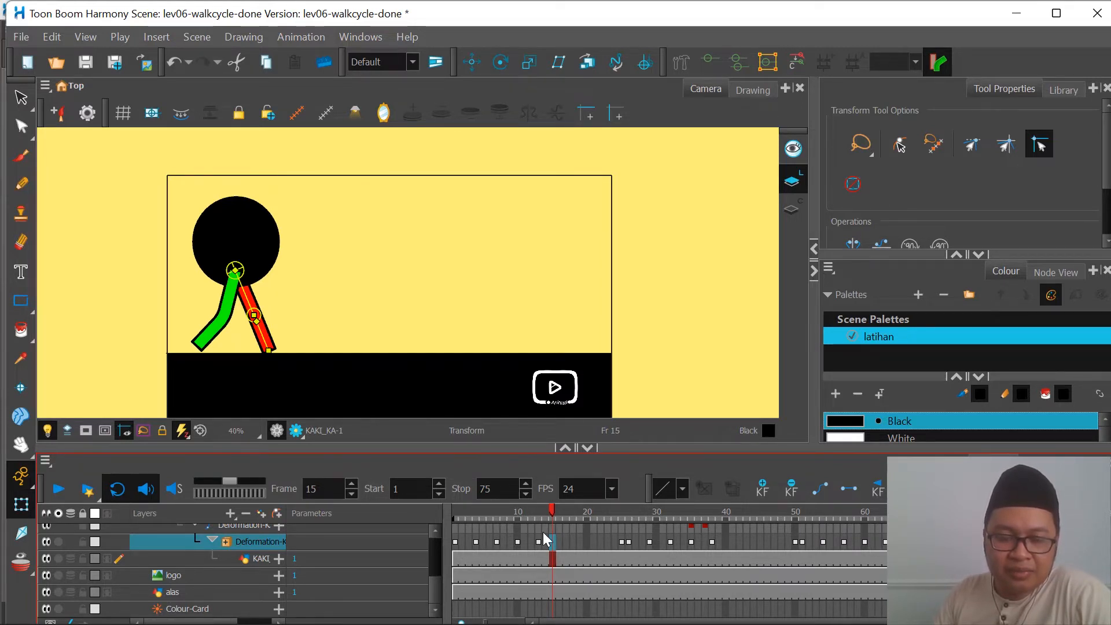
Step: Compare the red leg's keyed poses on frames 1, 4, 7 and 10 of the finished walk
left_click(456, 541)
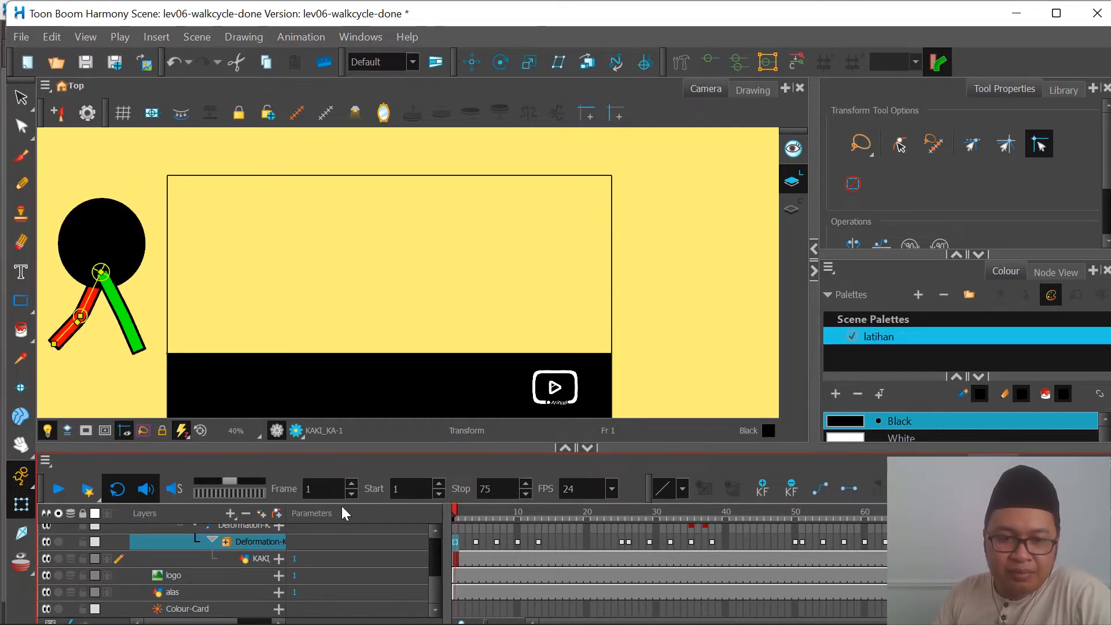
left_click(478, 542)
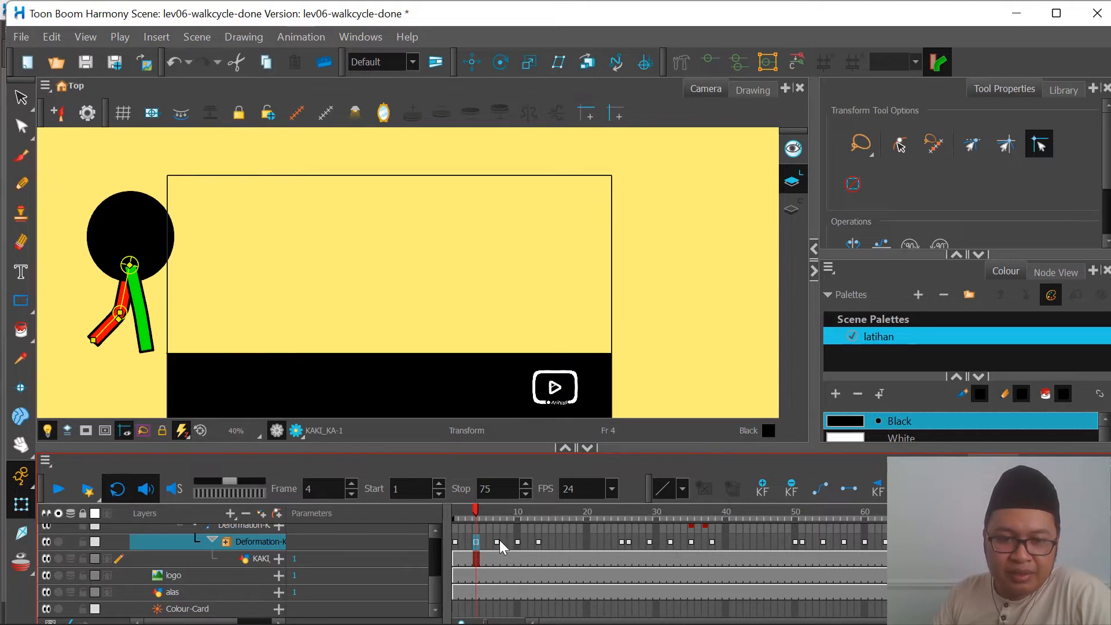
left_click(499, 541)
left_click(518, 542)
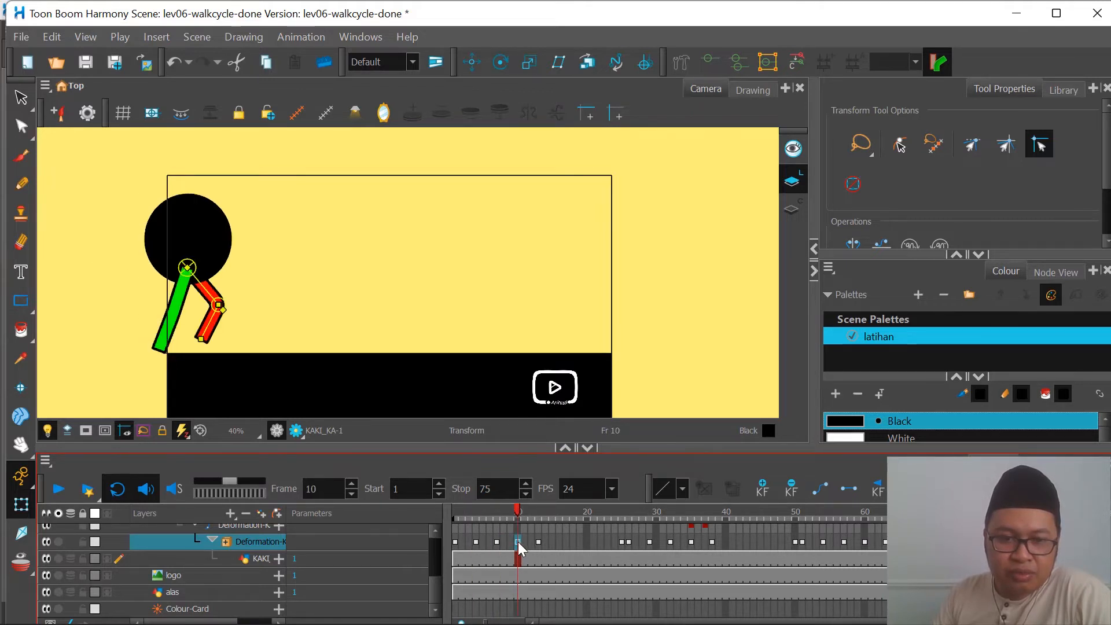
Step: Check the finished contact pose on frame 13, and switch back to the Lev06-walkcycle - test scene
left_click(539, 542)
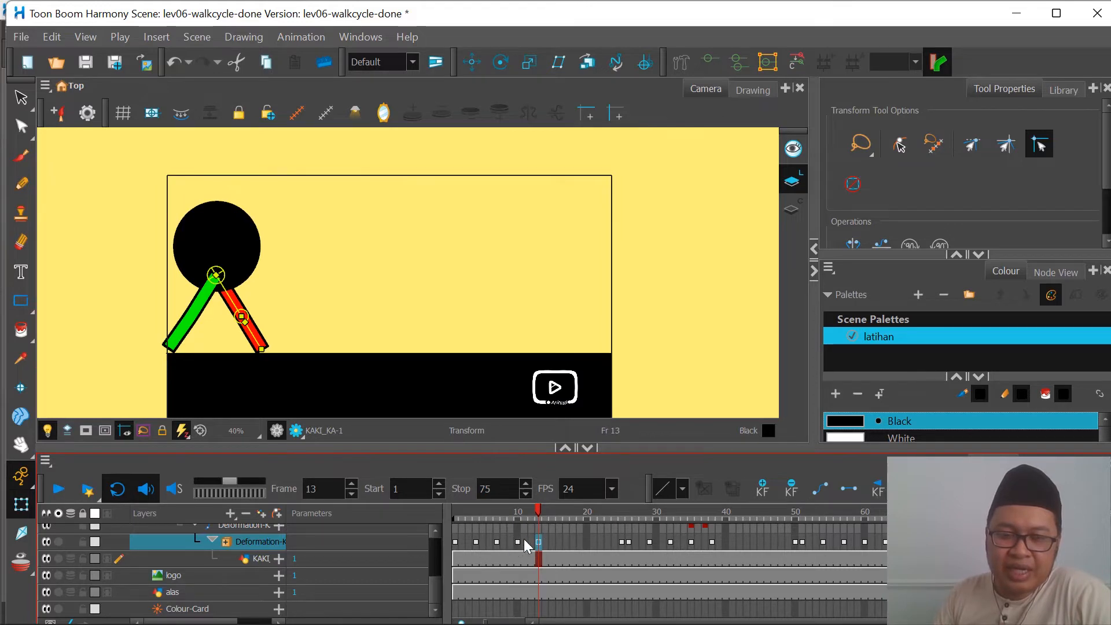
mouse_move(595, 615)
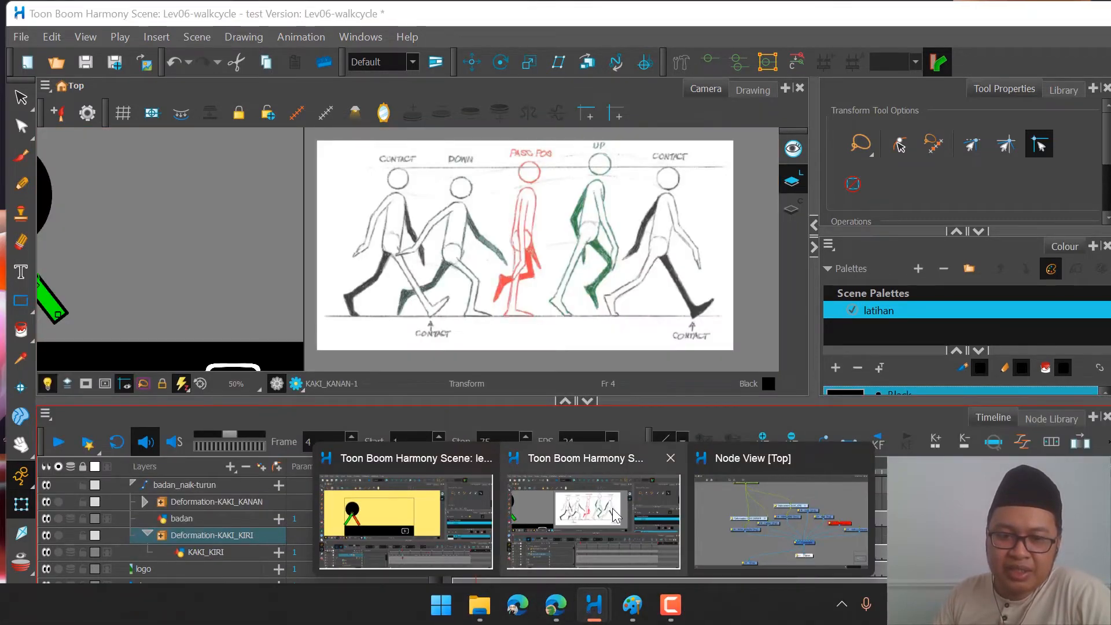
left_click(612, 508)
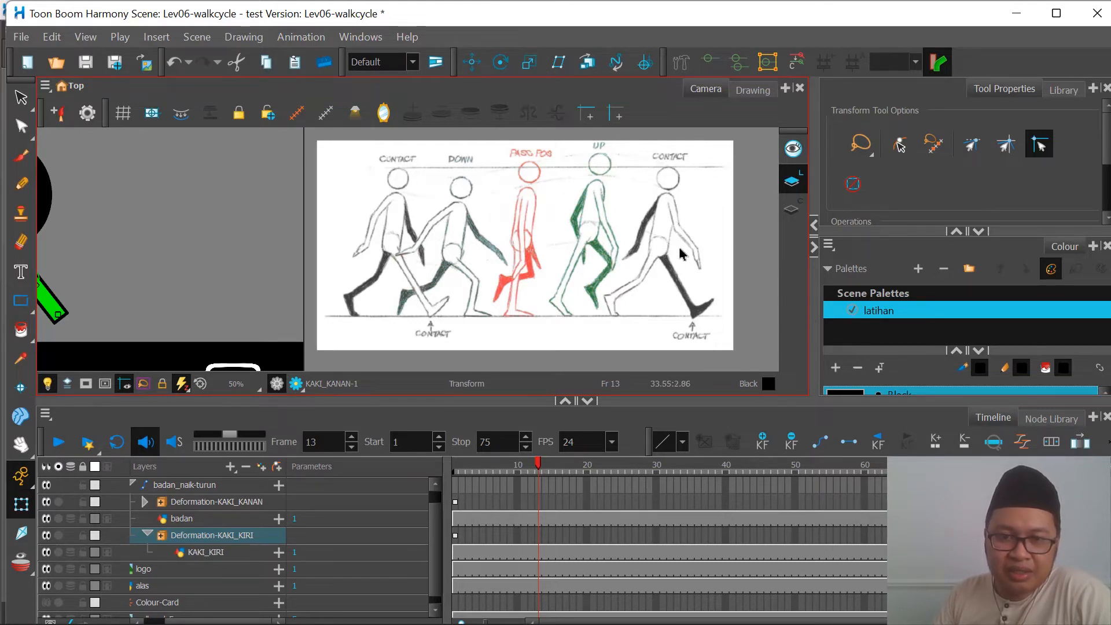
Step: Key the opposite contact on frame 13 by swinging the green leg back and the red leg forward
scroll(688, 254, "down", 2)
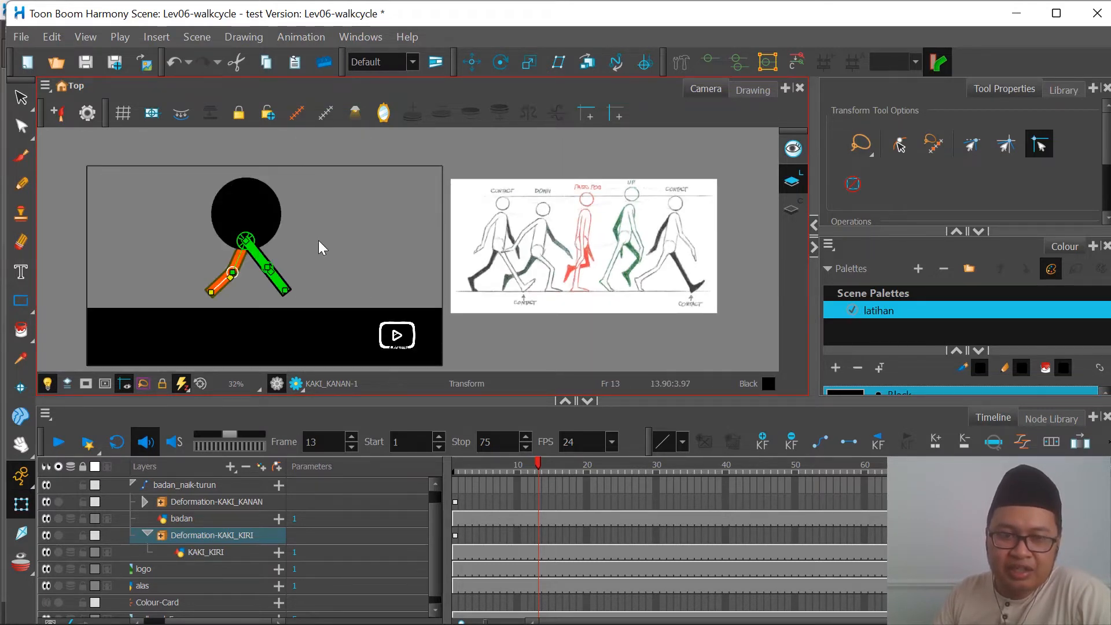
scroll(305, 243, "up", 1)
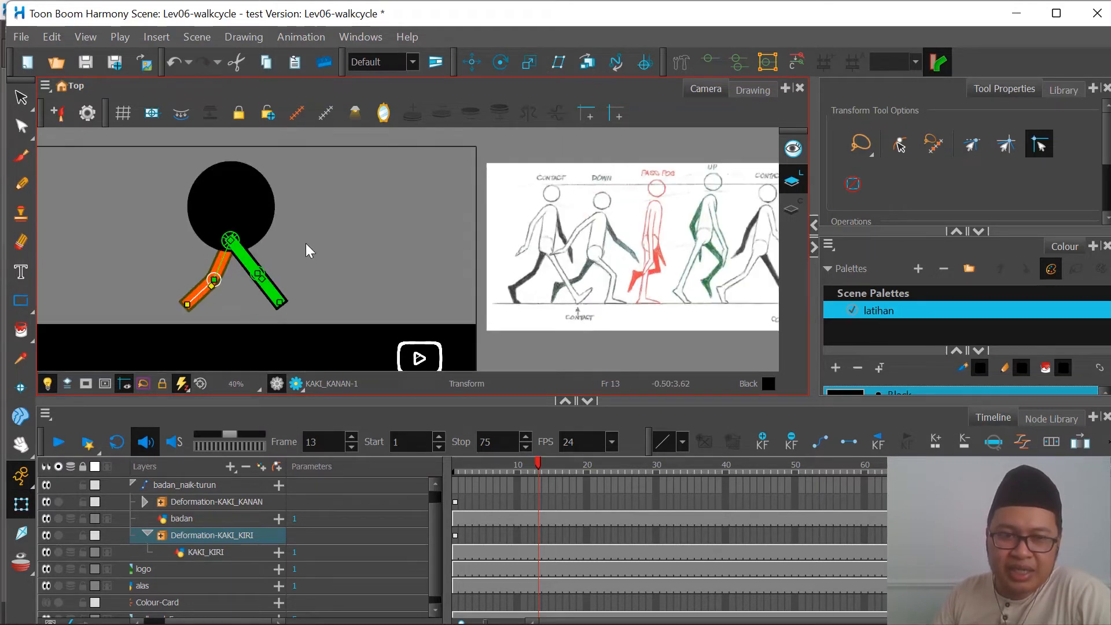
scroll(305, 254, "down", 1)
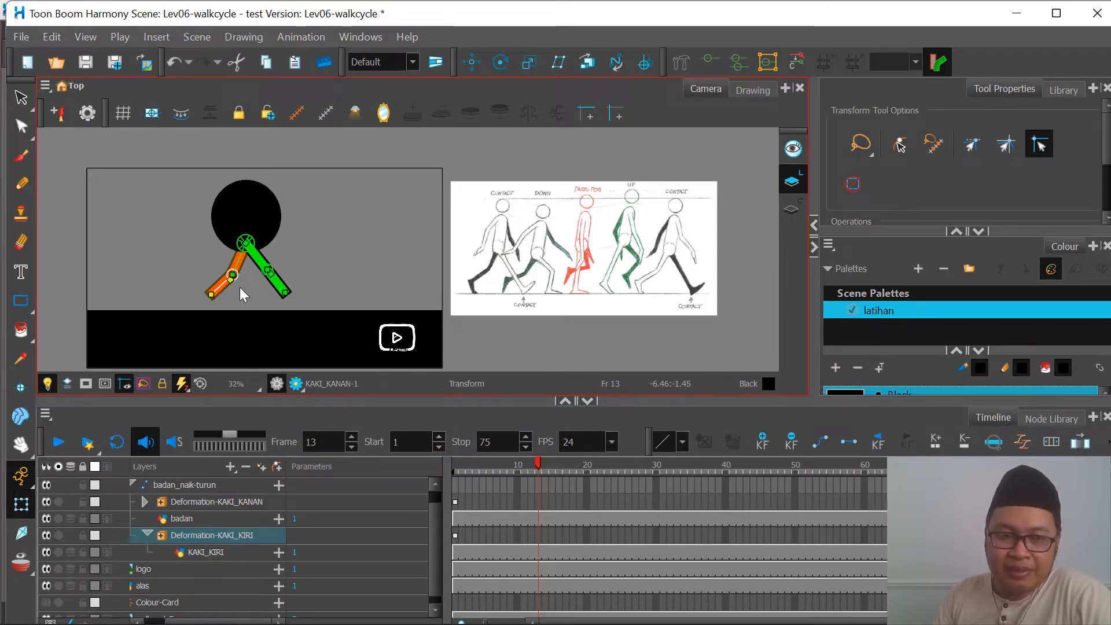
scroll(245, 279, "up", 2)
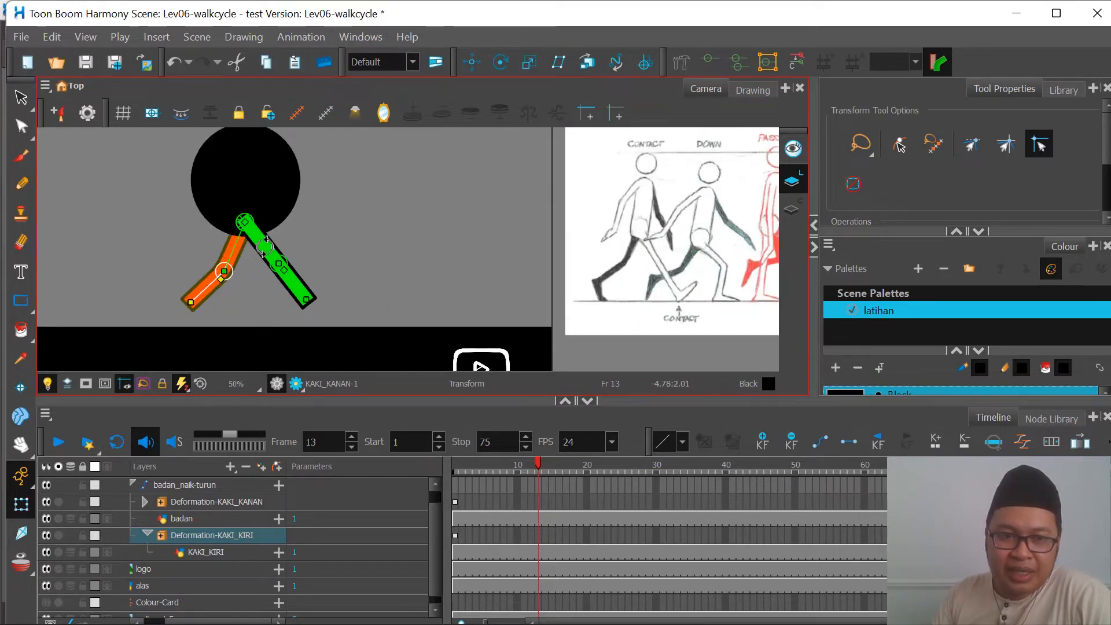
left_click_drag(267, 240, 272, 265)
scroll(185, 262, "down", 1)
scroll(193, 257, "up", 1)
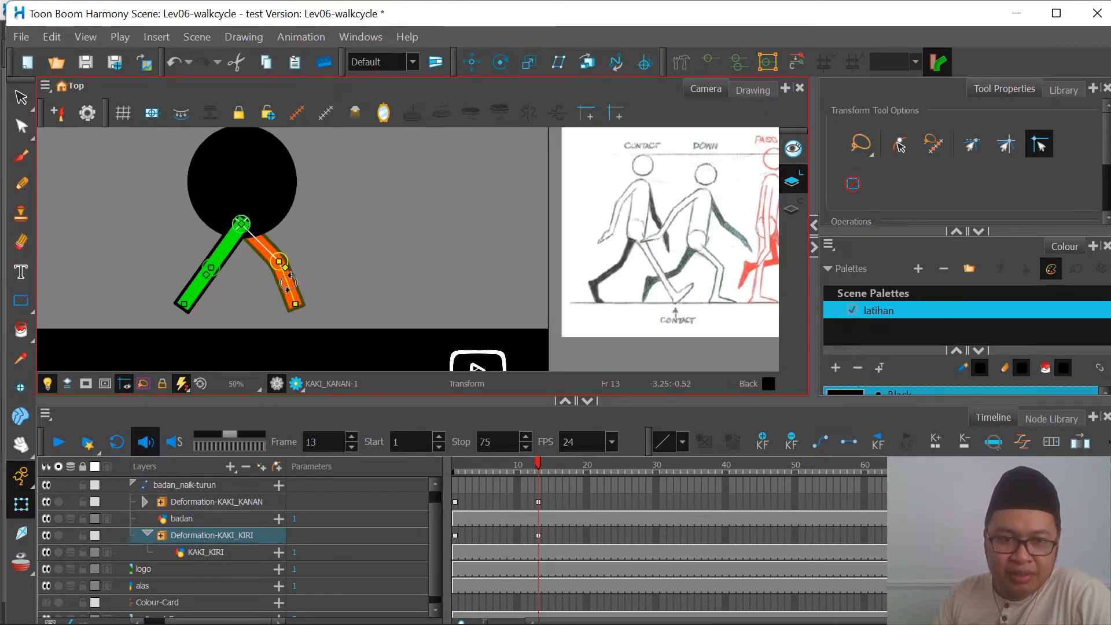
Step: Straighten the forward red leg and bend the green leg's knee on frame 13, comparing the pose with frame 1
mouse_move(289, 284)
left_mouse_down()
mouse_move(309, 289)
mouse_move(296, 279)
left_mouse_up()
left_click_drag(228, 248, 206, 294)
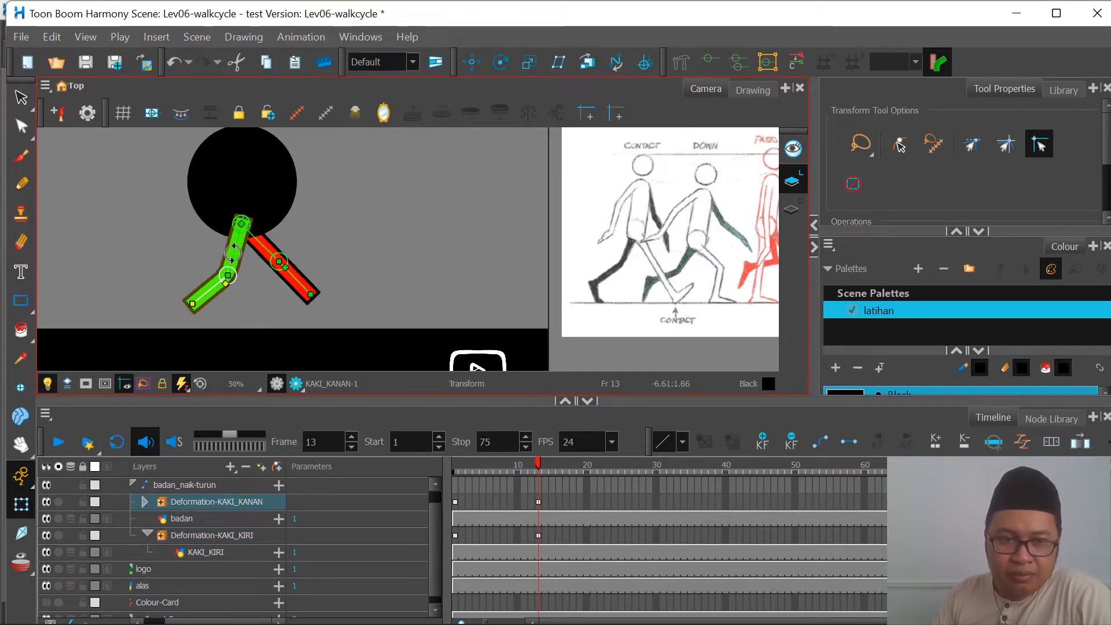
left_click_drag(232, 252, 230, 253)
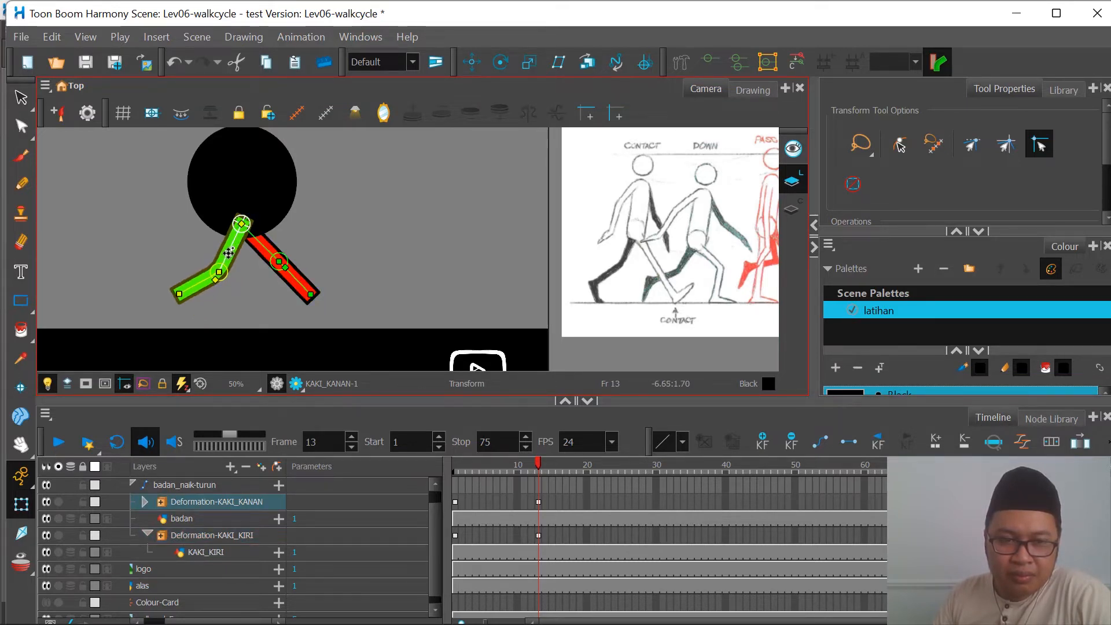
scroll(238, 283, "down", 2)
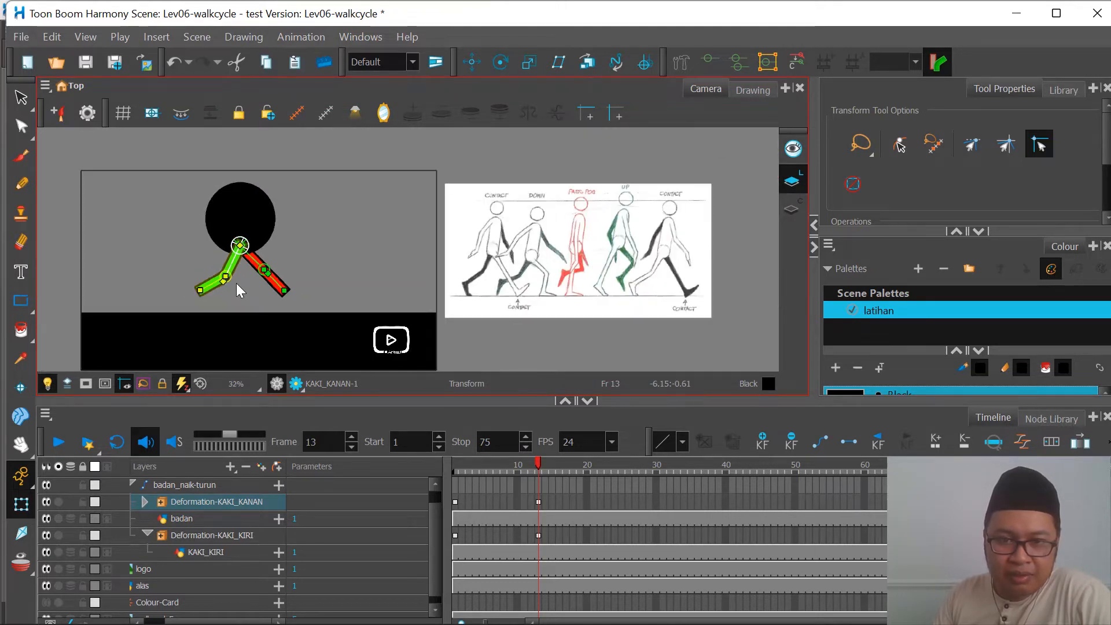
scroll(255, 273, "up", 1)
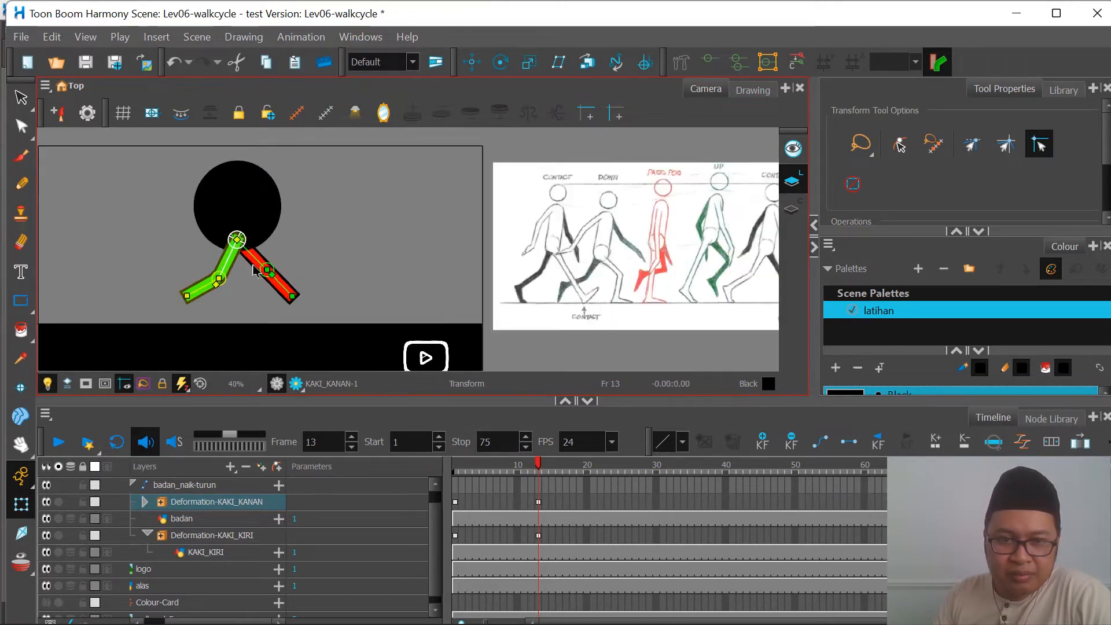
scroll(255, 271, "up", 1)
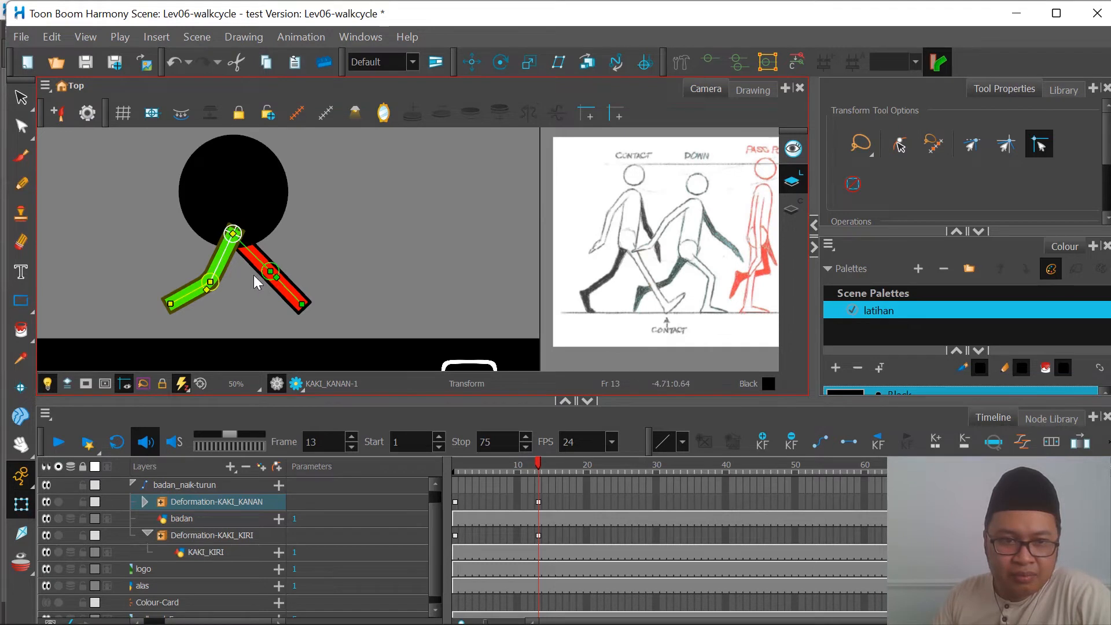
left_click_drag(513, 463, 454, 477)
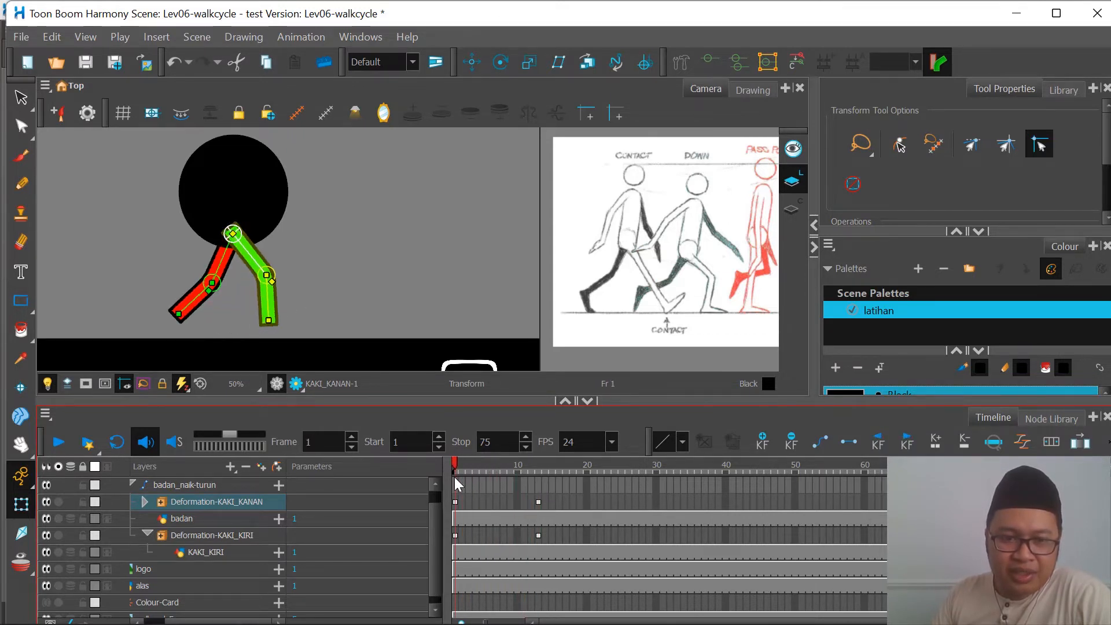
left_click(539, 501)
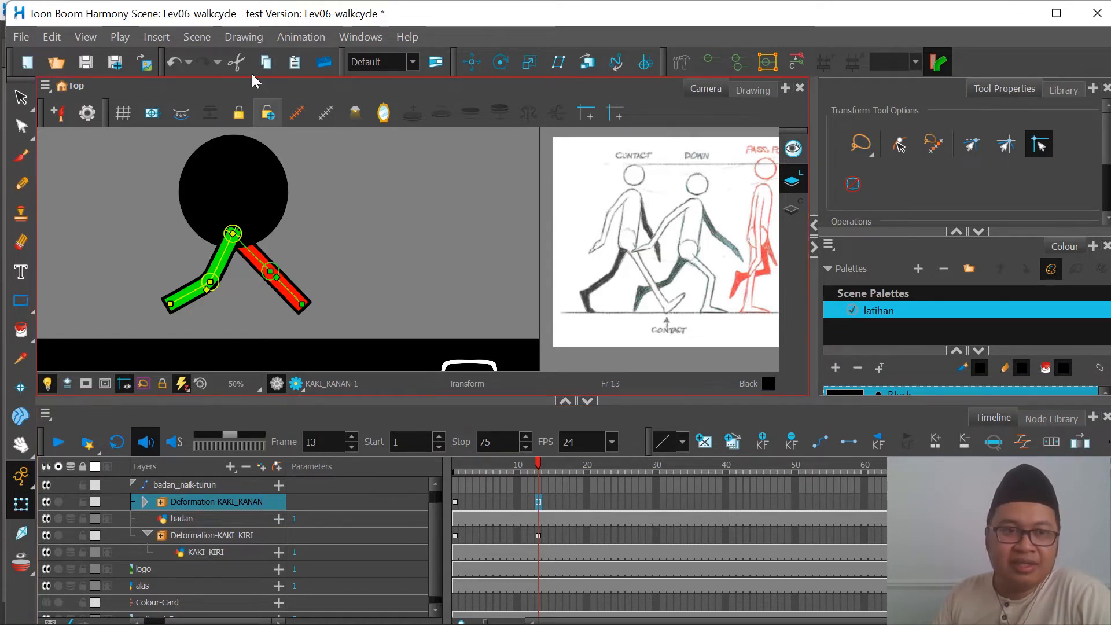
Step: Set the scene length to 15 frames
left_click(202, 39)
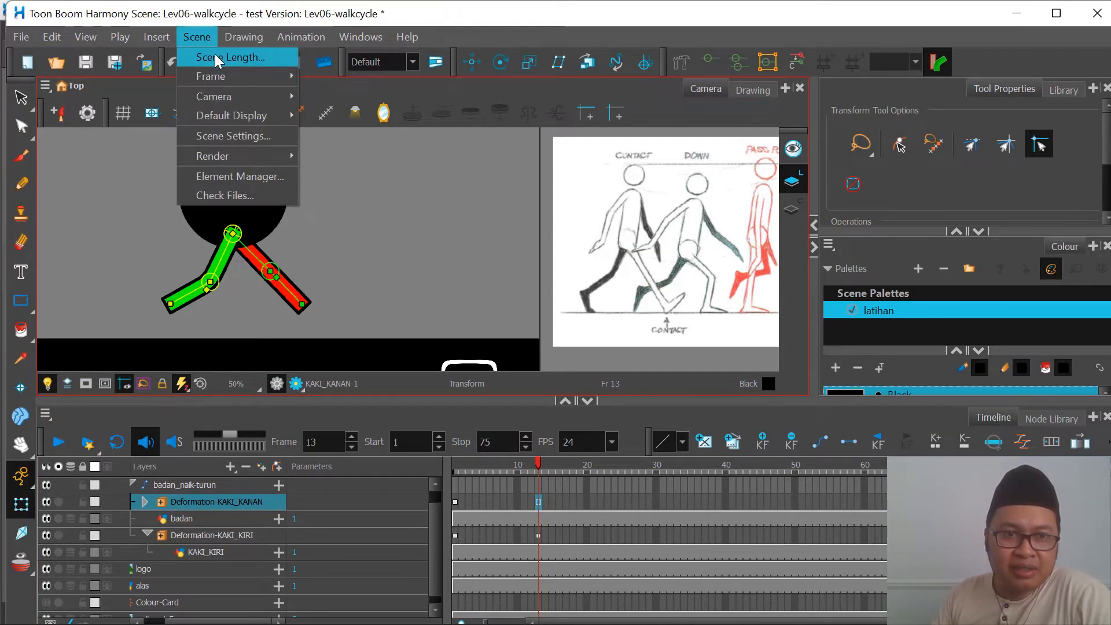
left_click(214, 54)
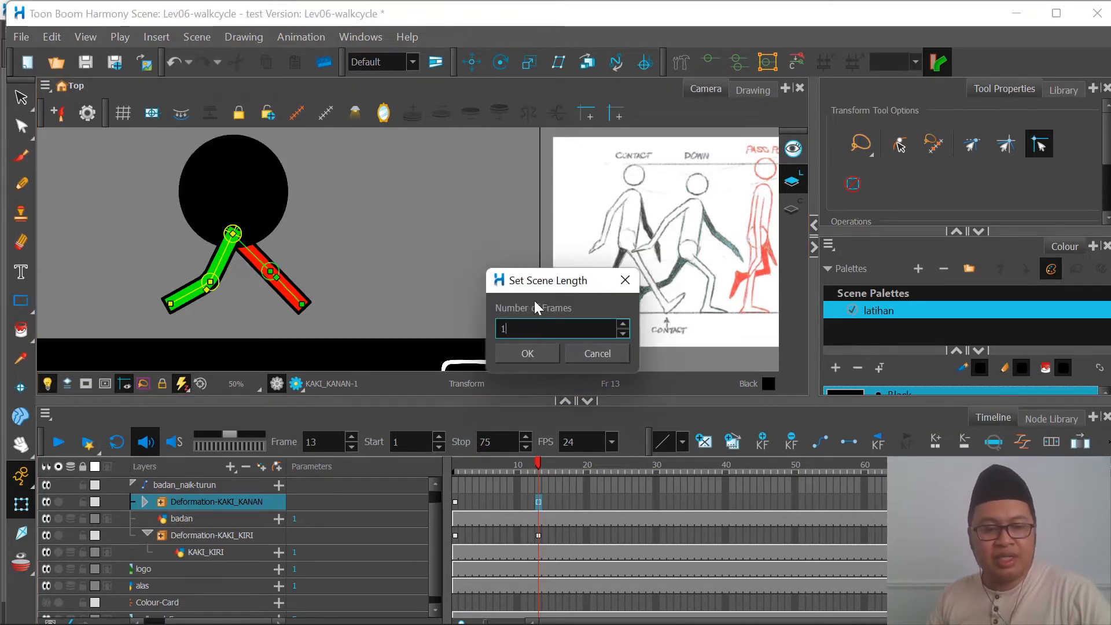
type("15")
key("Return")
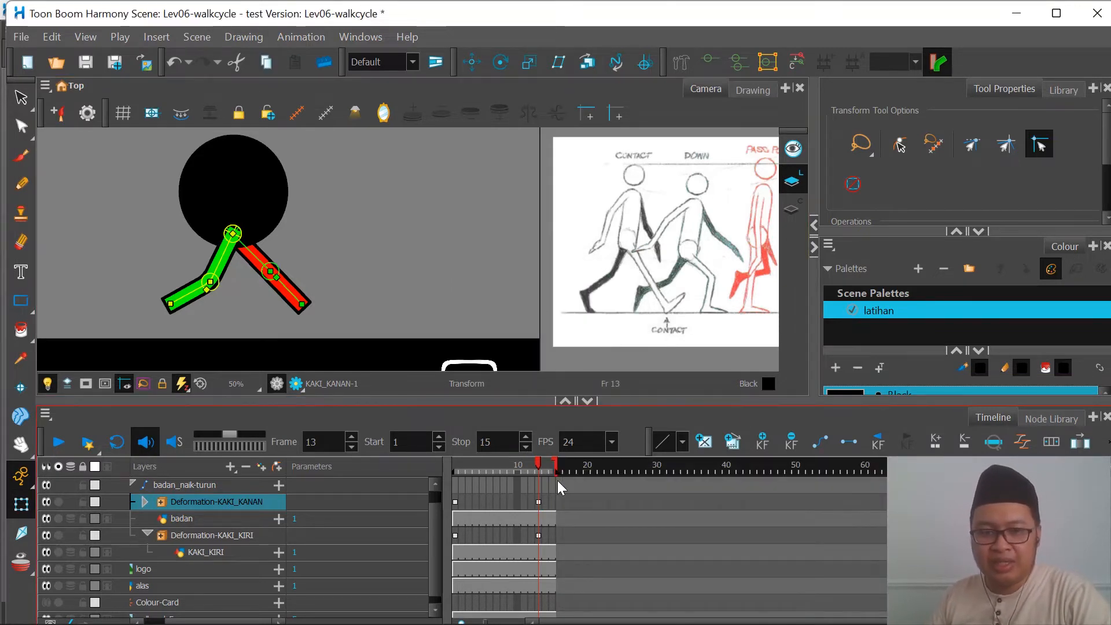
Step: Turn on looping, preview the step in playback, and scrub through to frame 15
left_click(524, 468)
left_click(115, 451)
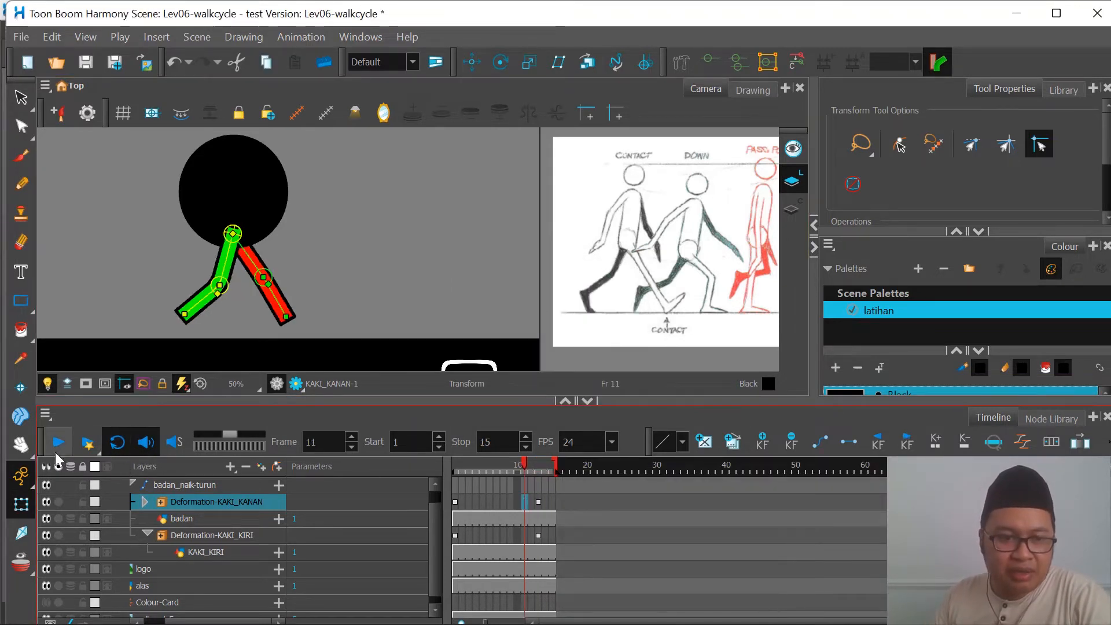
left_click(53, 447)
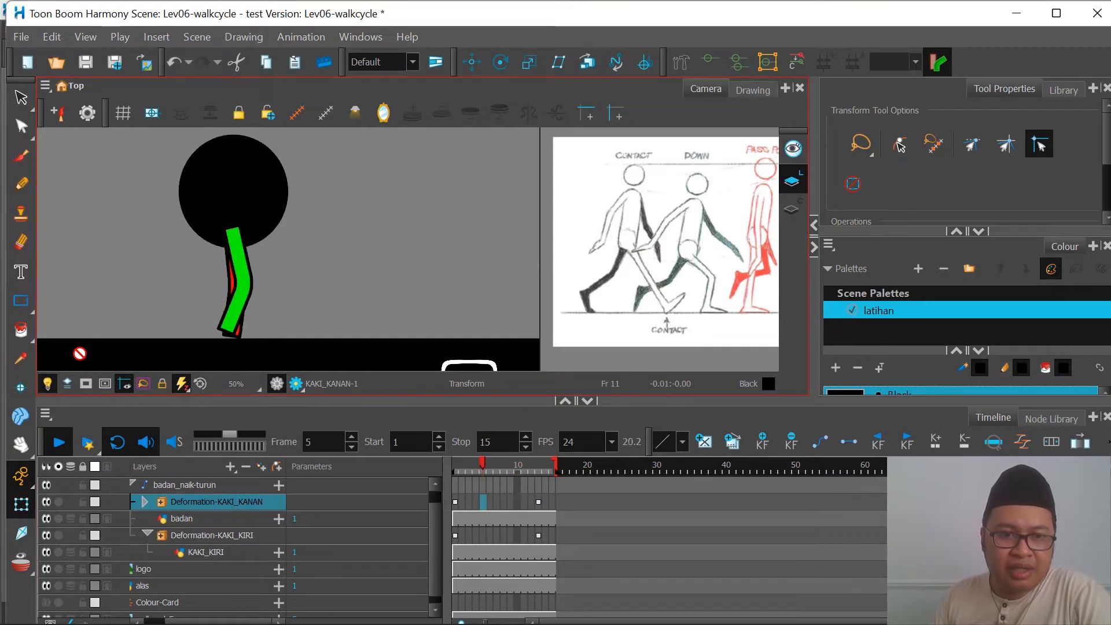
left_click(59, 443)
left_click_drag(473, 460, 559, 477)
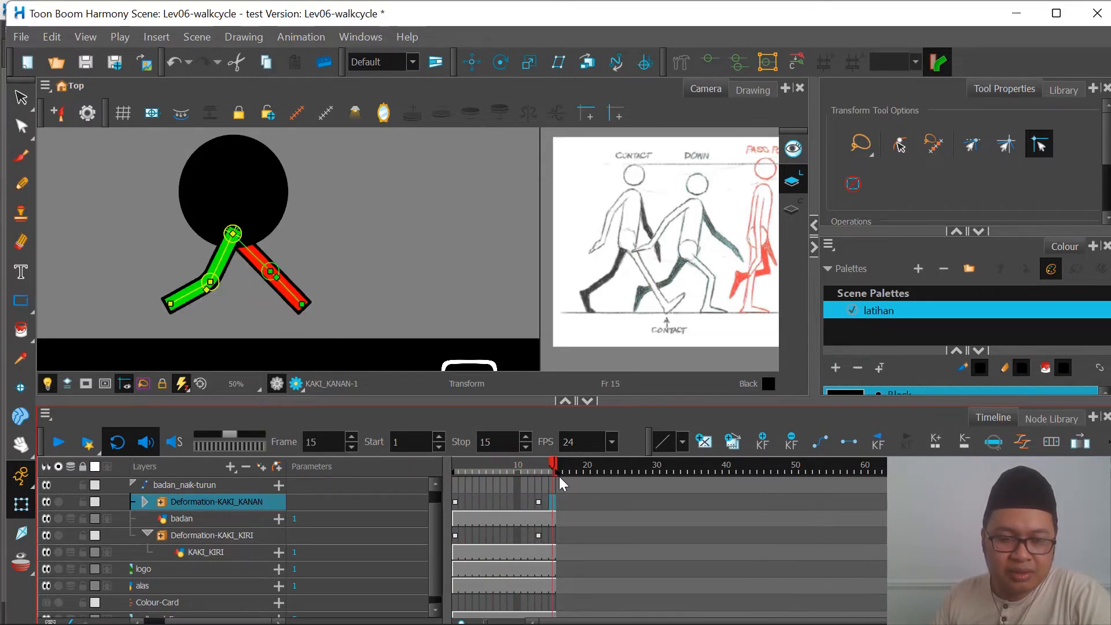
Step: Compare the frame 13 pose with the walk reference, and advance from frame 1 past frame 4 to frame 7
left_click(539, 500)
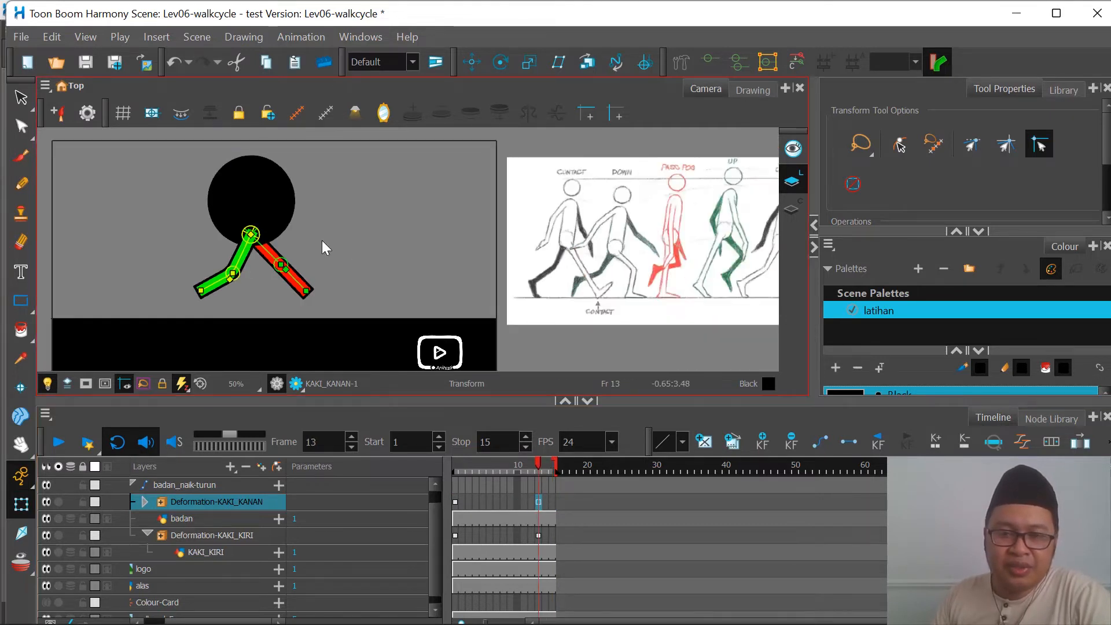
scroll(322, 241, "down", 1)
scroll(715, 271, "up", 1)
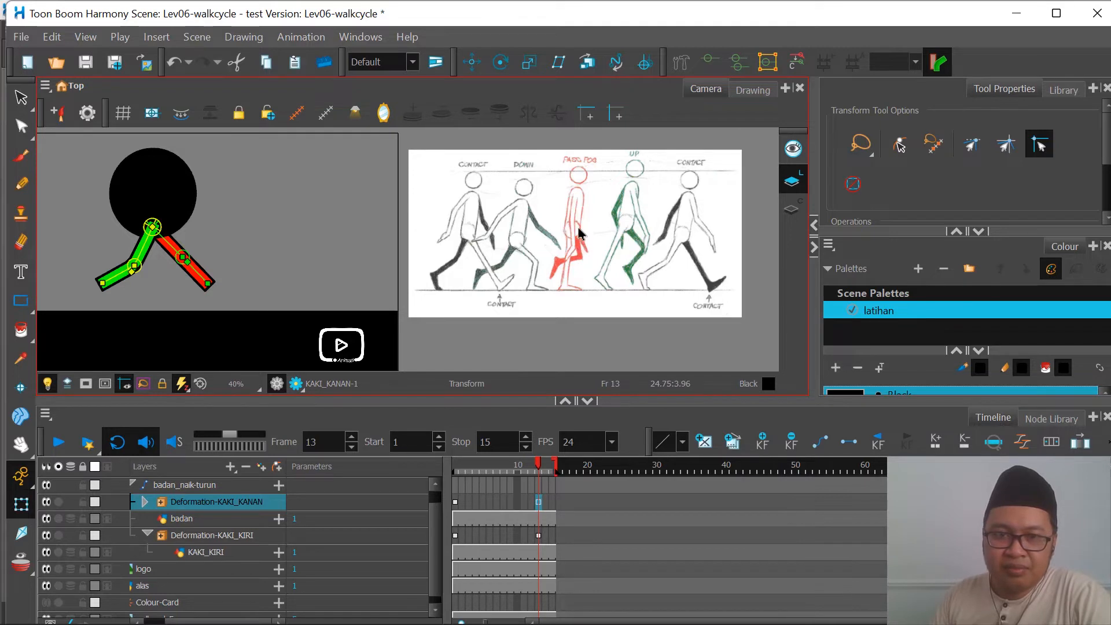
left_click(455, 503)
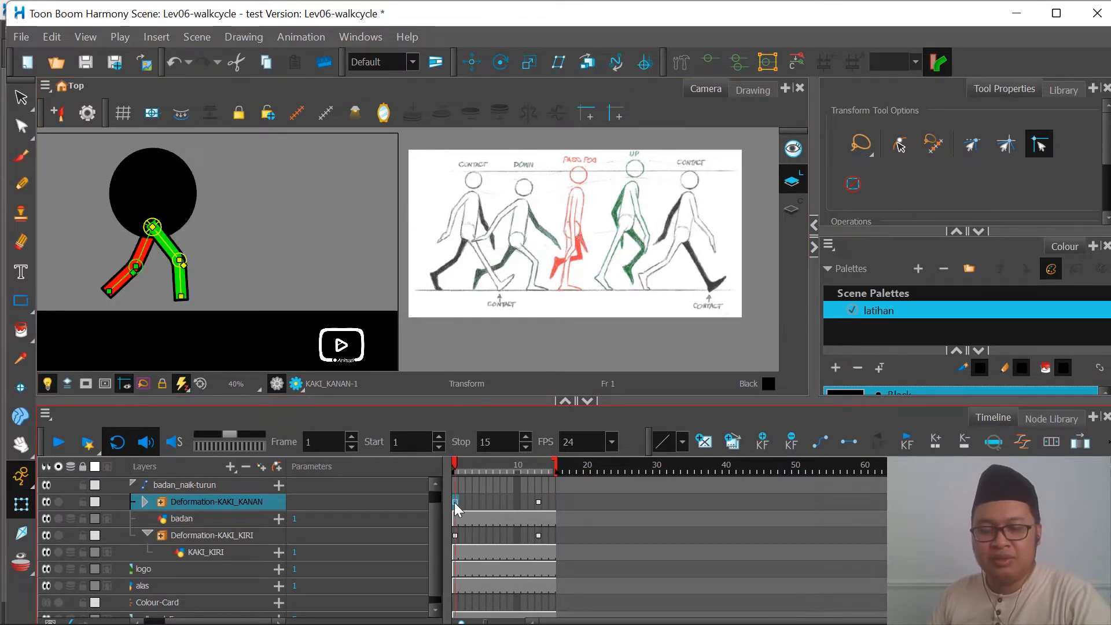
key("period")
key("period")
key("period")
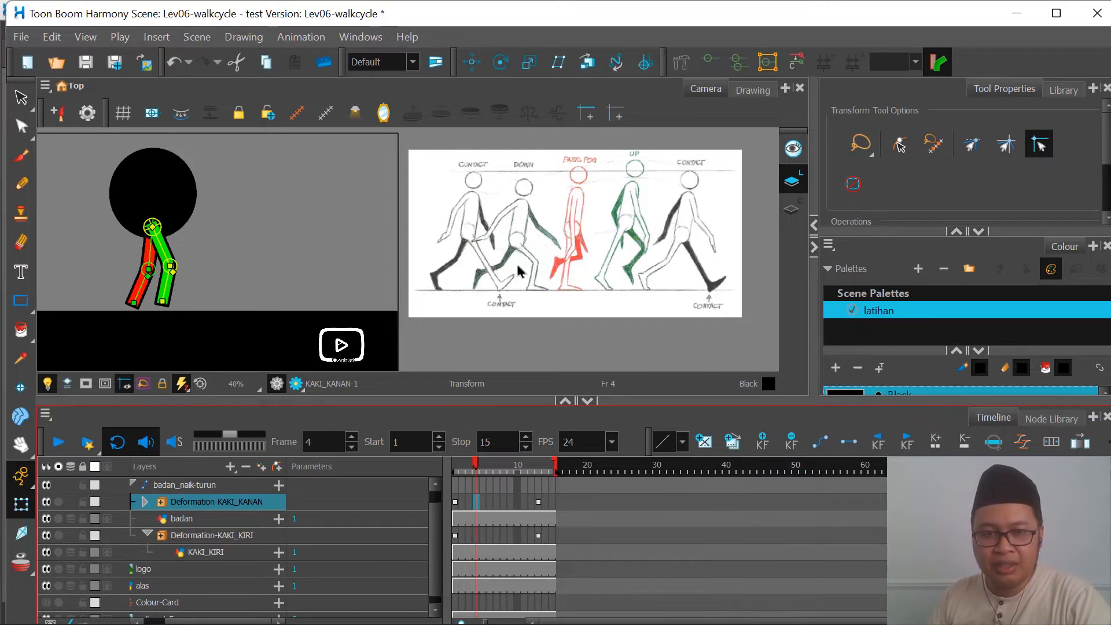
key("period")
key("period")
key("period")
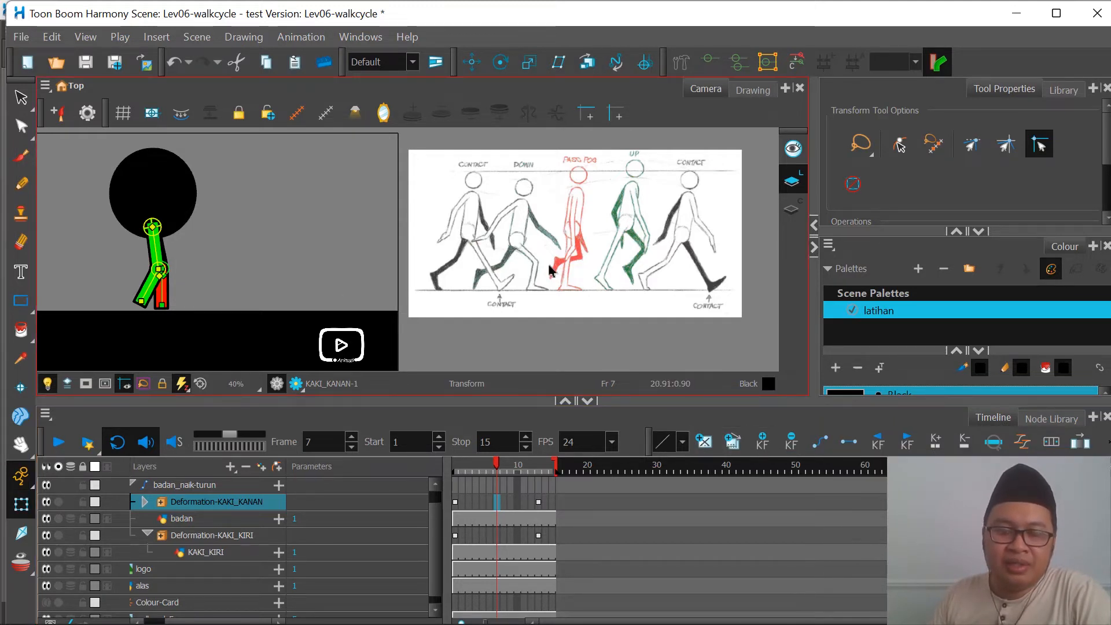
Step: Key the green leg for the passing pose on frame 7, following the reference: straighten the knee and tilt the leg slightly backward
scroll(573, 266, "up", 3)
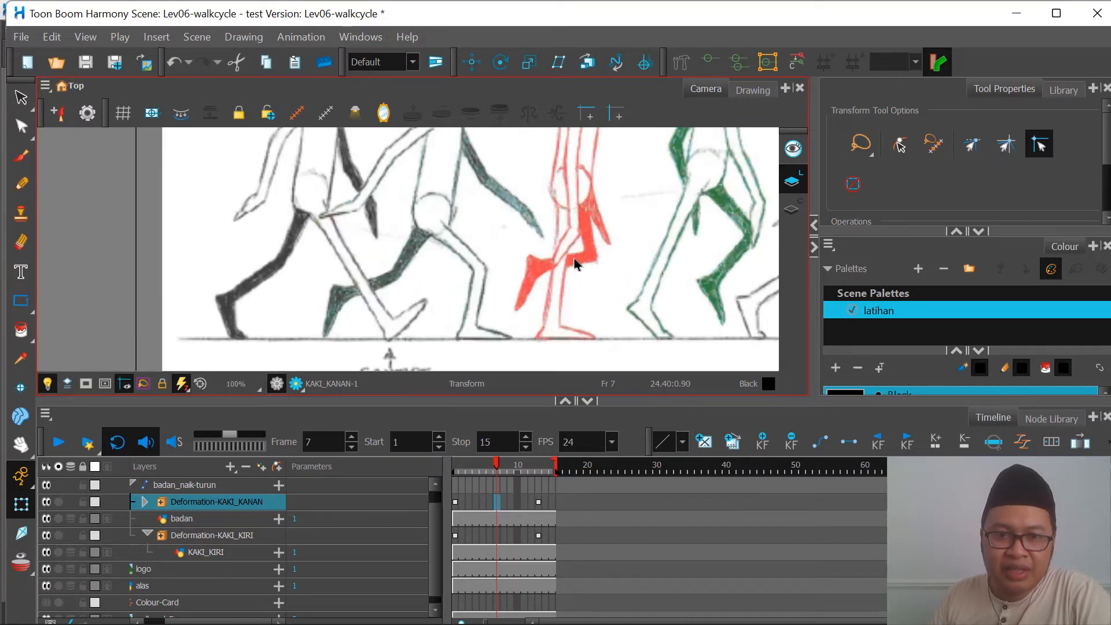
scroll(575, 264, "up", 1)
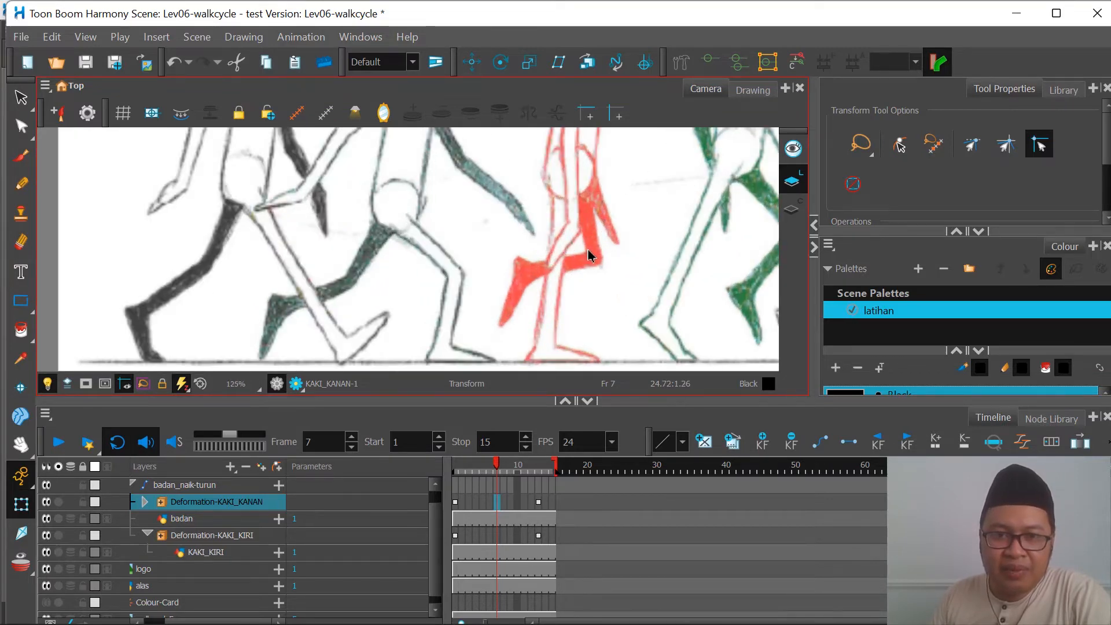
scroll(590, 255, "down", 2)
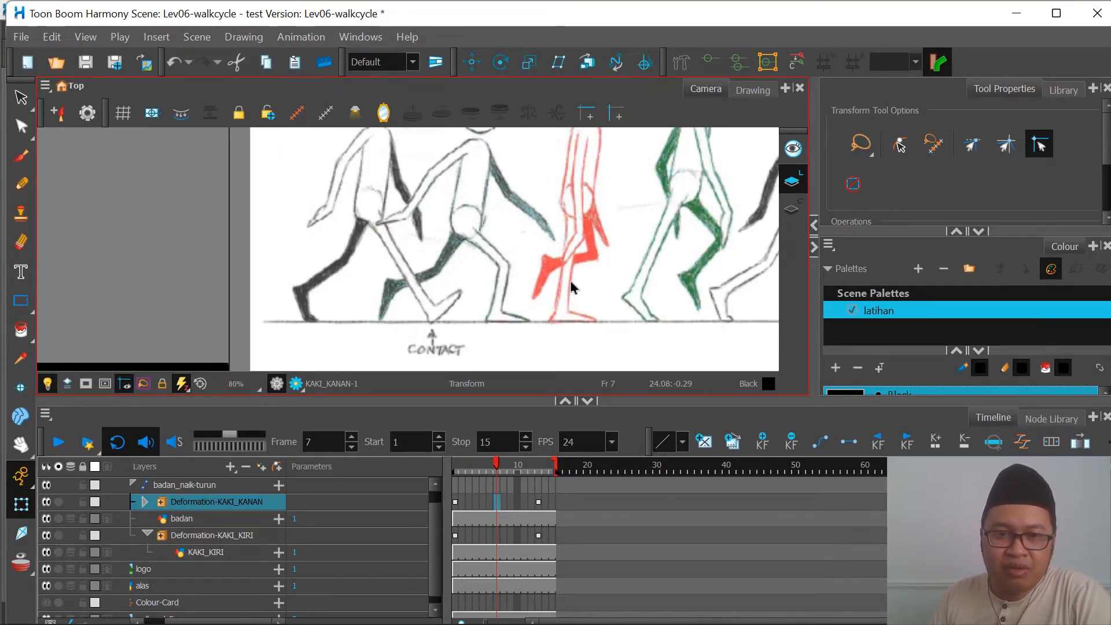
scroll(573, 285, "down", 3)
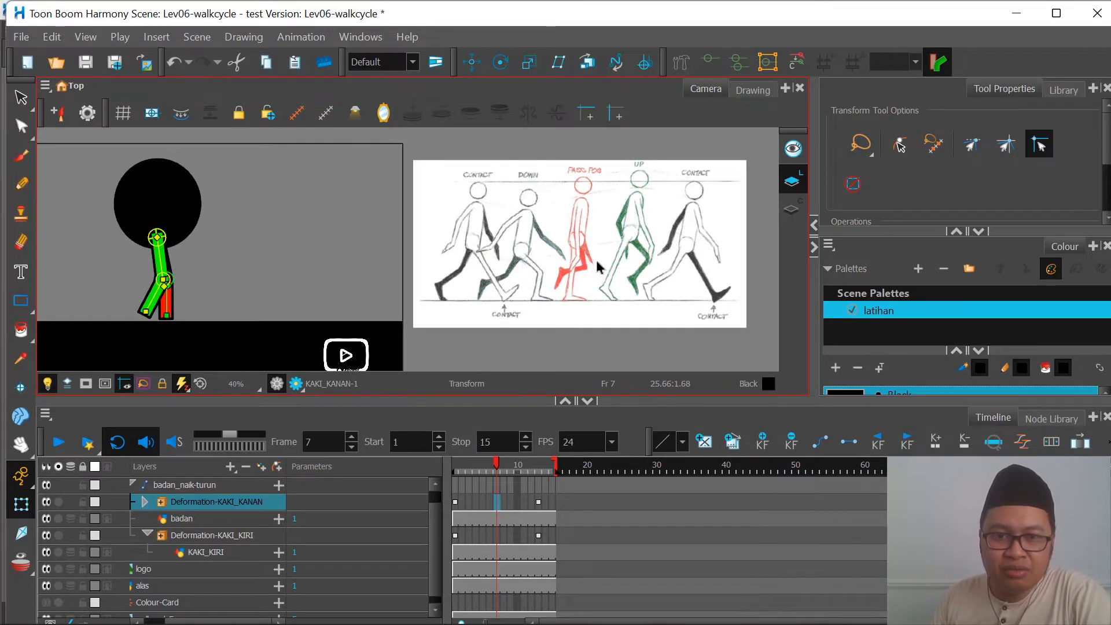
scroll(153, 275, "up", 1)
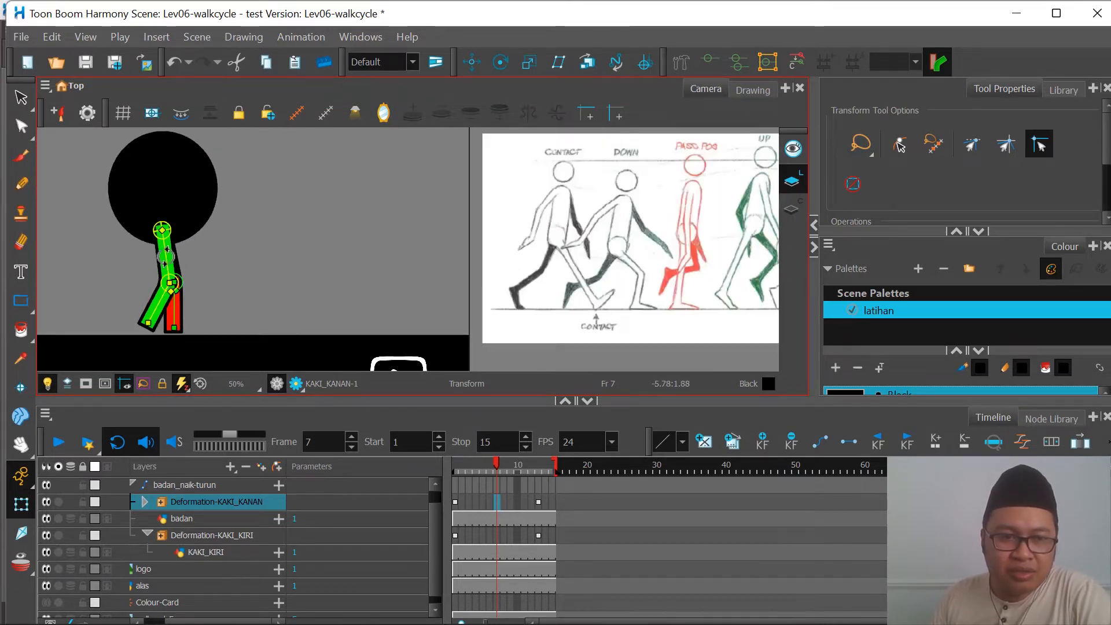
left_click_drag(166, 257, 153, 319)
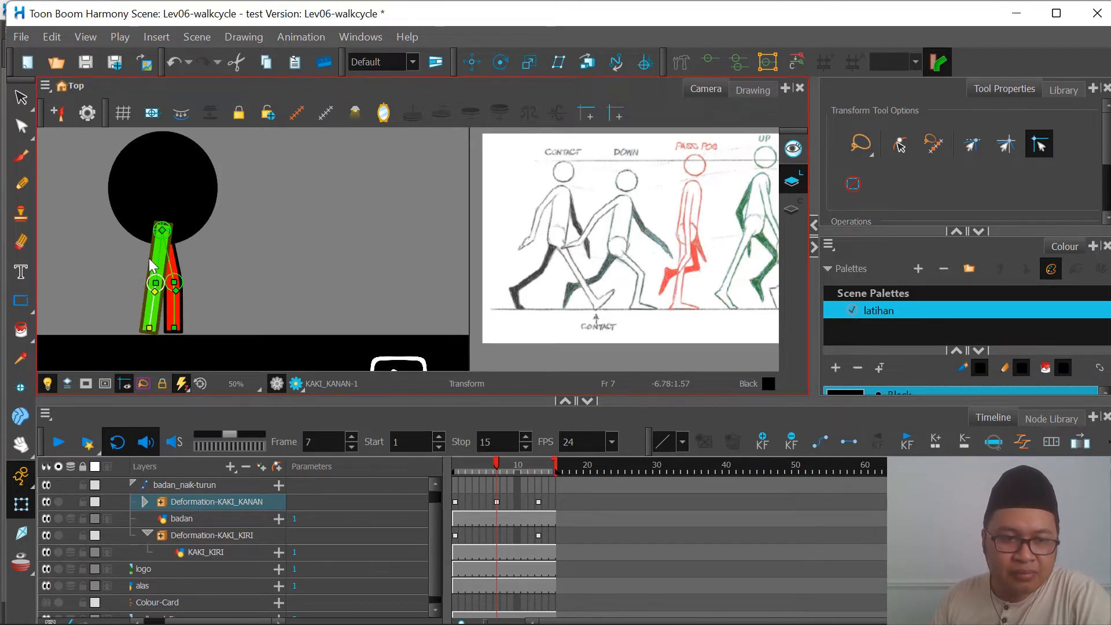
left_click_drag(161, 254, 157, 256)
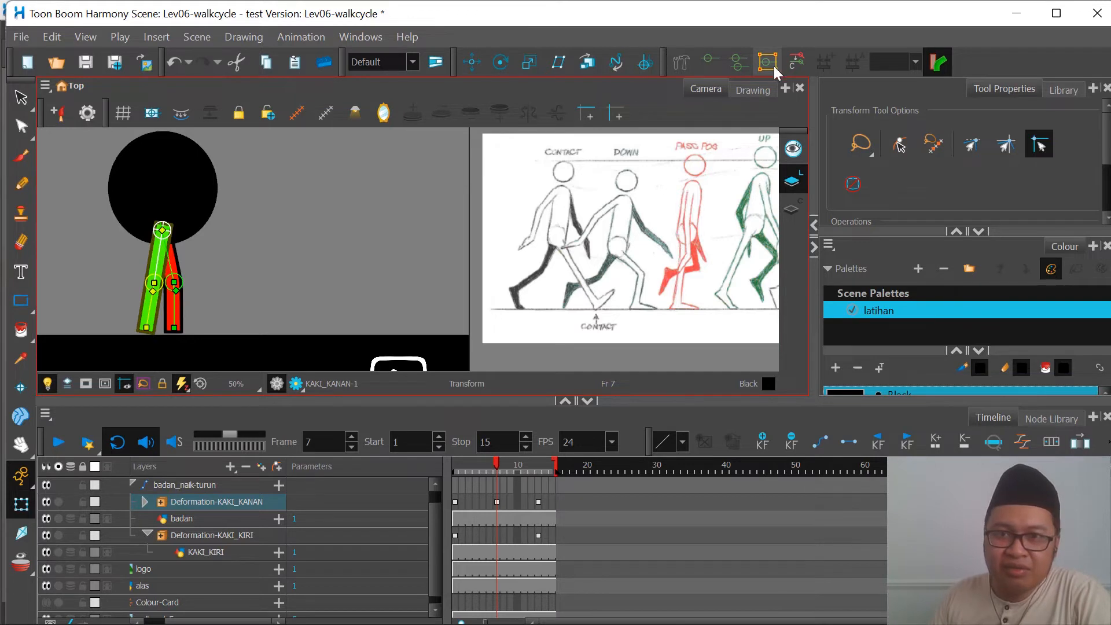
left_click(793, 62)
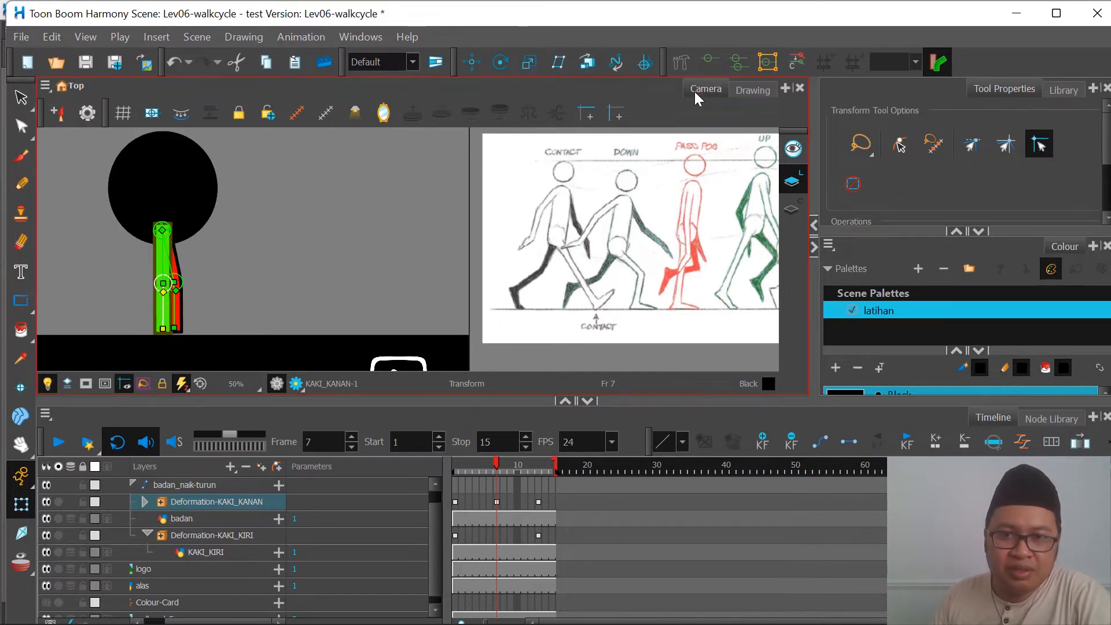
left_click(793, 62)
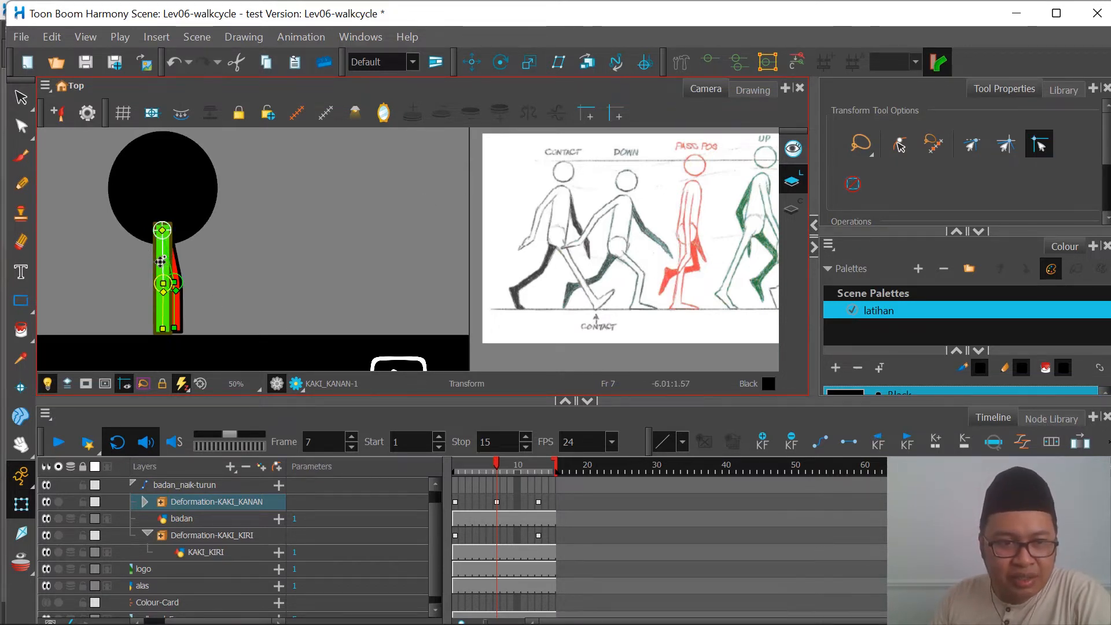
left_click_drag(172, 268, 159, 261)
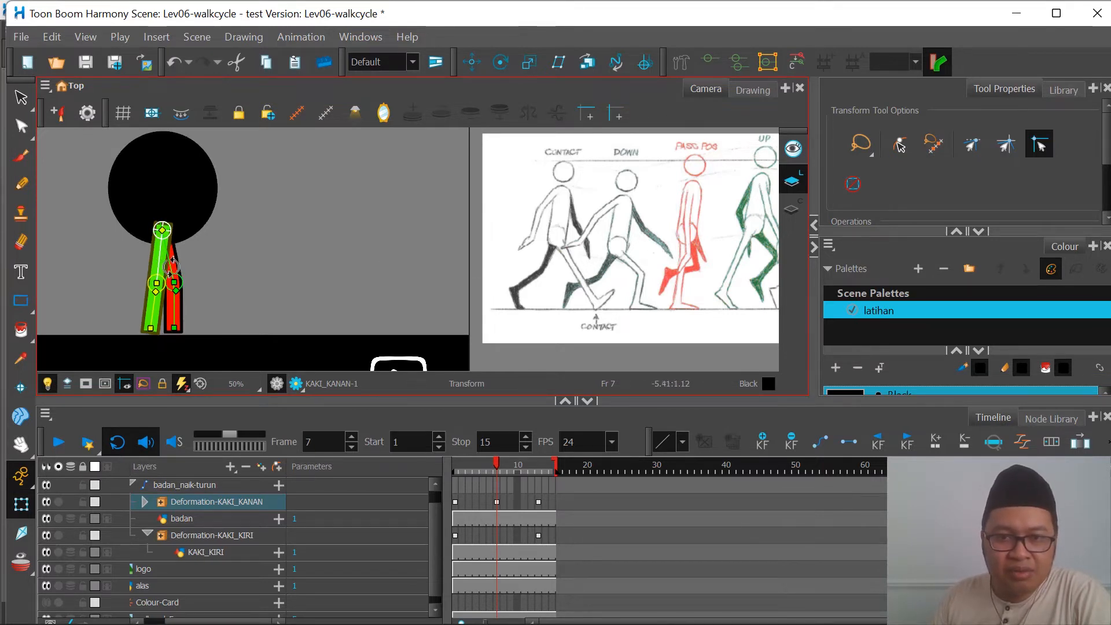
Step: Key the red leg's passing pose on frame 7 with the knee forward and the shin raised backward, and preview the walk
left_click_drag(172, 267, 128, 290)
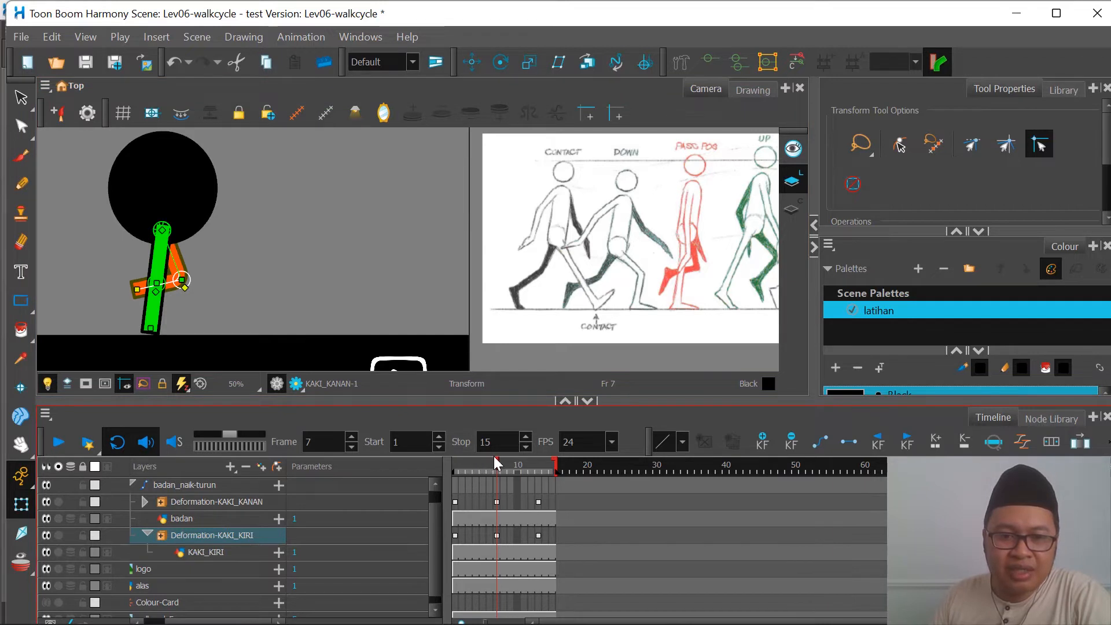
left_click_drag(496, 461, 455, 469)
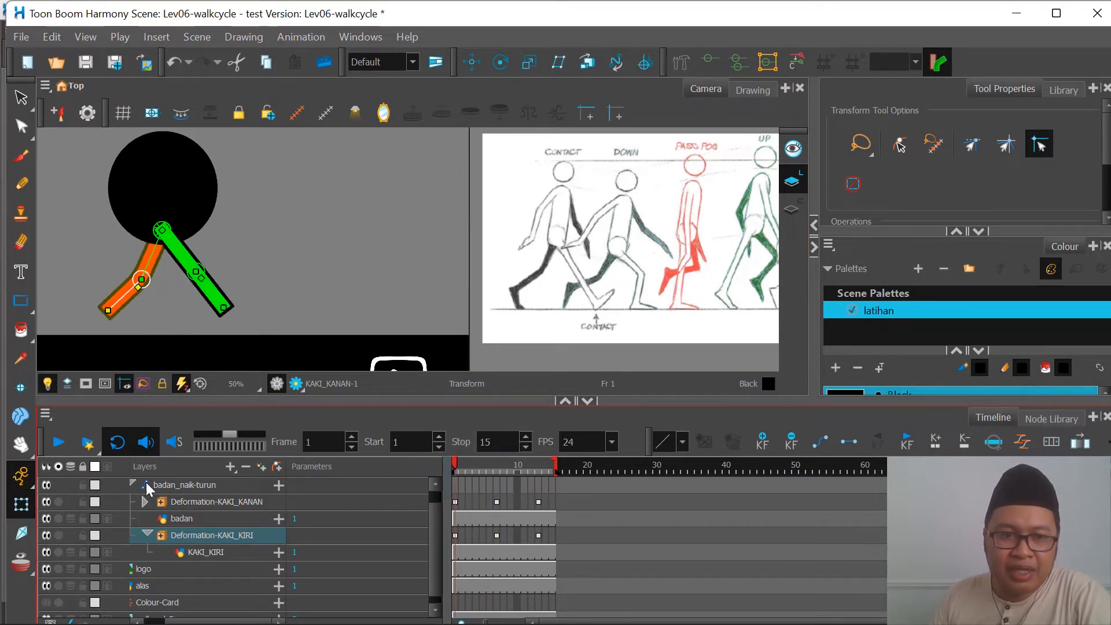
left_click(60, 443)
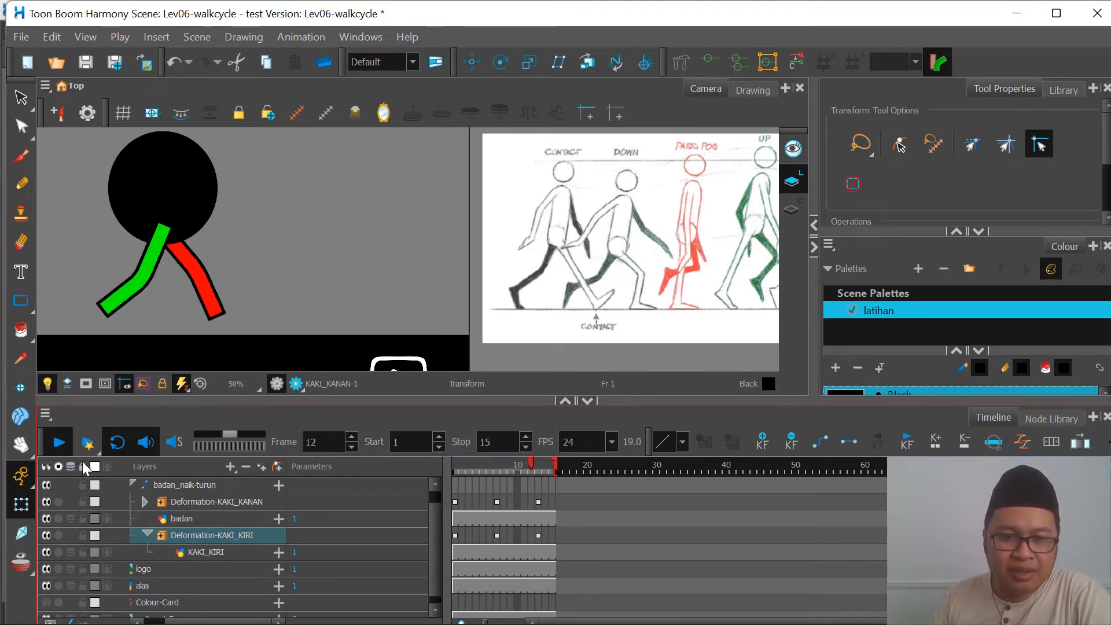
left_click(60, 445)
Step: Key the down pose on frame 4 following the reference: green leg bent forward at the knee, red leg swung further back
left_click_drag(477, 465, 531, 478)
scroll(628, 308, "down", 2)
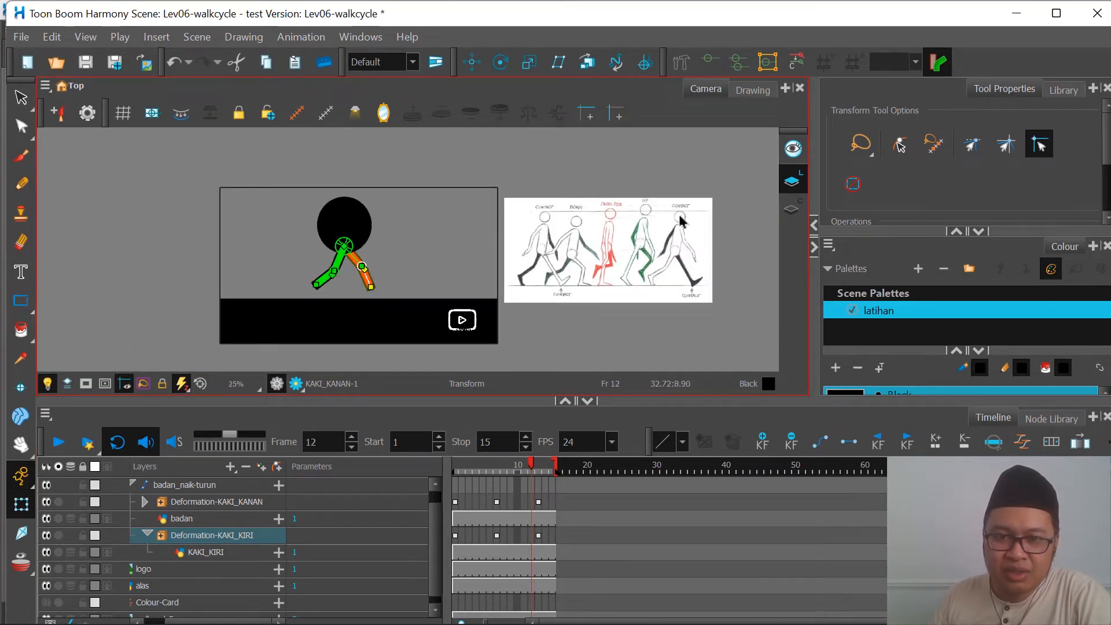
scroll(607, 292, "up", 2)
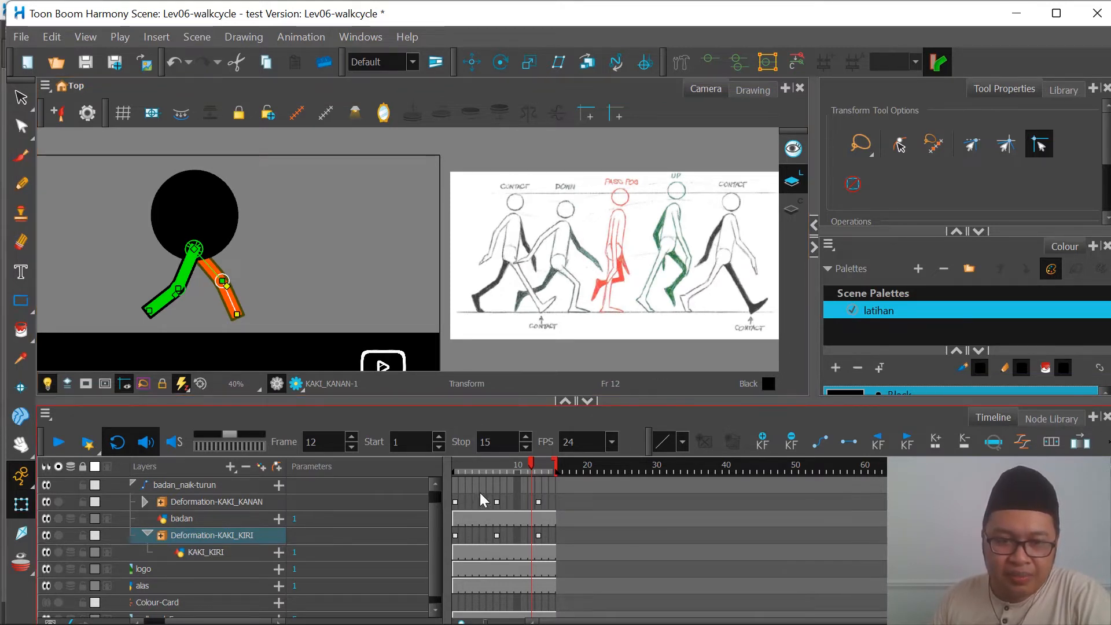
left_click(476, 502)
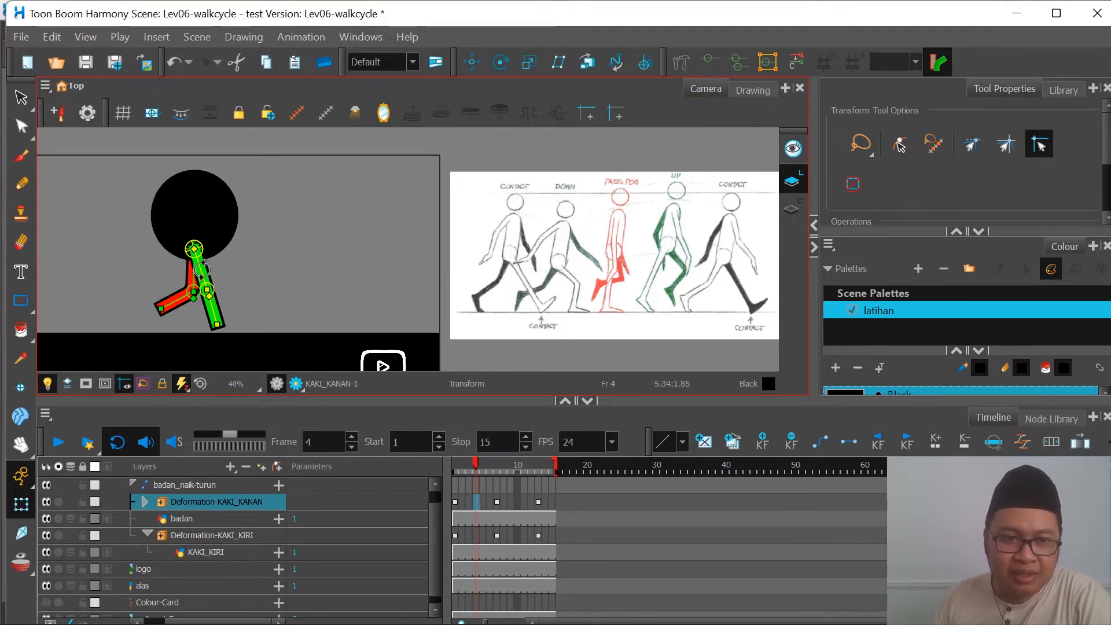
left_click_drag(206, 271, 223, 298)
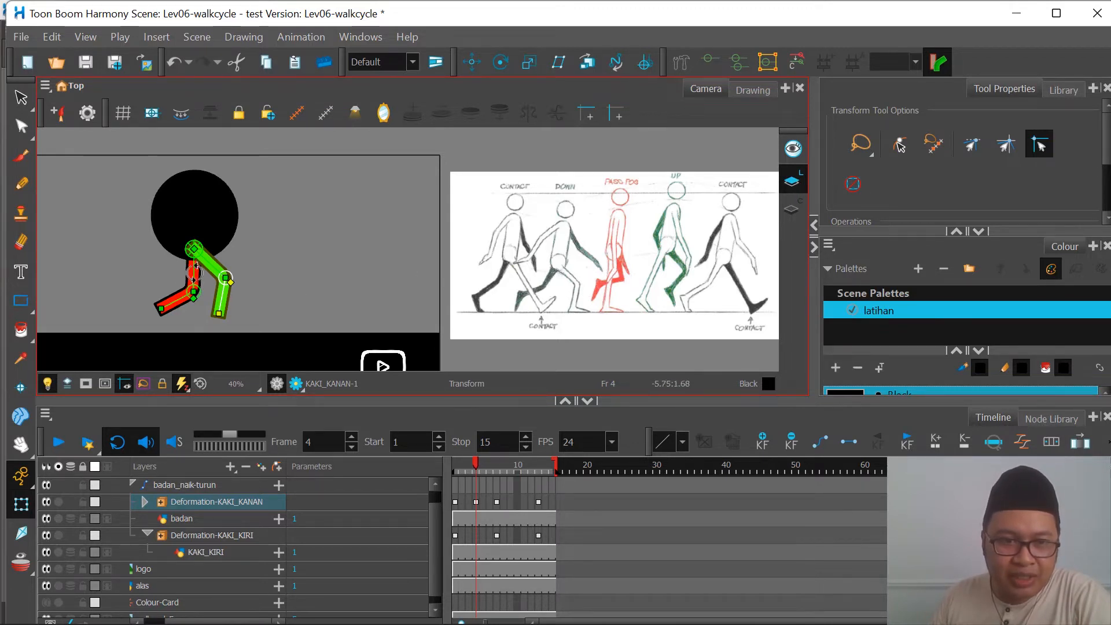
left_click(191, 273)
left_click_drag(190, 275, 165, 307)
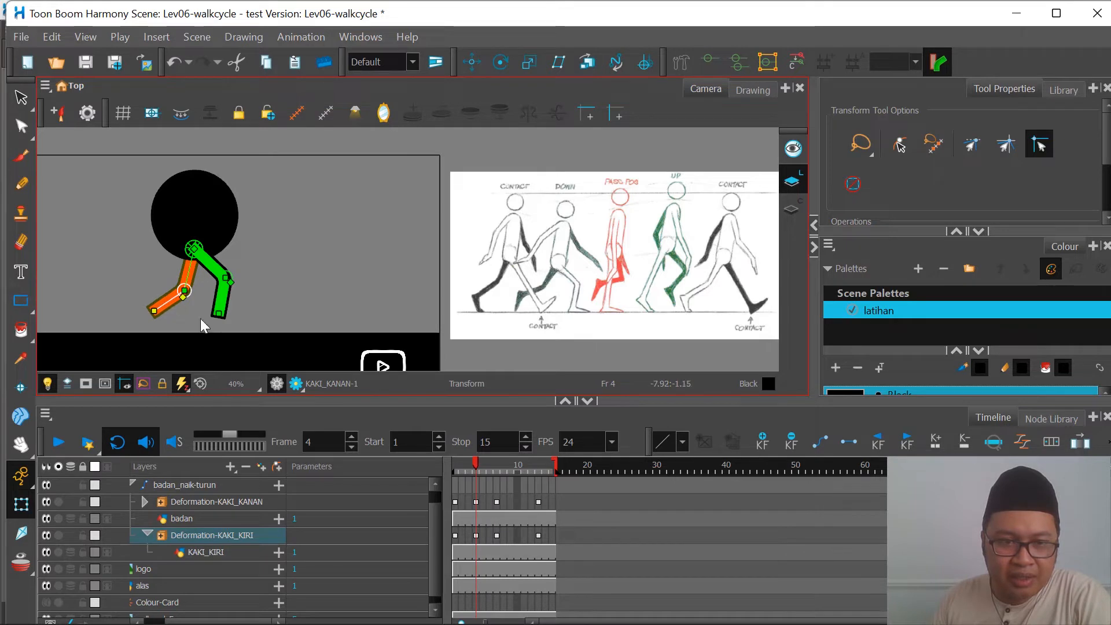
Step: Play the walk from frame 1 to check the legs' motion through the down pose
left_click_drag(475, 464, 451, 481)
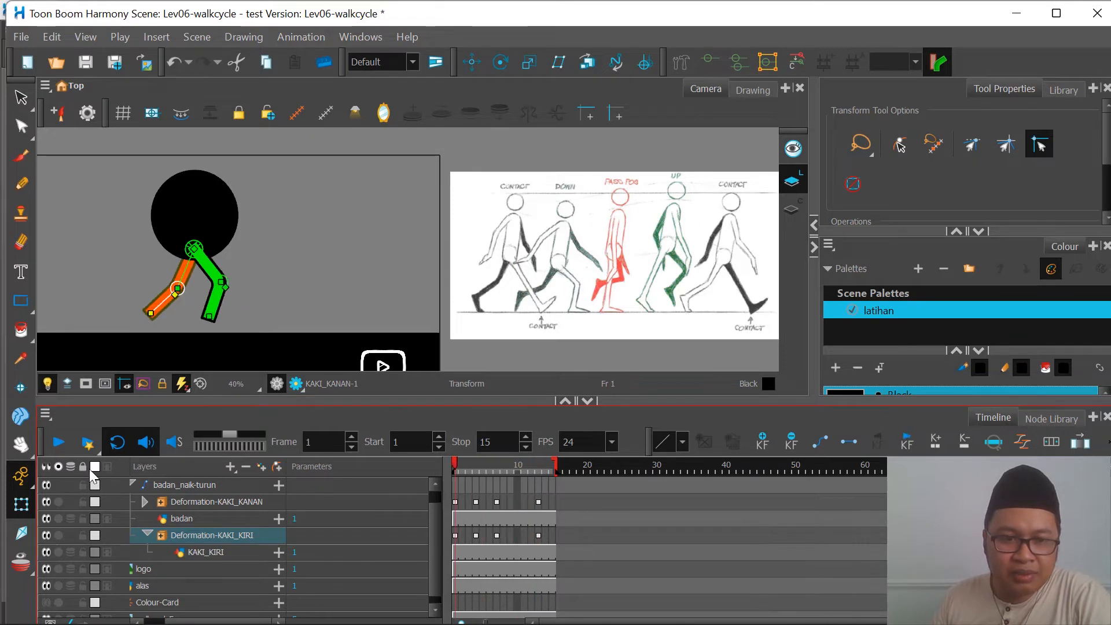
left_click(58, 442)
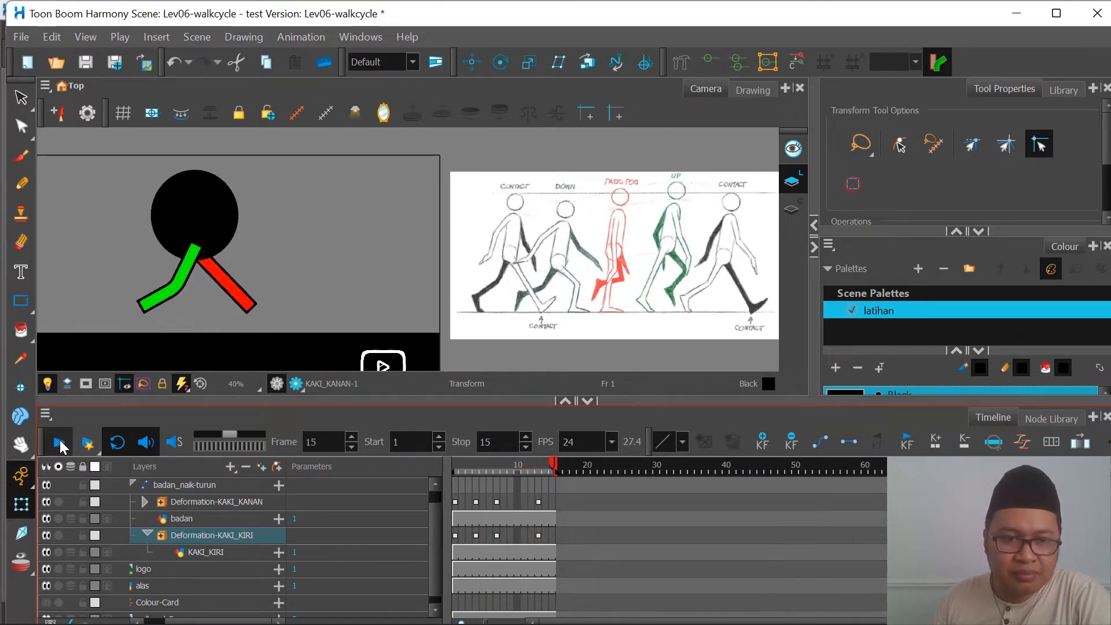
left_click(58, 443)
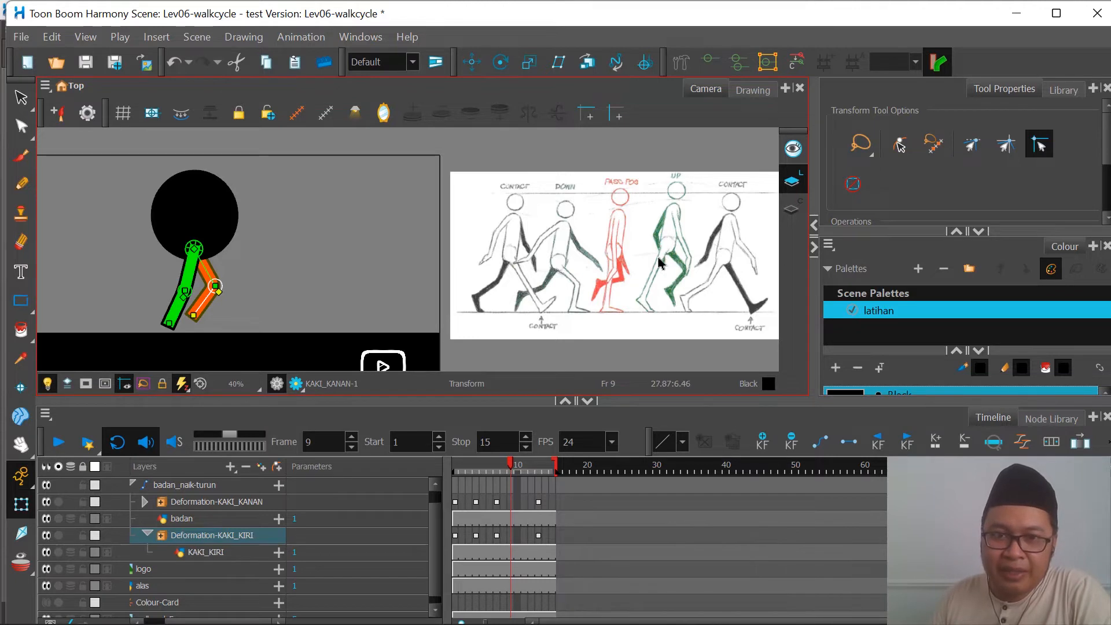
Step: Key the up pose on frame 10: straighten the green leg backward and raise the red leg's bent knee forward
left_click(497, 503)
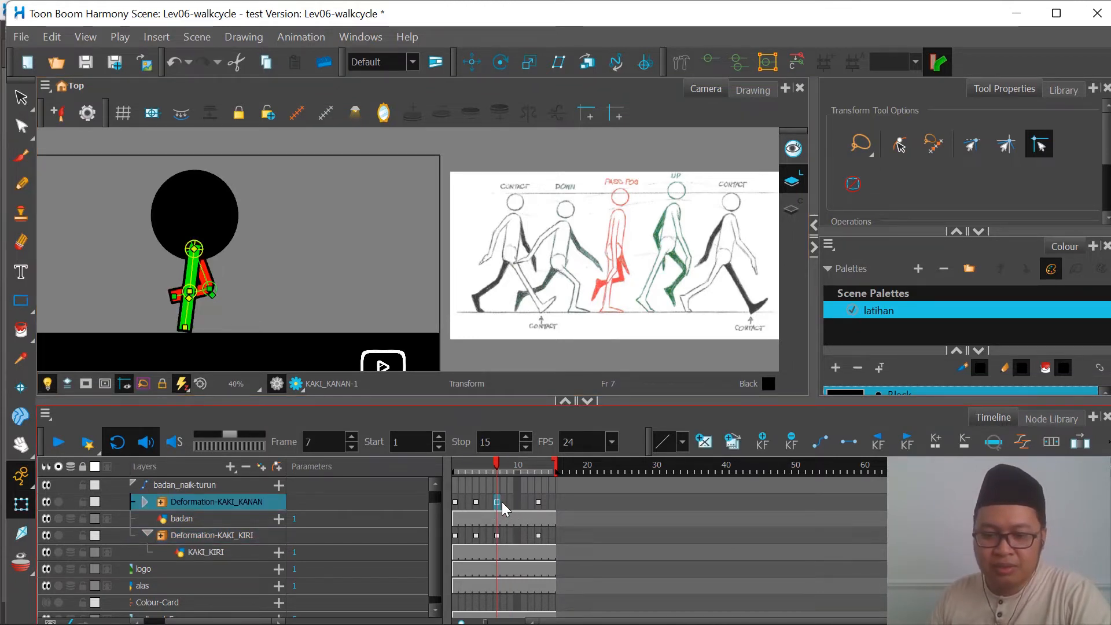
key("period")
key("period")
key("period")
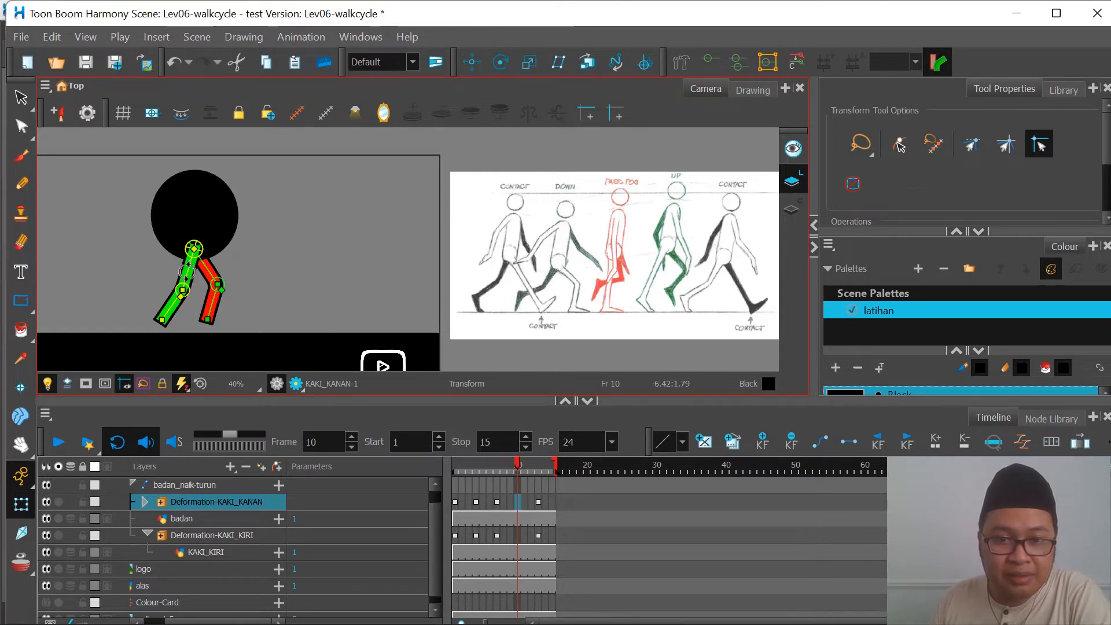
left_click_drag(186, 272, 164, 305)
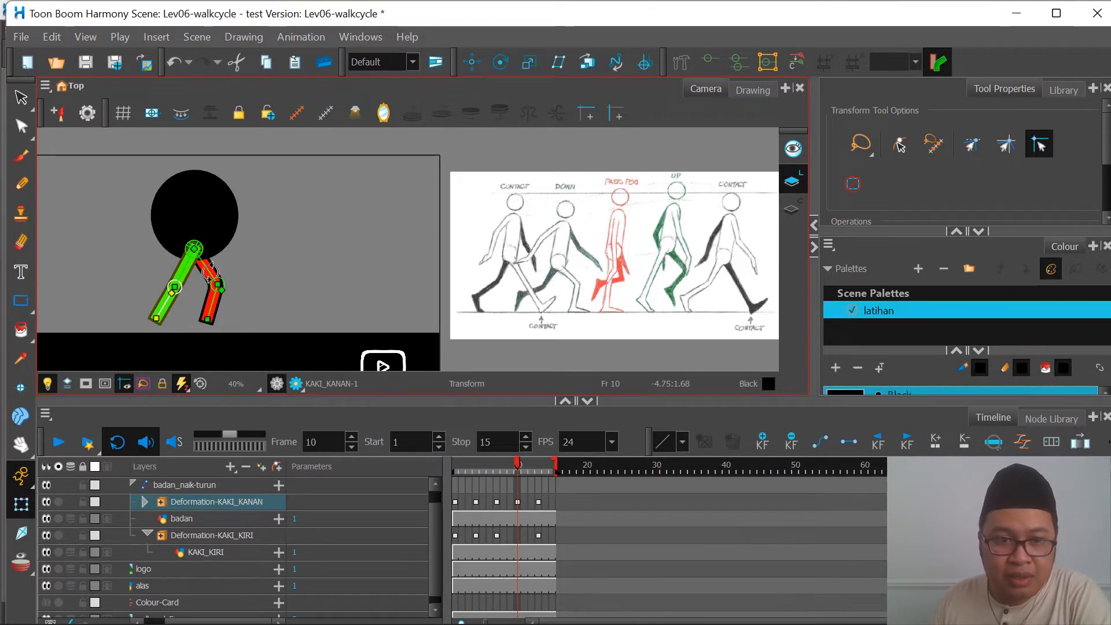
mouse_move(211, 283)
left_mouse_down()
mouse_move(219, 272)
mouse_move(215, 304)
left_mouse_up()
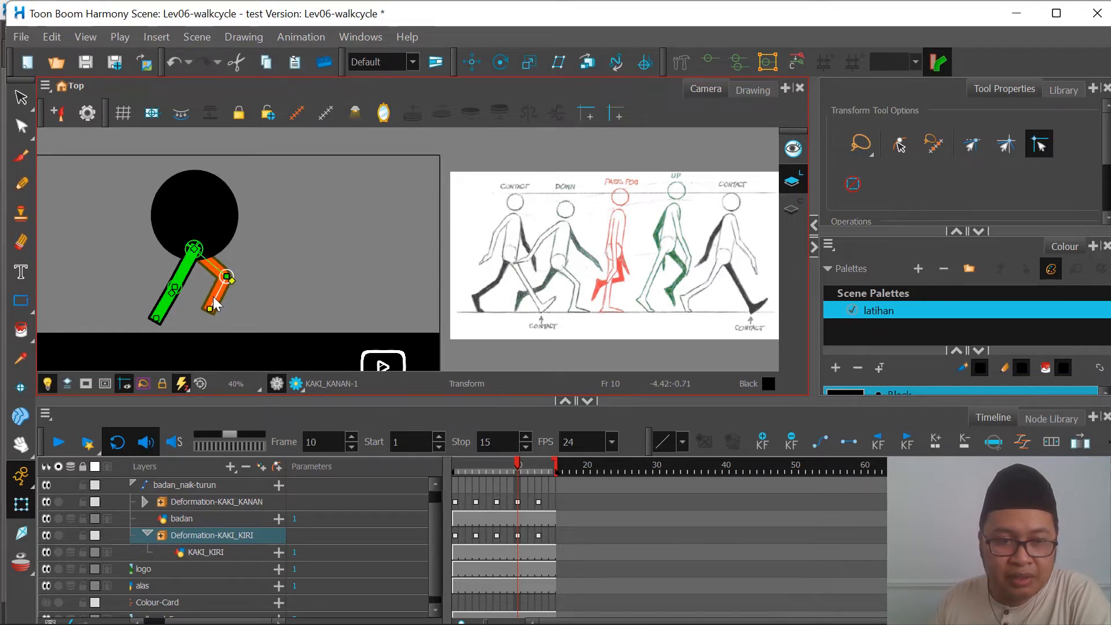
Step: Preview the walk up to the contact pose on frame 13, and extend the scene to 30 frames
left_click(59, 444)
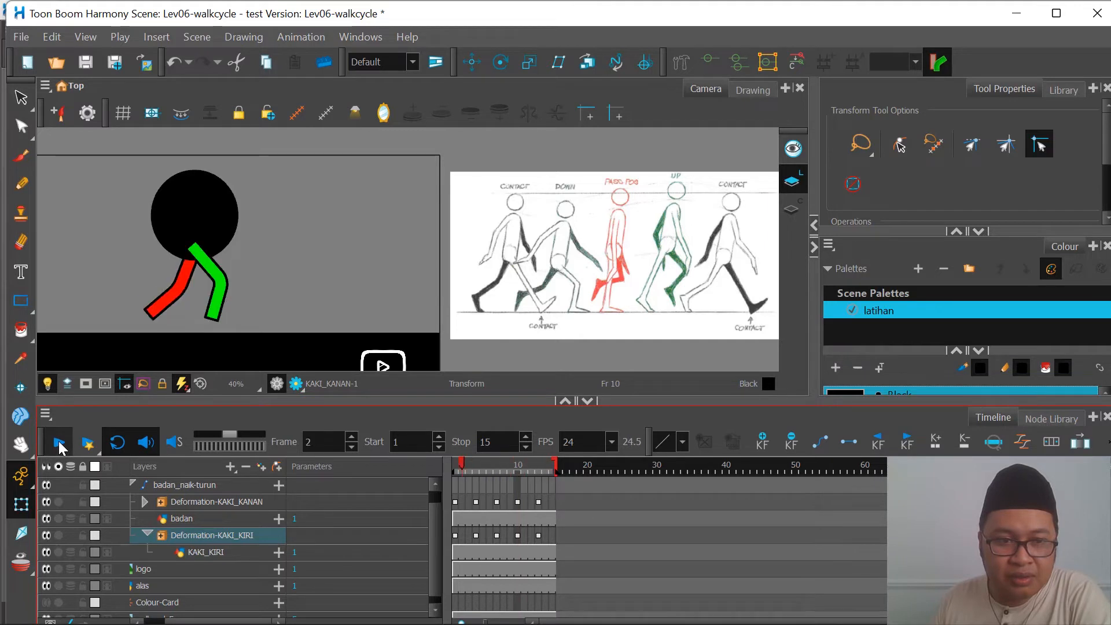
left_click(59, 445)
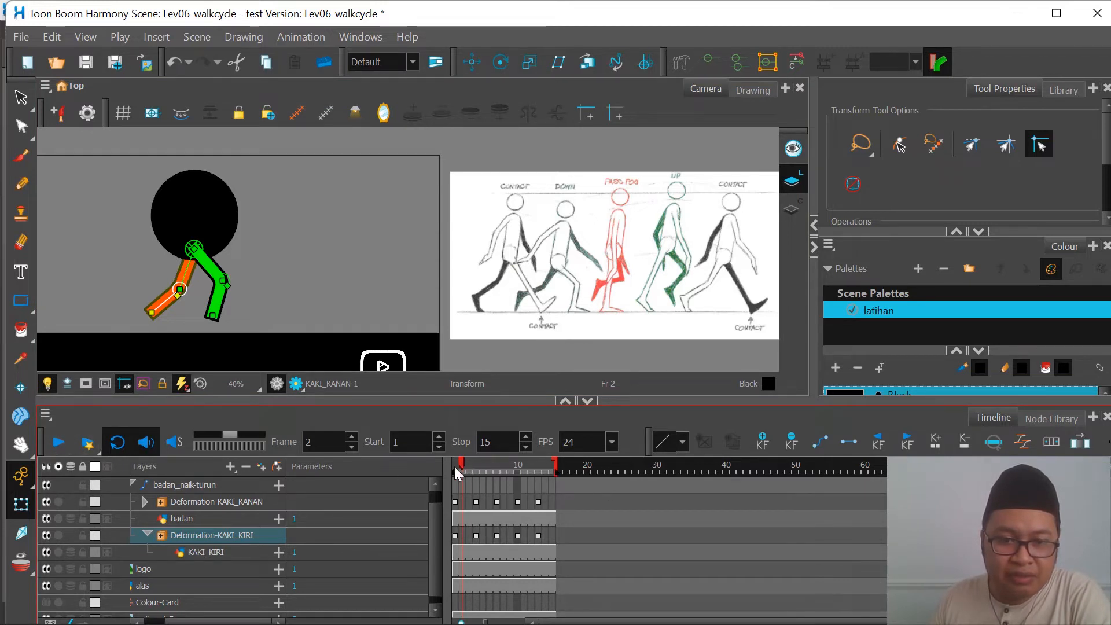
left_click_drag(455, 468, 540, 495)
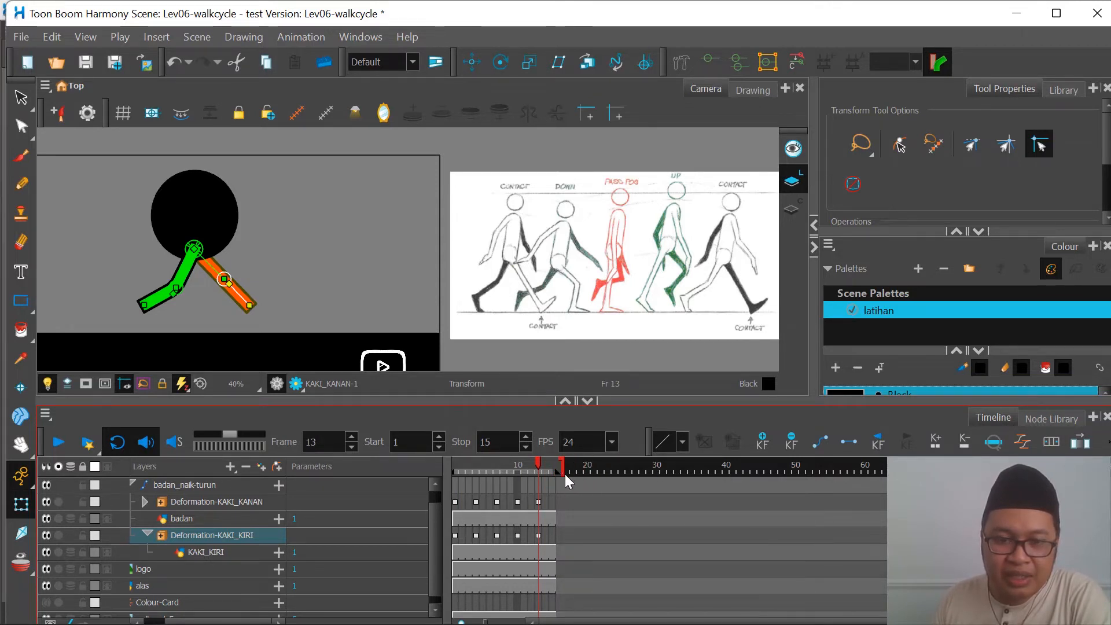
left_click_drag(625, 467, 659, 470)
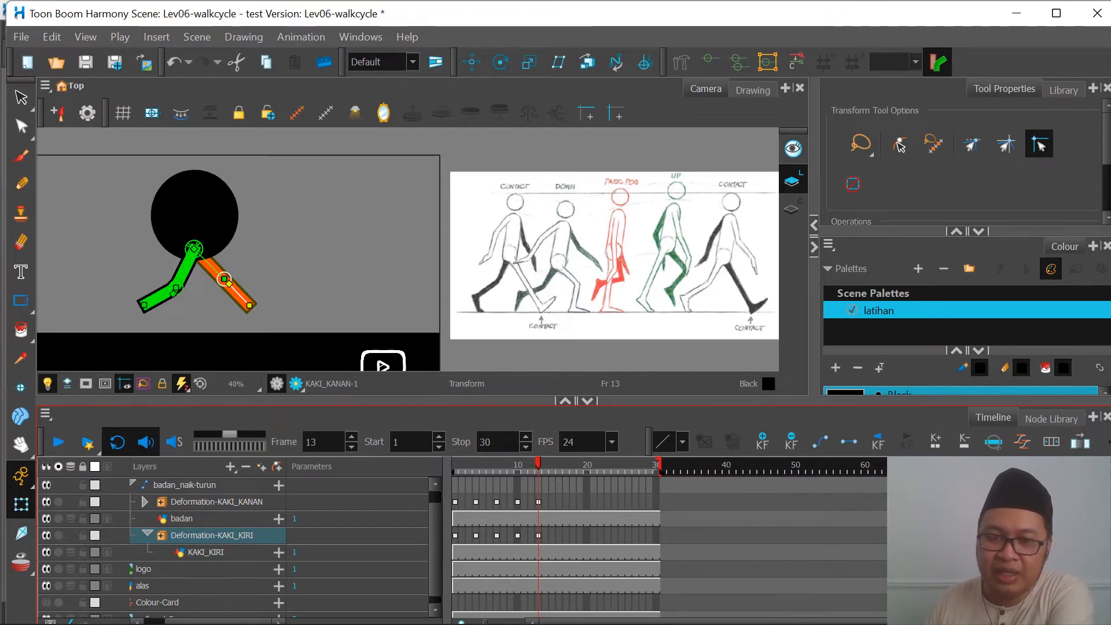
Step: Try a scene length of 150 frames and undo the change
left_click(207, 36)
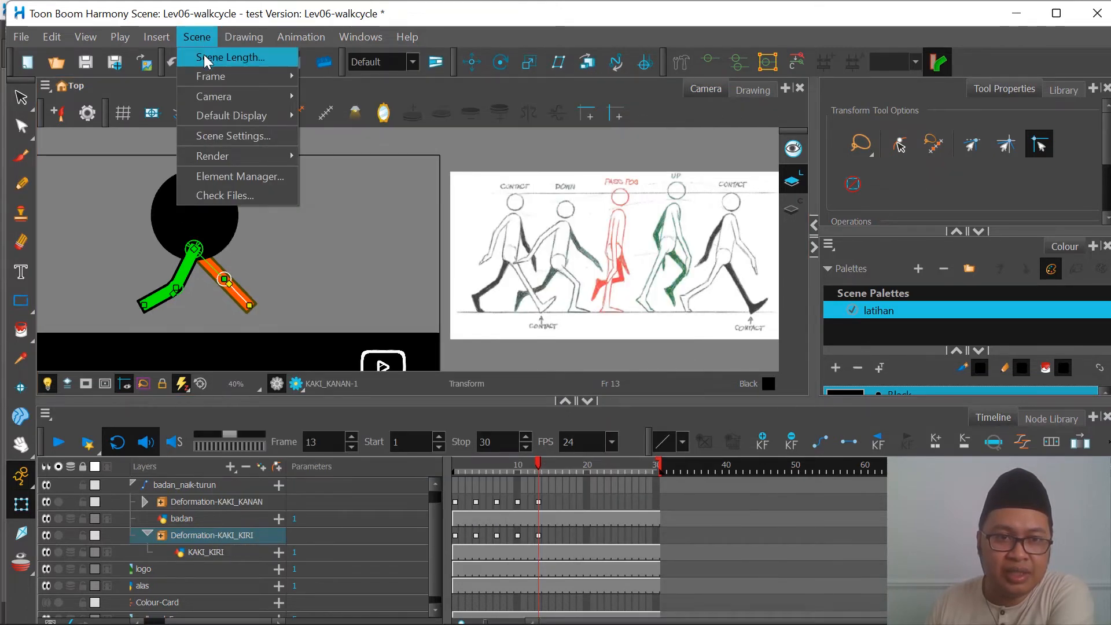
left_click(203, 57)
type("1")
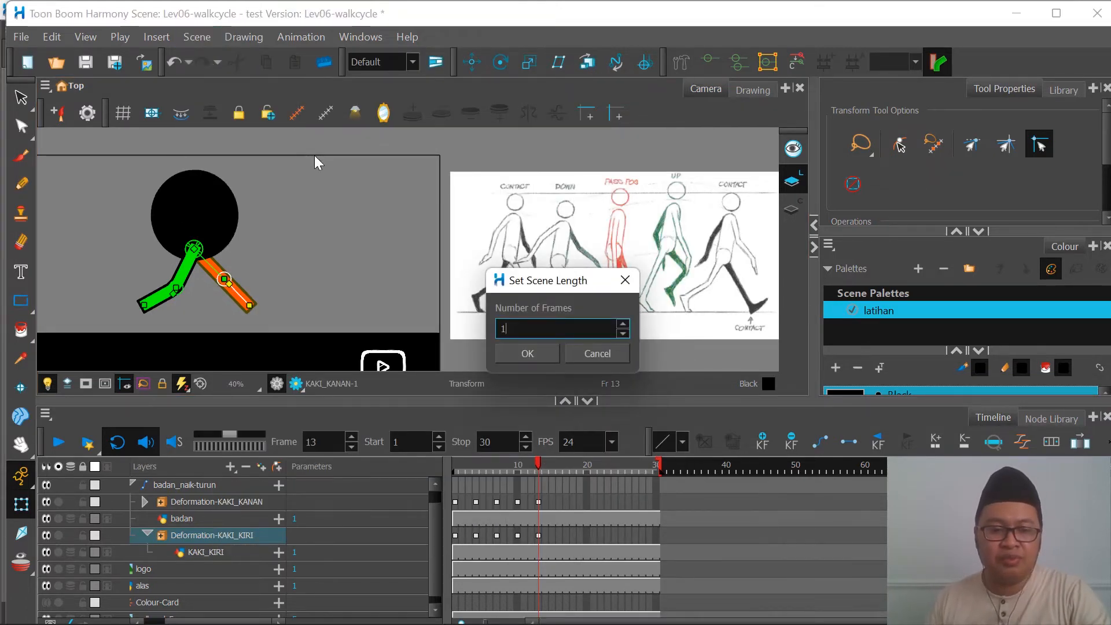
type("50")
key("Return")
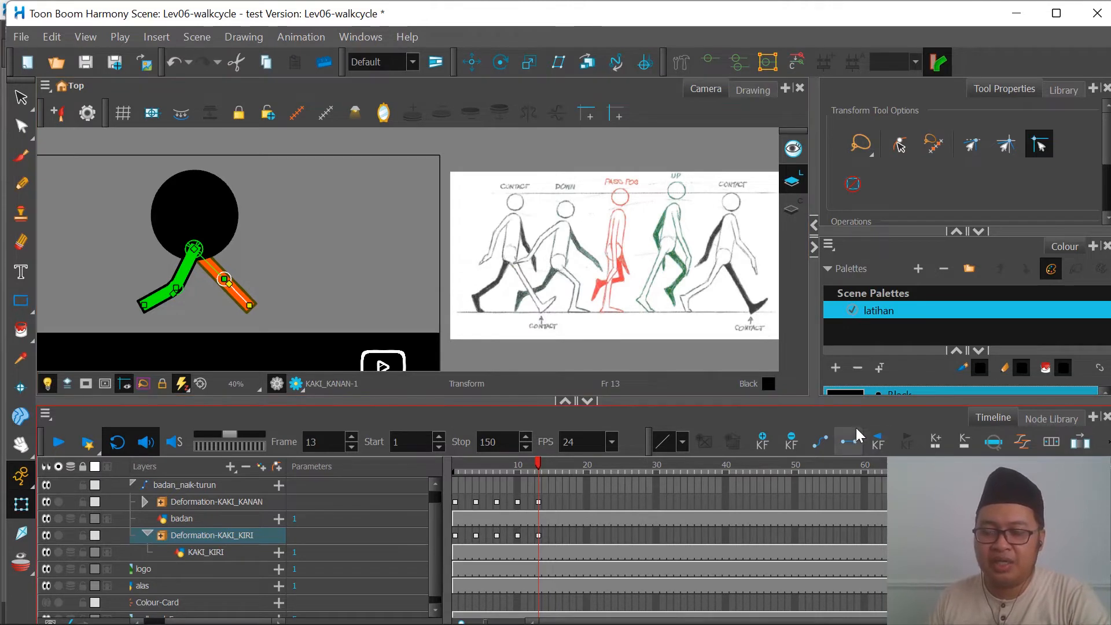
left_click_drag(654, 622, 691, 622)
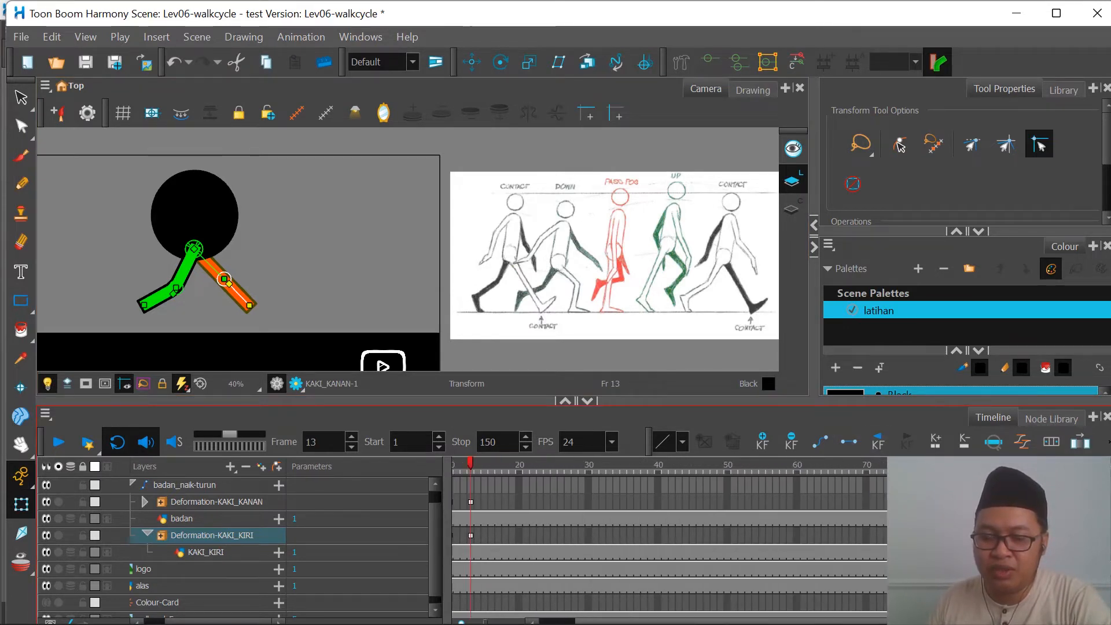
left_click(178, 65)
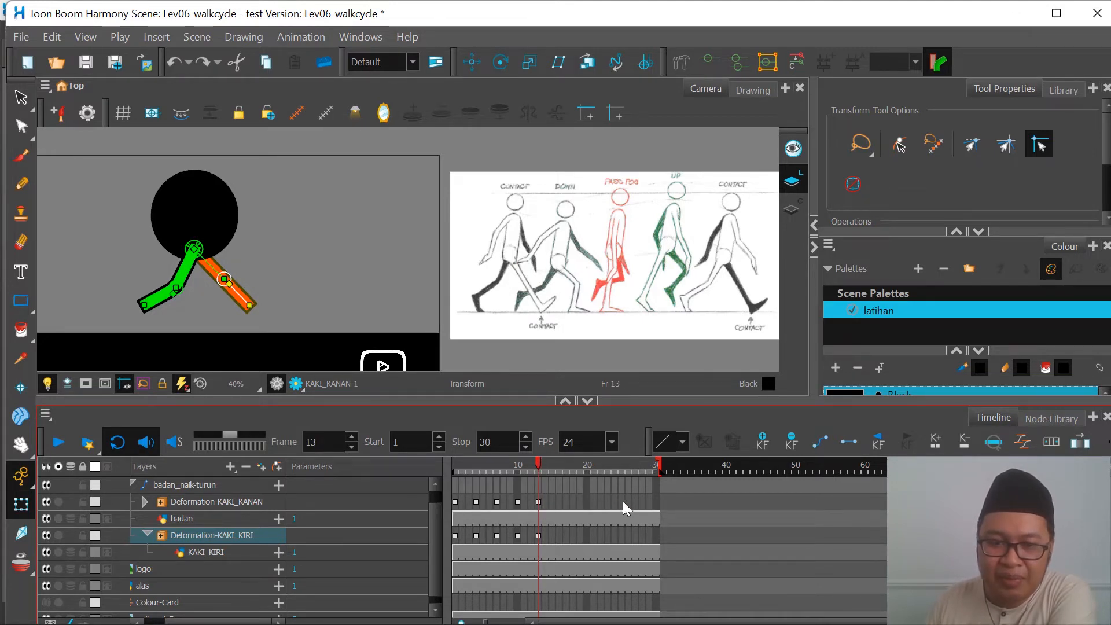
Step: Copy the green leg's frame 1 pose to frame 28 on the Deformation-KAKI_KANAN layer
left_click(658, 504)
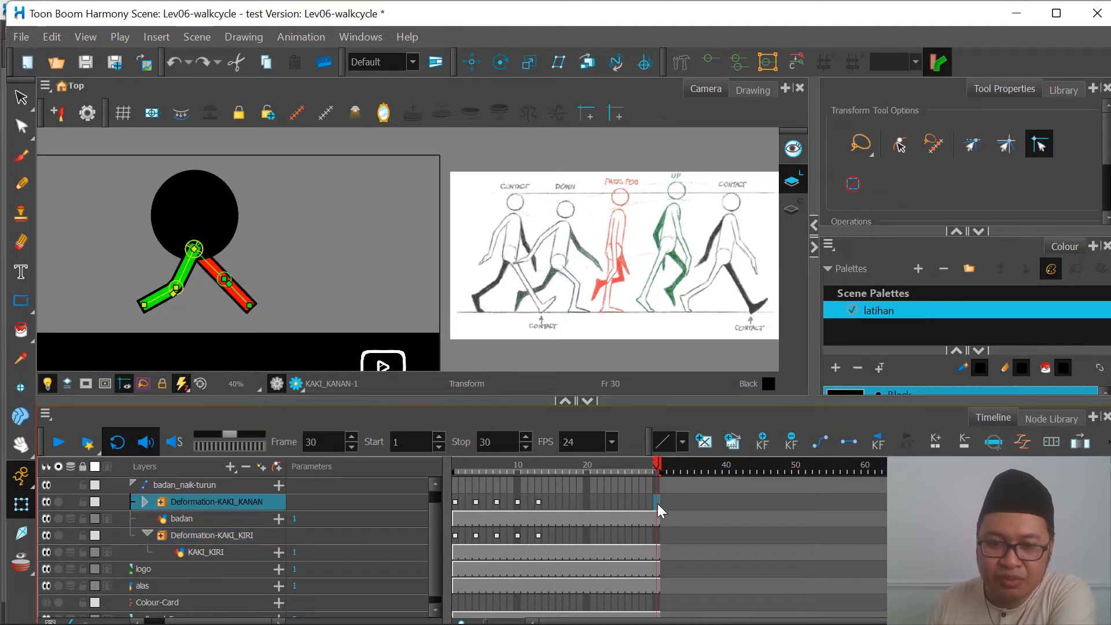
left_click(538, 467)
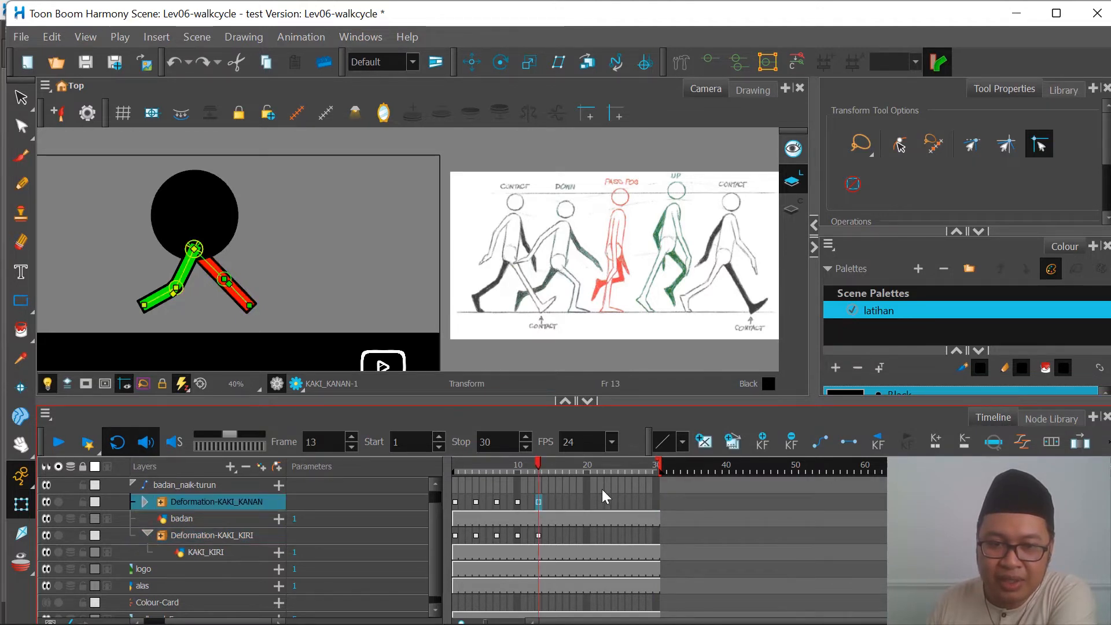
left_click(657, 502)
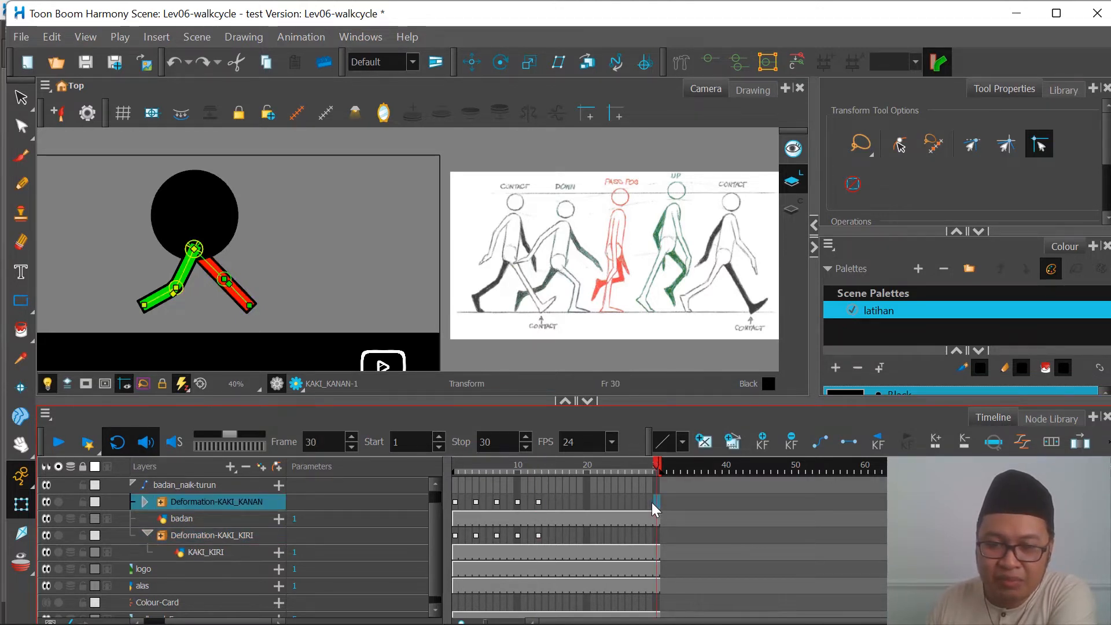
left_click(648, 502)
left_click(638, 505)
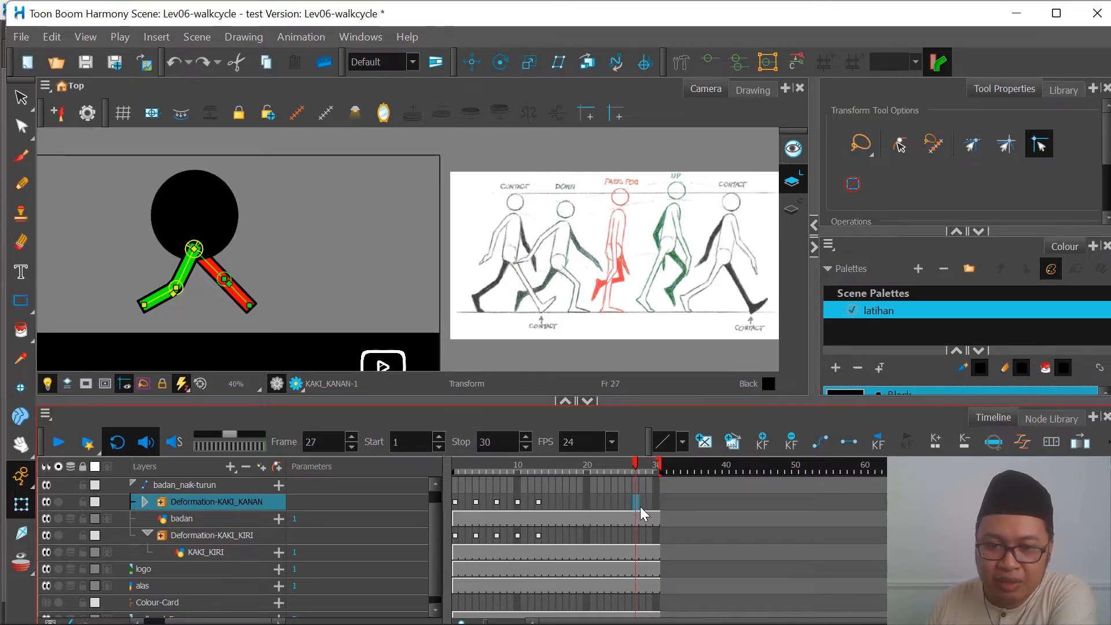
left_click(644, 504)
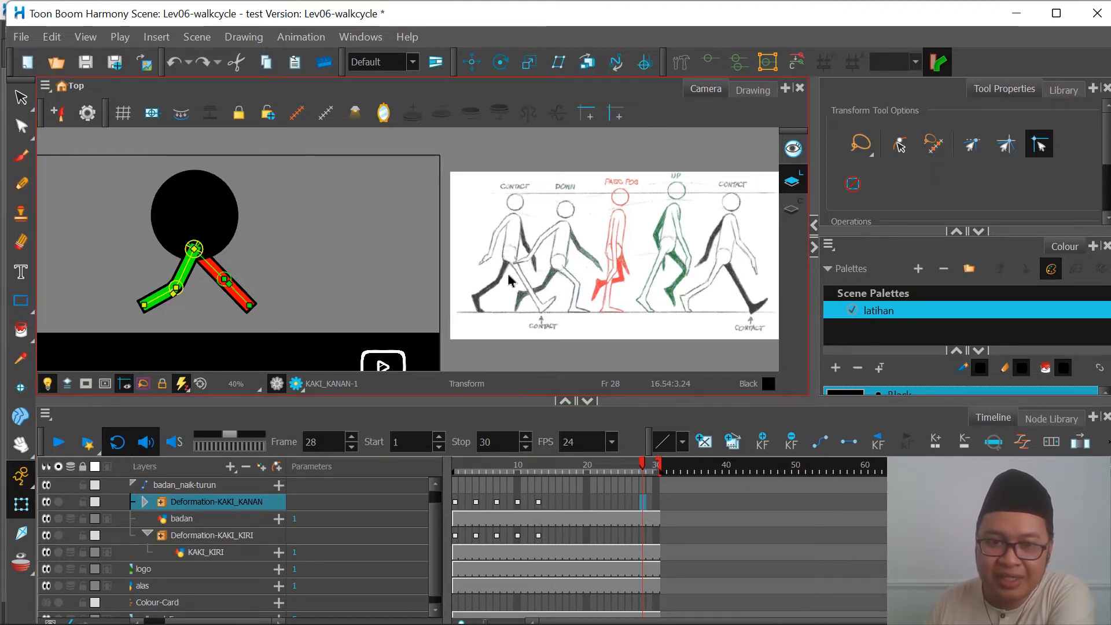
left_click(457, 503)
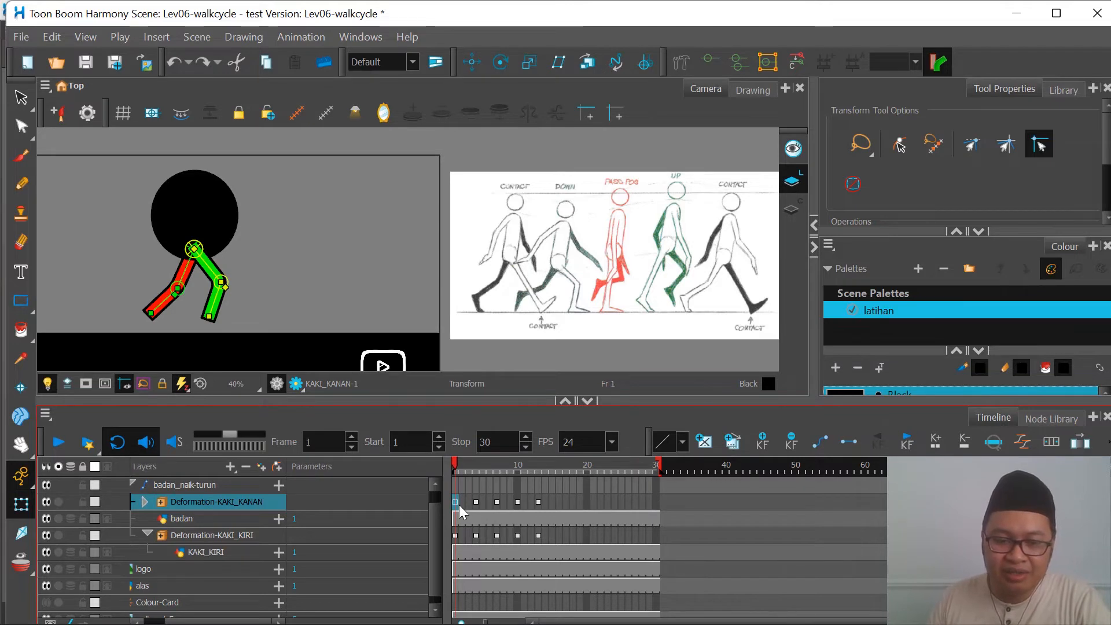
left_click(637, 503)
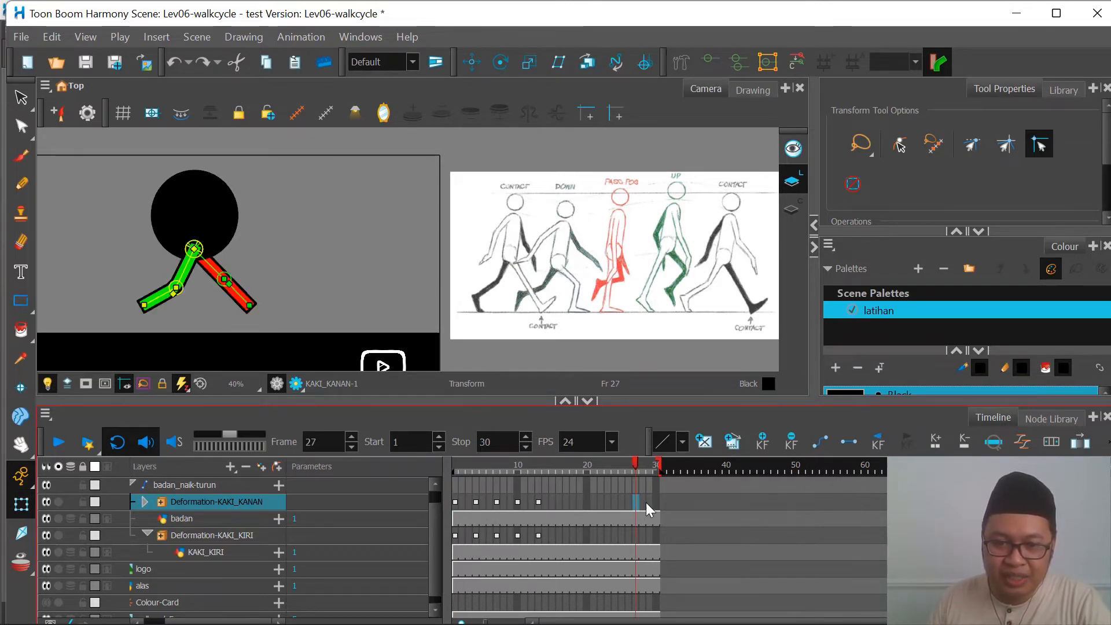
left_click(658, 502)
key("comma")
key("comma")
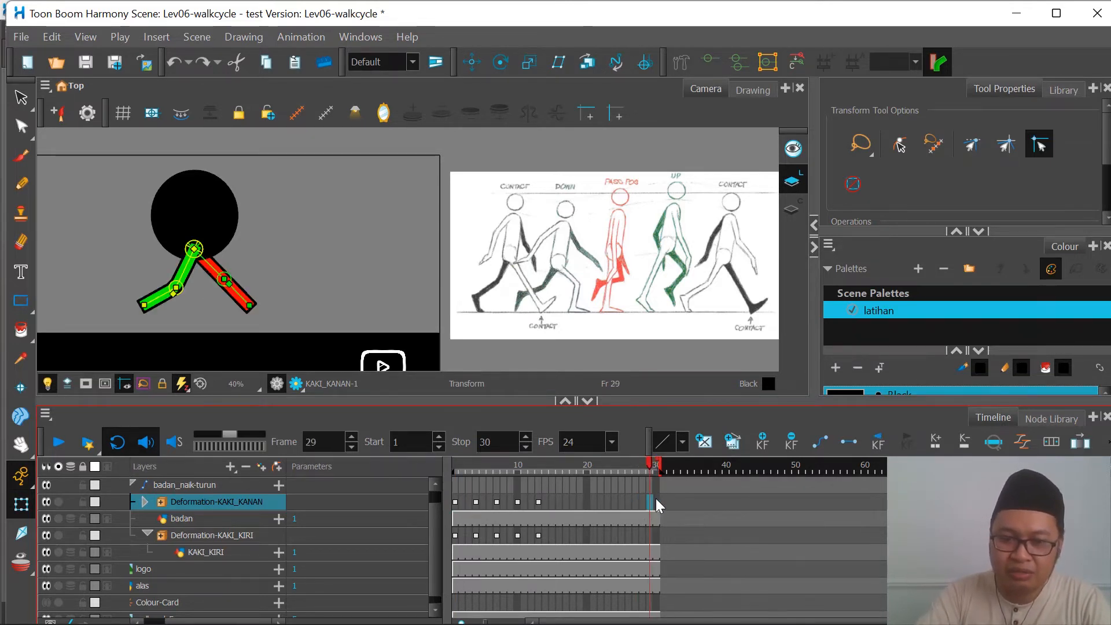
key("ctrl+v")
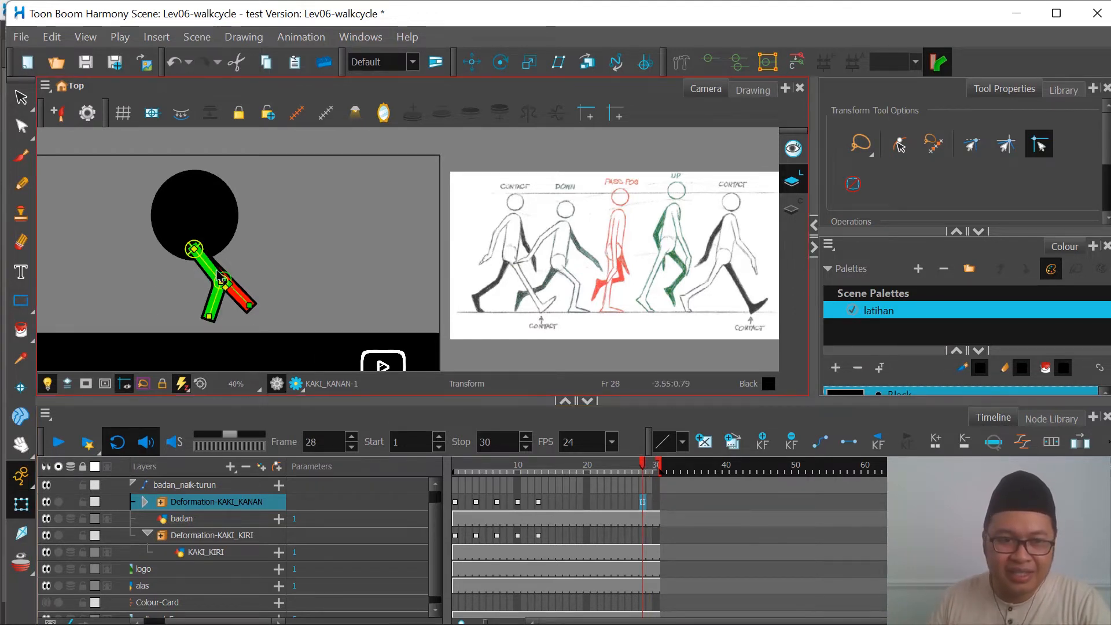
Step: Compare the green leg's poses on frames 1 and 28
left_click(456, 502)
left_click(643, 501)
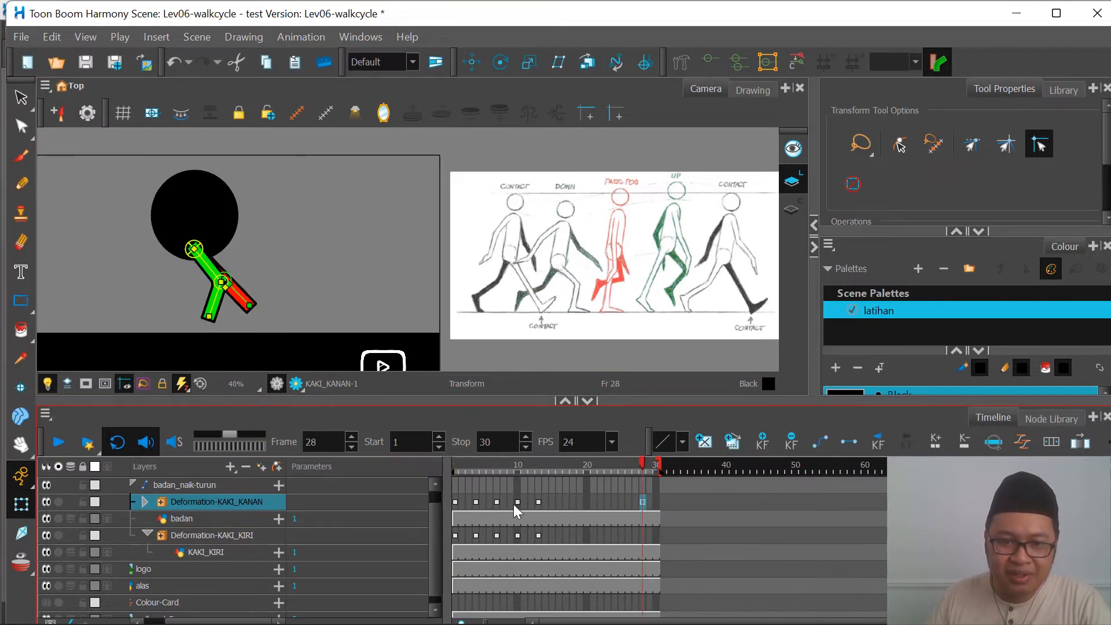
left_click(456, 502)
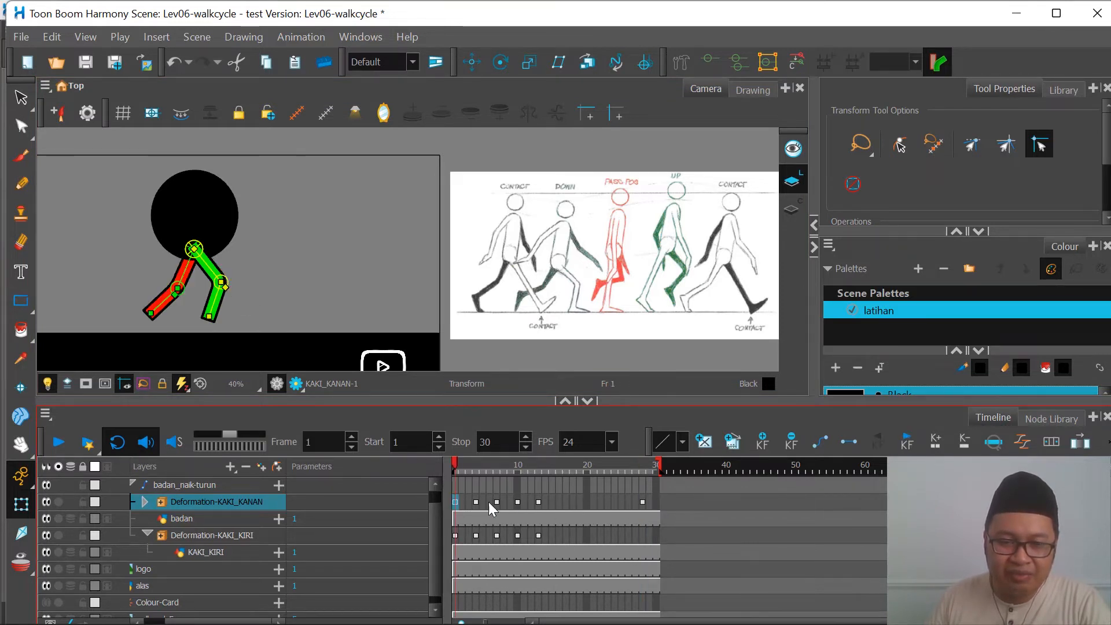
Step: Recheck the Deformation-KAKI_KANAN pose on frame 28 against the one on frame 1
left_click(644, 503)
left_click(456, 502)
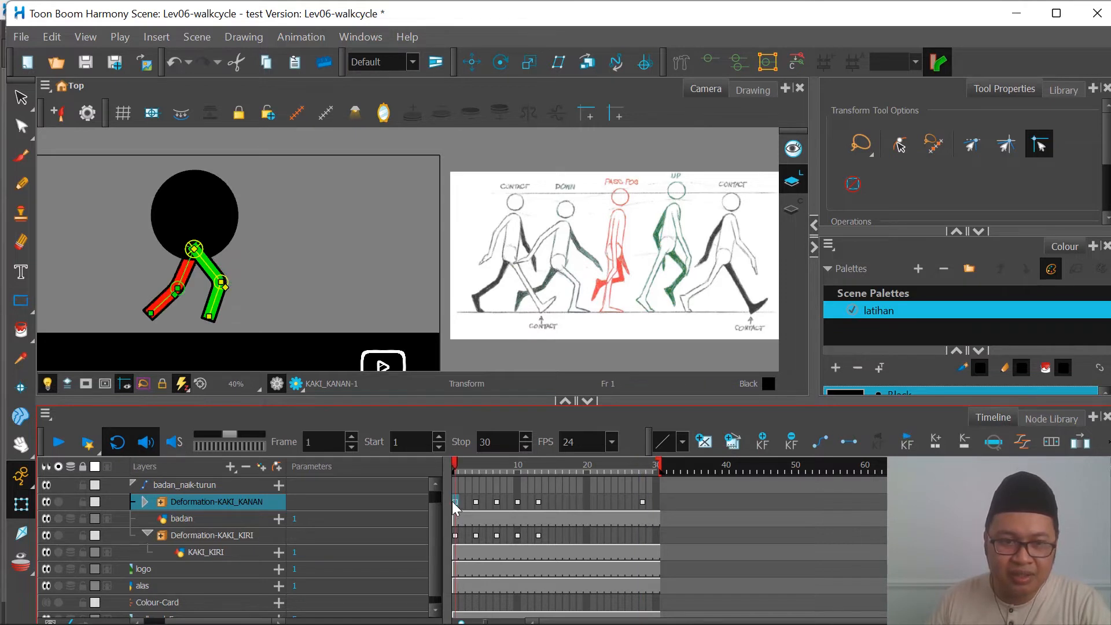
left_click(643, 501)
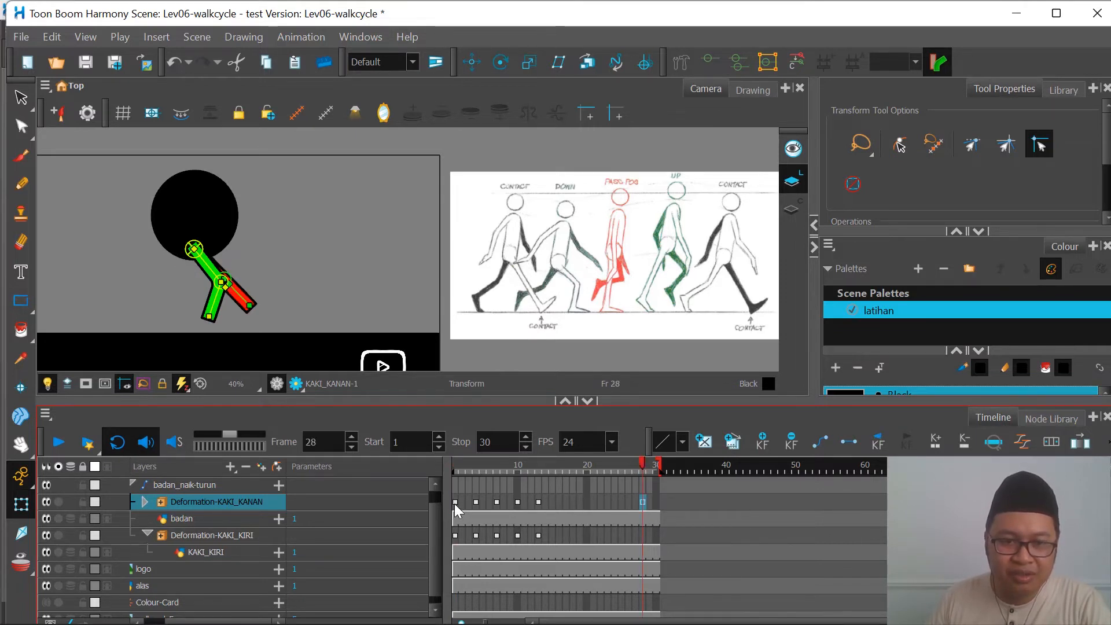
left_click(456, 503)
left_click(644, 503)
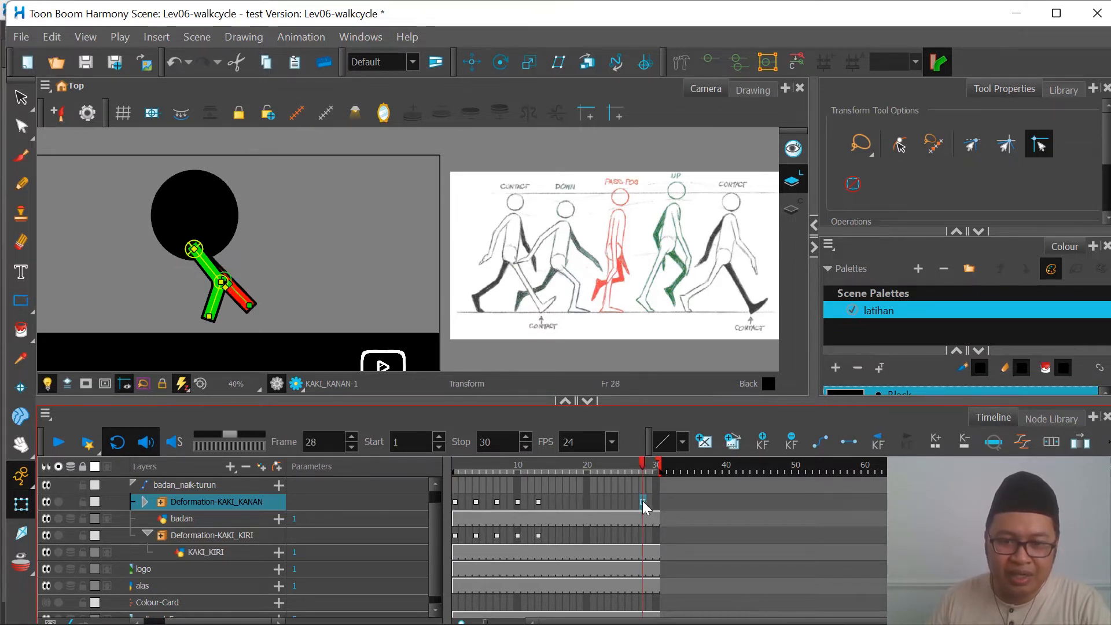
Step: Copy the red leg's frame 1 pose to frame 28 on the Deformation-KAKI_KIRI layer and compare the two frames
left_click(456, 536)
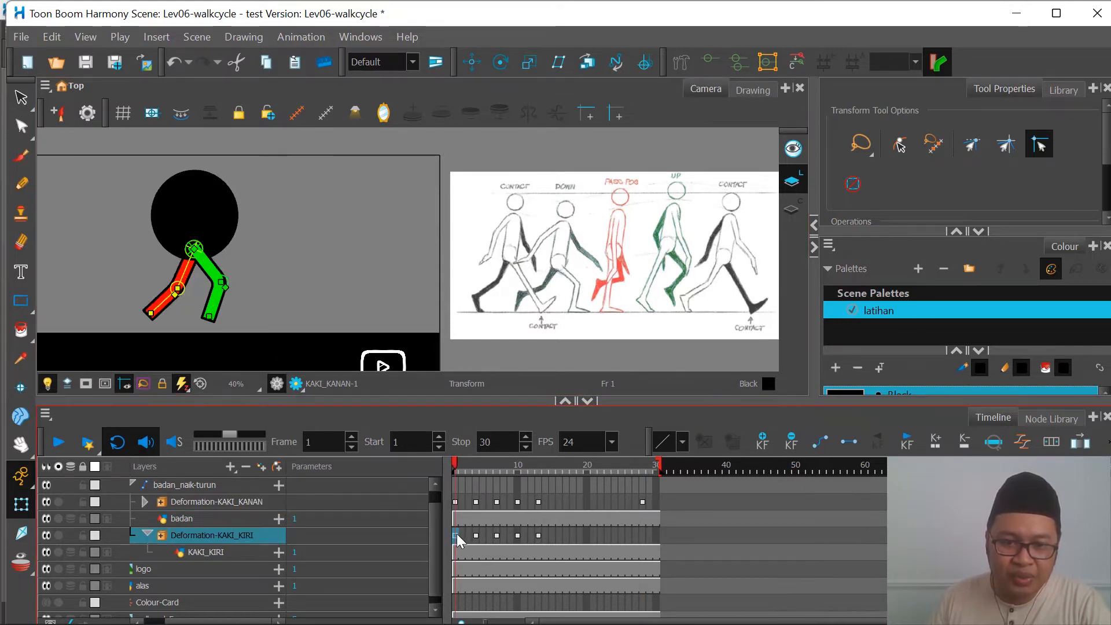
left_click(641, 533)
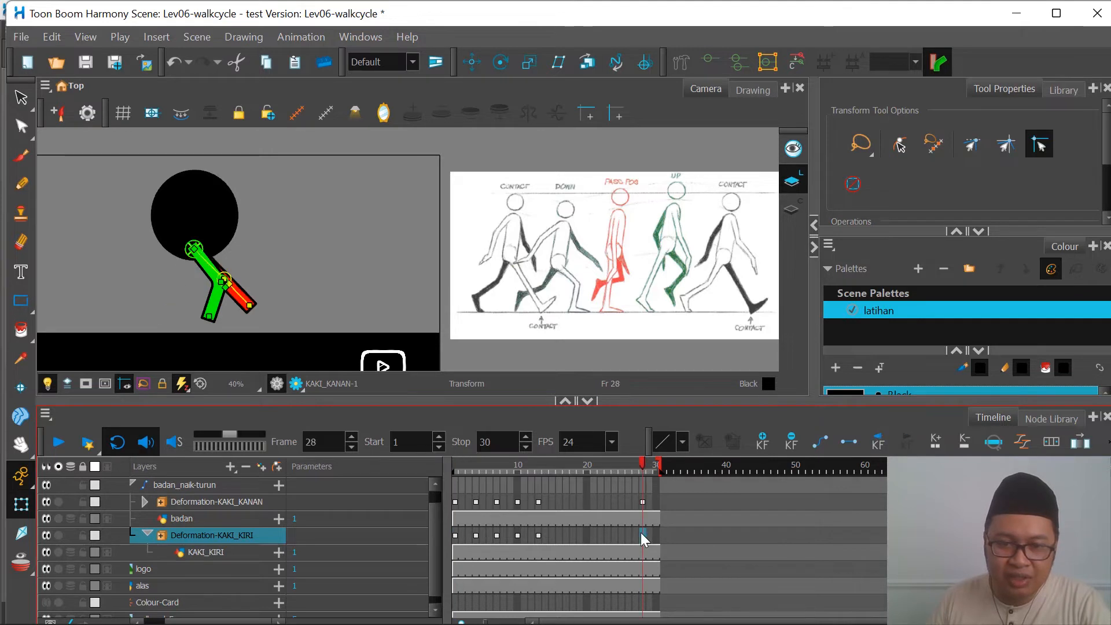
key("ctrl+v")
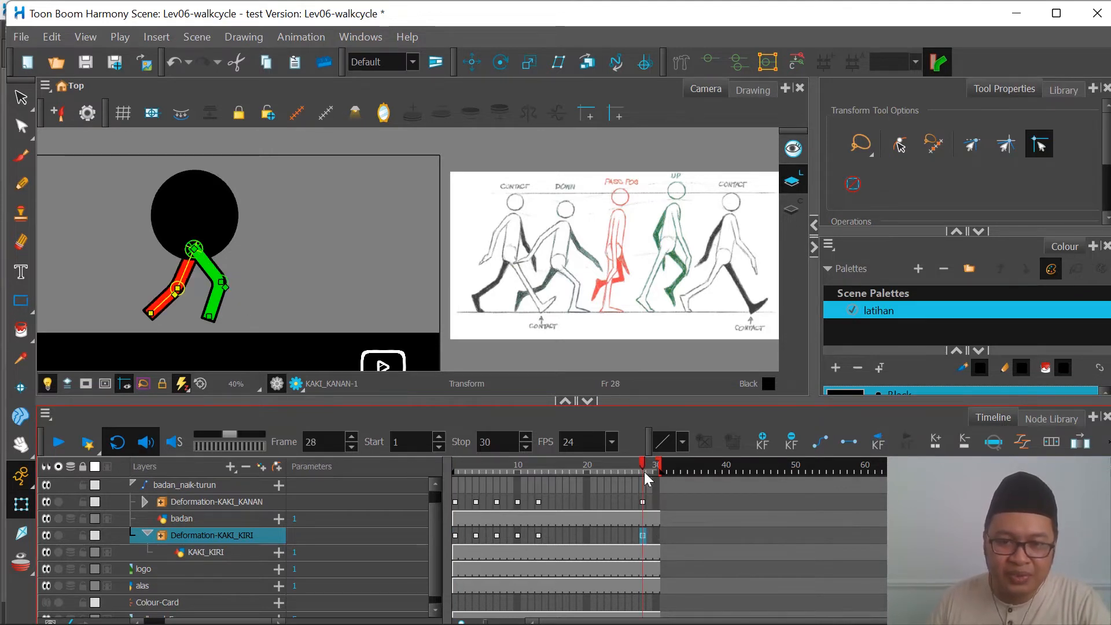
left_click(455, 467)
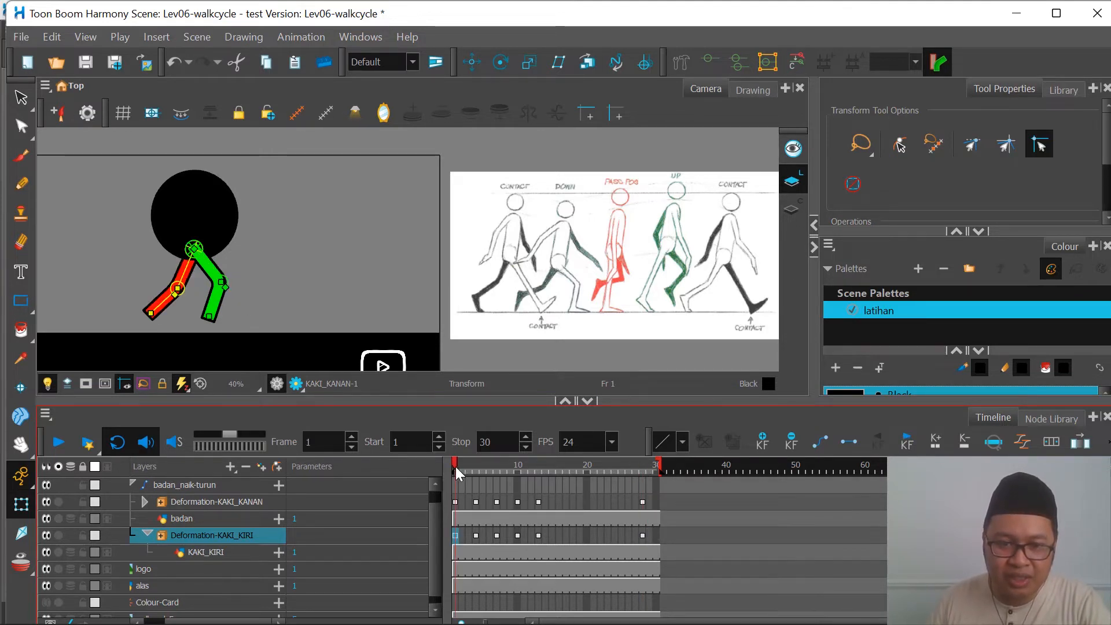
left_click(645, 466)
left_click(457, 463)
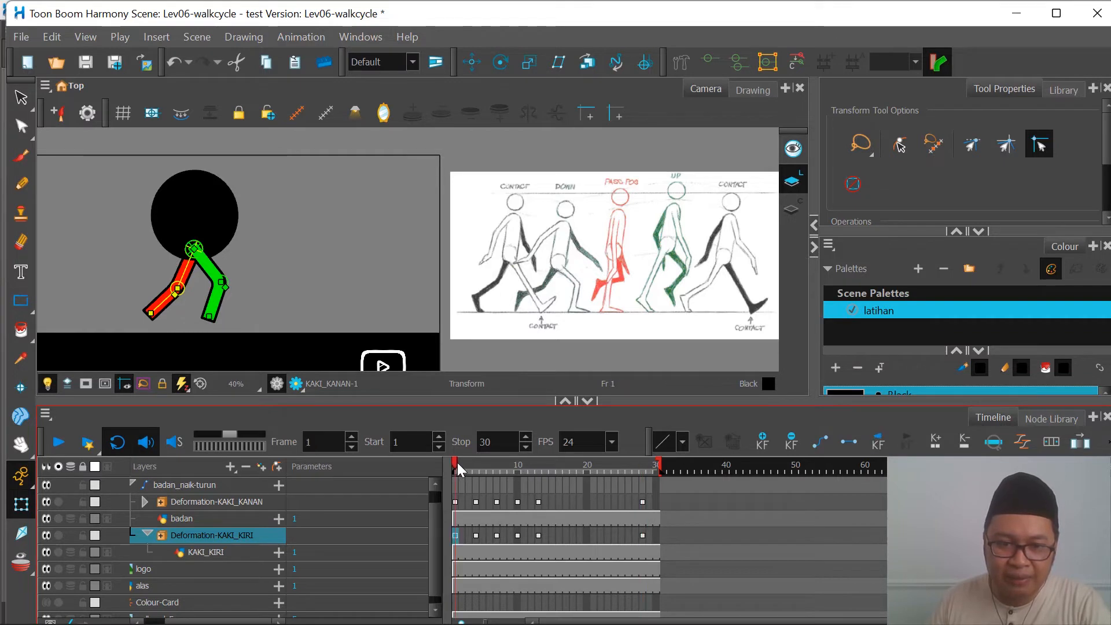
left_click(642, 468)
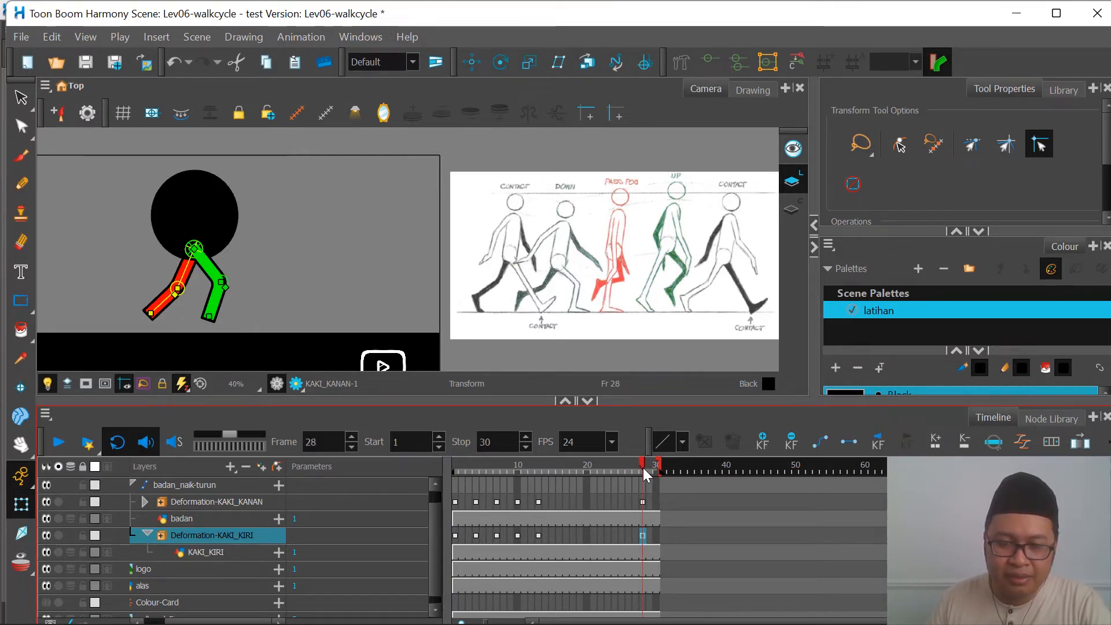
Step: Key the passing pose on frame 22, with the green leg lifted and bent and the red leg straight below the body
left_click_drag(644, 468, 539, 494)
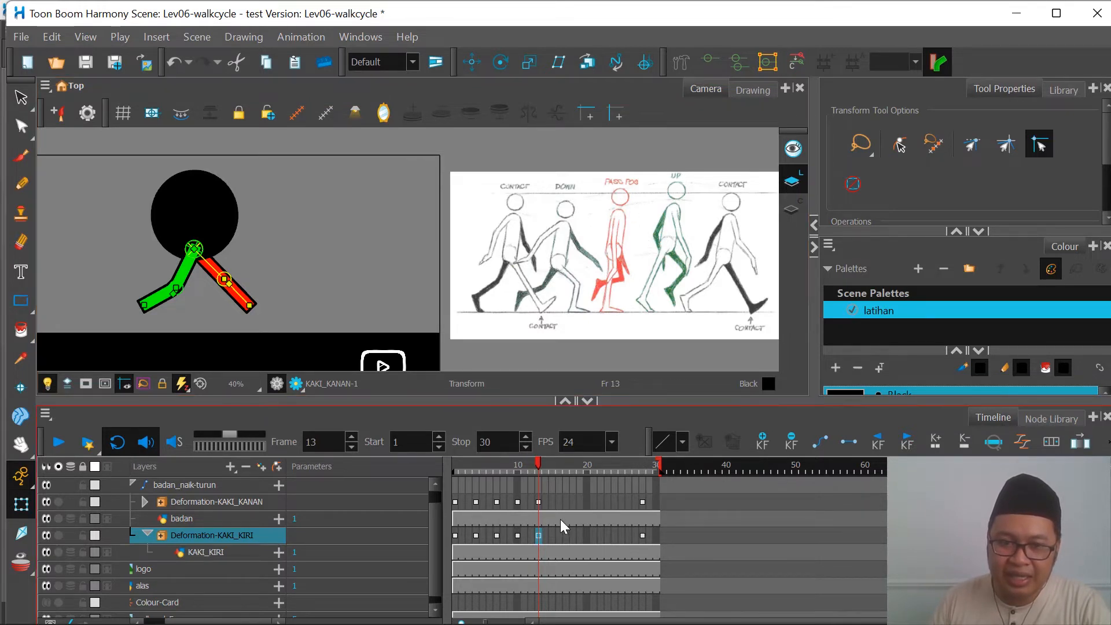
key("period")
key("period")
key("period")
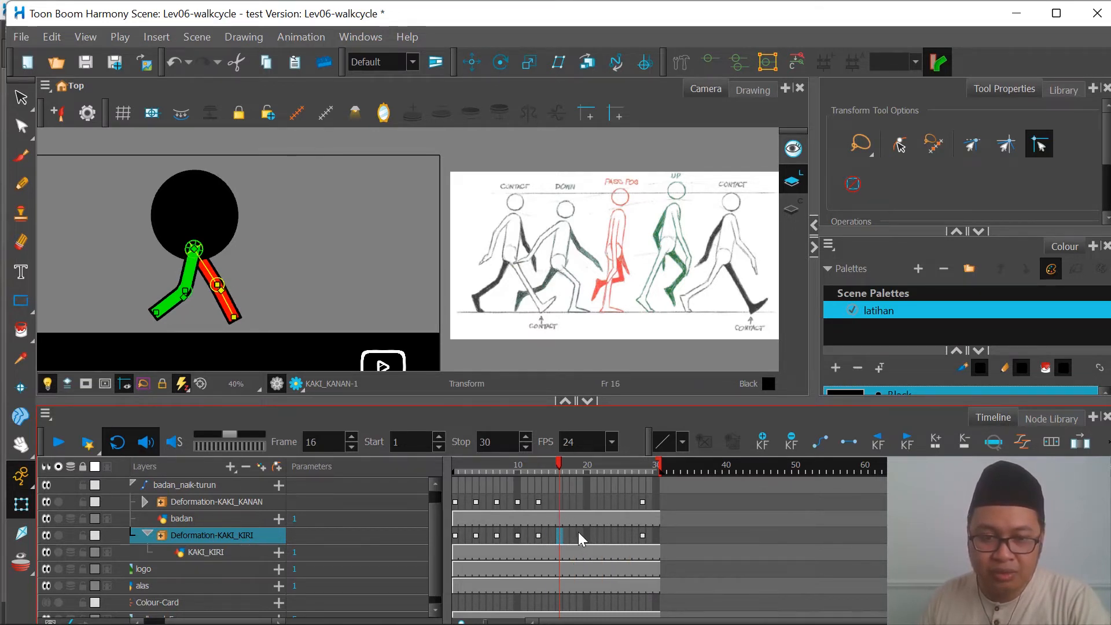
key("period")
key("period")
key("period")
key("period")
key("period")
key("period")
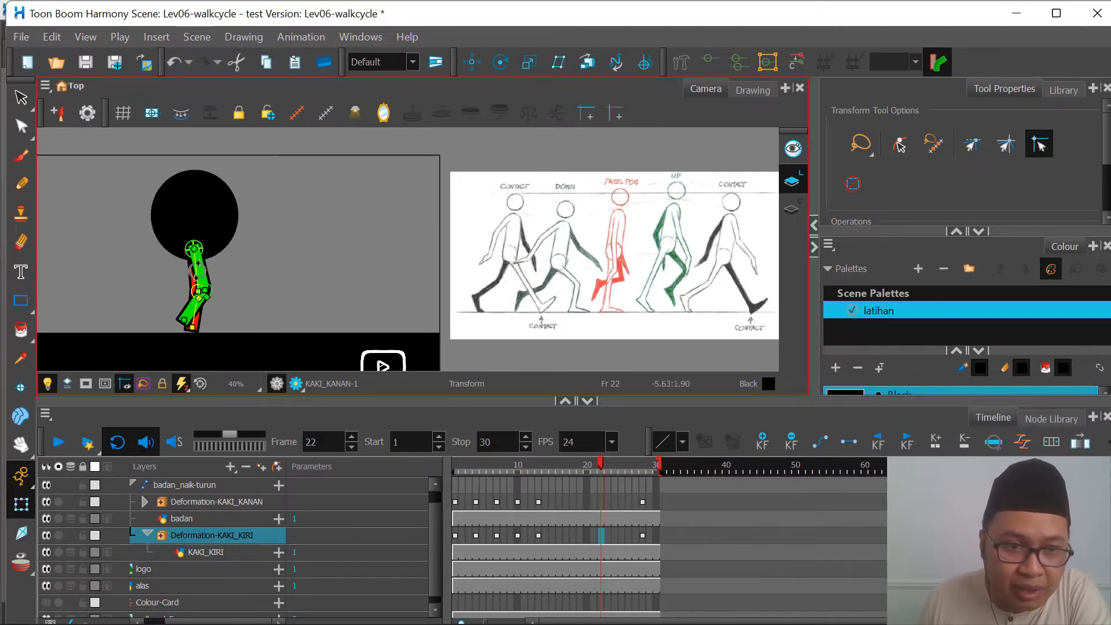
left_click_drag(200, 270, 212, 287)
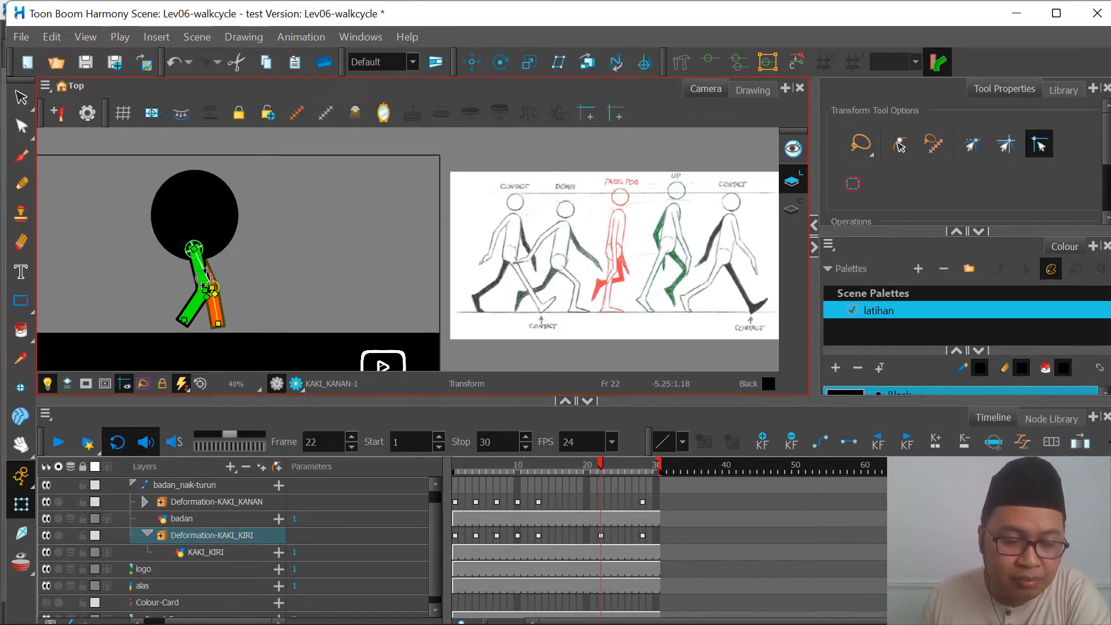
key("ctrl+z")
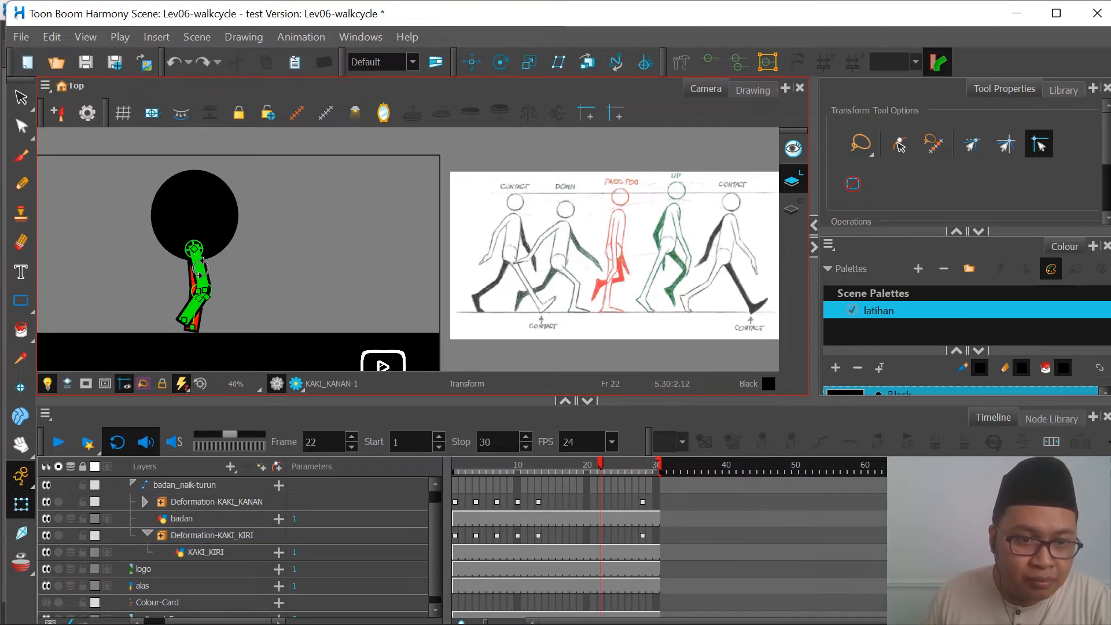
left_click_drag(203, 272, 202, 299)
left_click(195, 271)
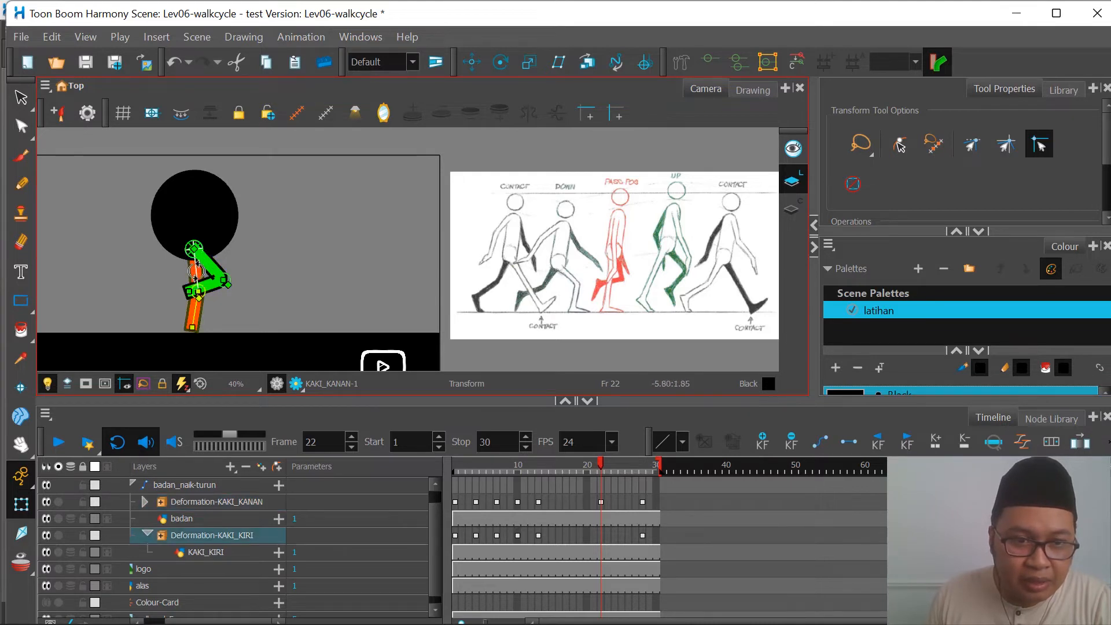
left_click(797, 62)
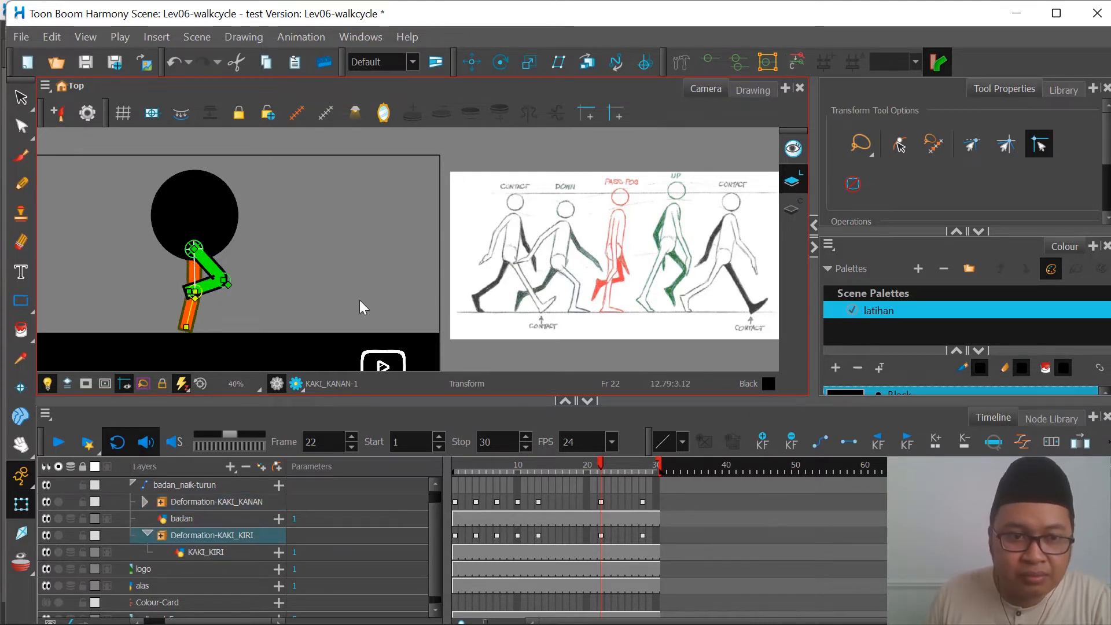
left_click(793, 64)
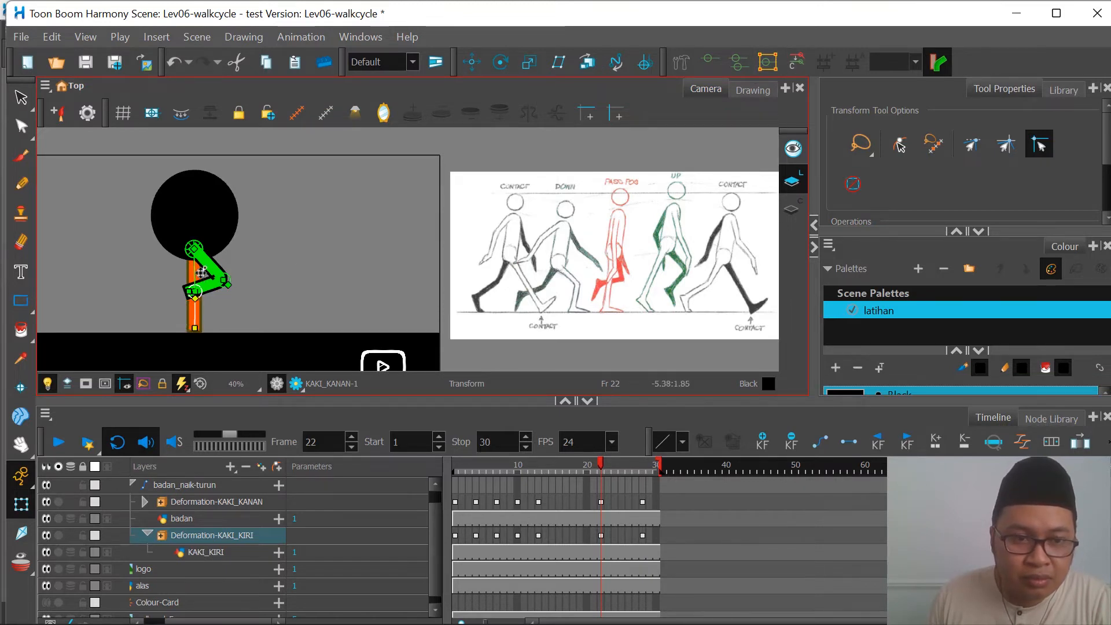
Step: Refine the frame 22 passing pose by adjusting the green leg's thigh and shin and the red leg's angle
left_click(210, 266)
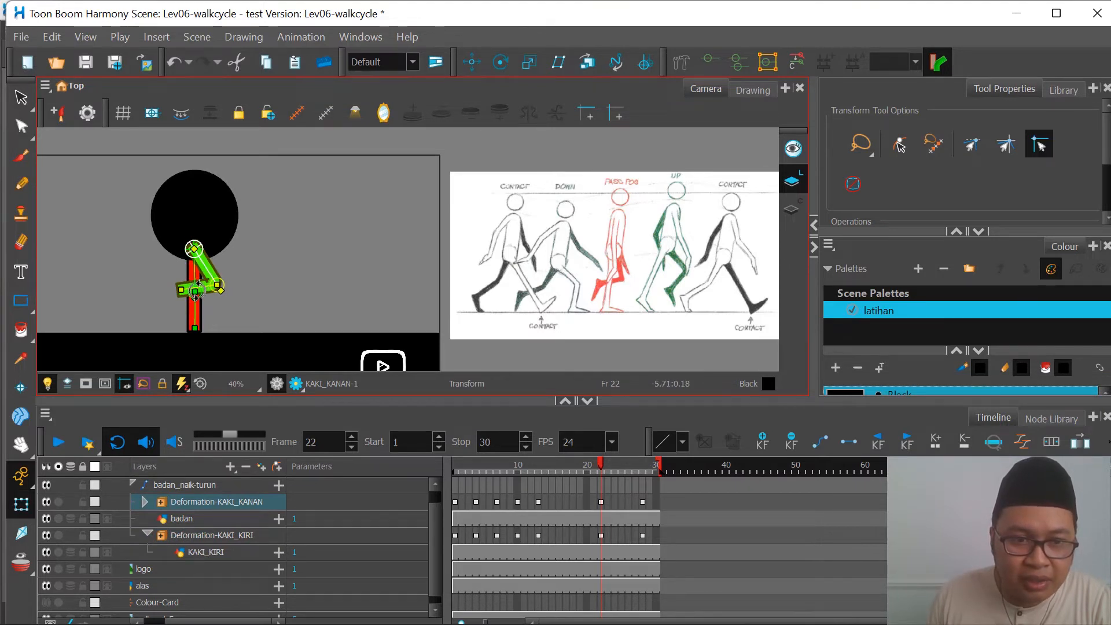
left_click_drag(195, 291, 211, 282)
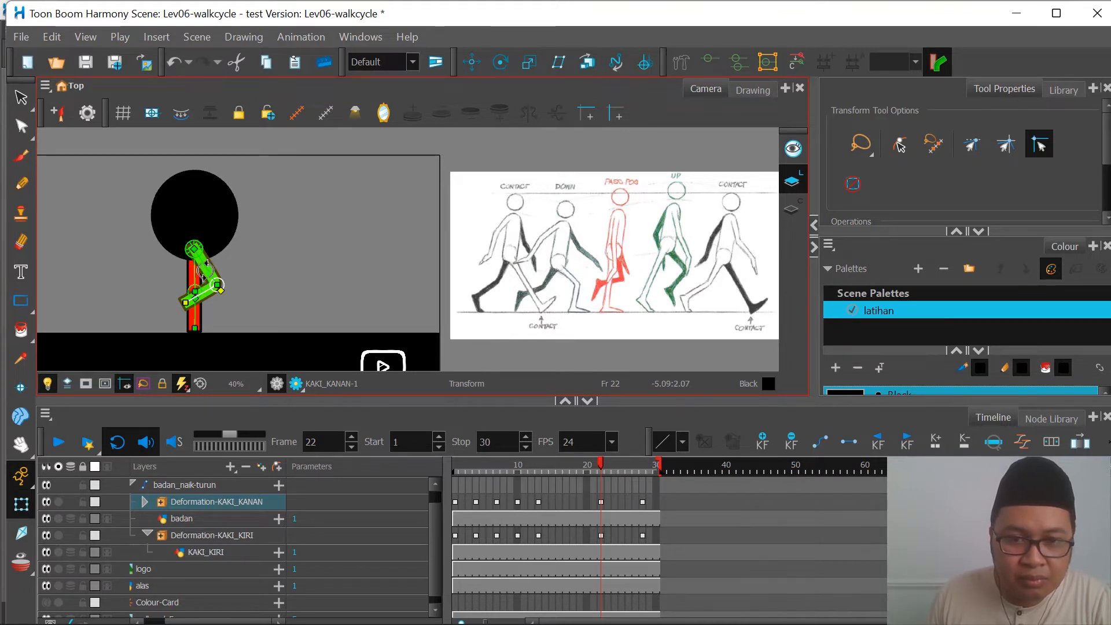
left_click(191, 278)
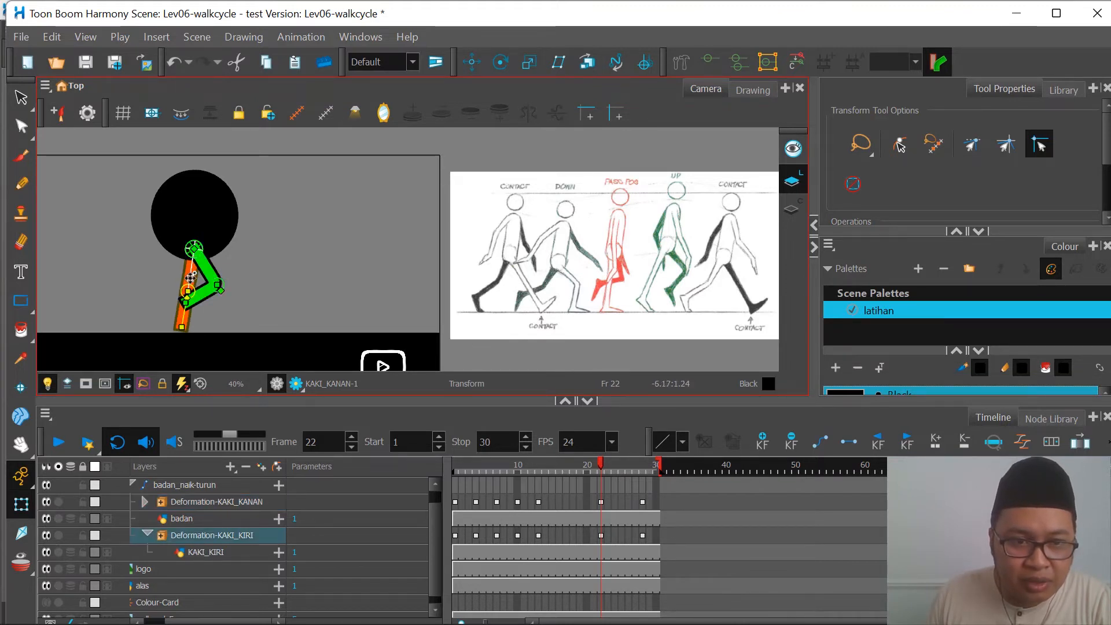
left_click_drag(191, 278, 205, 270)
left_click(210, 267)
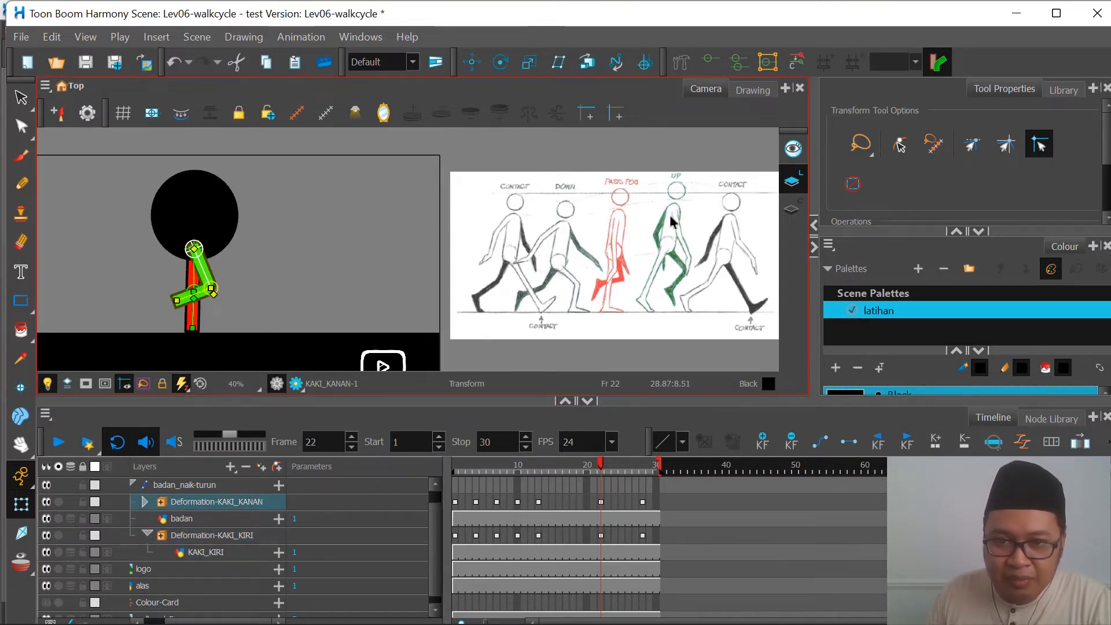
Step: Key the up pose on frame 25, swinging the bent green leg forward and the red leg backward
left_click(623, 502)
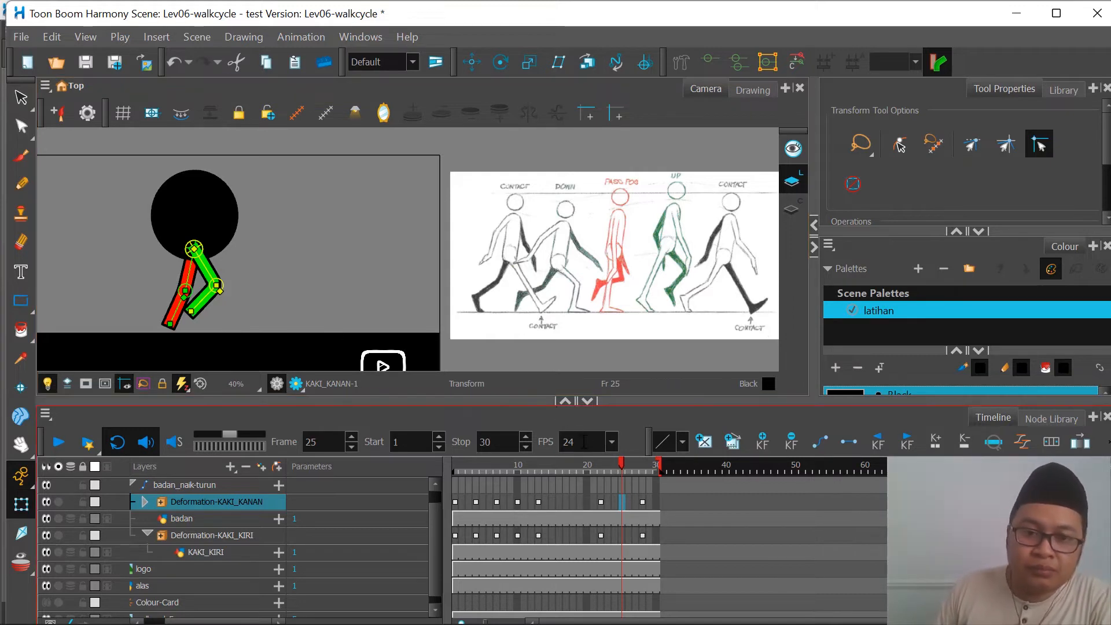
left_click_drag(626, 464, 602, 505)
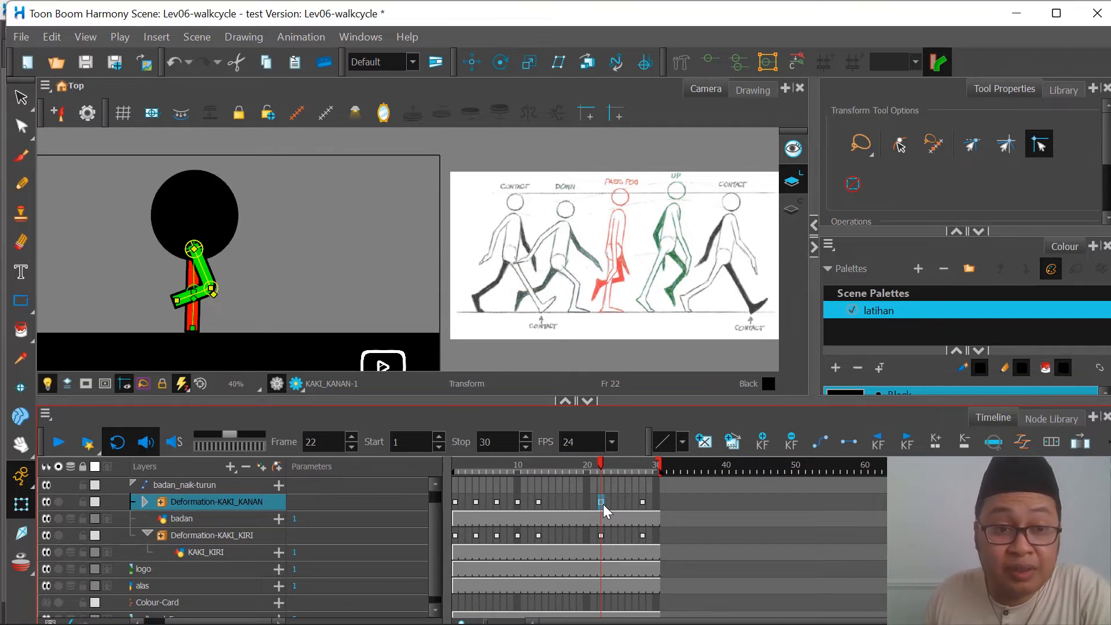
mouse_move(604, 504)
left_mouse_down()
mouse_move(463, 512)
mouse_move(634, 512)
mouse_move(624, 511)
left_mouse_up()
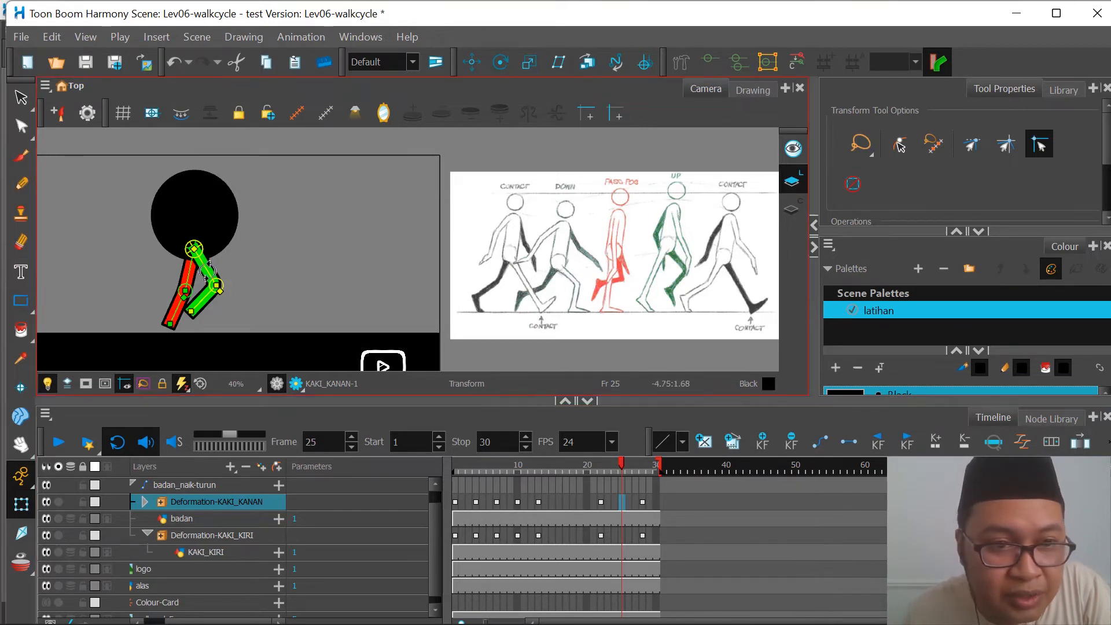
left_click_drag(209, 270, 212, 269)
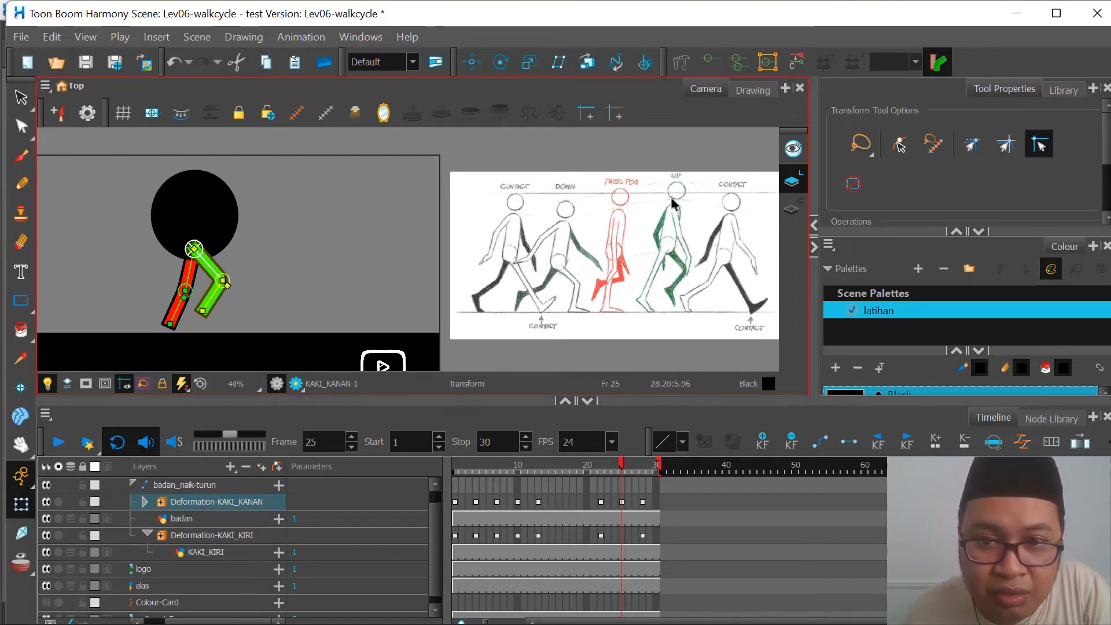
left_click_drag(189, 272, 165, 303)
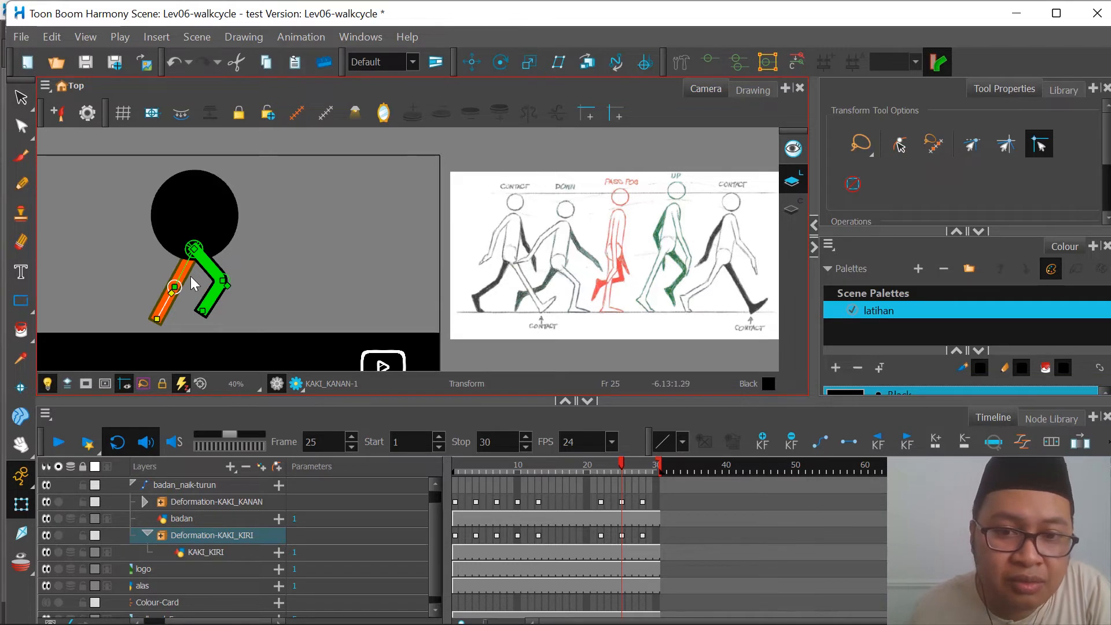
Step: Key the down pose on frame 19, with the green leg trailing behind and the red leg bent forward
left_click(612, 533)
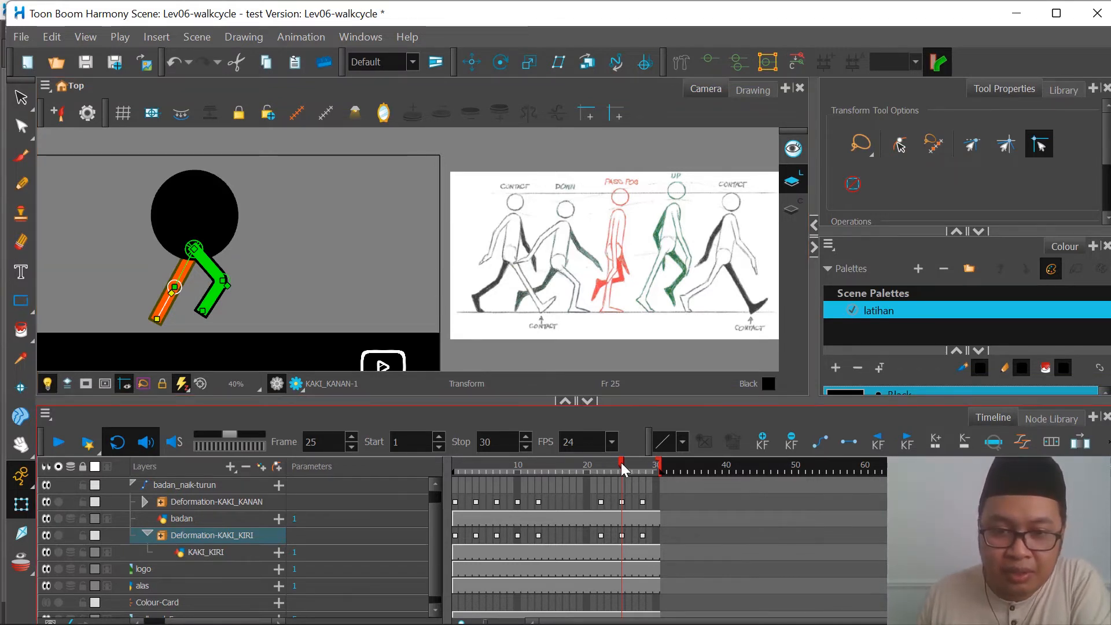
left_click_drag(623, 469, 600, 469)
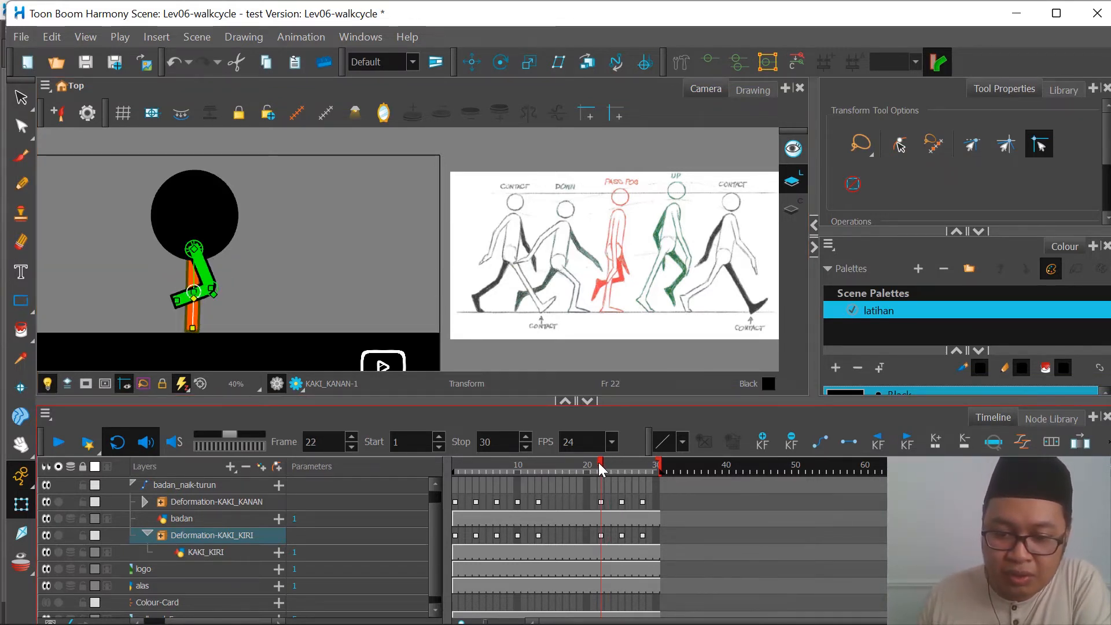
key("comma")
key("comma")
key("comma")
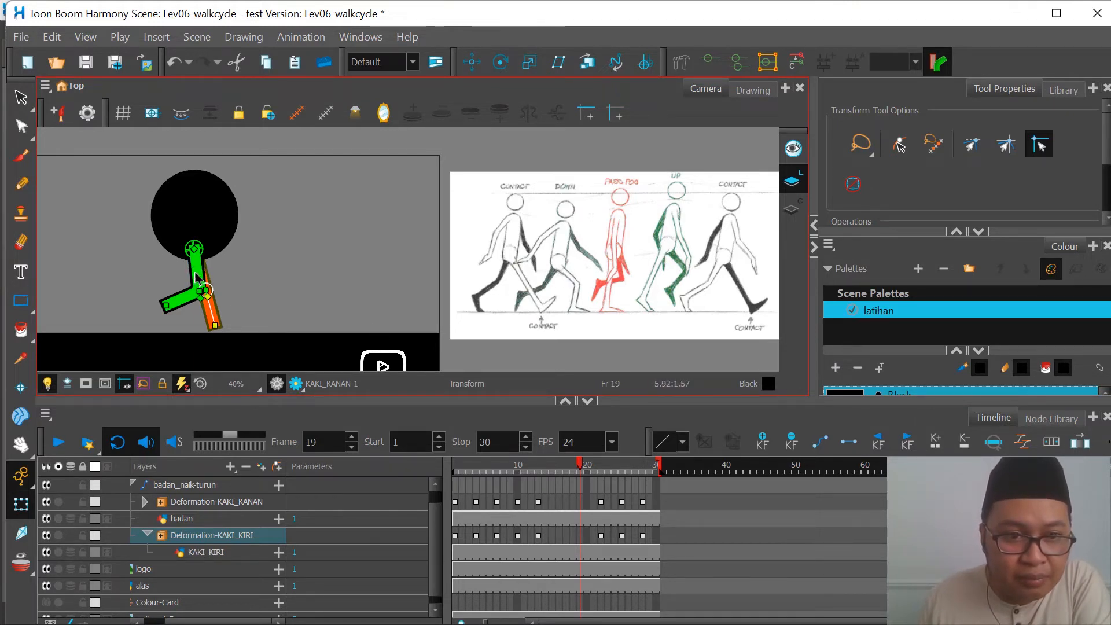
left_click_drag(197, 270, 160, 312)
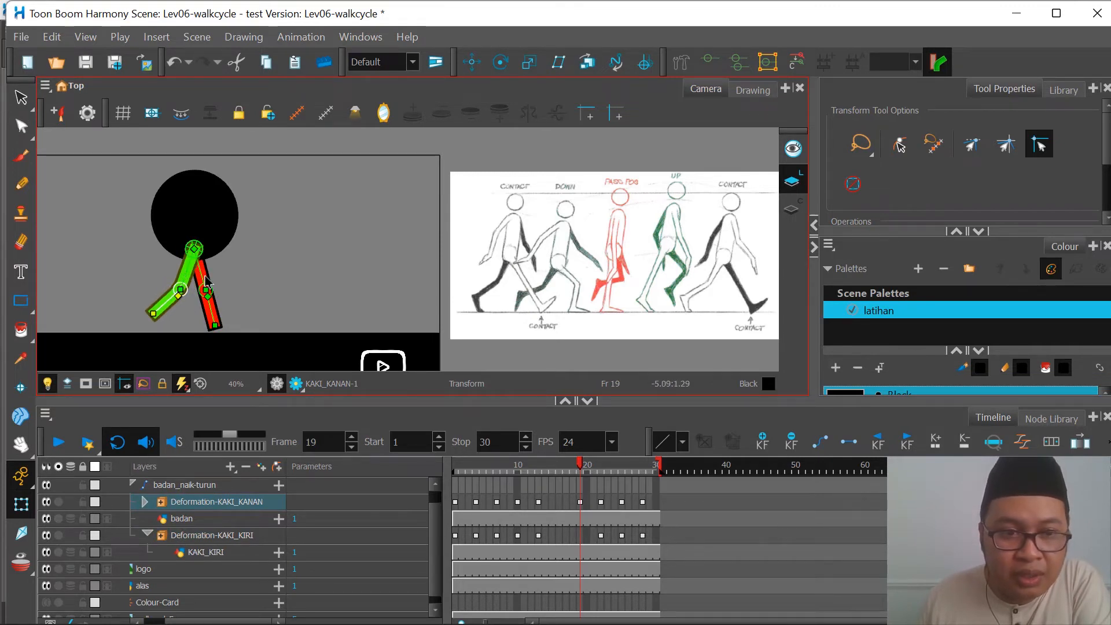
mouse_move(206, 282)
left_mouse_down()
mouse_move(217, 282)
mouse_move(224, 307)
mouse_move(215, 275)
left_mouse_up()
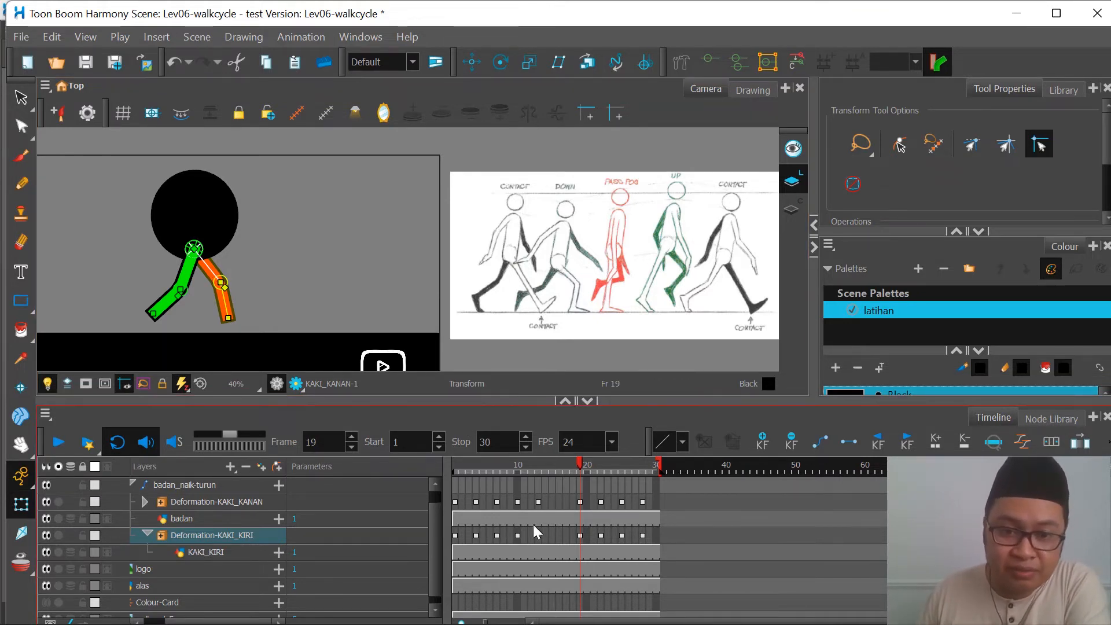
Step: Compare the leg poses on frames 13, 15 and 16 with the walk reference
left_click(559, 502)
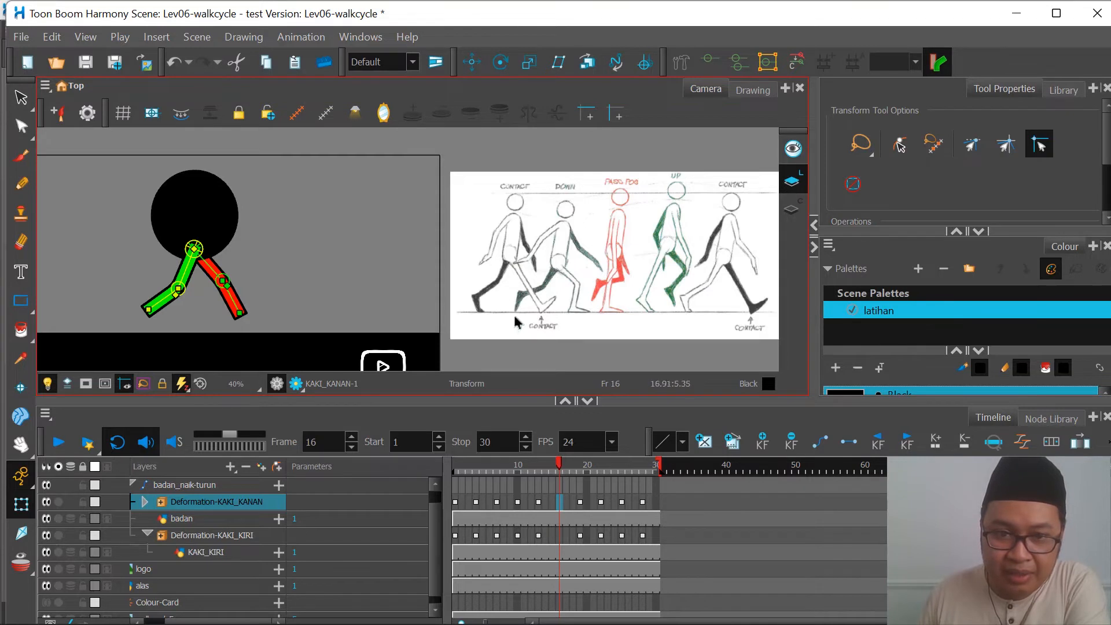
left_click(539, 502)
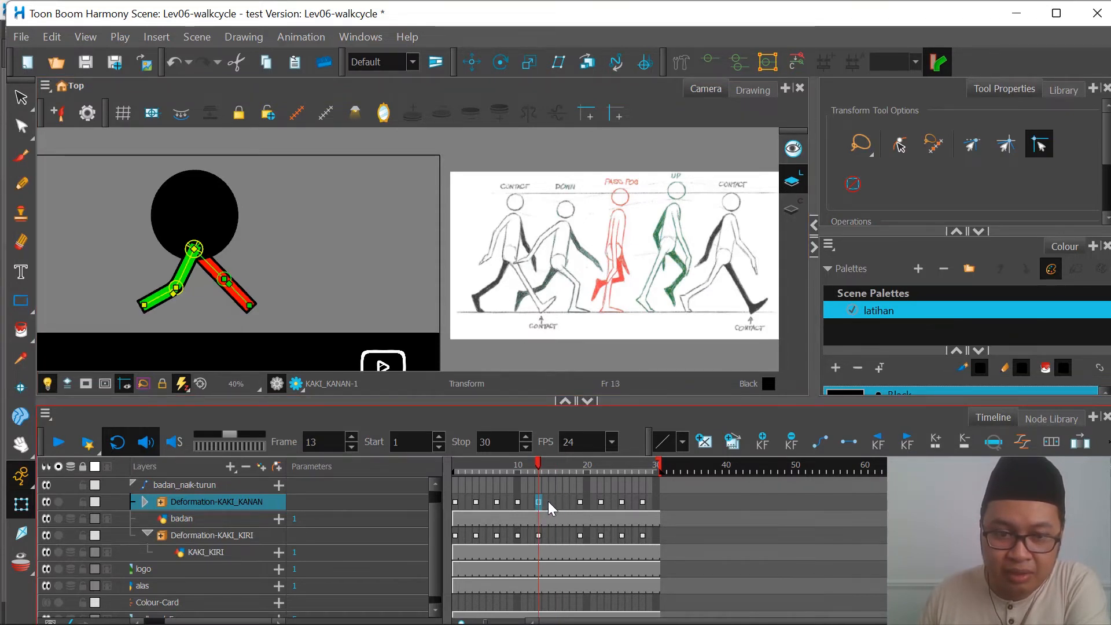
left_click(555, 502)
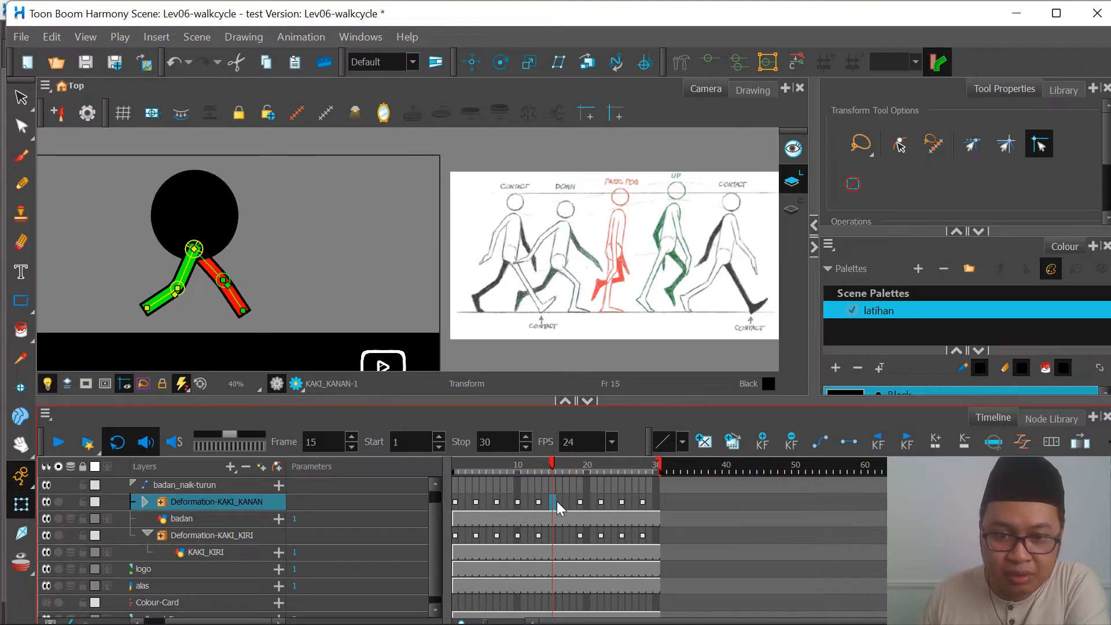
left_click(559, 503)
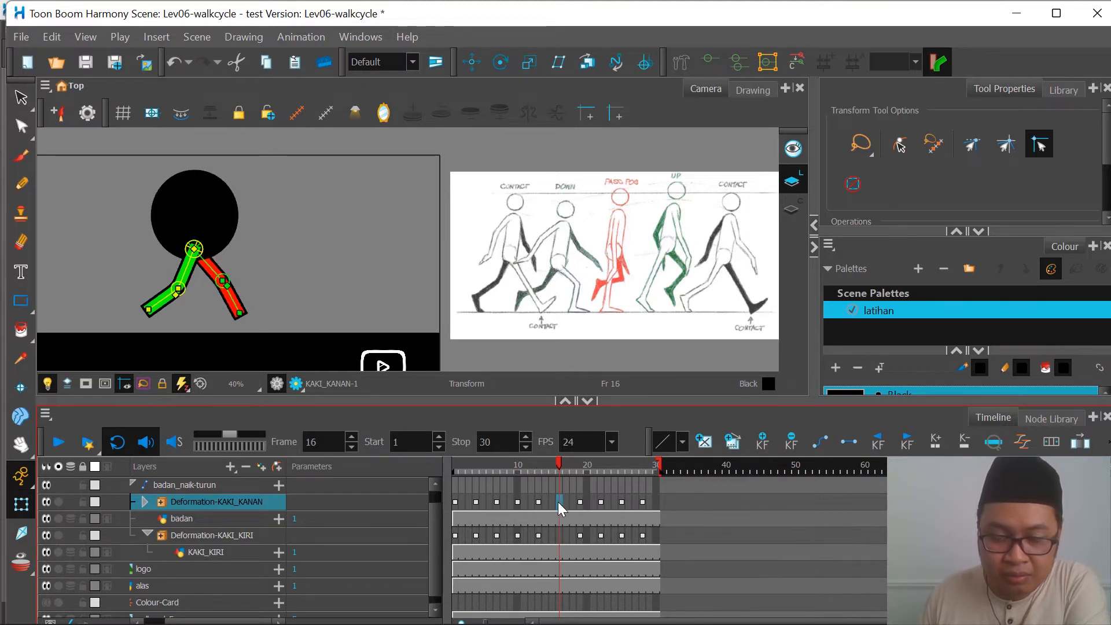
Step: Play the walk animation and compare the leg poses on frames 1, 13, 14 and 16
left_click(457, 468)
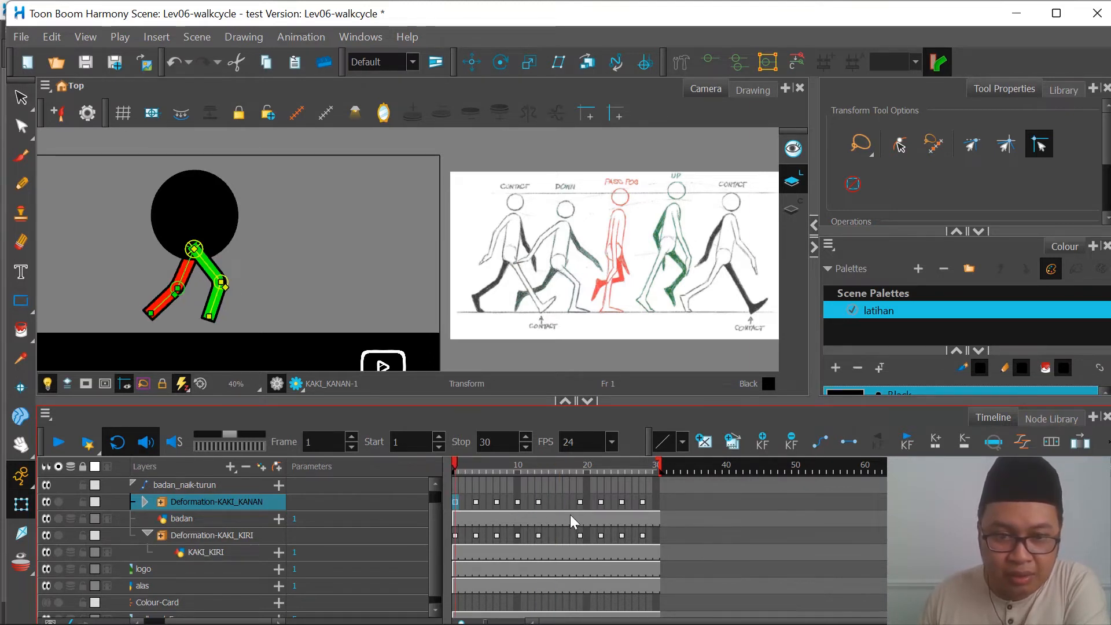
left_click(559, 502)
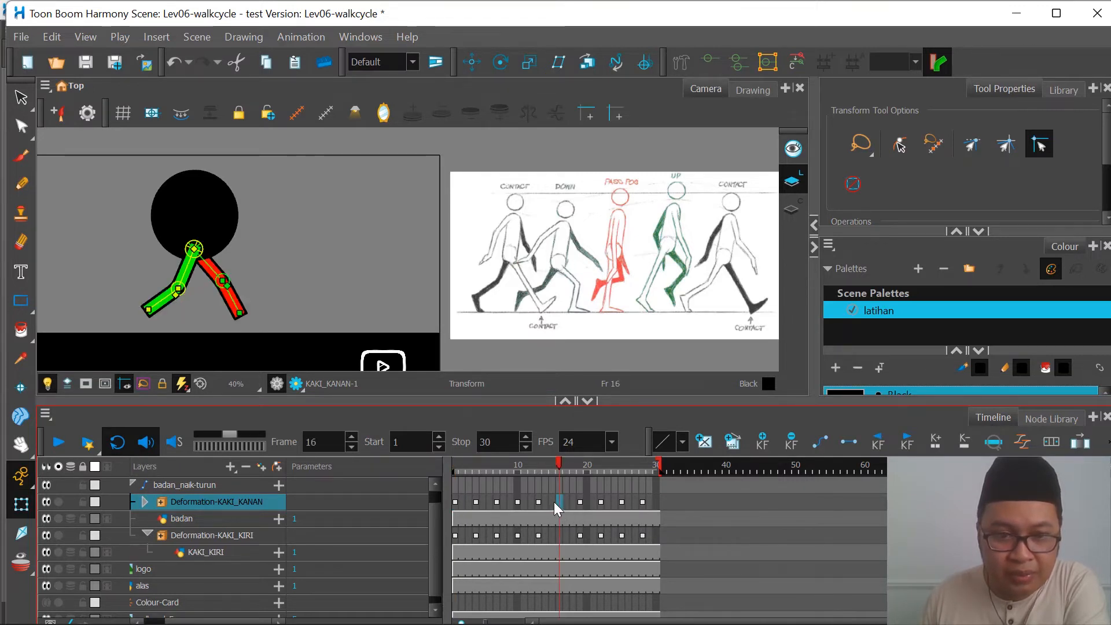
left_click(455, 466)
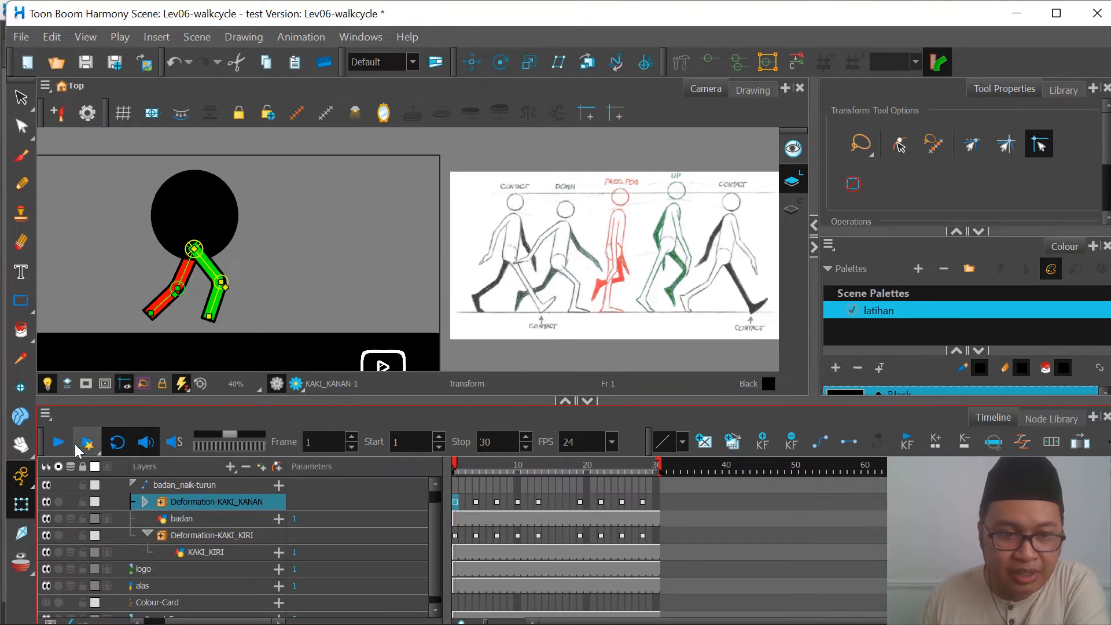
left_click(59, 443)
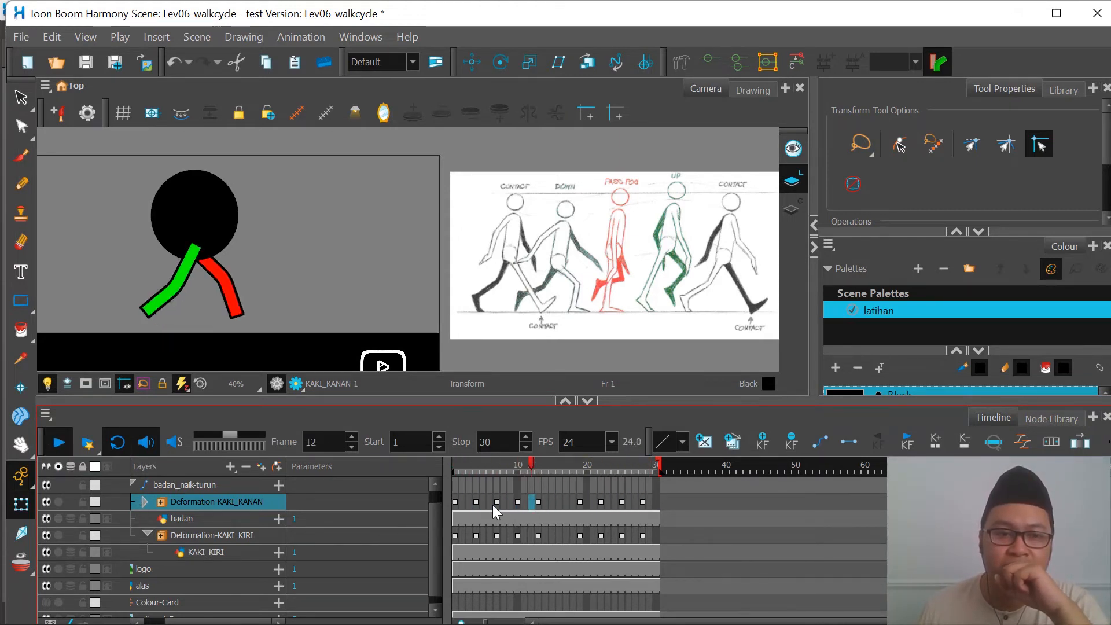
left_click(540, 464)
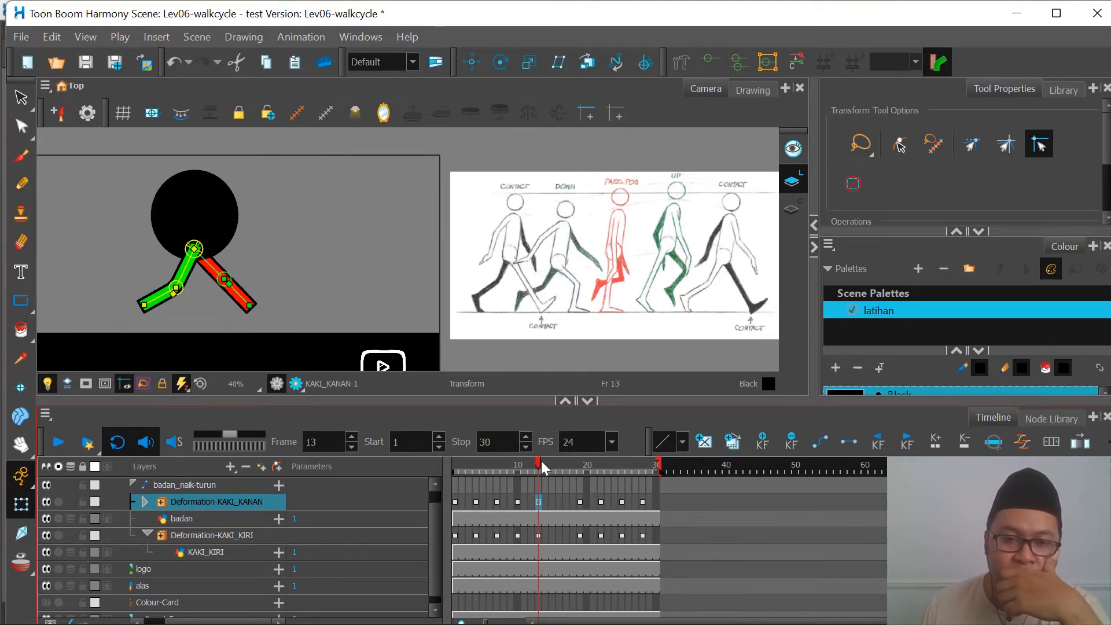
mouse_move(543, 467)
left_mouse_down()
mouse_move(463, 470)
mouse_move(641, 477)
mouse_move(538, 481)
left_mouse_up()
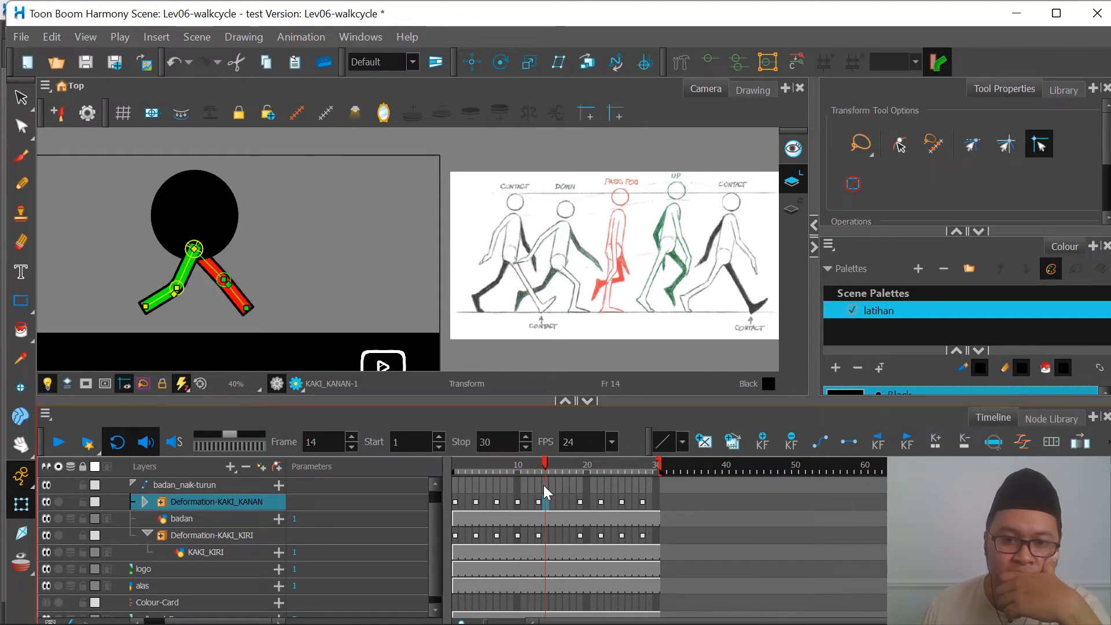
left_click_drag(541, 487, 452, 504)
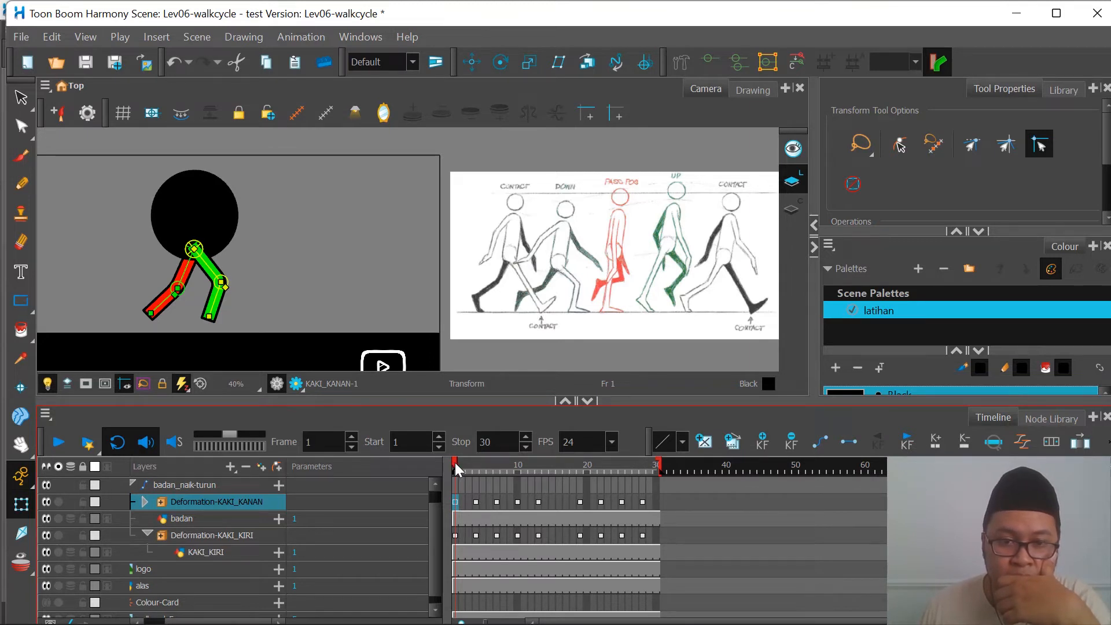
Step: Swing the green leg's shin forward on frame 1 so the leg is straight for the contact pose
mouse_move(462, 464)
left_mouse_down()
mouse_move(485, 466)
mouse_move(447, 477)
left_mouse_up()
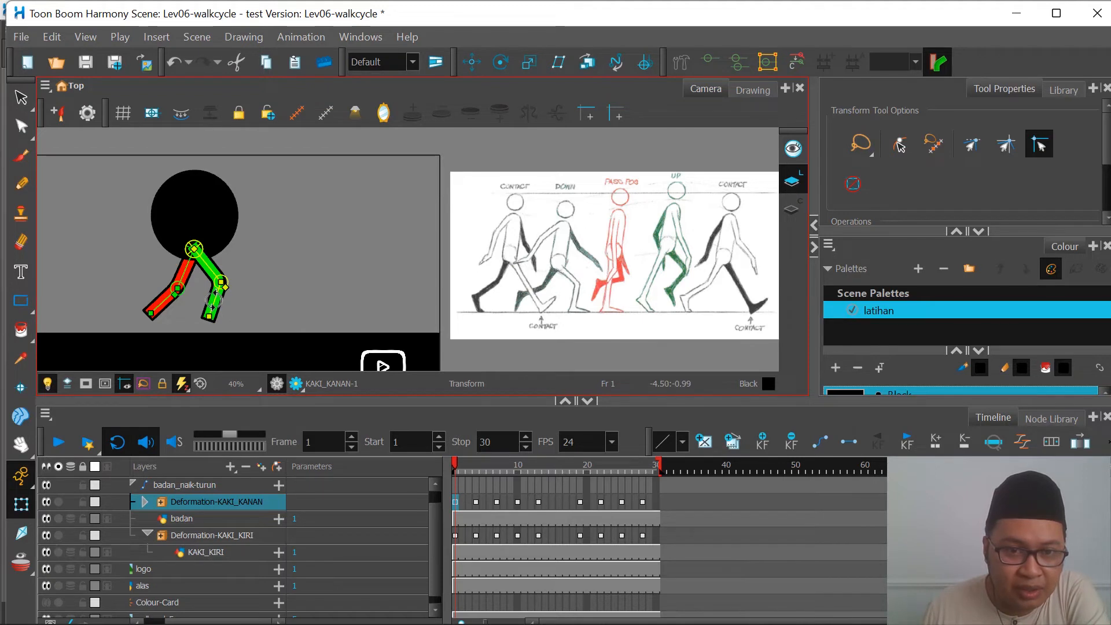
left_click_drag(213, 300, 244, 312)
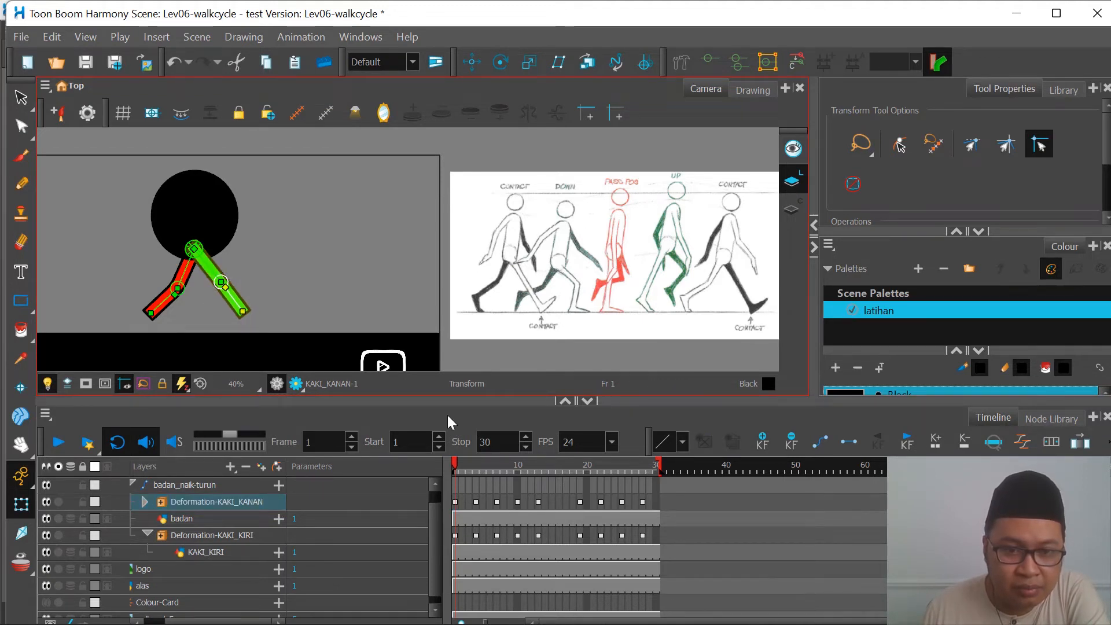
Step: Check the leg poses on frames 4, 7, 10, 13 and 16 against the walk reference
left_click_drag(457, 461, 475, 464)
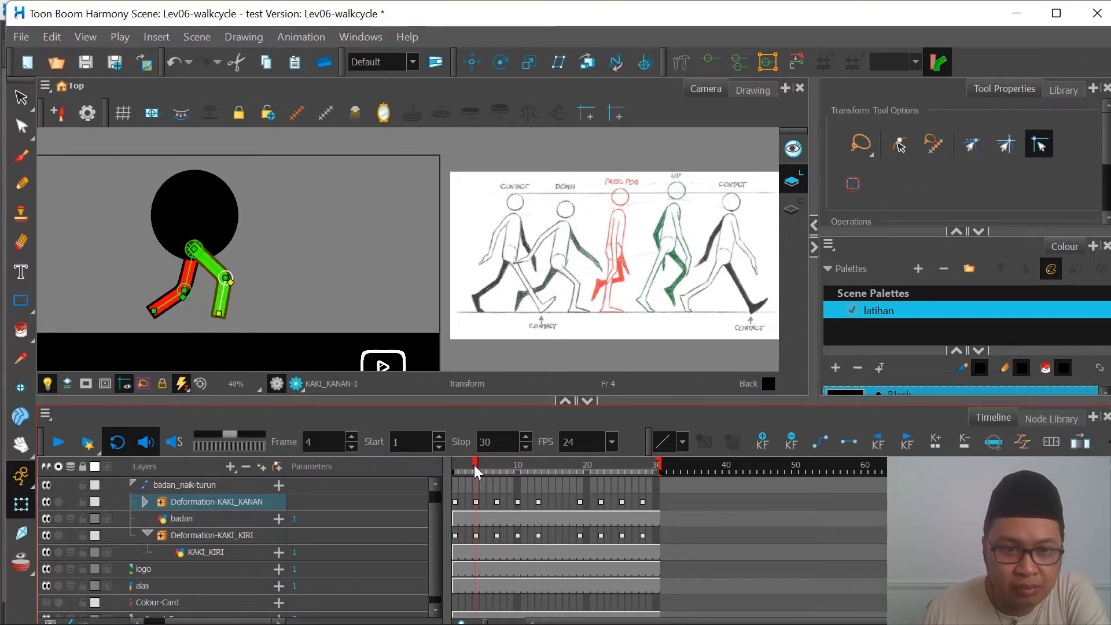
left_click_drag(477, 467, 497, 468)
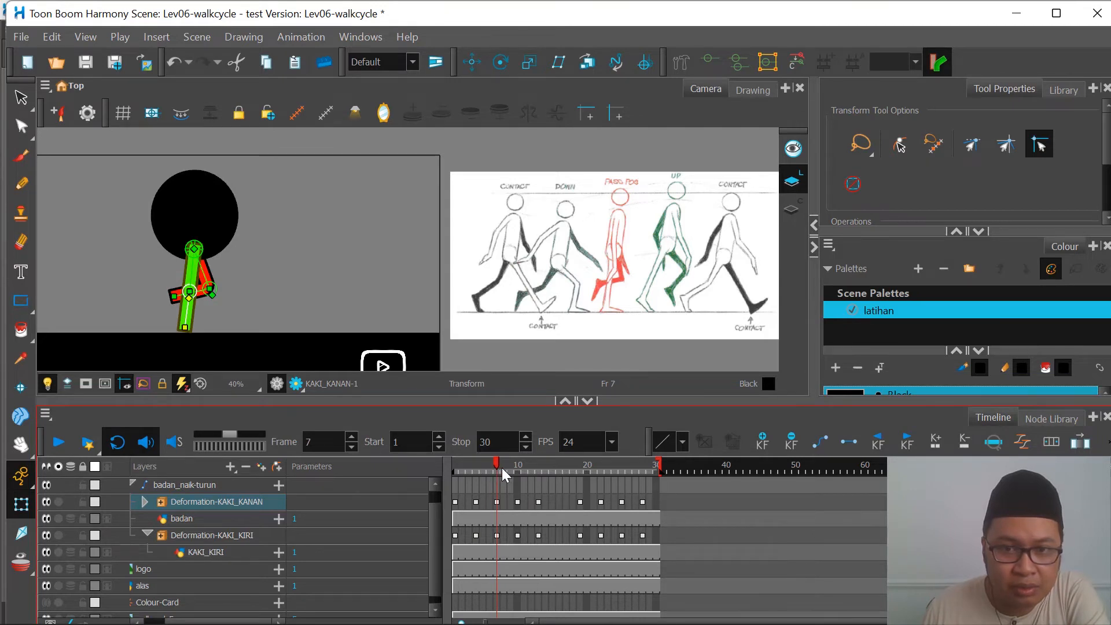
left_click_drag(502, 468, 520, 467)
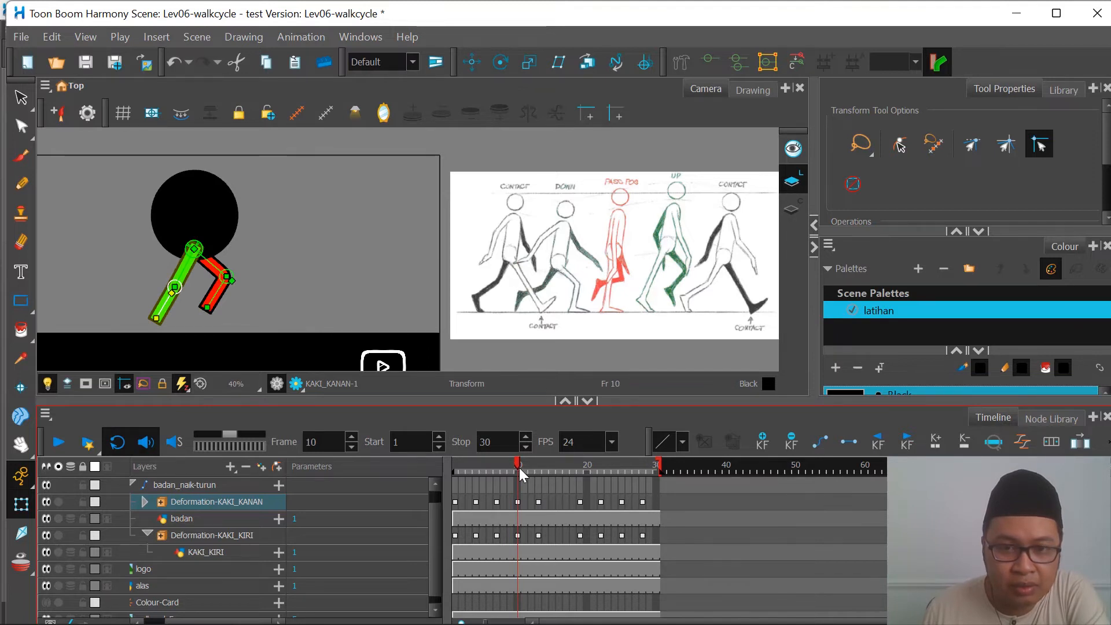
left_click_drag(518, 467, 498, 465)
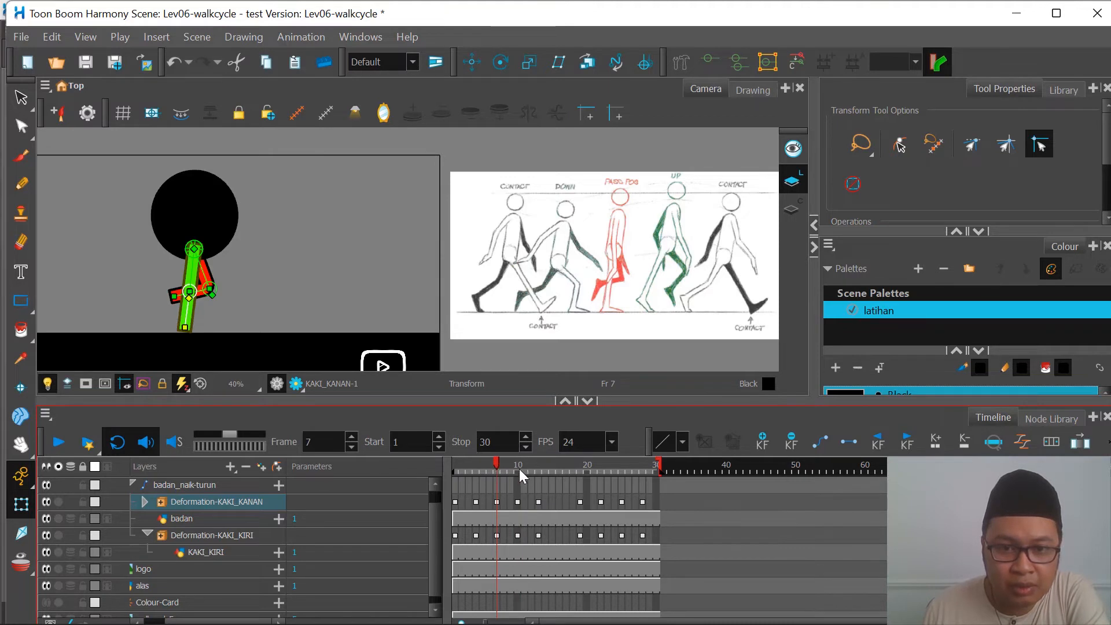
left_click(519, 468)
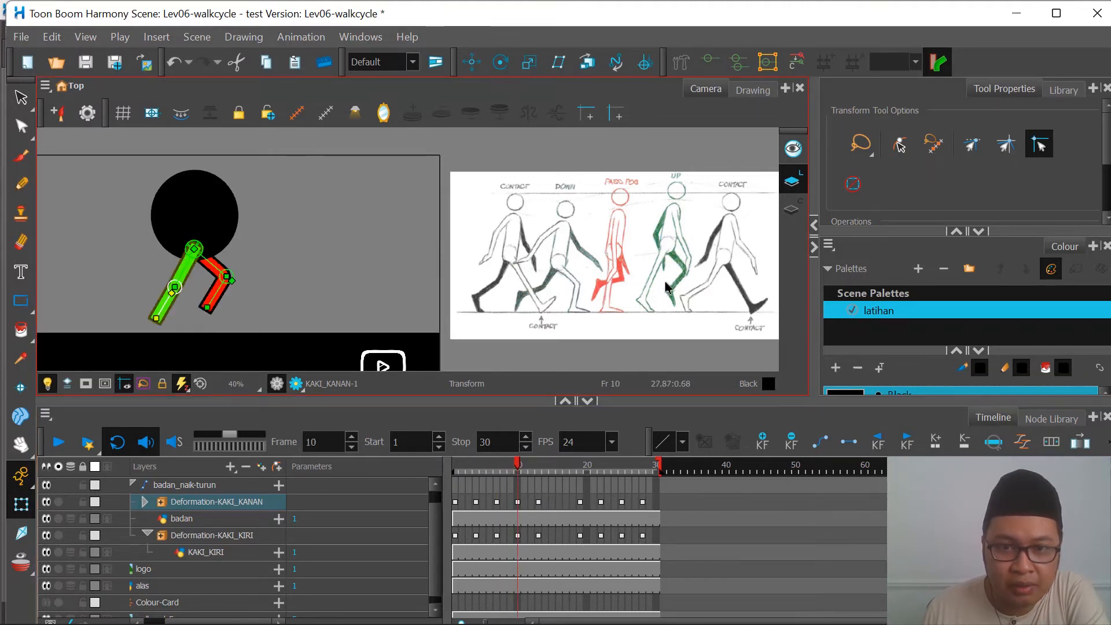
left_click(538, 468)
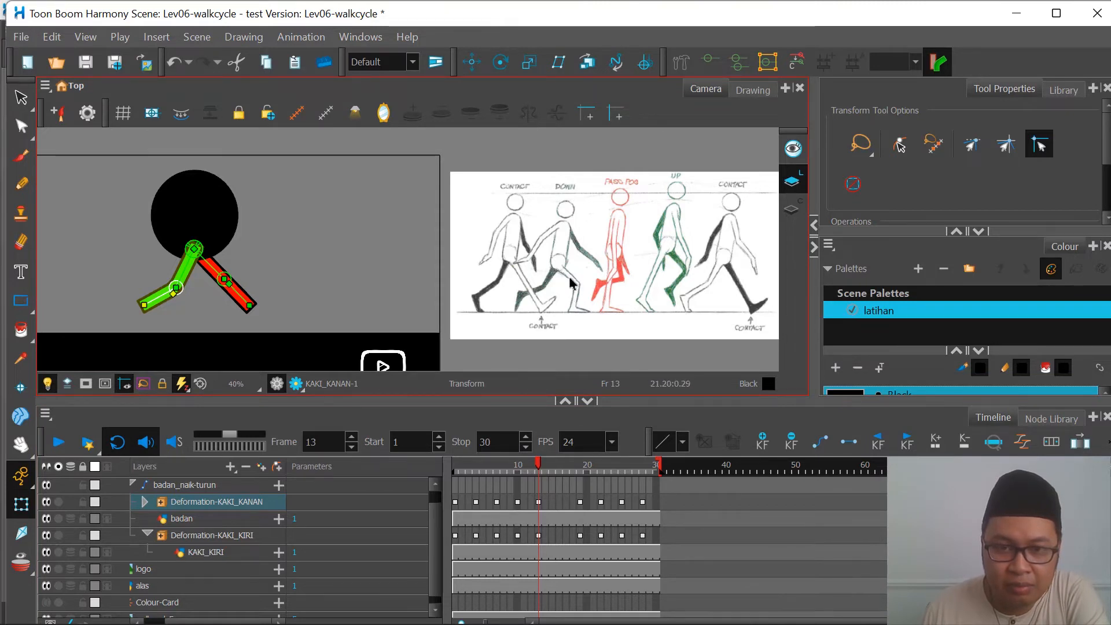
left_click(558, 467)
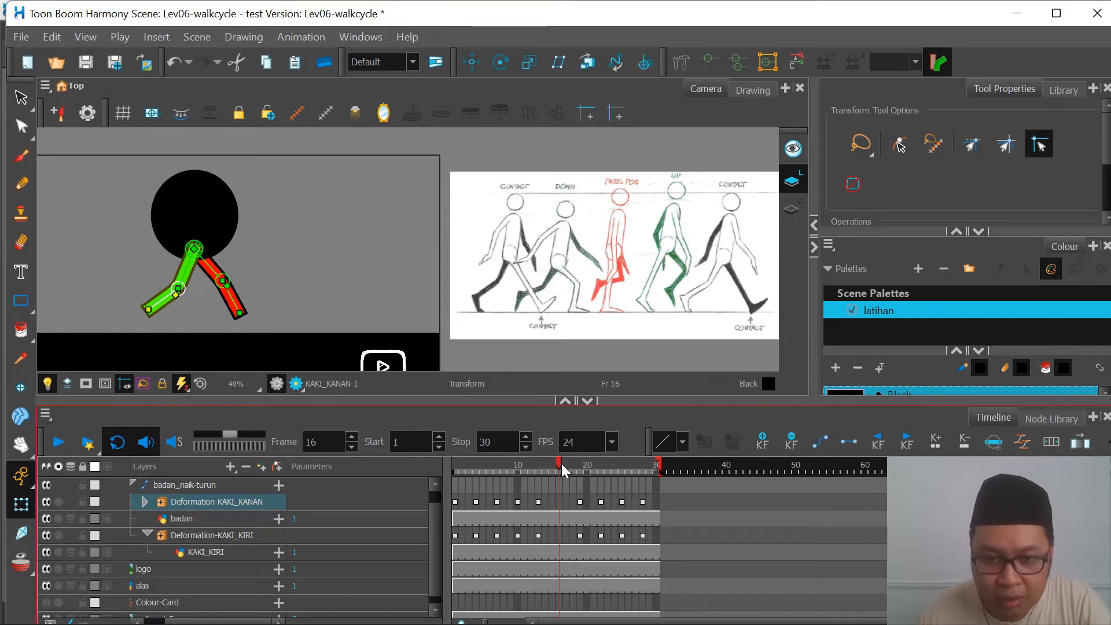
Step: Shift the last four keyframes of both leg deformations two frames earlier, so they start on frame 17
left_click_drag(561, 463, 640, 502)
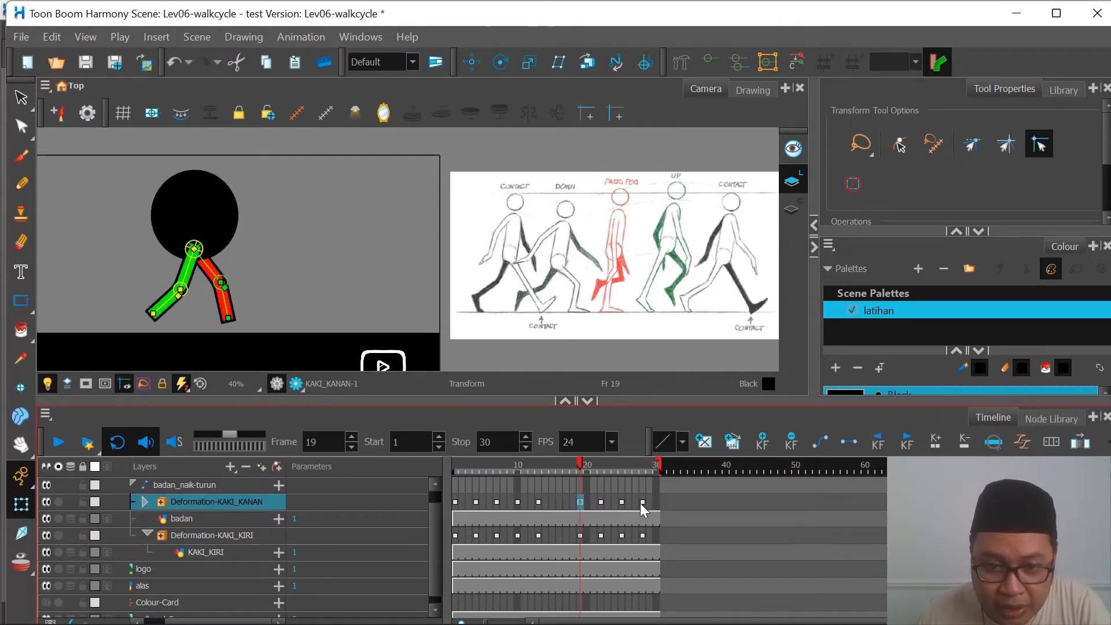
left_click(581, 502)
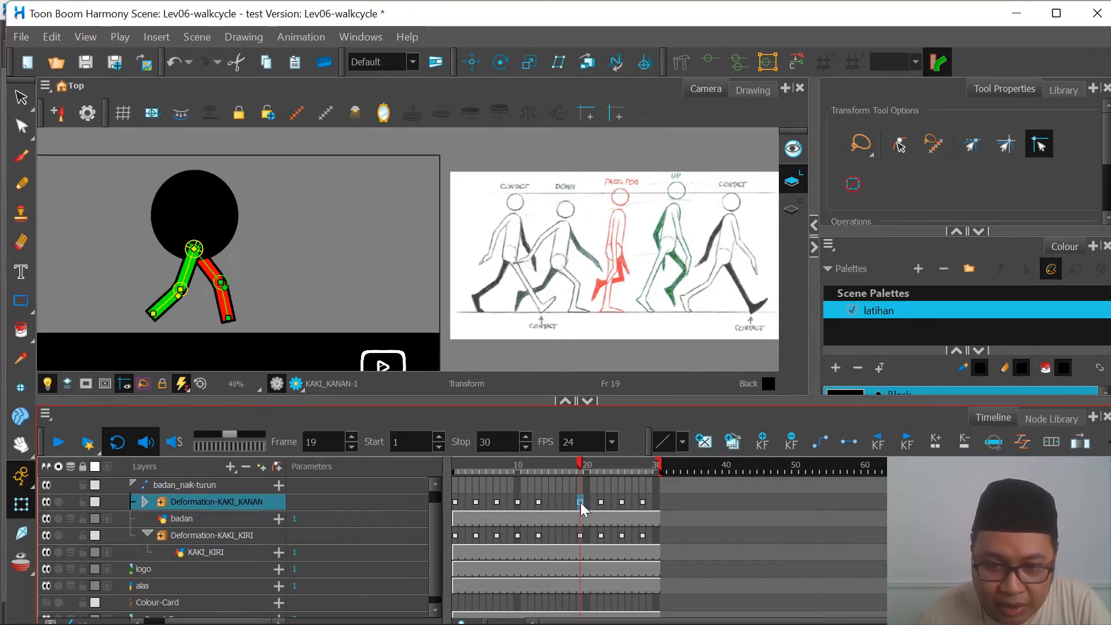
left_click(642, 502, "shift")
left_click_drag(581, 502, 564, 502)
left_click(581, 536)
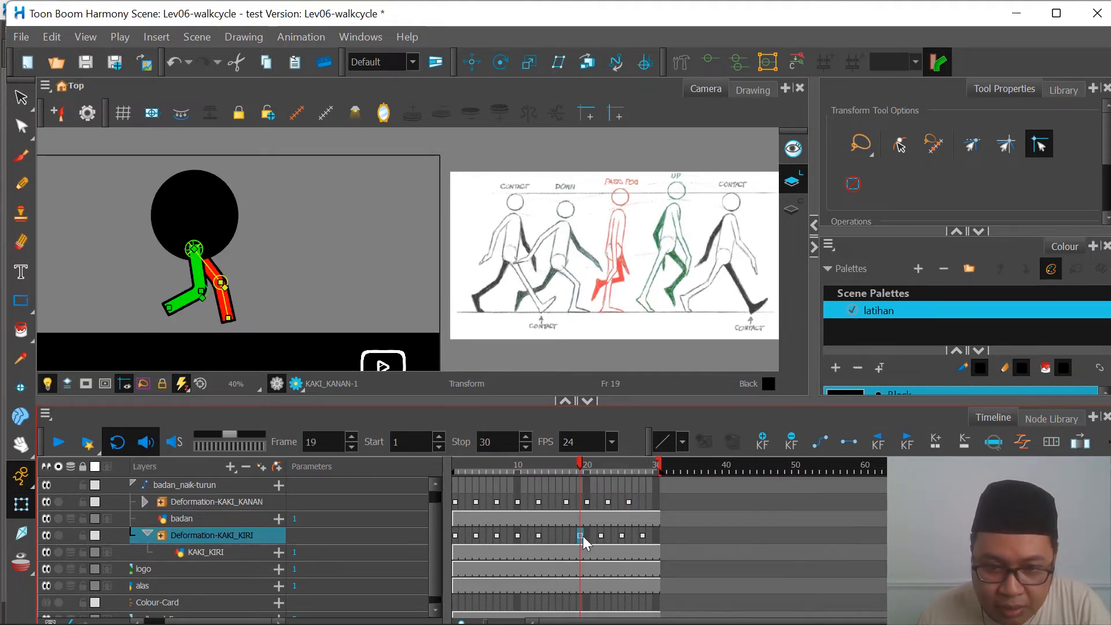
left_click(645, 535, "shift")
left_click_drag(580, 535, 568, 538)
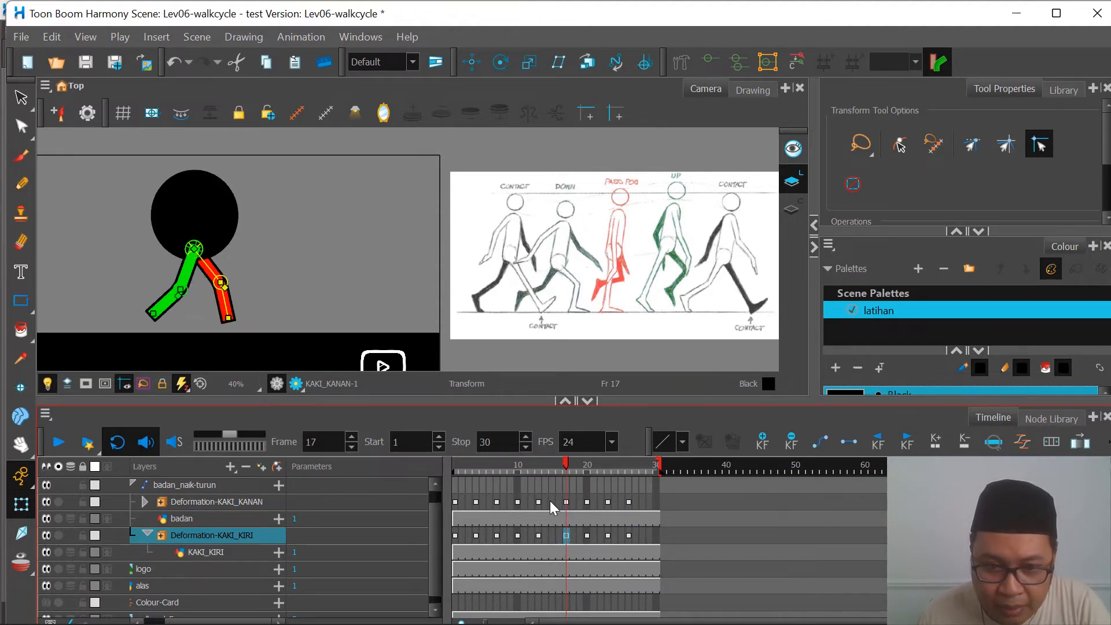
Step: Examine the keyframe spacing and leg poses between frames 1, 13 and 17
left_click_drag(537, 463, 475, 498)
left_click(455, 503)
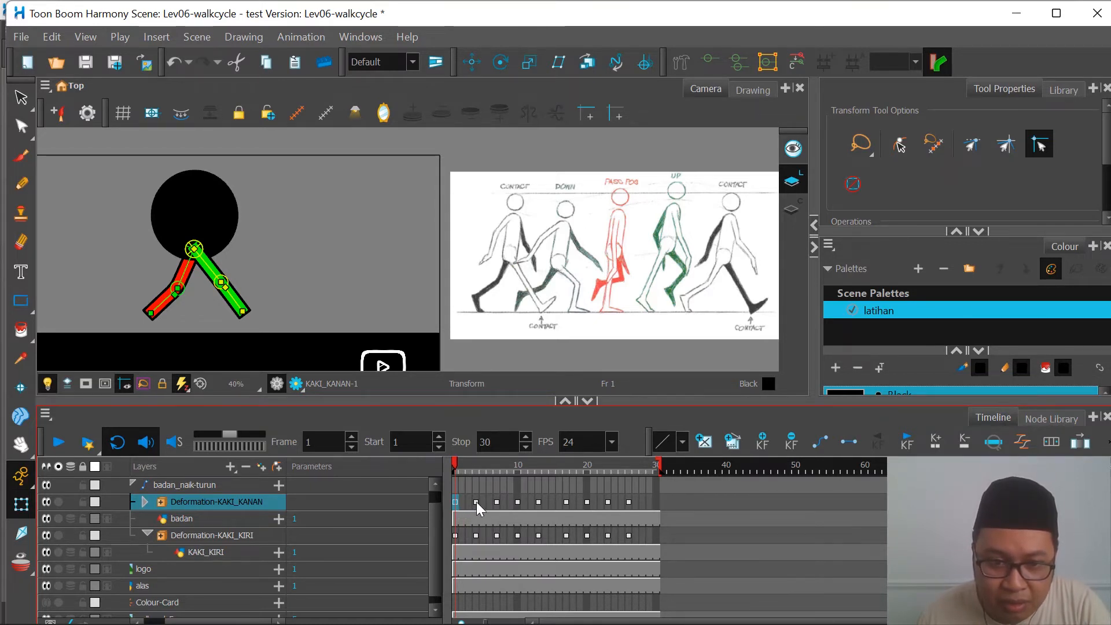
left_click(539, 503)
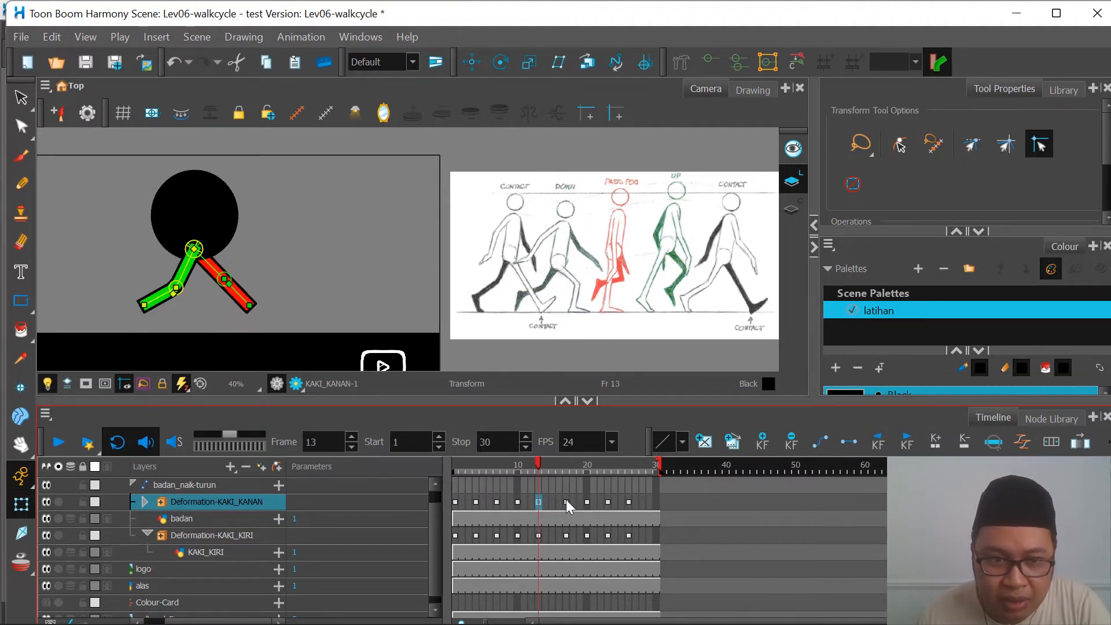
left_click(567, 503)
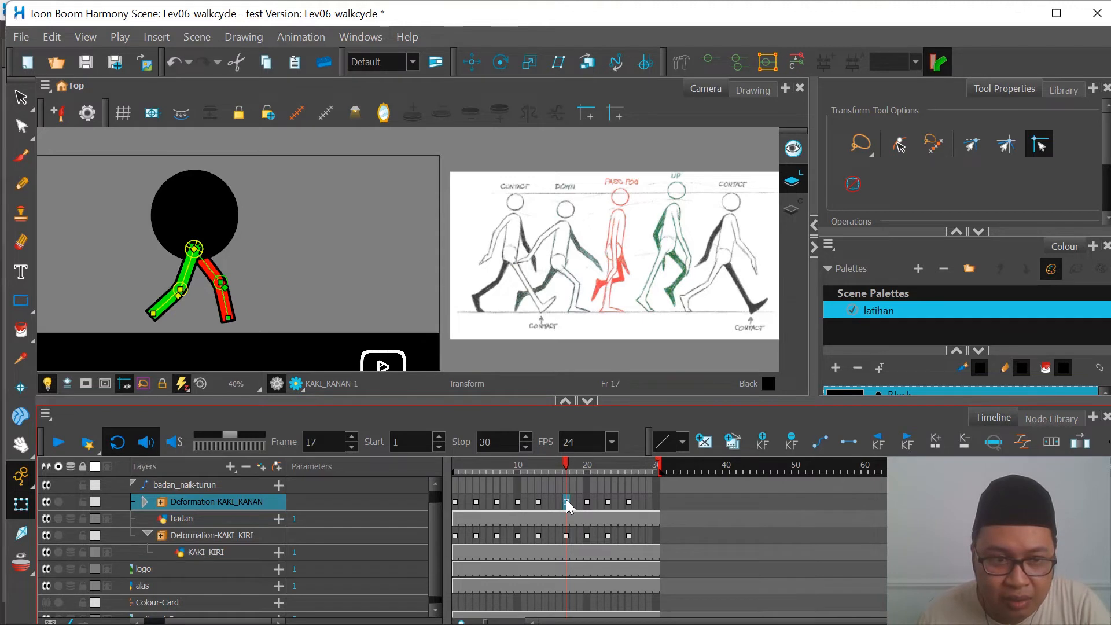
left_click(526, 502)
left_click(530, 504)
left_click(548, 504)
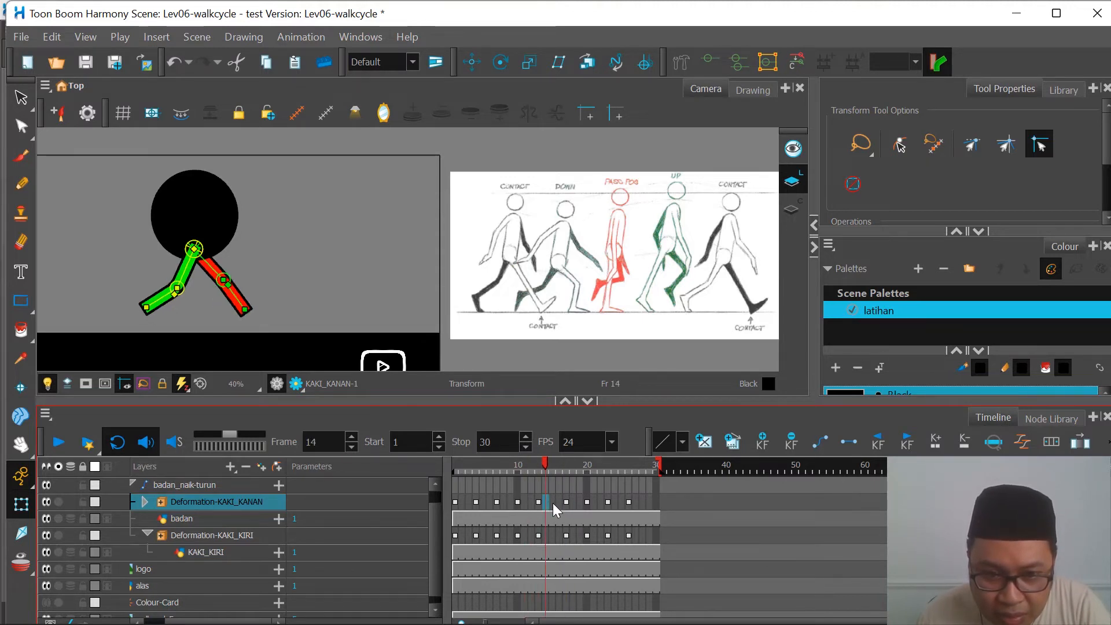
left_click(554, 503)
Step: Shift the last four keyframes of both leg deformations one more frame earlier, so they start on frame 16
left_click(567, 503)
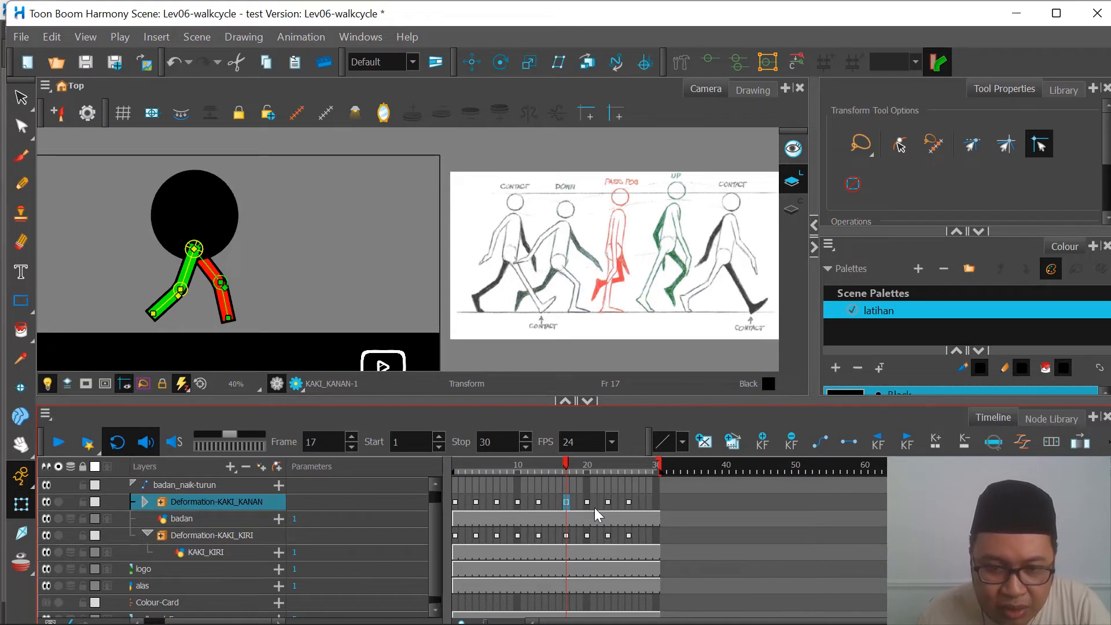
left_click(628, 502, "shift")
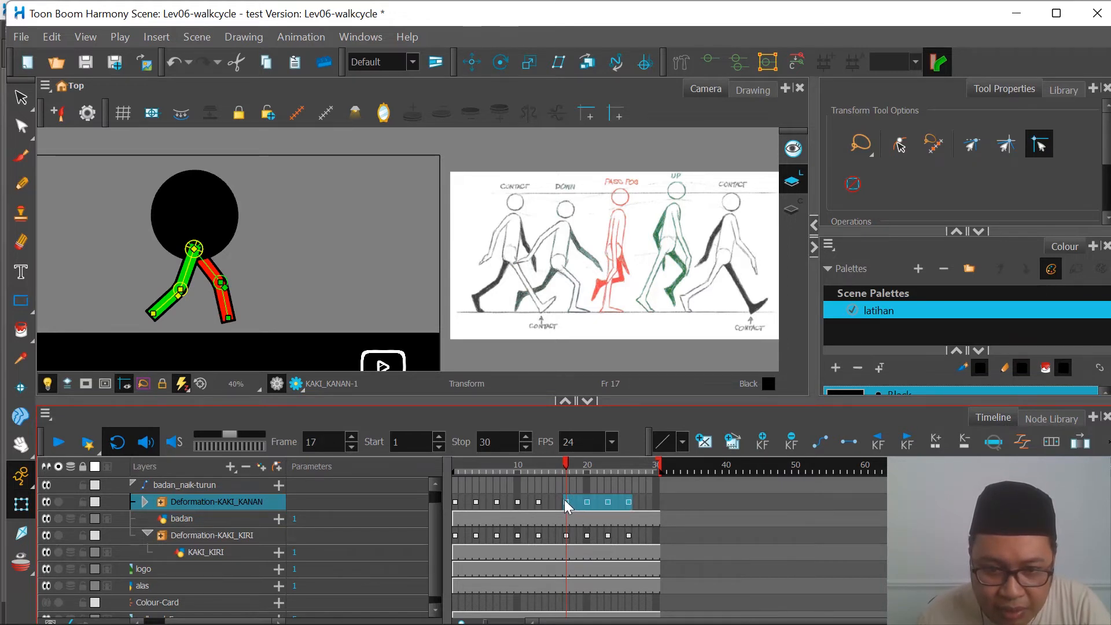
left_click_drag(565, 500, 561, 502)
left_click(567, 536)
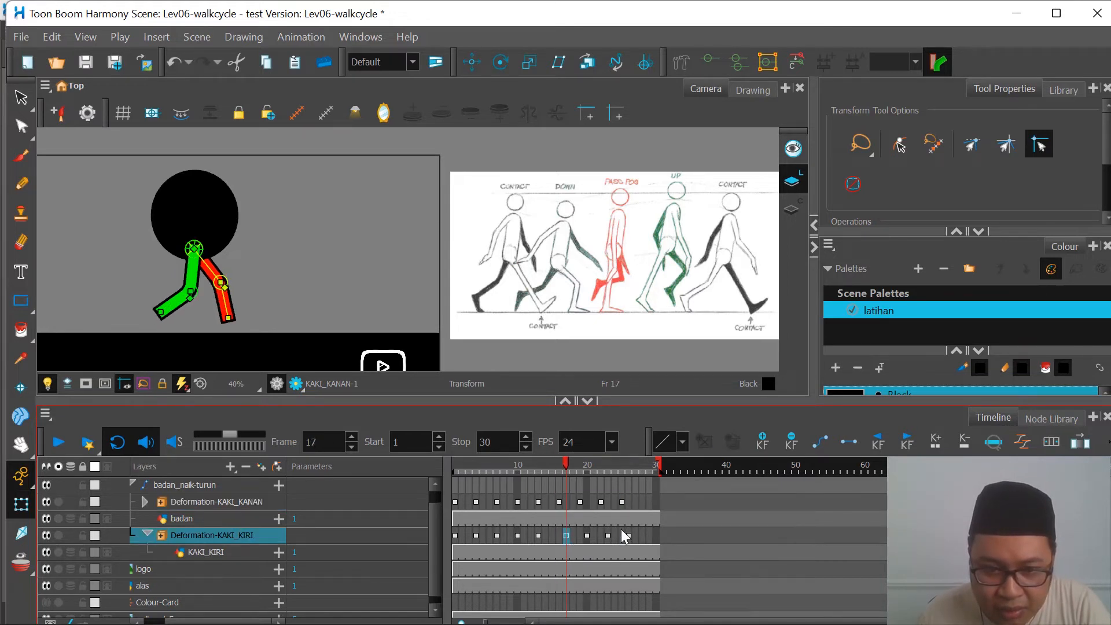
left_click(629, 536, "shift")
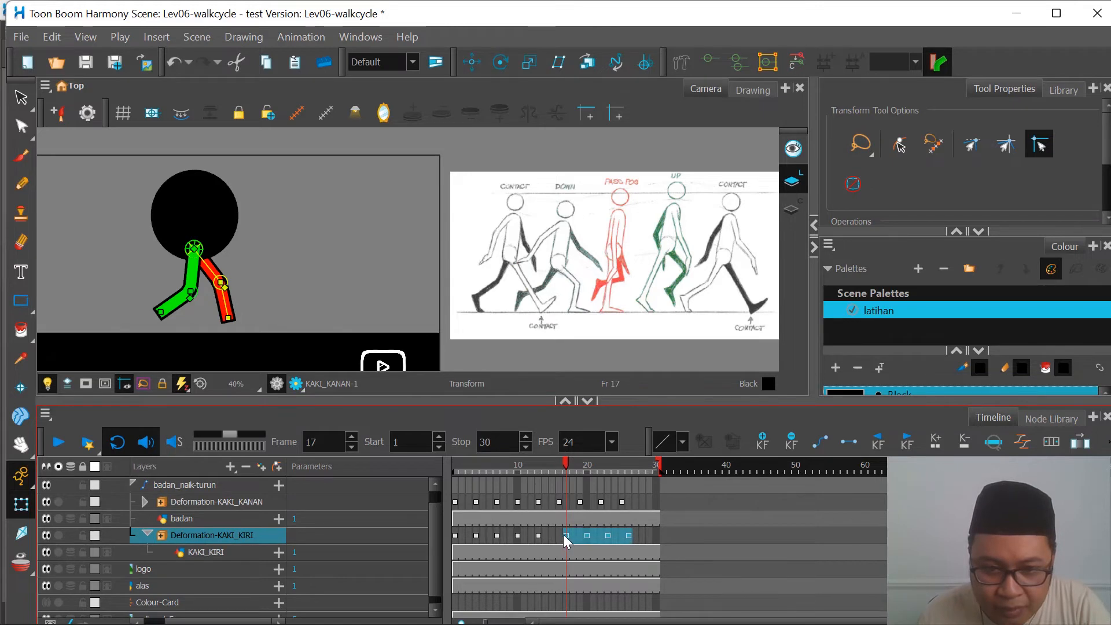
left_click_drag(565, 540, 562, 537)
Step: Play the retimed walk cycle from frame 1 and stop playback
left_click(452, 466)
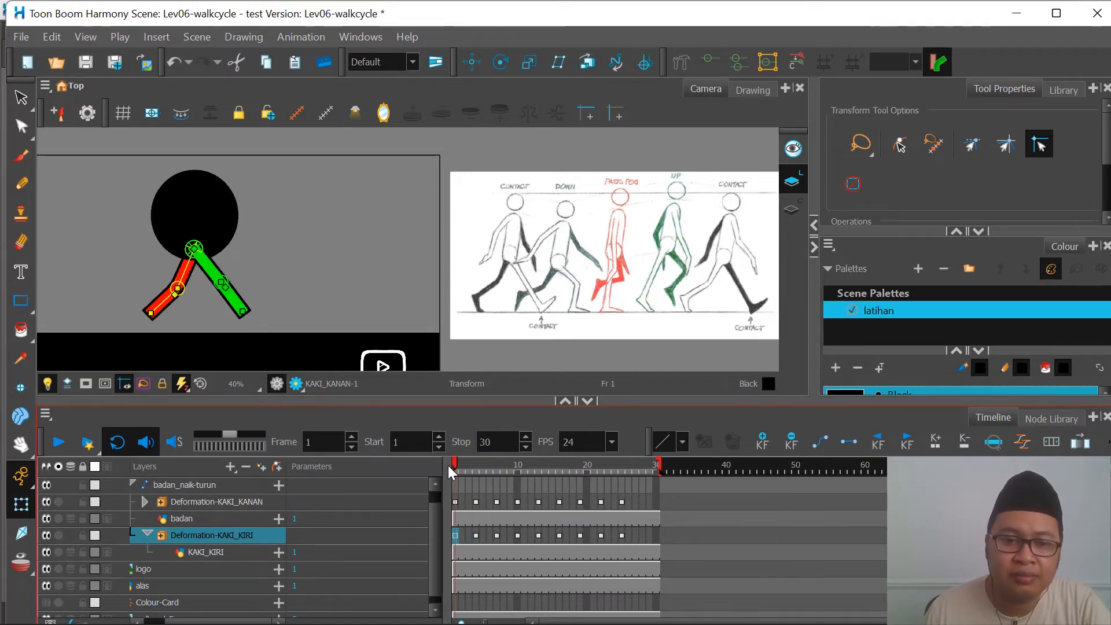
left_click_drag(448, 466, 269, 474)
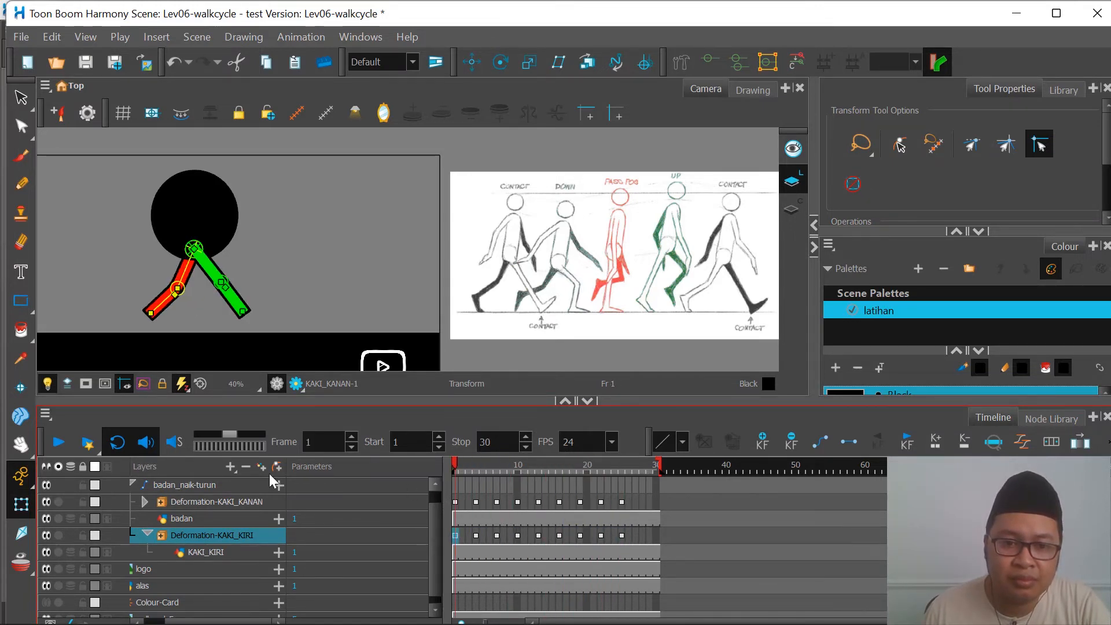
left_click(58, 444)
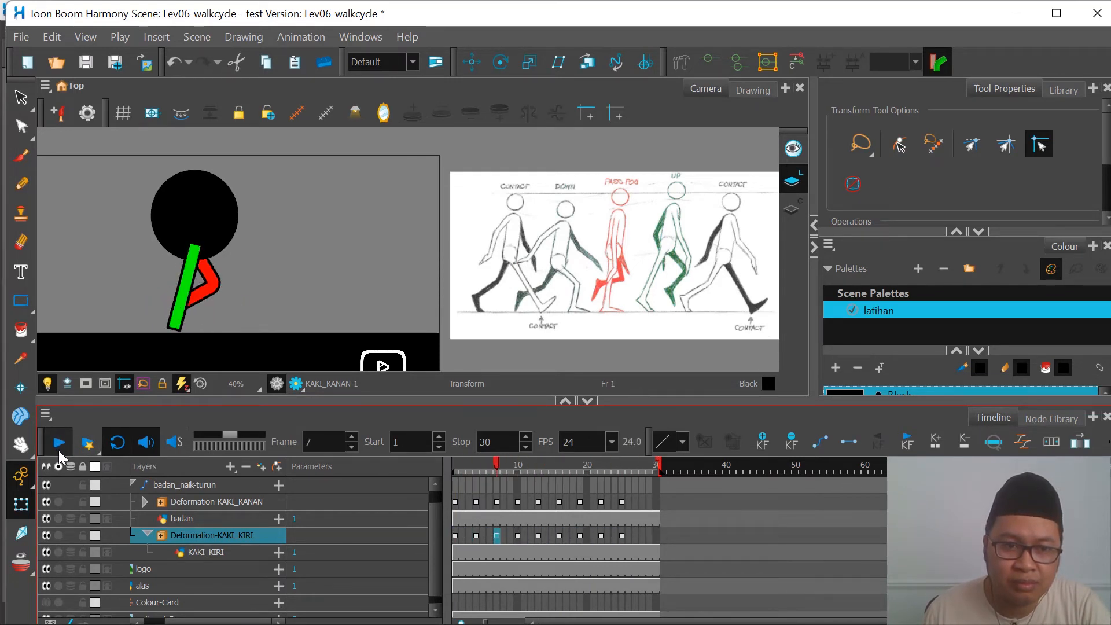
left_click(60, 455)
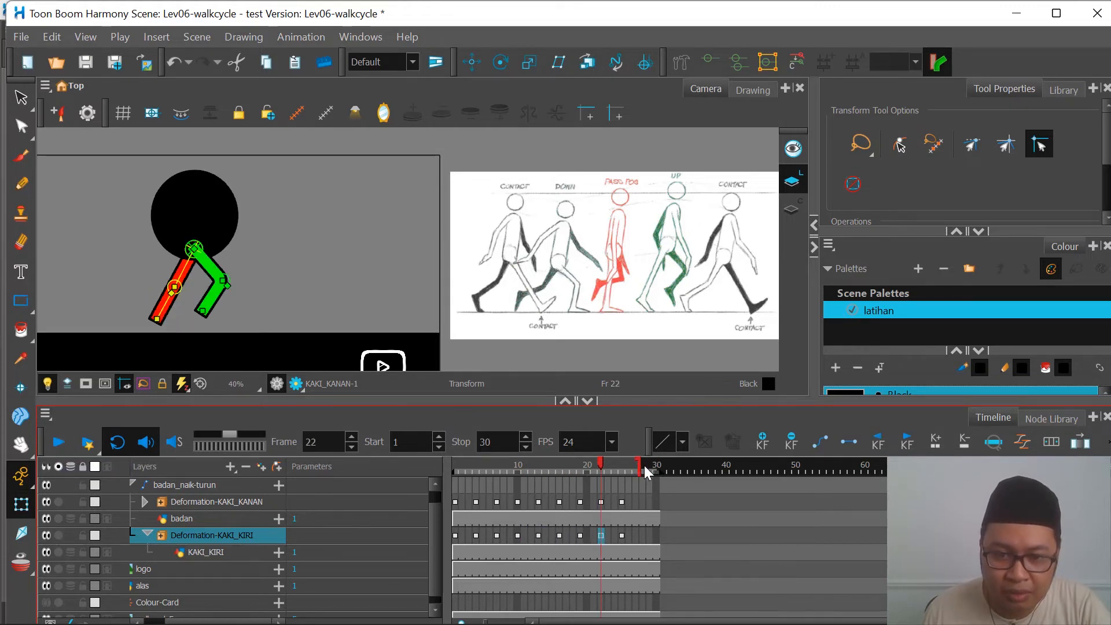
Step: Shorten the scene to end at frame 27 and play the walk loop from frame 1
left_click_drag(644, 466, 644, 468)
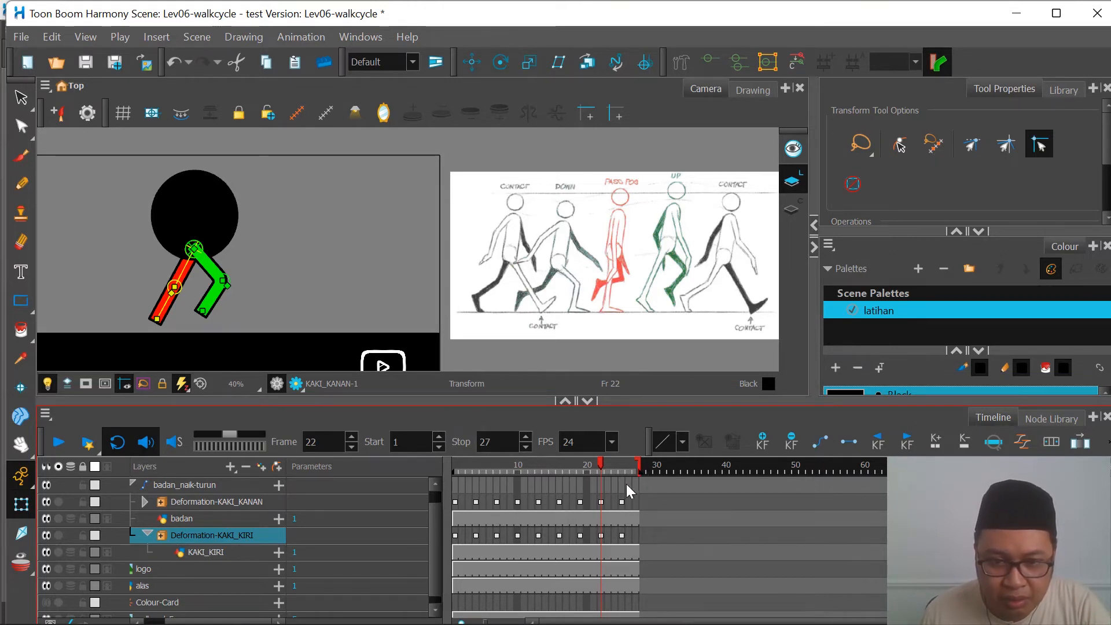
left_click_drag(625, 500, 635, 501)
left_click_drag(534, 461, 371, 470)
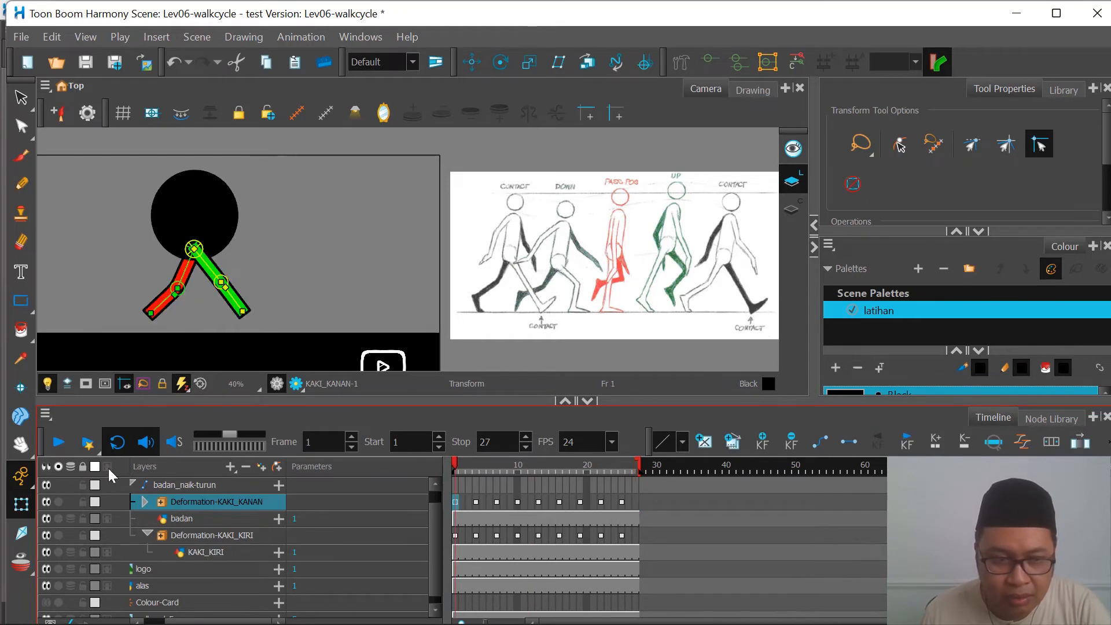
left_click(58, 445)
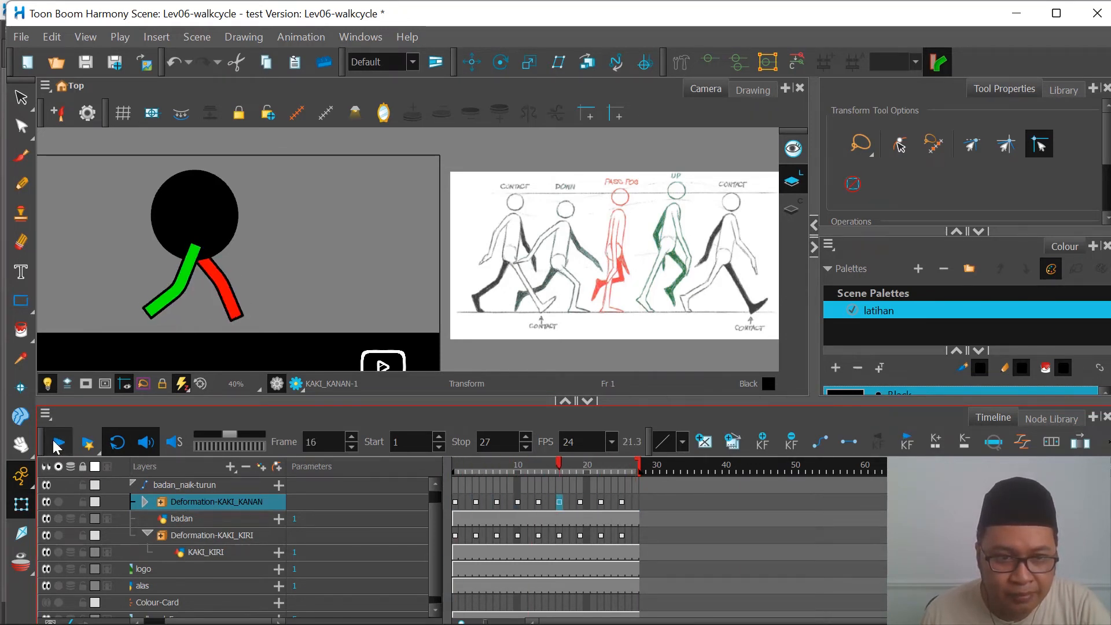
Step: Compare the poses of both leg deformations at frames 1 and 25 and play the walk loop
left_click(622, 501)
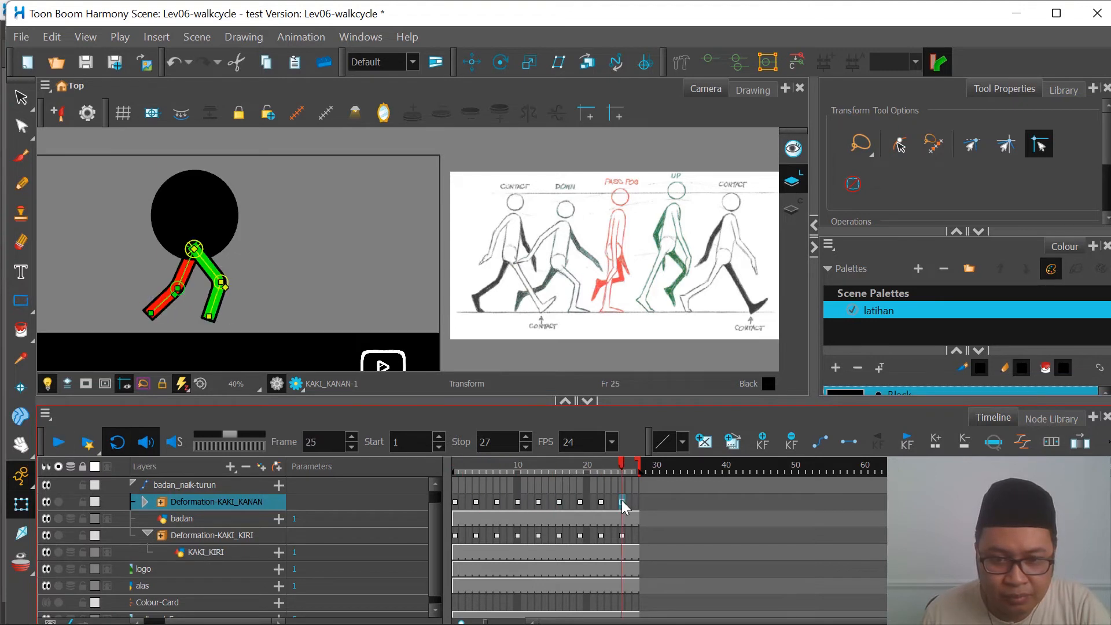
left_click(462, 463)
left_click(620, 466)
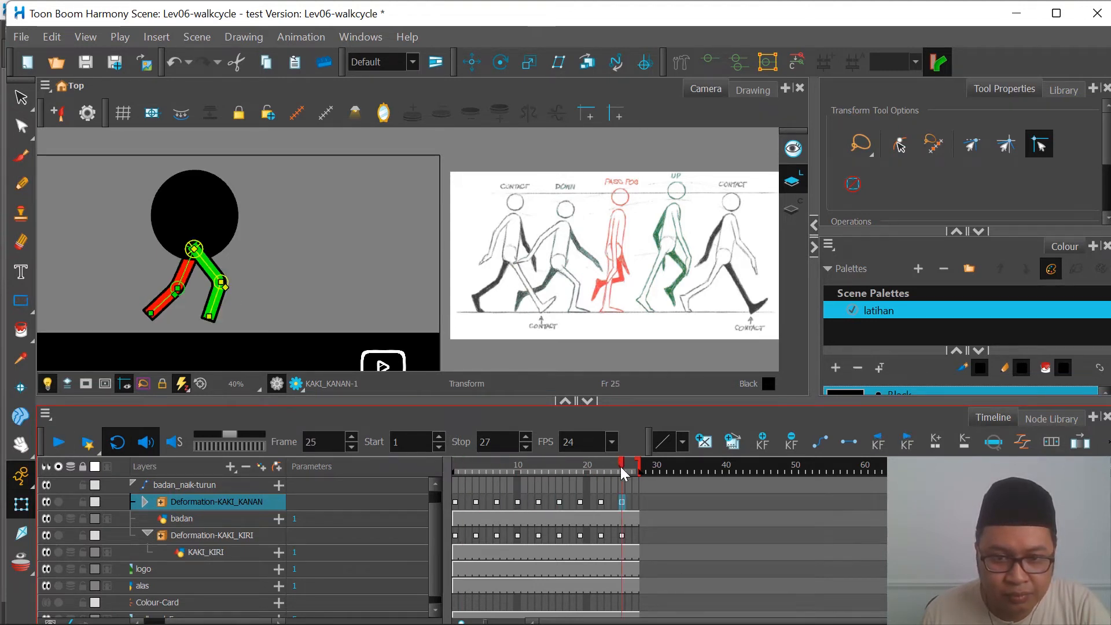
left_click(455, 502)
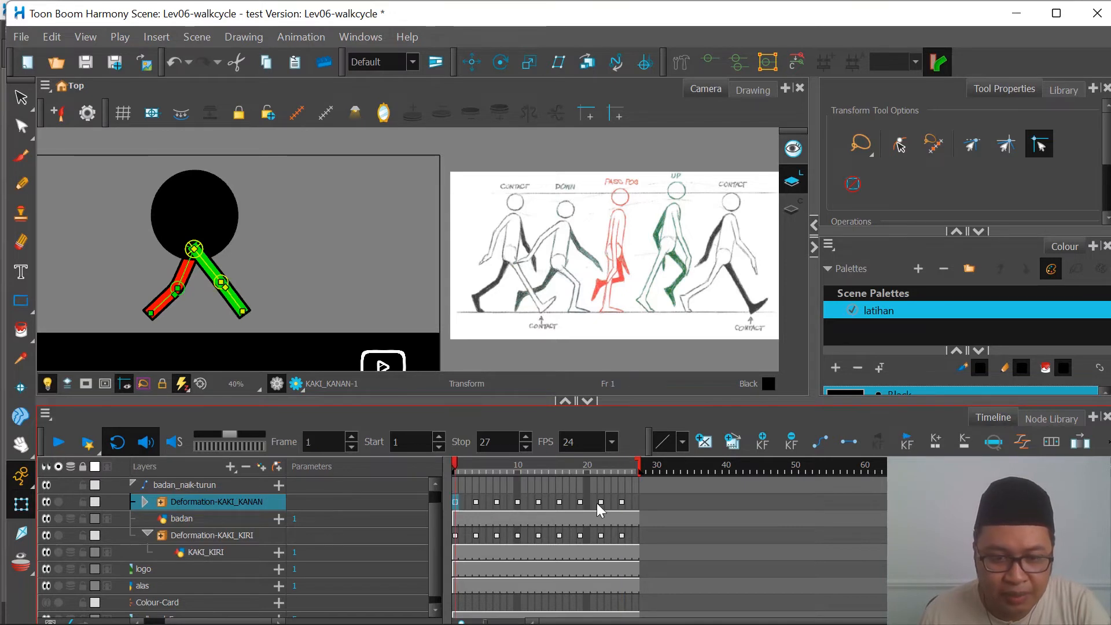
left_click(621, 502)
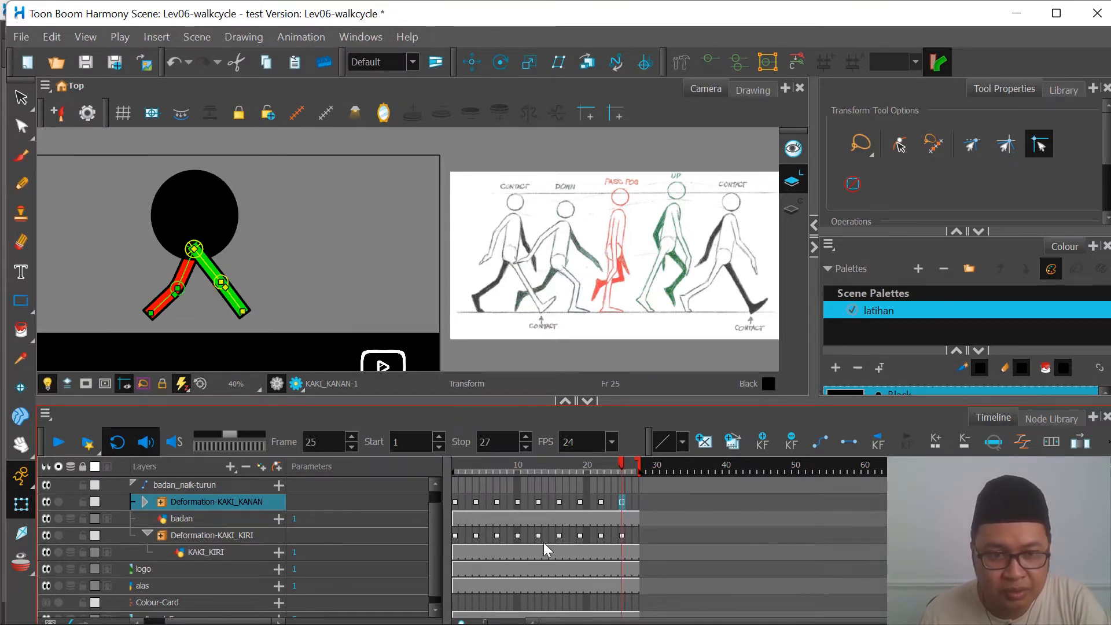
left_click(456, 535)
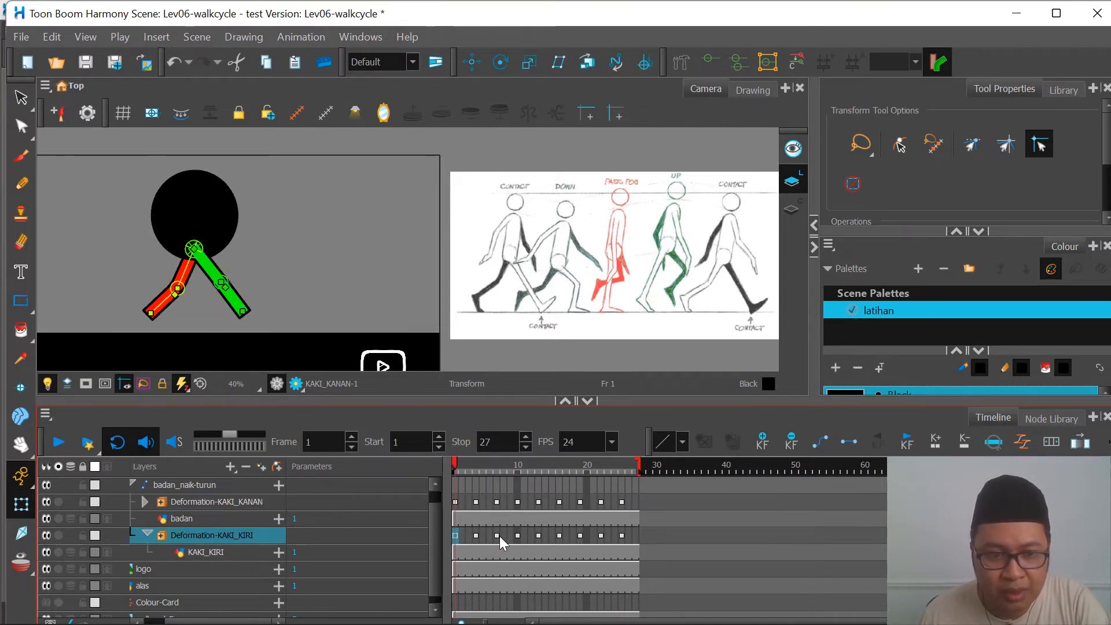
left_click(622, 535)
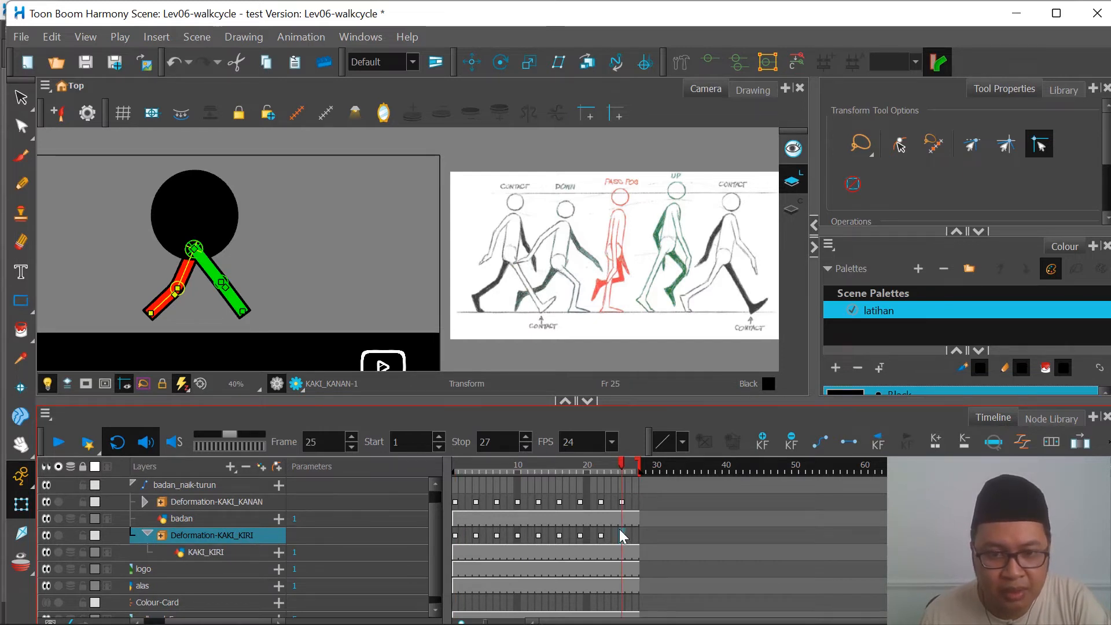
left_click(59, 446)
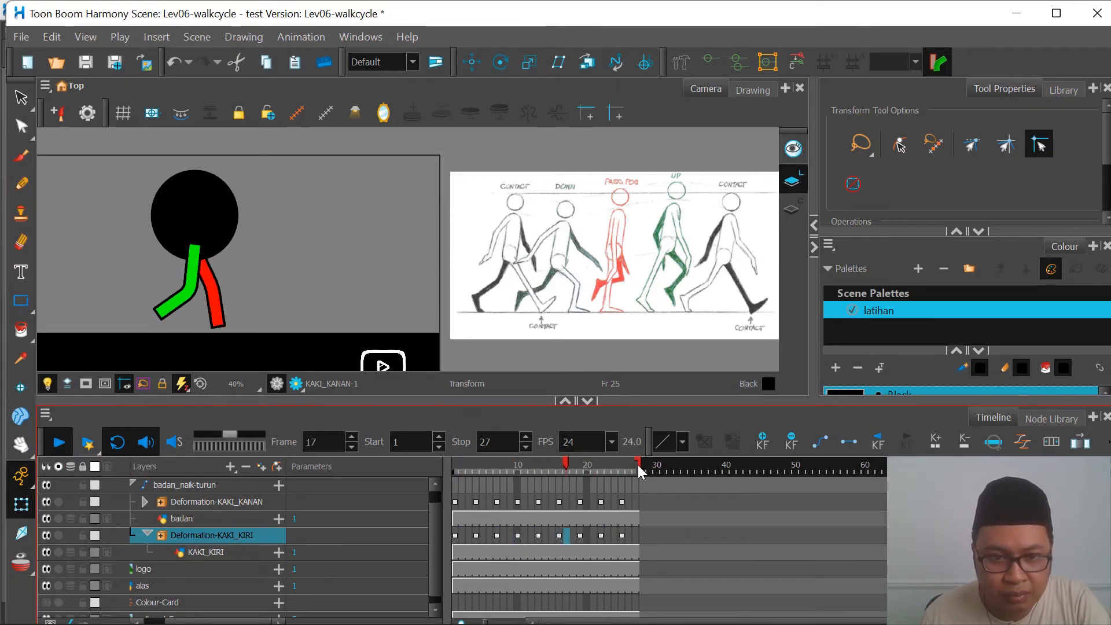
Step: Check the KAKI_KANAN pose at frames 1 and 25, shorten the scene to end at frame 25, and play the loop
left_click(455, 502)
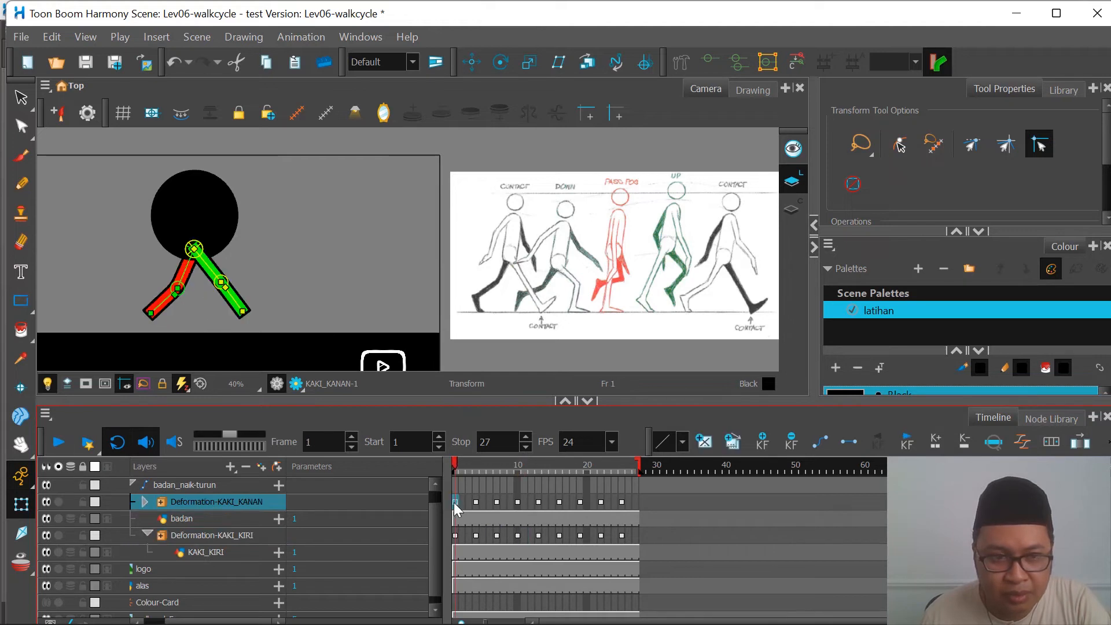
left_click(623, 502)
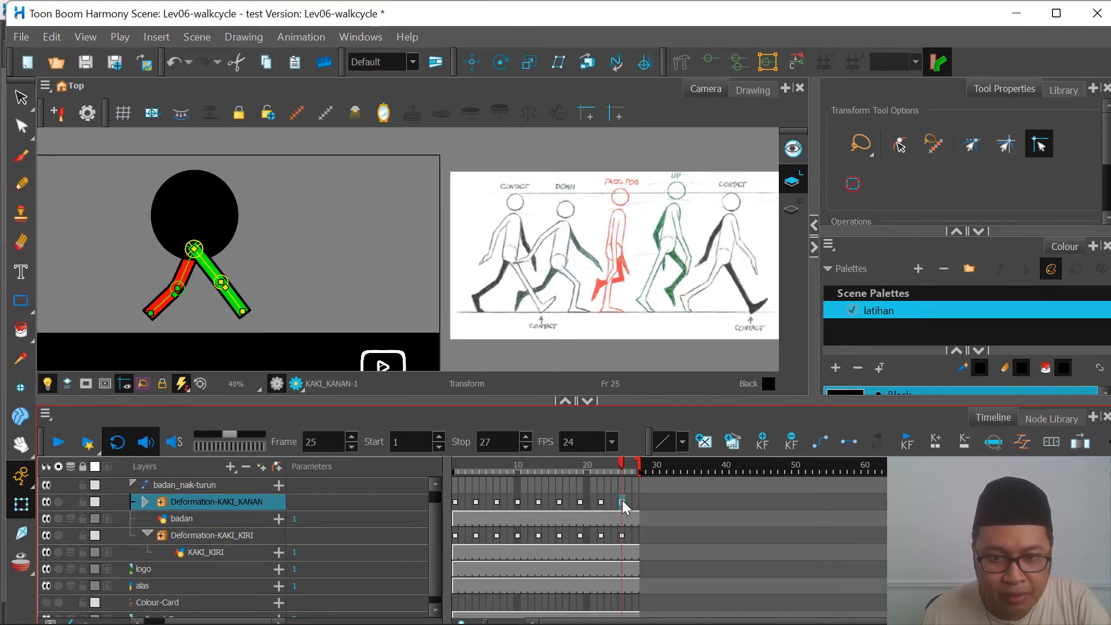
left_click(456, 503)
left_click(623, 503)
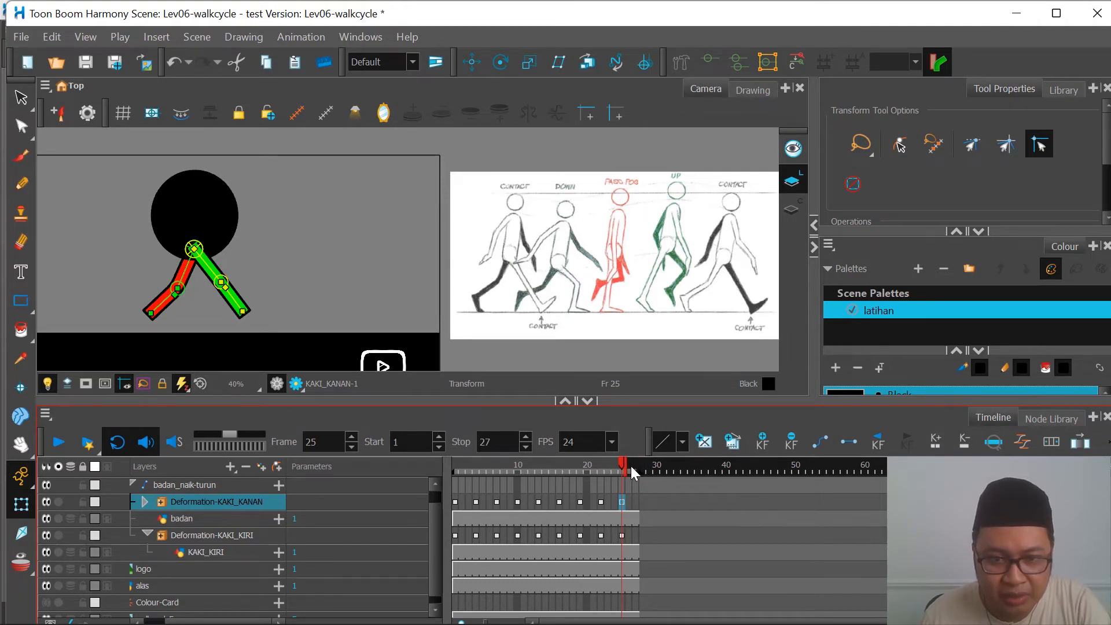
left_click_drag(631, 467, 624, 467)
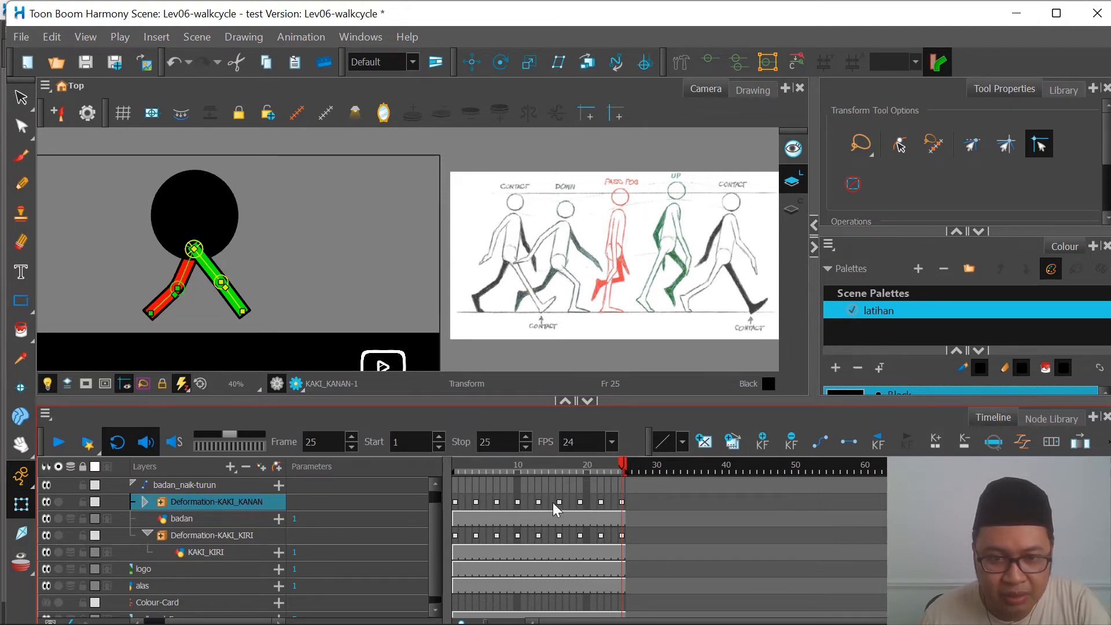
left_click(59, 445)
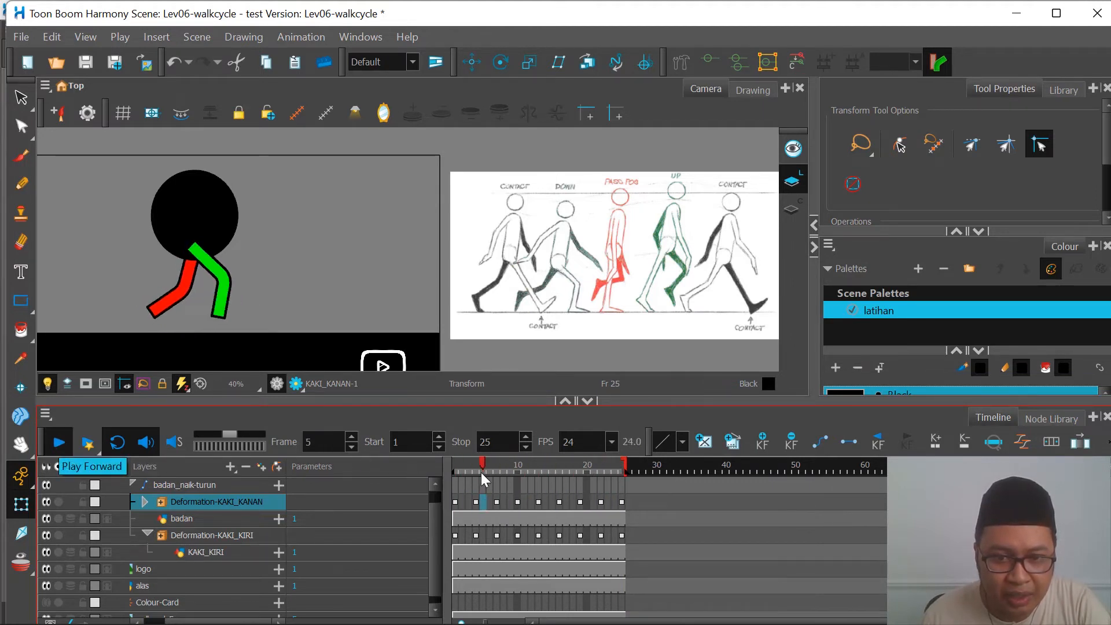
Step: Shorten the scene to end at frame 24, then play the walk loop and stop it
right_click(621, 457)
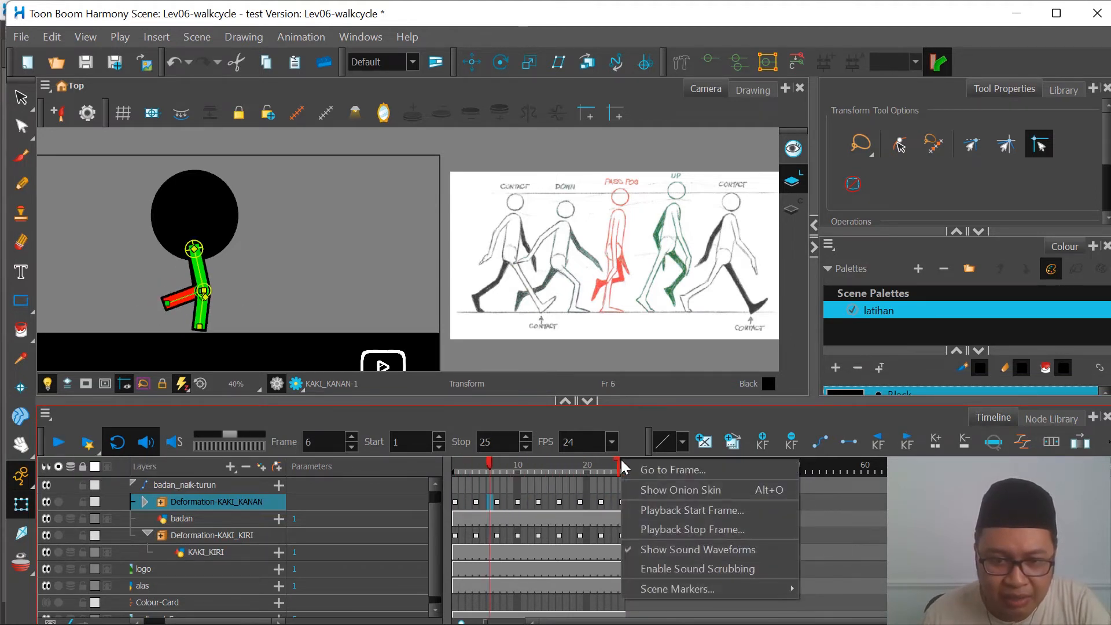
left_click(596, 464)
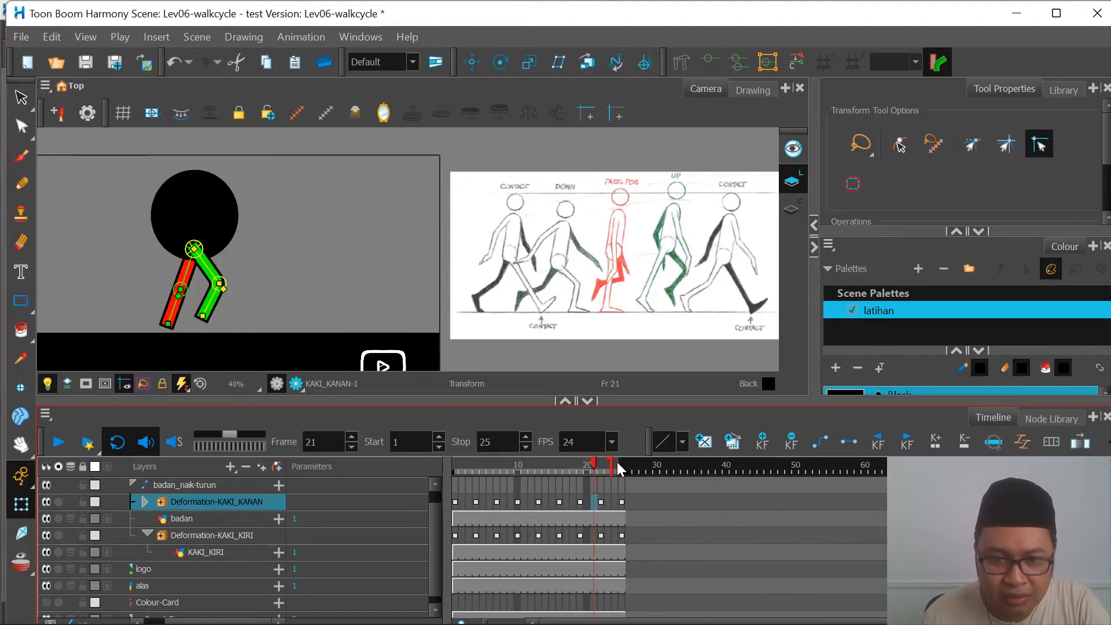
left_click_drag(623, 464, 616, 464)
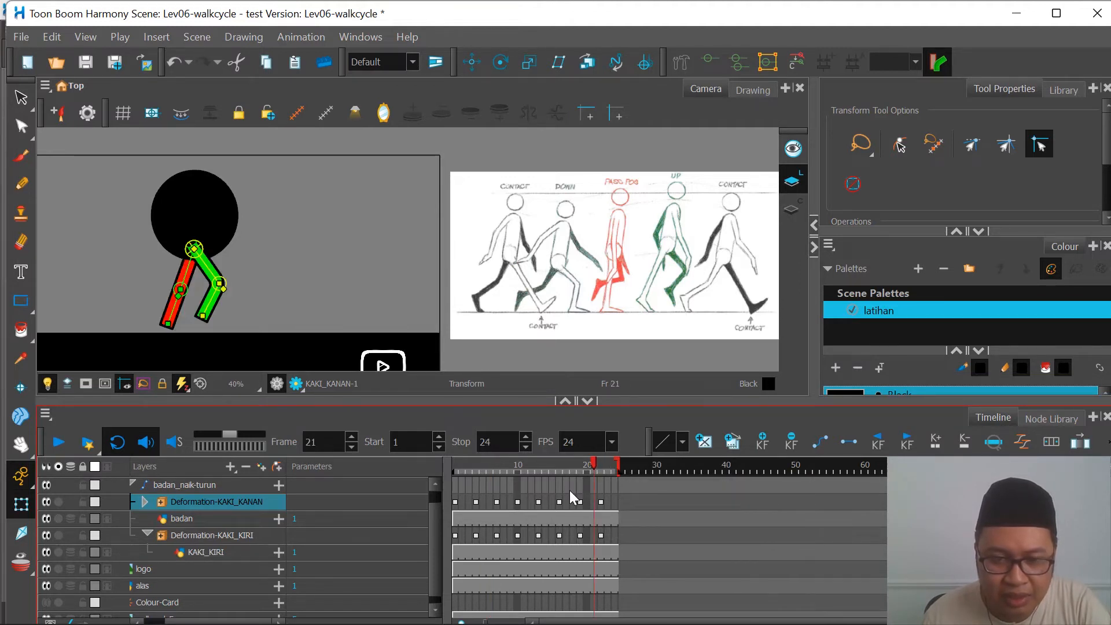
left_click(58, 444)
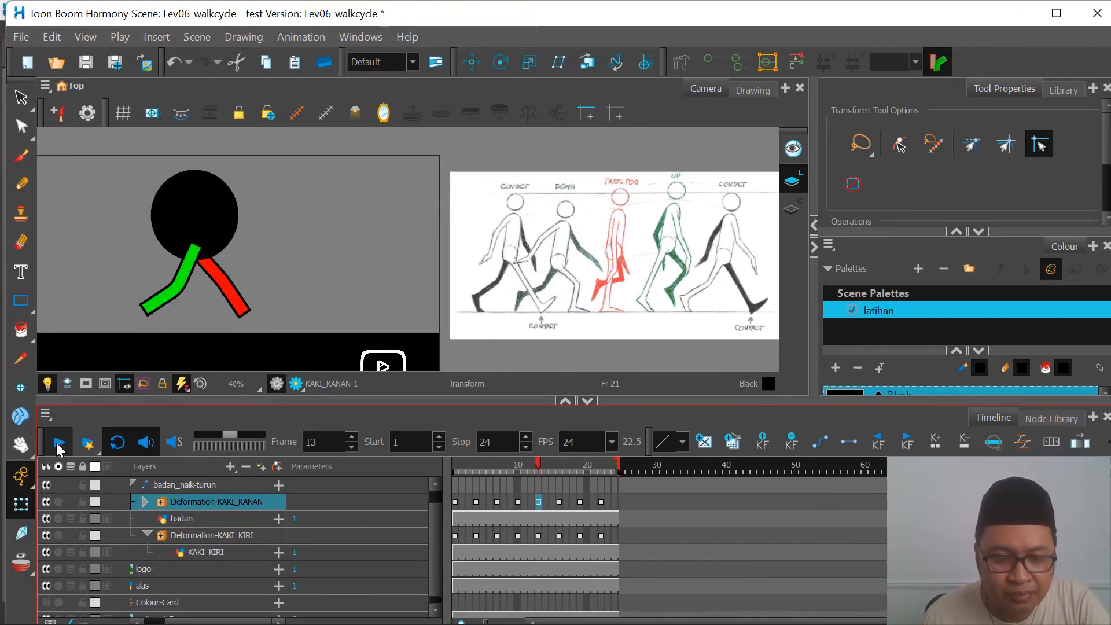
left_click(61, 445)
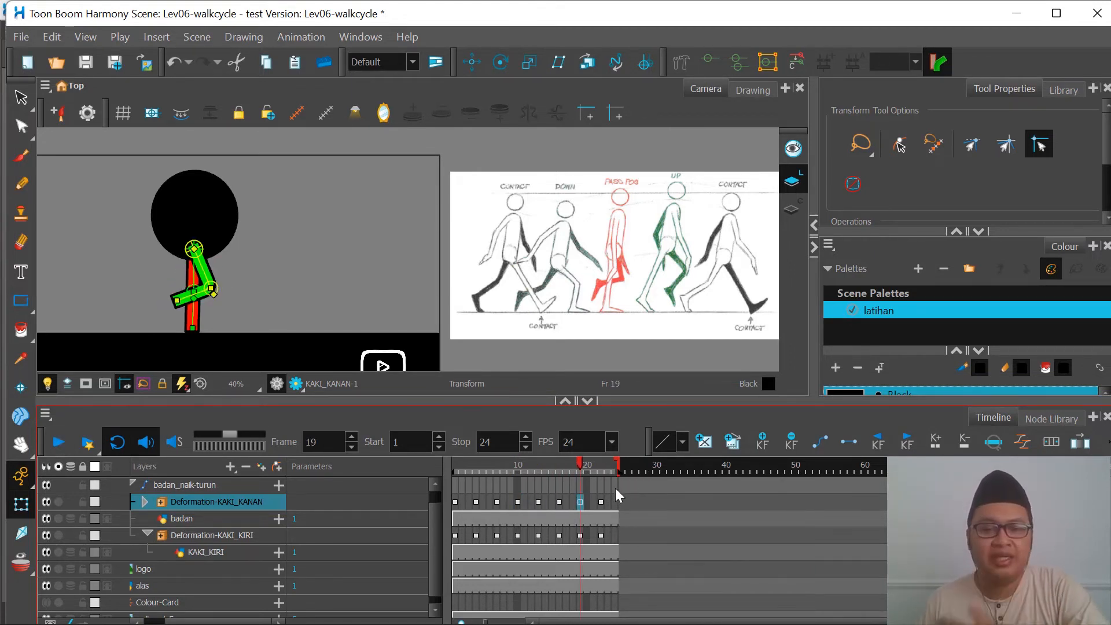
Step: Delete the Deformation-KAKI_KANAN keyframes at frames 4 and 7
left_click_drag(536, 464, 446, 471)
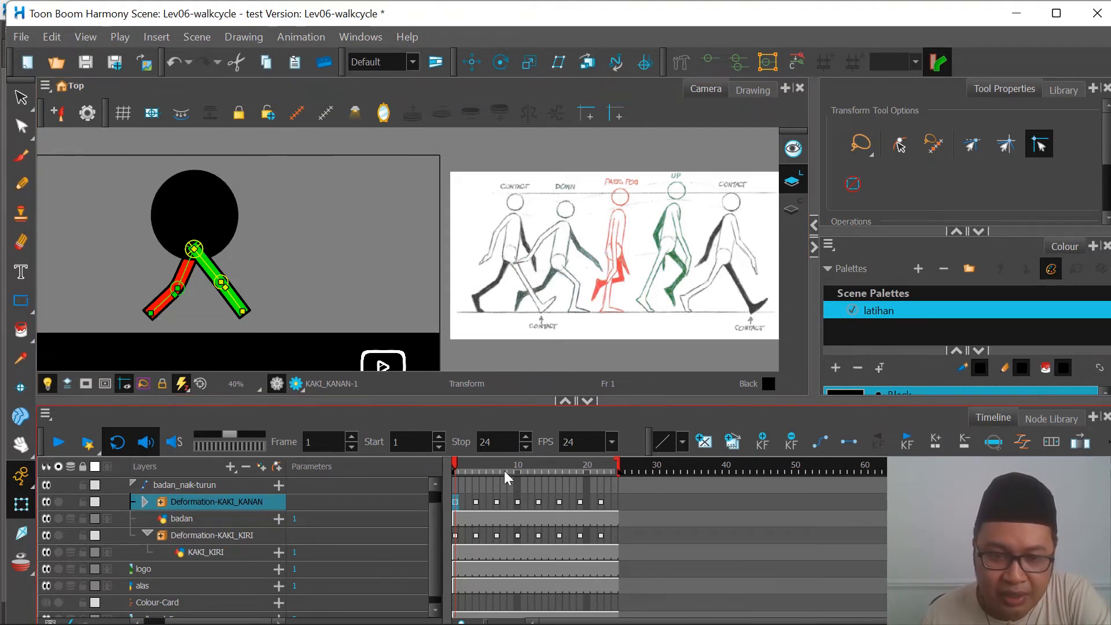
mouse_move(453, 462)
left_mouse_down()
mouse_move(483, 468)
mouse_move(455, 466)
left_mouse_up()
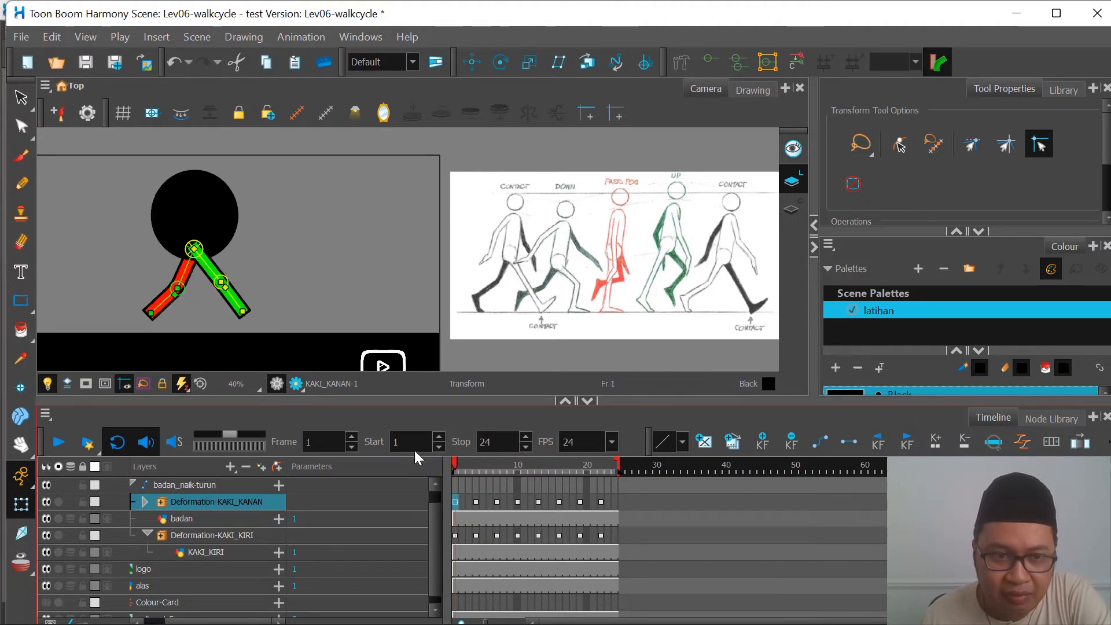
left_click(218, 277)
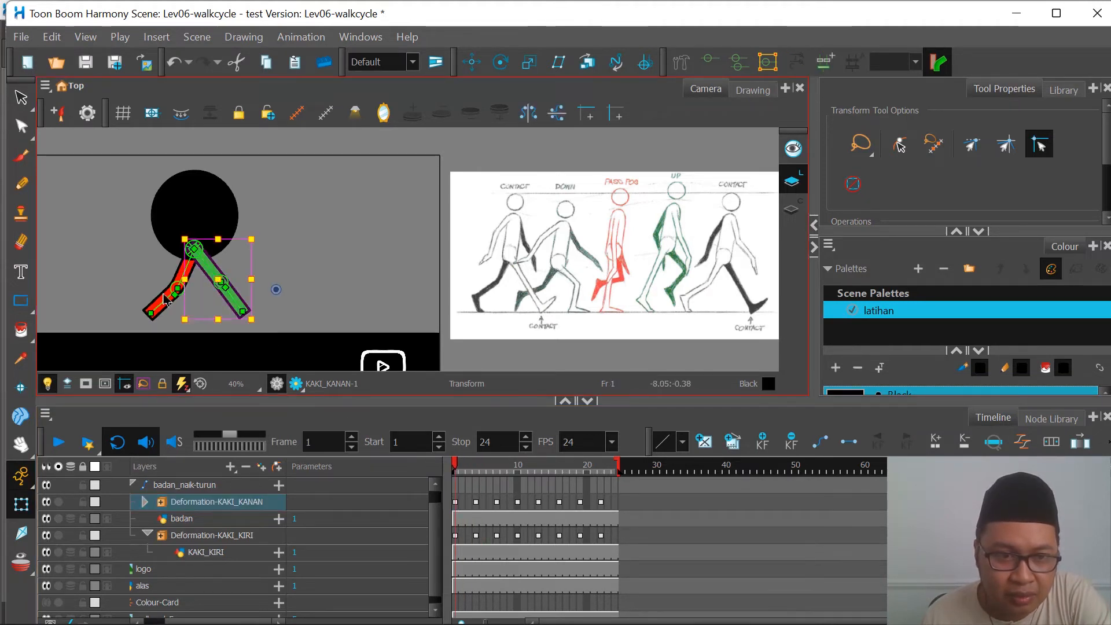
left_click(166, 299)
left_click(214, 268)
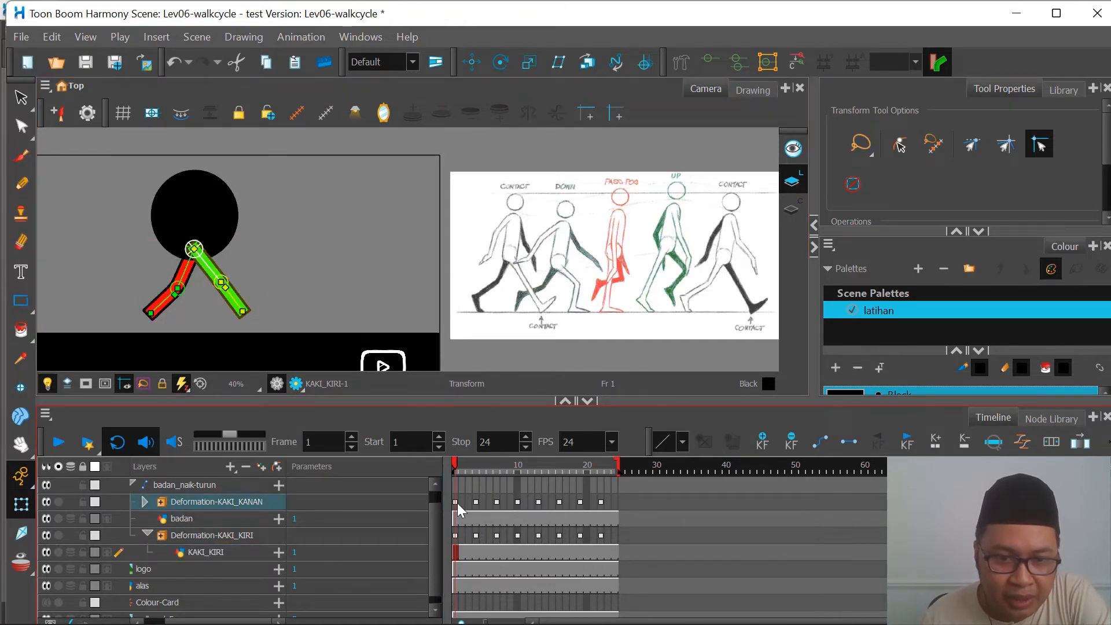
left_click(477, 502)
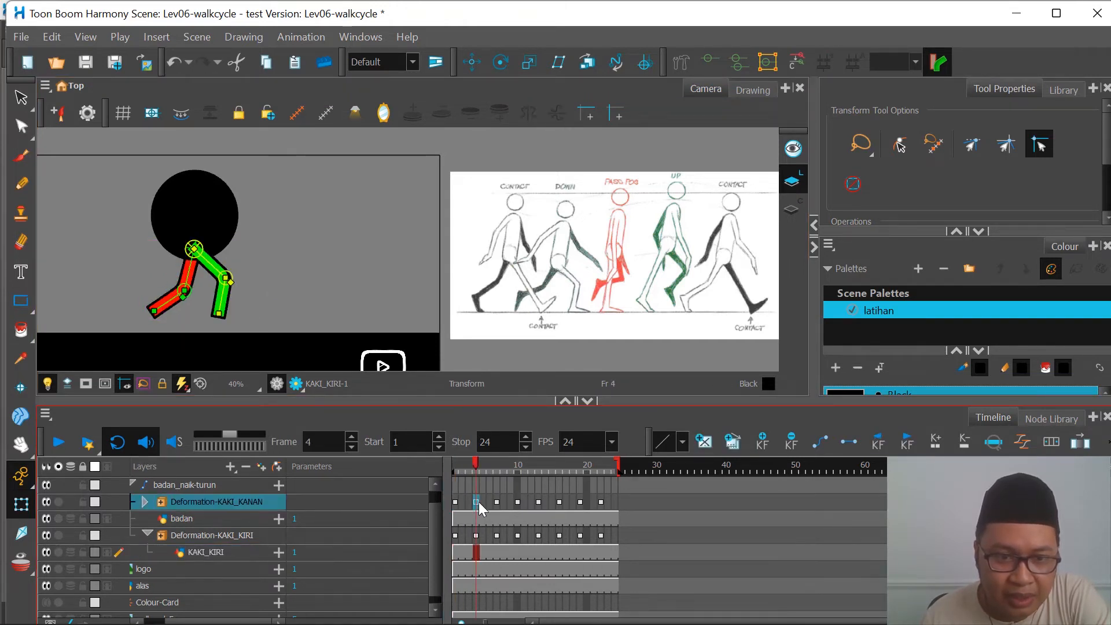
left_click(794, 441)
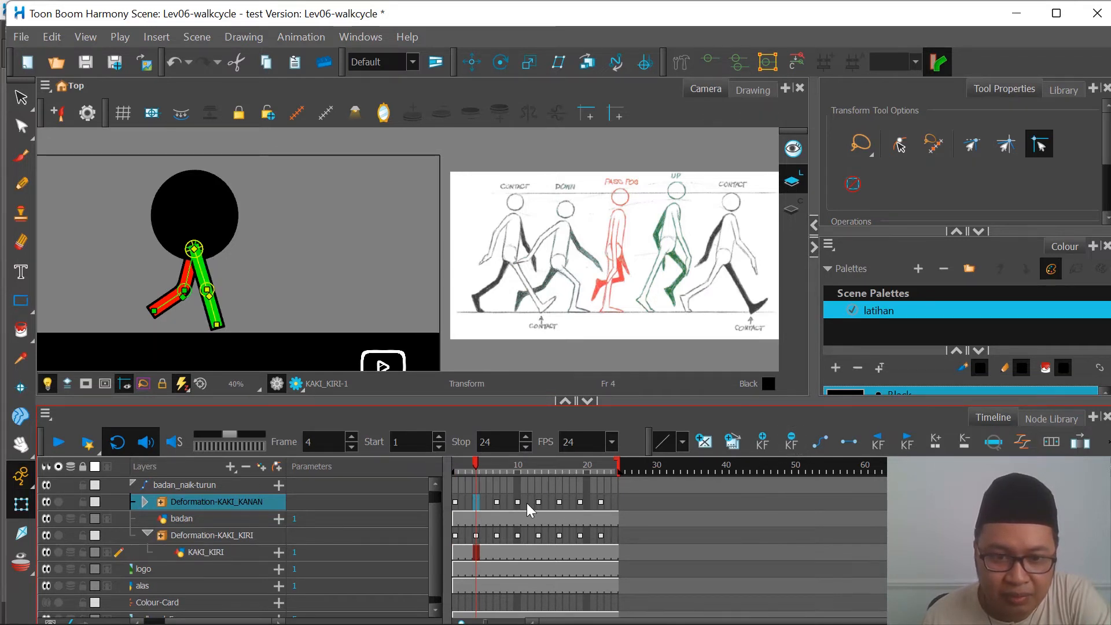
left_click(498, 503)
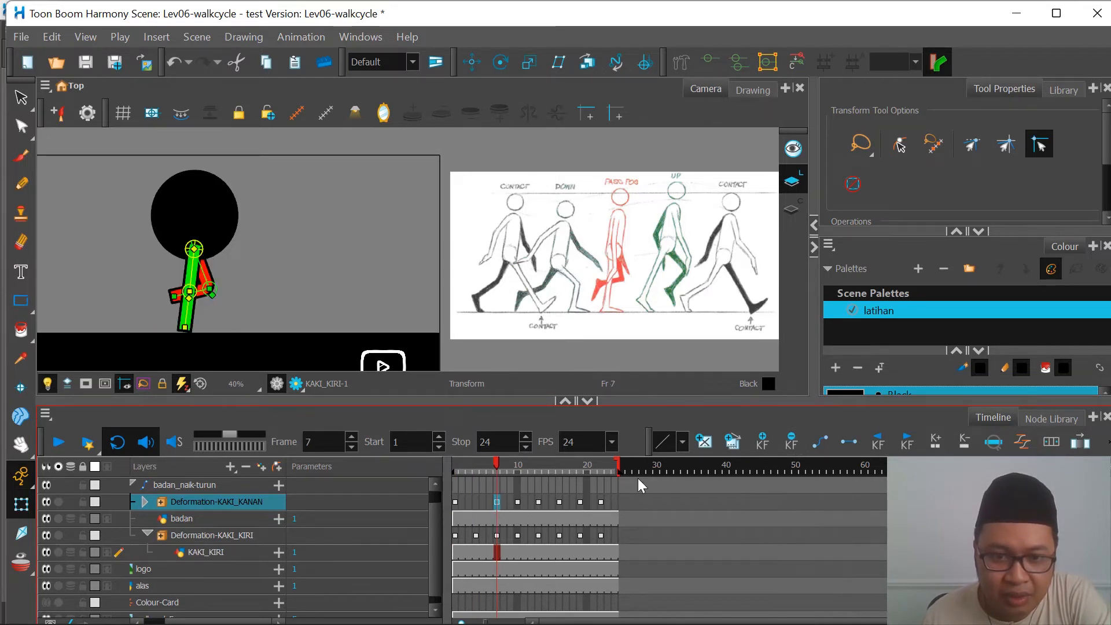
left_click(794, 440)
Step: Check the KAKI_KANAN pose at frames 1 and 10, then play the walk loop from frame 1 and stop it
left_click(456, 468)
left_click(457, 501)
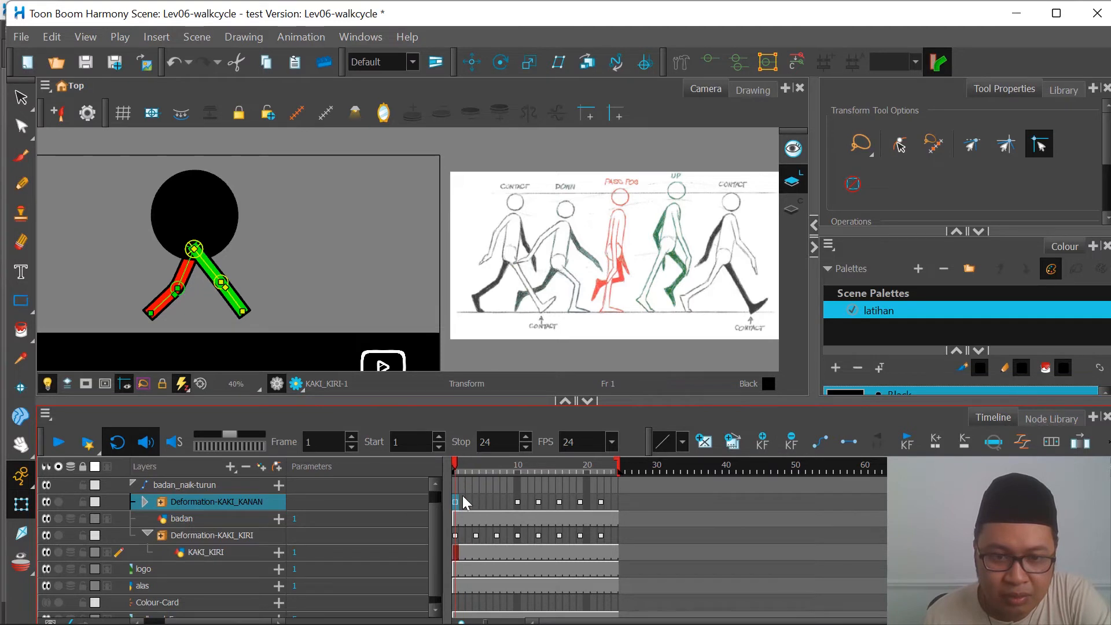
left_click(517, 502)
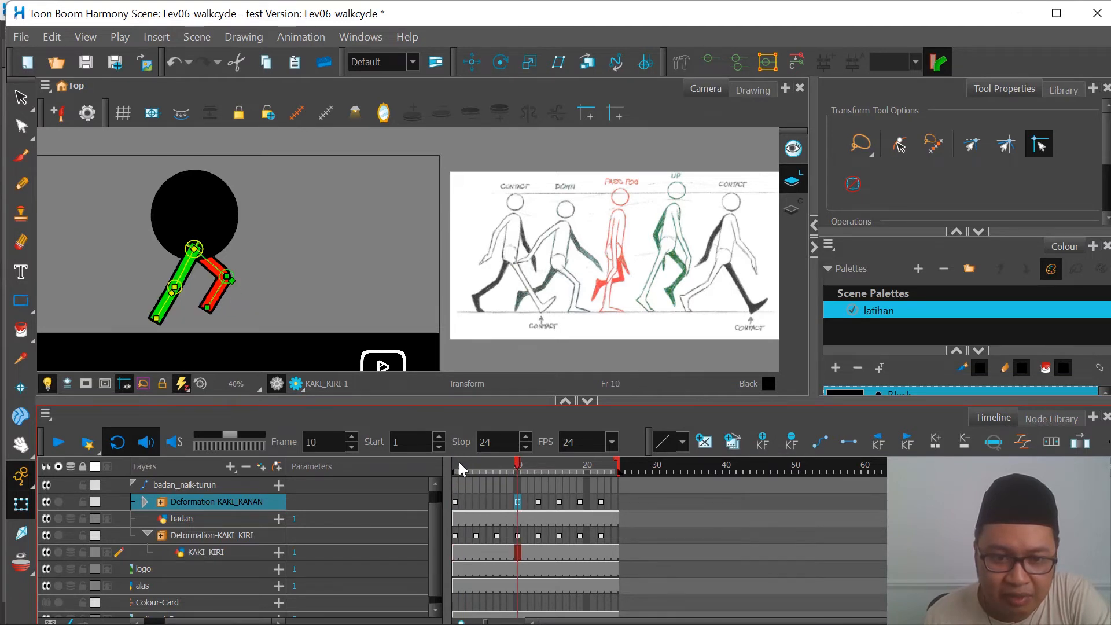
mouse_move(458, 464)
left_mouse_down()
mouse_move(520, 477)
mouse_move(447, 480)
mouse_move(523, 485)
mouse_move(454, 484)
left_mouse_up()
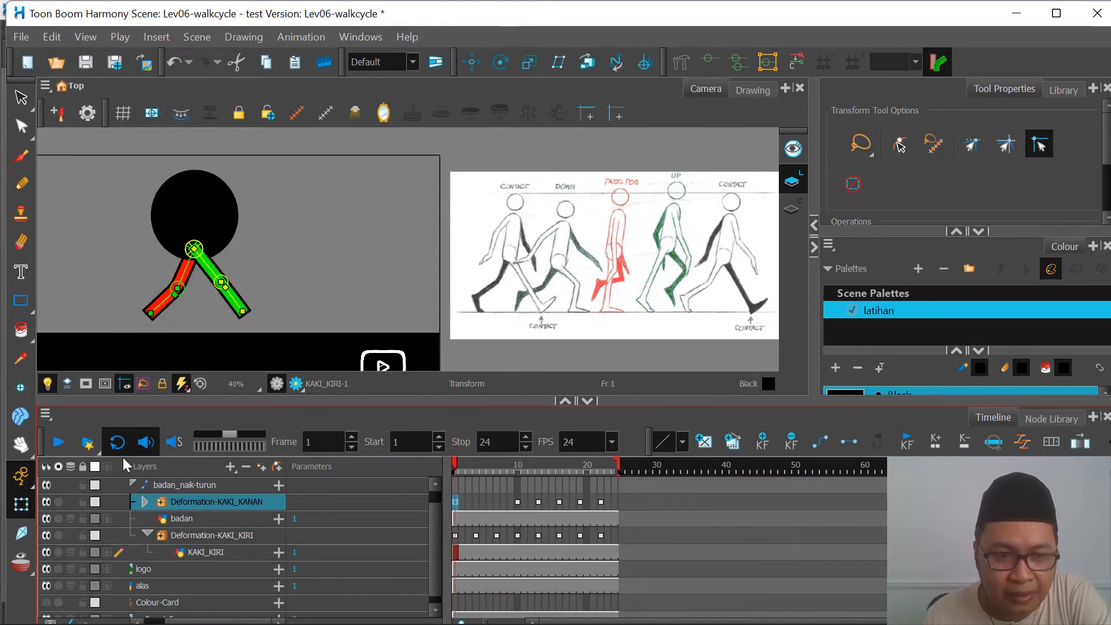
left_click(53, 451)
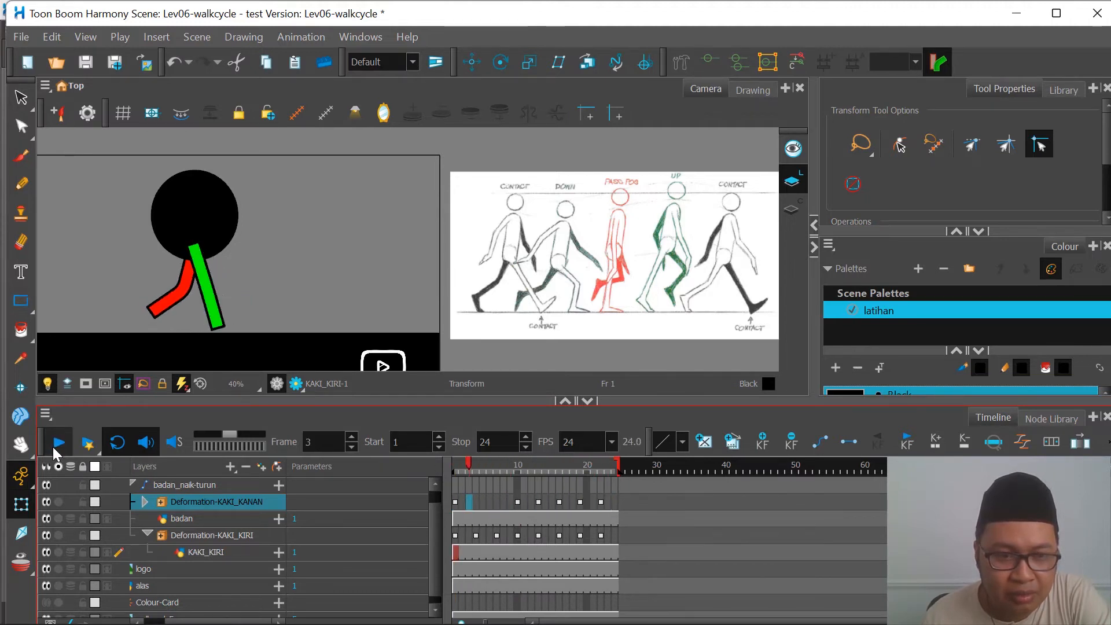
left_click(56, 454)
Step: Delete the Deformation-KAKI_KIRI keyframes at frames 16 and 19 and play back the walk loop
mouse_move(544, 465)
left_mouse_down()
mouse_move(523, 468)
mouse_move(578, 468)
mouse_move(541, 469)
left_mouse_up()
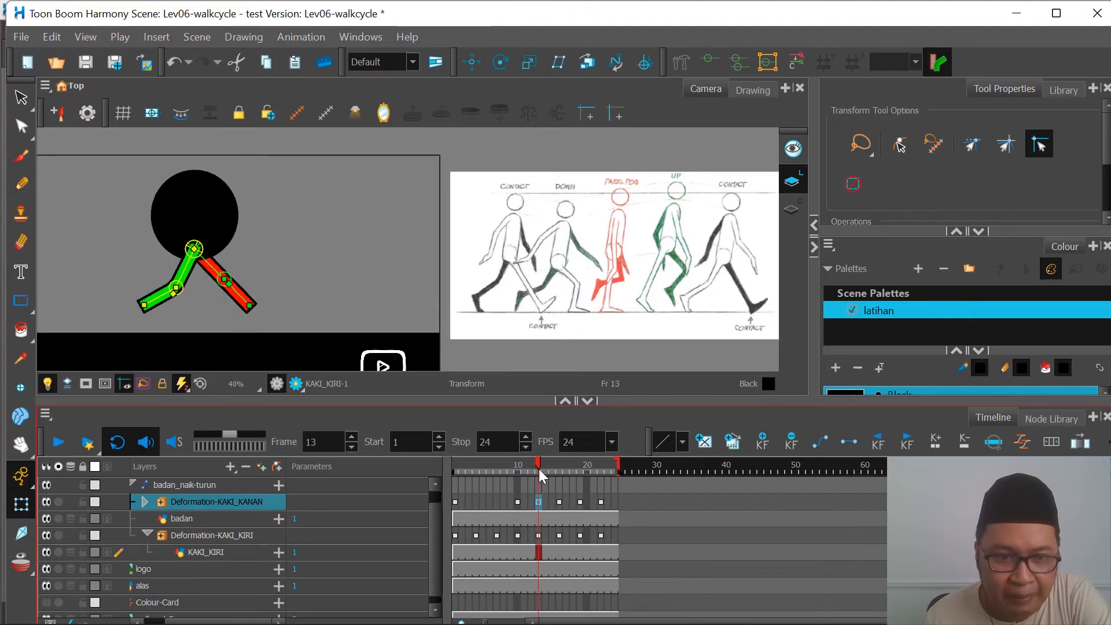
left_click(559, 535)
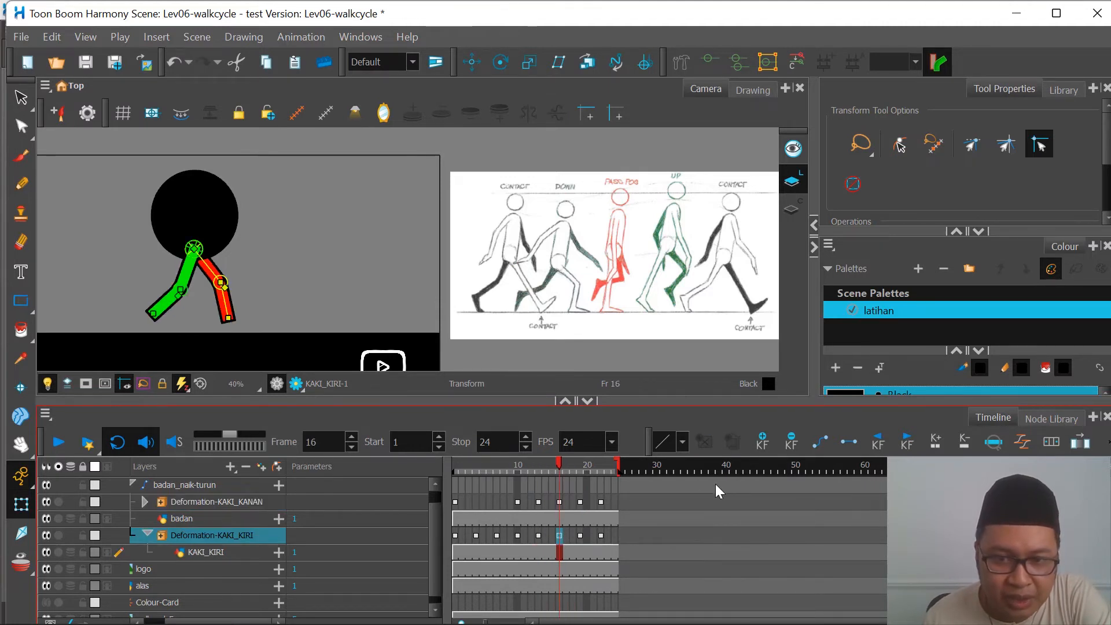
left_click(580, 536)
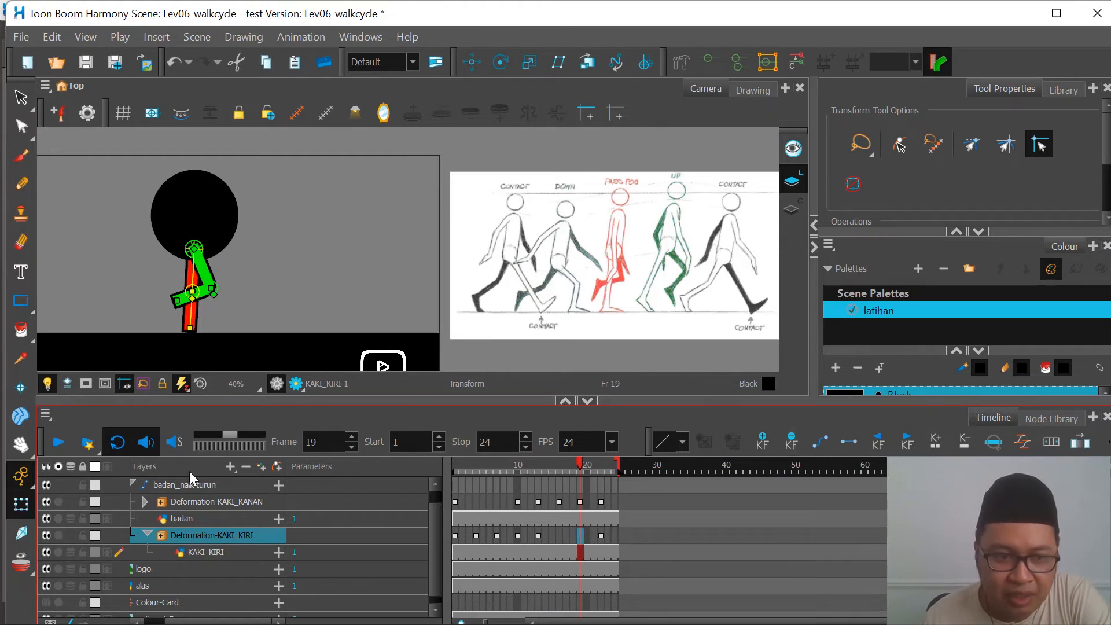
left_click(60, 444)
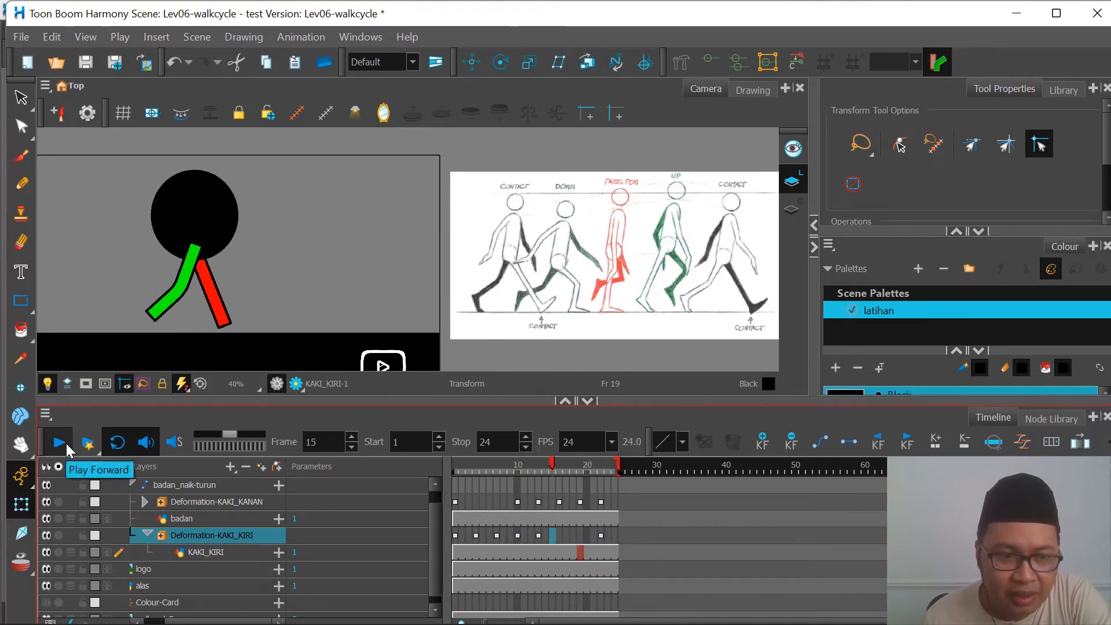
left_click(64, 449)
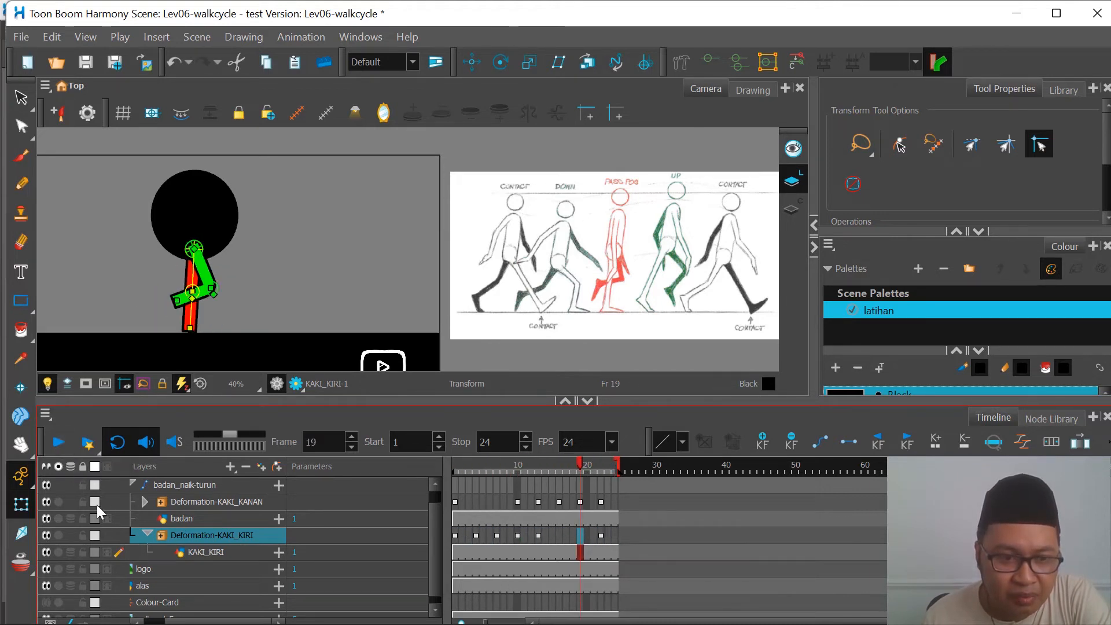
Step: Collapse and hide the Deformation-KAKI_KIRI layer and play the loop with only the KAKI_KANAN leg shown
left_click(146, 534)
left_click(46, 542)
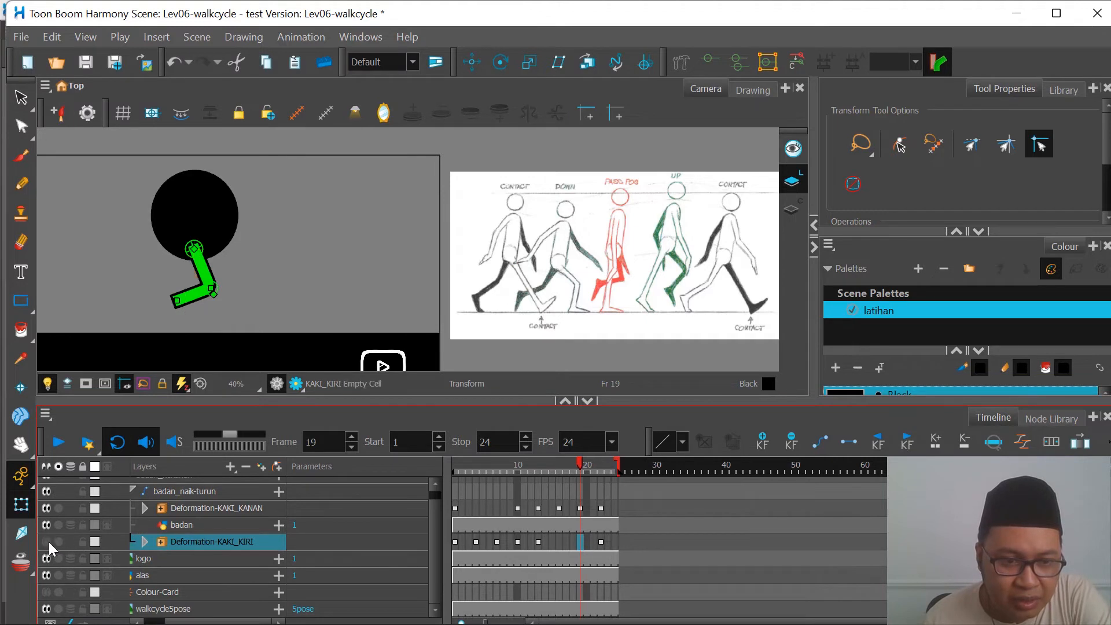
left_click(60, 447)
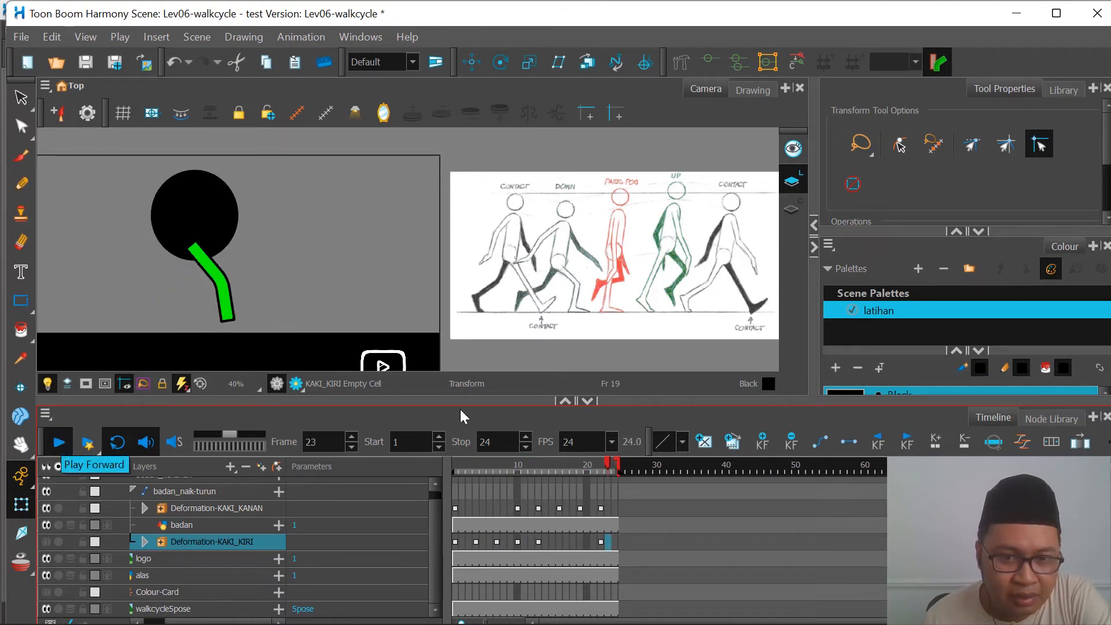
left_click(59, 447)
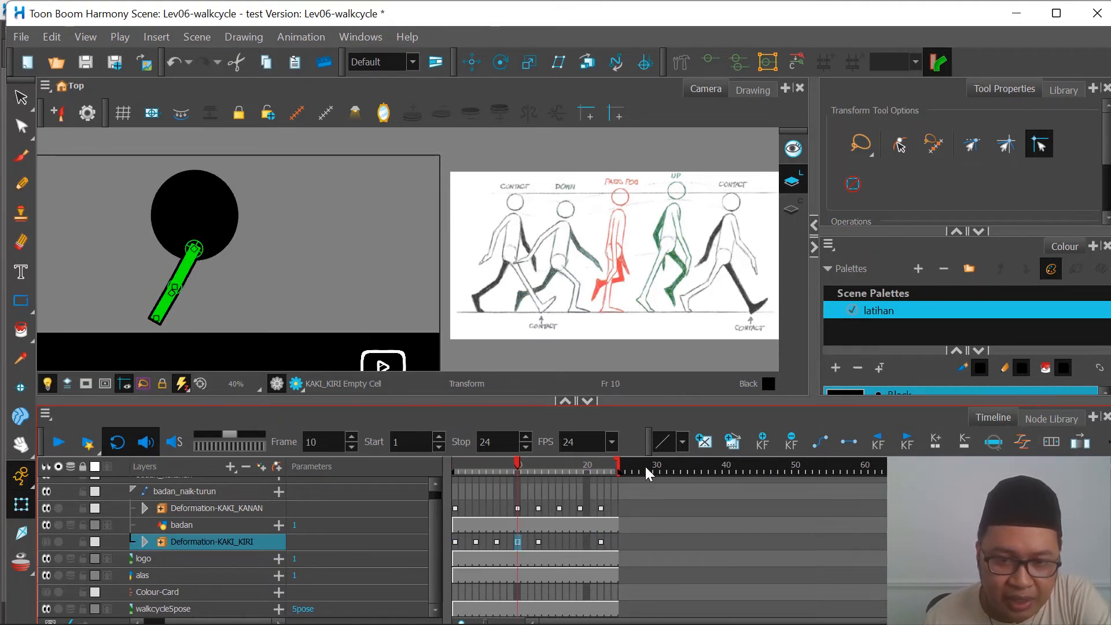
Step: Extend the scene to 25 frames and show the Deformation-KAKI_KIRI layer again while playing the walk loop
left_click(628, 464)
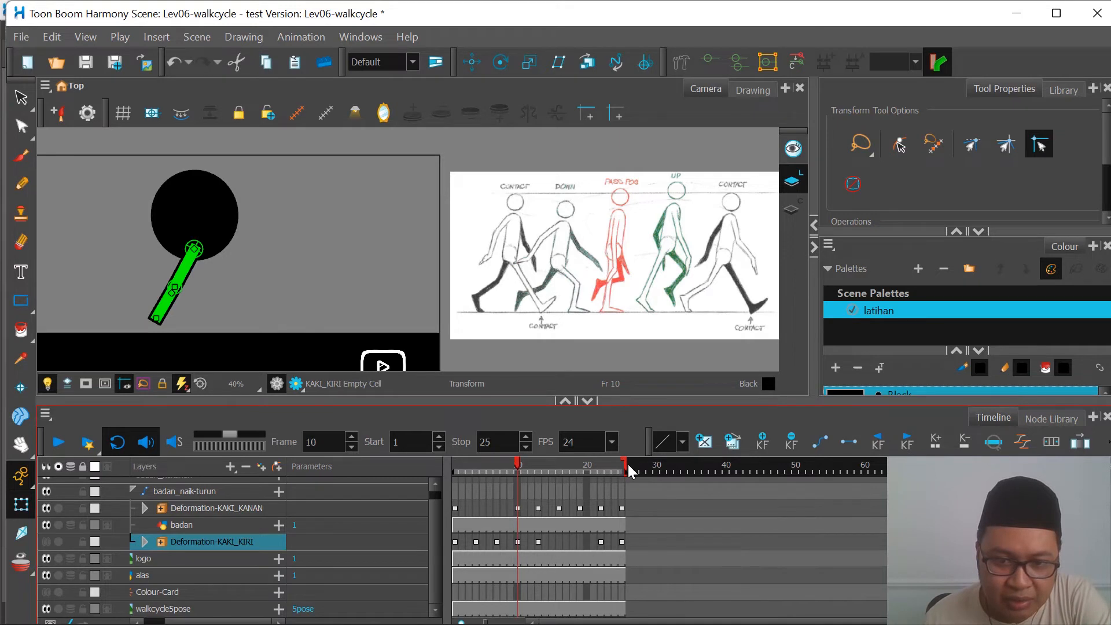
left_click(61, 447)
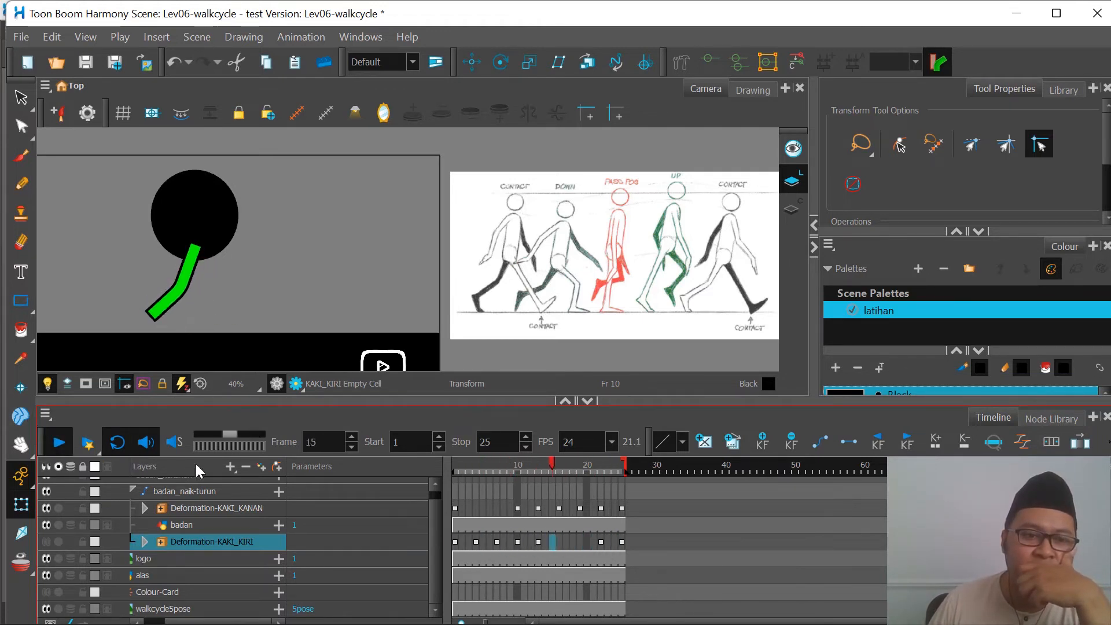
left_click(45, 543)
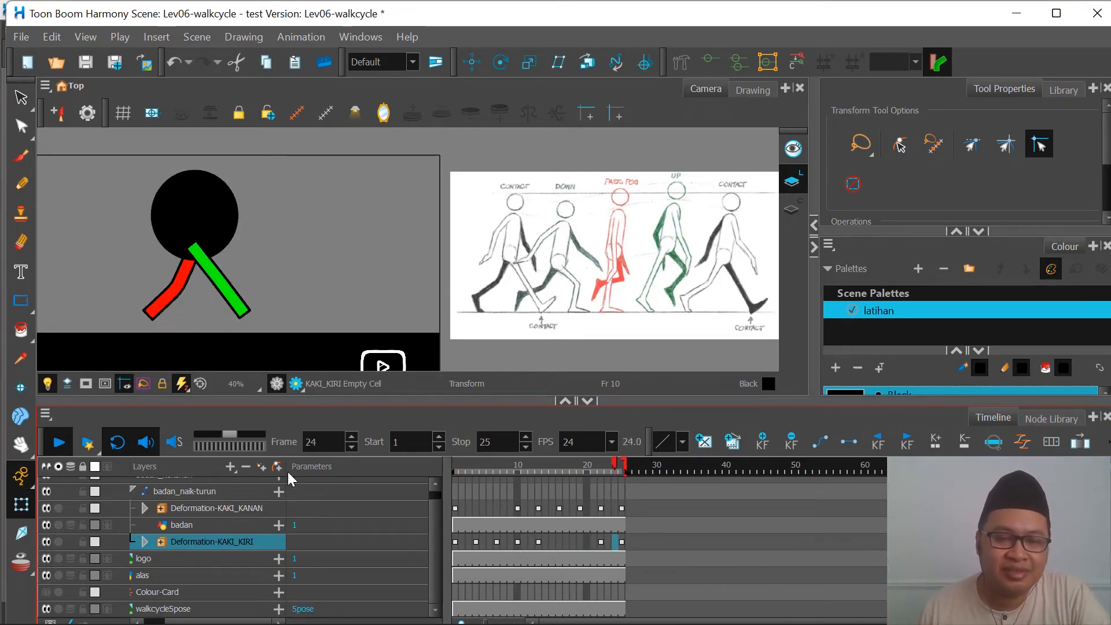
left_click(60, 443)
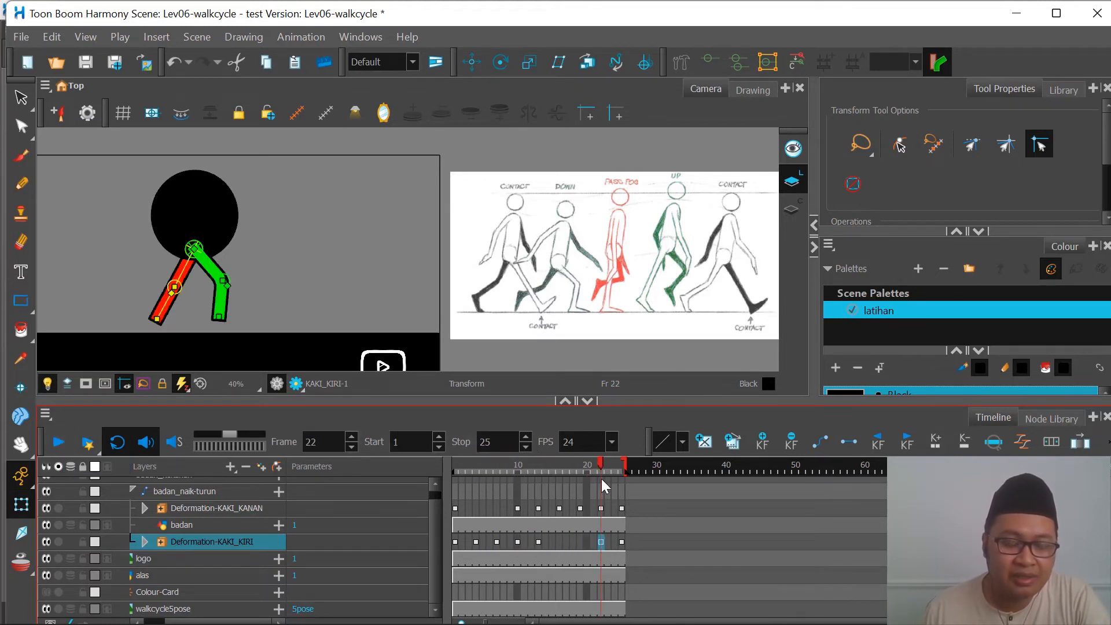
Step: Compare the leg poses at frame 1 and frame 25 of the walk cycle
left_click_drag(602, 479, 445, 481)
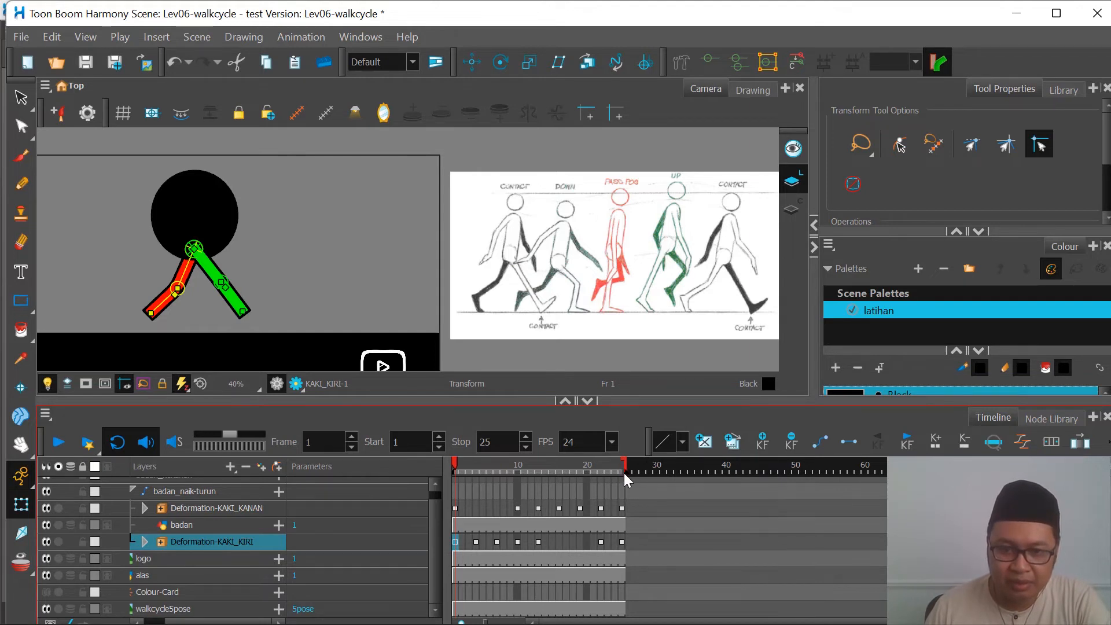
left_click(619, 488)
left_click(621, 503)
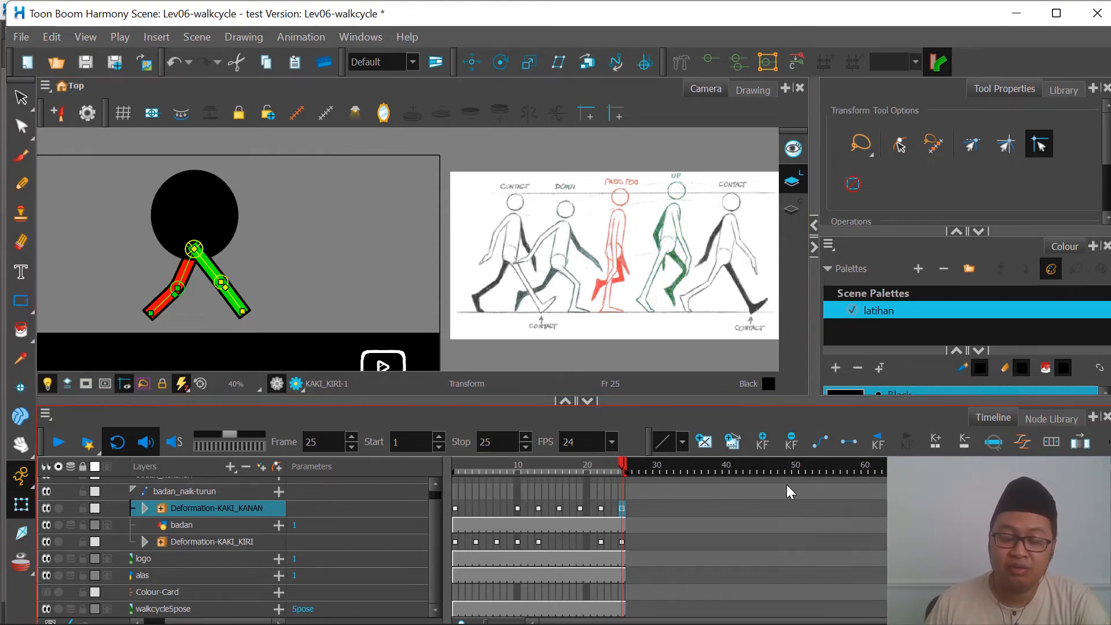
Step: Set the scene length to 75 frames
left_click(197, 36)
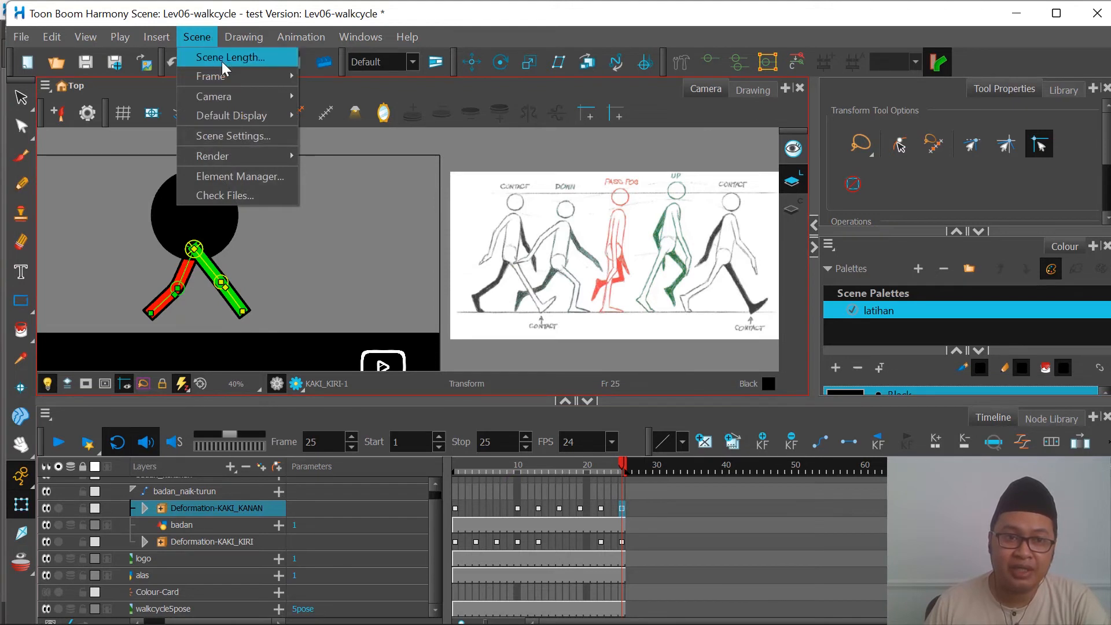
left_click(221, 57)
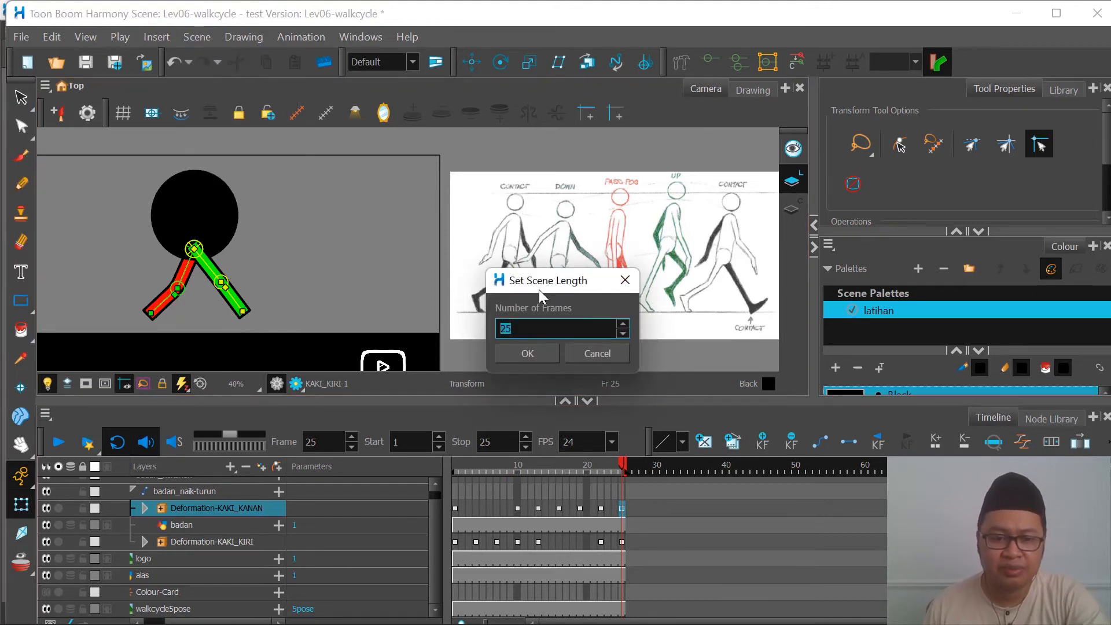
type("75")
key("Return")
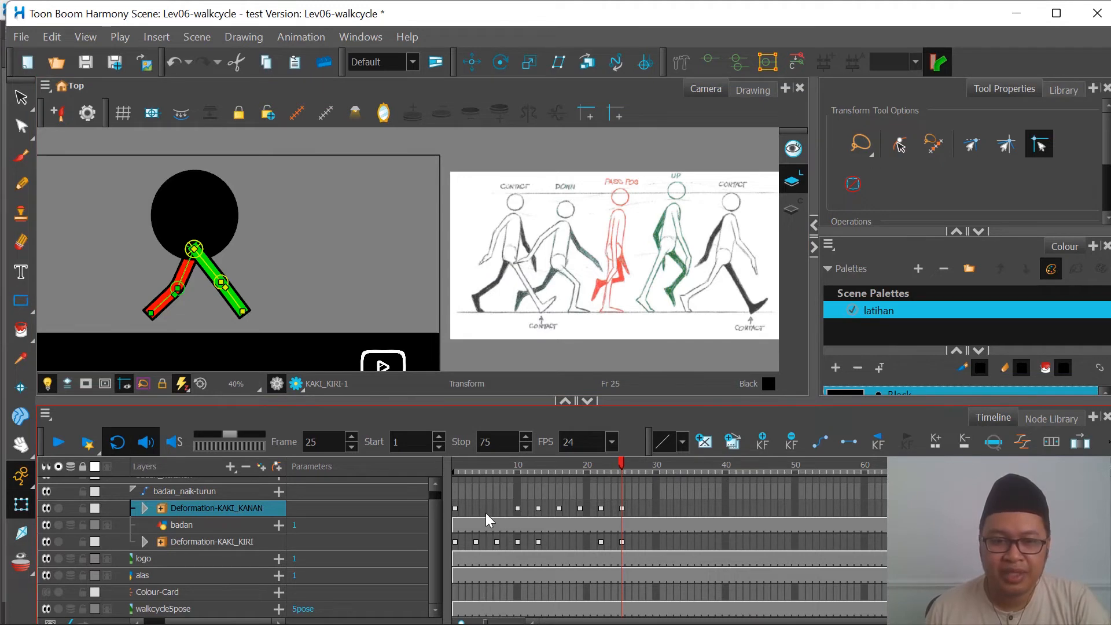
Step: Collapse the badan_naik-turun peg under badan_kekanan and select its layer
left_click_drag(454, 509, 624, 543)
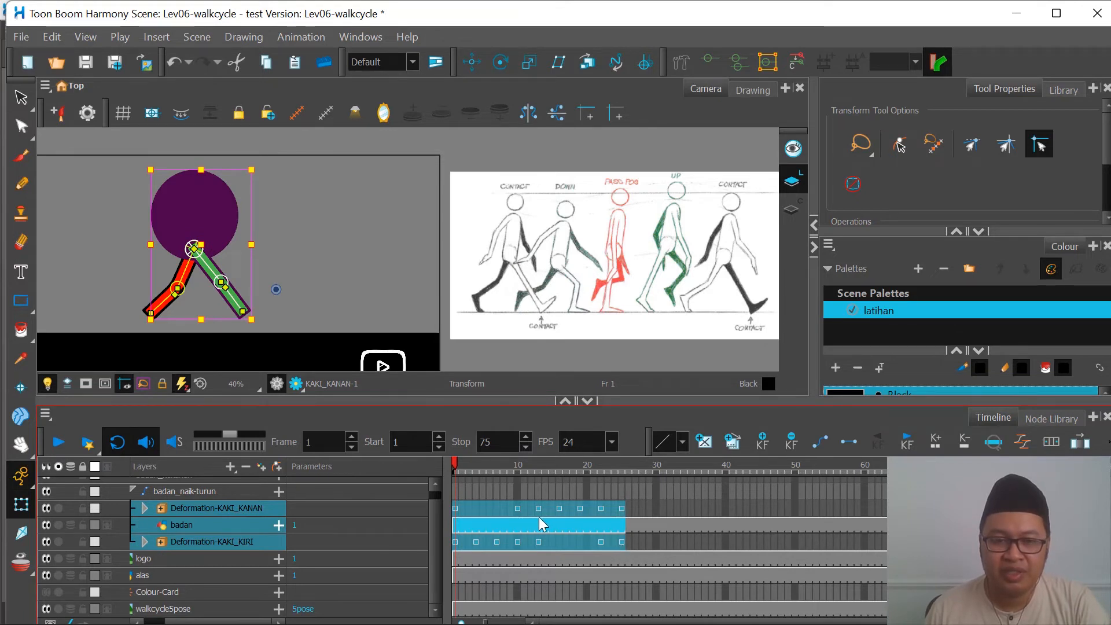
scroll(514, 522, "up", 1)
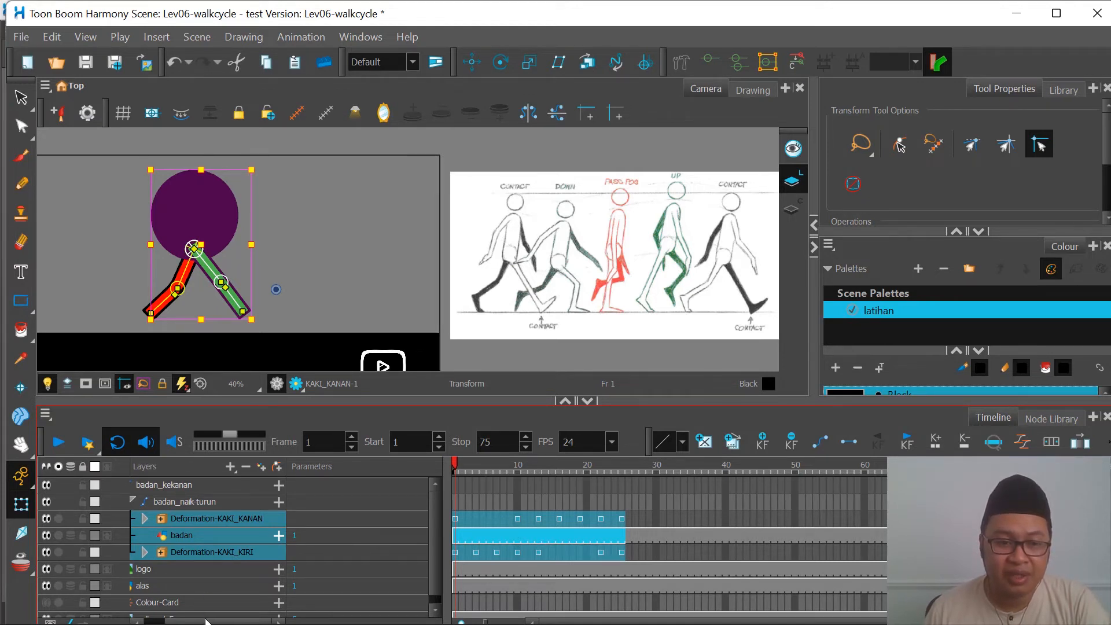
left_click_drag(207, 622, 177, 622)
left_click(142, 485)
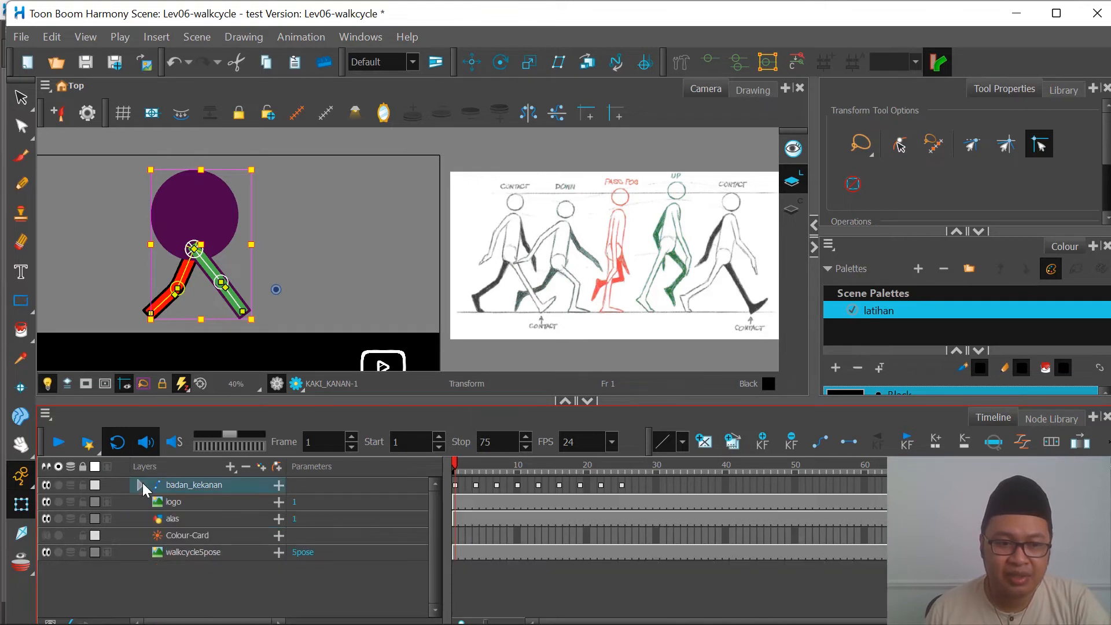
left_click(140, 485)
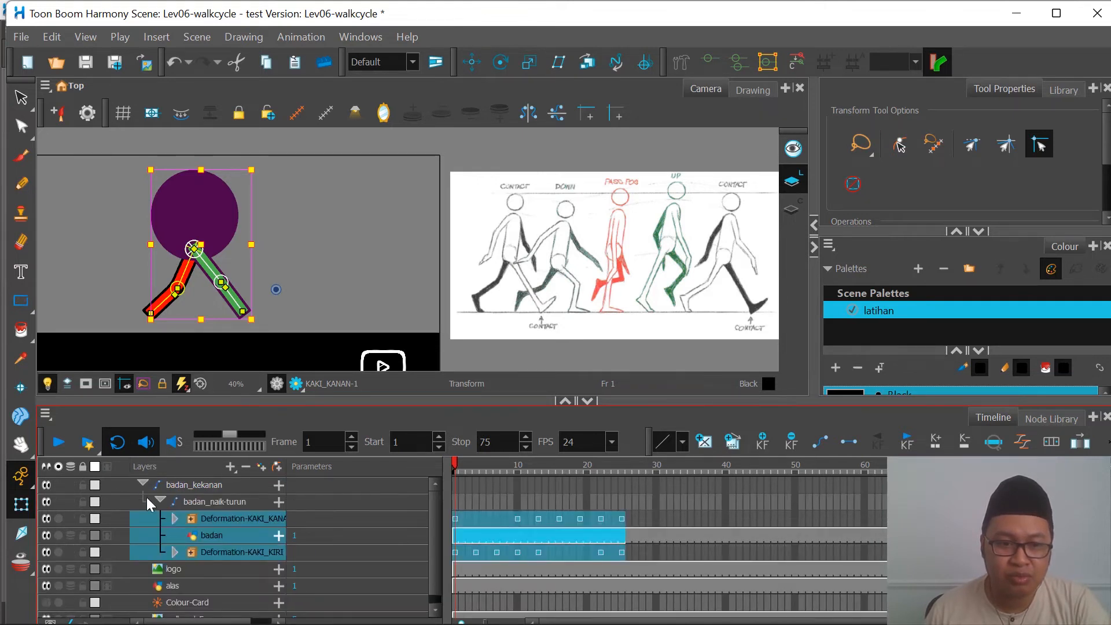
left_click(158, 499)
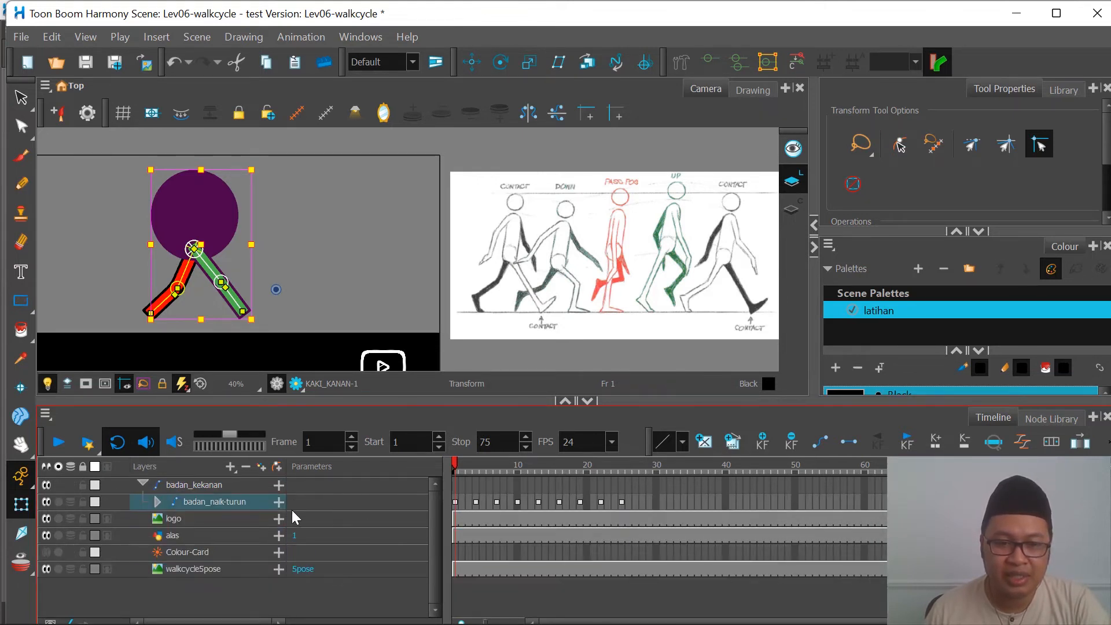
left_click(161, 499)
left_click(162, 501)
left_click(190, 502)
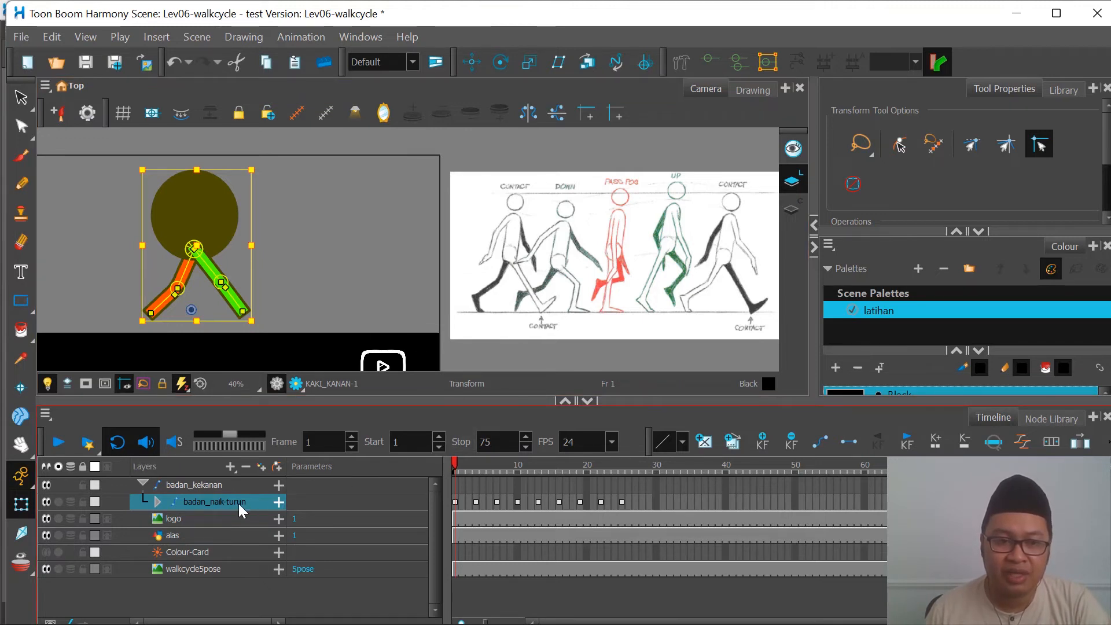
left_click(455, 502)
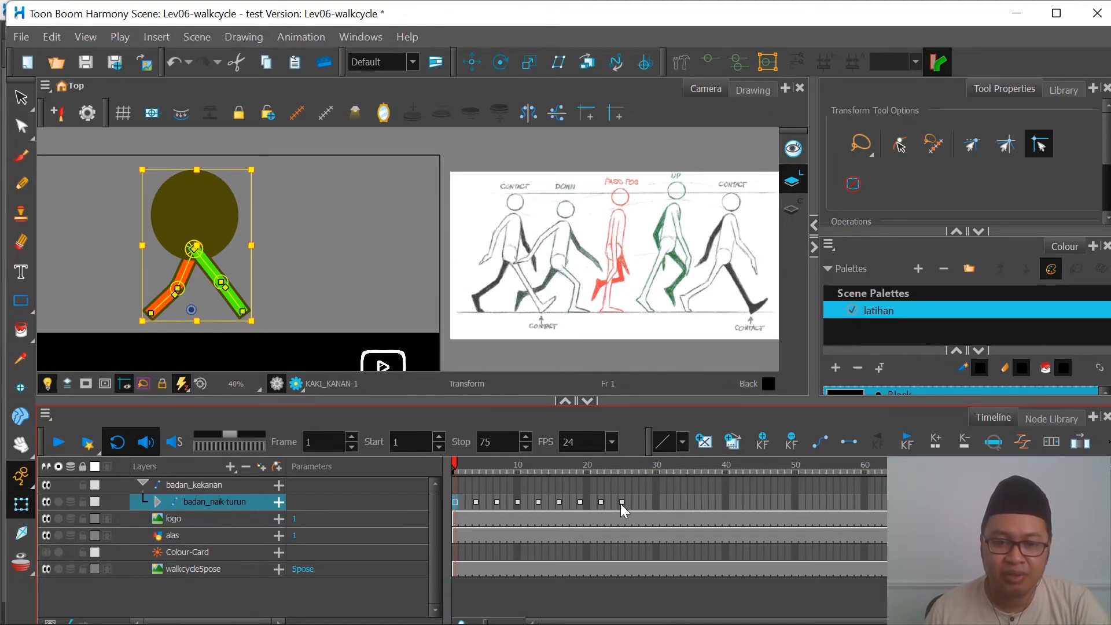
left_click(622, 505, "shift")
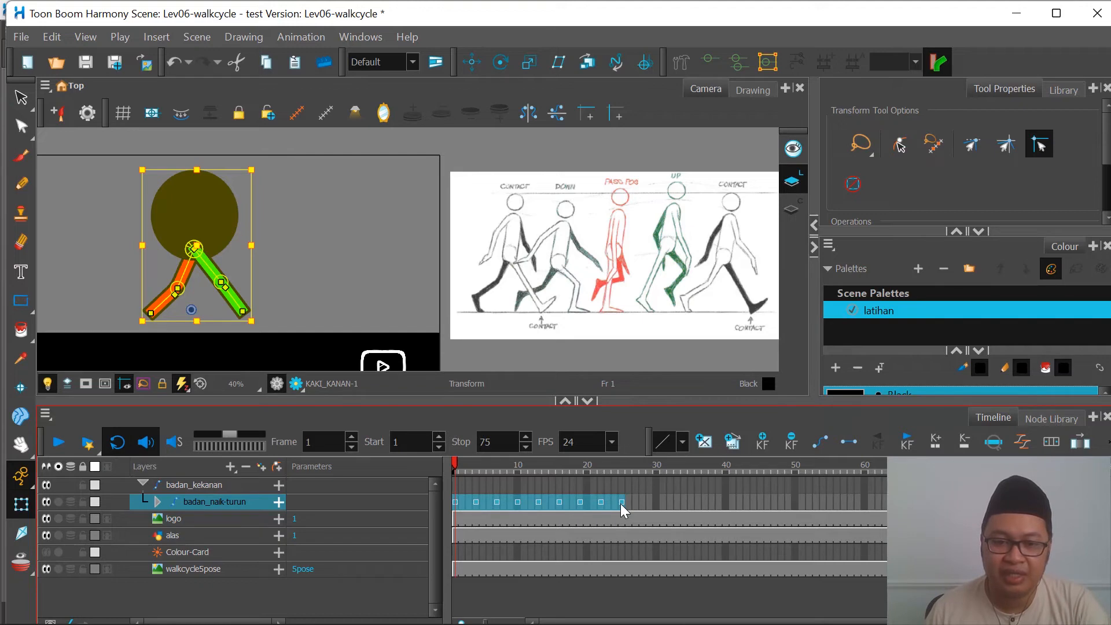
right_click(623, 510)
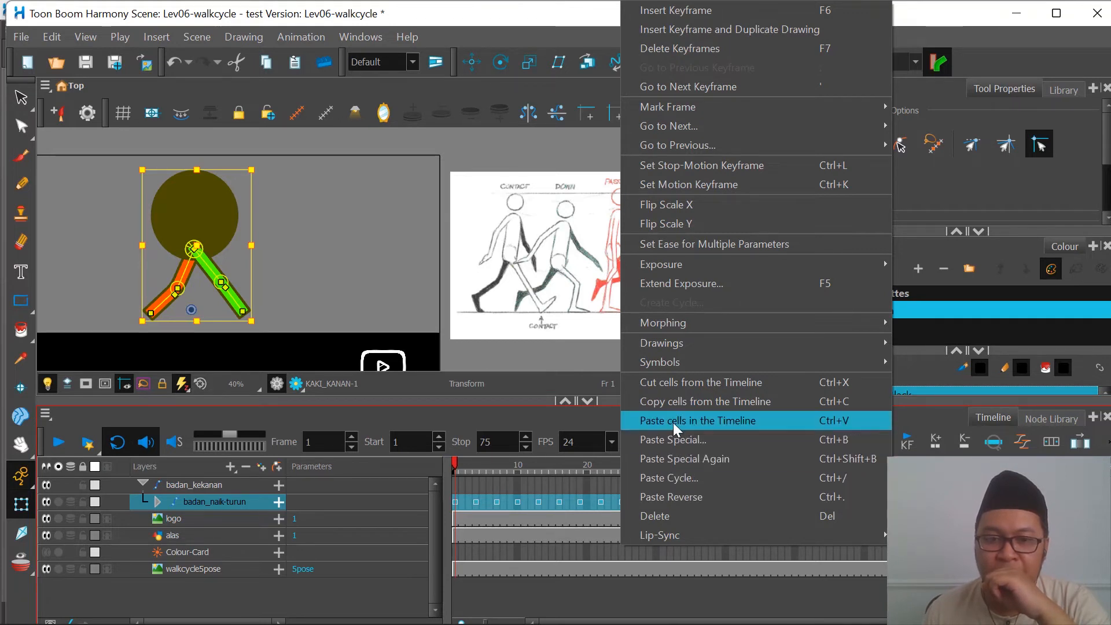
left_click(533, 483)
Step: Copy the collapsed badan_naik-turun cells from frames 1 to 25 and paste them at frame 26 as 2 normal forward cycles
left_click(456, 502)
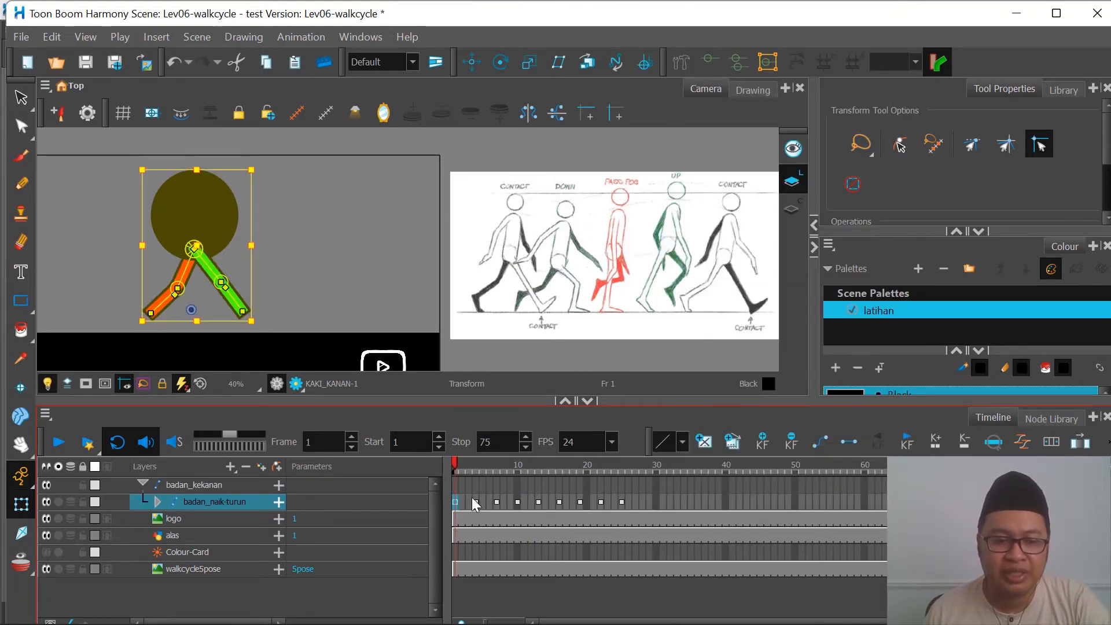
left_click(622, 502, "shift")
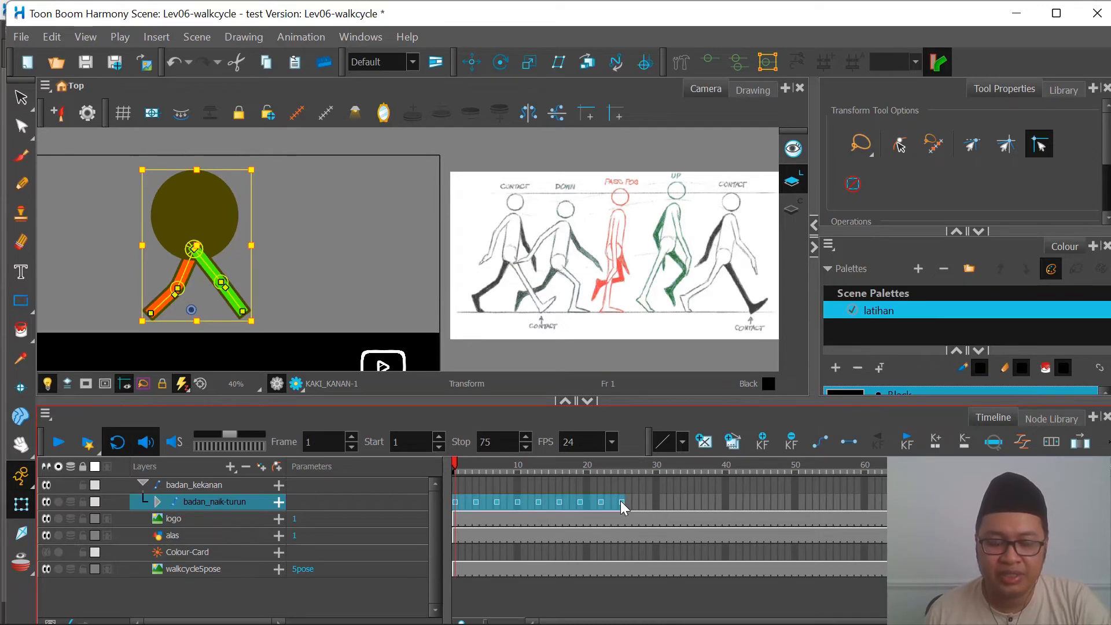
right_click(627, 501)
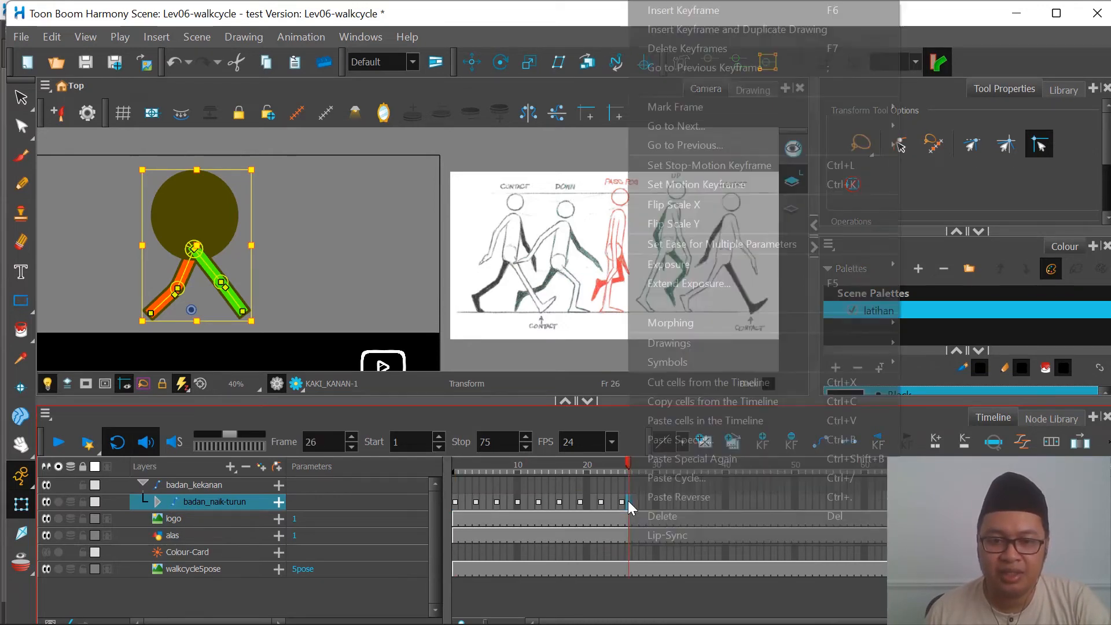
left_click(700, 479)
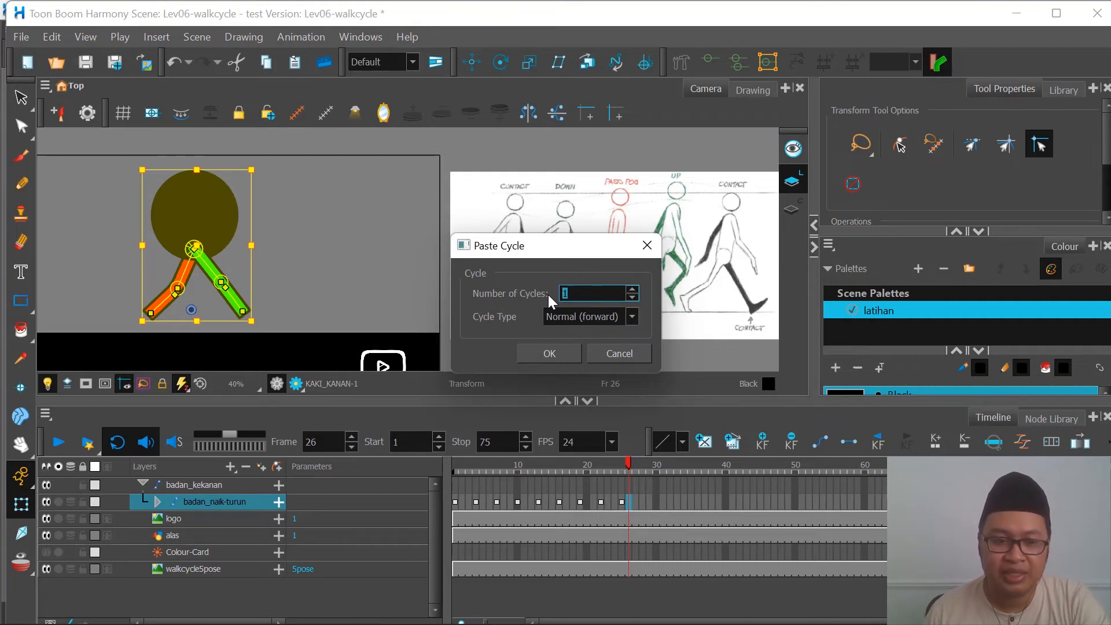
type("2")
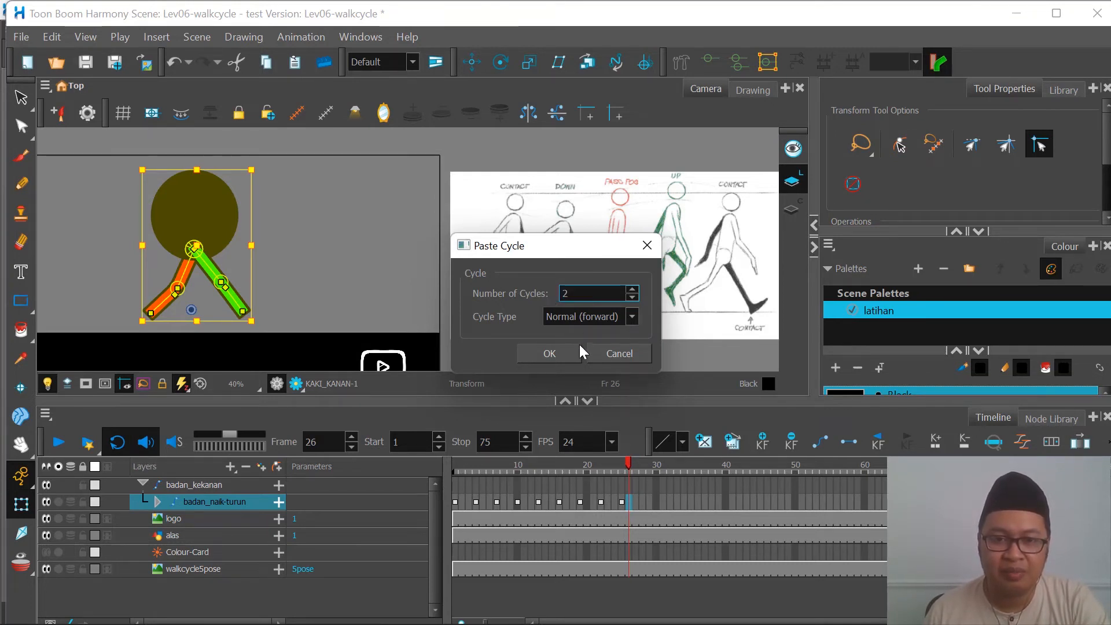
left_click(558, 354)
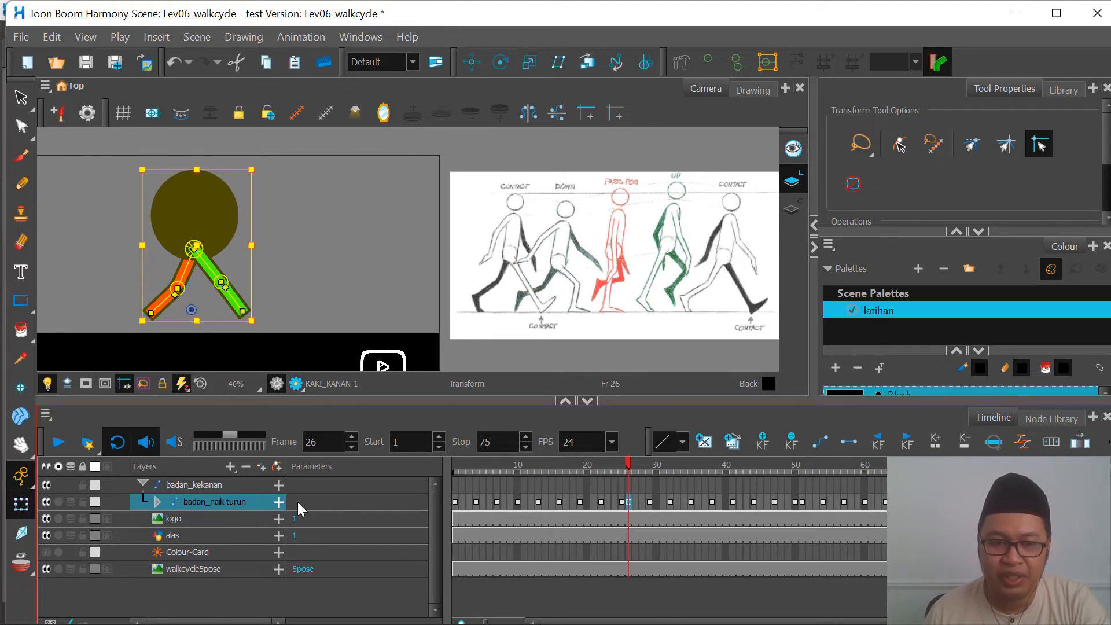
Step: Expand badan_naik-turun to inspect the pasted leg and body cells, and play the animation from frame 1
left_click(158, 501)
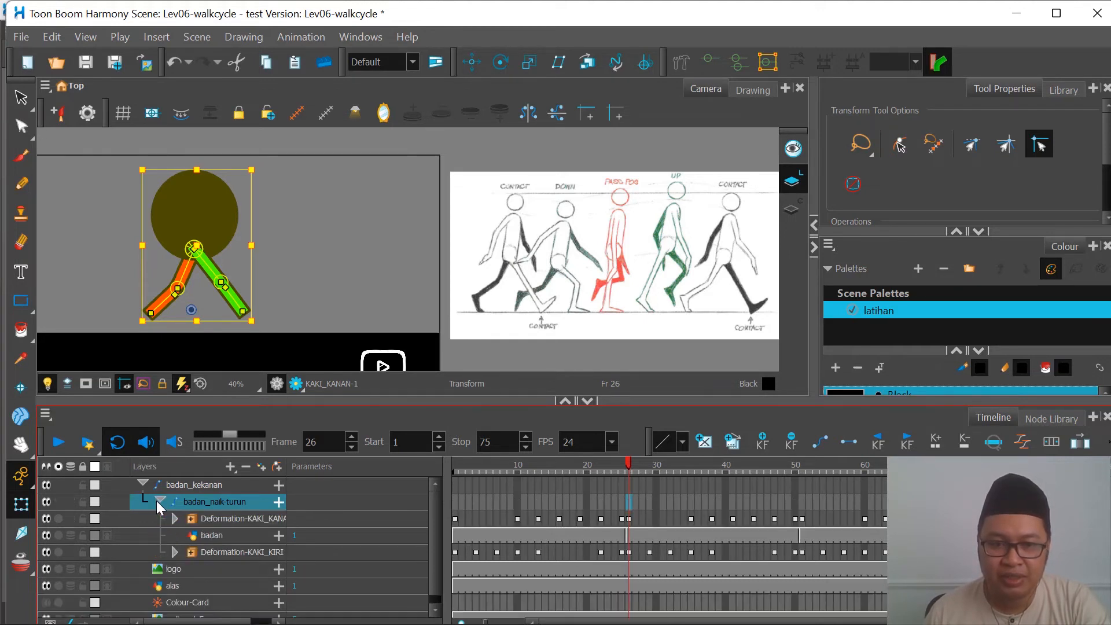
left_click(678, 519)
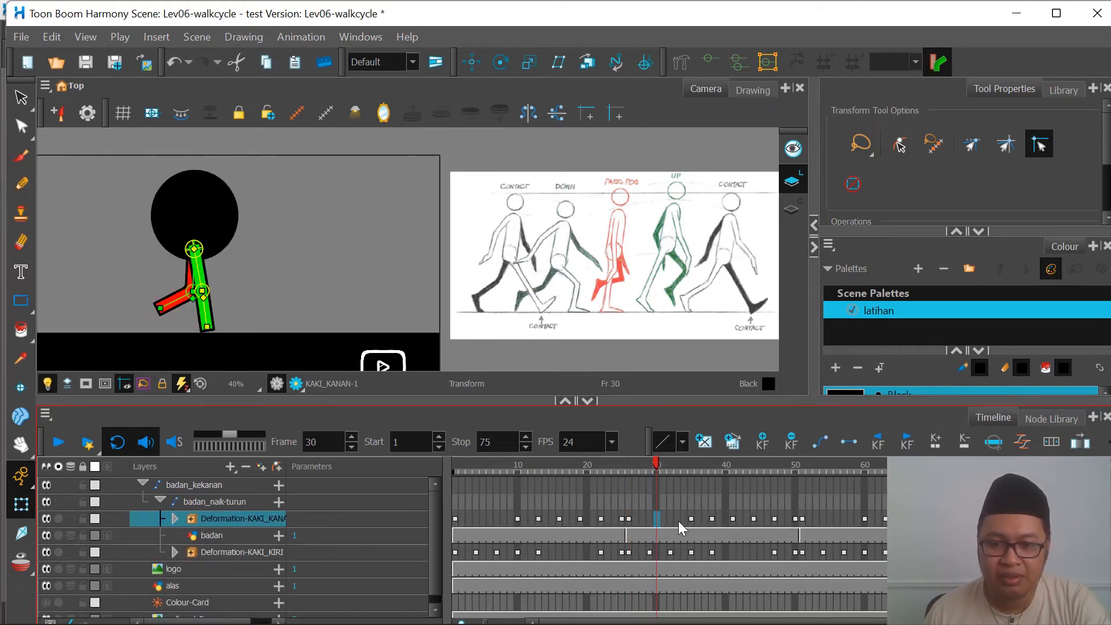
left_click(628, 535)
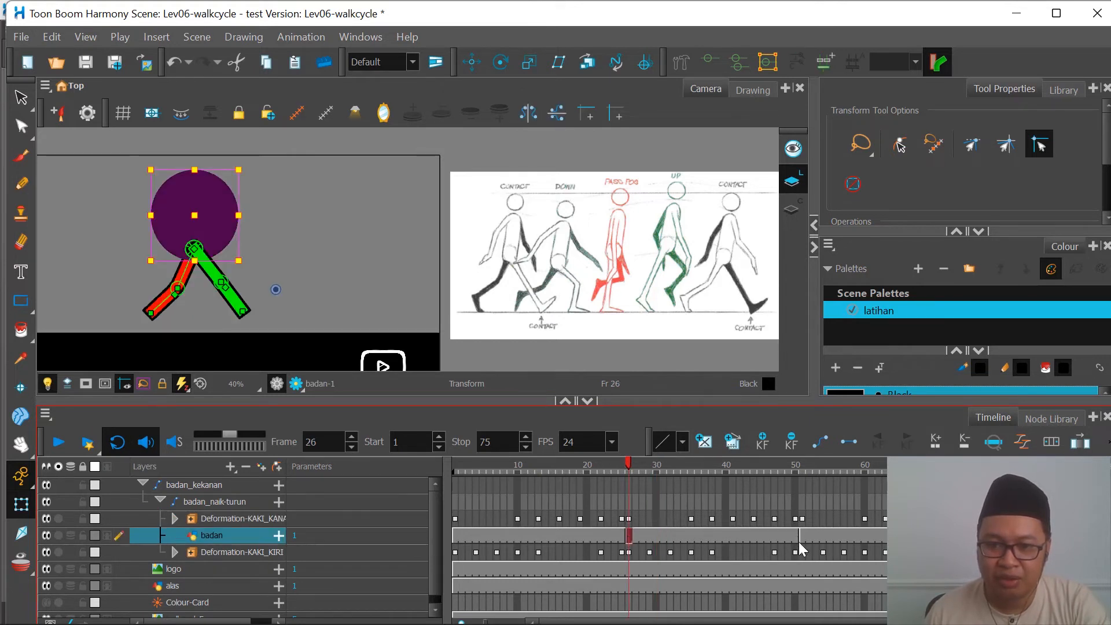
left_click(782, 536)
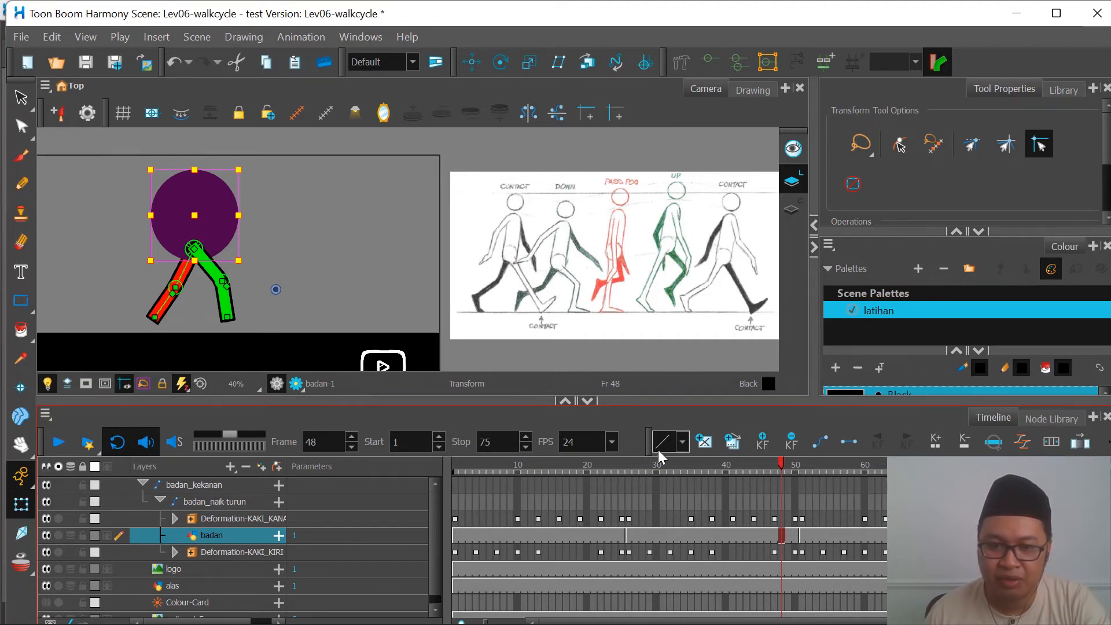
left_click_drag(660, 469, 453, 473)
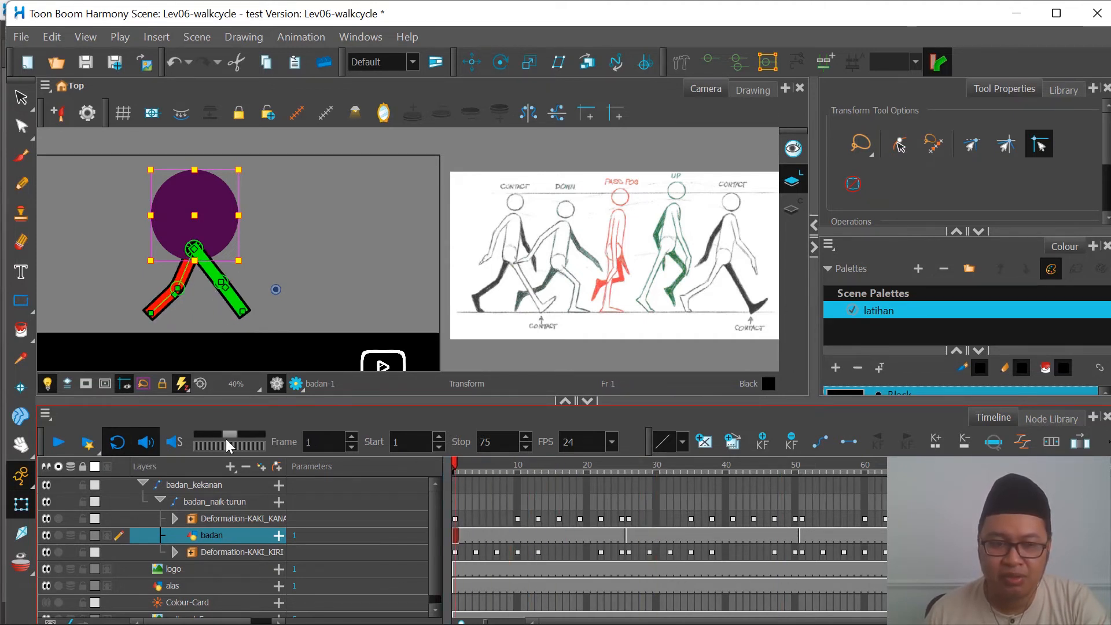
left_click(63, 444)
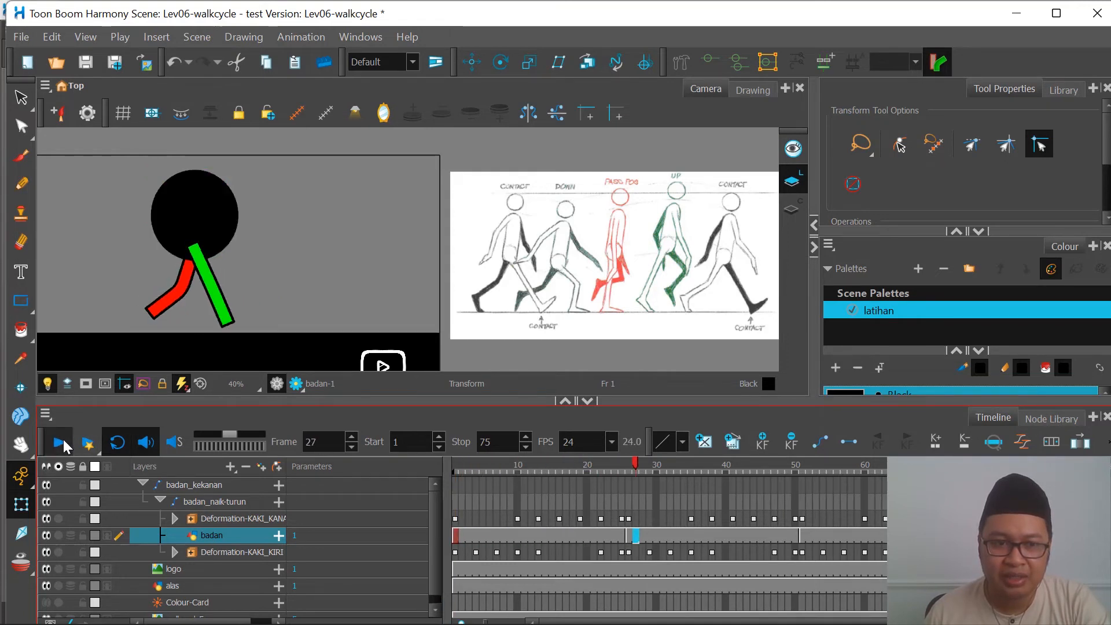
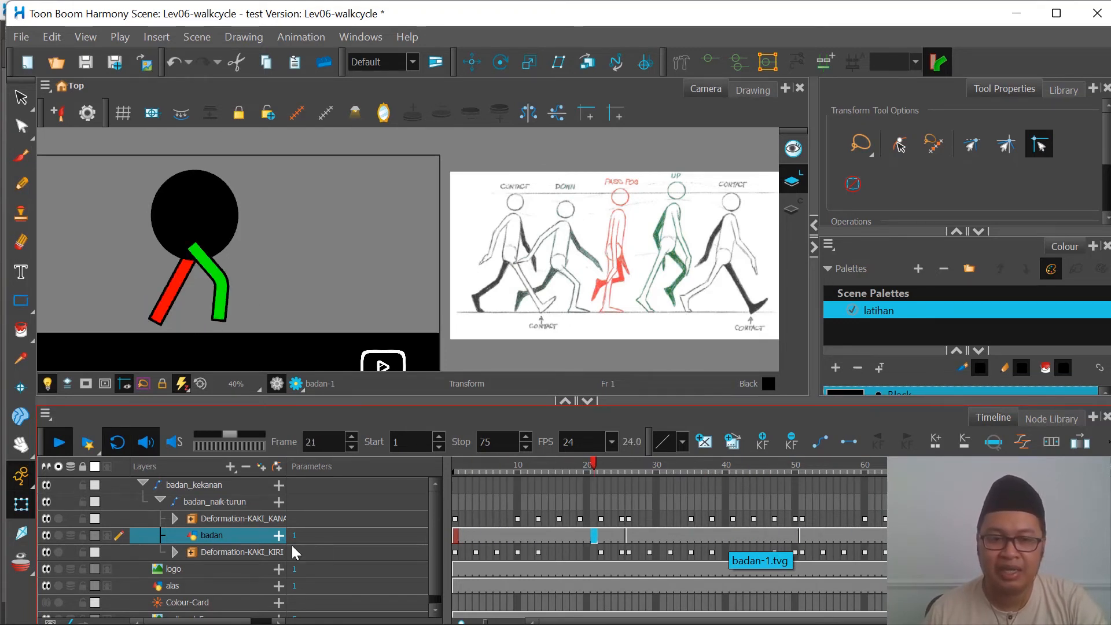
Step: Stop the playback, return to frame 1 and lower the badan_naik-turun peg with Translate until the feet meet the ground
left_click(59, 447)
left_click(451, 467)
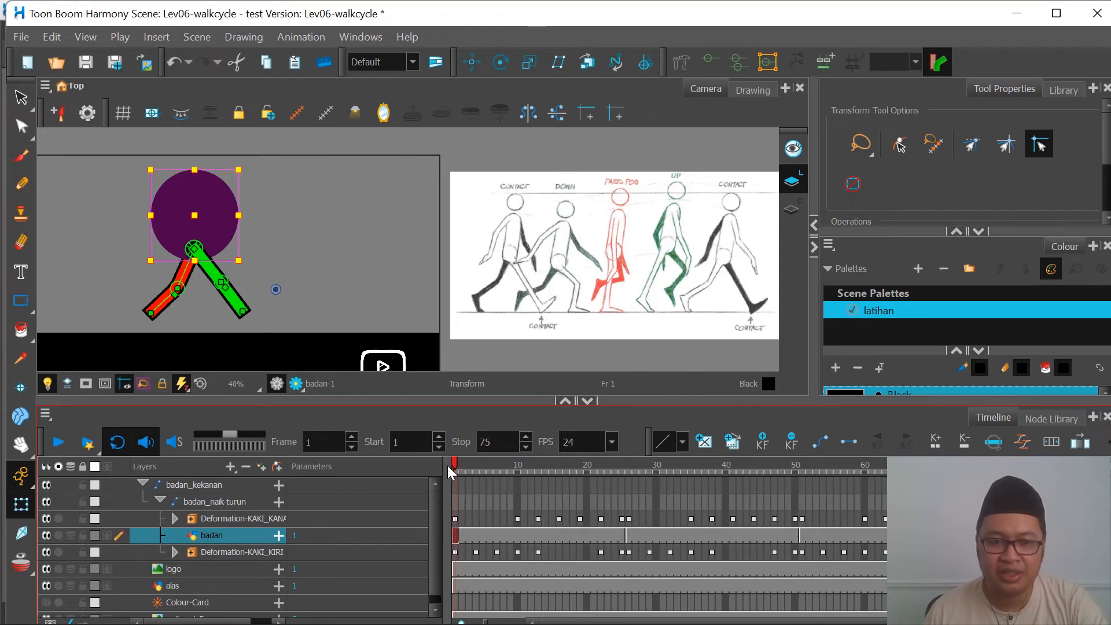
scroll(503, 294, "down", 2)
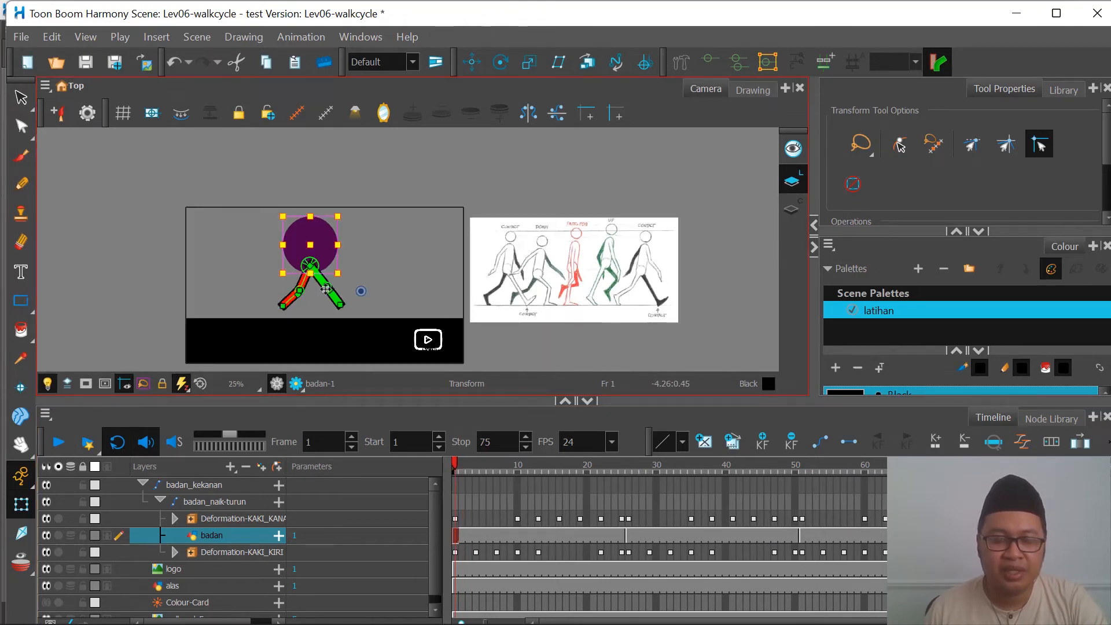
scroll(335, 285, "up", 2)
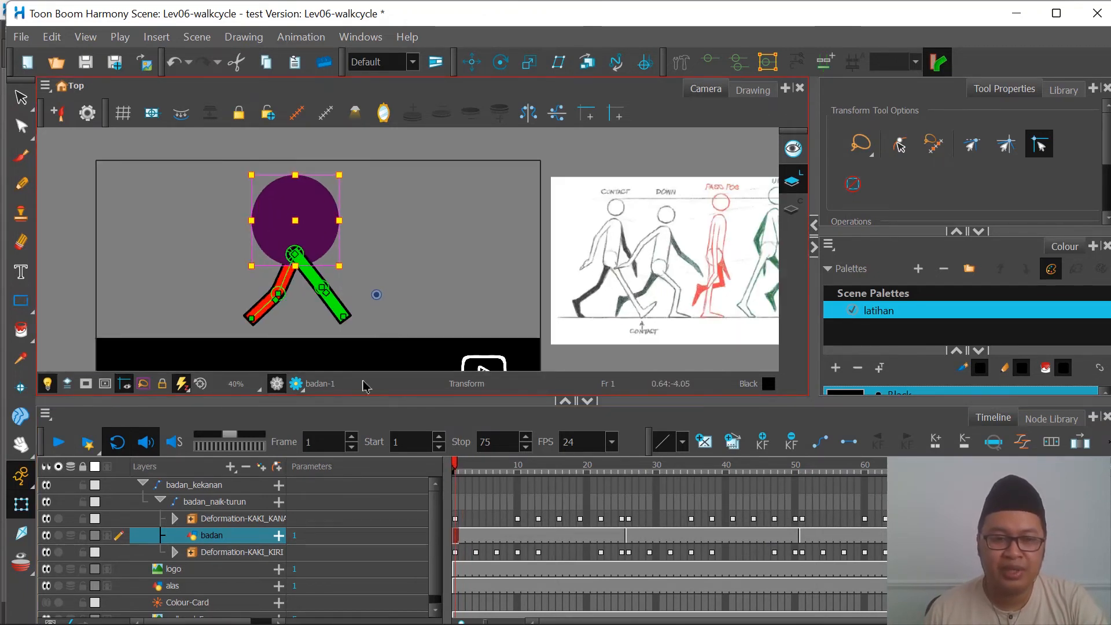
left_click(229, 505)
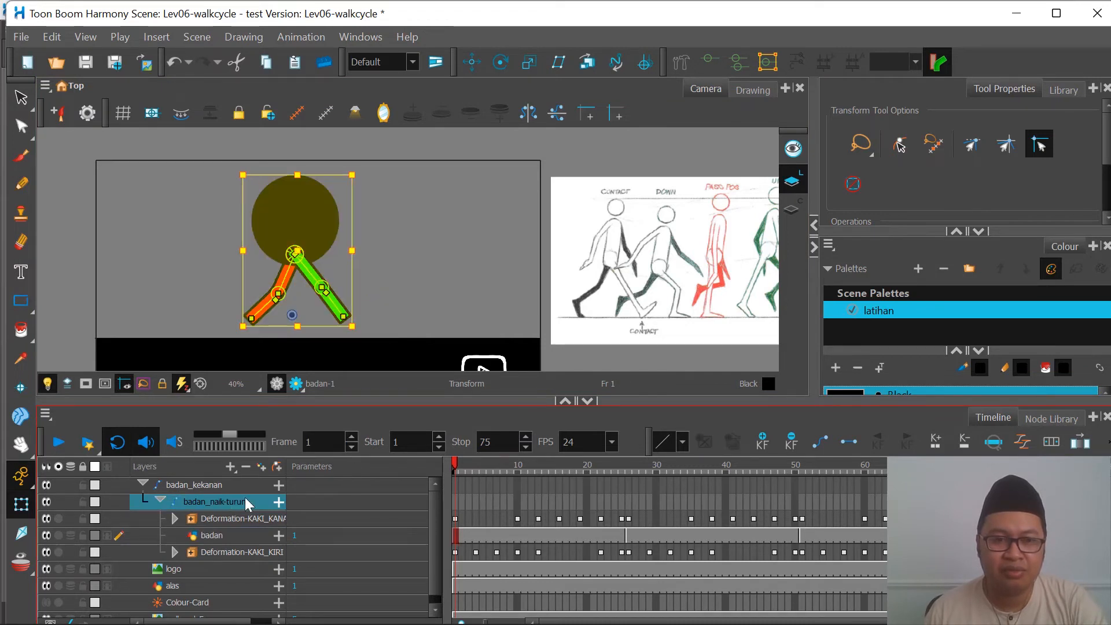
scroll(678, 279, "down", 2)
scroll(678, 280, "up", 1)
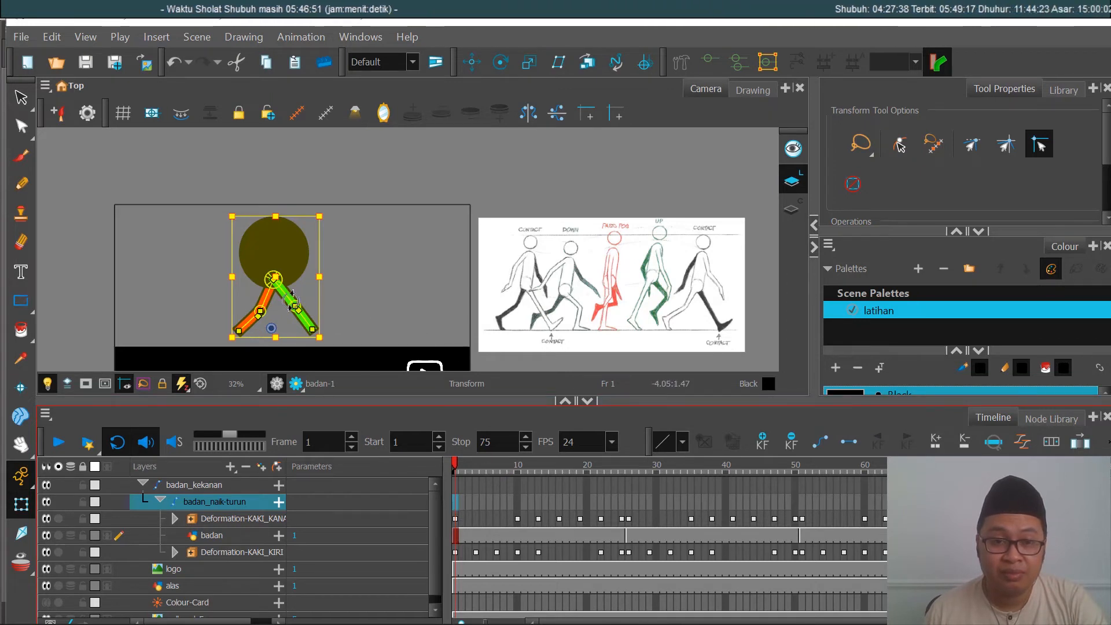
scroll(293, 298, "up", 1)
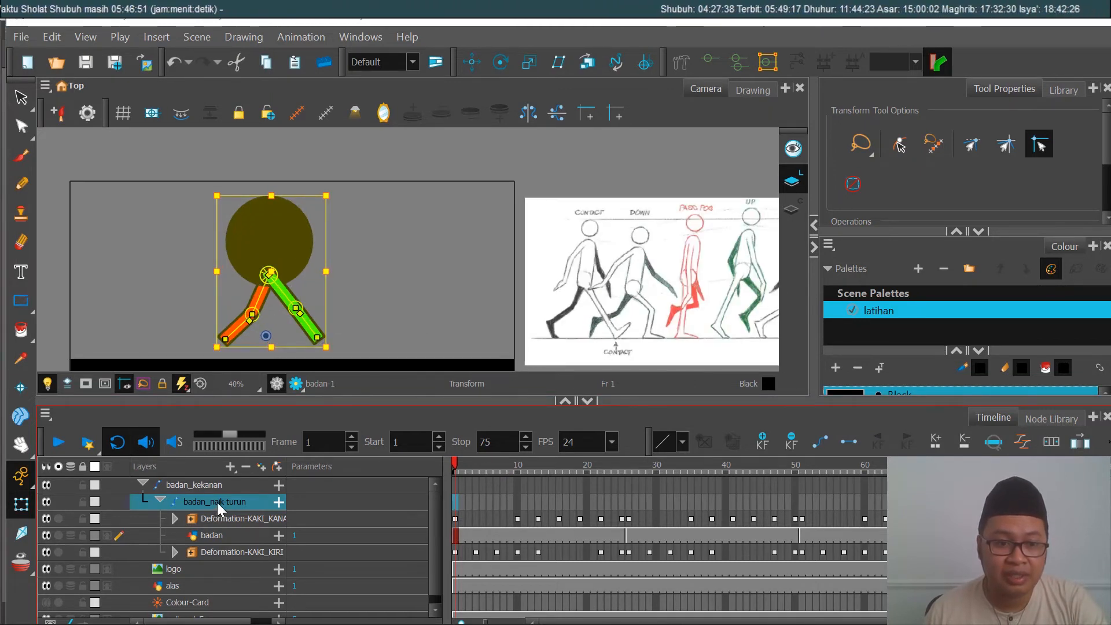
left_click(472, 62)
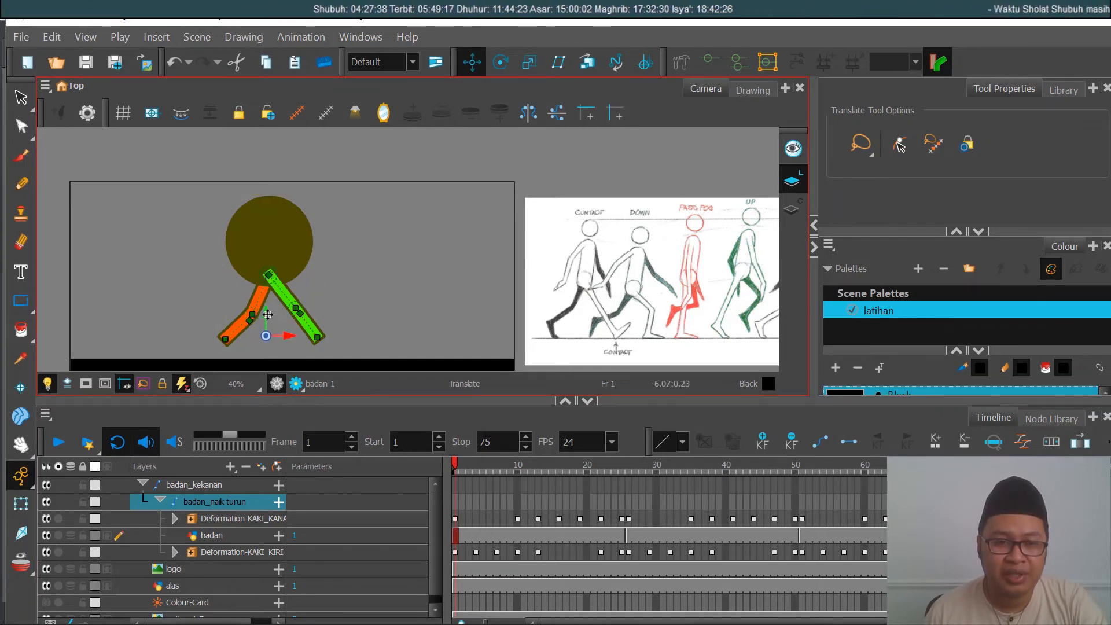
left_click_drag(268, 317, 270, 331)
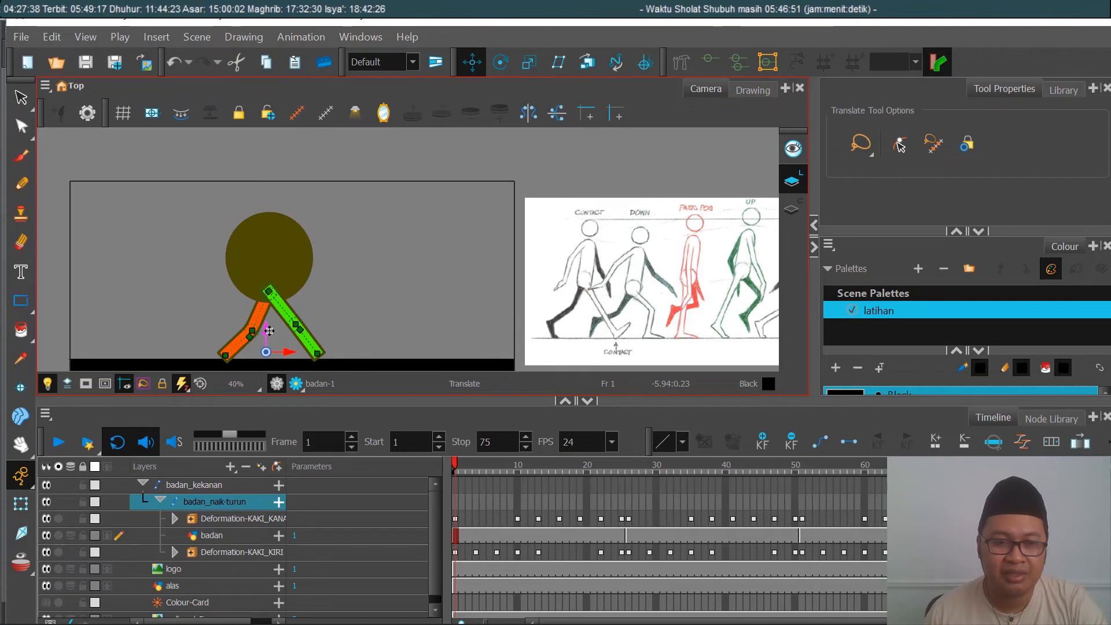
left_click_drag(269, 331, 274, 327)
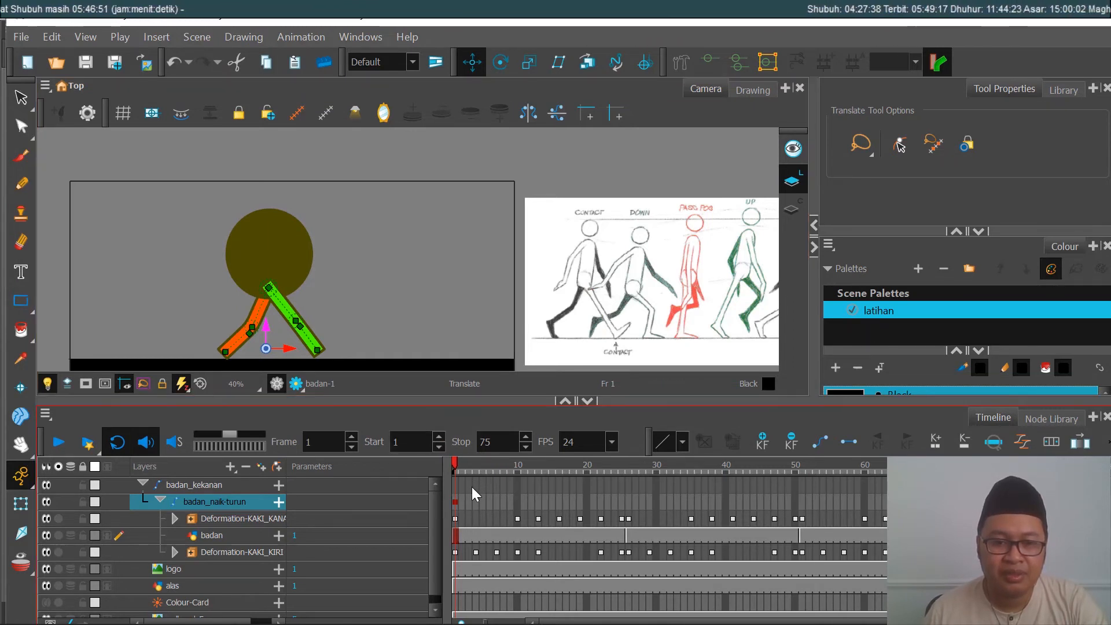
Step: At frame 4, raise the badan_naik-turun peg vertically until the green leg's foot rests on the ground line
left_click(478, 502)
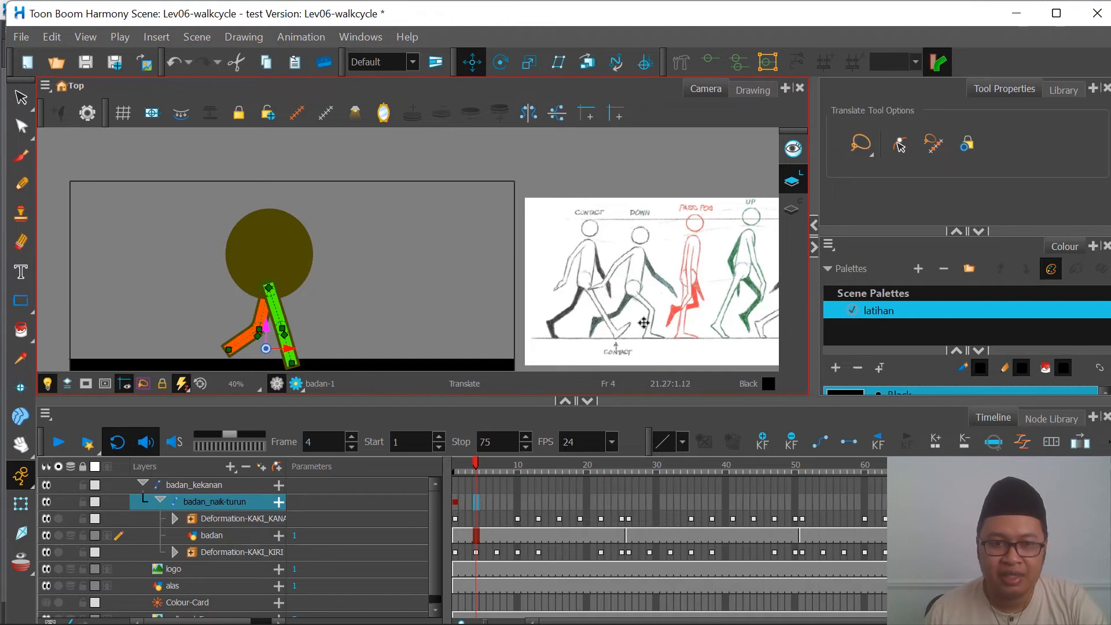
left_click(24, 506)
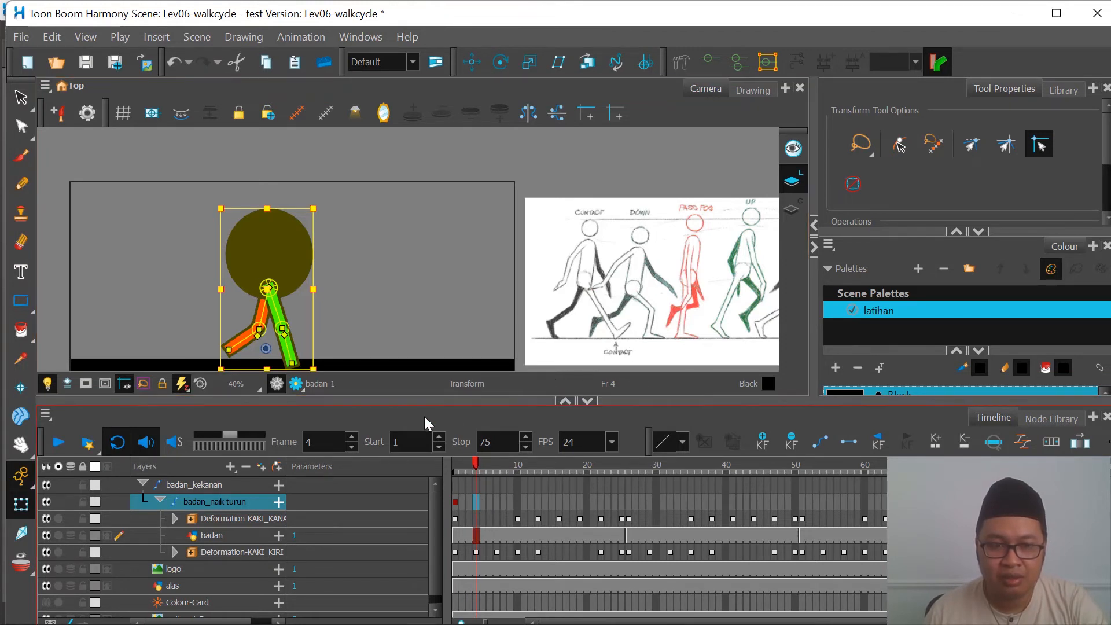
mouse_move(474, 469)
left_mouse_down()
mouse_move(450, 467)
mouse_move(493, 468)
mouse_move(431, 467)
mouse_move(516, 474)
mouse_move(451, 477)
mouse_move(480, 478)
left_mouse_up()
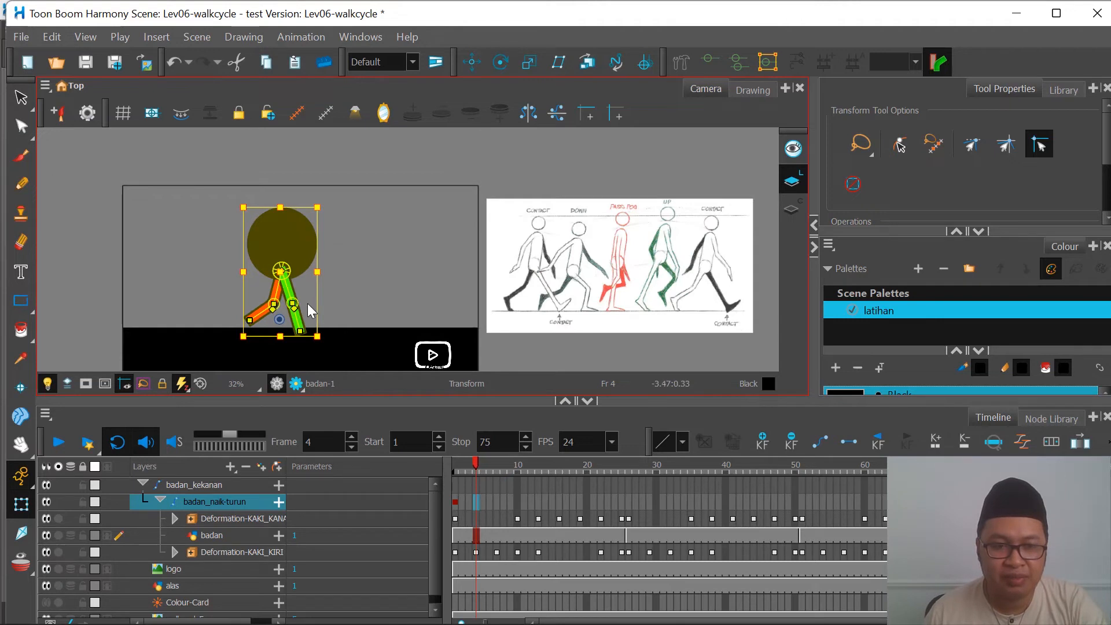
scroll(308, 304, "up", 1)
scroll(403, 279, "down", 1)
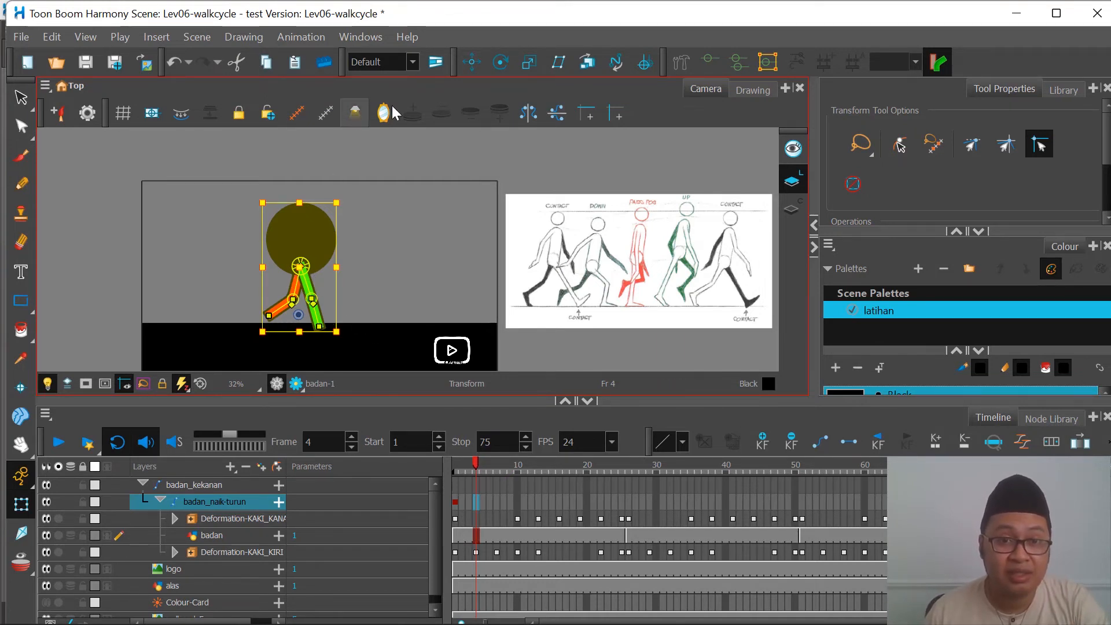
left_click(472, 62)
scroll(322, 290, "up", 1)
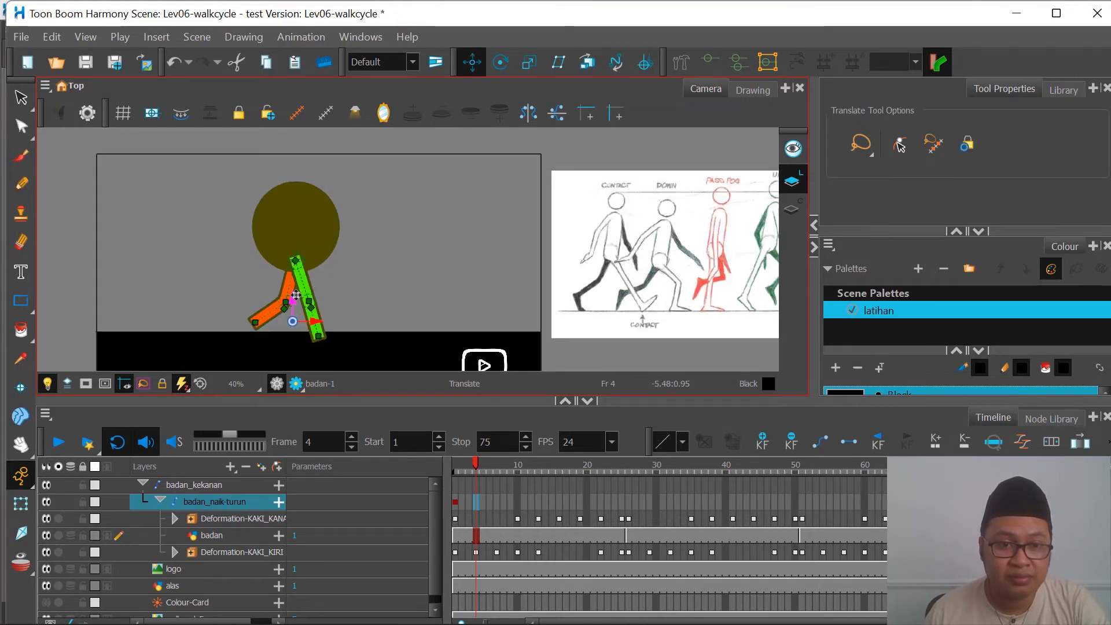
left_click_drag(294, 297, 292, 287)
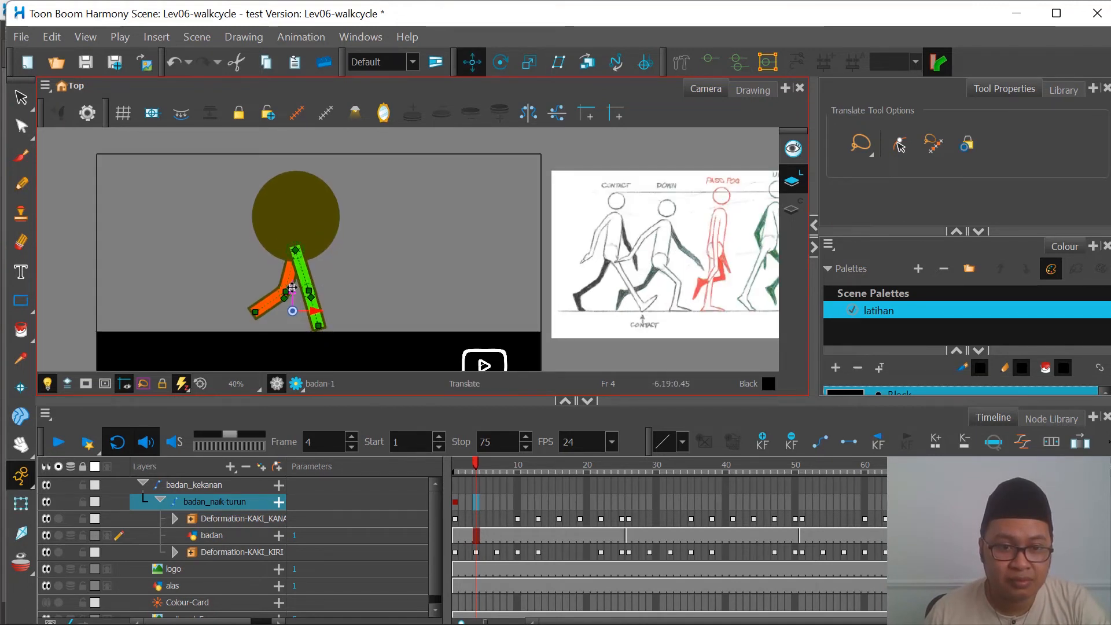
Step: Lower the badan_naik-turun peg at frames 10 and 13 to bring the feet down to the ground line
left_click(498, 502)
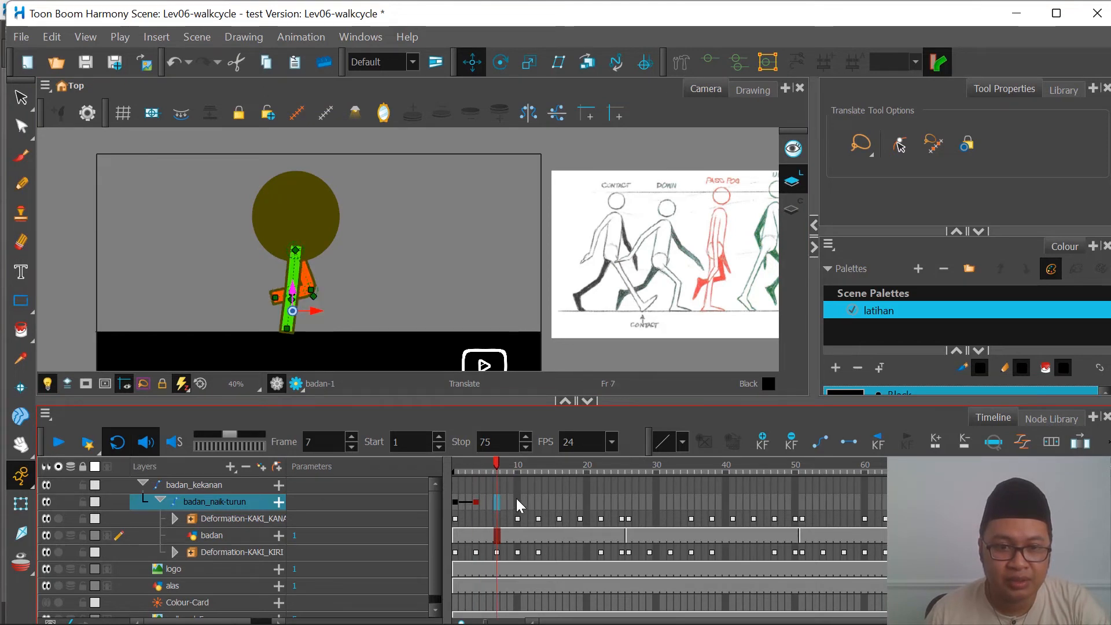
left_click(517, 502)
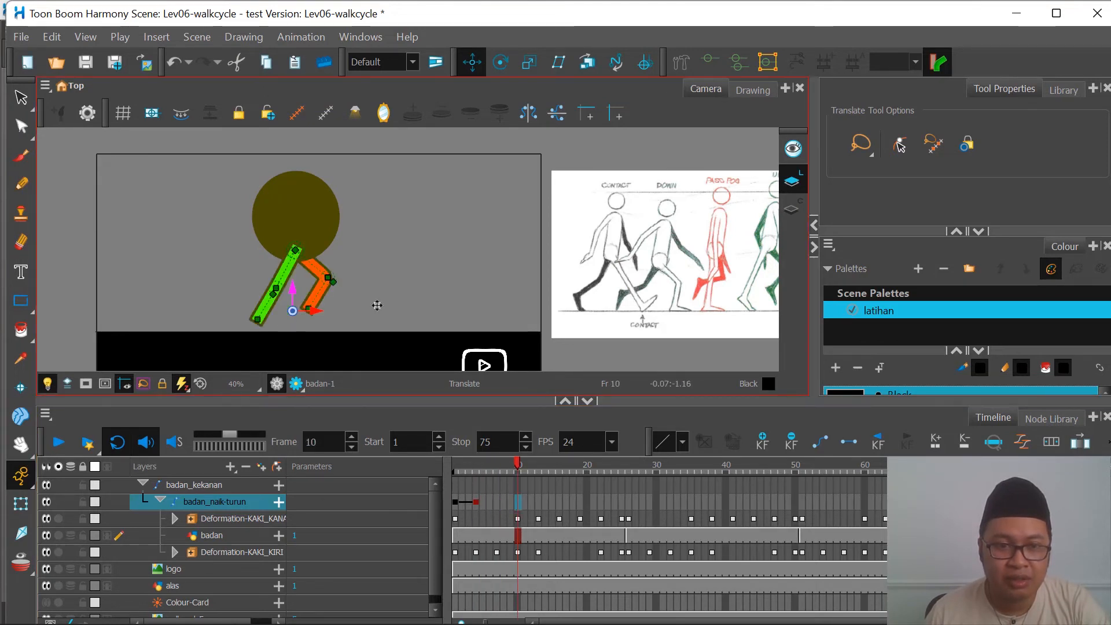
left_click_drag(305, 290, 333, 335)
left_click(537, 469)
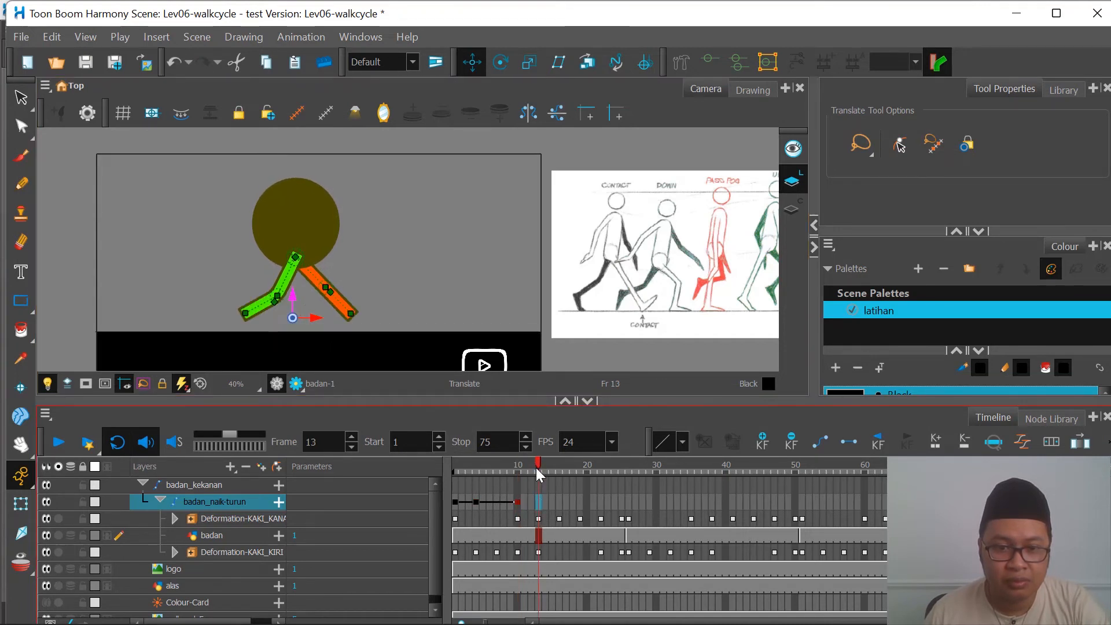
left_click_drag(296, 299, 296, 309)
Step: Raise the badan_naik-turun peg at frames 16 and 19 so the orange supporting leg stands on the ground line
left_click(558, 467)
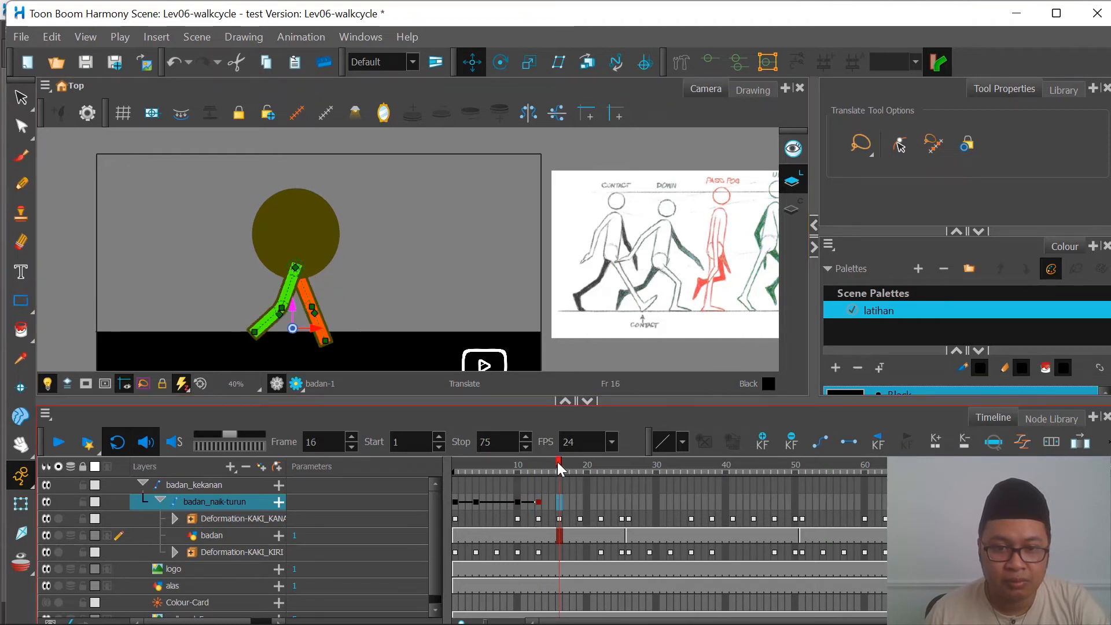
left_click_drag(293, 310, 294, 296)
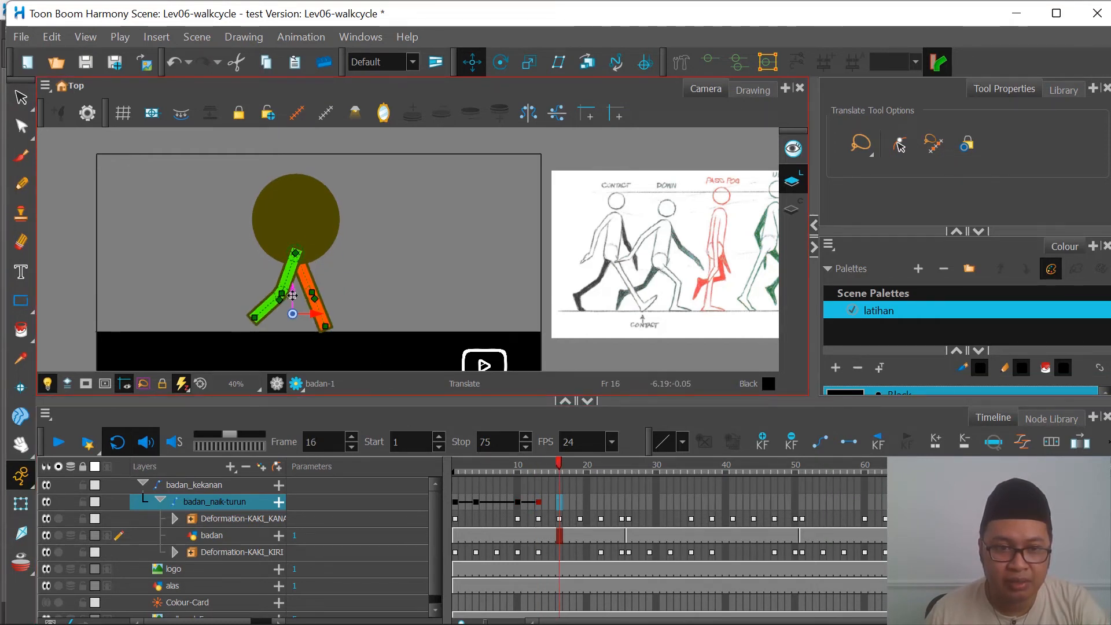
left_click(580, 468)
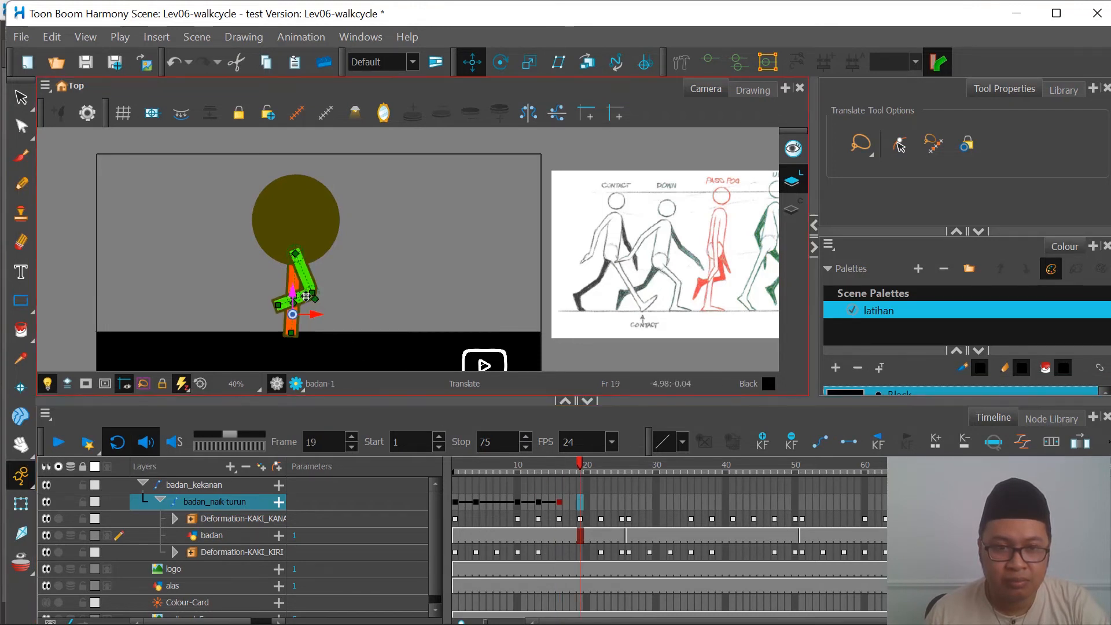
left_click_drag(294, 296, 294, 293)
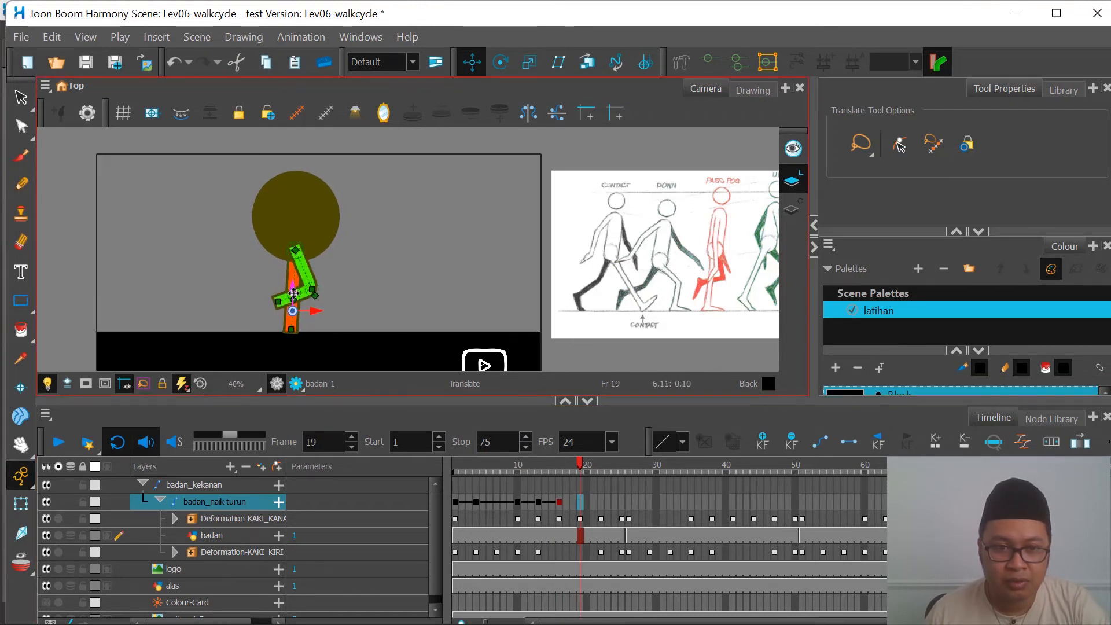
Step: Lower the badan_naik-turun peg at frames 22 and 25 to plant the feet on the ground line
left_click(601, 466)
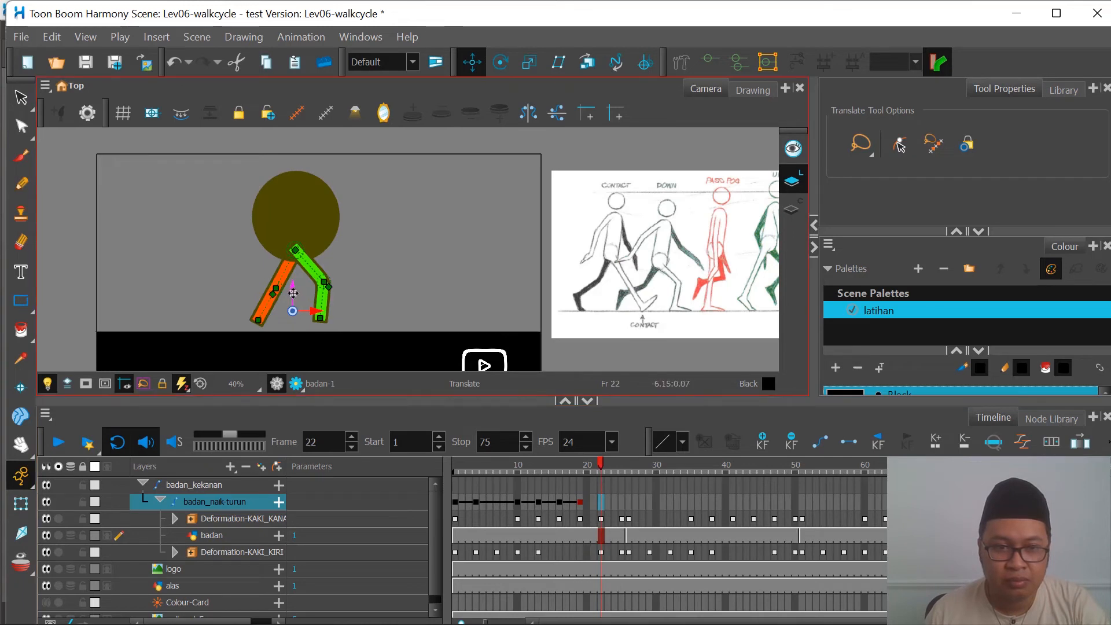
left_click_drag(299, 296, 294, 301)
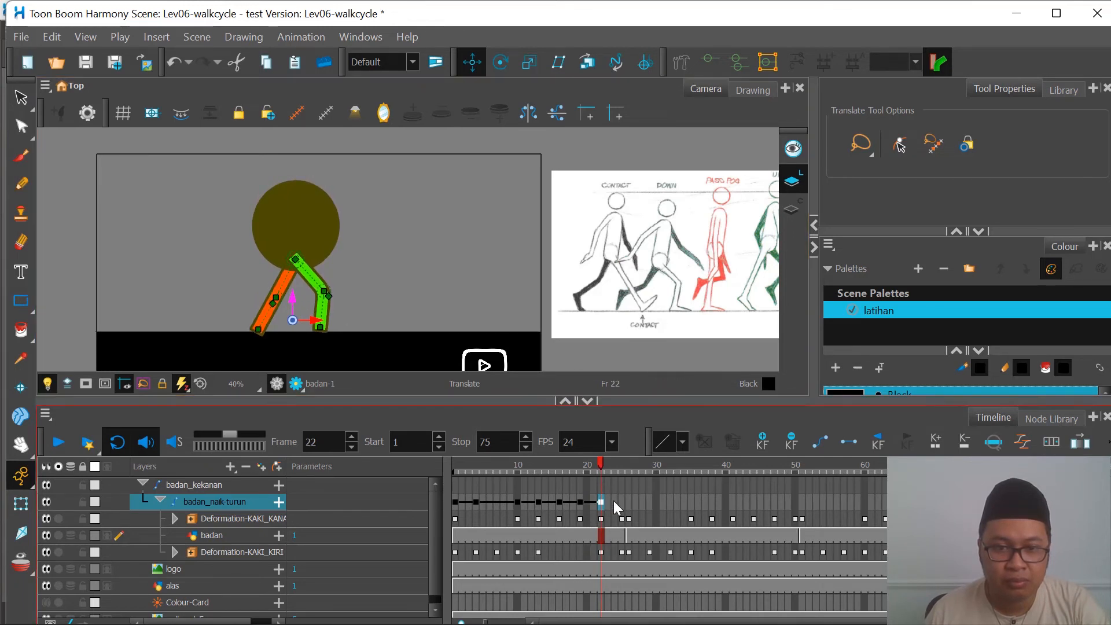
left_click(622, 467)
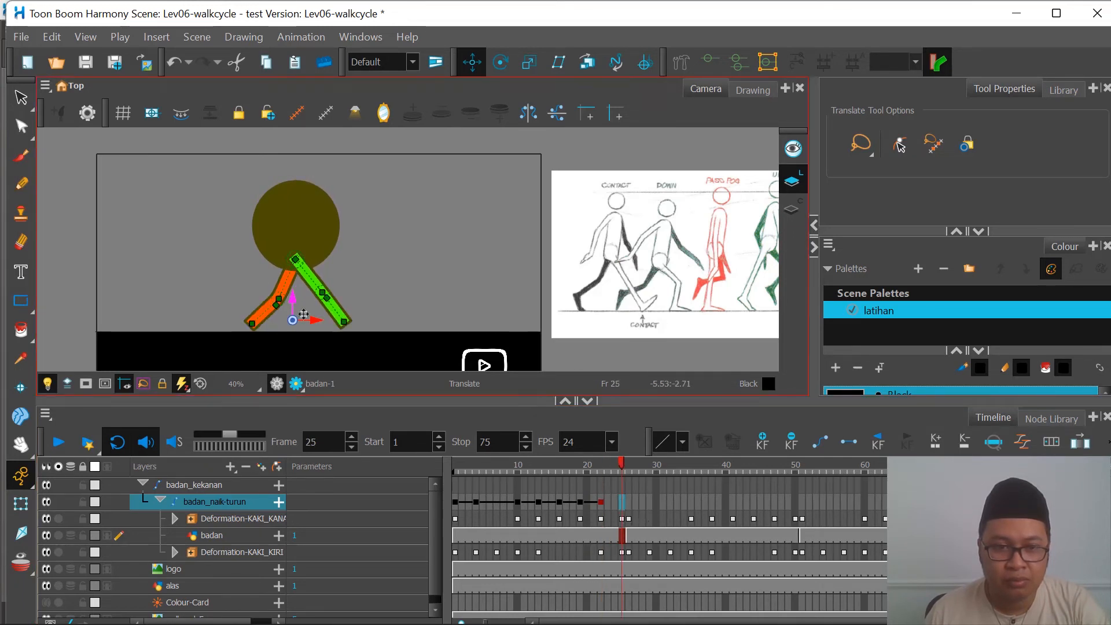
left_click_drag(295, 299, 295, 299)
Step: Scrub through the first cycle and raise the badan_naik-turun peg slightly at frame 7 so the green foot meets the ground
left_click_drag(474, 463, 566, 467)
scroll(535, 277, "down", 2)
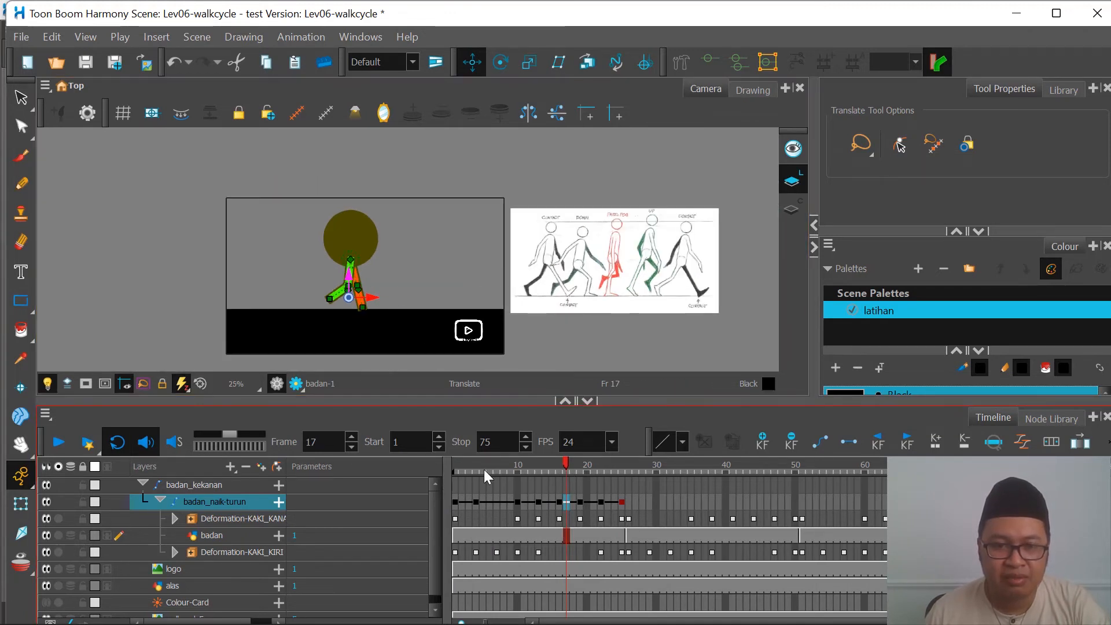
left_click(453, 465)
left_click_drag(453, 466, 497, 466)
scroll(372, 317, "up", 4)
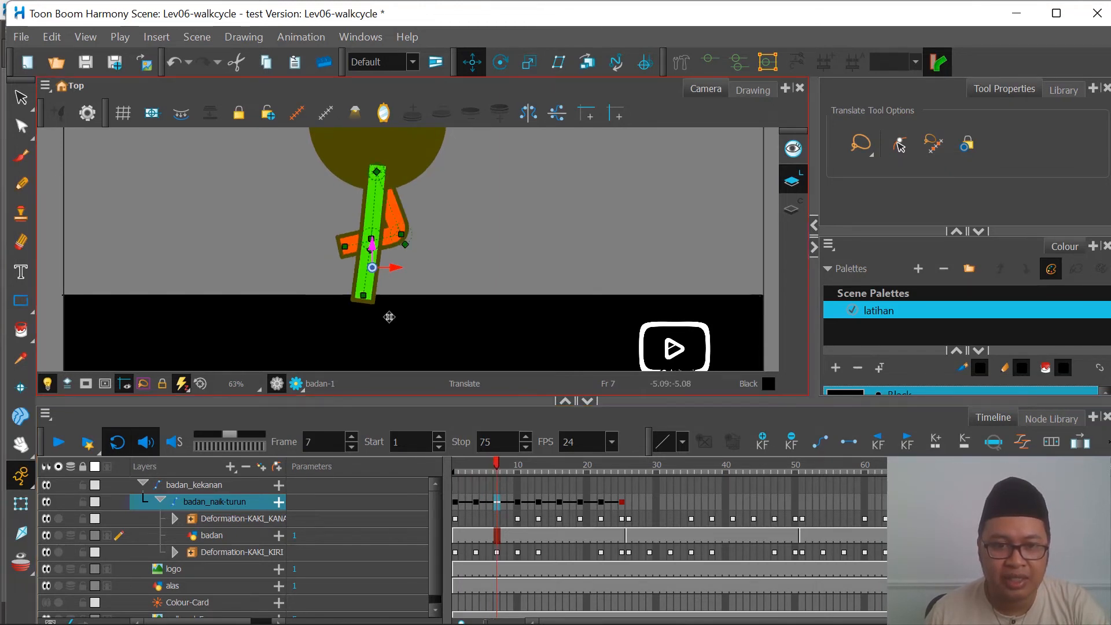
scroll(390, 316, "down", 2)
scroll(381, 279, "up", 2)
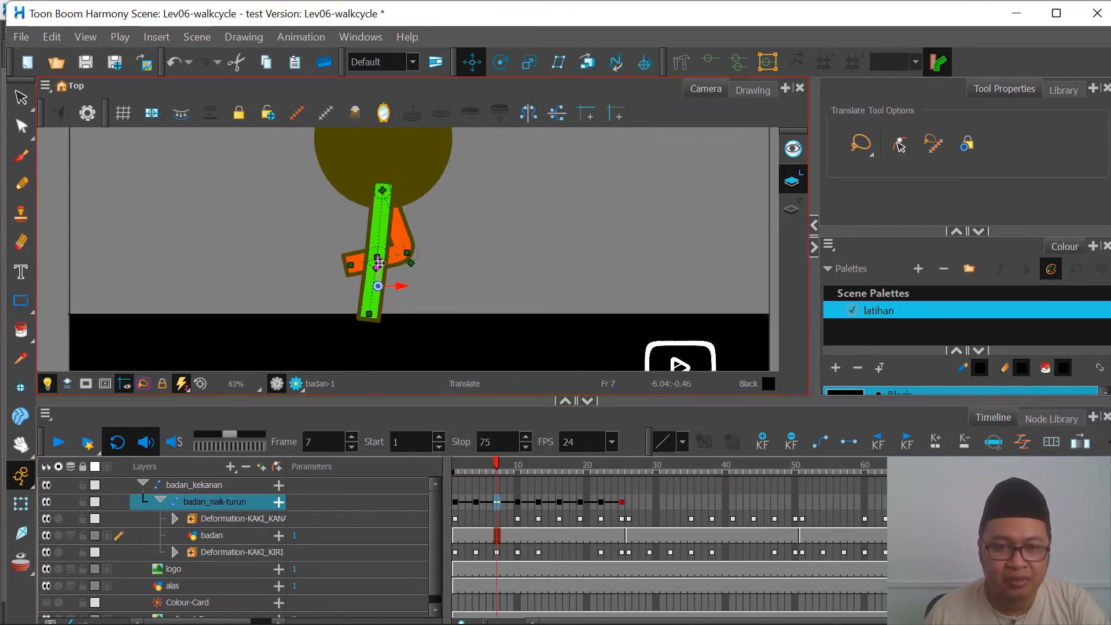
left_click_drag(381, 255, 380, 257)
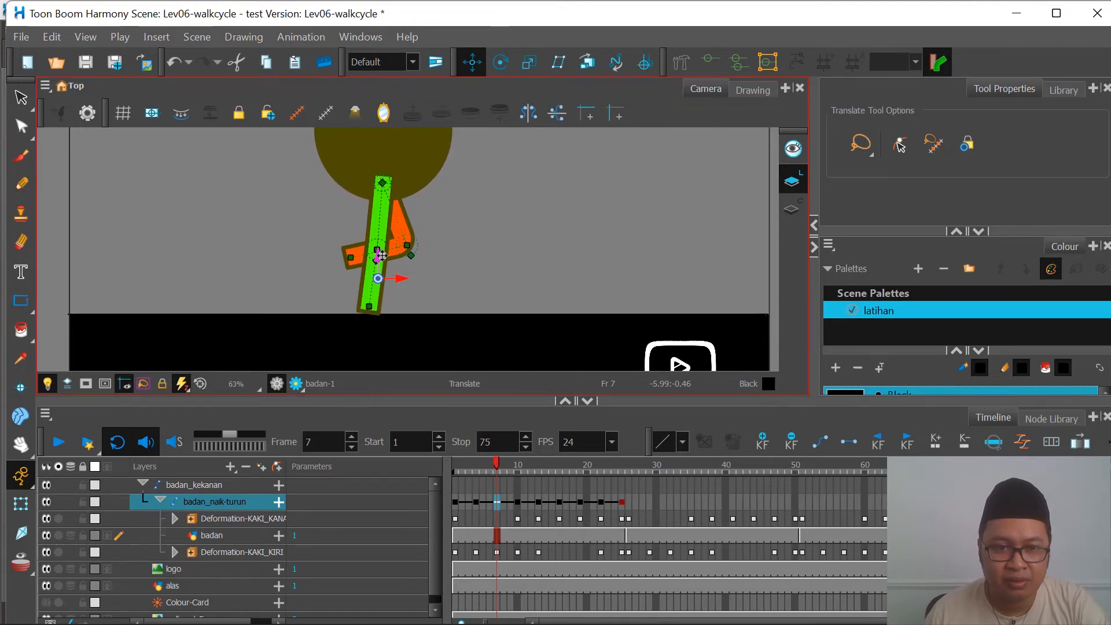
left_click_drag(497, 467, 573, 481)
left_click_drag(484, 488, 459, 493)
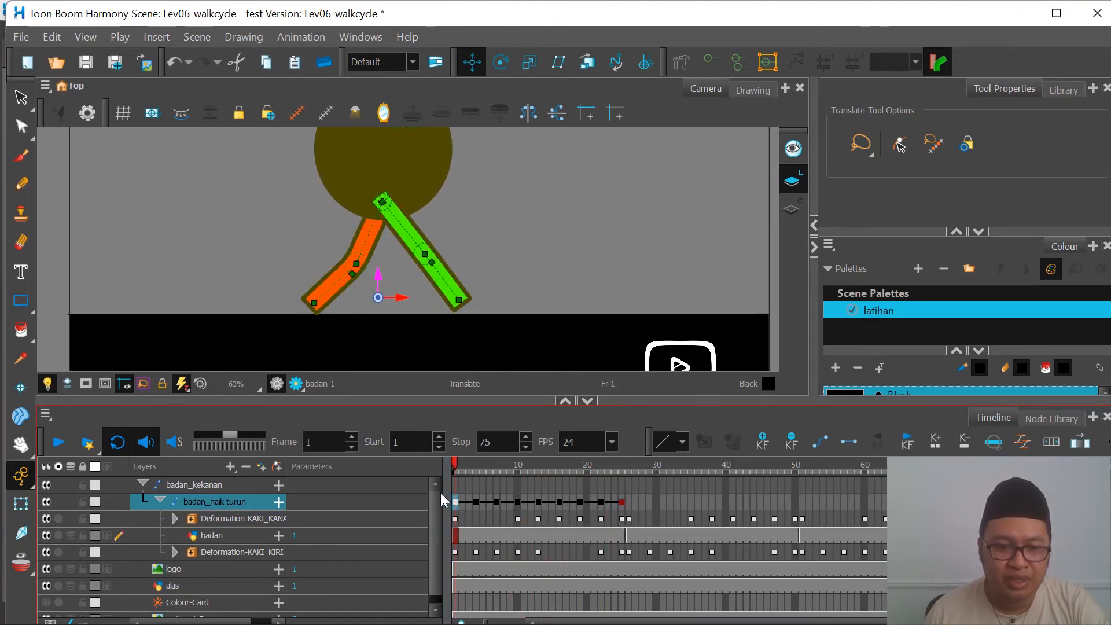
Step: Copy the badan_naik-turun keyframes from frames 1 to 25, paste them at frame 26 as 2 normal forward cycles, and play the animation
left_click(623, 501, "shift")
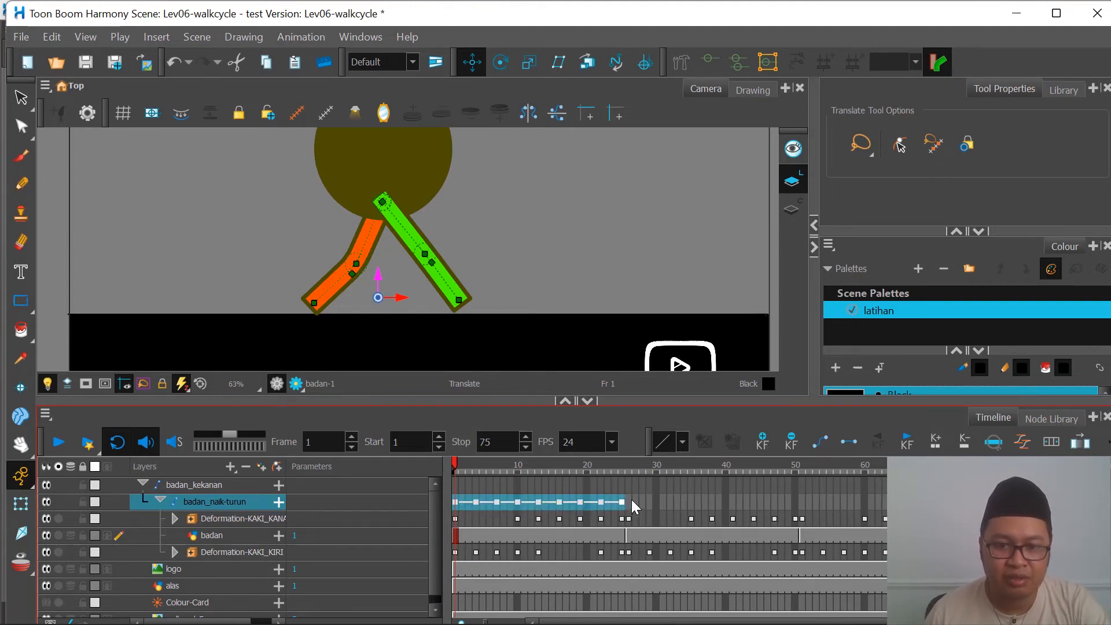
left_click(630, 499)
right_click(630, 498)
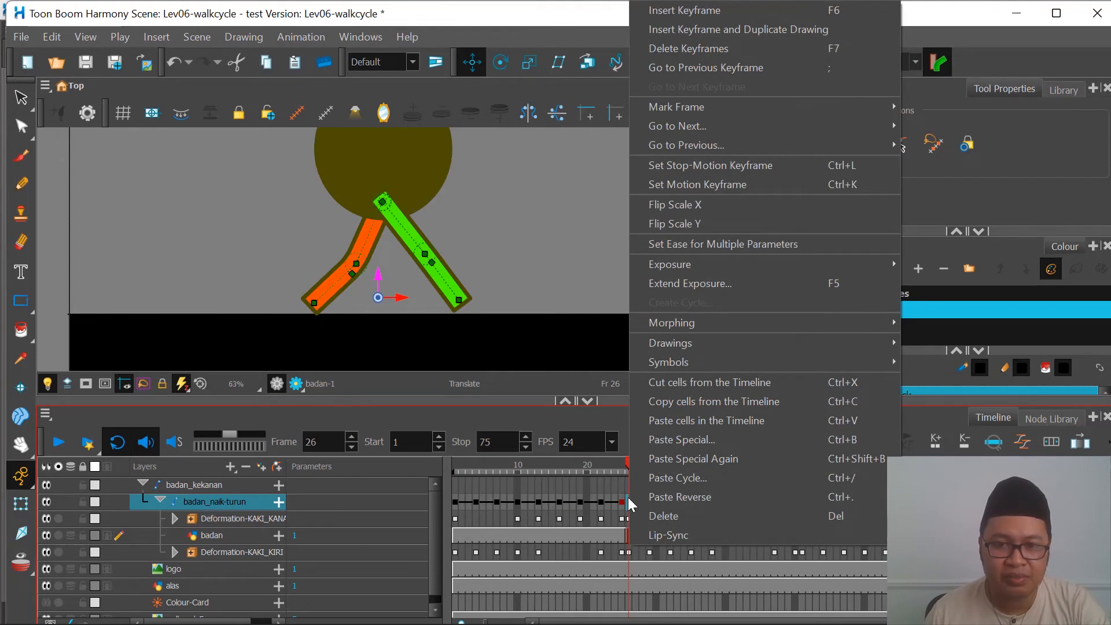
left_click(683, 477)
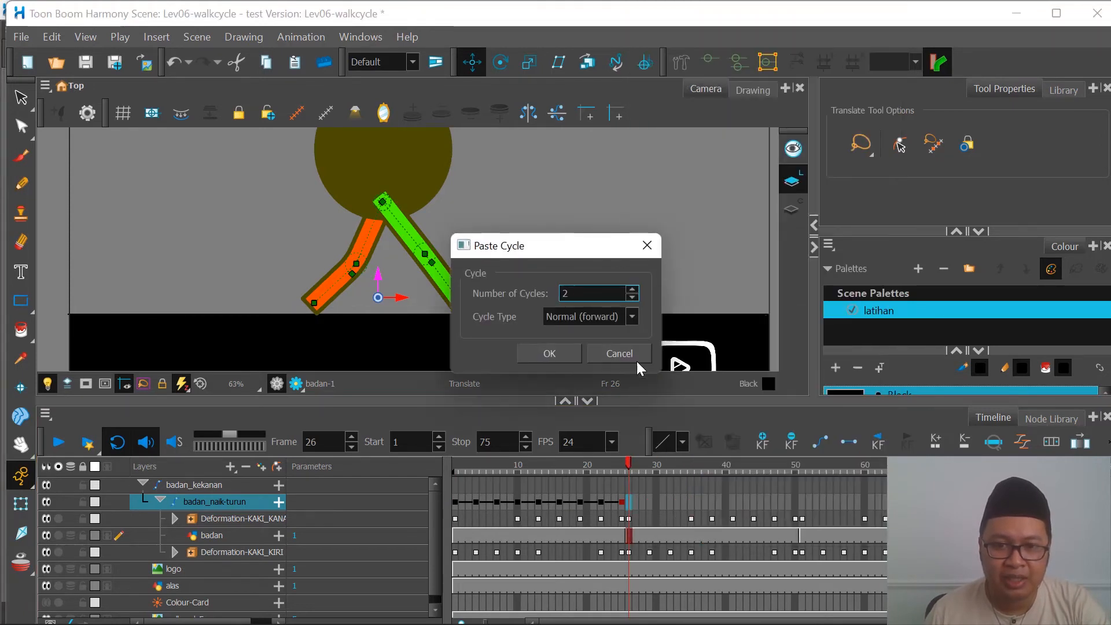
left_click(561, 352)
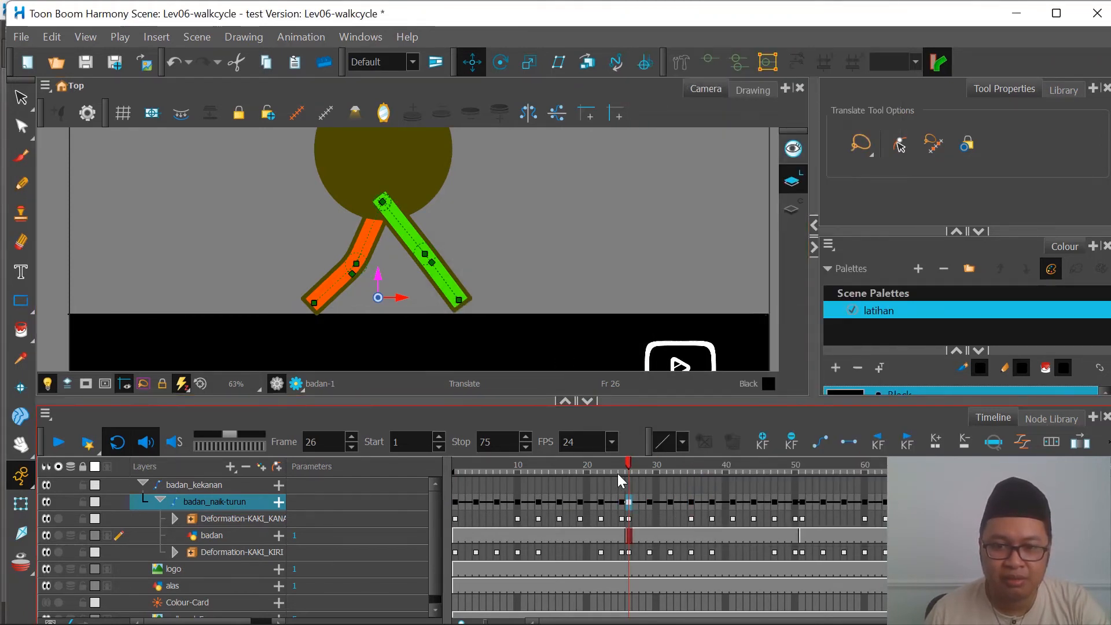
key("Return")
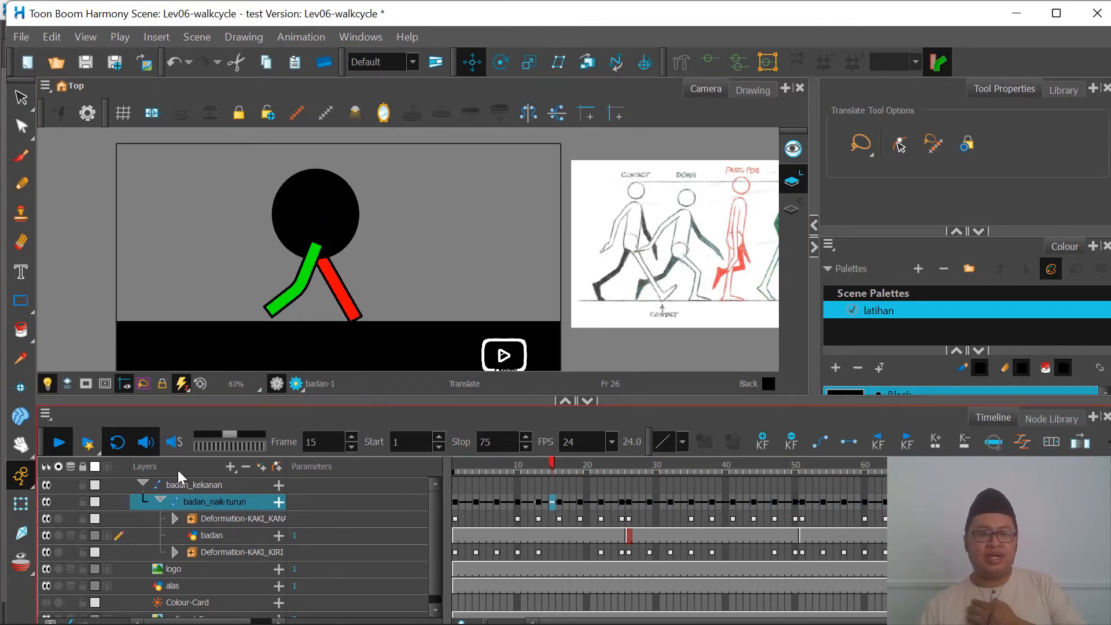
Step: Stop playback and, at frame 1, move the badan_kekanan peg so the character stands just outside the left edge of the camera frame
left_click(62, 442)
left_click_drag(478, 462, 411, 467)
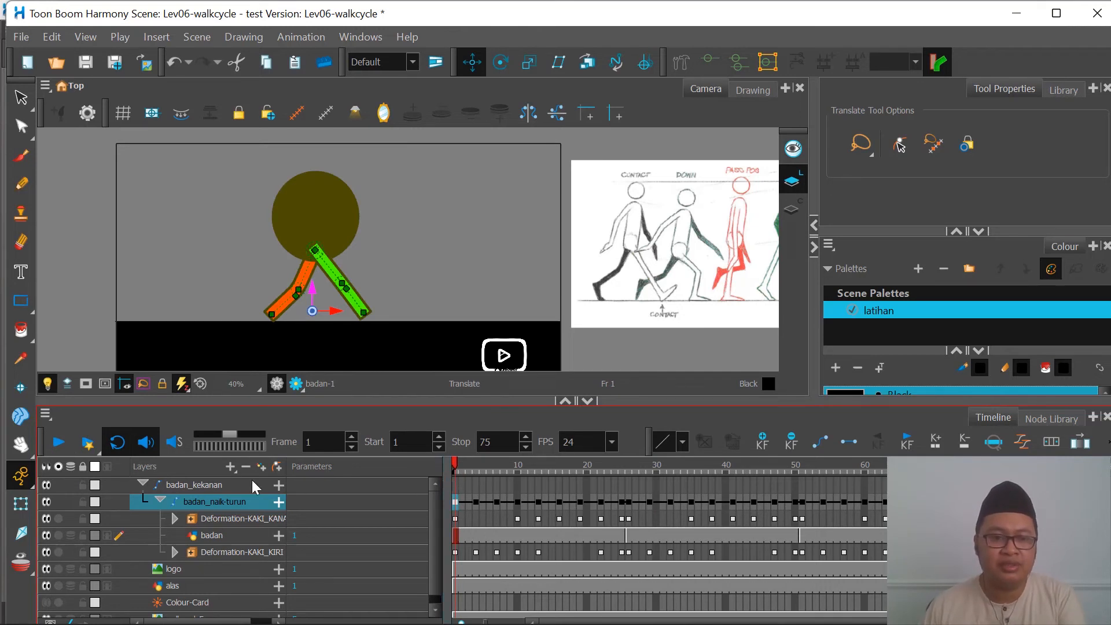
left_click(213, 485)
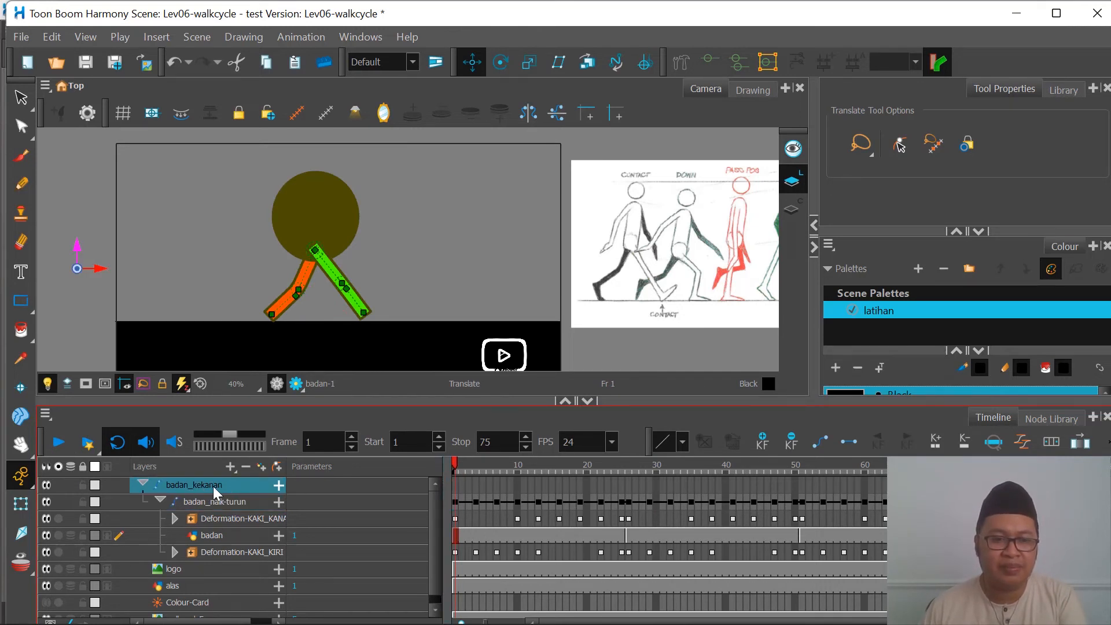
left_click(455, 490)
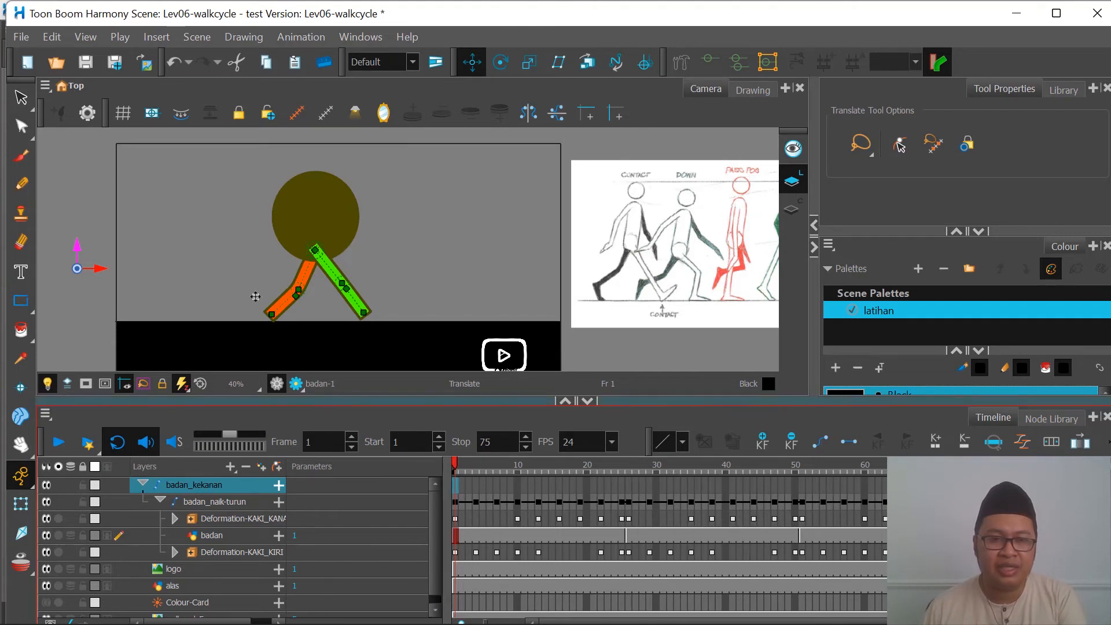
scroll(158, 271, "down", 2)
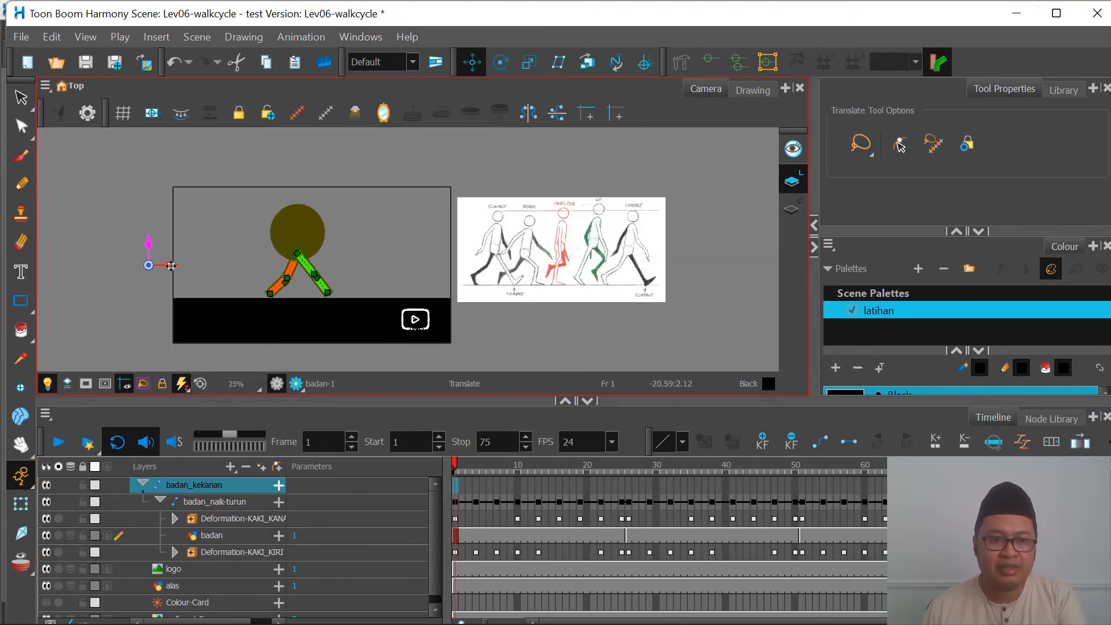
left_click_drag(172, 265, 157, 298)
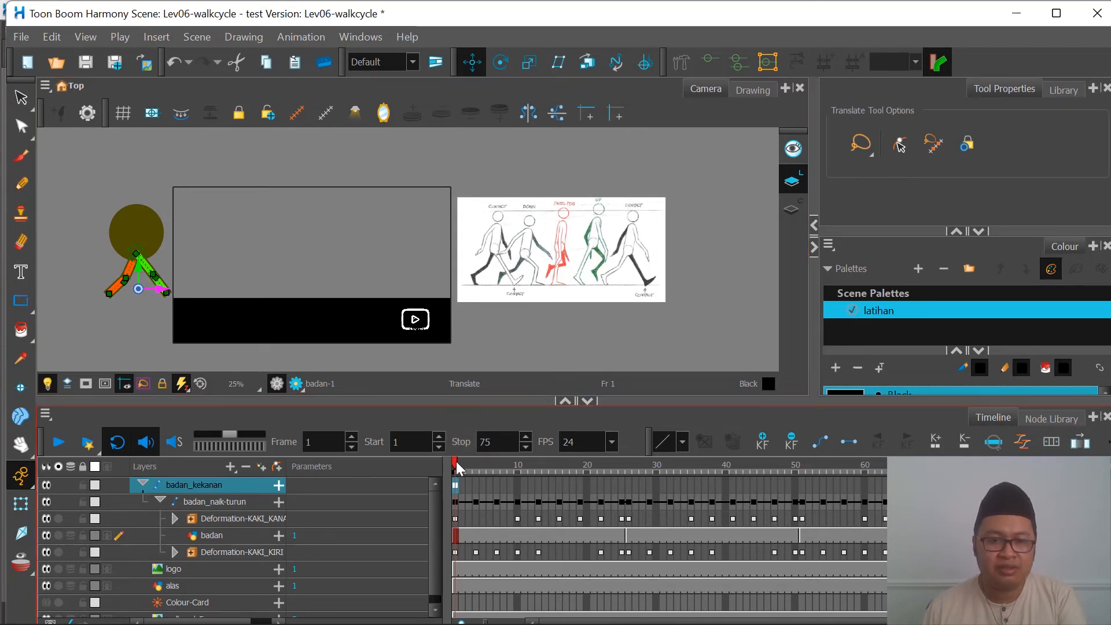
Step: Move the badan_kekanan peg horizontally at frame 75 so the character reaches the right side of the camera frame, and play the result
left_click(601, 465)
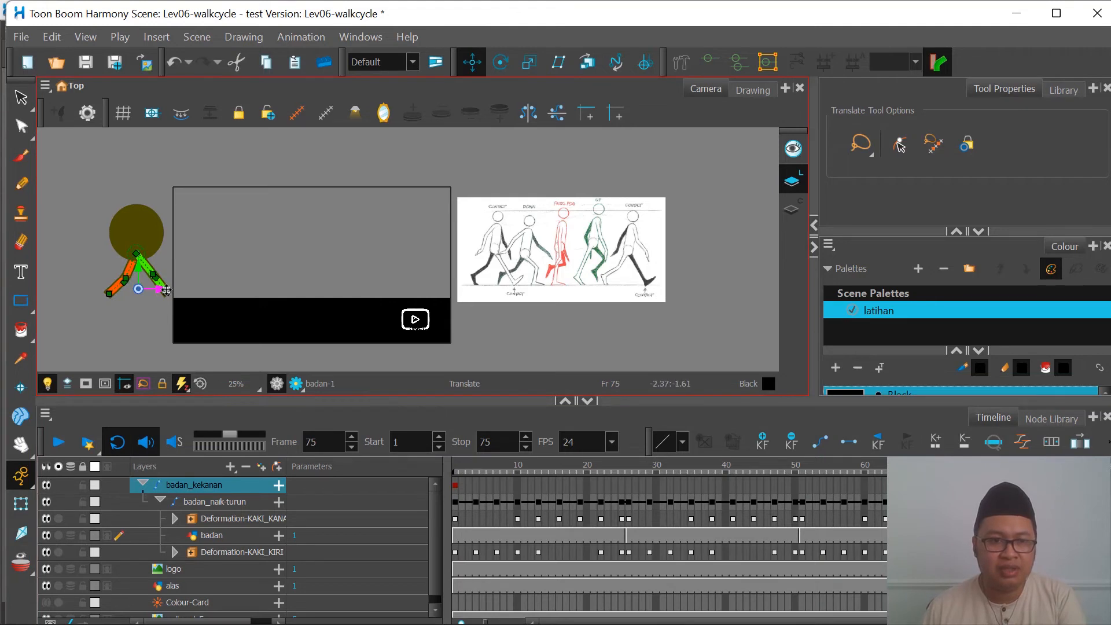
left_click_drag(166, 290, 428, 291)
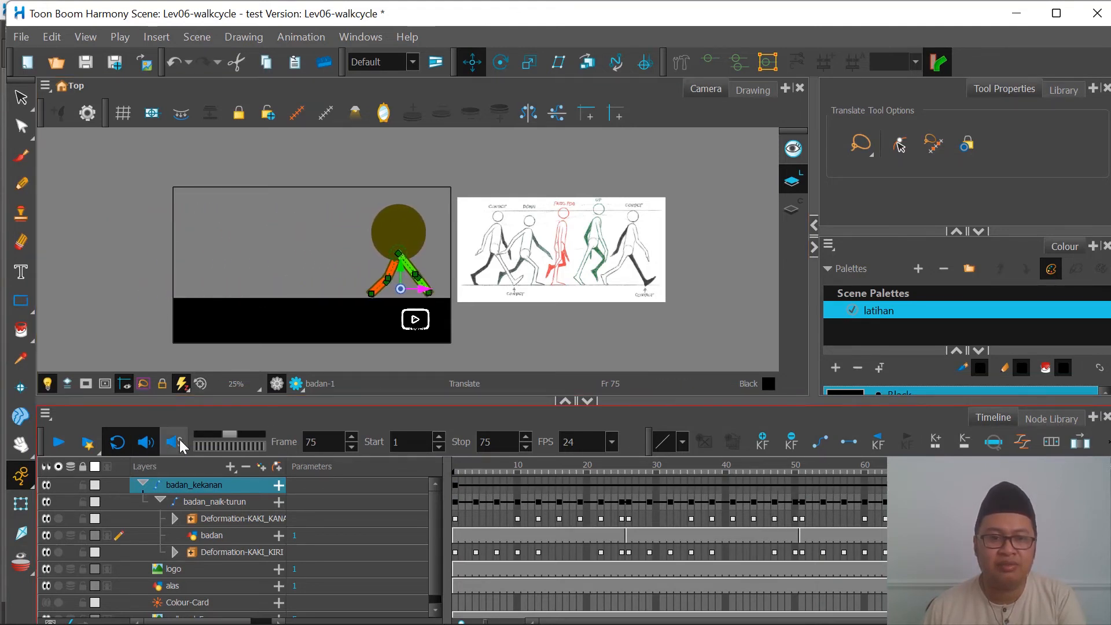
left_click(457, 473)
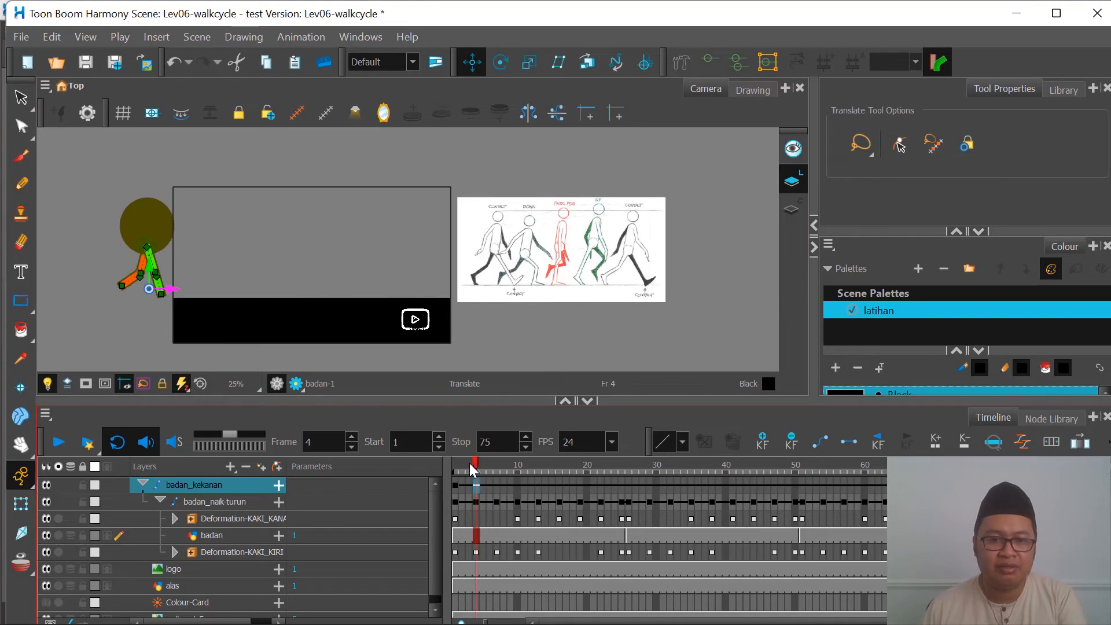
left_click(62, 444)
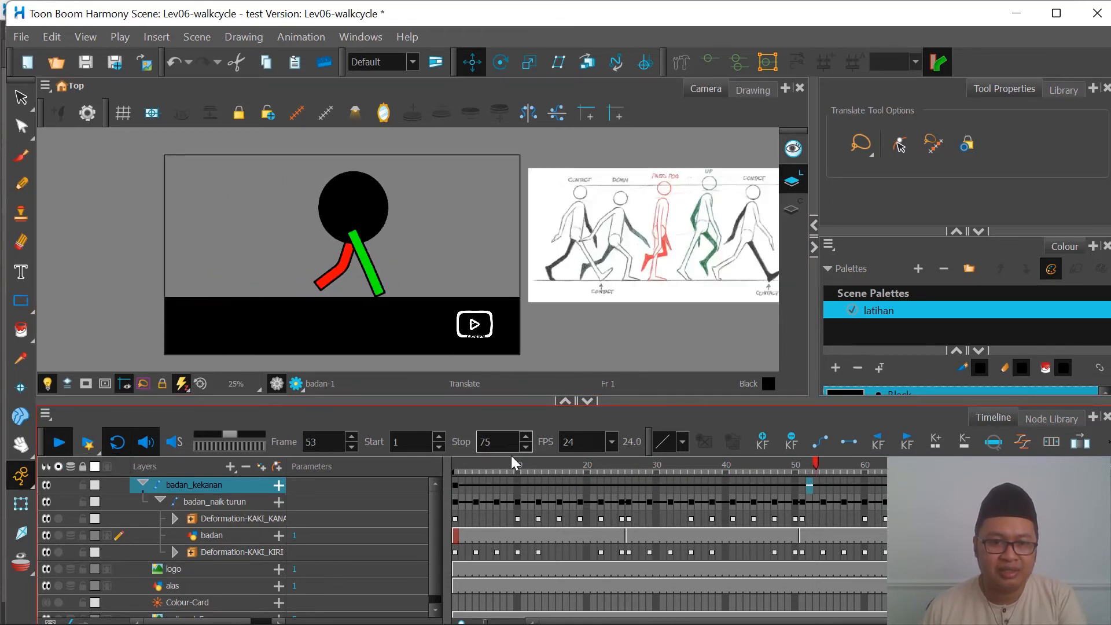
left_click(476, 464)
mouse_move(467, 463)
left_mouse_down()
mouse_move(488, 469)
mouse_move(457, 460)
mouse_move(519, 466)
mouse_move(456, 465)
left_mouse_up()
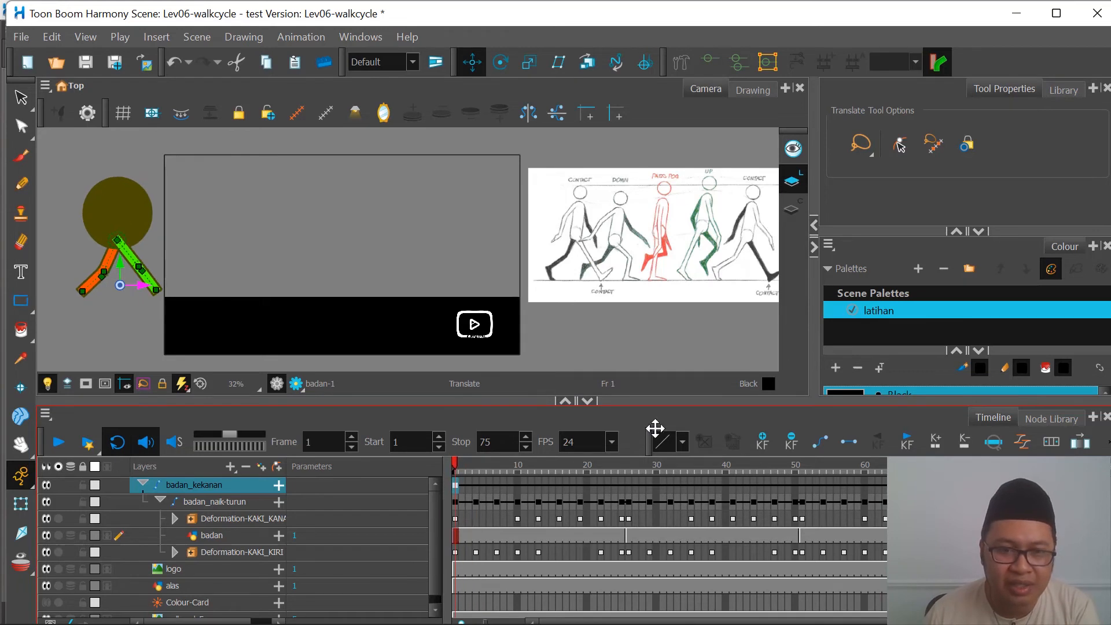
Step: Move the last badan_kekanan keyframe to frame 50 and play the walk from frame 1
left_click(969, 466)
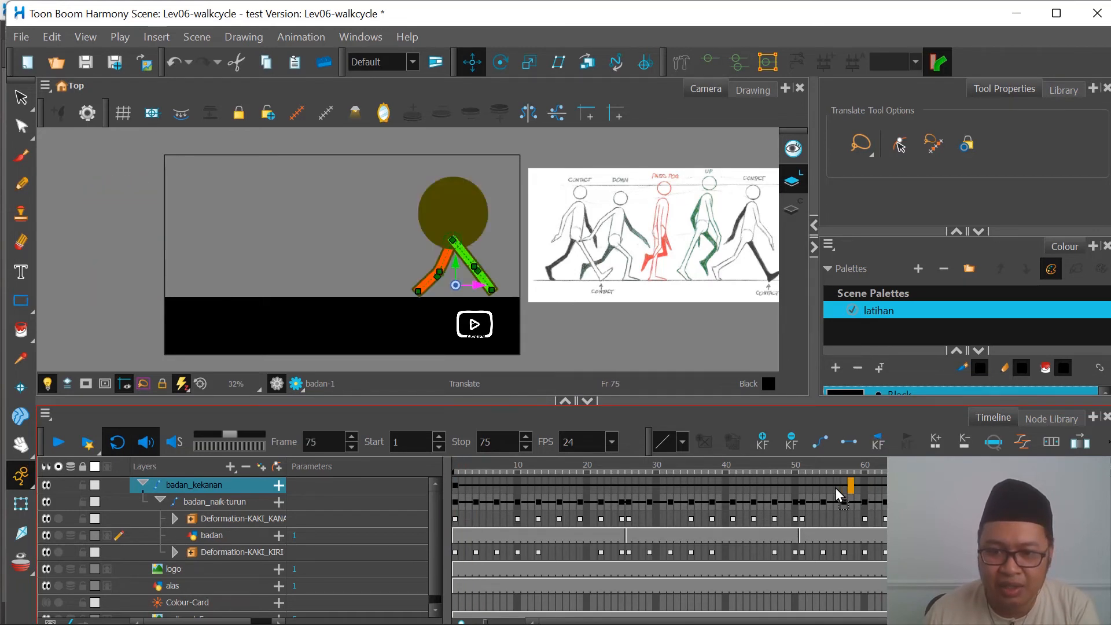
left_click(798, 491)
left_click_drag(572, 464, 452, 467)
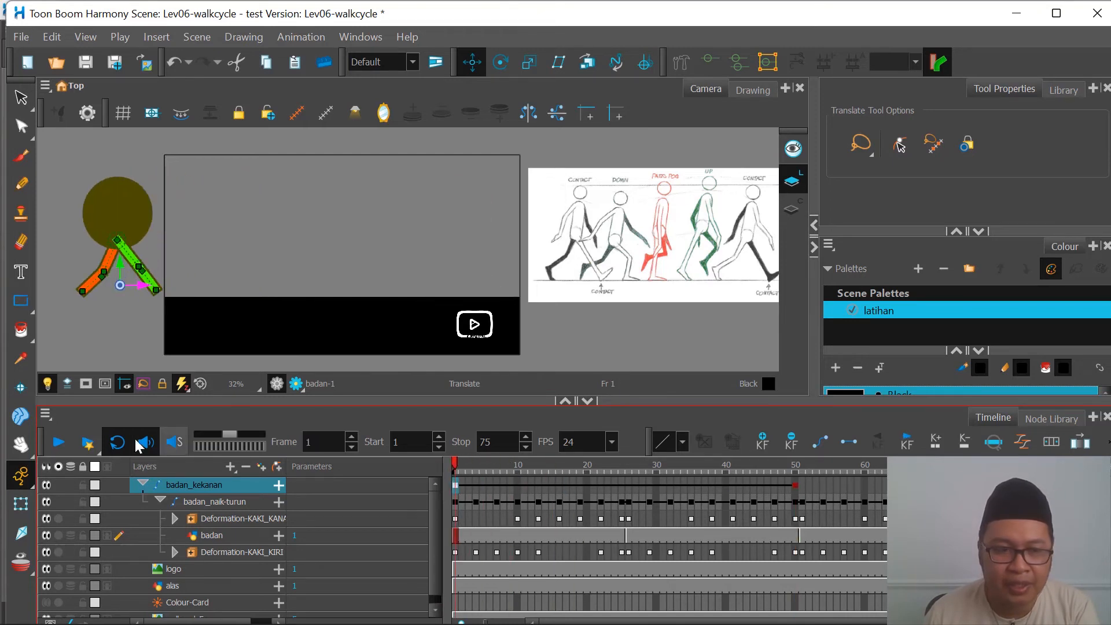
left_click(58, 445)
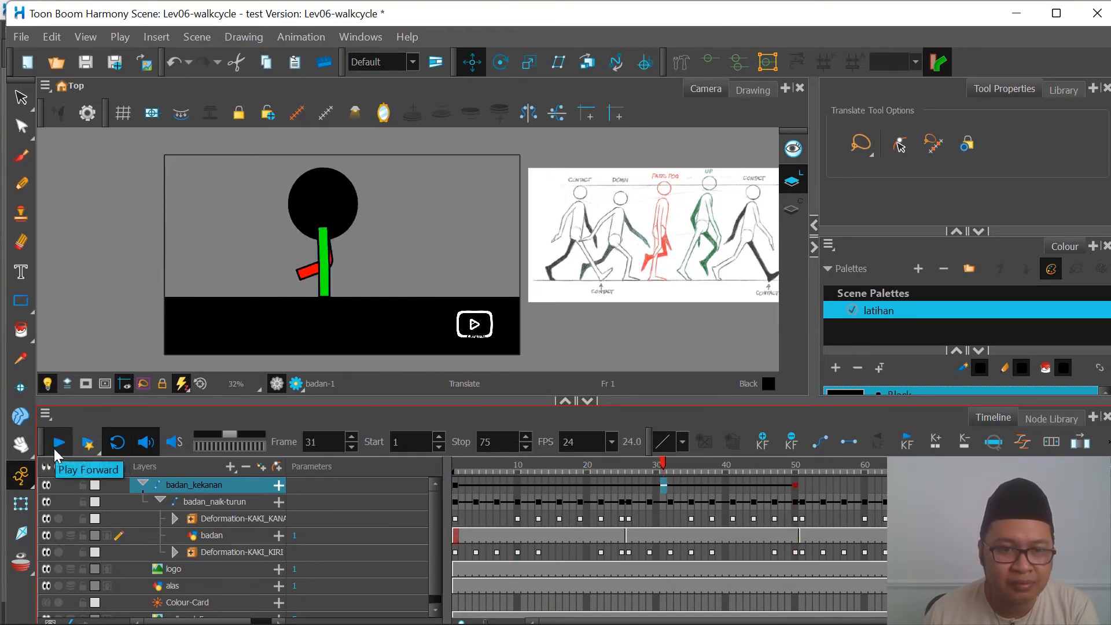
left_click(55, 450)
left_click_drag(486, 460, 457, 477)
Step: Shorten the badan_kekanan travel by moving its last keyframe to frame 29, and return to frame 1
left_click(795, 485)
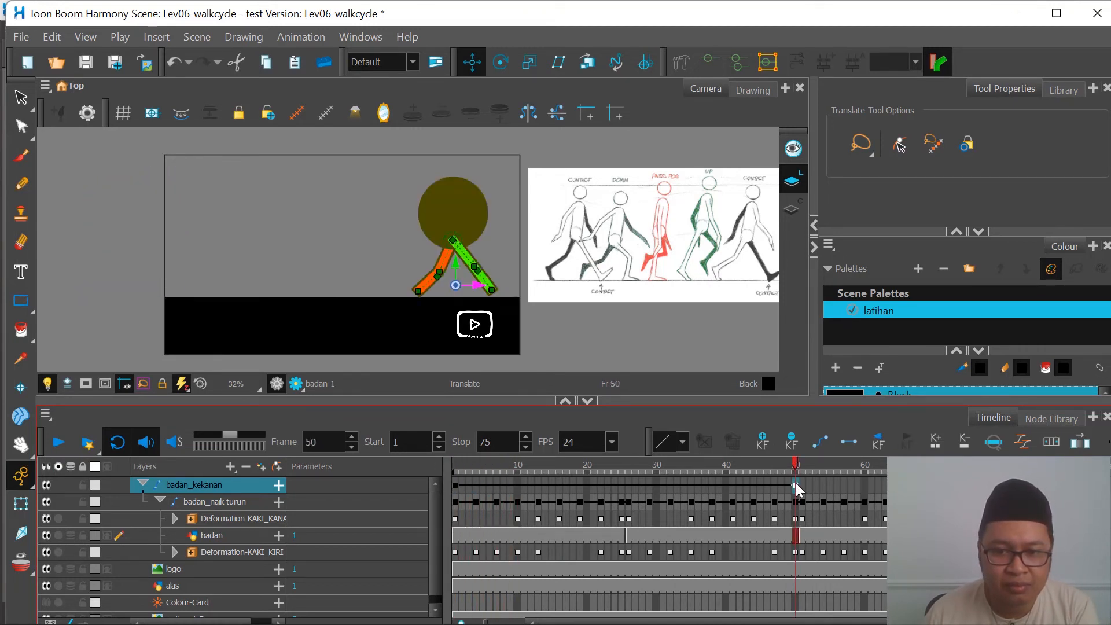
left_click_drag(796, 485, 650, 488)
left_click_drag(593, 463, 483, 478)
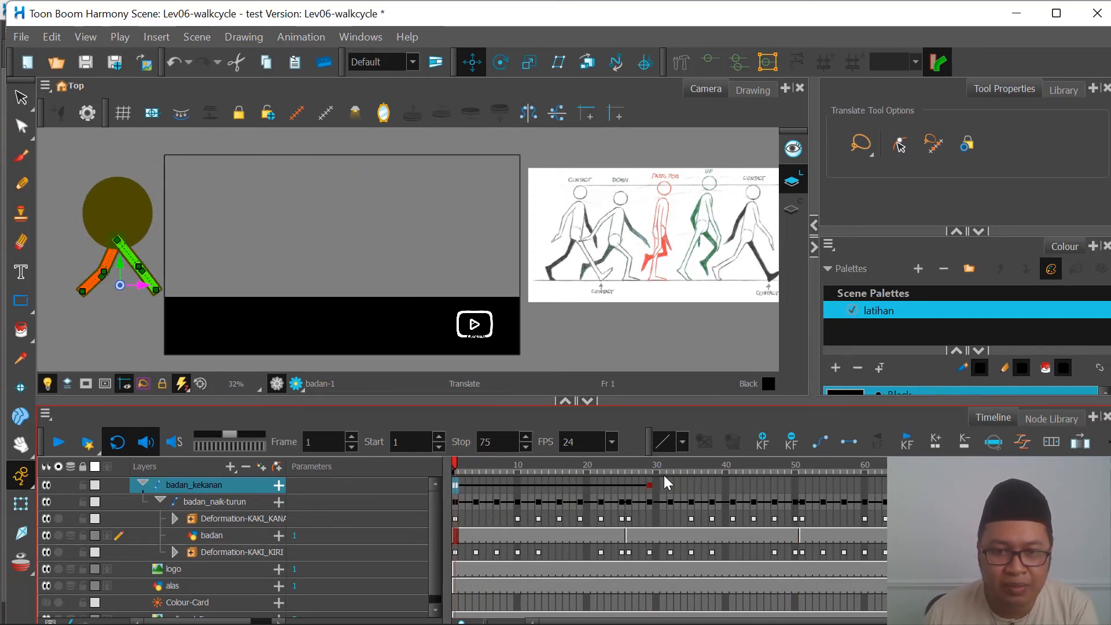
Step: Move the last badan_kekanan keyframe to frame 38, scrub around frame 25, and play the walk
left_click(652, 485)
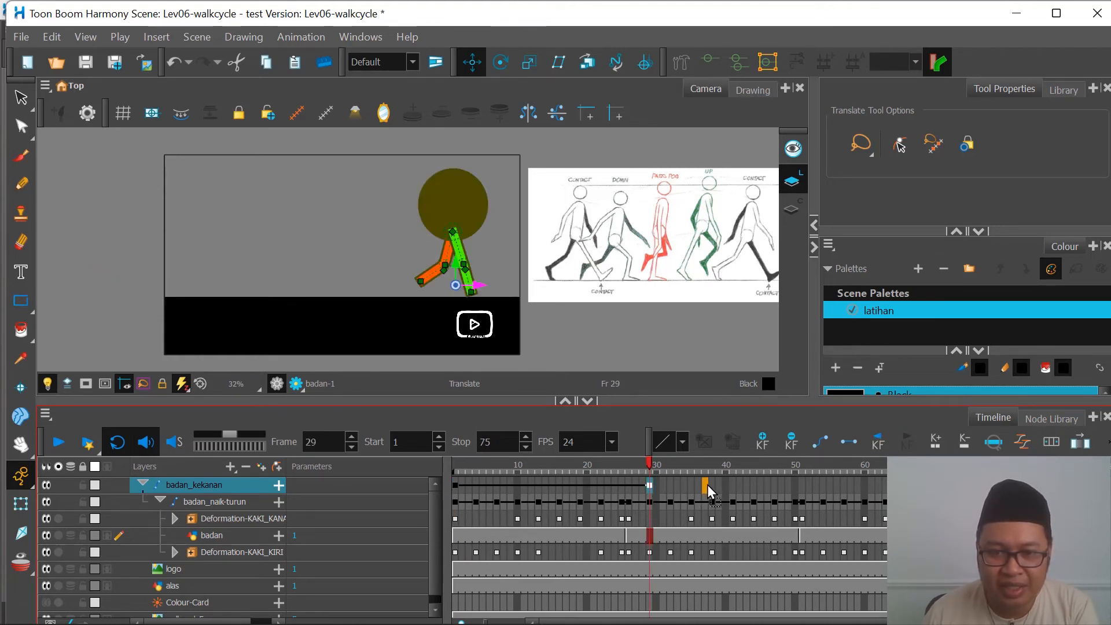
left_click_drag(707, 485, 714, 485)
left_click_drag(602, 470, 633, 496)
left_click_drag(634, 497, 624, 497)
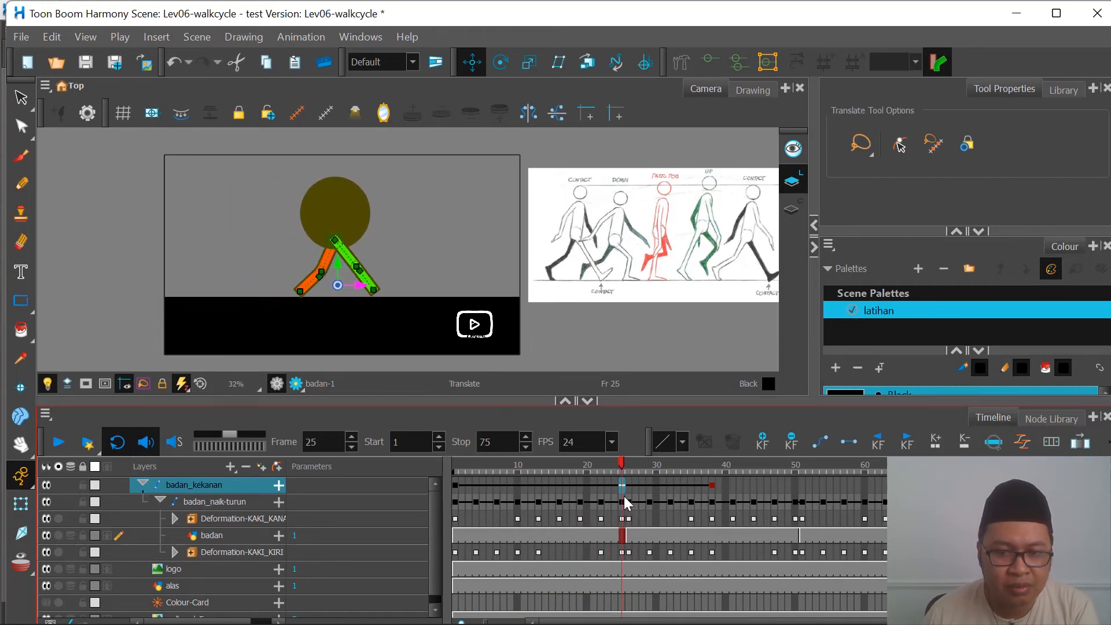
left_click(68, 448)
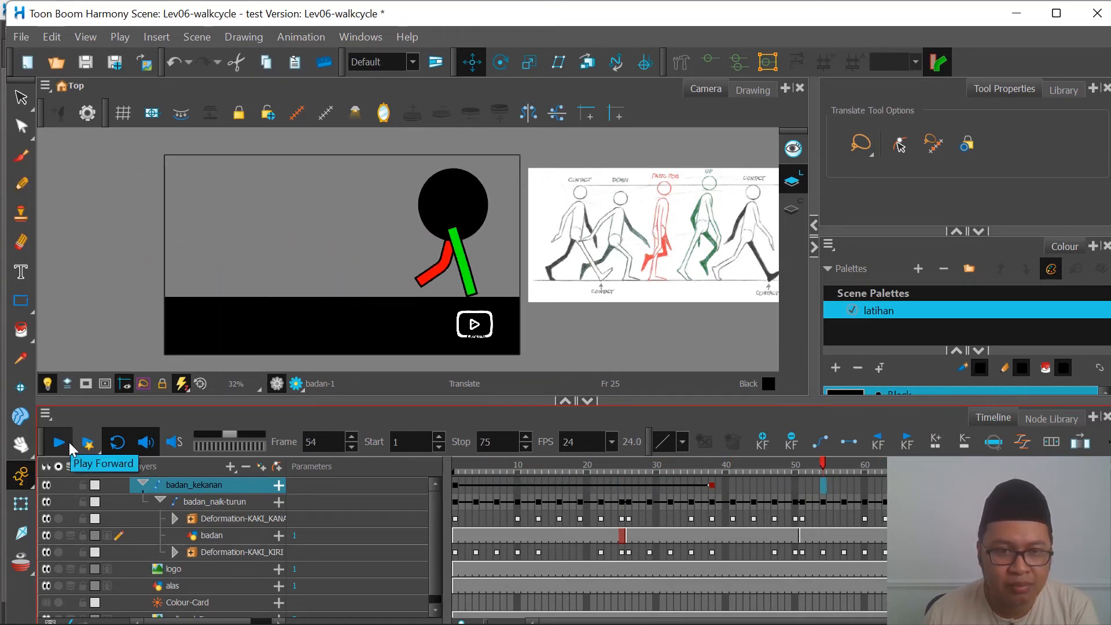
Step: Move the last badan_kekanan keyframe to frame 41 and play the walk from frame 1
left_click(712, 487)
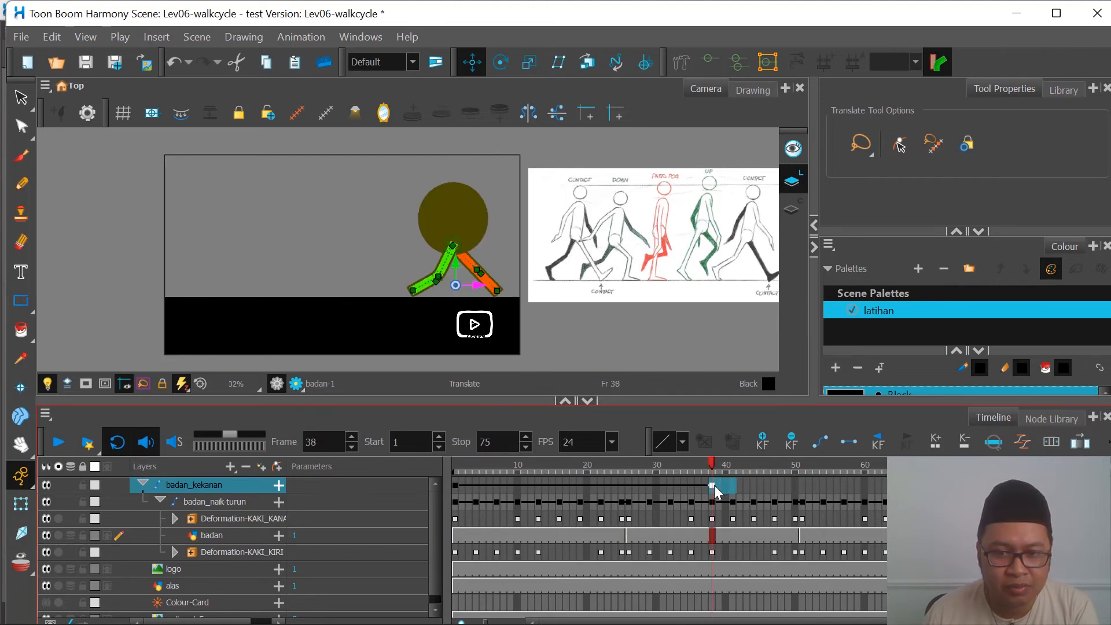
left_click_drag(731, 488, 731, 487)
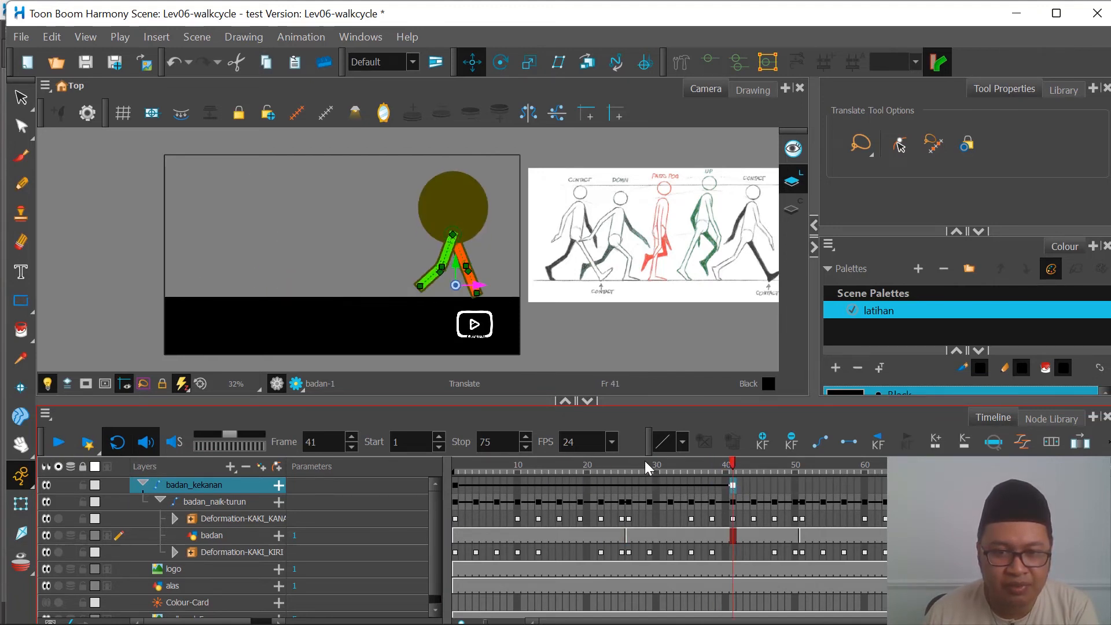
left_click(456, 464)
left_click(56, 444)
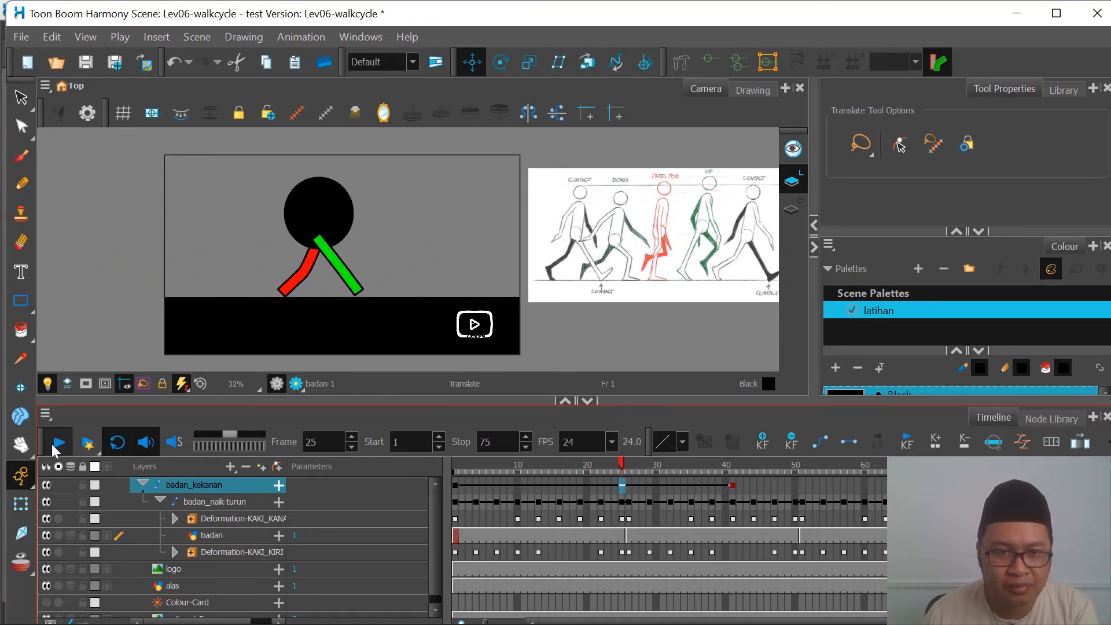
left_click(56, 446)
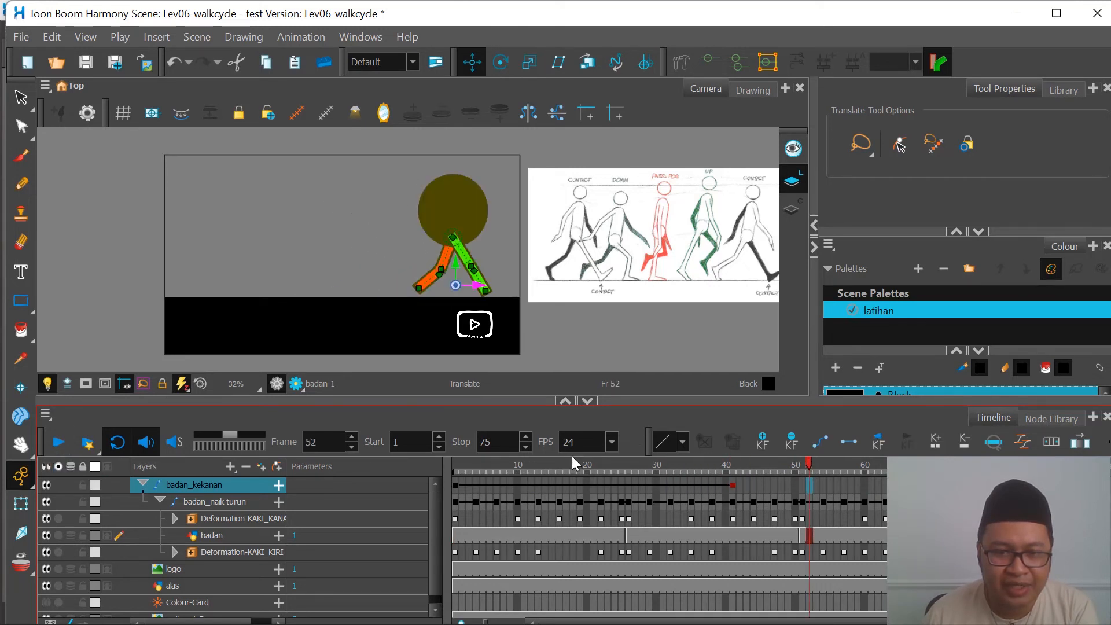
Step: Replay the walk from frame 1 and check the character's travel up to frame 26
left_click(456, 484)
left_click_drag(479, 476, 425, 492)
left_click(58, 442)
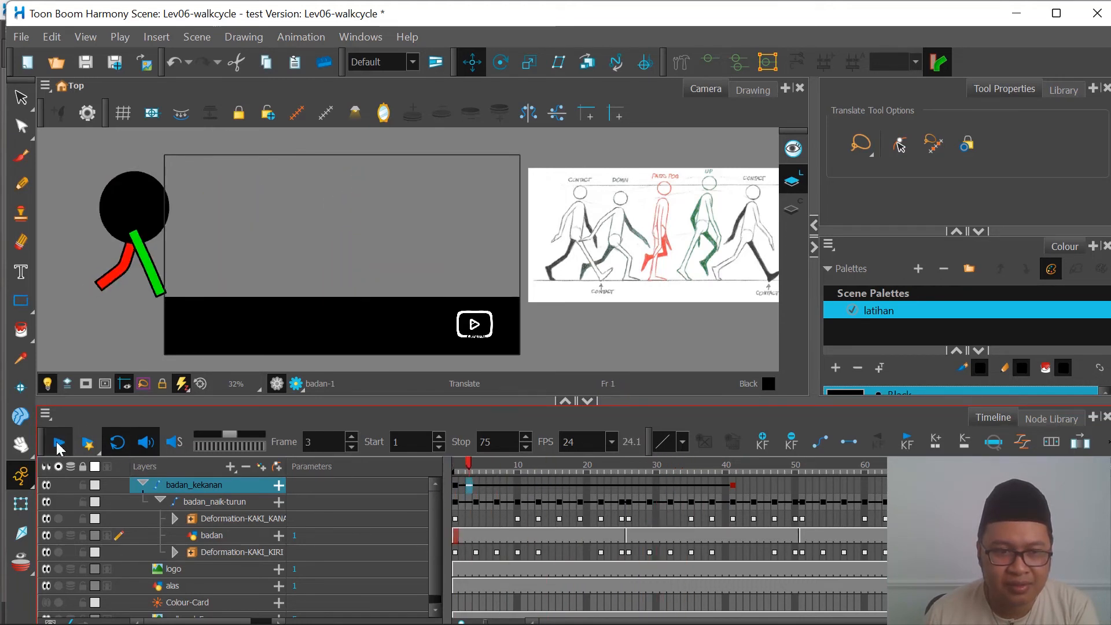
left_click(57, 443)
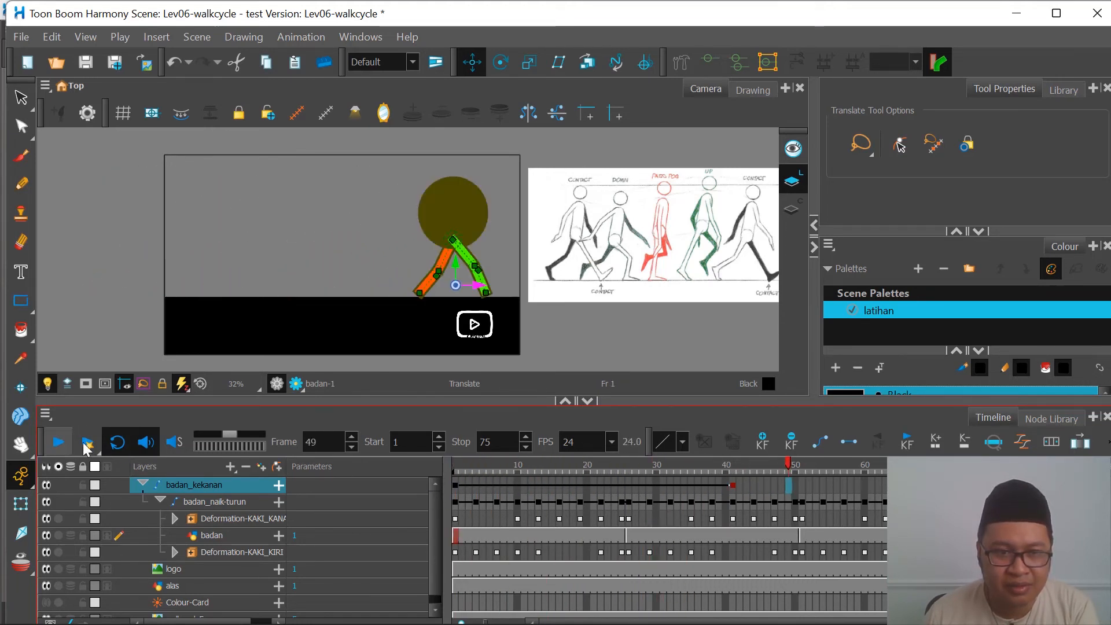
left_click_drag(619, 465, 630, 488)
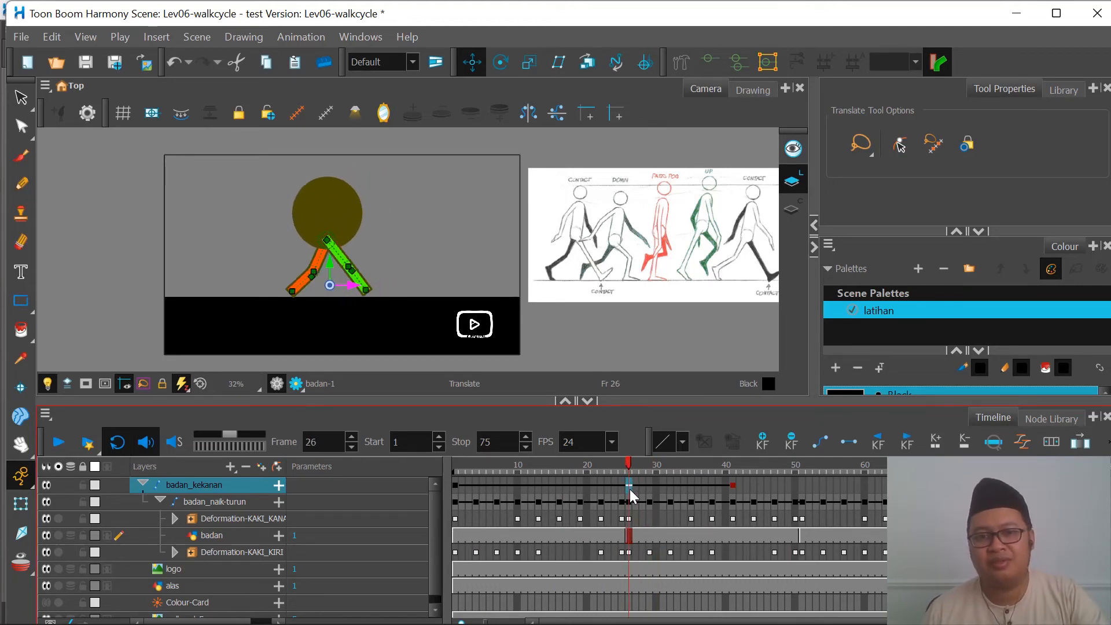
Step: Return the last badan_kekanan keyframe to frame 38 and play the walk from frame 1
left_click(737, 487)
left_click(734, 485)
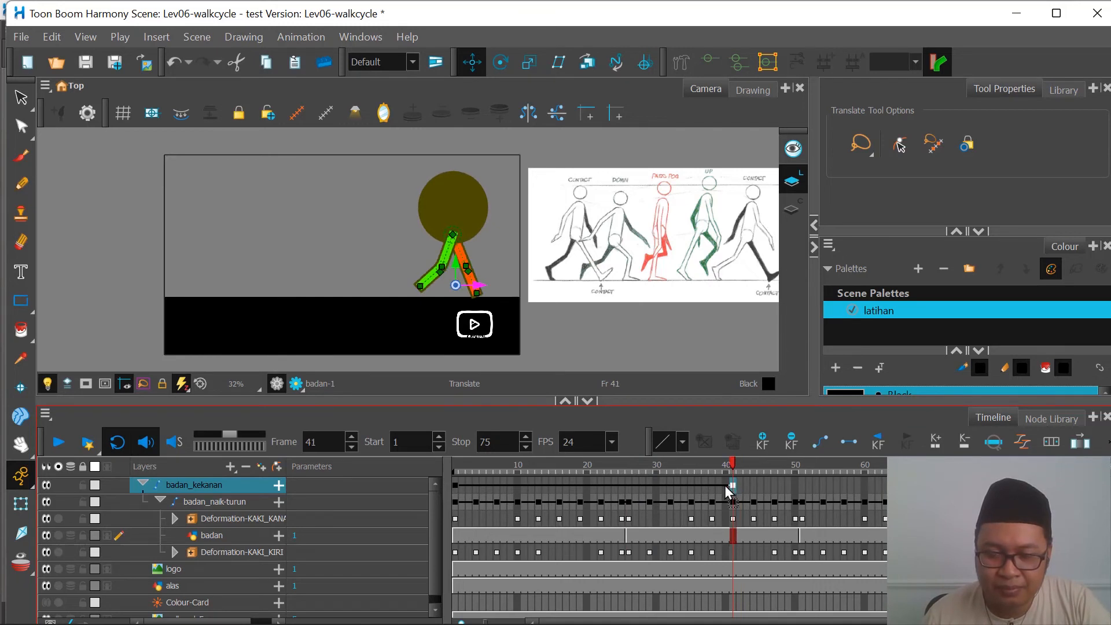
left_click(712, 485)
left_click(449, 465)
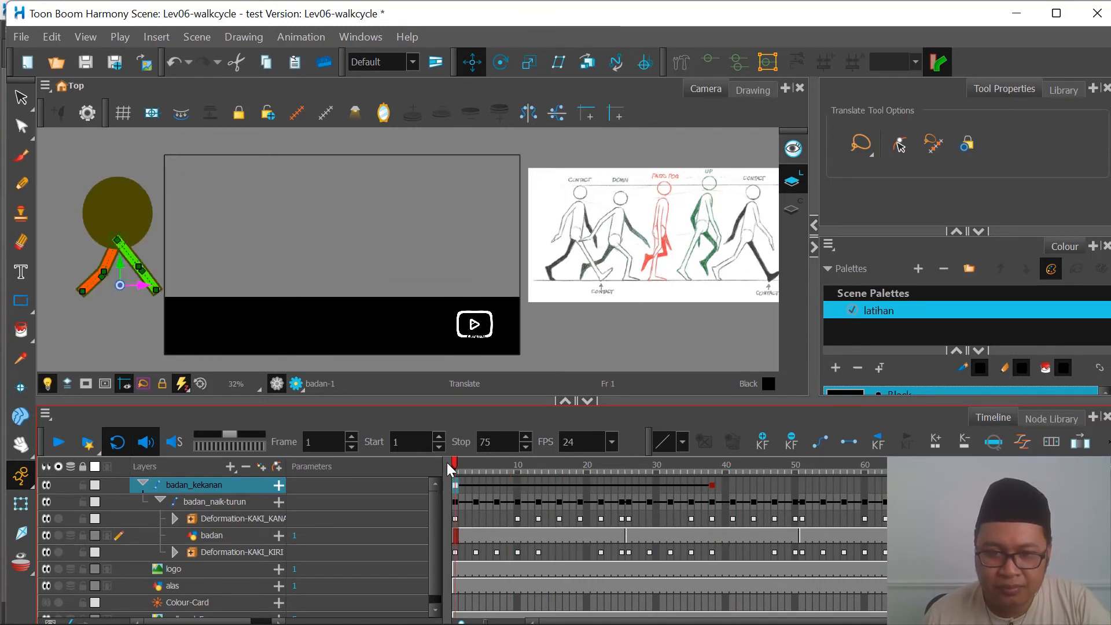
left_click(58, 446)
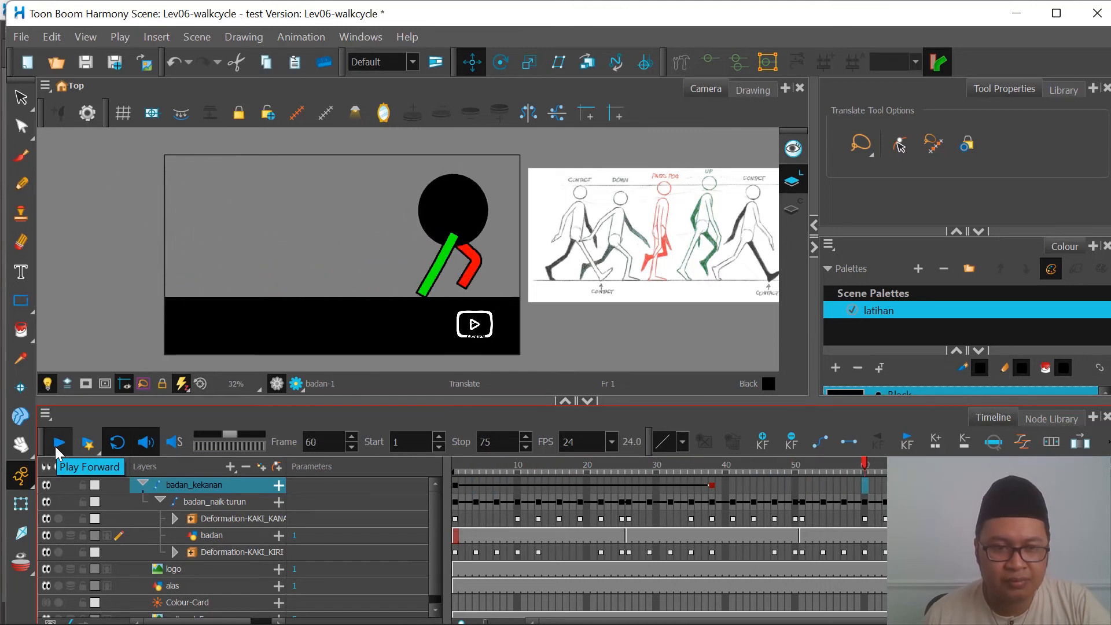
left_click(57, 450)
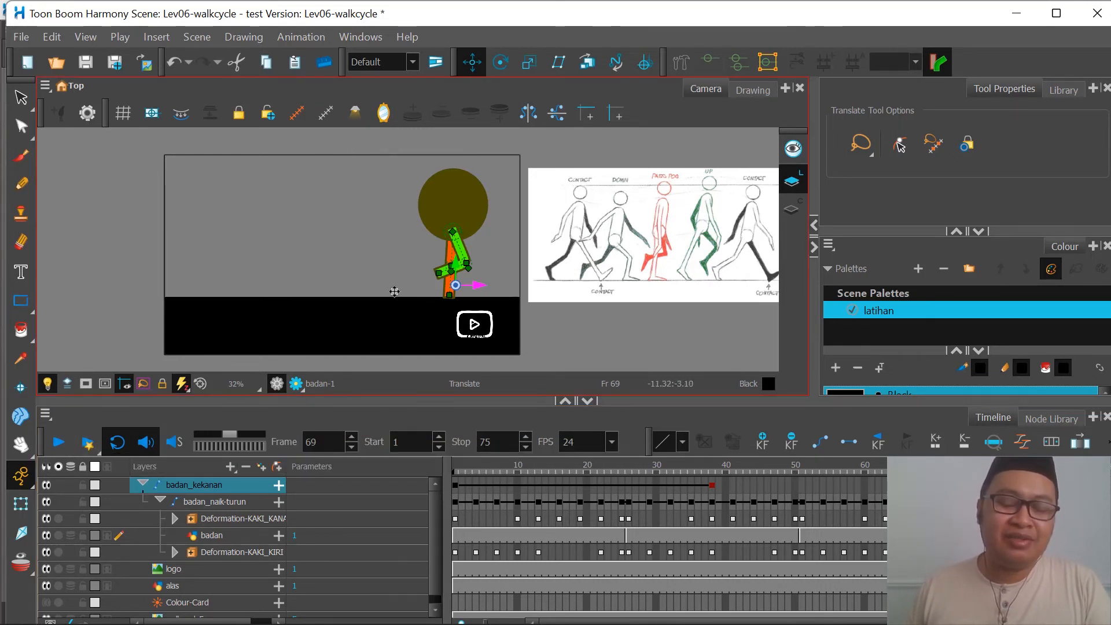
Step: Scrub the first cycle up to frame 26 and delete the badan_kekanan keyframes at frames 38 and 1
left_click(456, 470)
left_click_drag(478, 470, 624, 482)
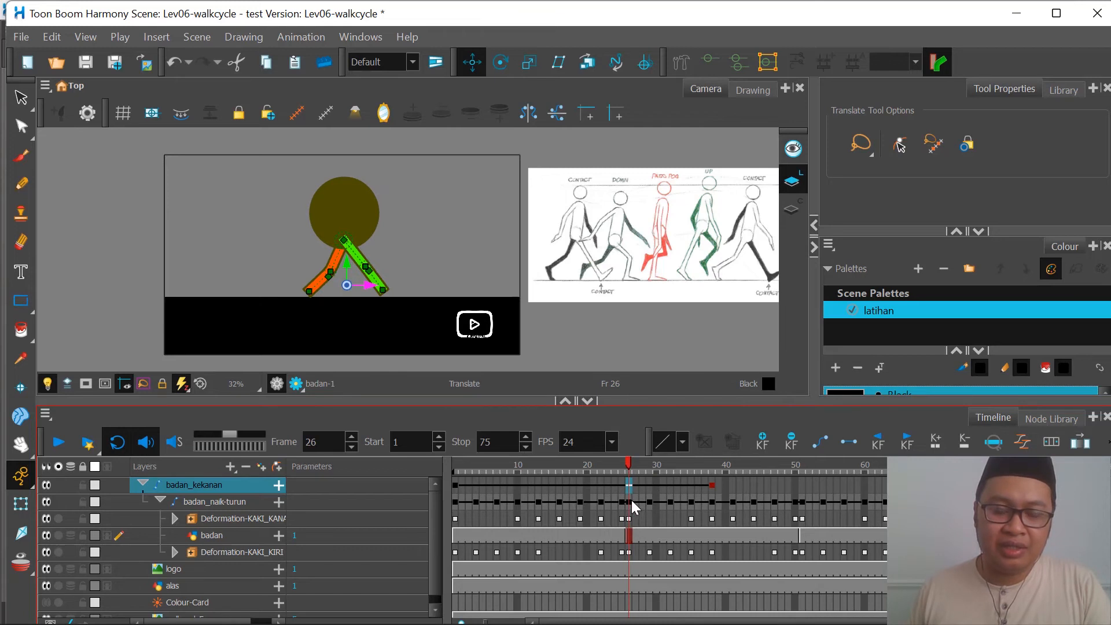
left_click(630, 502)
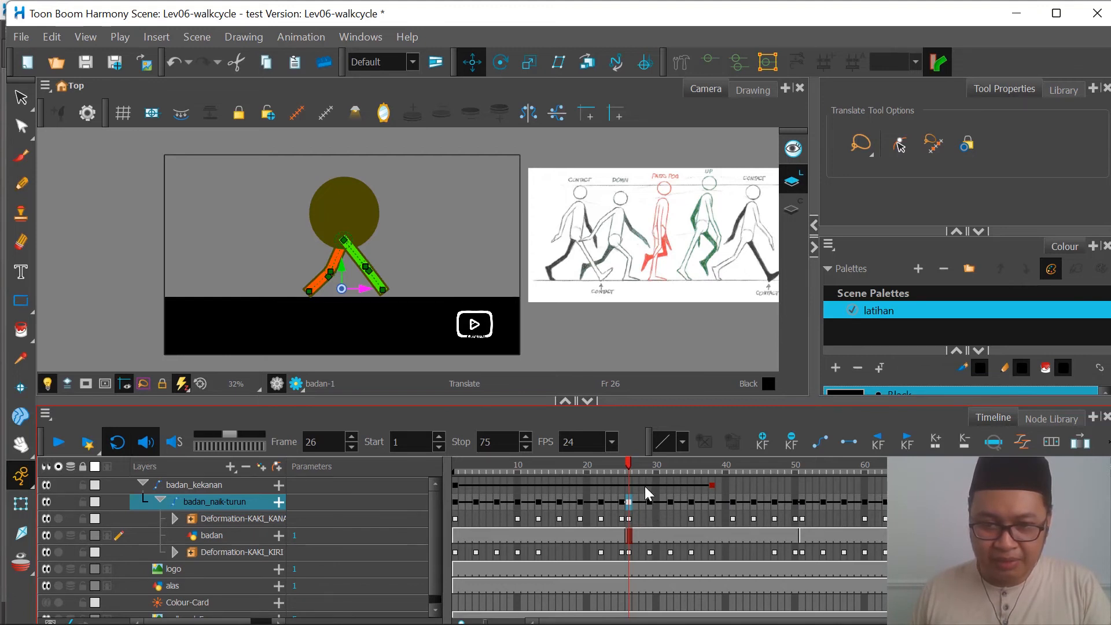
left_click(709, 484)
left_click(791, 444)
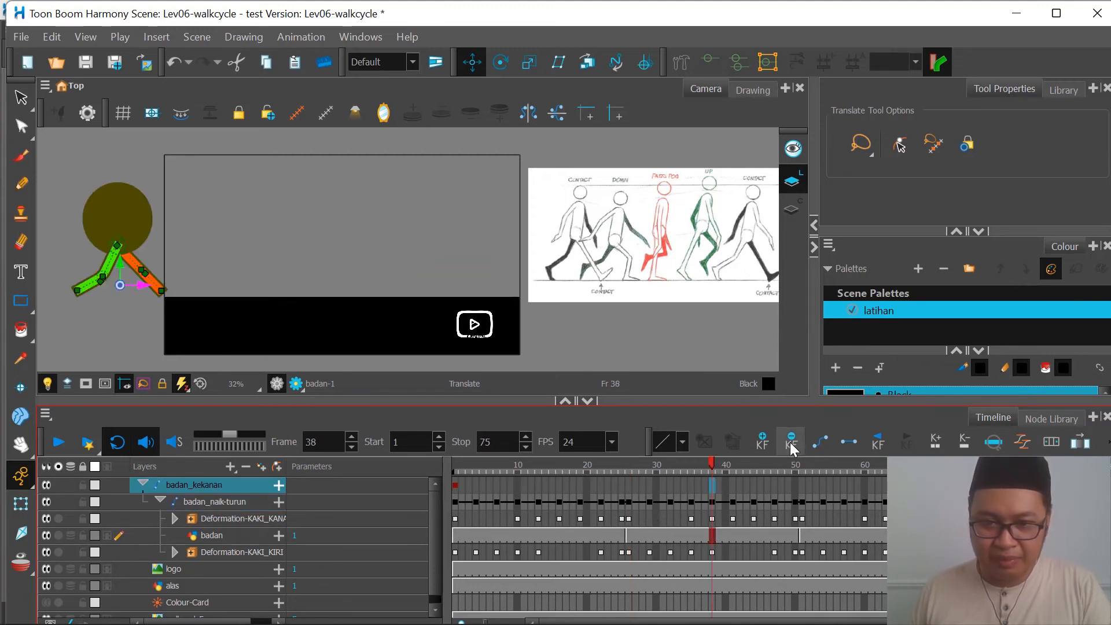
left_click(454, 485)
left_click(792, 447)
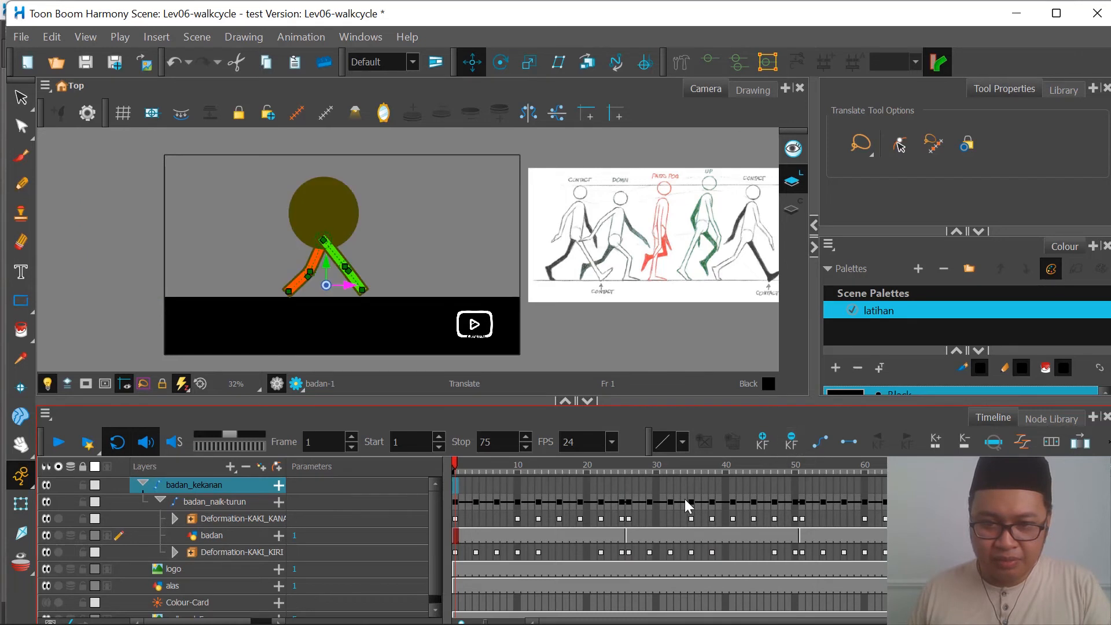
Step: Delete the keyframes of badan_naik-turun and Deformation-KAKI_KANAN from frame 26 onward
left_click(630, 502)
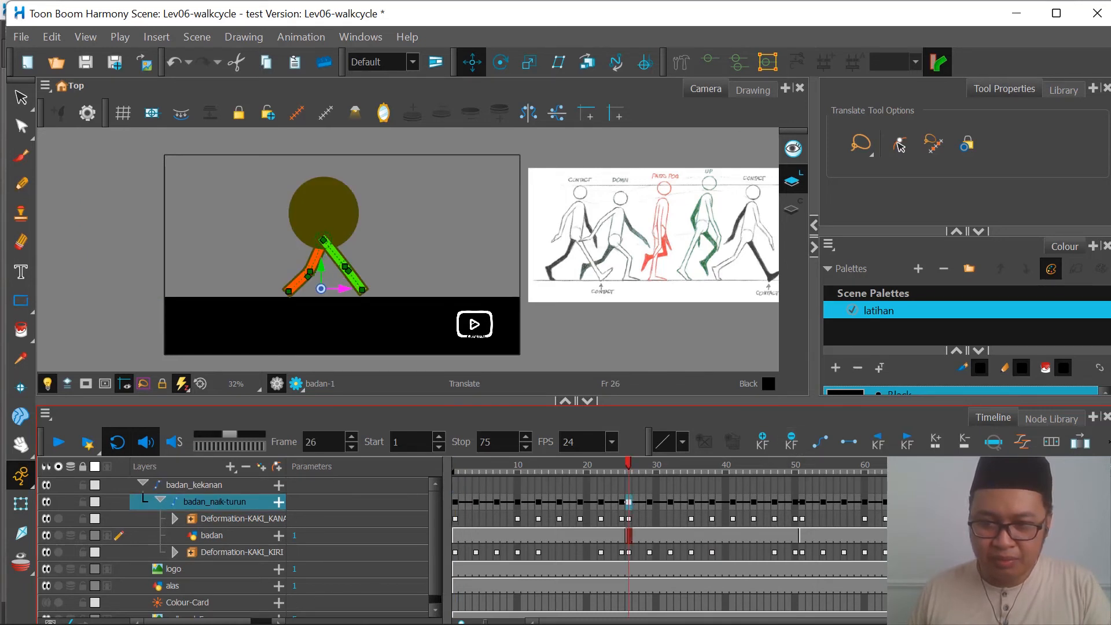
left_click(969, 519, "shift")
key("Delete")
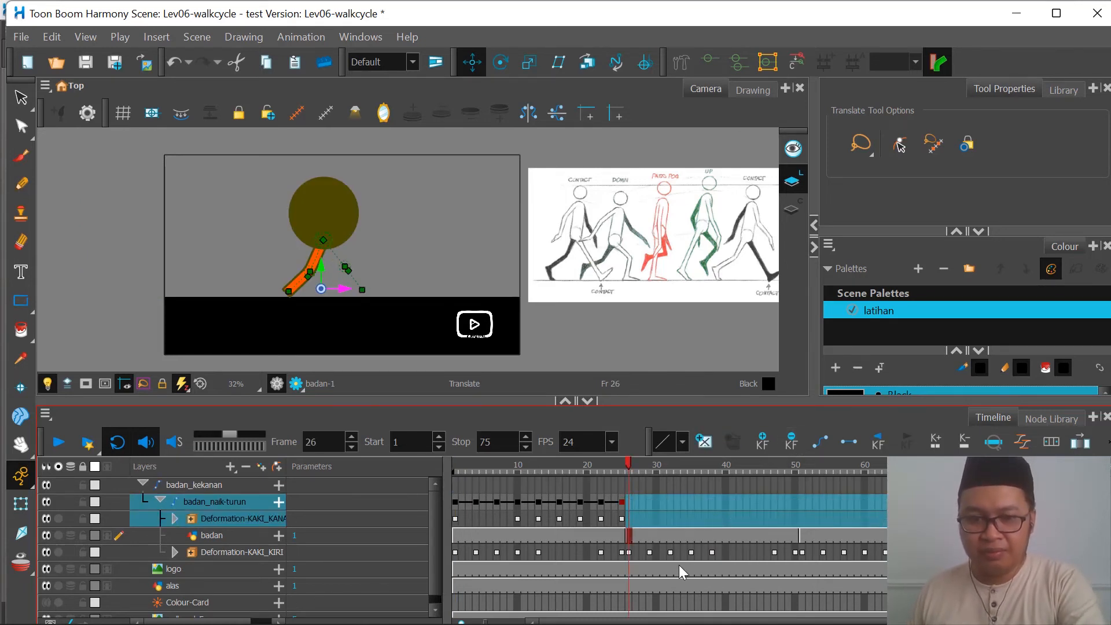
Step: Delete the Deformation-KAKI_KIRI keyframes from frame 26 onward
left_click(629, 552)
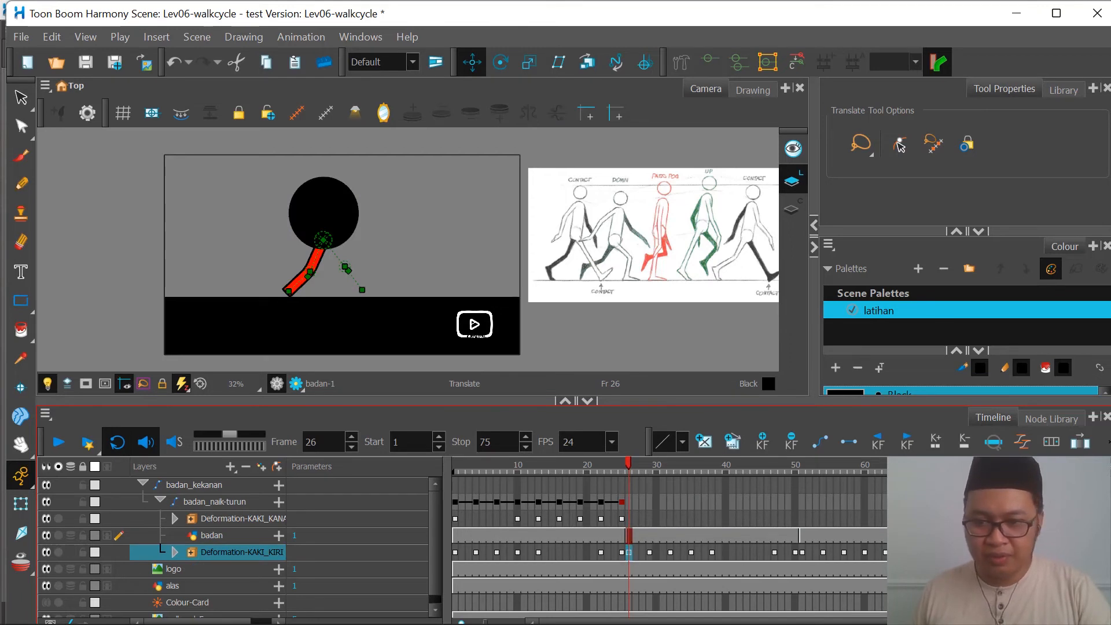
left_click(970, 552, "shift")
key("Delete")
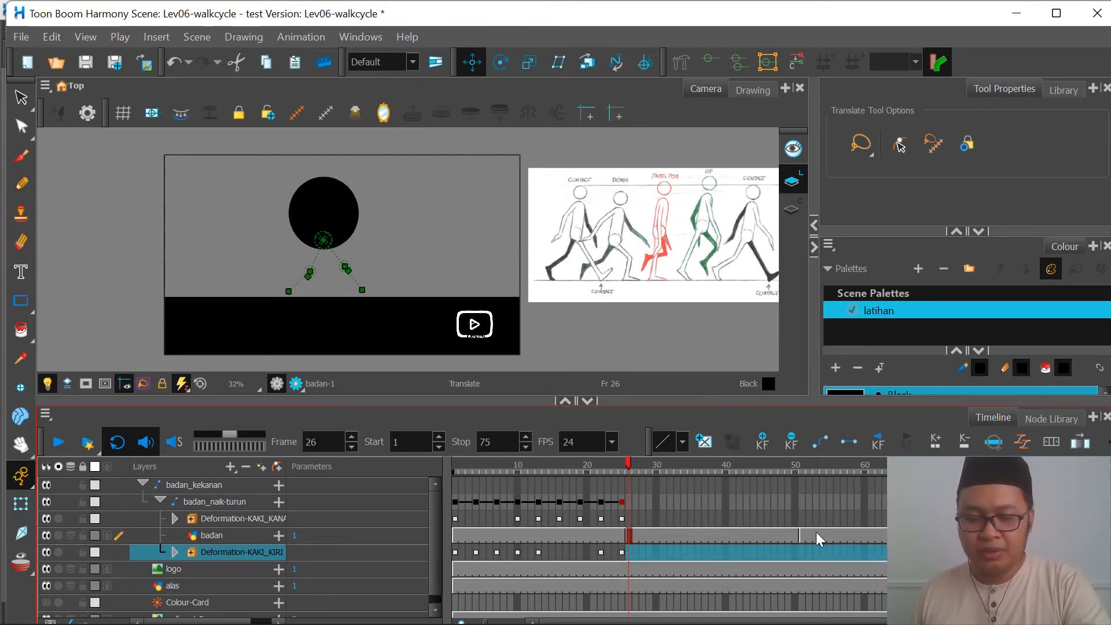
Step: Delete the repeated badan exposures from frame 26 onward and extend the first badan drawing's exposure through frame 75
left_click(970, 535)
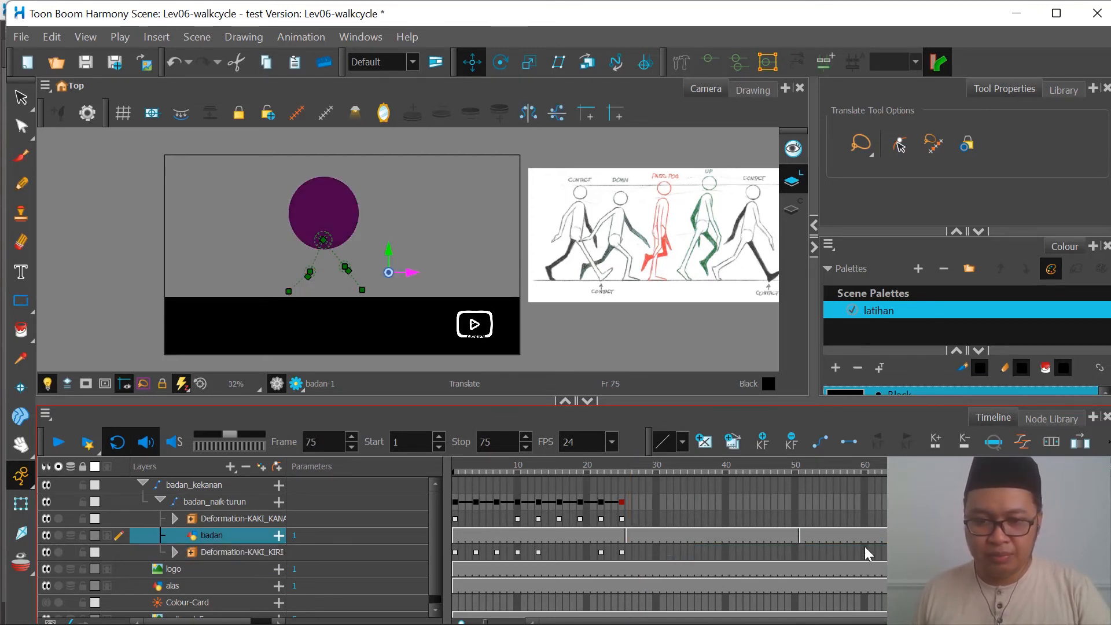
left_click(629, 536, "shift")
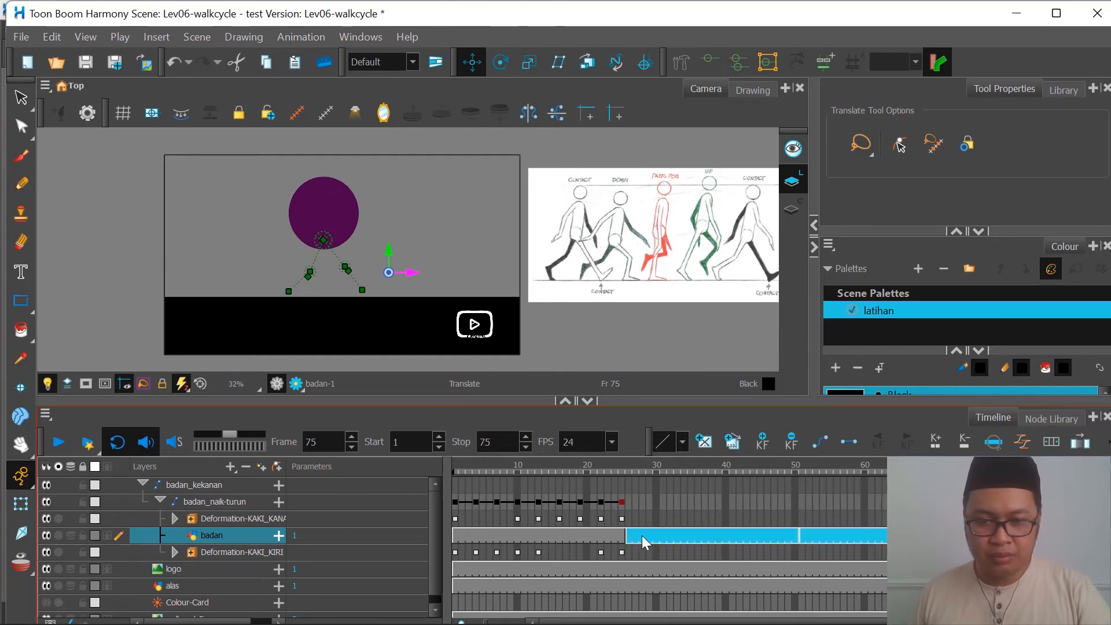
key("Delete")
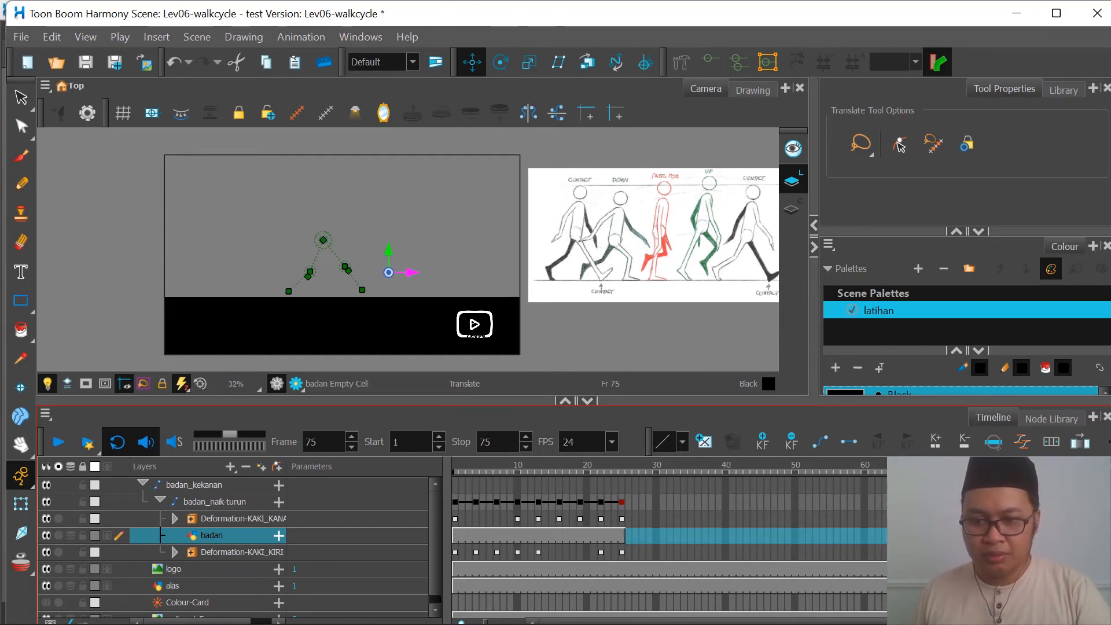
left_click(970, 535)
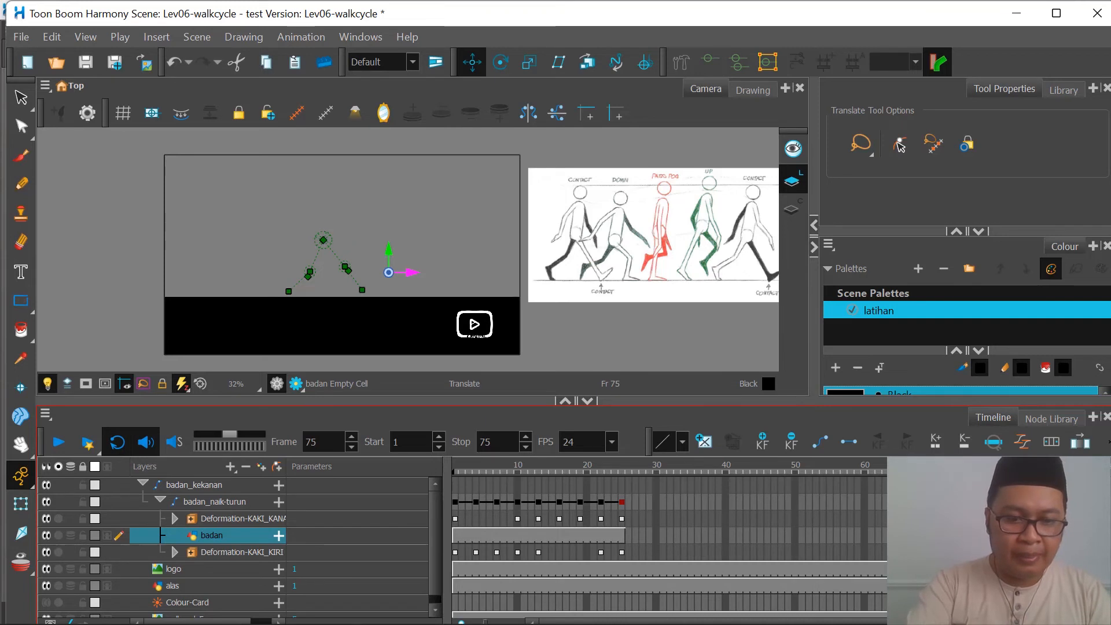
key("ctrl+z")
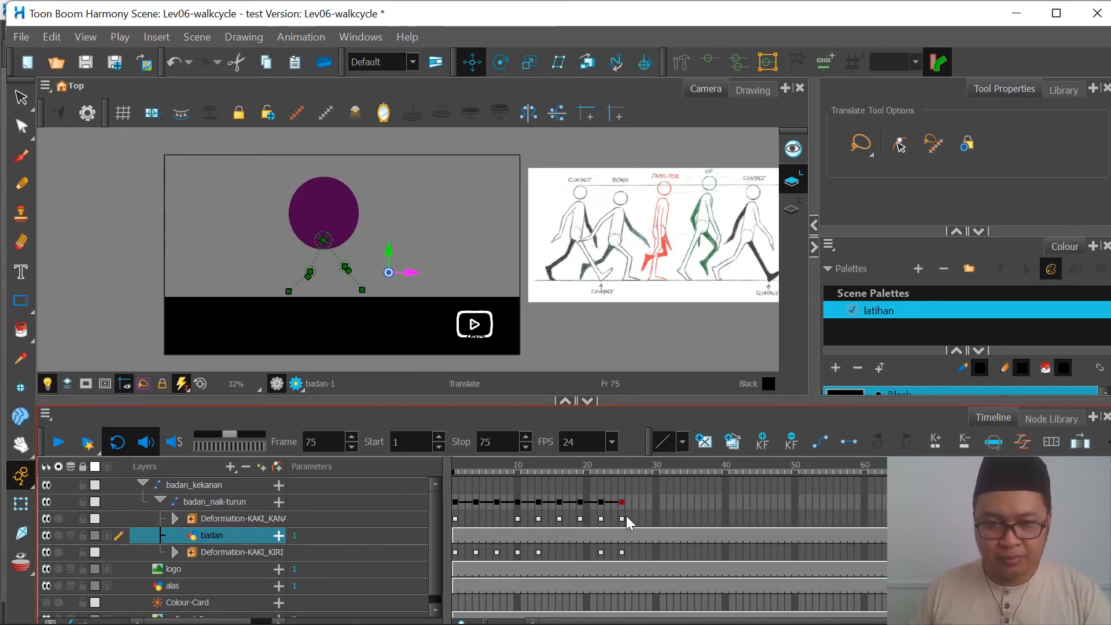
Step: Collapse the badan_naik-turun layer group in the timeline
left_click(456, 502)
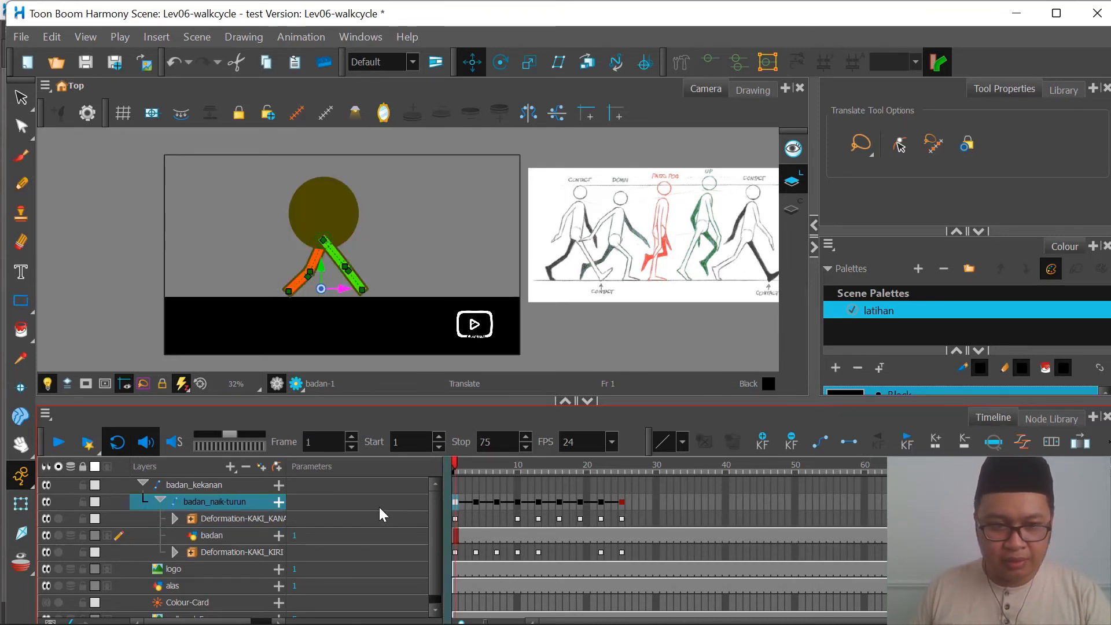
left_click(160, 501)
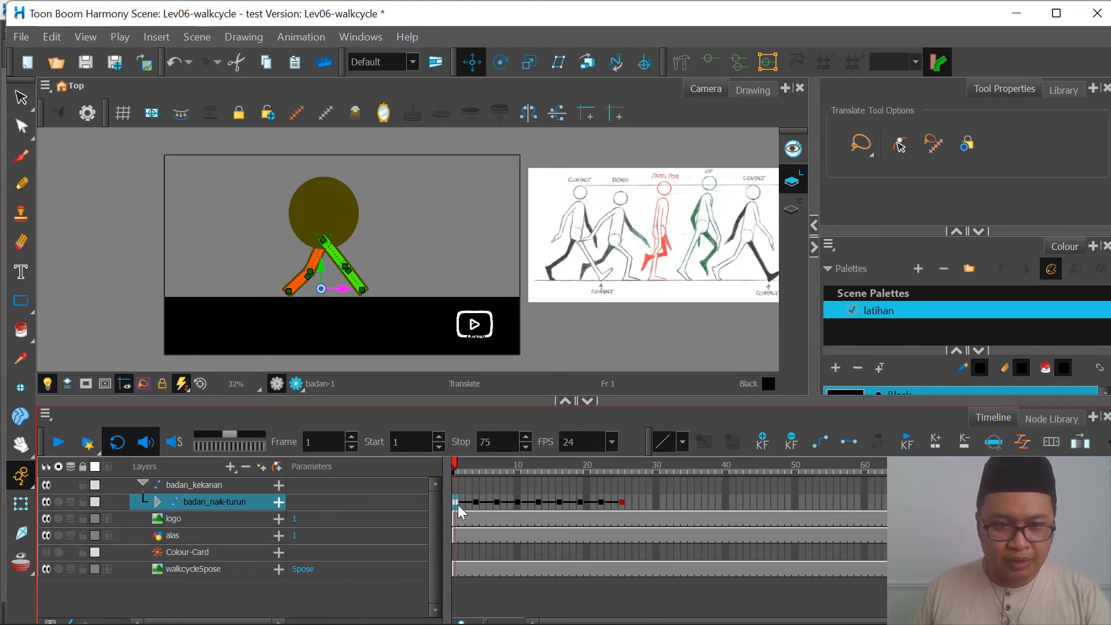
Step: Try copying badan_naik-turun frames 1 to 25 and pasting them as a cycle starting at frame 25
left_click_drag(456, 507, 607, 495)
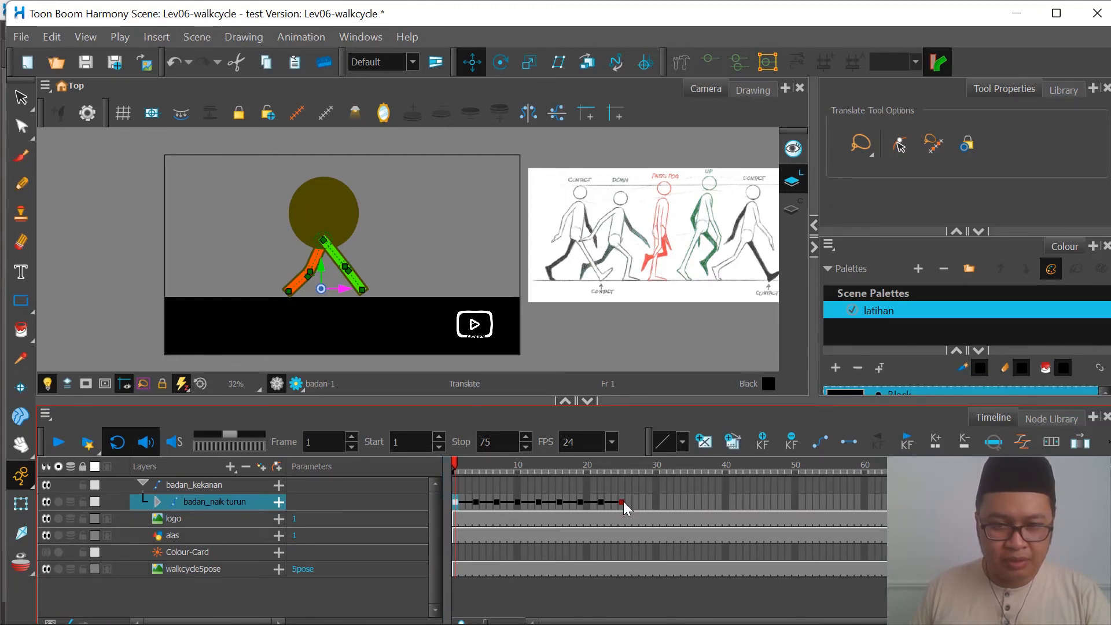
left_click(623, 502, "shift")
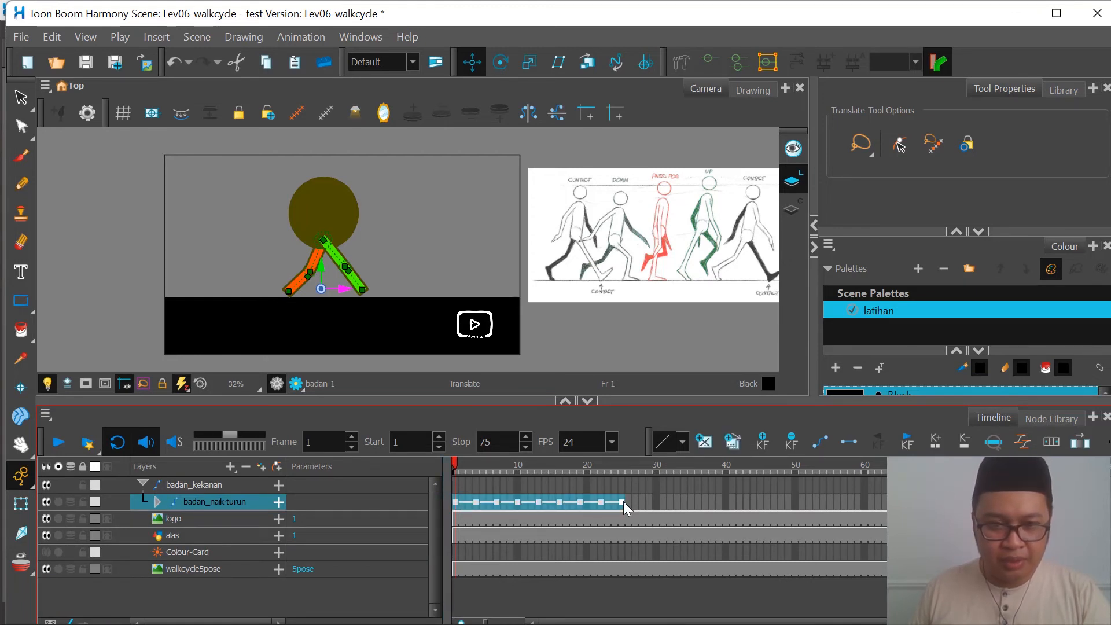
left_click(623, 501)
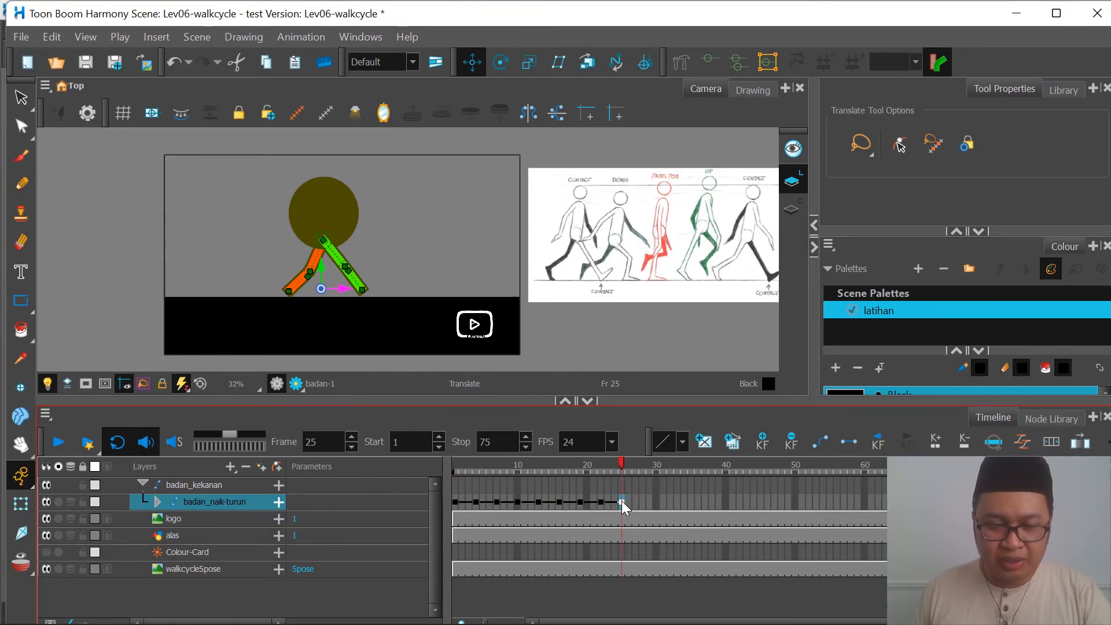
right_click(623, 502)
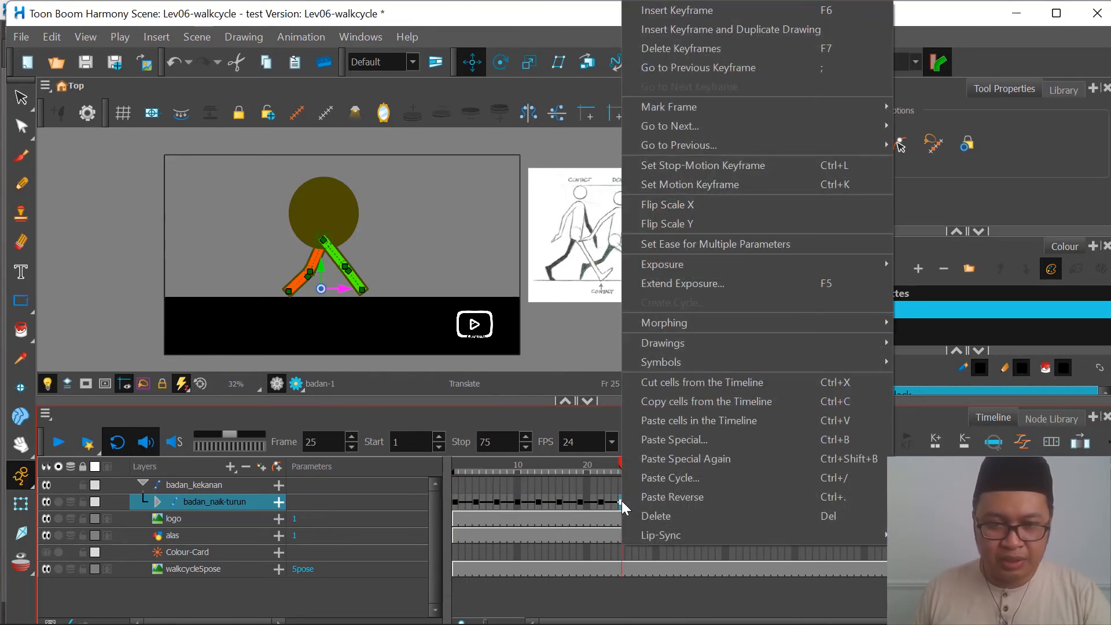
left_click(671, 477)
left_click(555, 352)
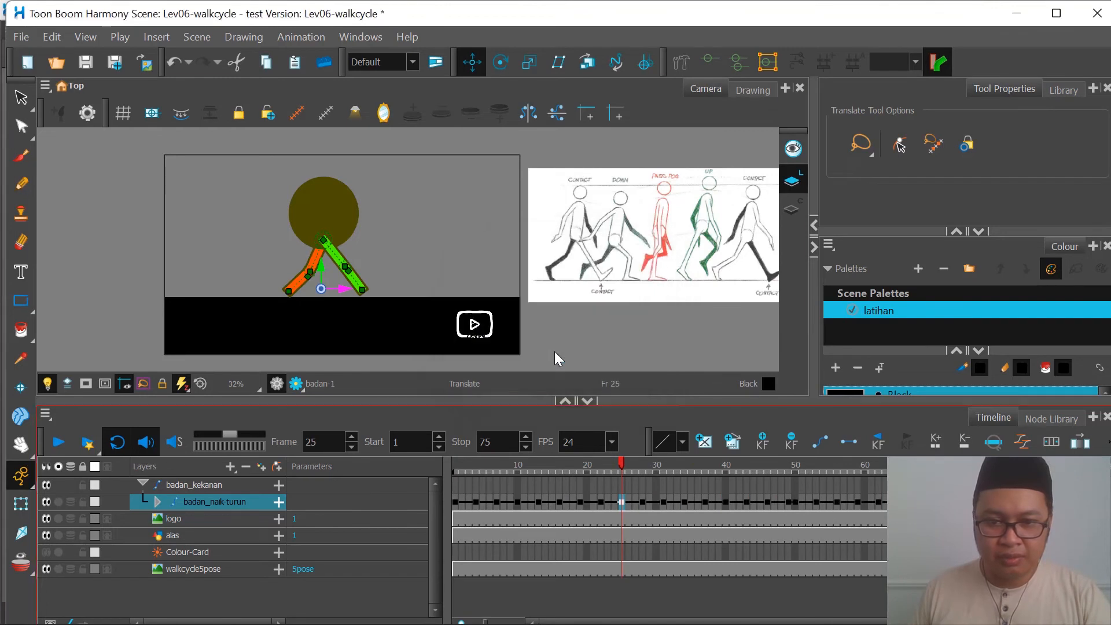
Step: Inspect the pasted cycle at frames 35 and 50, and undo the cycle paste
left_click(691, 485)
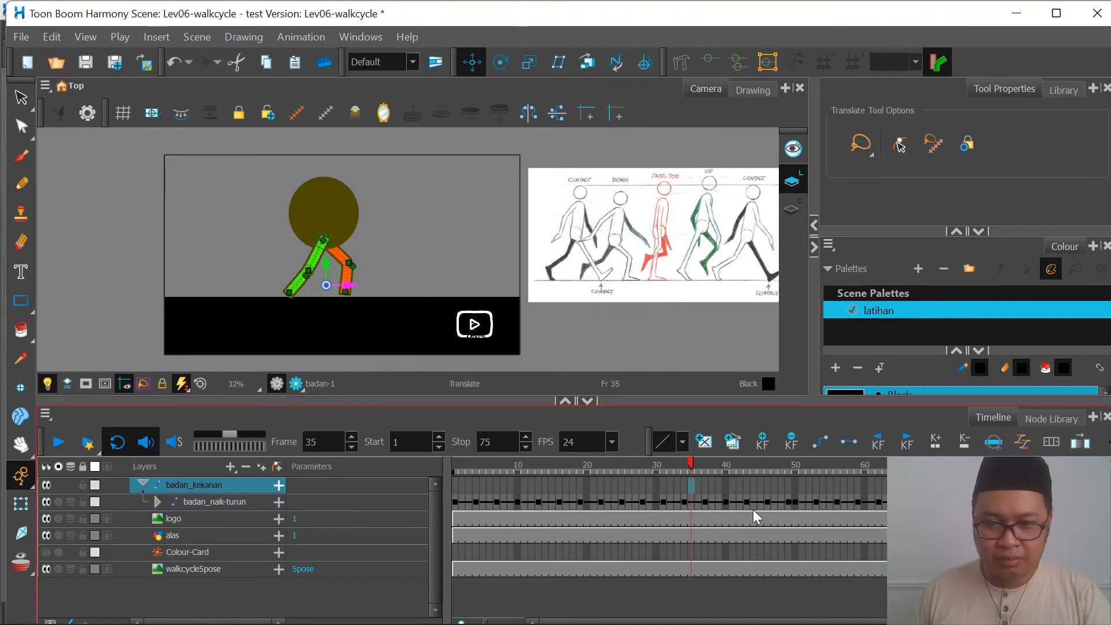
left_click(795, 502)
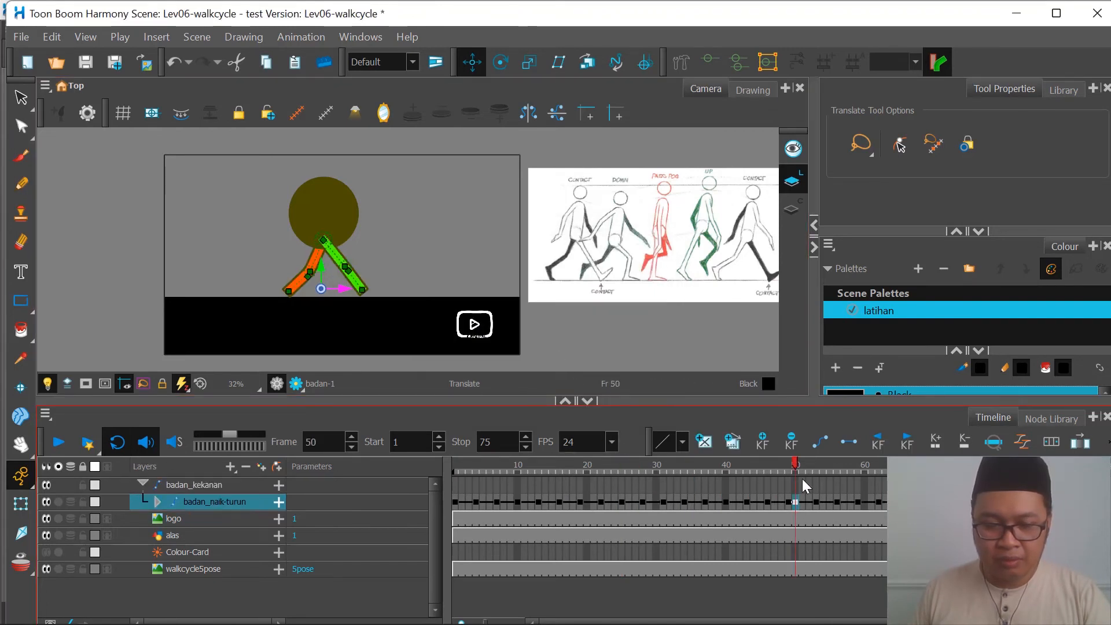
key("ctrl+z")
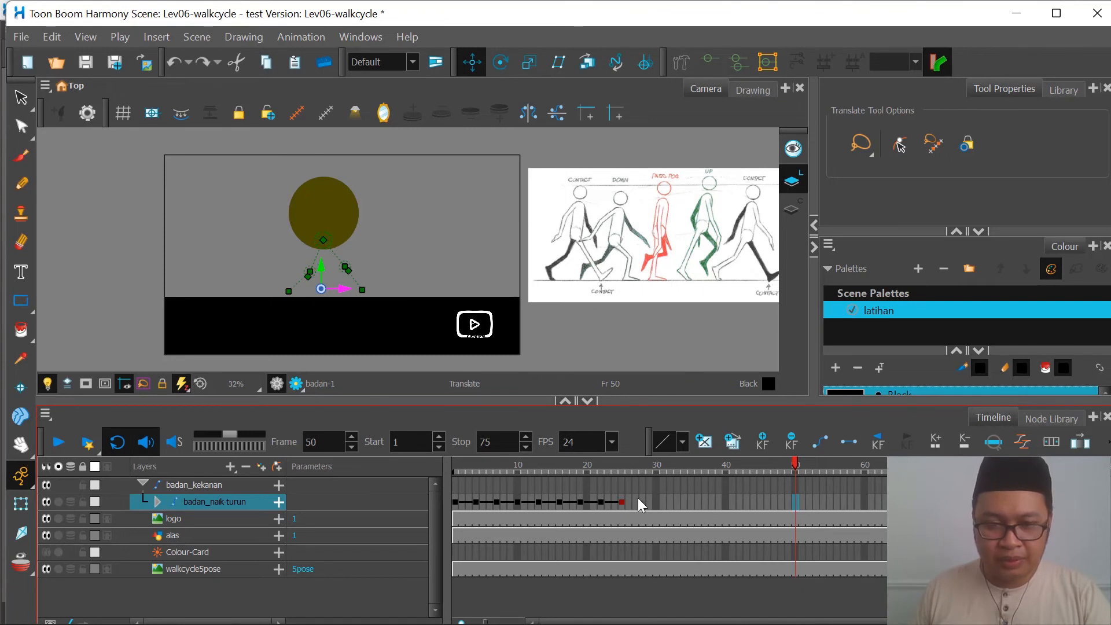
Step: Move the last badan_naik-turun keyframe of the first cycle to frame 24
left_click(623, 502)
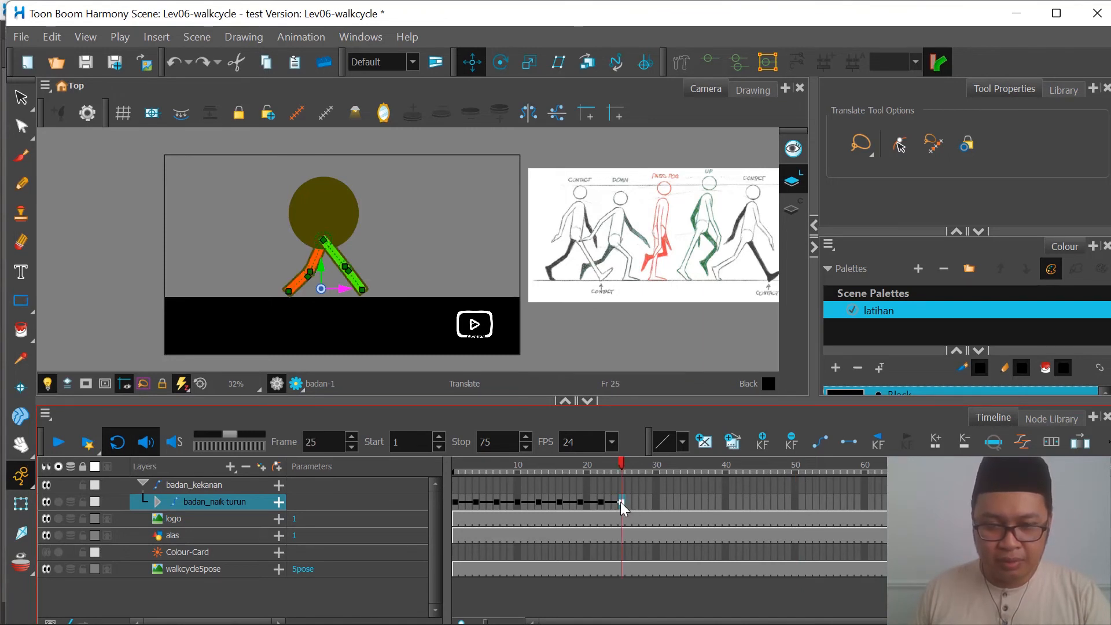
left_click_drag(621, 502, 619, 505)
left_click(456, 504)
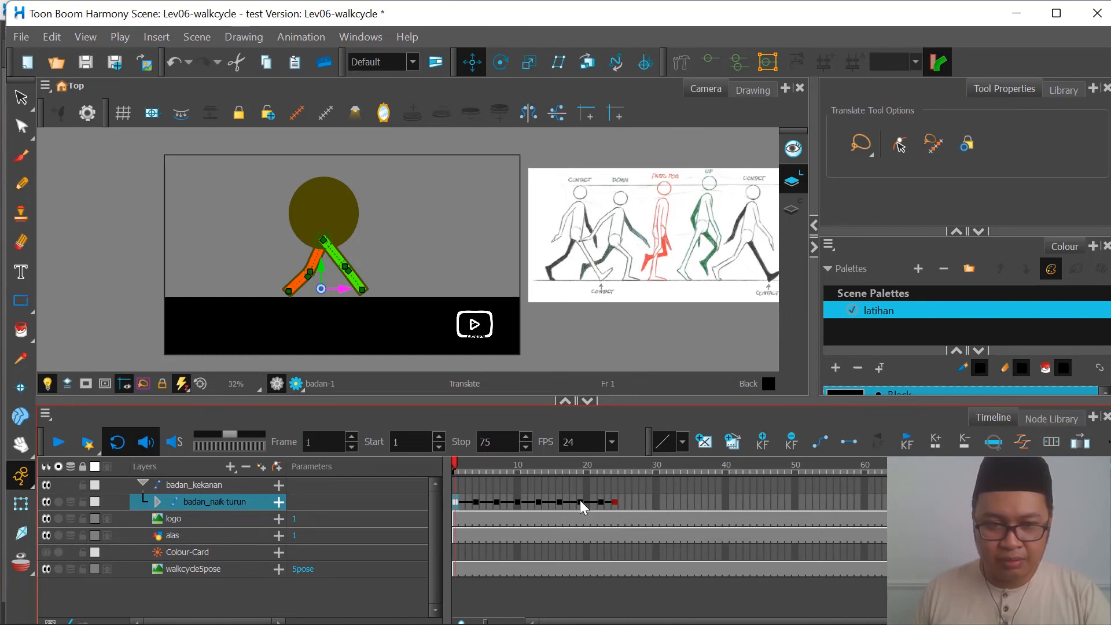
left_click(156, 503)
left_click(156, 504)
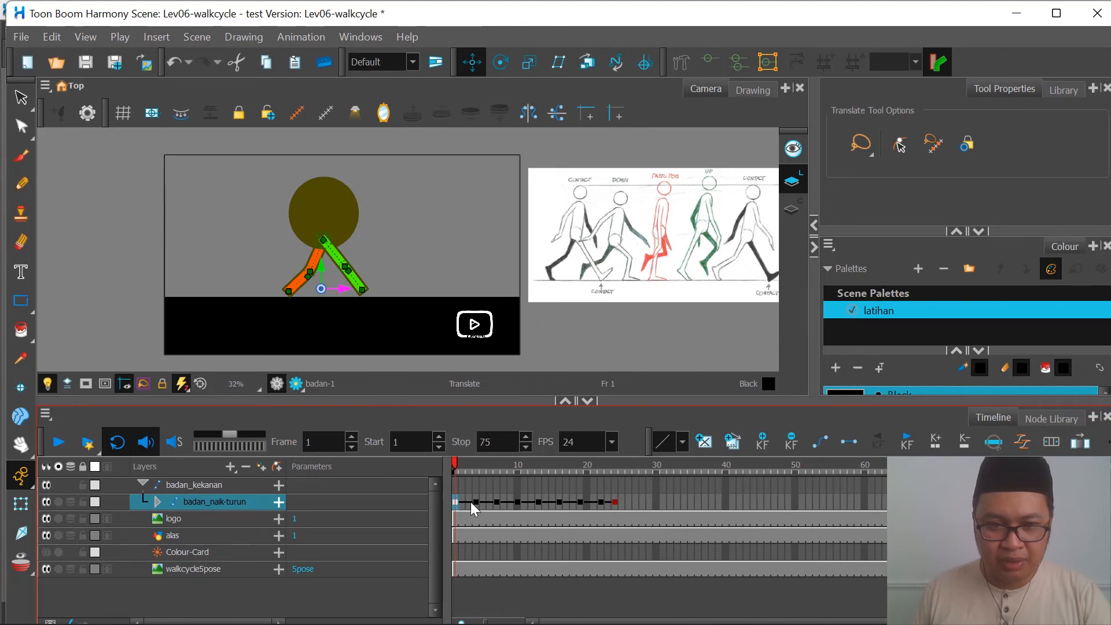
Step: Copy badan_naik-turun frames 1 to 24 and paste them as a cycle starting at frame 25
left_click(616, 502, "shift")
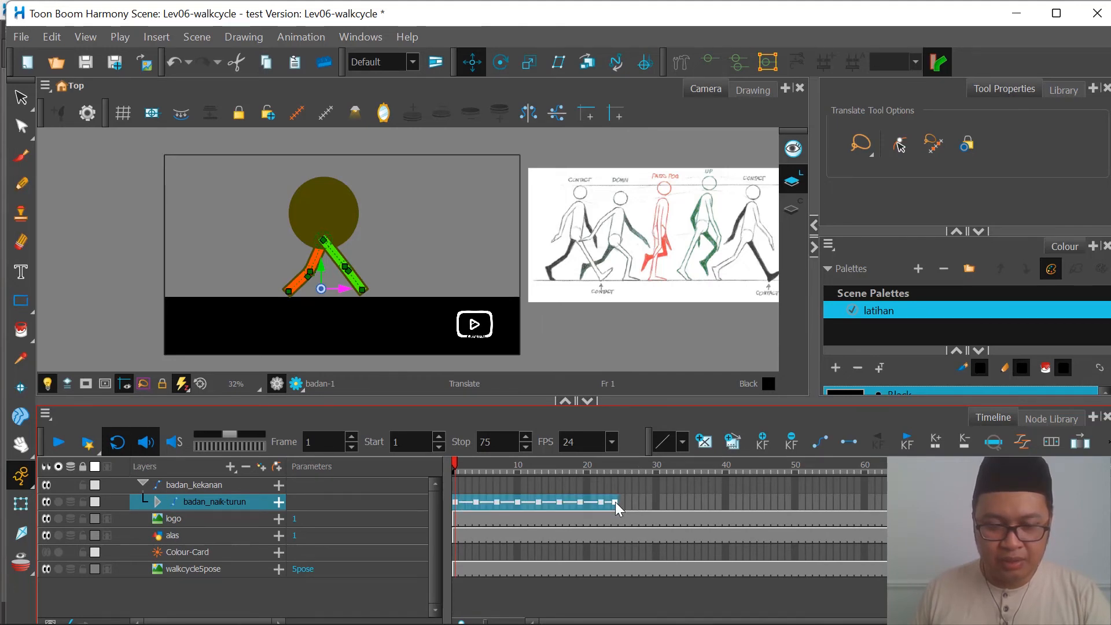
left_click(621, 505)
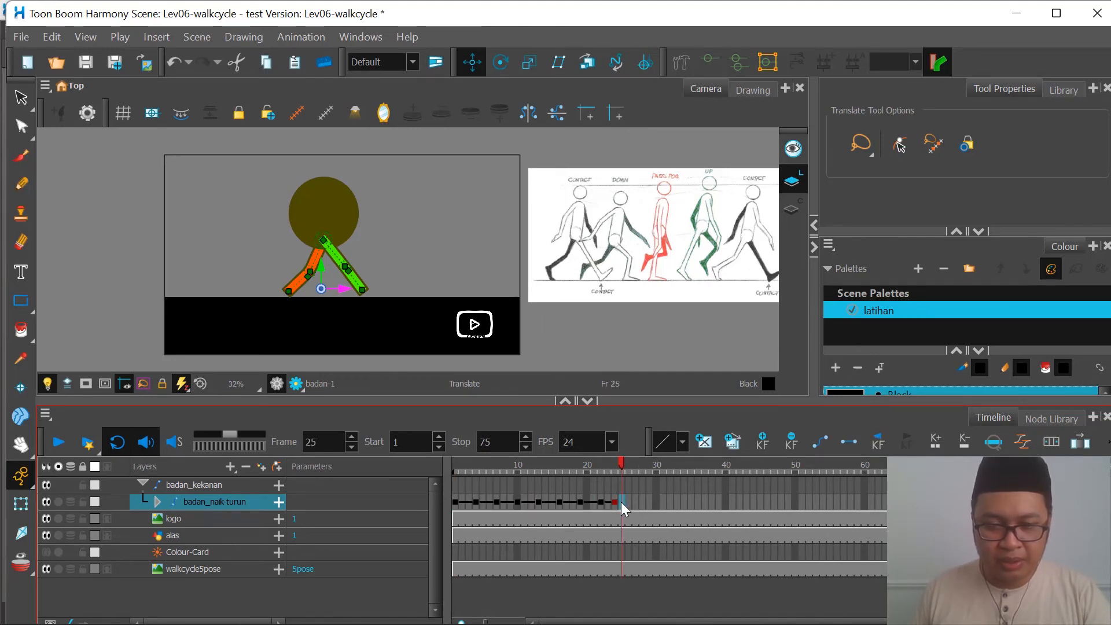
right_click(621, 502)
left_click(682, 476)
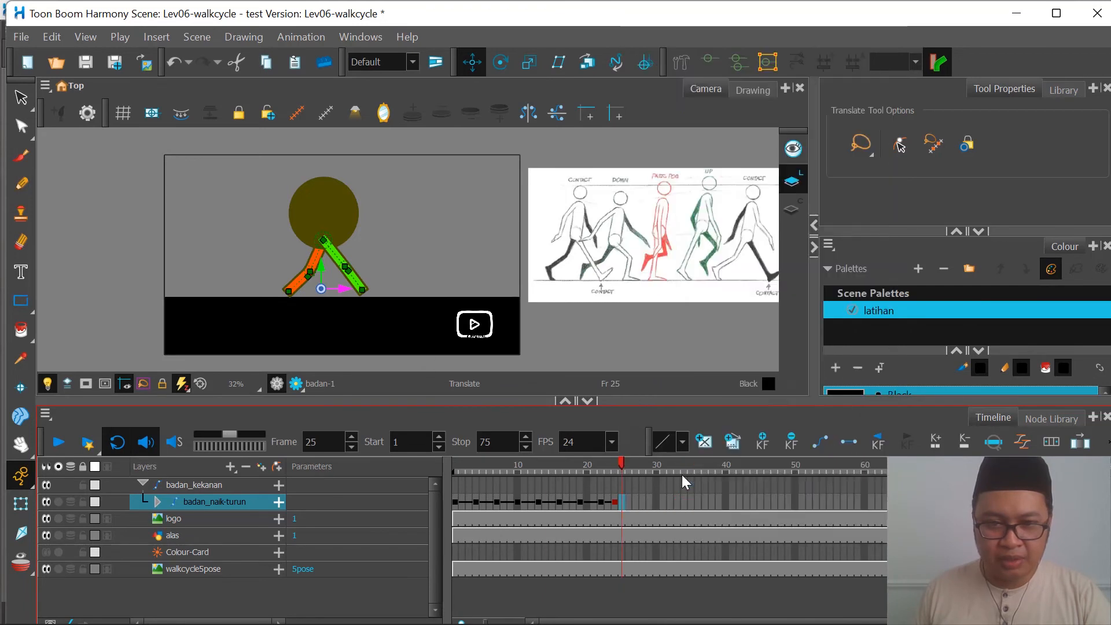
left_click(565, 357)
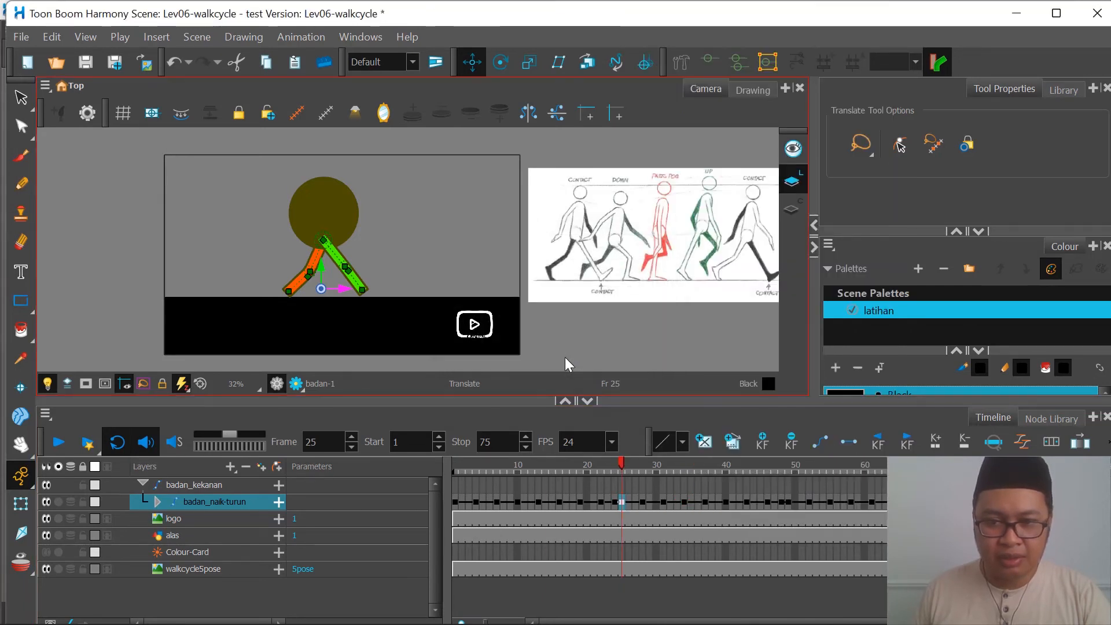
Step: Play the walk from frame 1 to check how the repeated cycles loop, and stop playback
left_click(531, 466)
left_click(452, 470)
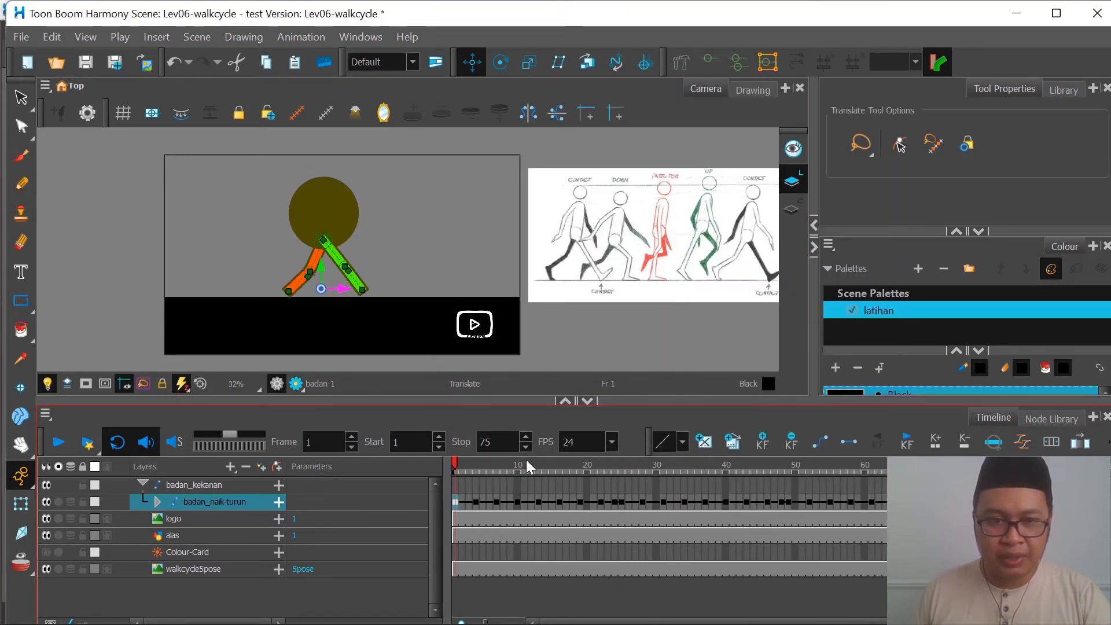
left_click(59, 444)
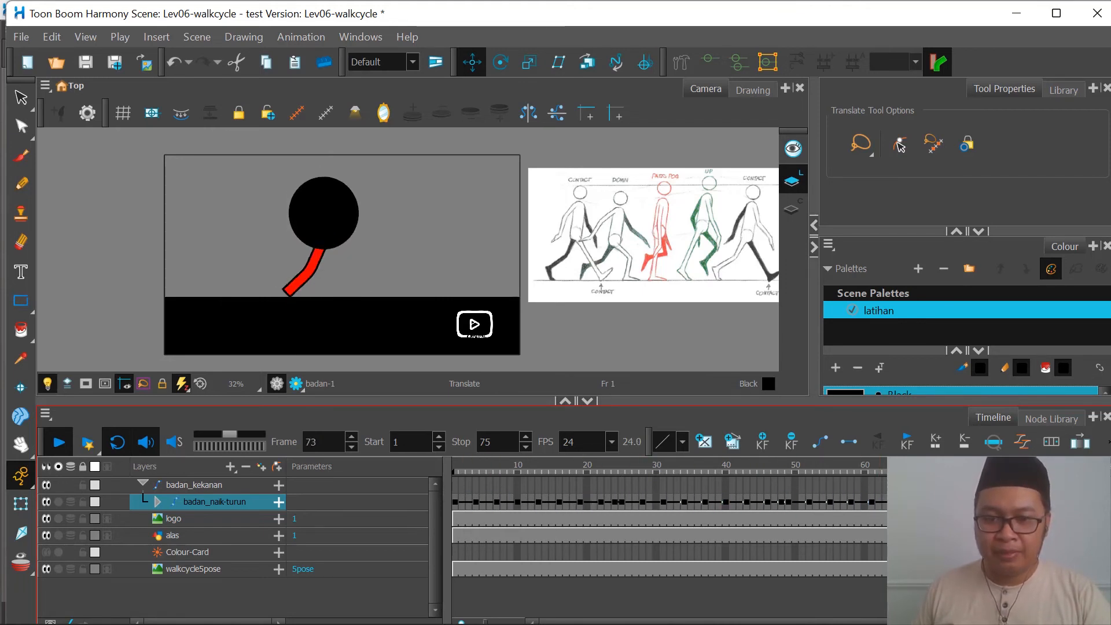
left_click(60, 442)
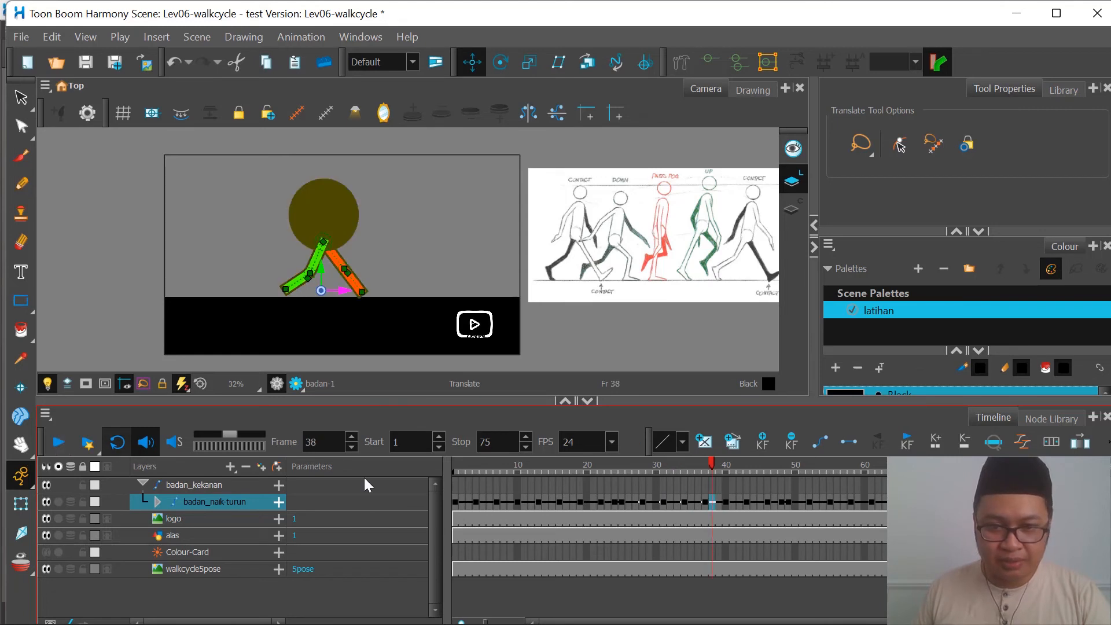
Step: Scrub through the repeated cycles to their end and set the scene's stop frame to 72
left_click(591, 467)
left_click(746, 466)
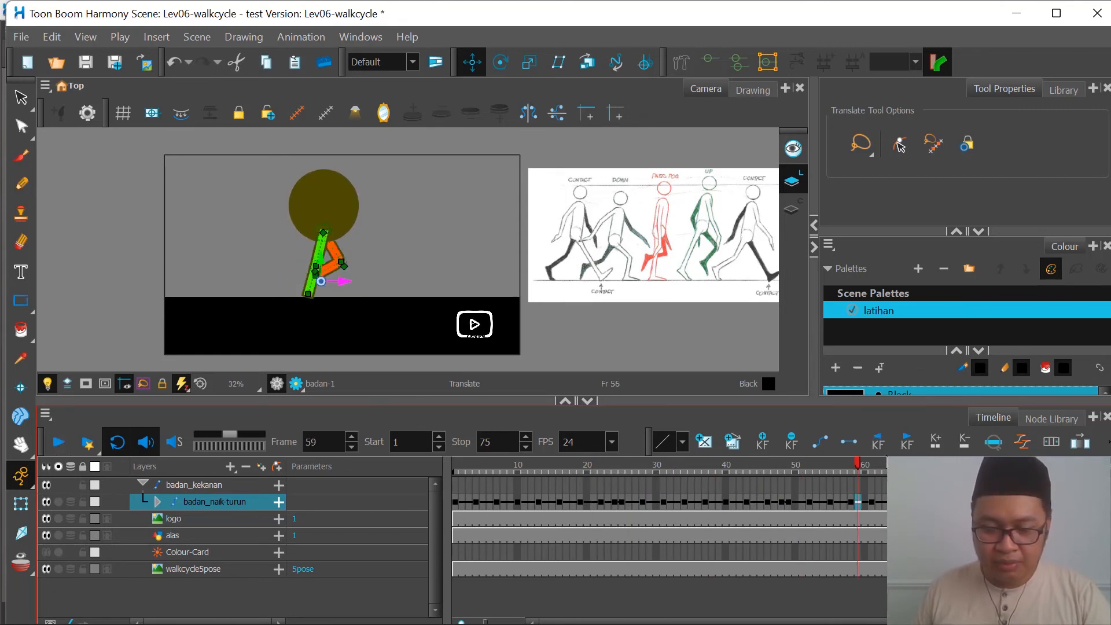
key("comma")
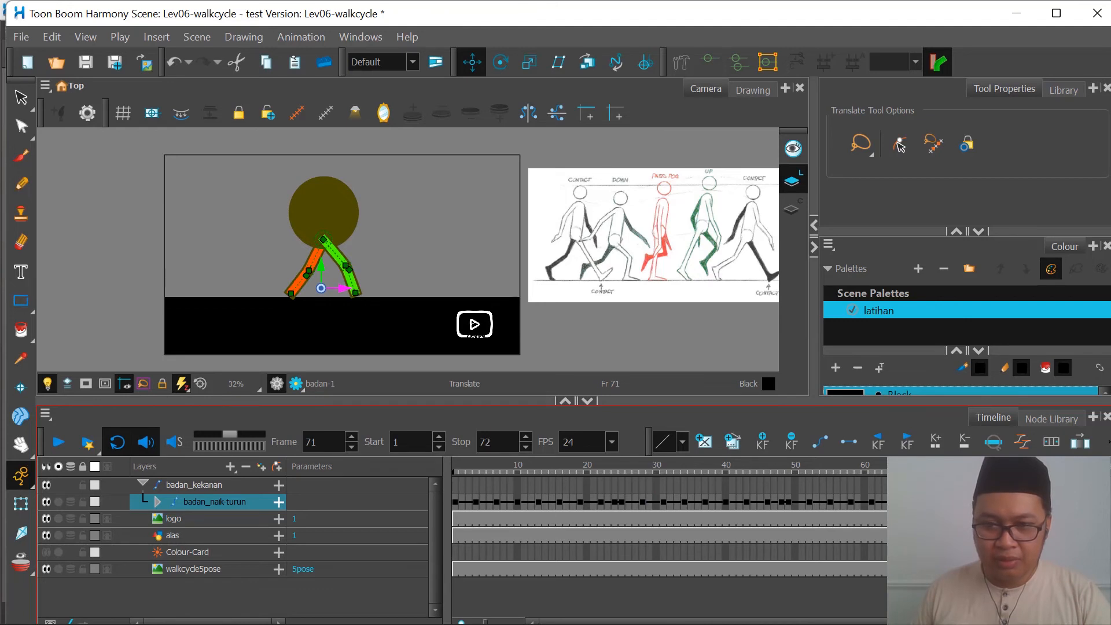
Step: Replay the shortened walk loop from frame 1 and stop playback
left_click_drag(942, 468, 443, 481)
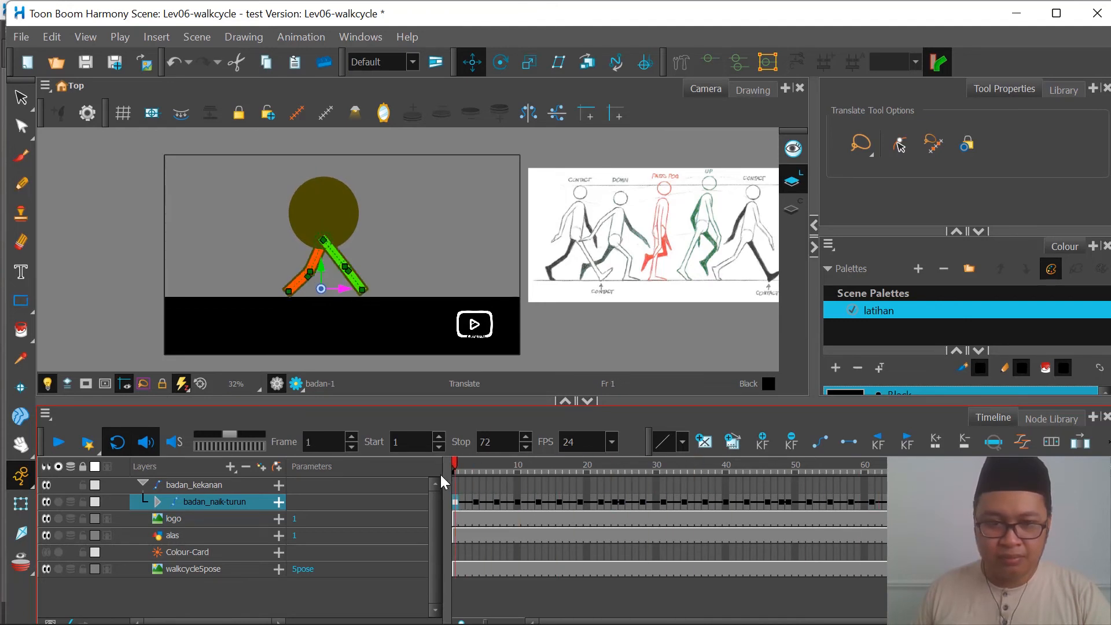
left_click(65, 447)
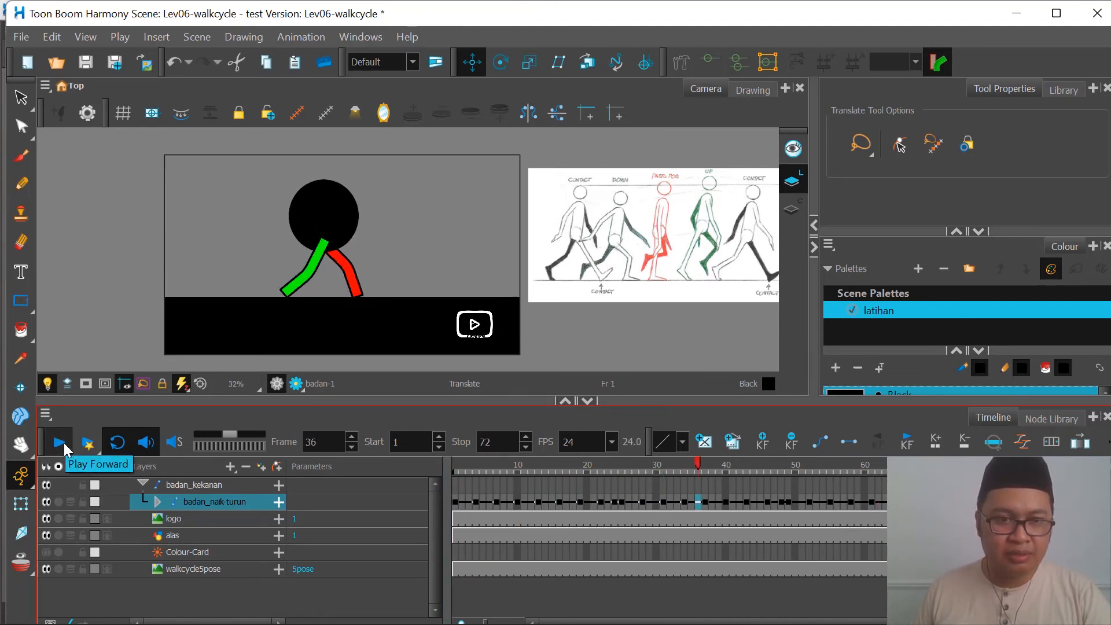
left_click(62, 447)
Step: Keyframe badan_kekanan's travel by placing the character outside the camera frame's left edge at frame 1 and in its right half at frame 40
left_click(456, 485)
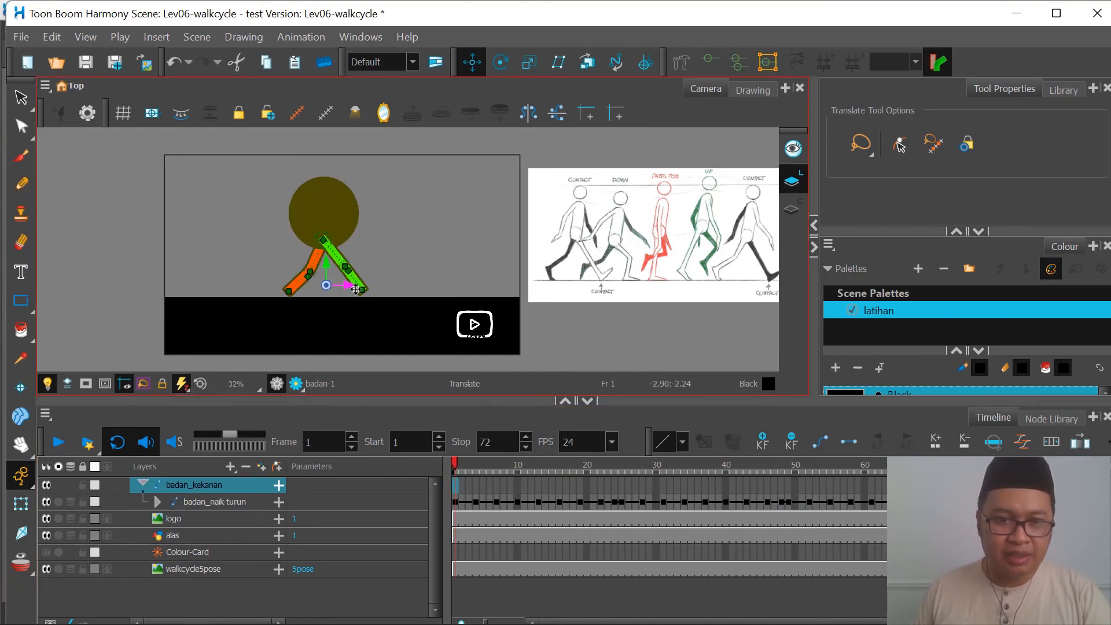
left_click_drag(346, 310, 144, 312)
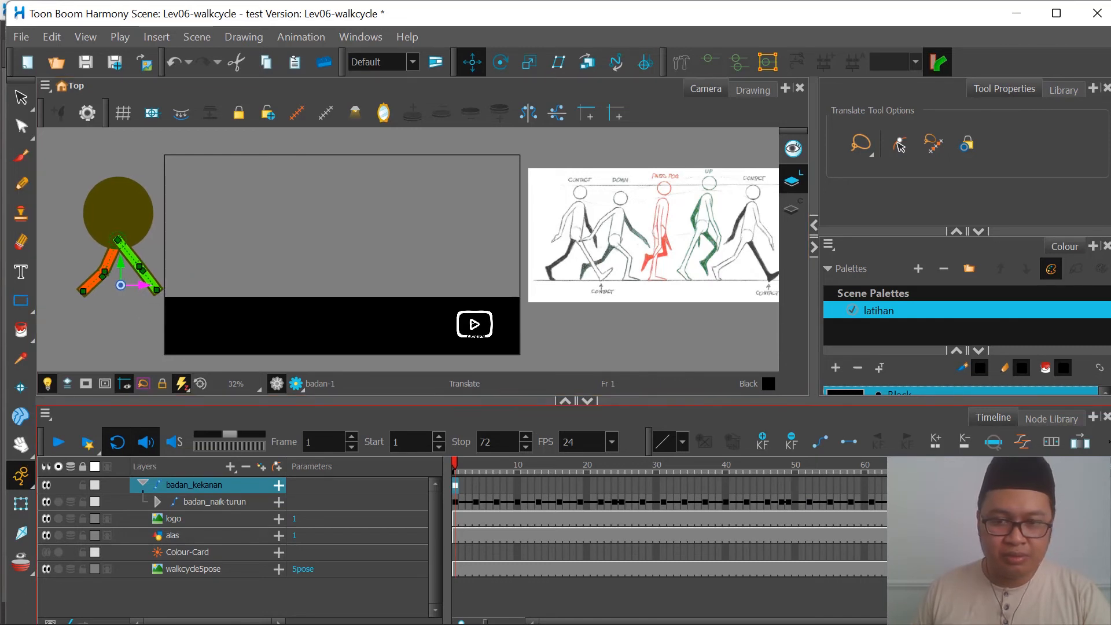
left_click(727, 486)
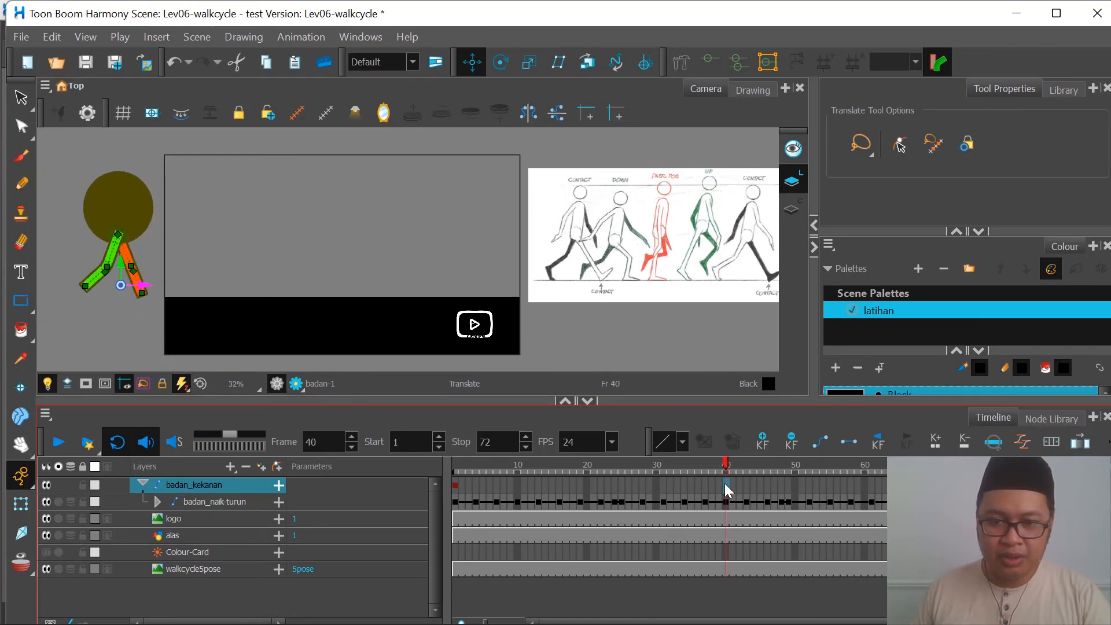
left_click_drag(147, 285, 442, 277)
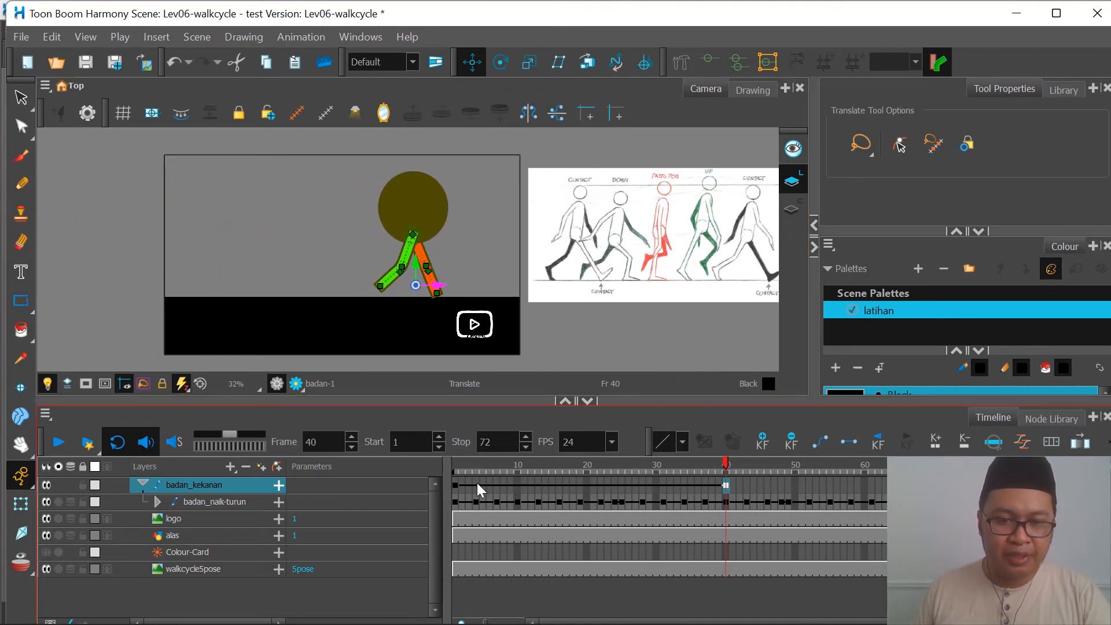
Step: Play the character's travel across the scene from frame 1 and stop playback
left_click(456, 465)
left_click(59, 444)
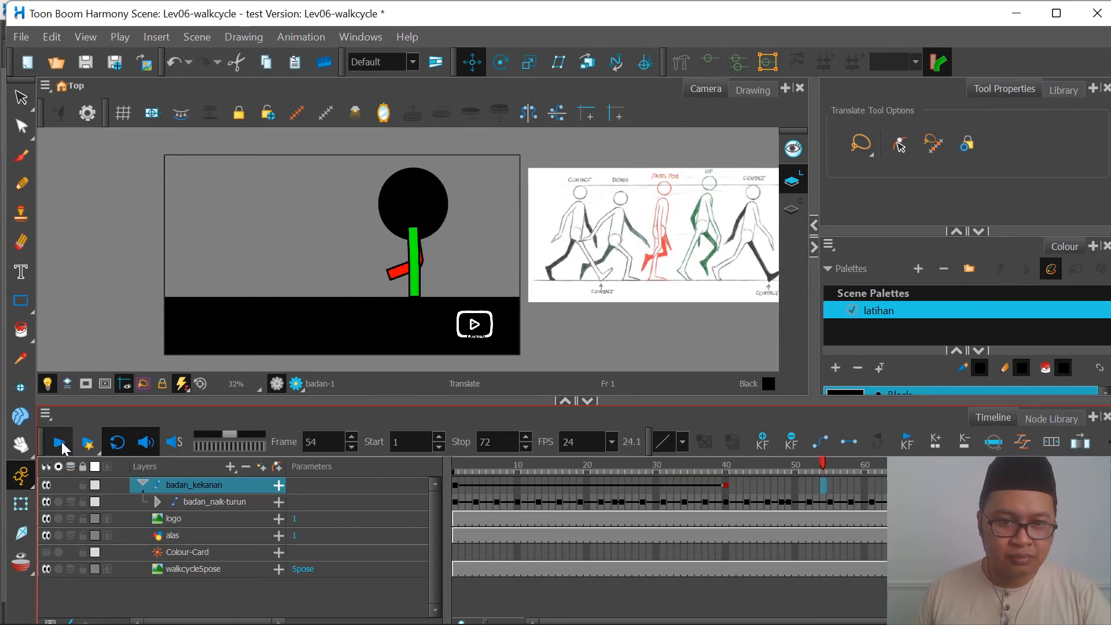
left_click(61, 444)
Step: Delay the end of badan_kekanan's travel by moving its last keyframe to frame 46, and return to frame 1
left_click_drag(648, 463, 537, 477)
left_click(455, 485)
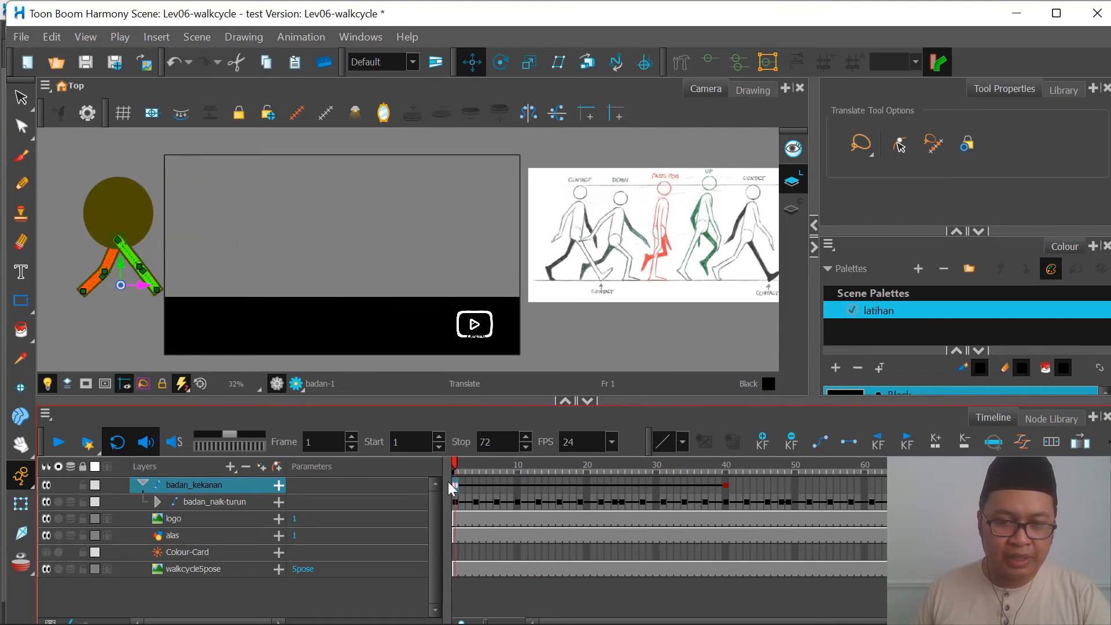
left_click(728, 485)
mouse_move(754, 488)
left_mouse_down()
mouse_move(773, 487)
mouse_move(455, 466)
left_mouse_up()
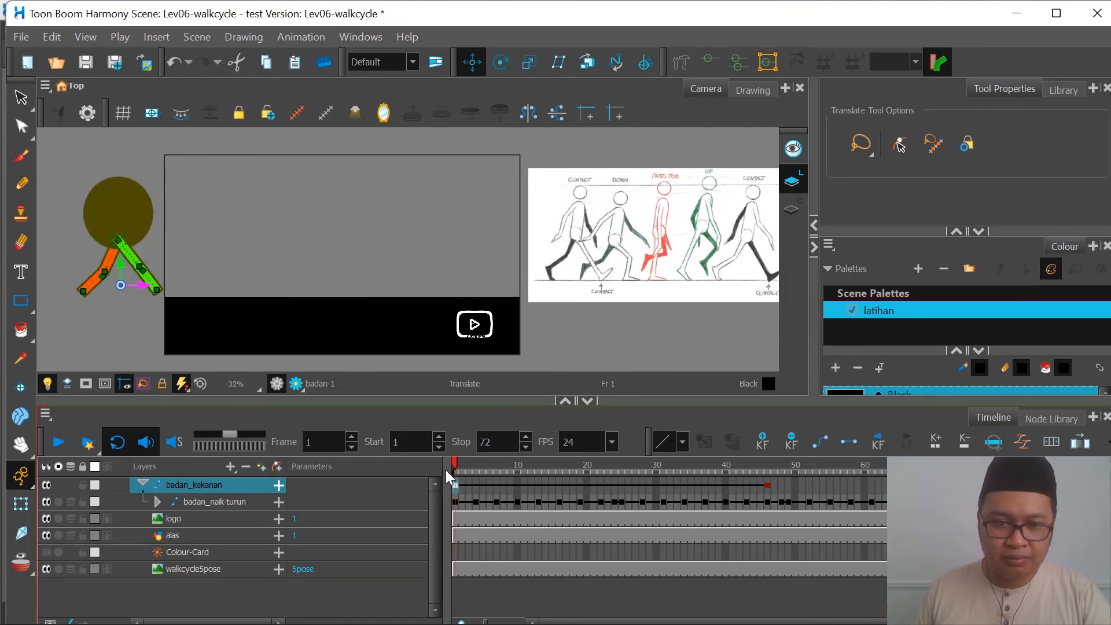
Step: Replay and scrub through the retimed walk to check how the steps match the travel up to frame 46
left_click(61, 445)
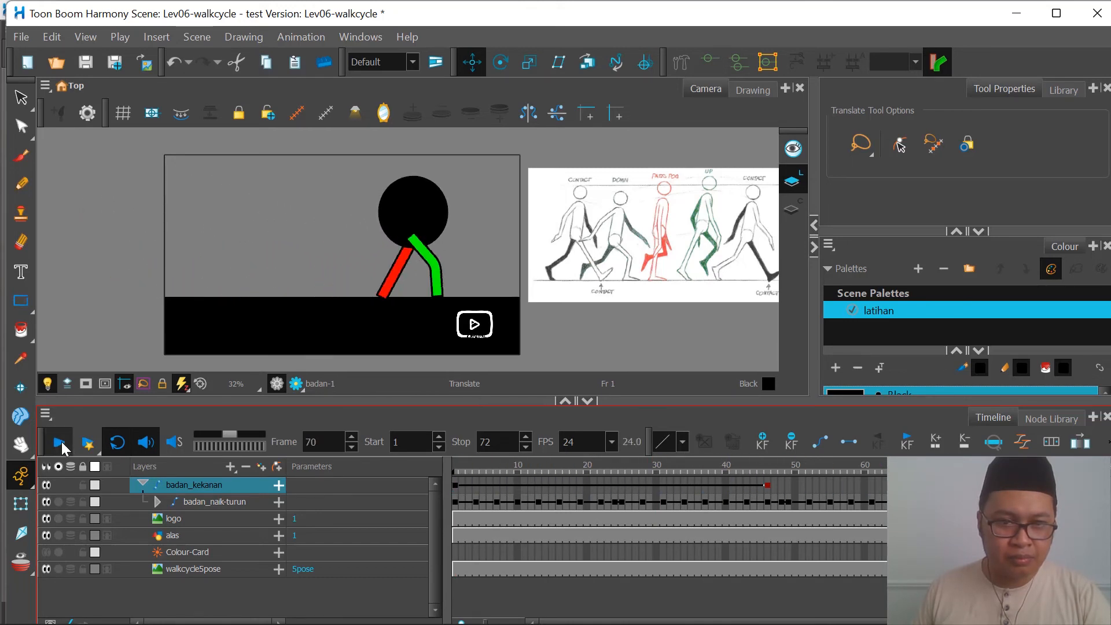
left_click(60, 445)
left_click(480, 471)
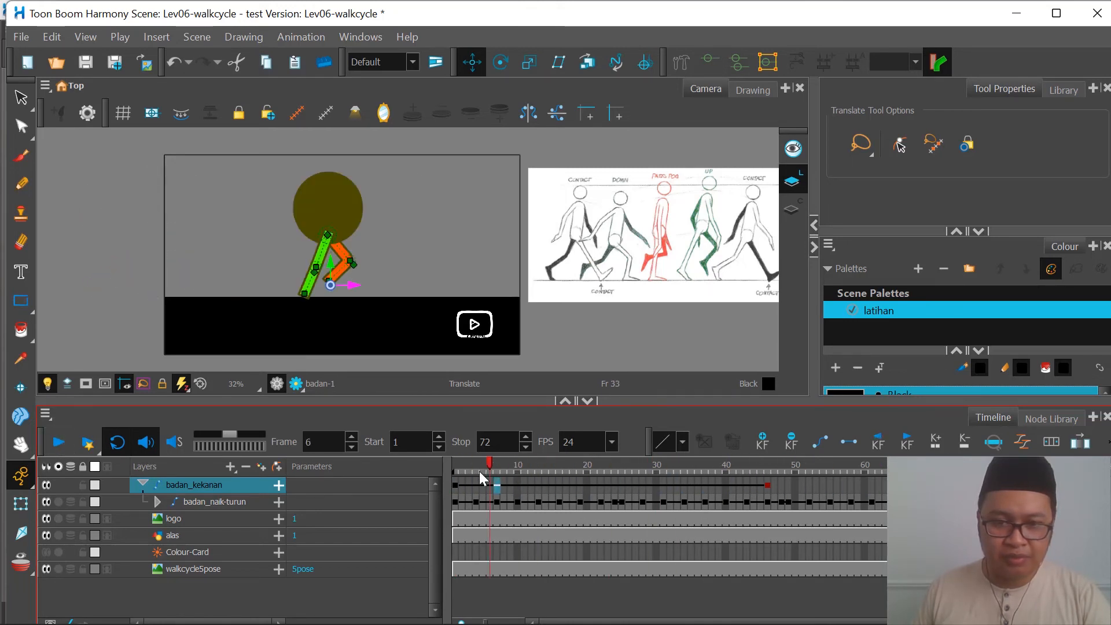
left_click(458, 480)
left_click_drag(457, 479, 766, 480)
left_click(457, 485)
left_click(60, 444)
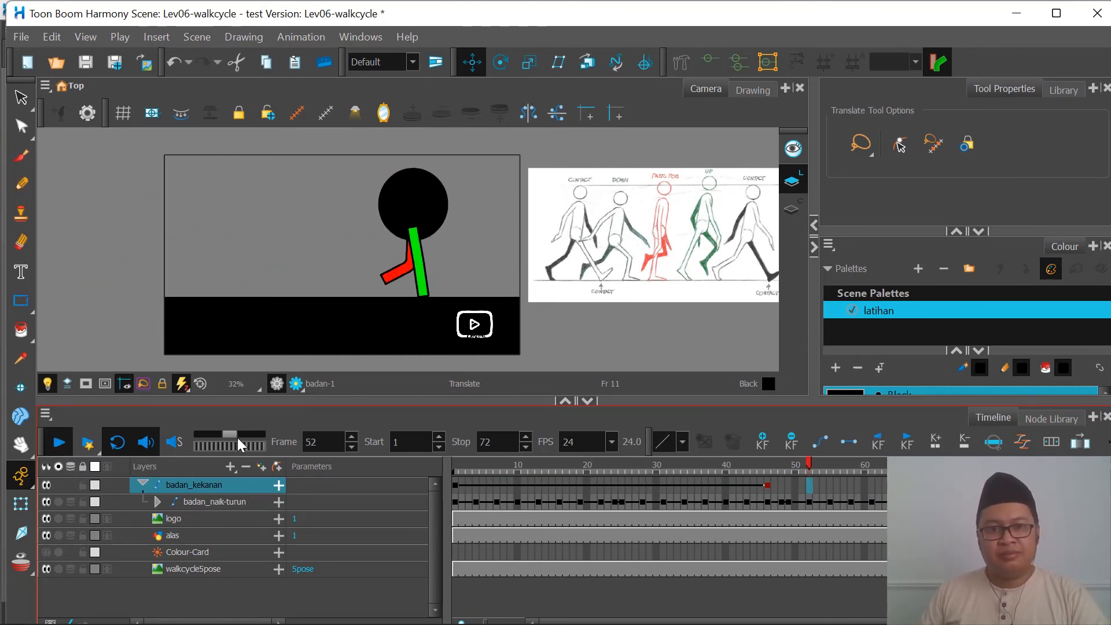
left_click(57, 444)
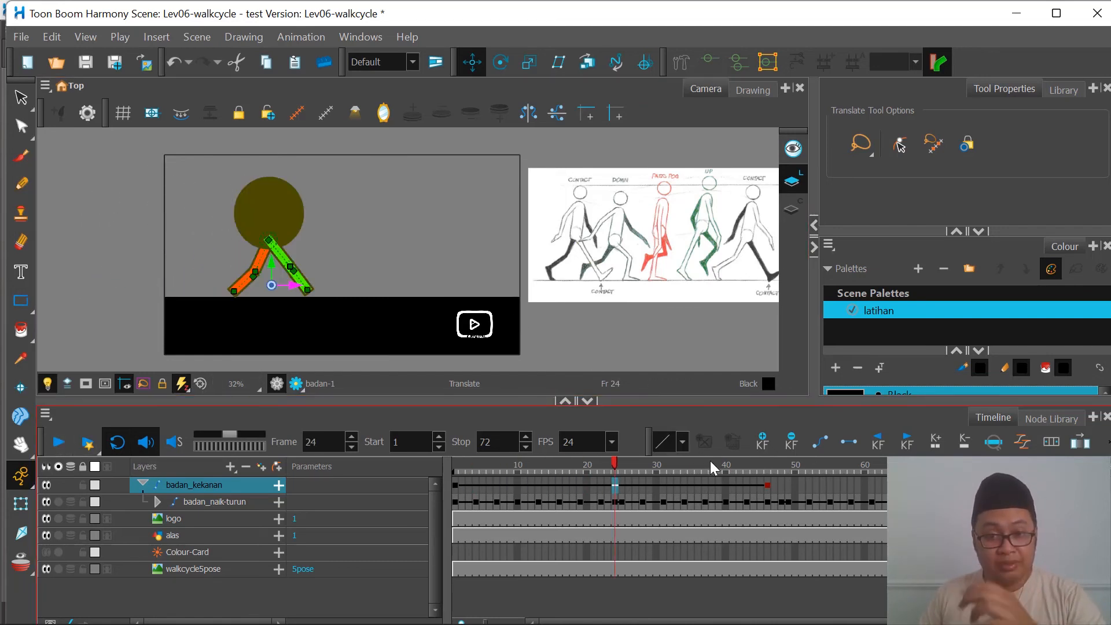
left_click(59, 443)
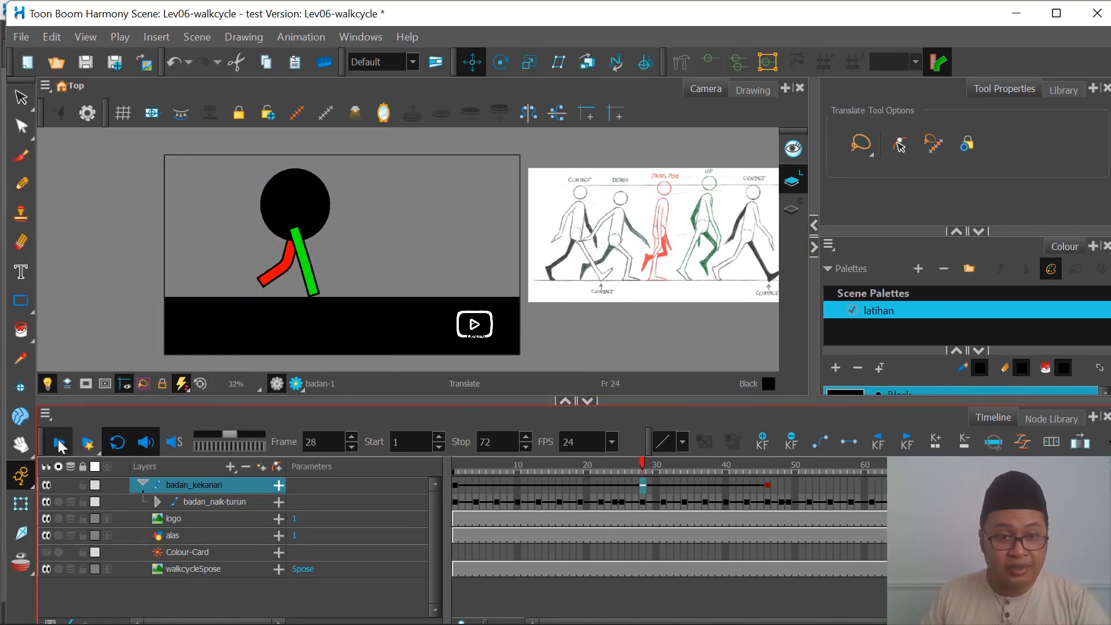
left_click(59, 442)
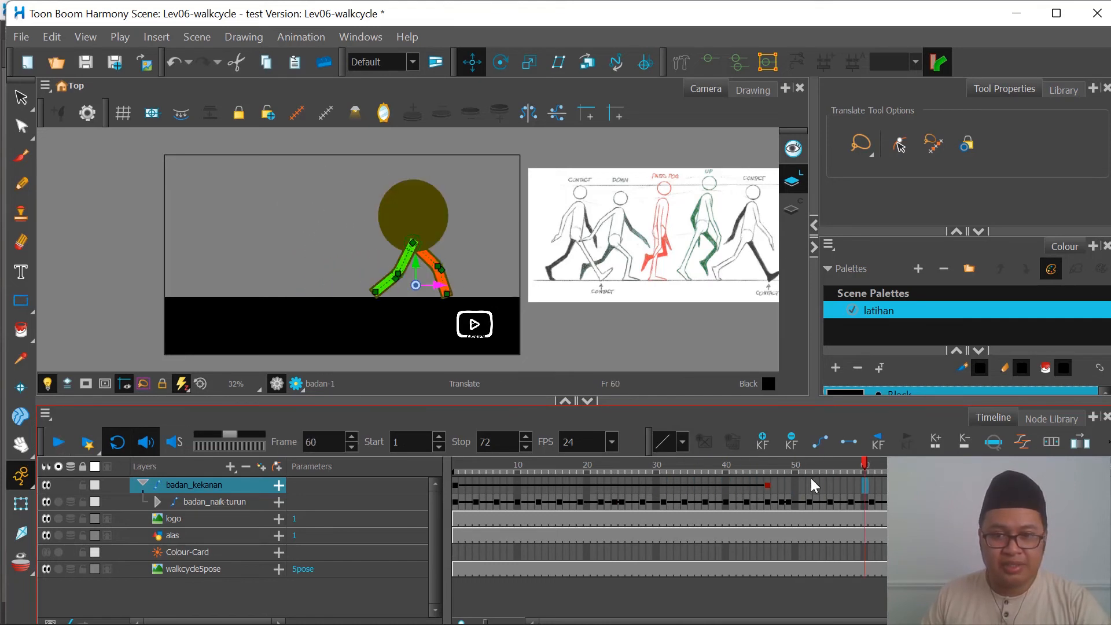
Step: Add a parent peg above badan_kekanan and name it badan_BALIK_ARAH
left_click(769, 485)
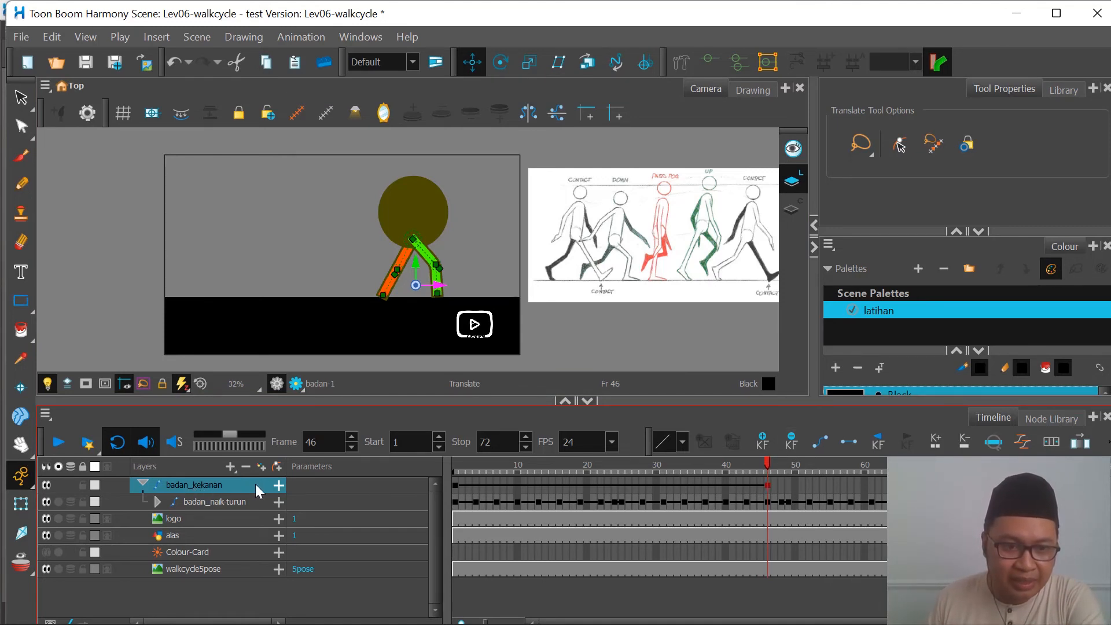
left_click(278, 468)
double_click(215, 485)
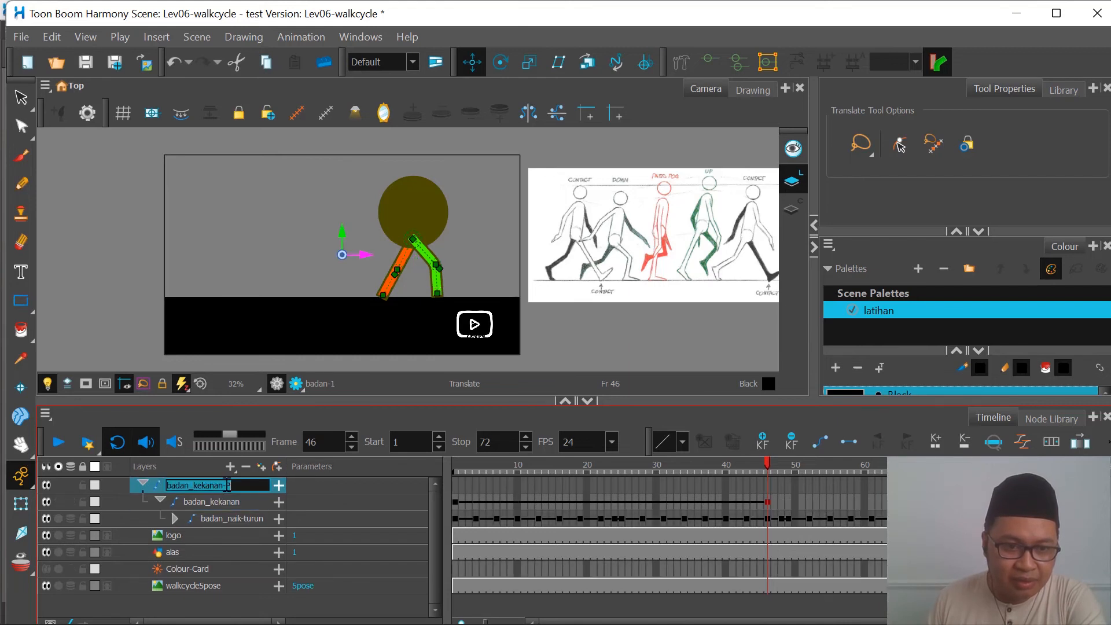
left_click_drag(233, 485, 207, 485)
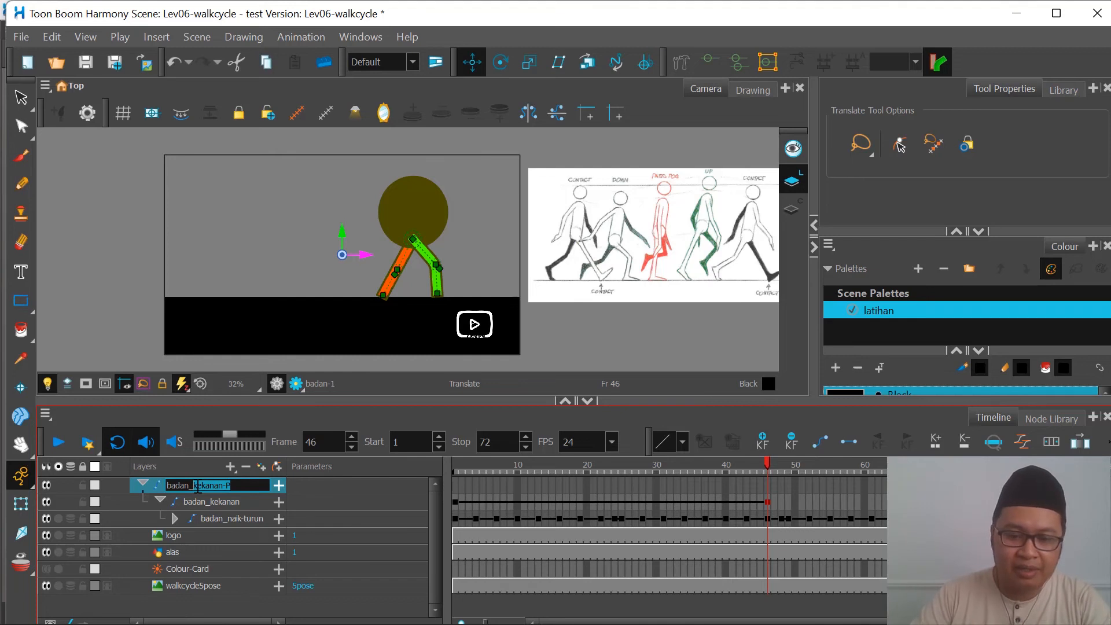
type("BALIK_ARA")
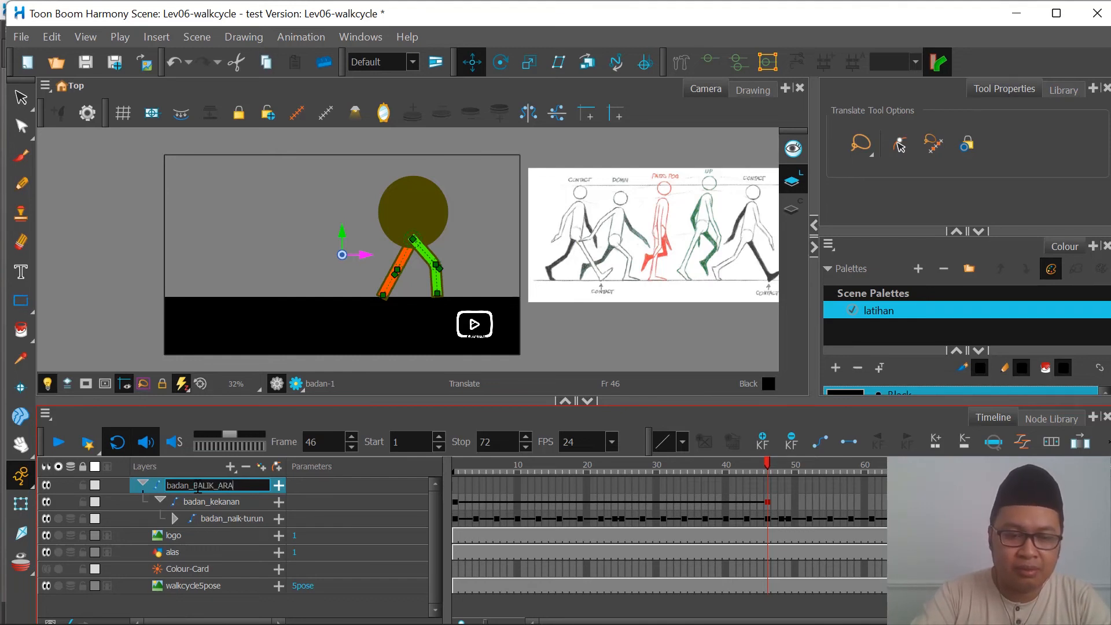
type("H")
key("Return")
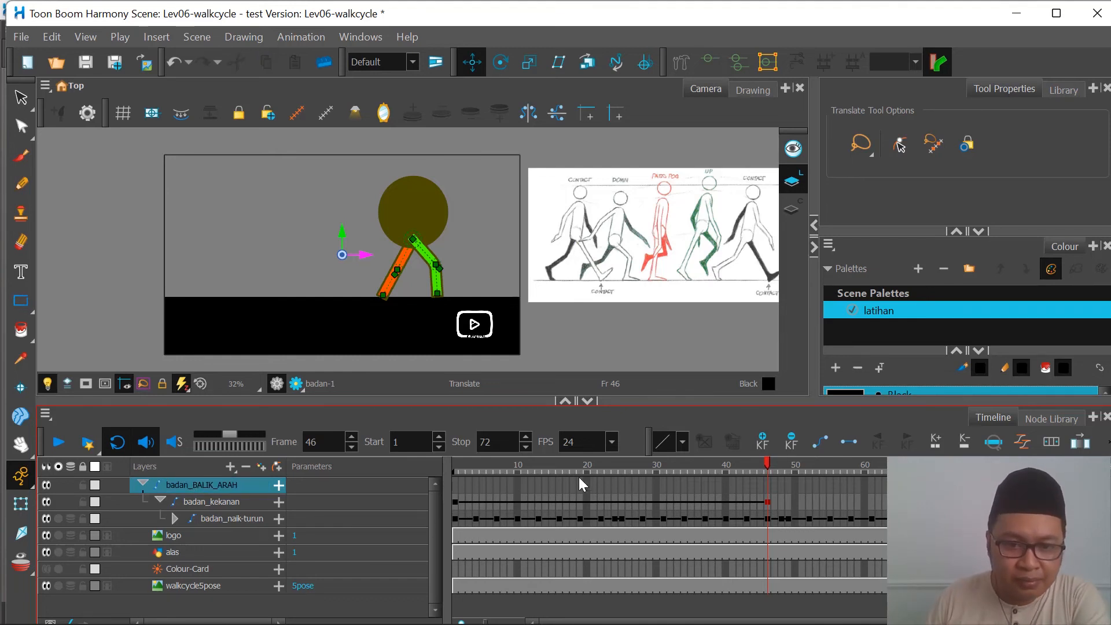
Step: Keyframe badan_BALIK_ARAH at frames 46 and 48, flipping the character horizontally around a pivot between its feet at frame 48
left_click(769, 486)
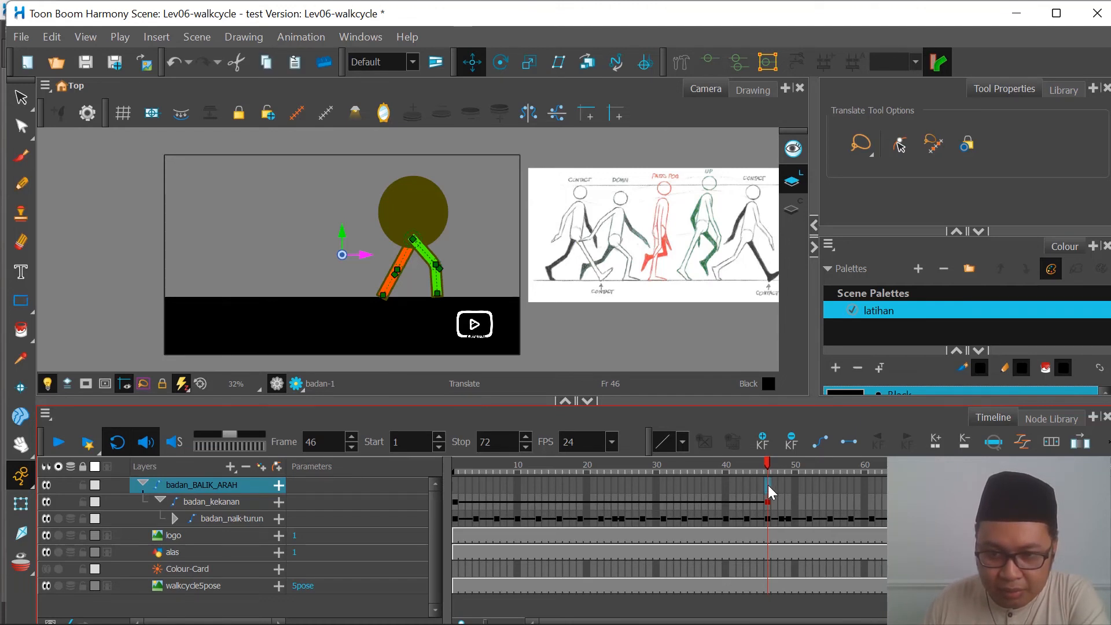
left_click(763, 442)
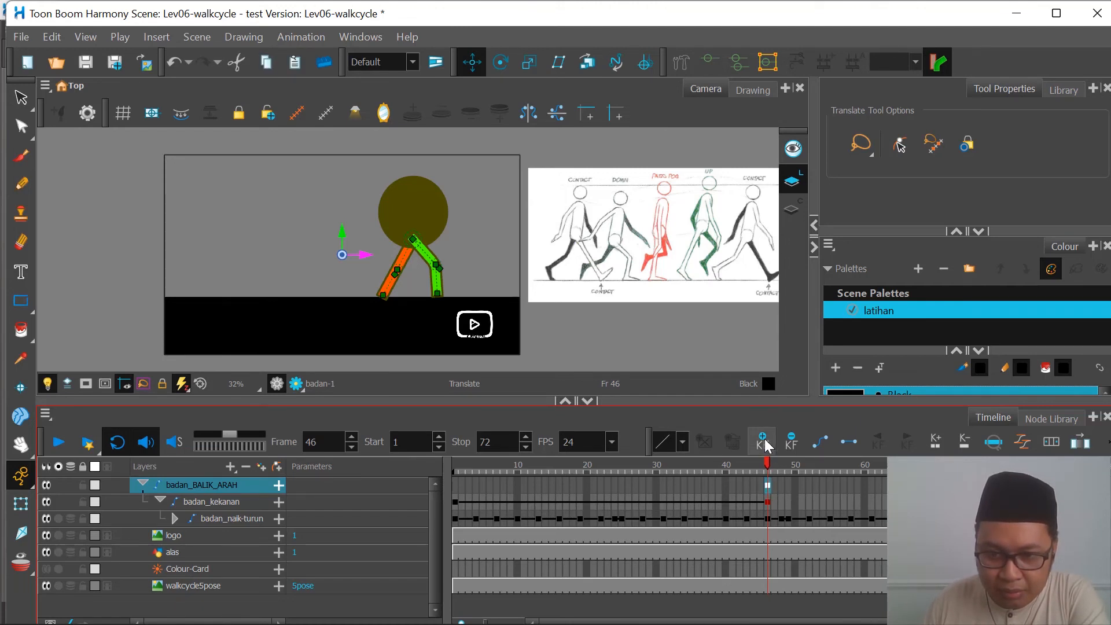
left_click(783, 486)
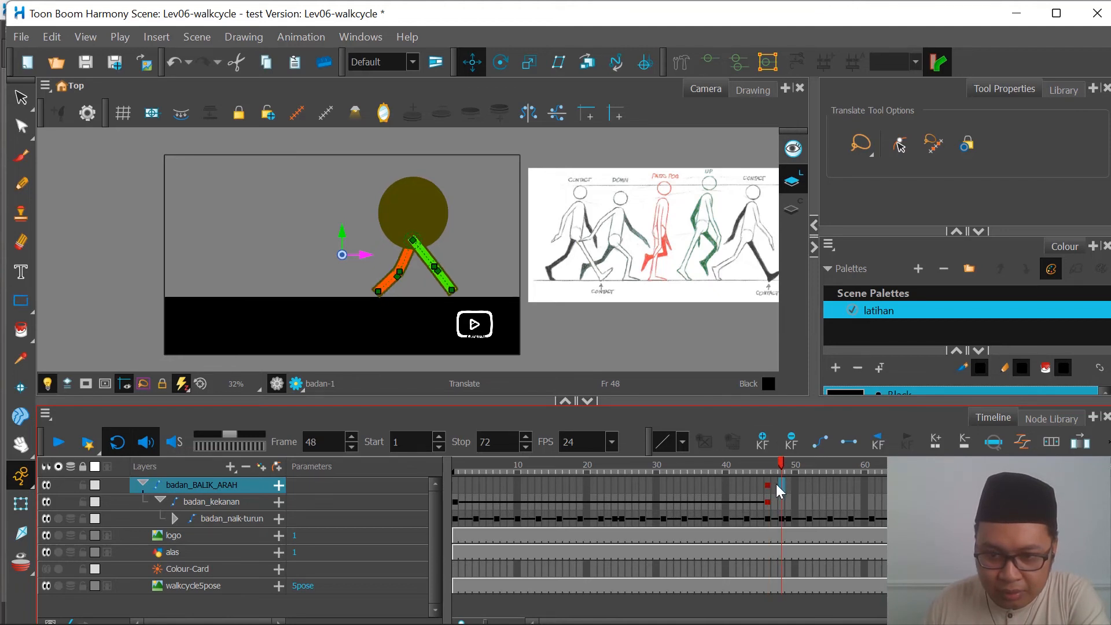
left_click(762, 441)
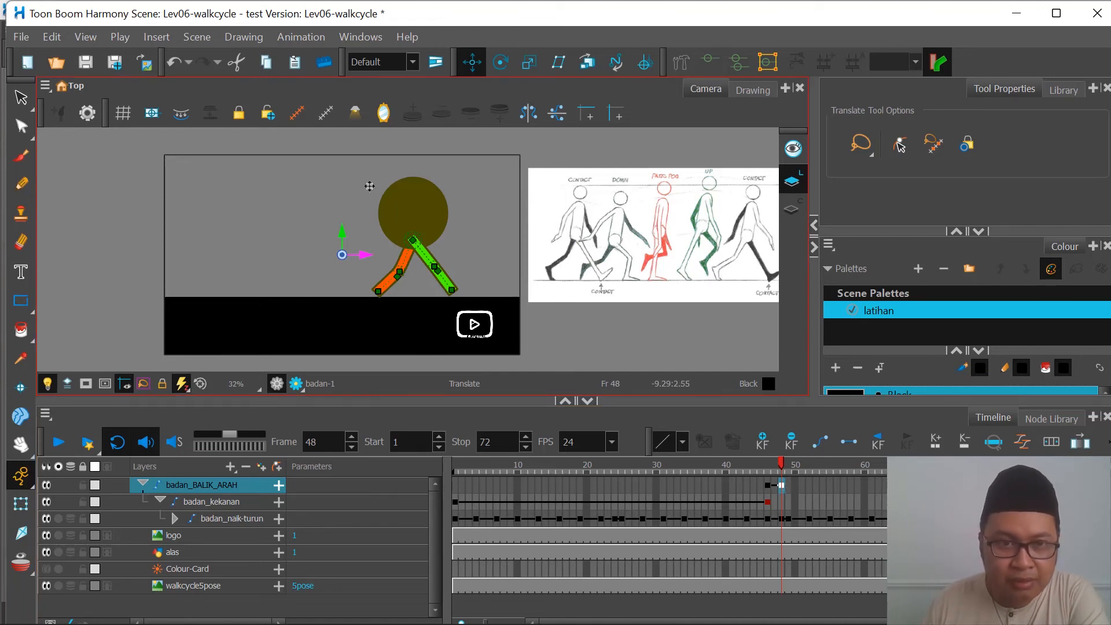
mouse_move(344, 256)
left_mouse_down()
mouse_move(387, 258)
mouse_move(415, 284)
left_mouse_up()
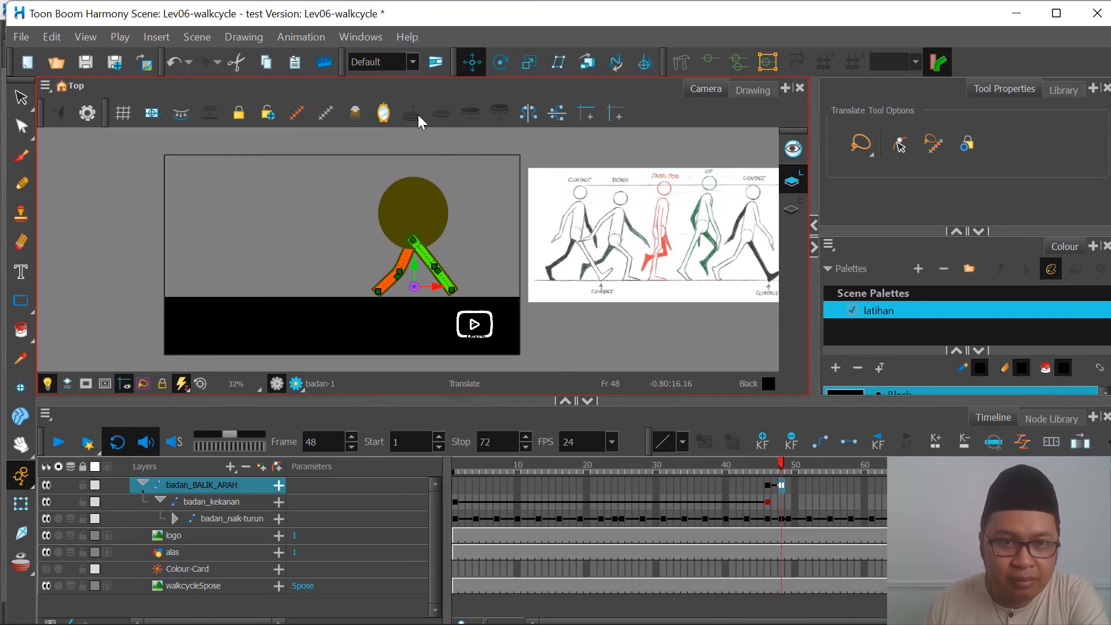
left_click(531, 117)
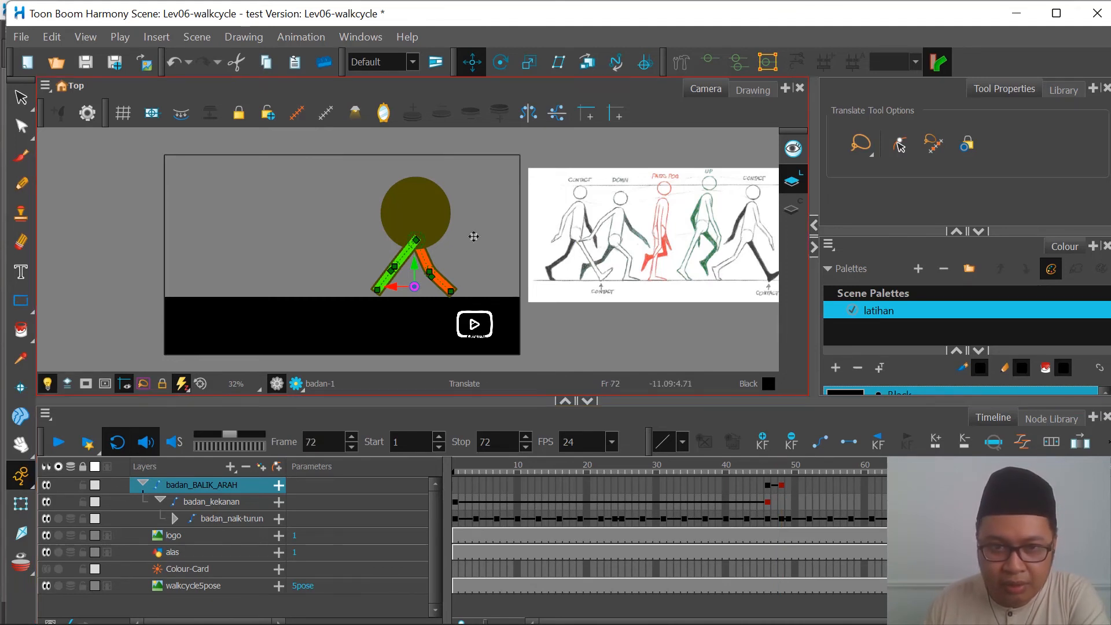
Step: Move the flipped character into the left half of the camera frame at frame 72, and scrub back towards the start
left_click_drag(394, 287, 256, 294)
left_click_drag(514, 460, 421, 515)
Step: Try playing the scene with badan_BALIK_ARAH's frame 46 keyframe removed, and undo the removal
left_click(768, 485)
left_click(58, 451)
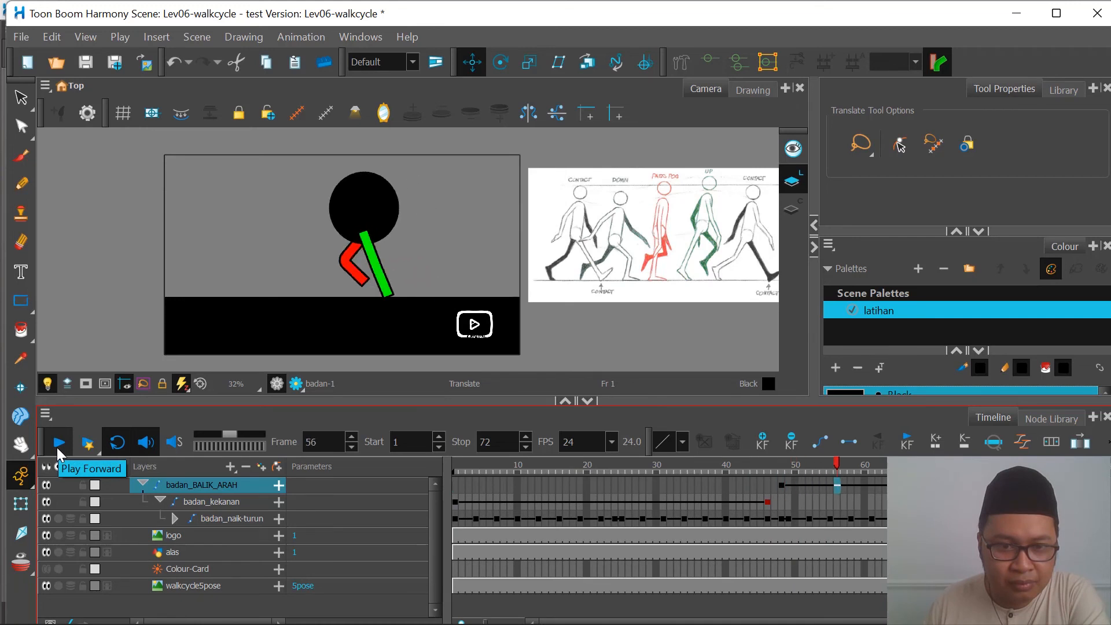
left_click(58, 451)
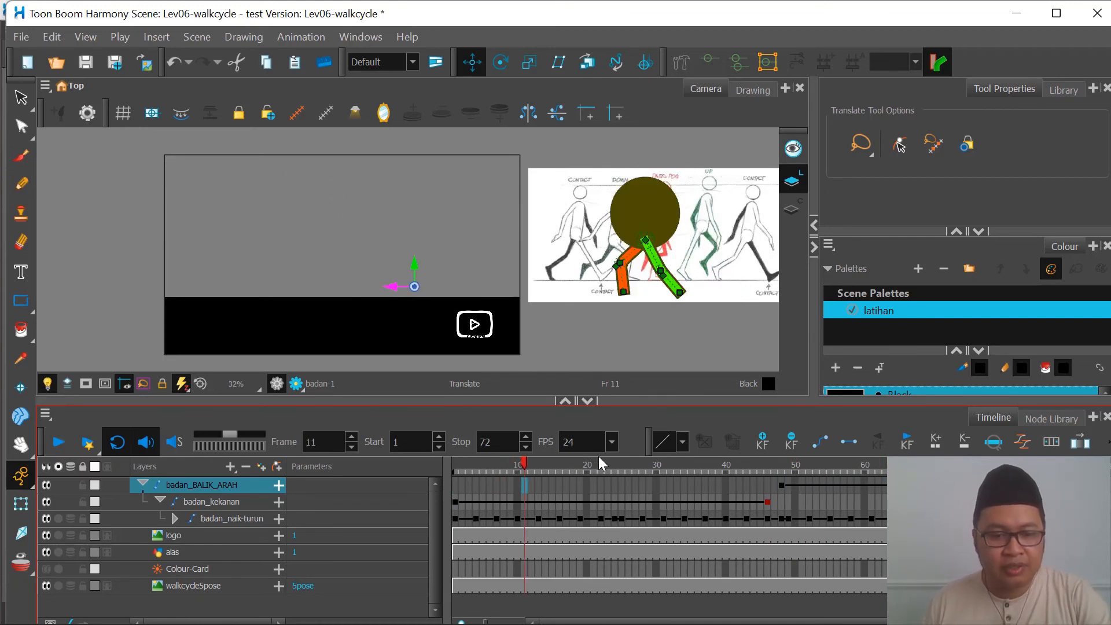
left_click_drag(518, 472, 436, 484)
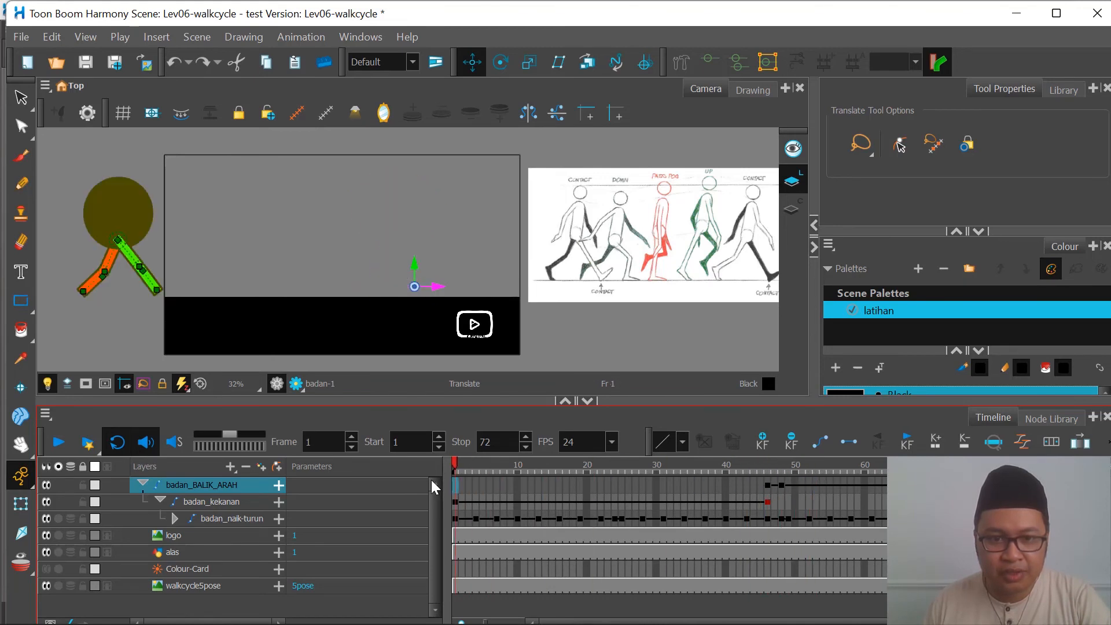
Step: Play the walk with its turnaround from frame 1, stop, and scrub to frame 72
left_click(59, 443)
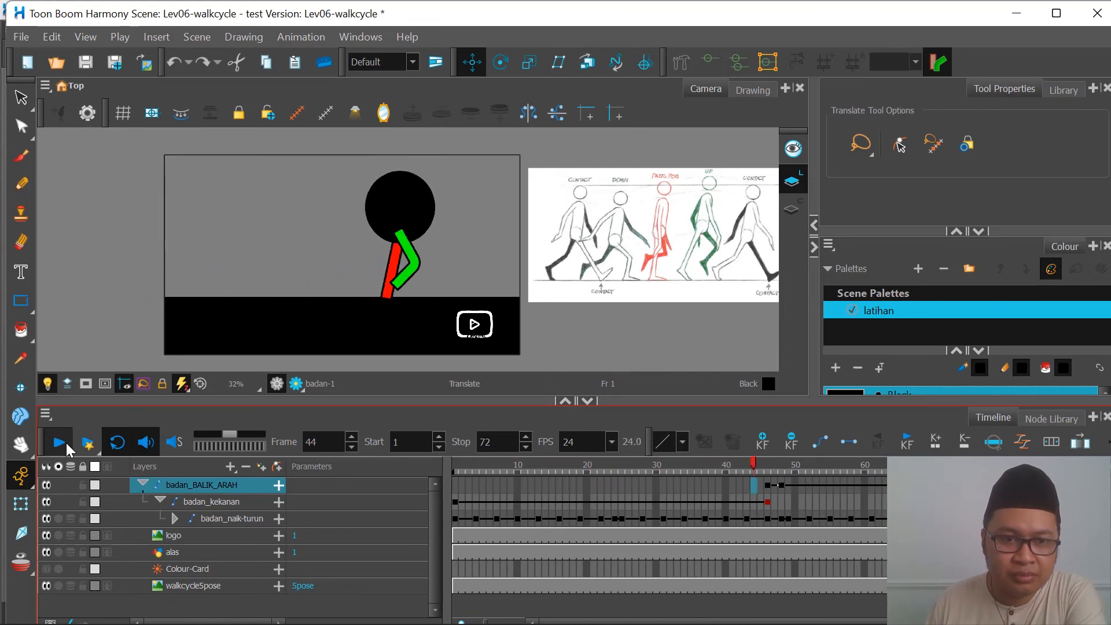
left_click(61, 443)
left_click_drag(808, 465, 948, 464)
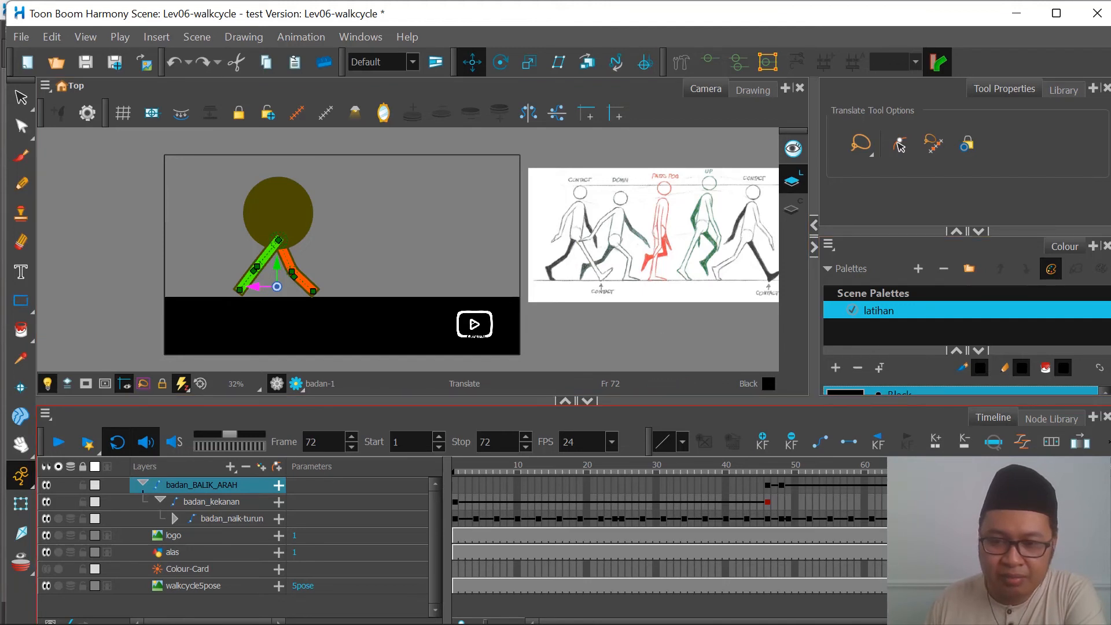
Step: Lengthen the scene to frame 90 and paste badan_naik-turun's keyframes from frame 49 onward as a Normal (forward) cycle at frame 73
left_click(921, 466)
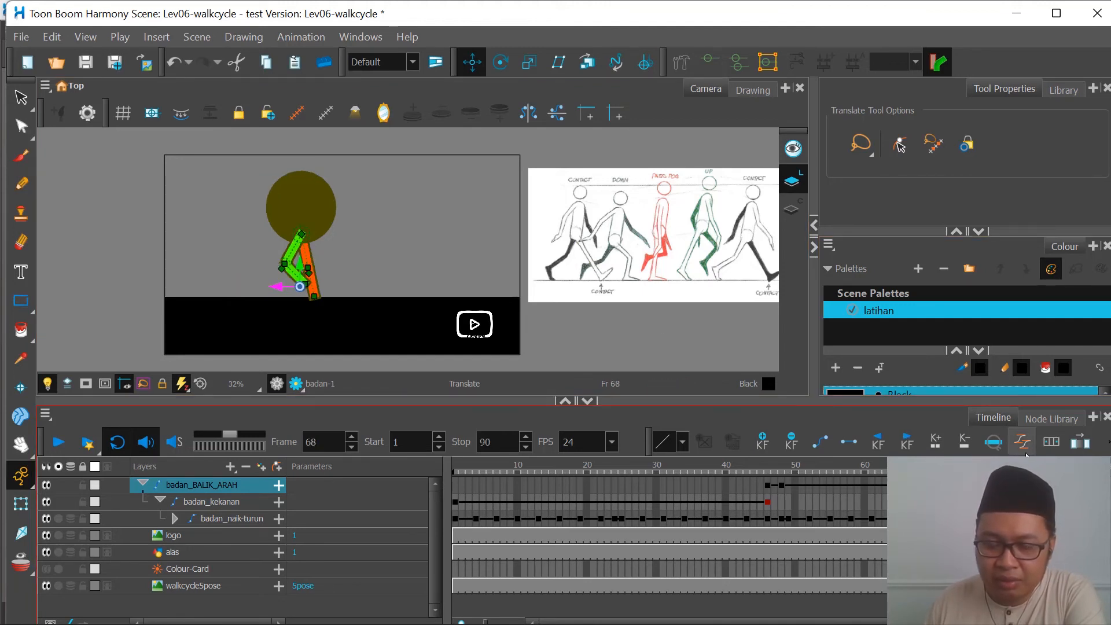
left_click(787, 519)
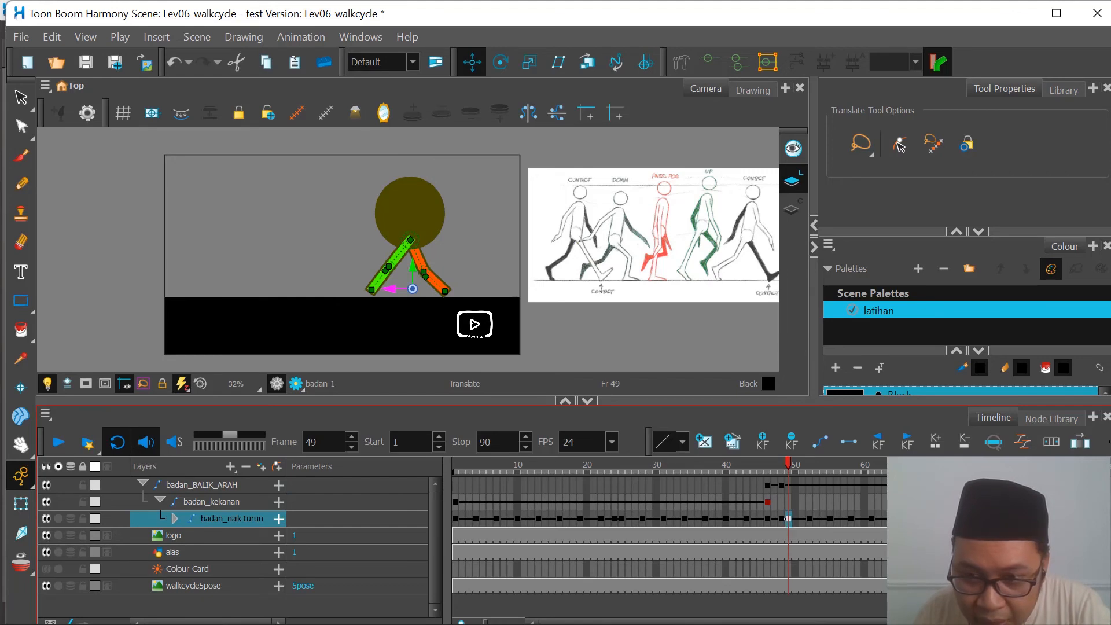
left_click(1073, 519, "shift")
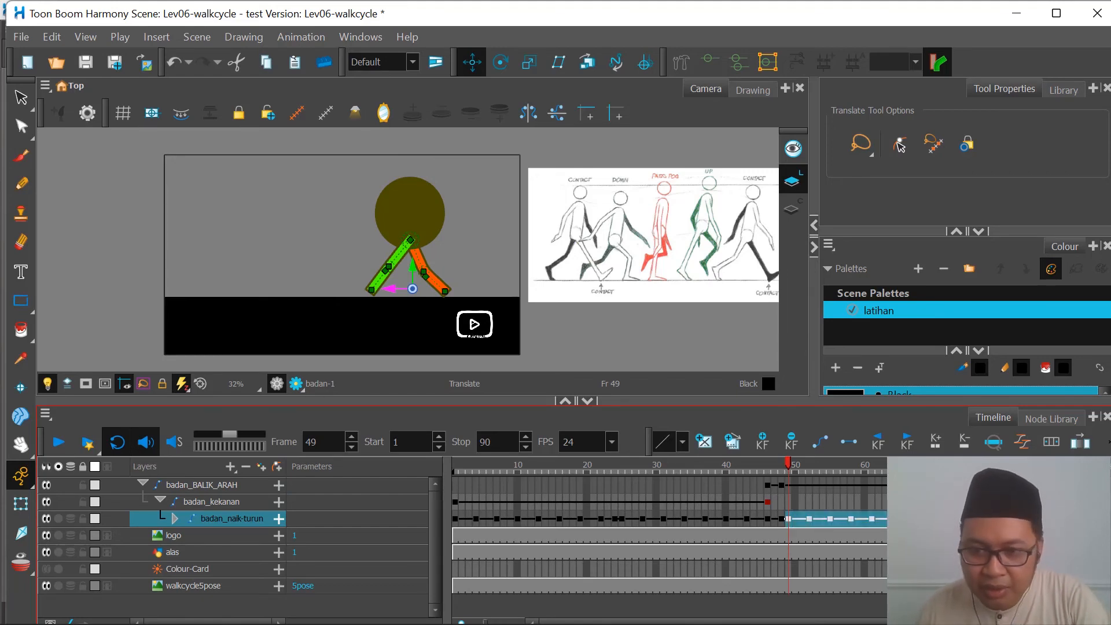
right_click(964, 519)
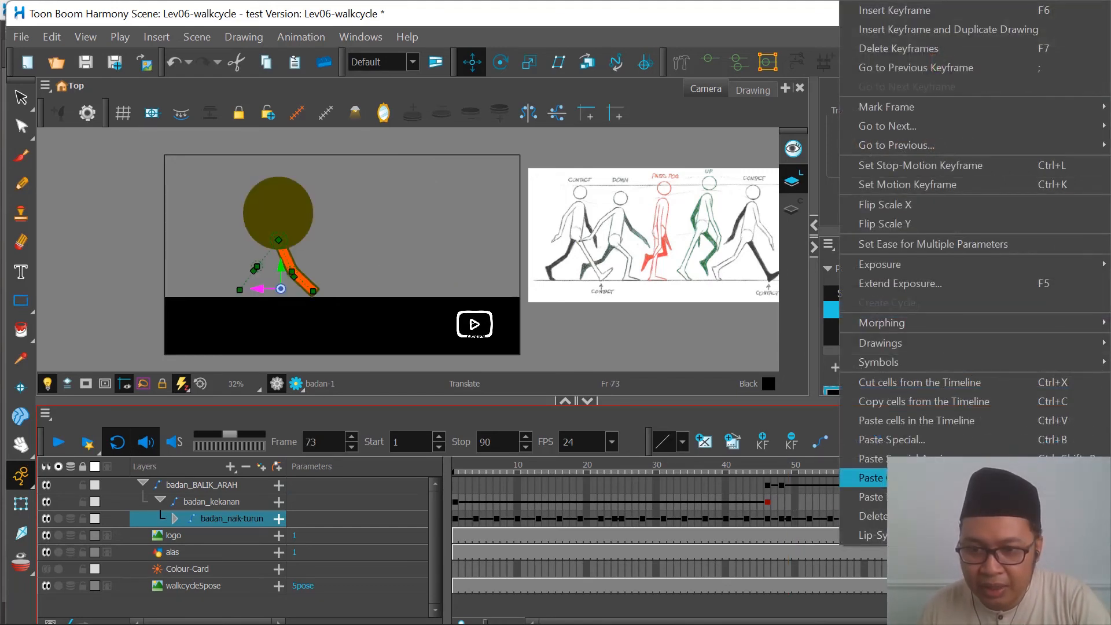
left_click(926, 477)
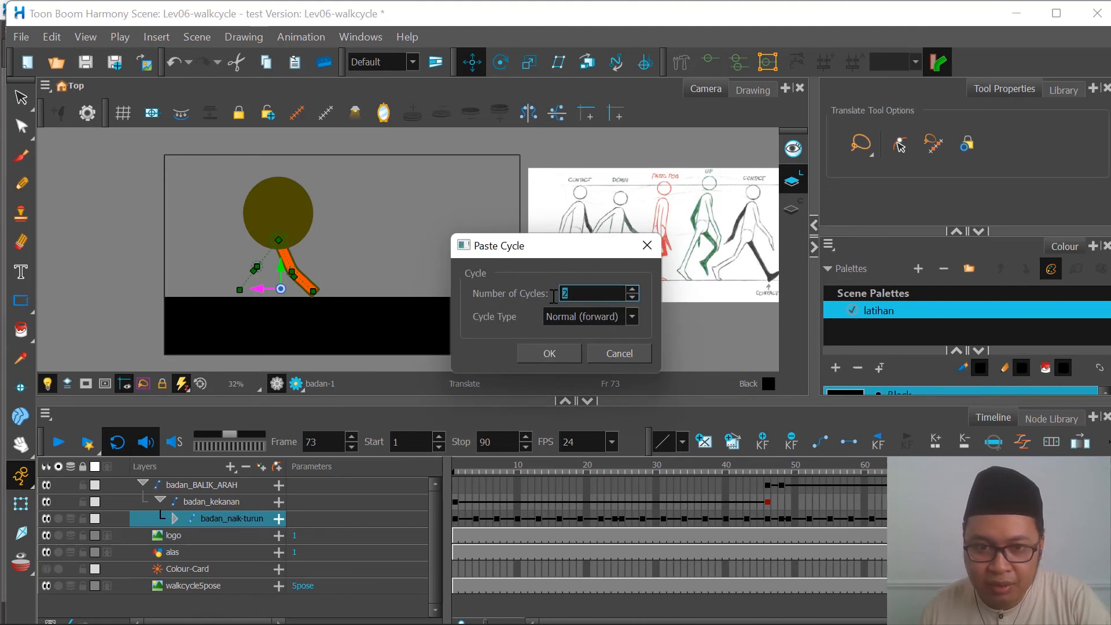
left_click(557, 351)
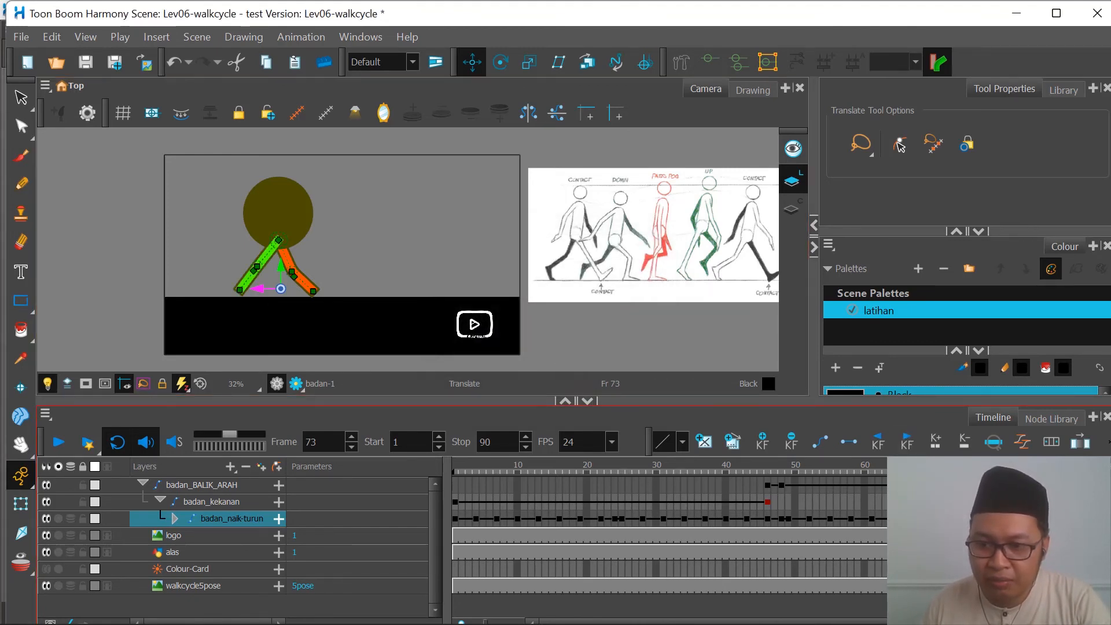
Step: Extend the exposure of the alas, Colour-Card and walkcycle5pose layers to frame 90
left_click_drag(1074, 552, 1074, 586)
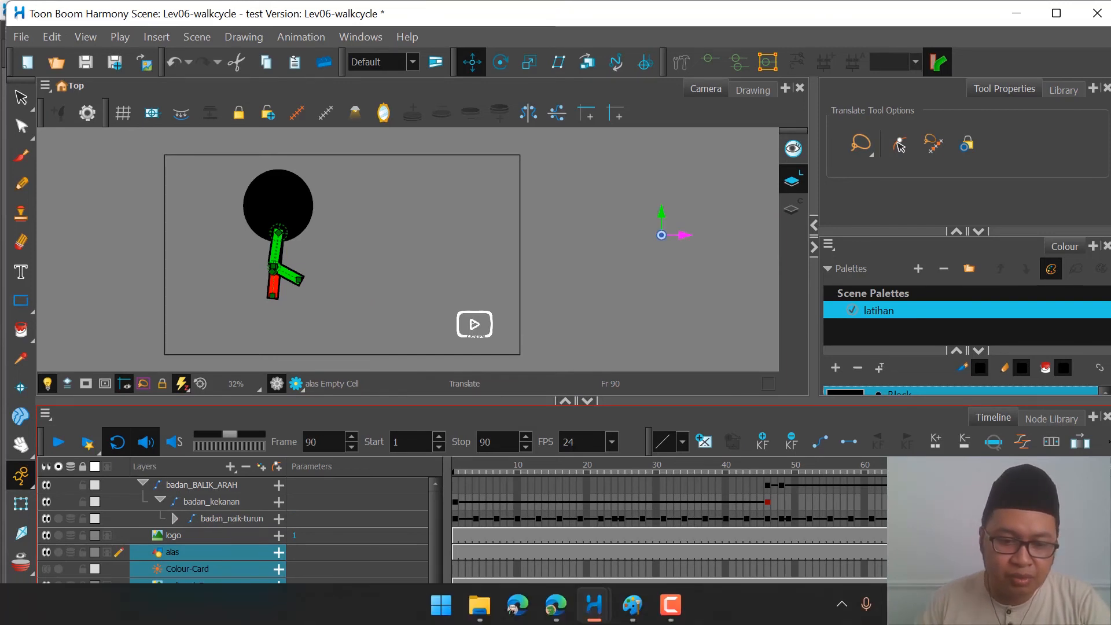
key("F5")
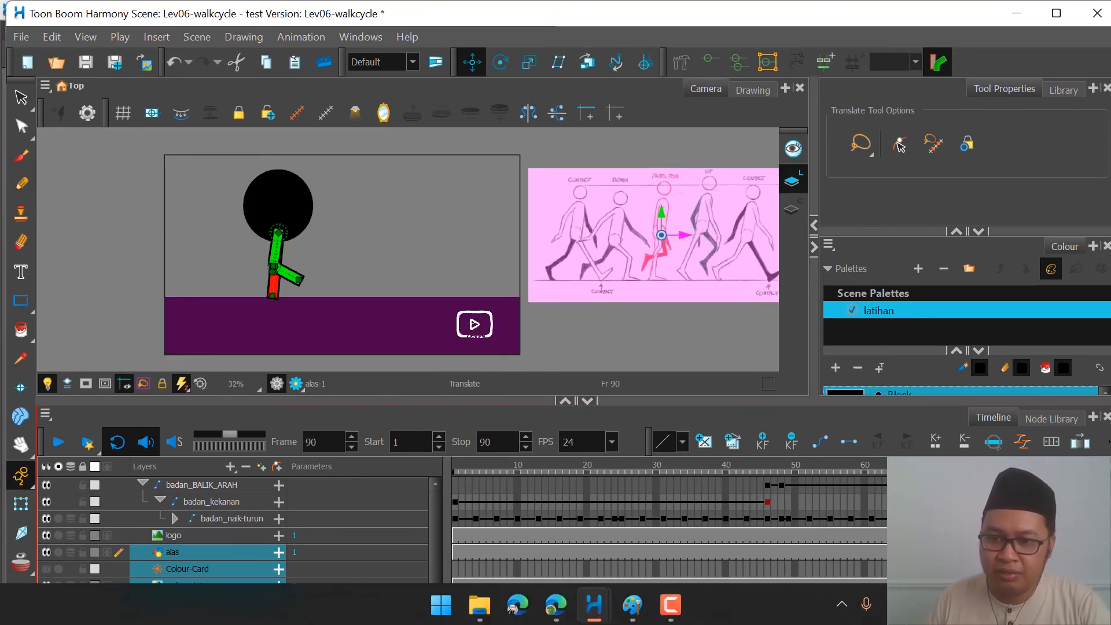
Step: Lengthen the scene to frame 96 and extend the exposure of the alas, Colour-Card and walkcycle5pose layers to that frame
left_click(998, 466)
left_click(949, 485)
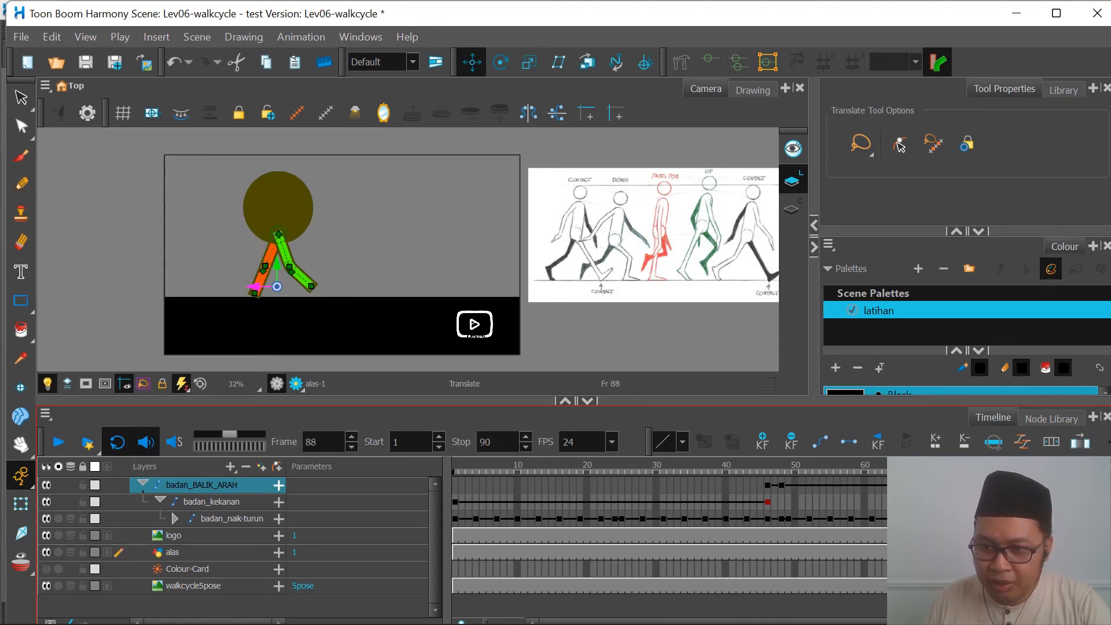
left_click_drag(949, 623, 980, 622)
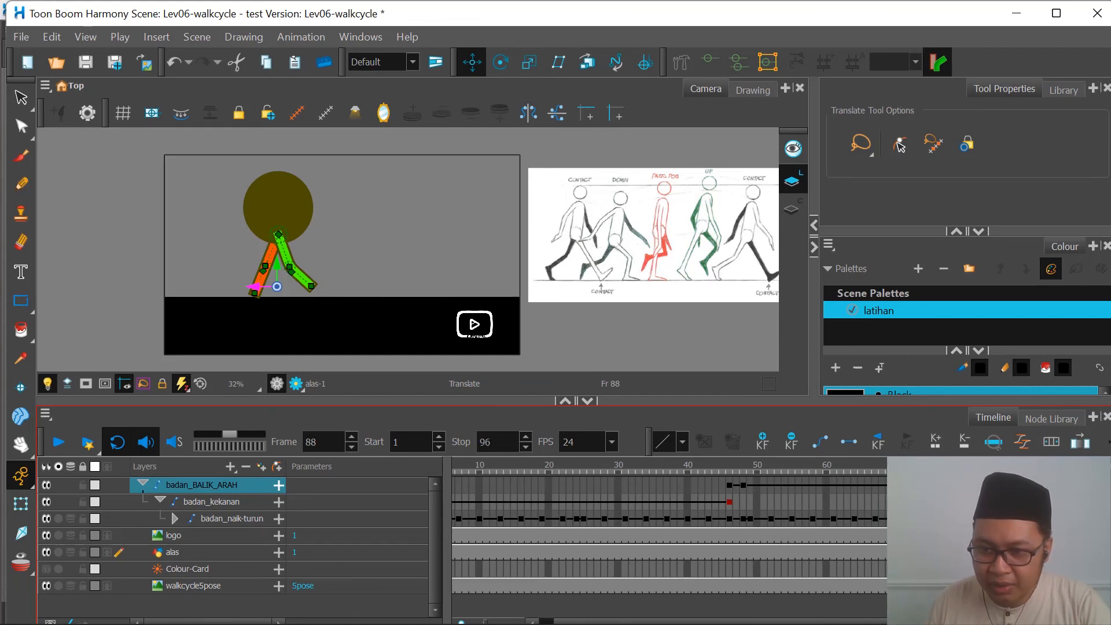
left_click_drag(980, 622, 1039, 623)
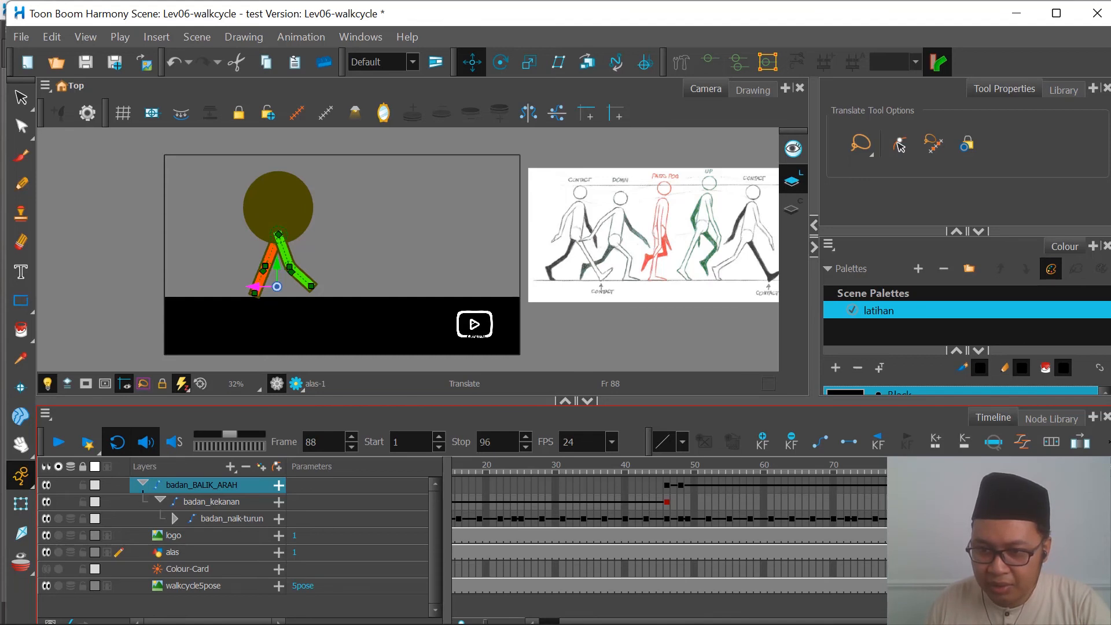
left_click(1015, 553)
left_click(1015, 586, "shift")
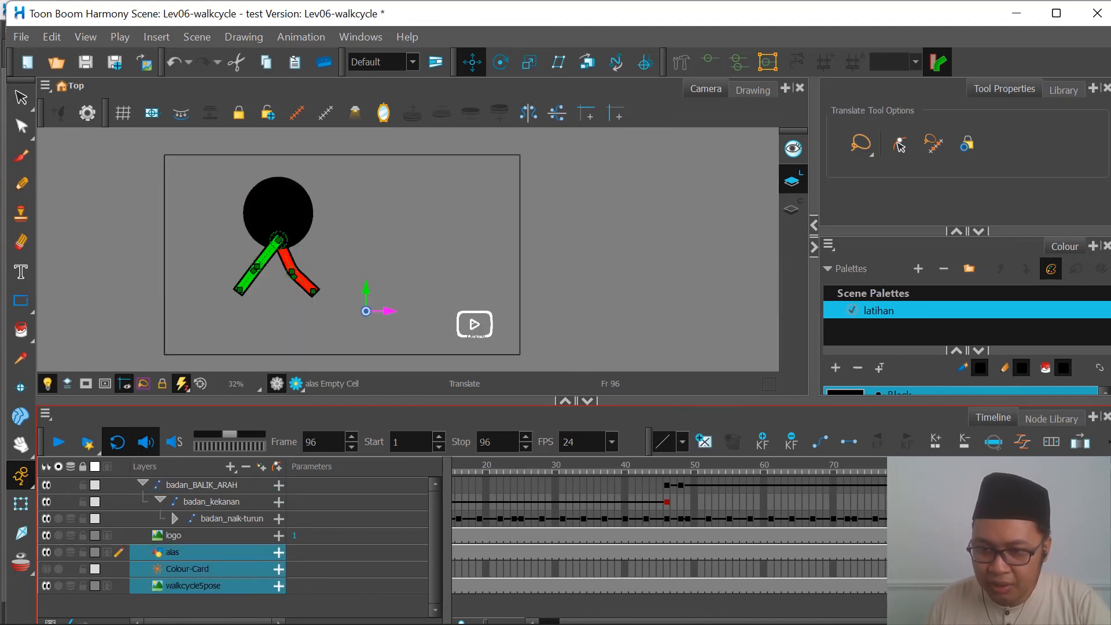
key("F5")
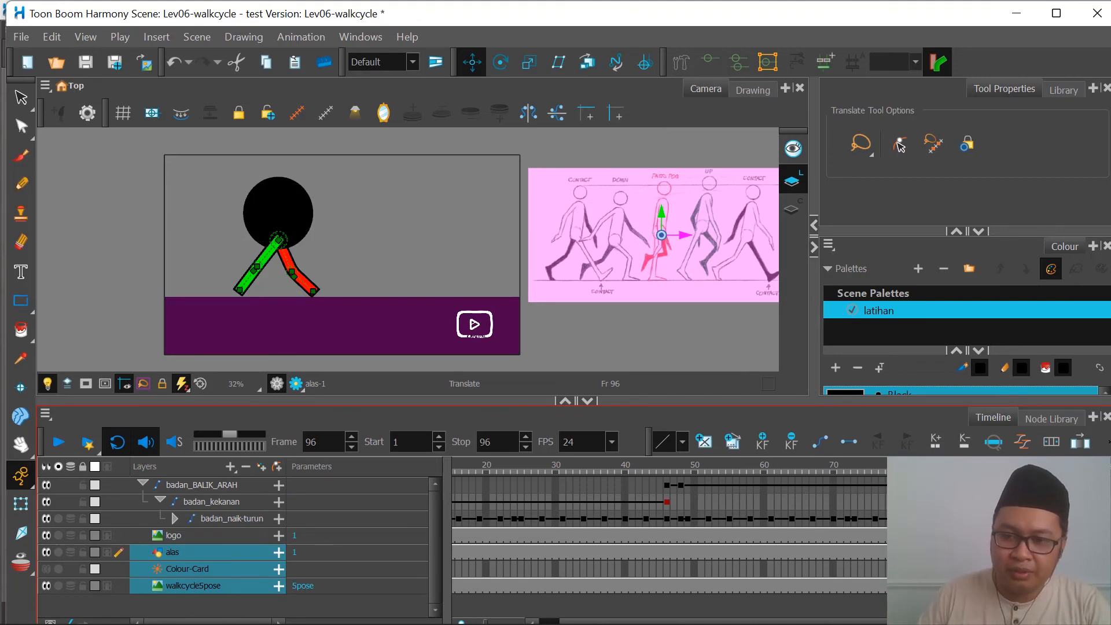
Step: At frame 96, move badan_BALIK_ARAH horizontally until the character stands completely outside the camera frame's left edge
left_click(960, 485)
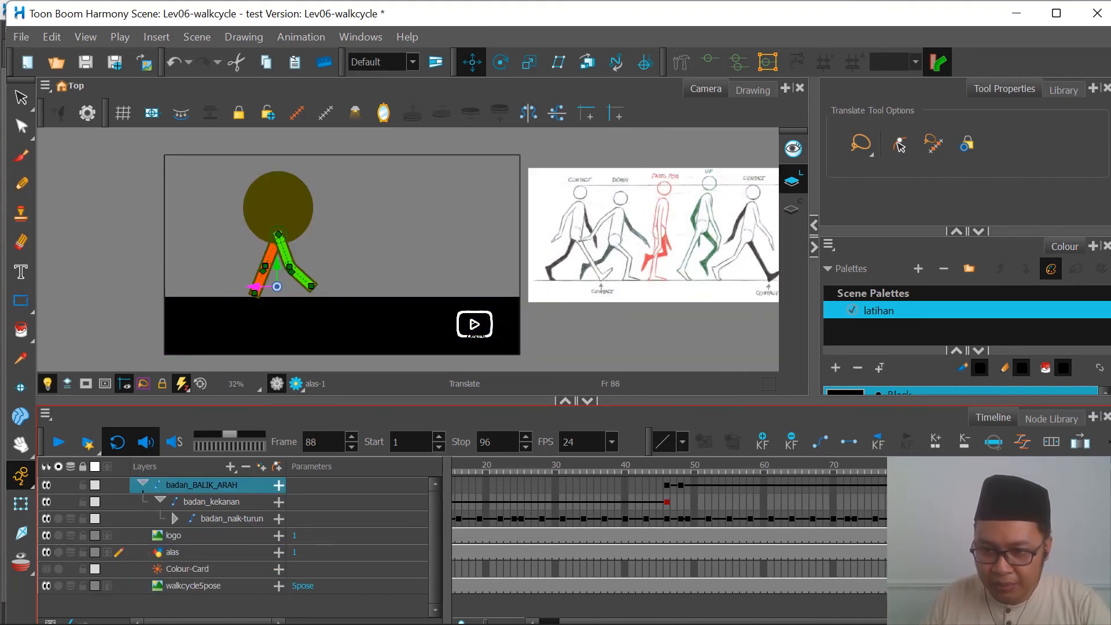
left_click(1015, 485)
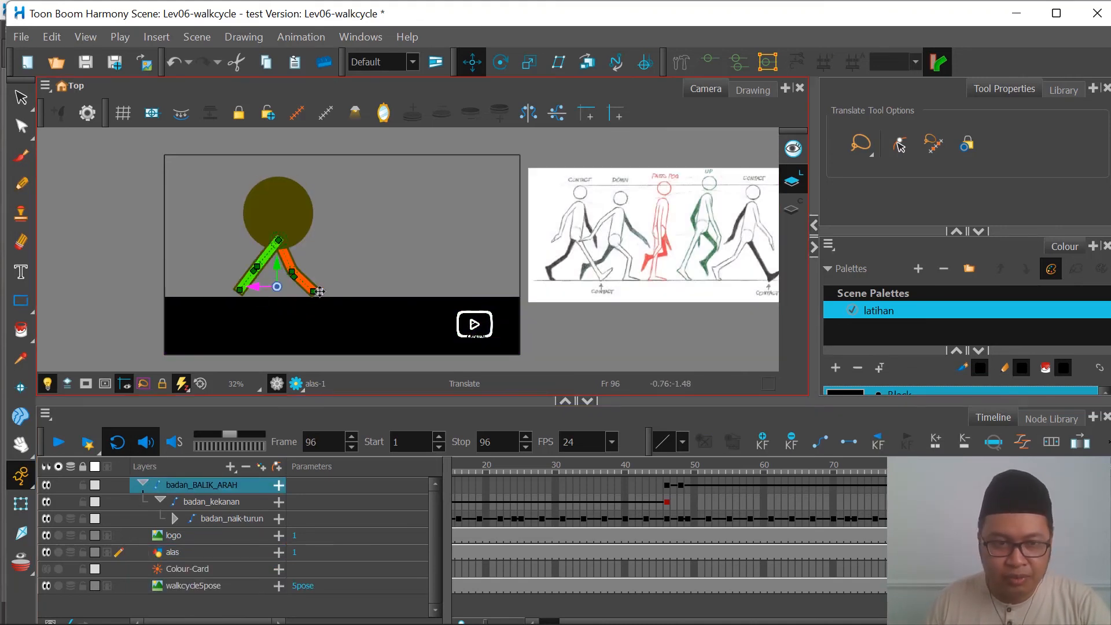
left_click_drag(246, 290, 91, 301)
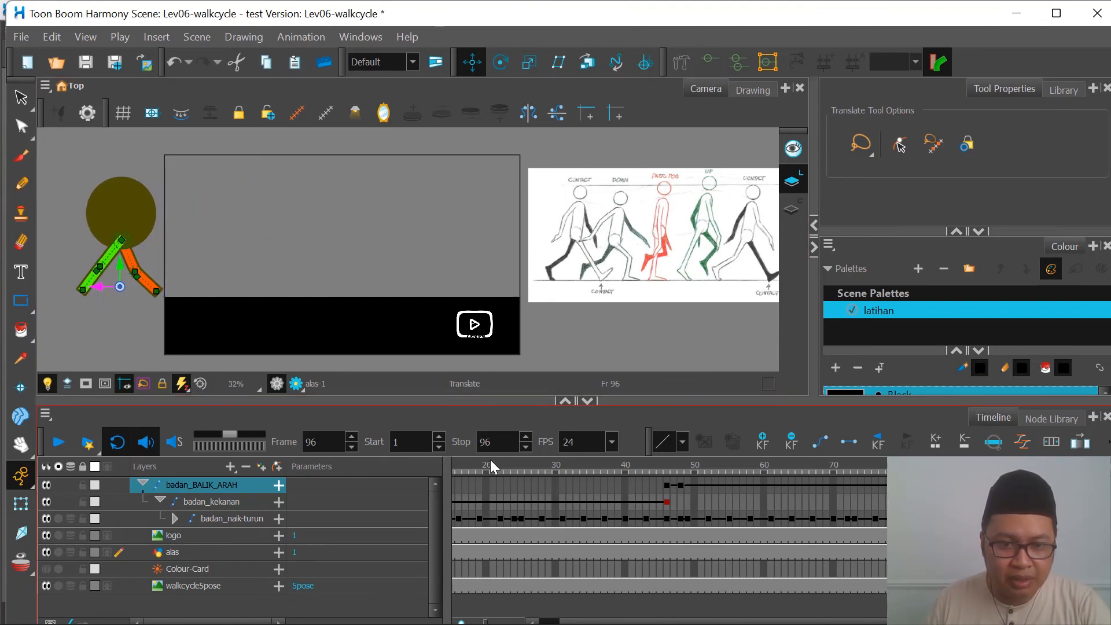
Step: Play the whole walk, stop it, and scrub through the turnaround between frames 43 and 50
left_click_drag(491, 460, 1016, 469)
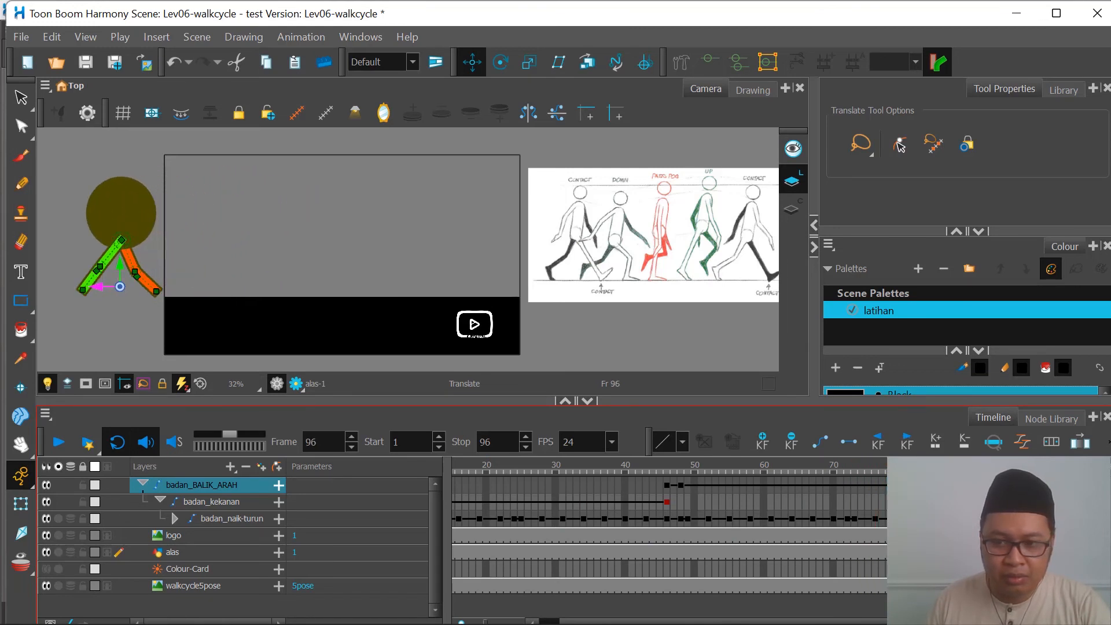
left_click(58, 443)
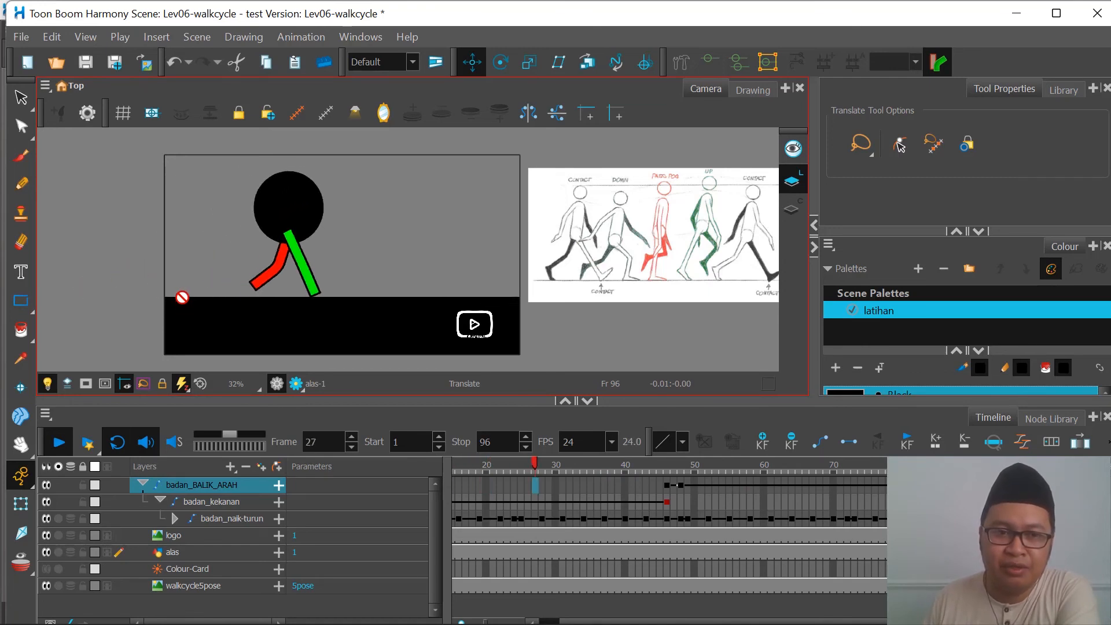
left_click(723, 472)
left_click_drag(723, 474, 668, 469)
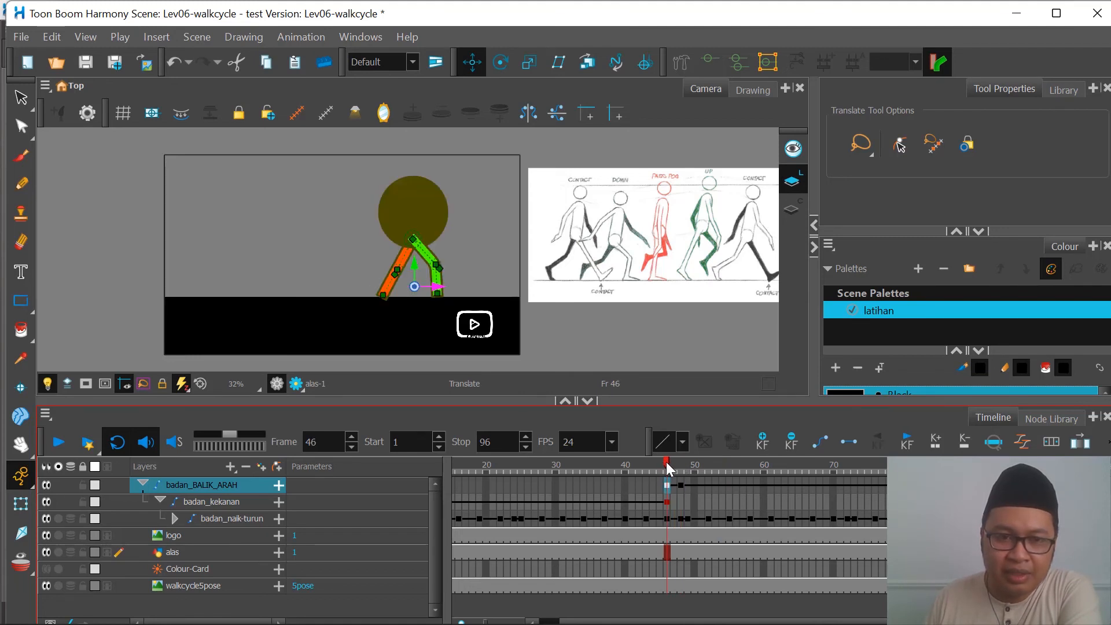
mouse_move(669, 467)
left_mouse_down()
mouse_move(577, 466)
mouse_move(682, 473)
left_mouse_up()
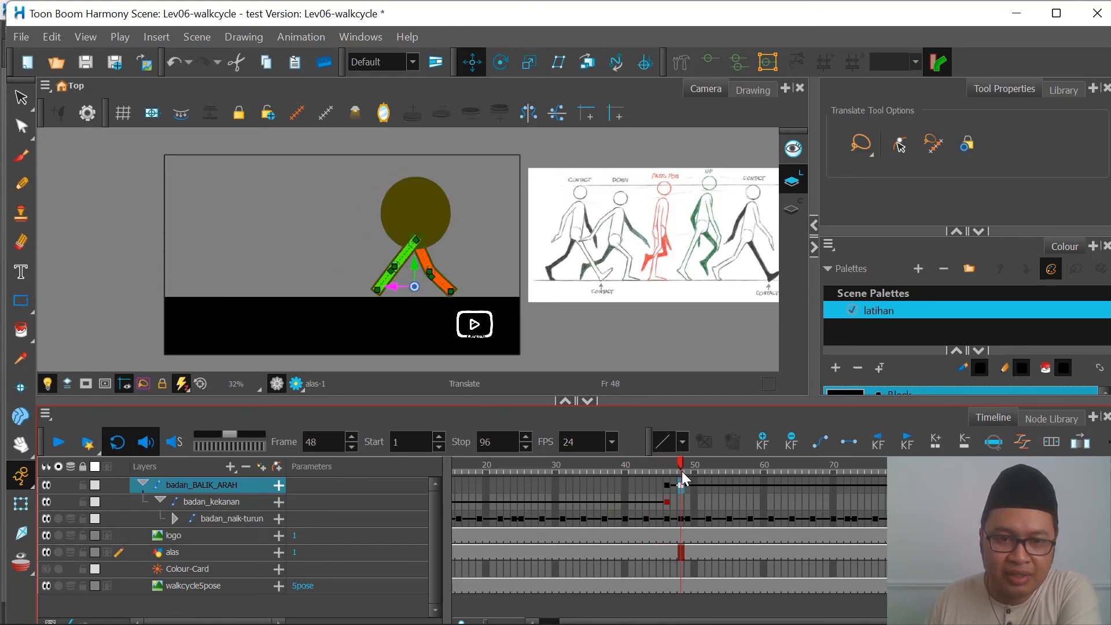
left_click(666, 472)
left_click(676, 472)
left_click(646, 473)
left_click(644, 473)
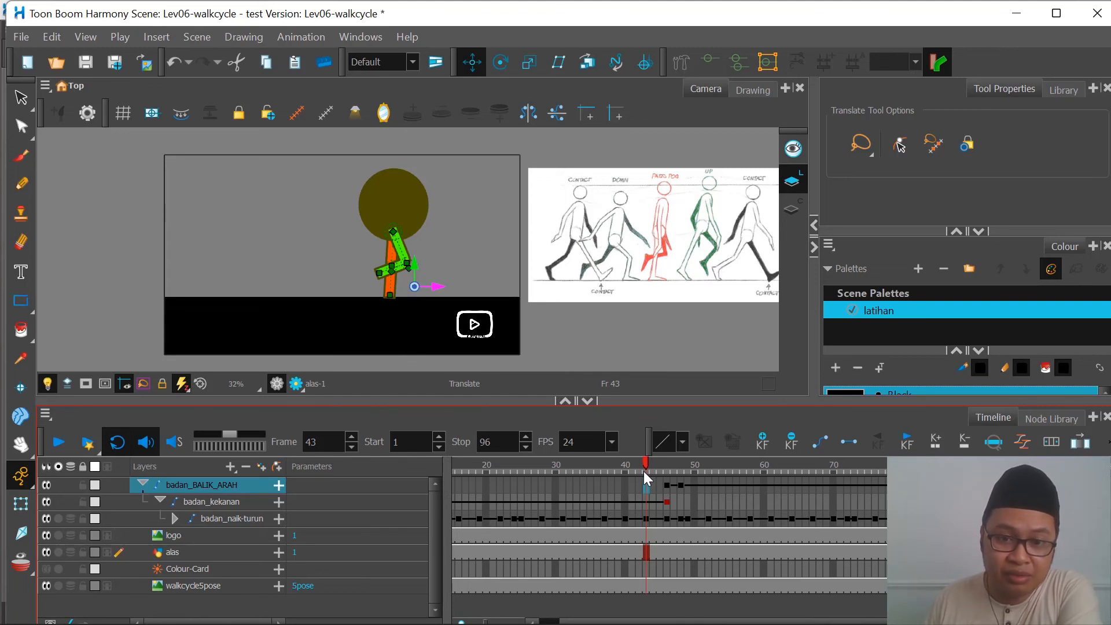
left_click_drag(645, 472, 696, 473)
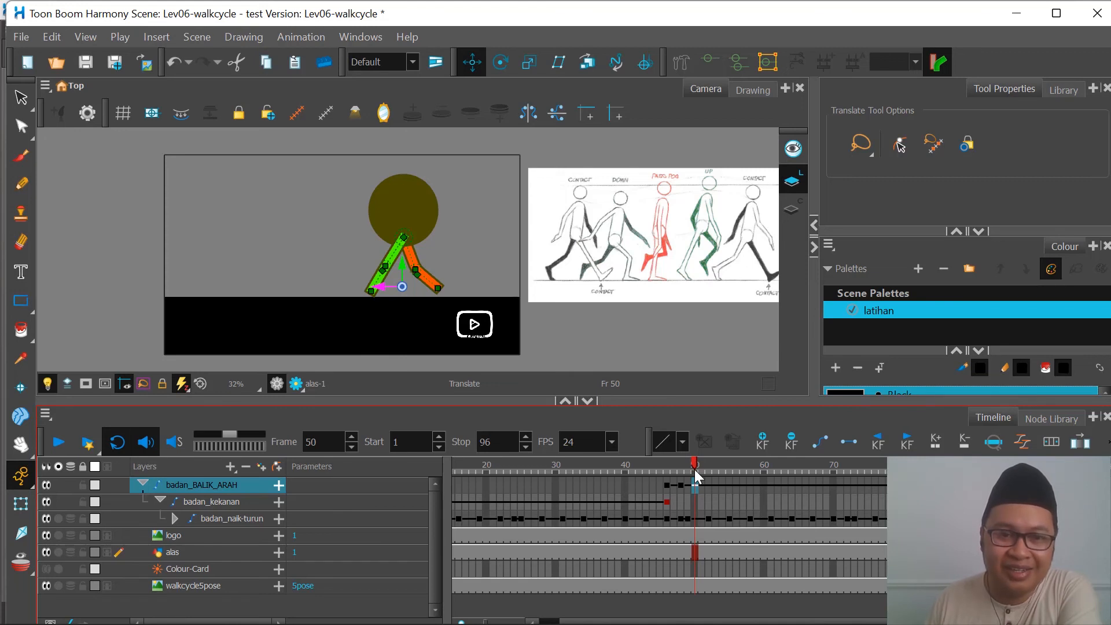
left_click_drag(696, 476, 685, 474)
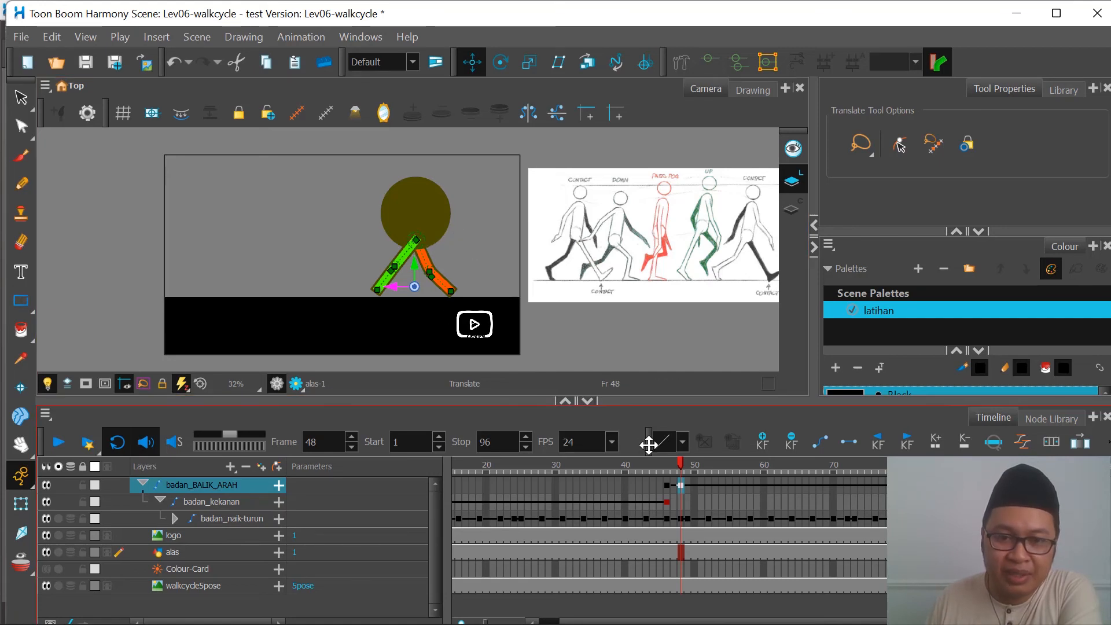
Step: Scrub back and forth between frames 46 and 48 to compare the leg poses and overlap before and after the flip
left_click(675, 465)
left_click(668, 466)
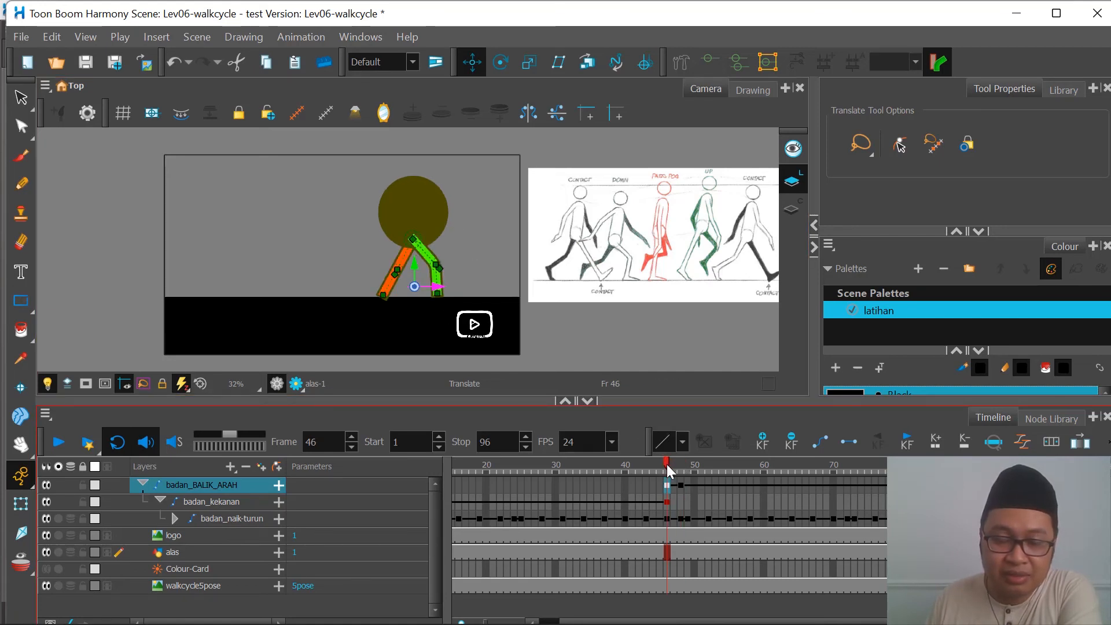
left_click(674, 465)
left_click(681, 466)
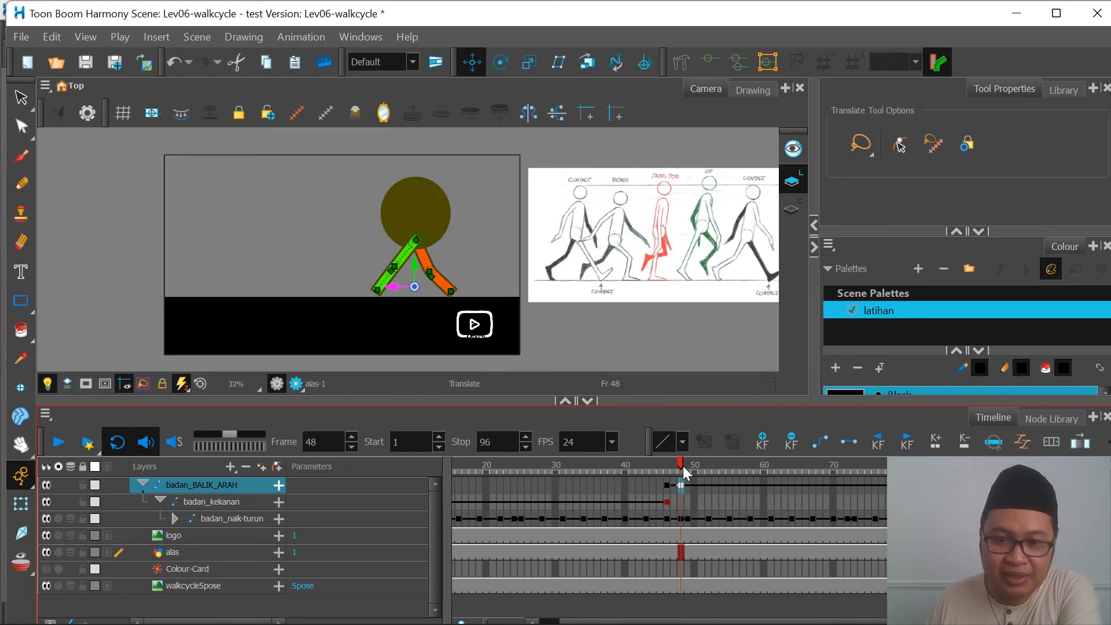
left_click(674, 467)
left_click(667, 467)
left_click(675, 467)
left_click(681, 467)
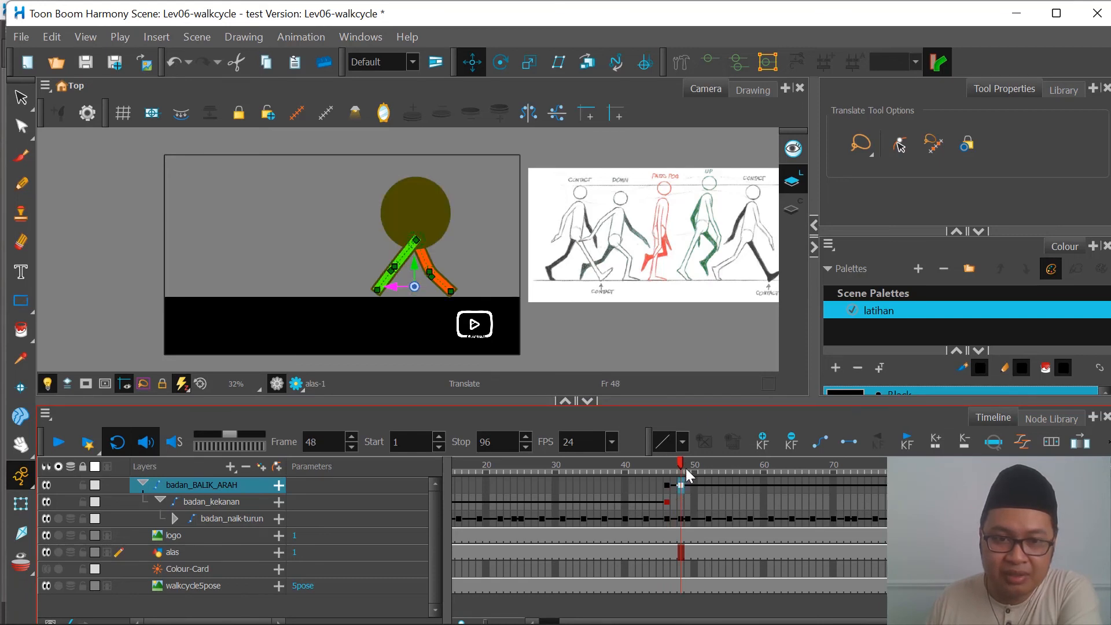
left_click_drag(686, 470, 683, 468)
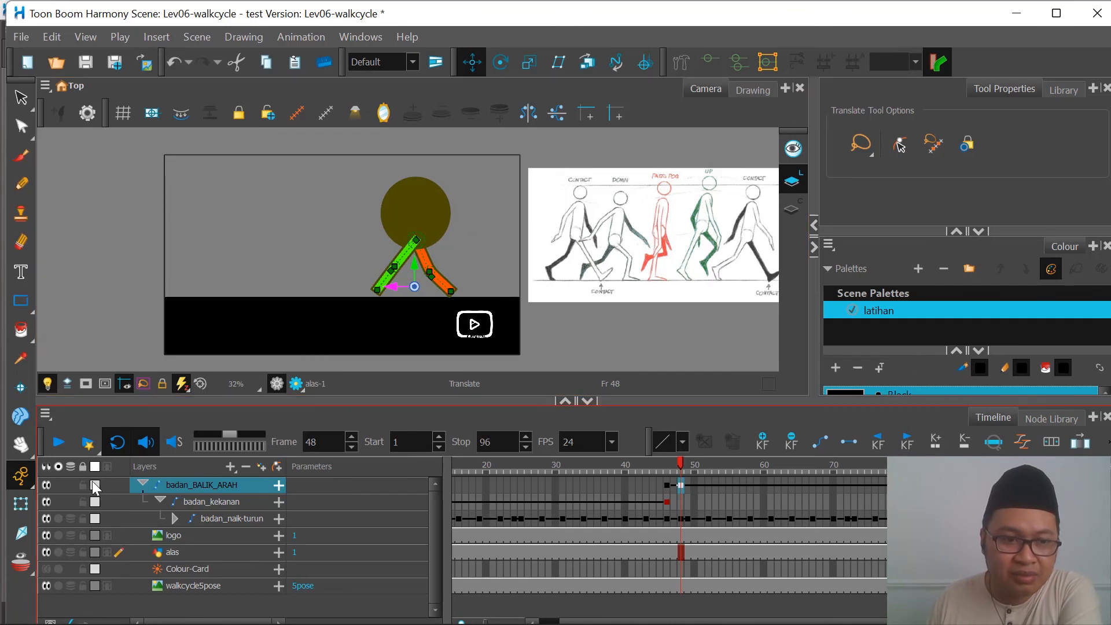
Step: At frame 48, find the green leg's KAKI_KANAN drawing layer inside its deformation group and expand its parameters
key("shift+t")
left_click(148, 234)
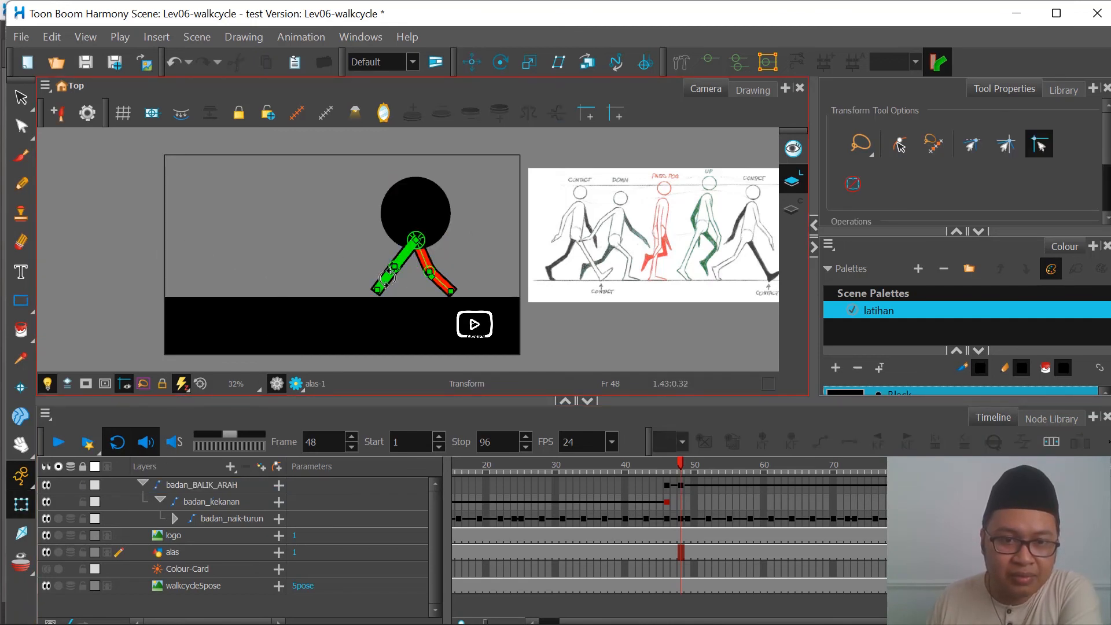
left_click(386, 278)
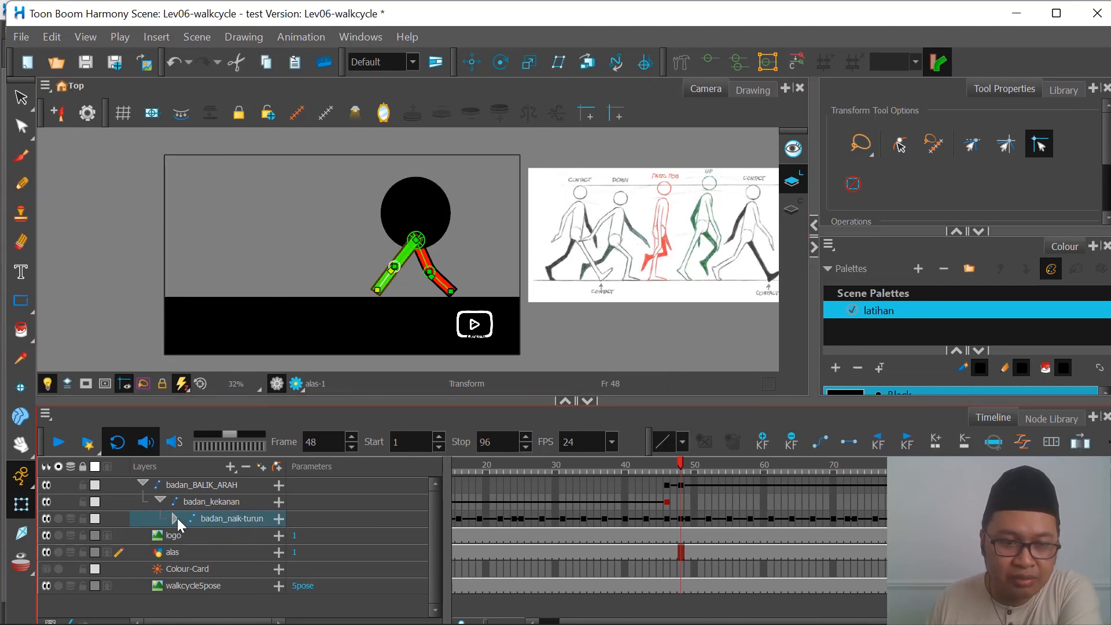
left_click(176, 519)
scroll(210, 541, "down", 2)
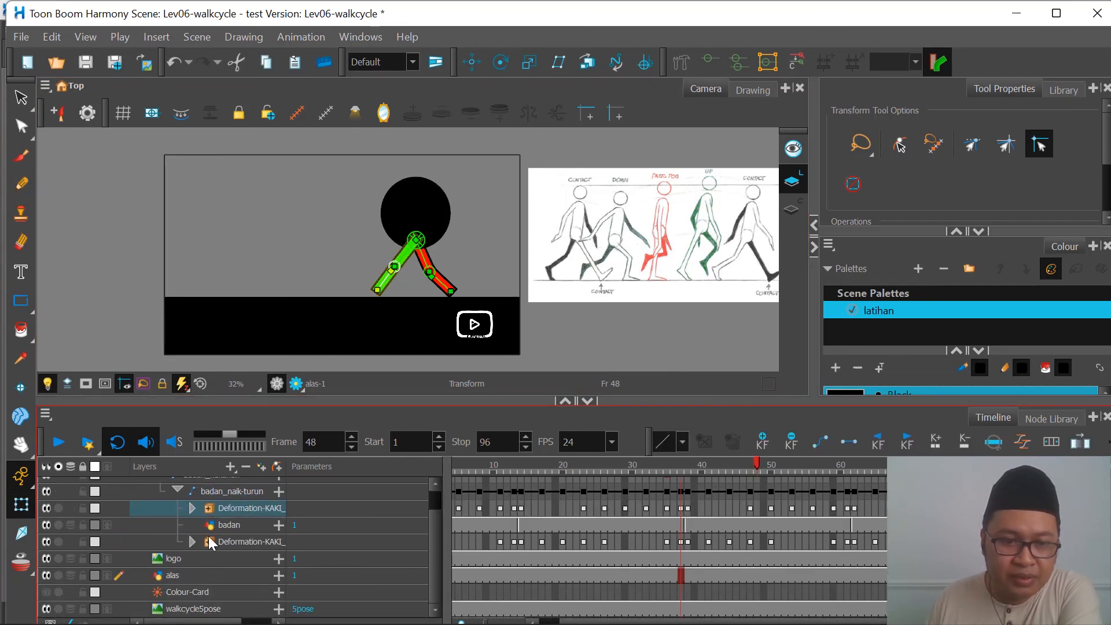
left_click(193, 507)
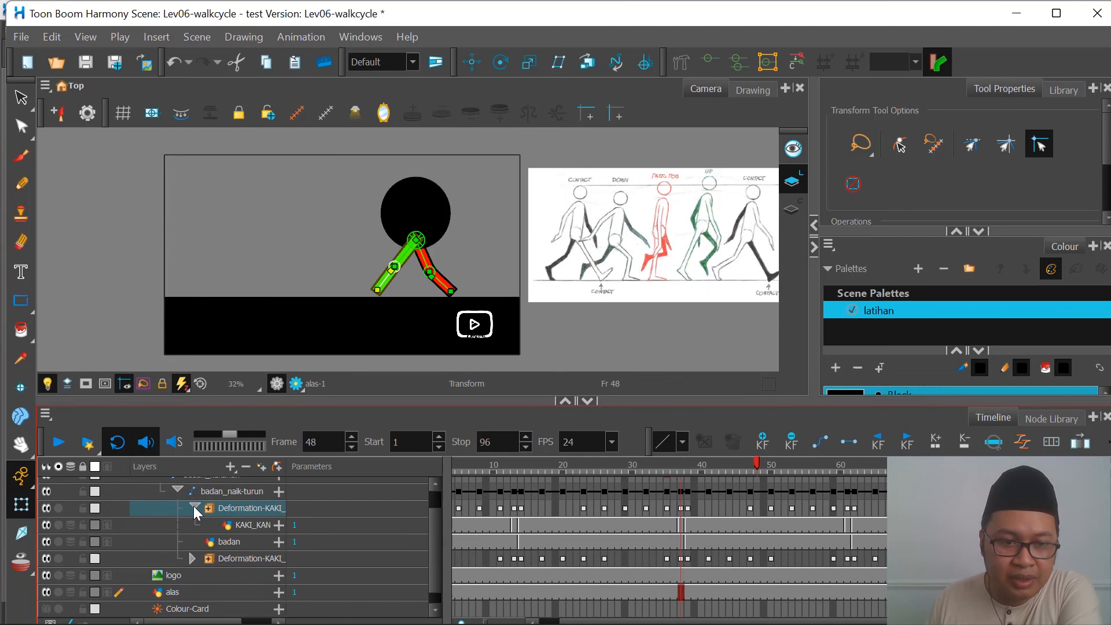
left_click(260, 524)
left_click(279, 525)
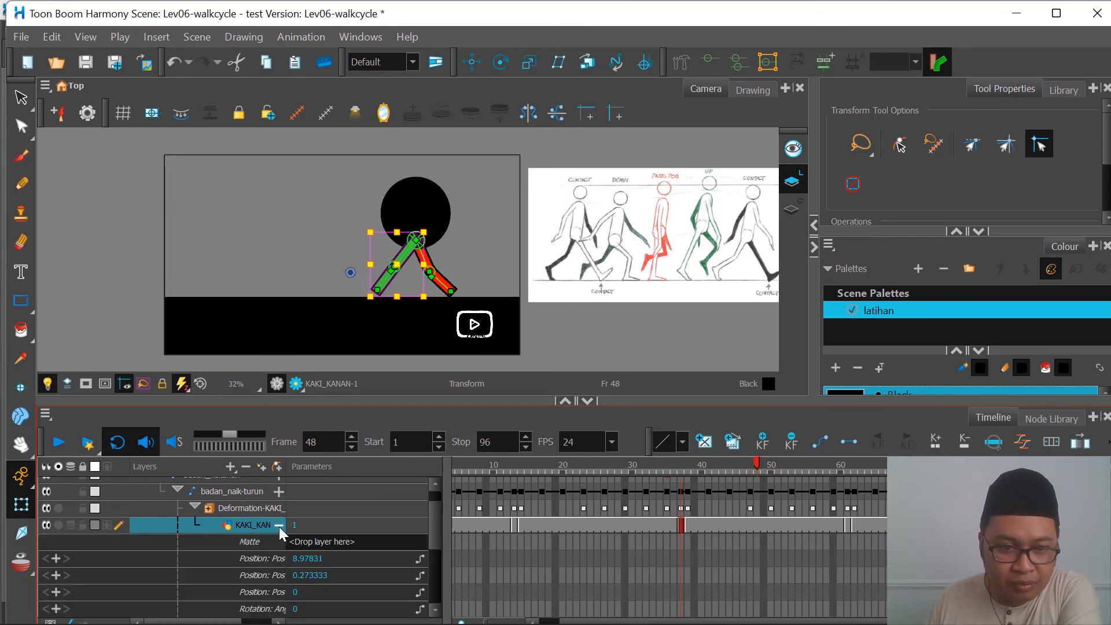
Step: Set KAKI_KANAN's Position: Pos z to -0.01 at frame 48
scroll(293, 547, "down", 2)
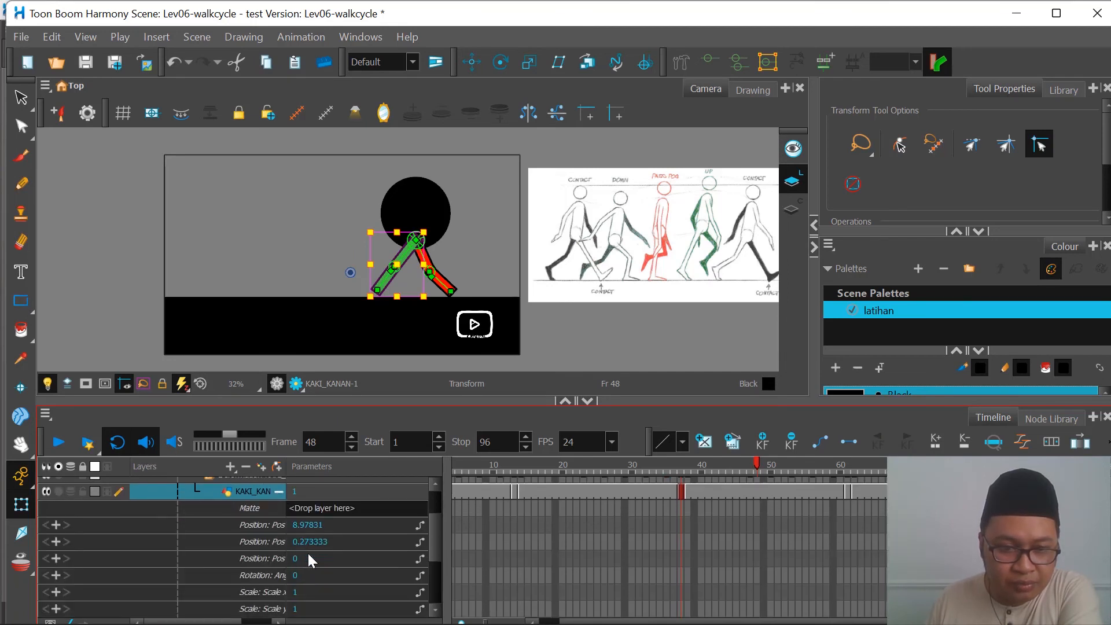
scroll(308, 554, "down", 1)
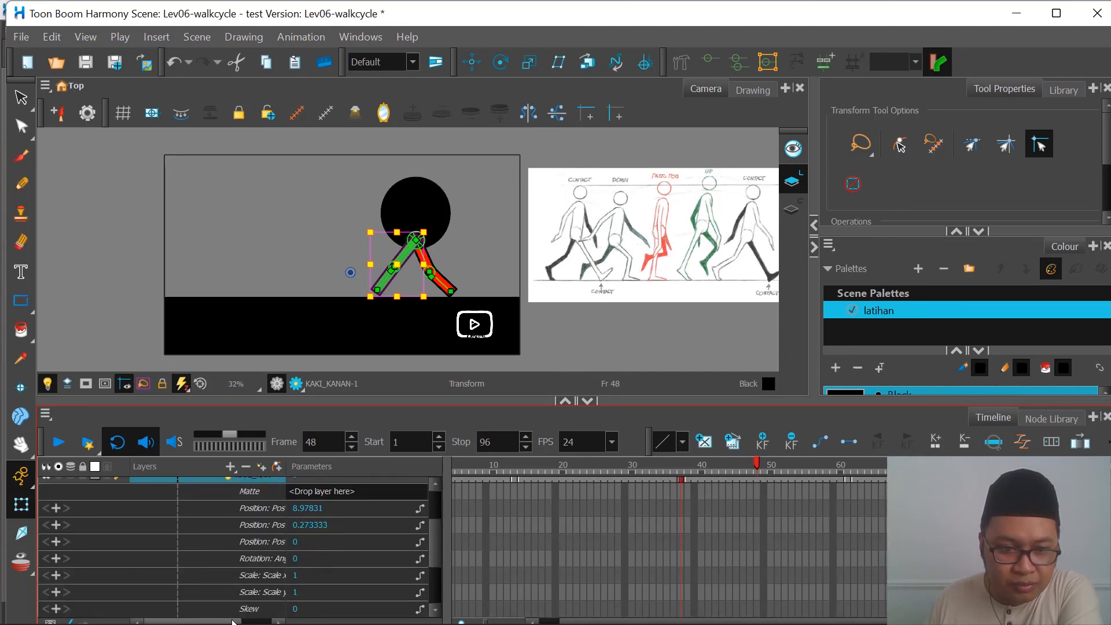
left_click_drag(233, 621, 268, 621)
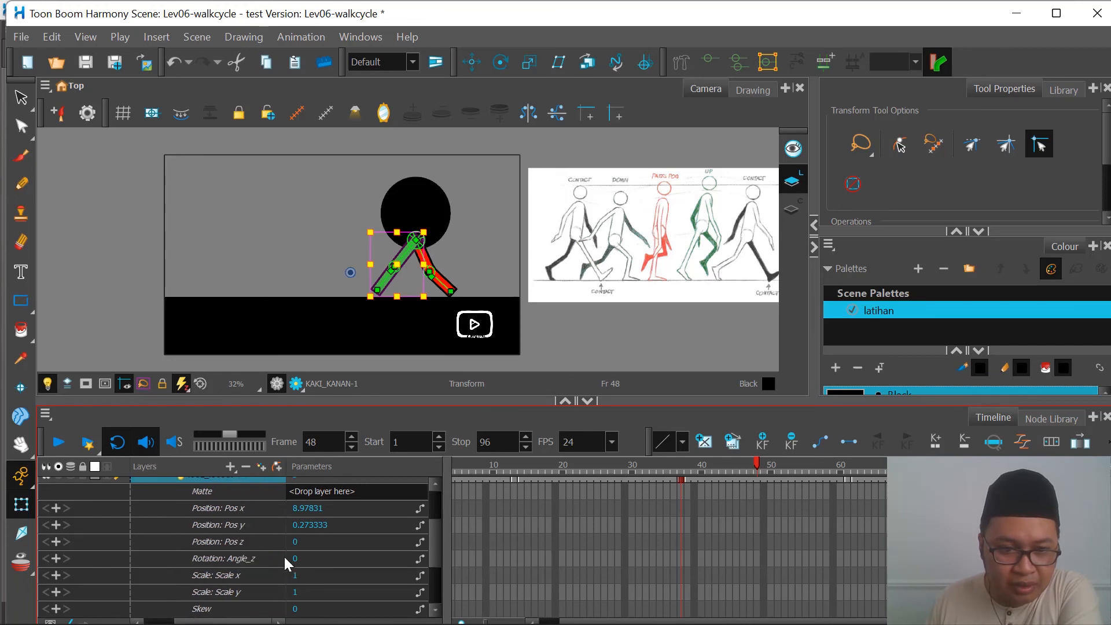
double_click(296, 543)
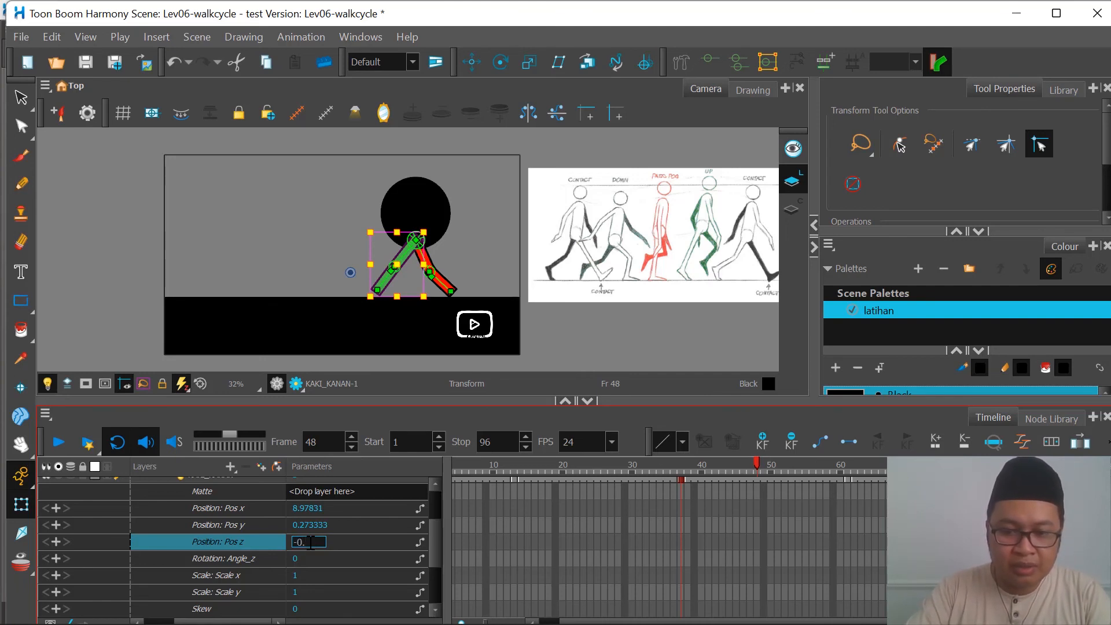
type("01")
key("Return")
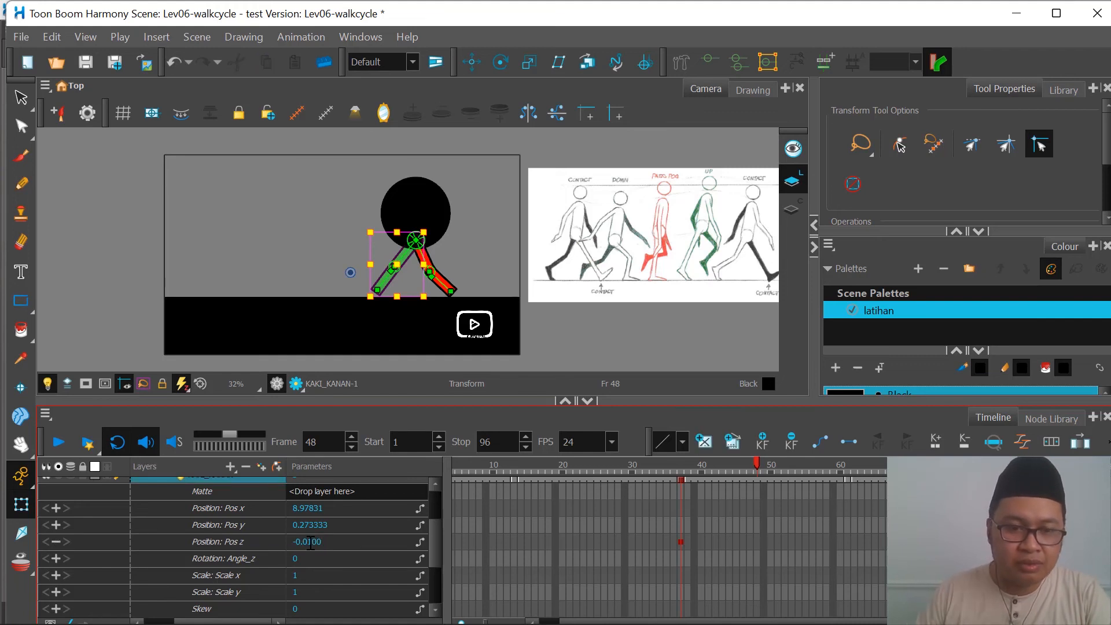
Step: At frame 48, find the red leg's KAKI_KIRI drawing layer inside its deformation group and expand its parameters
scroll(413, 255, "up", 1)
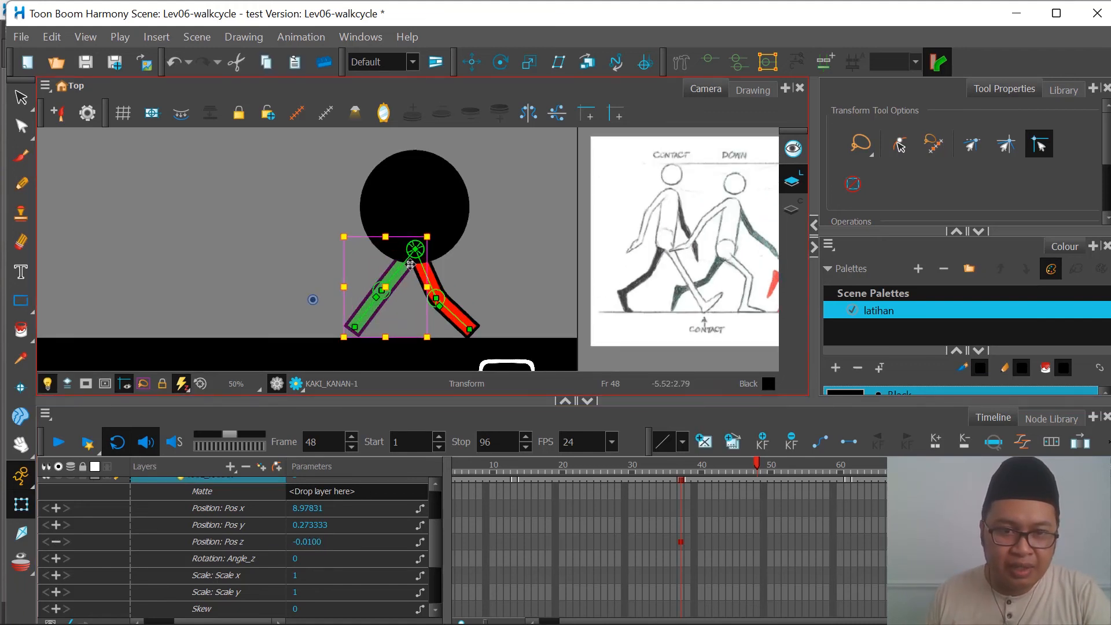
scroll(409, 264, "down", 1)
left_click(446, 304)
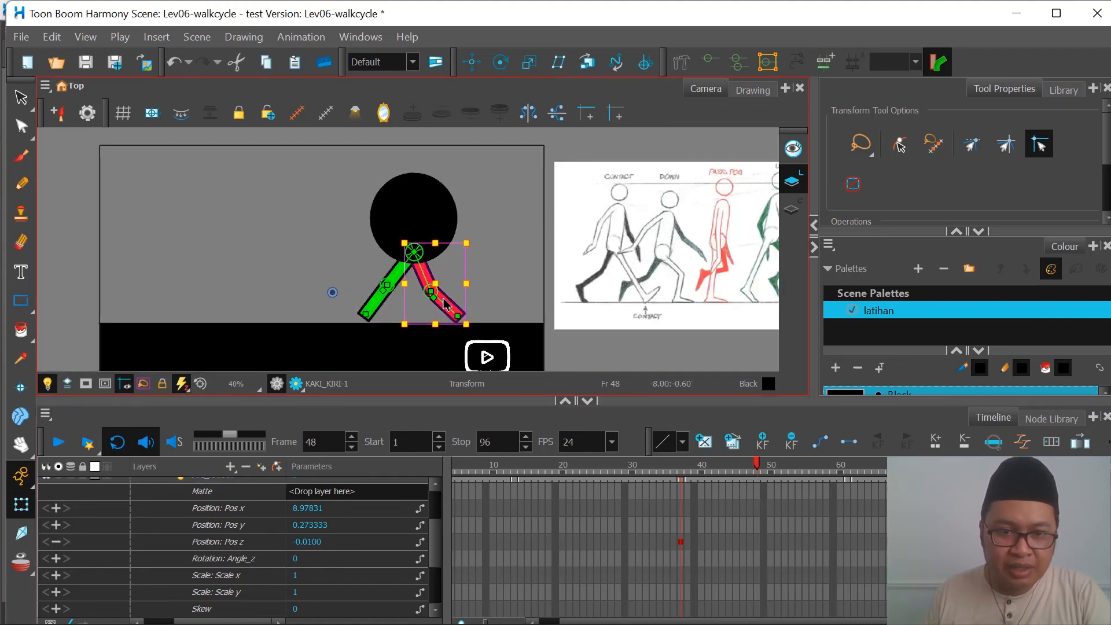
scroll(534, 492, "up", 1)
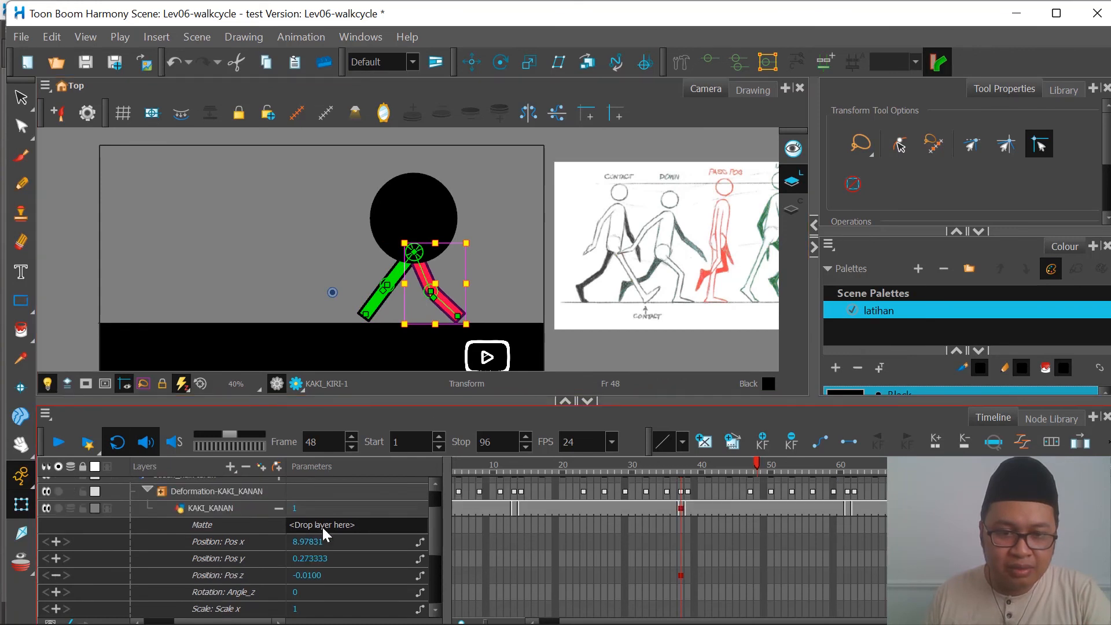
left_click(278, 508)
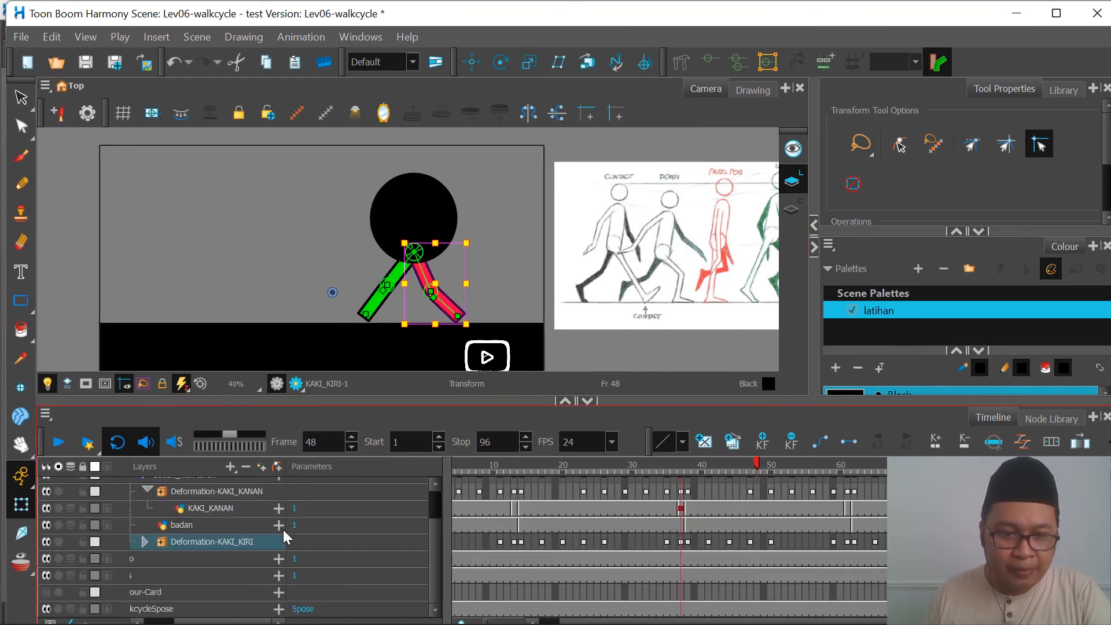
left_click(144, 542)
left_click(193, 557)
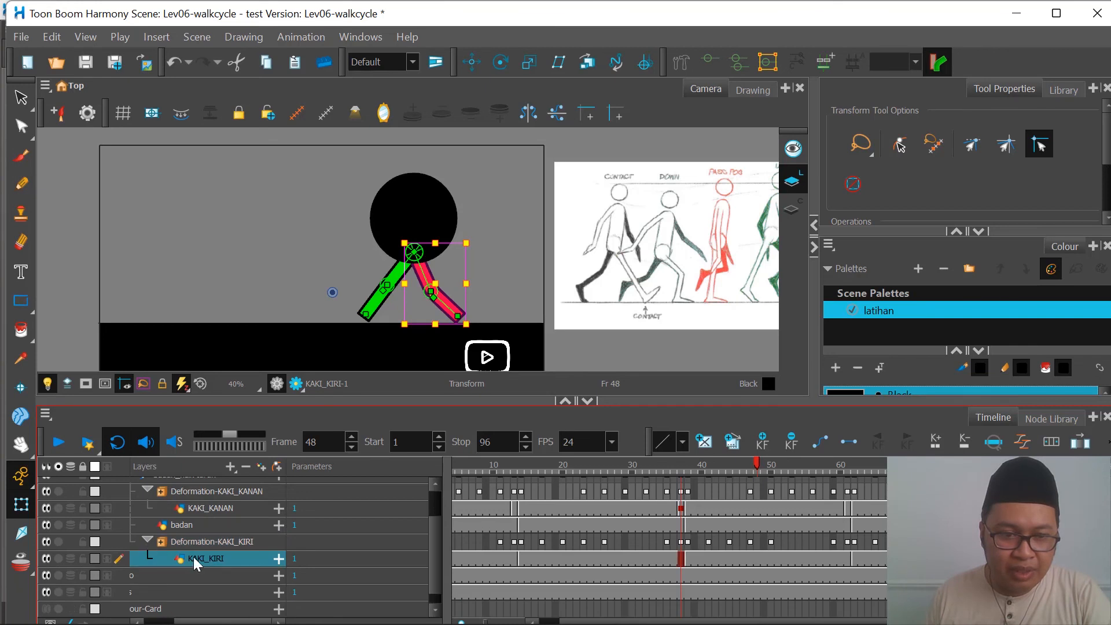
left_click(279, 558)
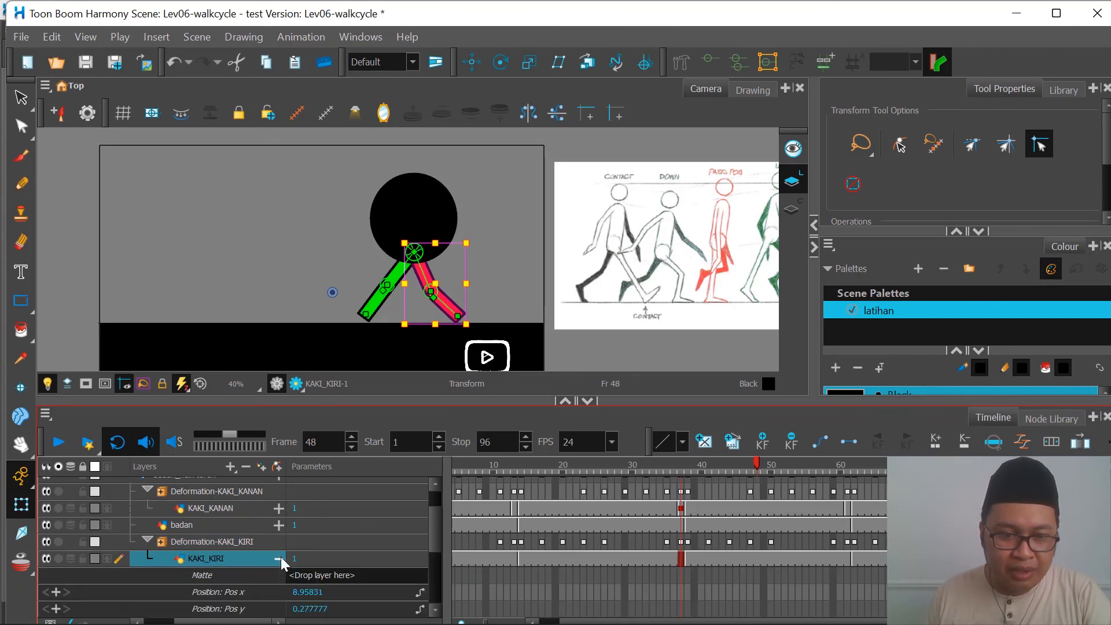
Step: Set KAKI_KIRI's Position: Pos z to 0.01 at frame 48
scroll(281, 555, "down", 3)
left_click(252, 575)
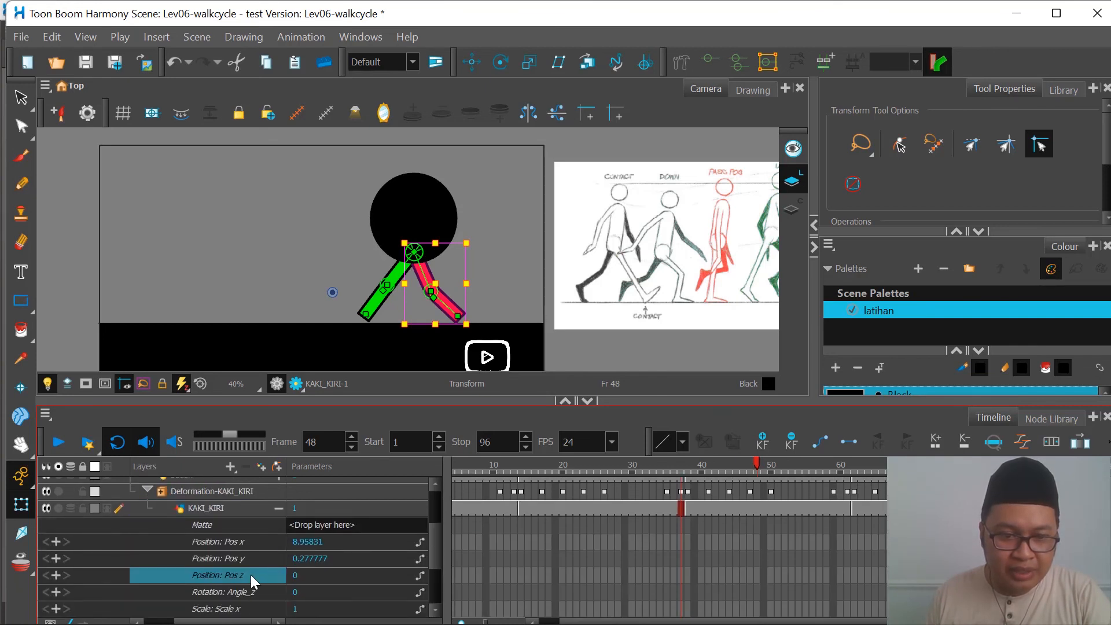
left_click(296, 575)
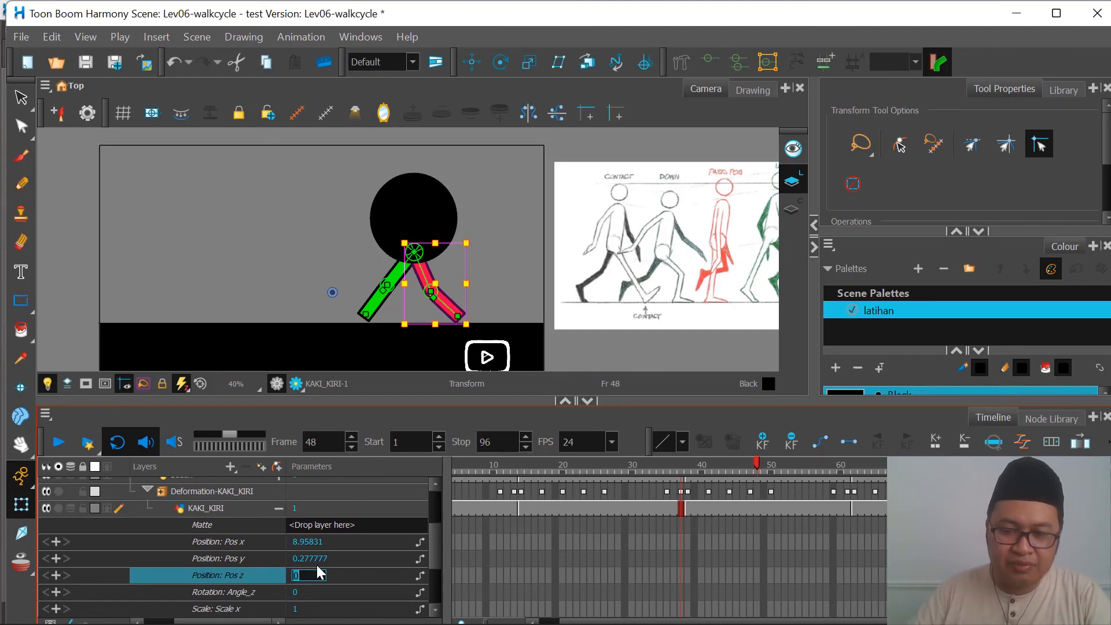
type("0.01")
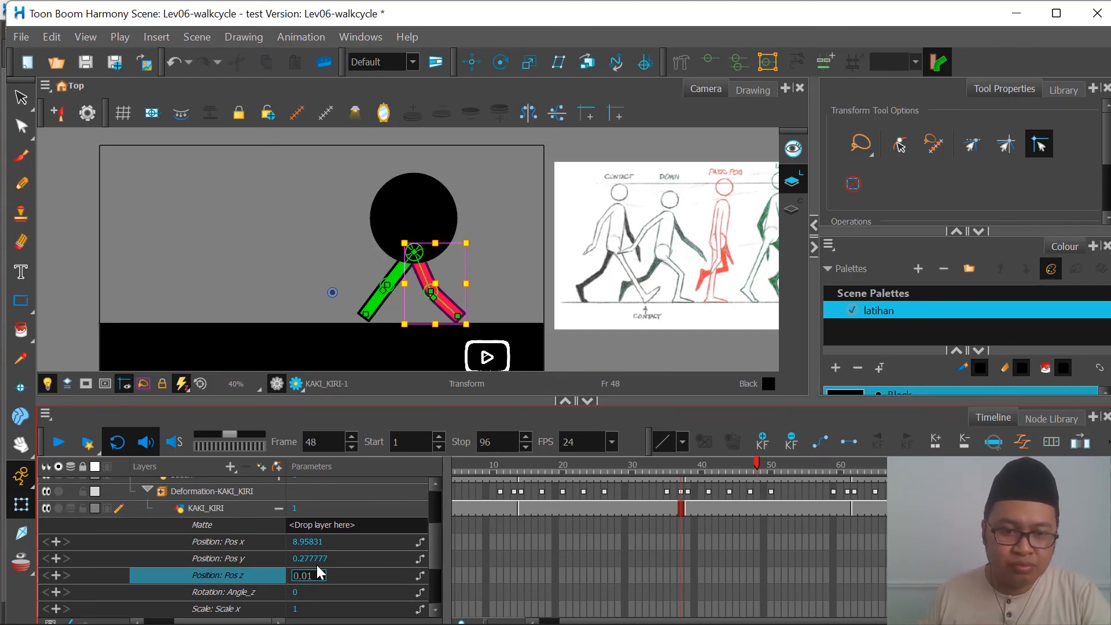
key("Return")
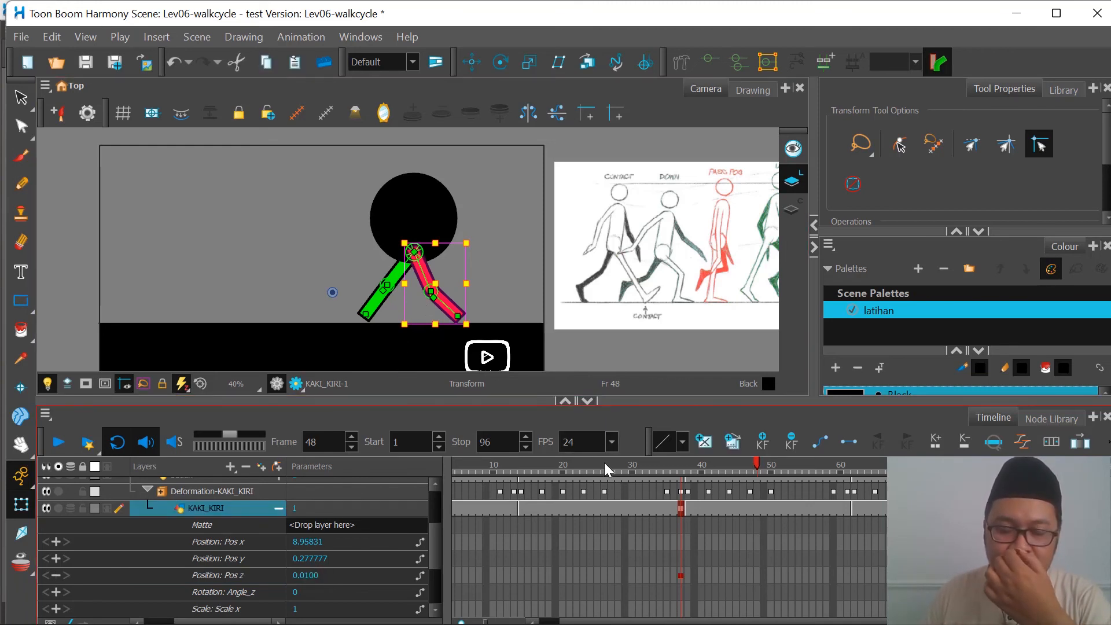
Step: Scrub the walk from frame 8 to 46 to check the leg order, and undo the Pos z keyframes on both legs
left_click_drag(604, 463, 482, 476)
scroll(541, 530, "down", 1)
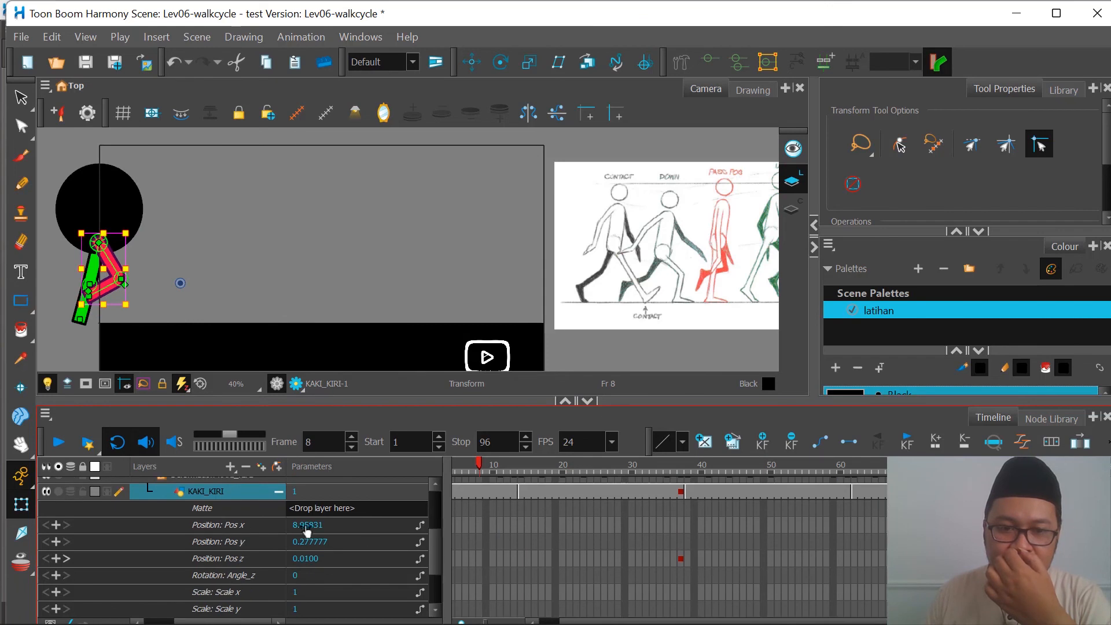
left_click(279, 492)
scroll(541, 502, "up", 3)
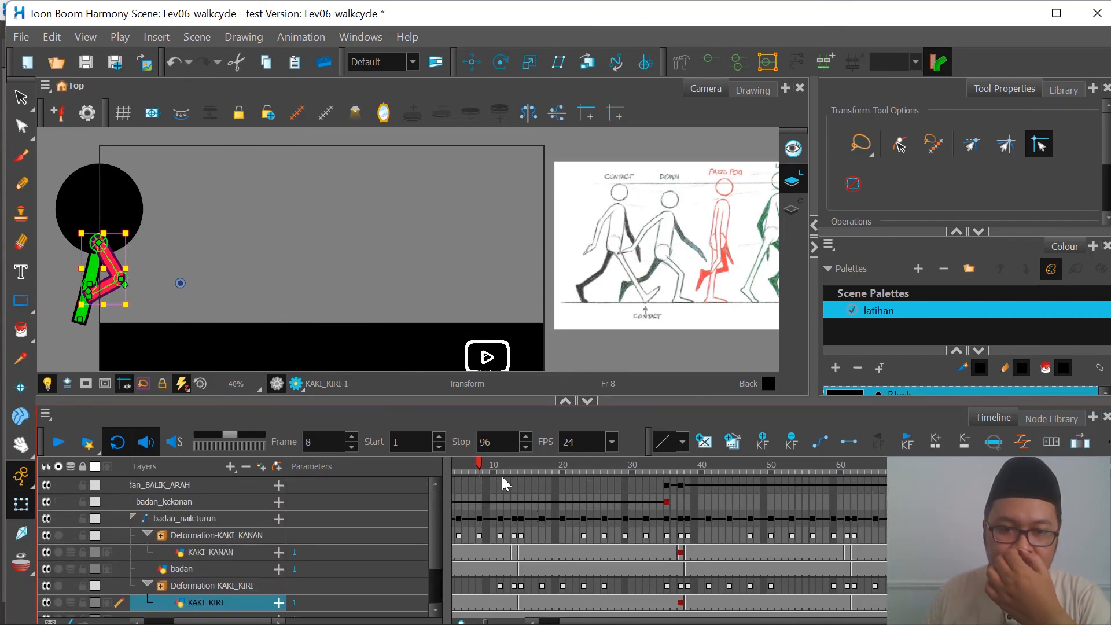
left_click_drag(479, 463, 744, 505)
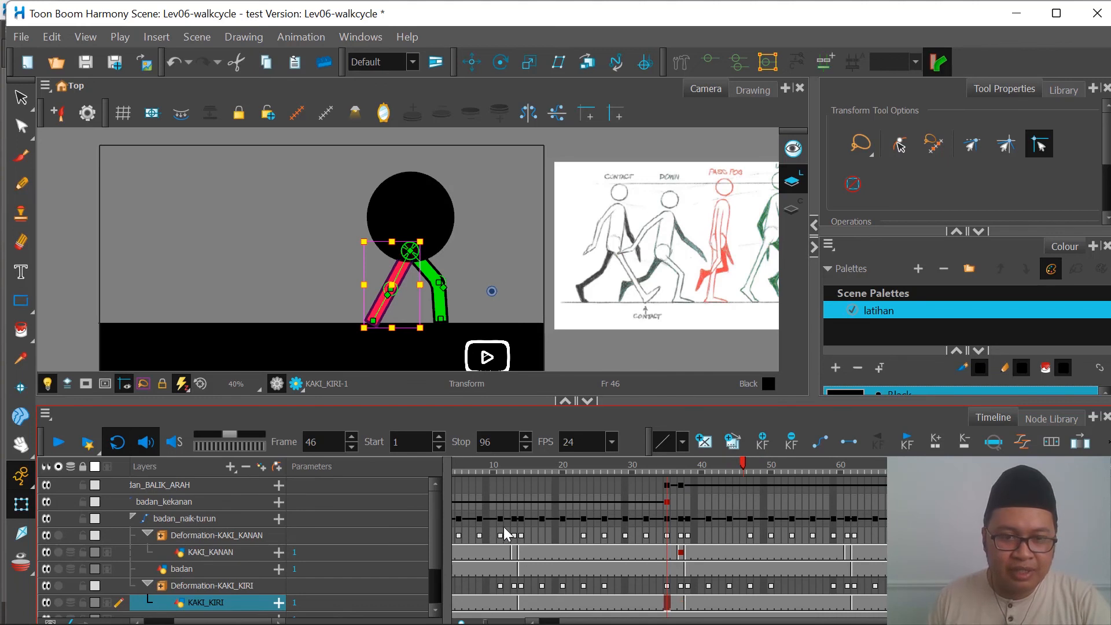
key("ctrl+z")
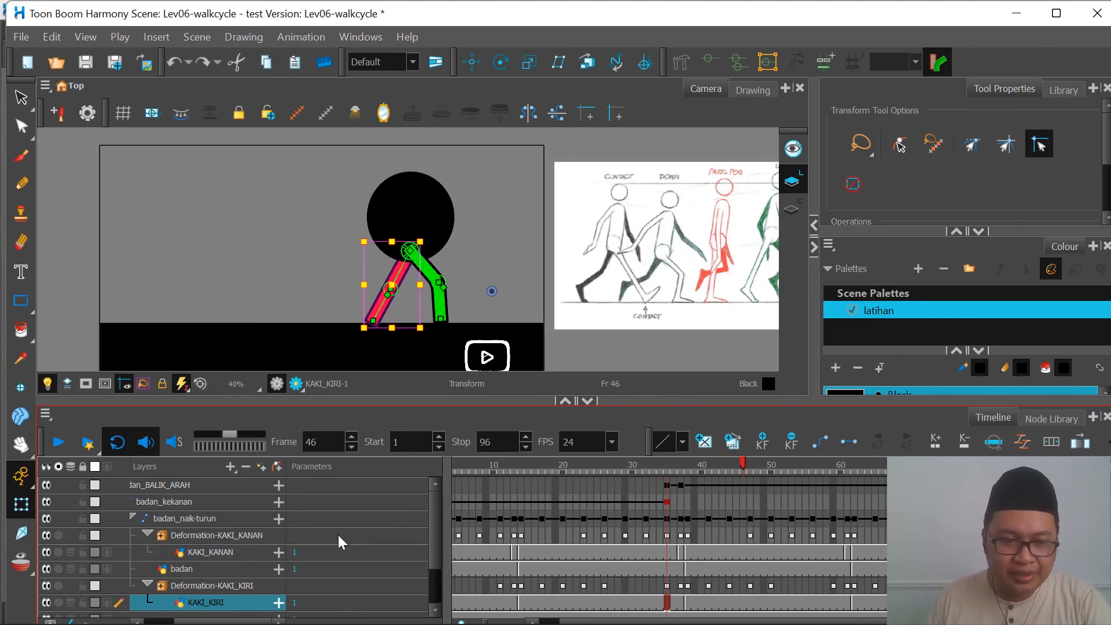
left_click(475, 246)
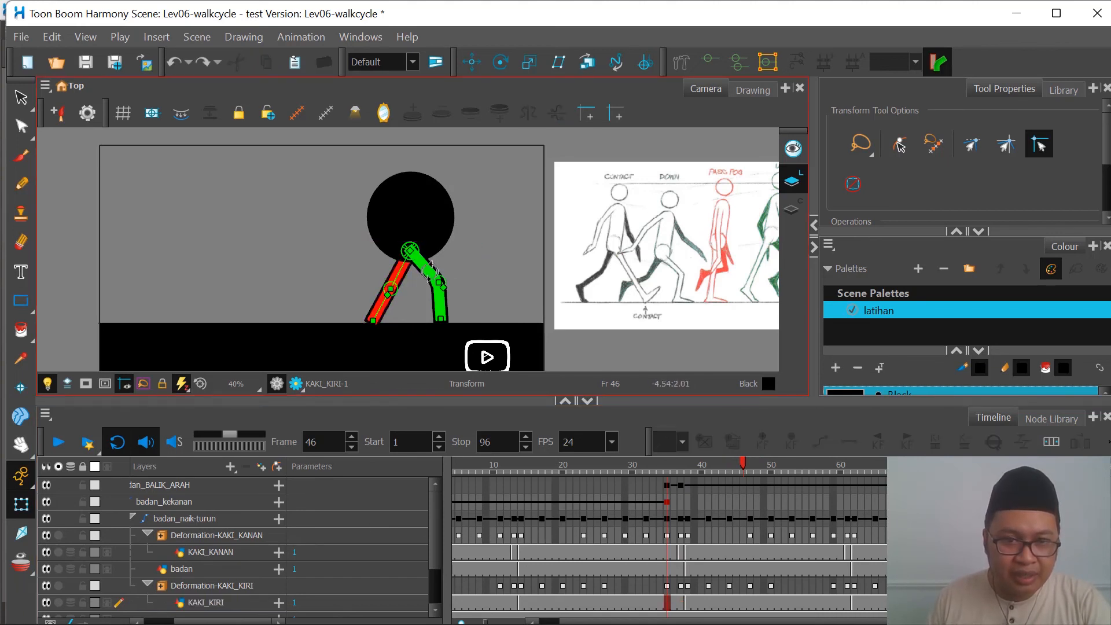
Step: Select the green leg at frame 46 and expand the parameters of its KAKI_KANAN drawing layer
left_click(428, 263)
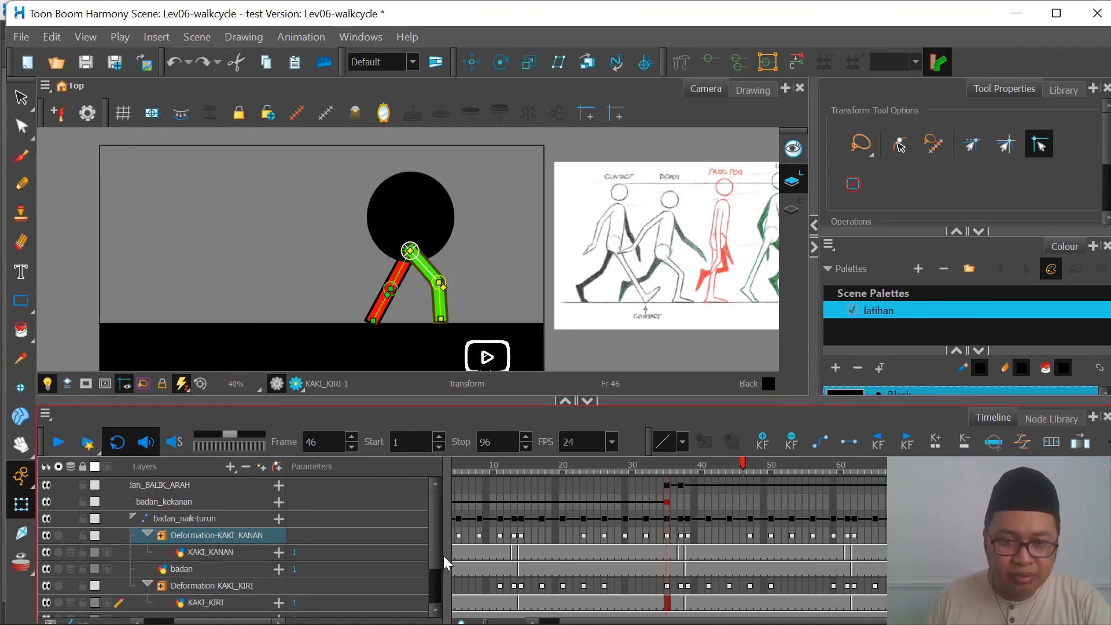
left_click(276, 552)
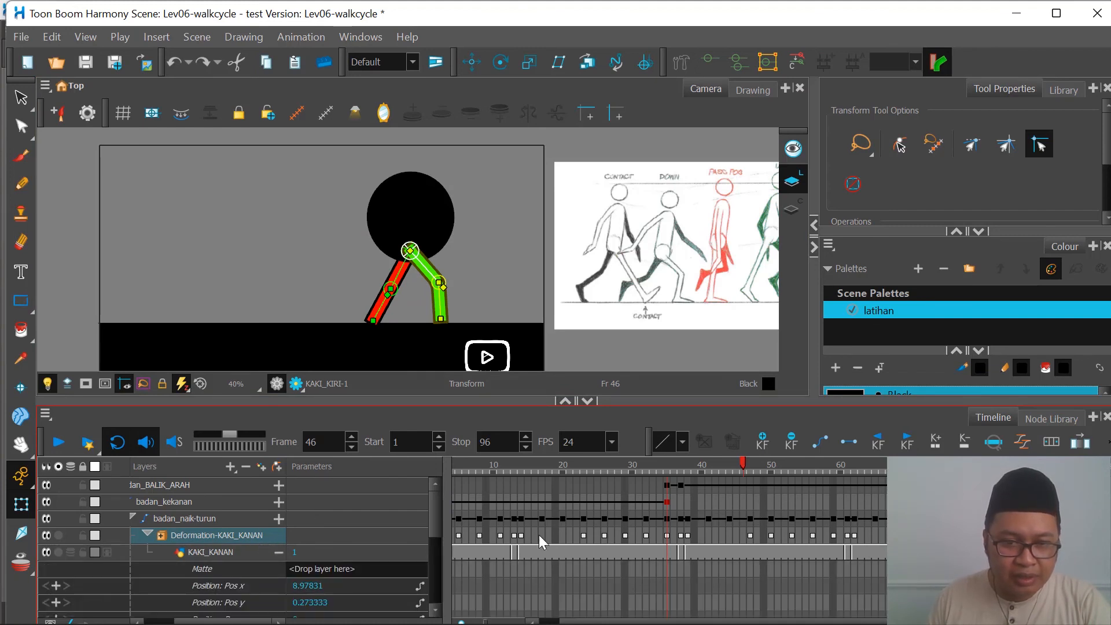
scroll(683, 535, "down", 1)
scroll(553, 551, "down", 1)
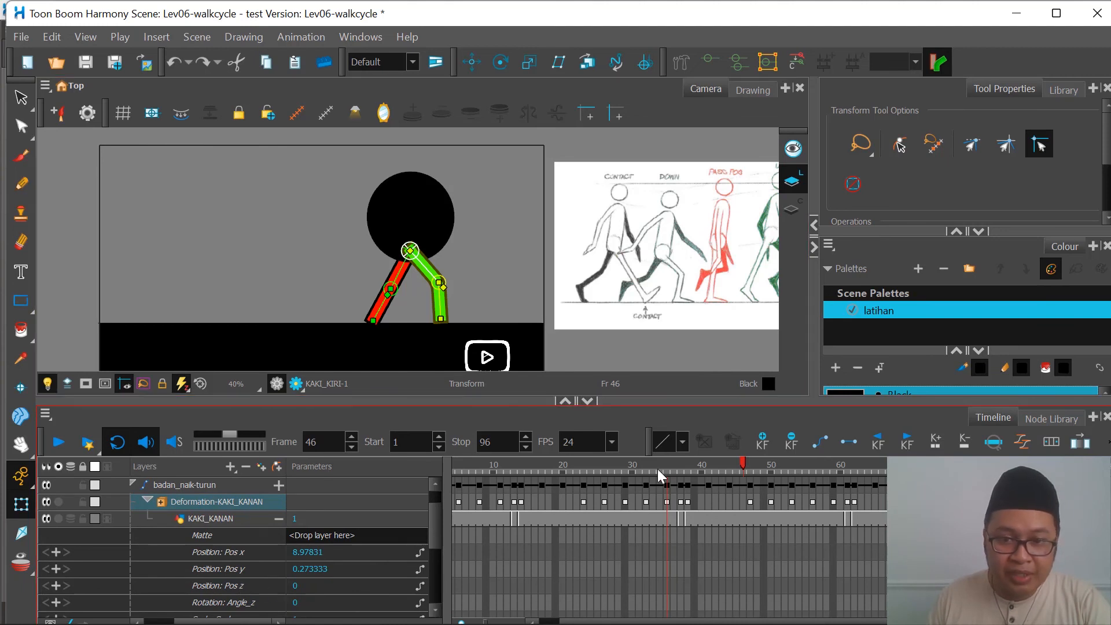
scroll(741, 489, "up", 2)
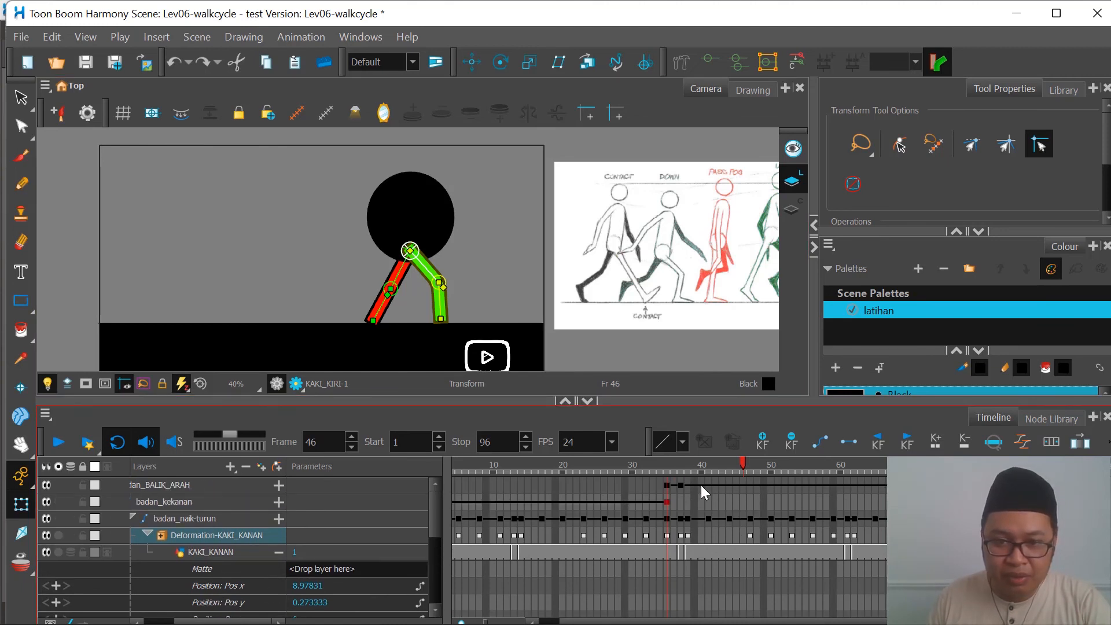
Step: Add a keyframe with value 0 to KAKI_KANAN's Position: Pos z at frame 46
left_click(667, 503)
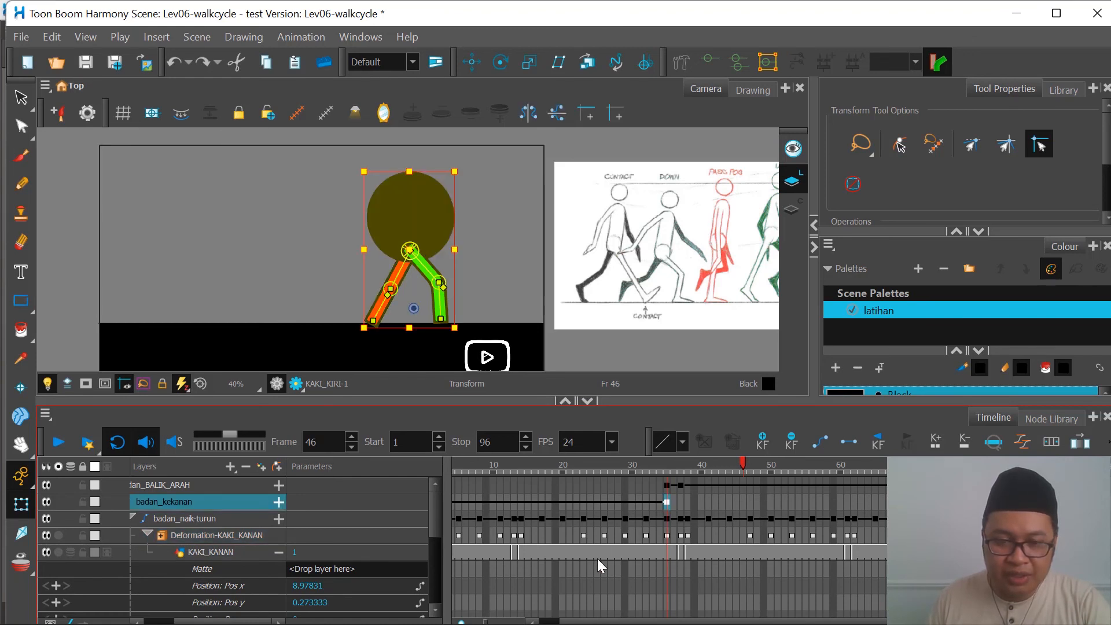
scroll(597, 558, "down", 7)
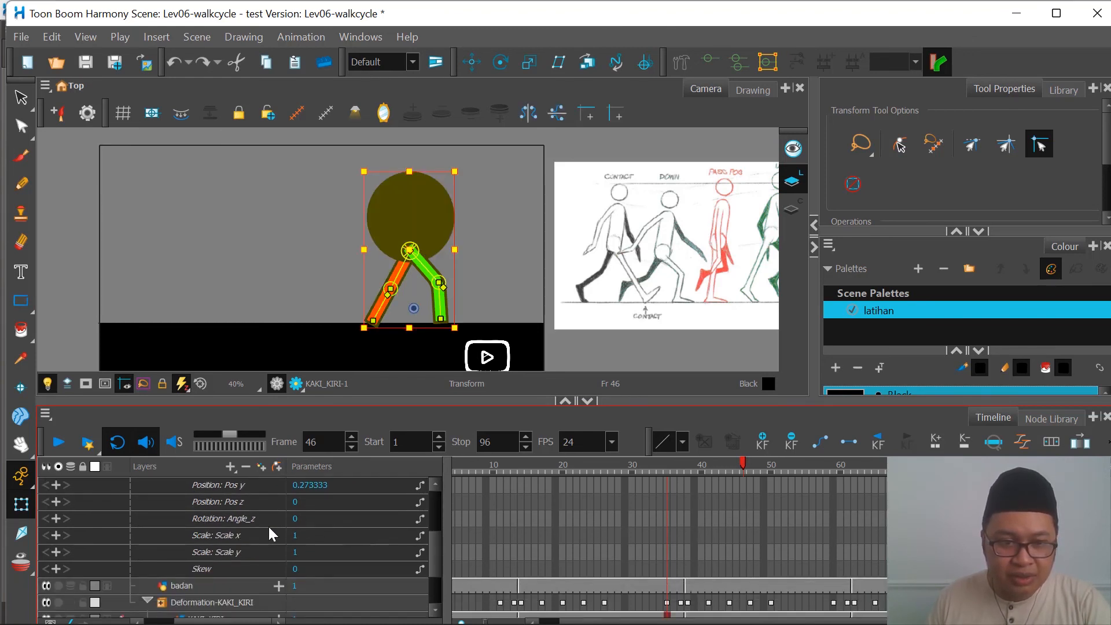
scroll(241, 505, "up", 1)
left_click(241, 523)
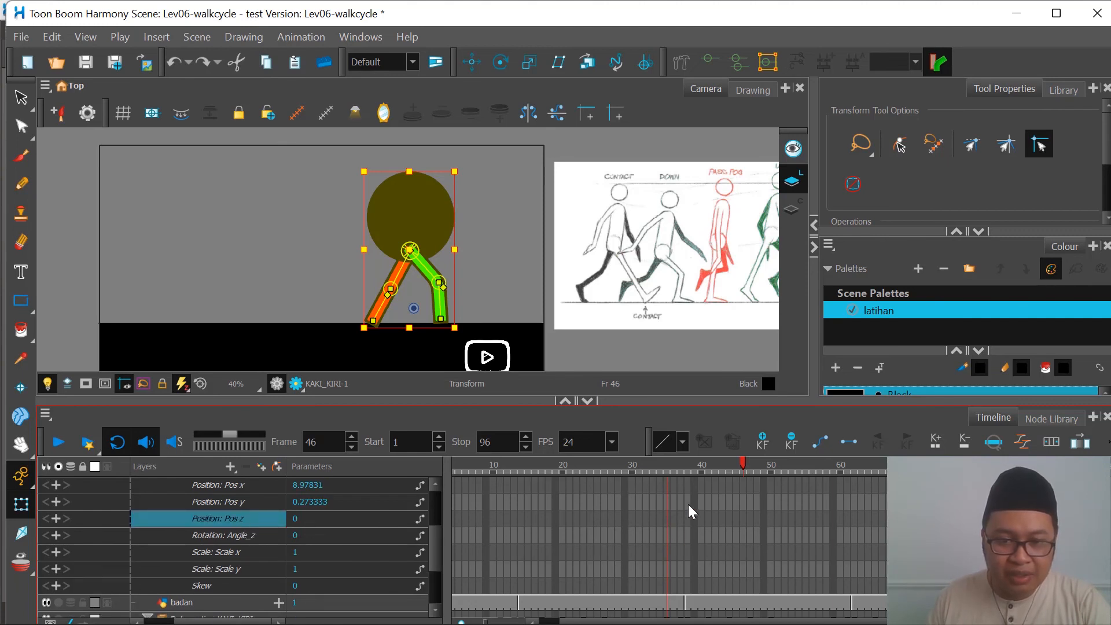
scroll(652, 526, "up", 2)
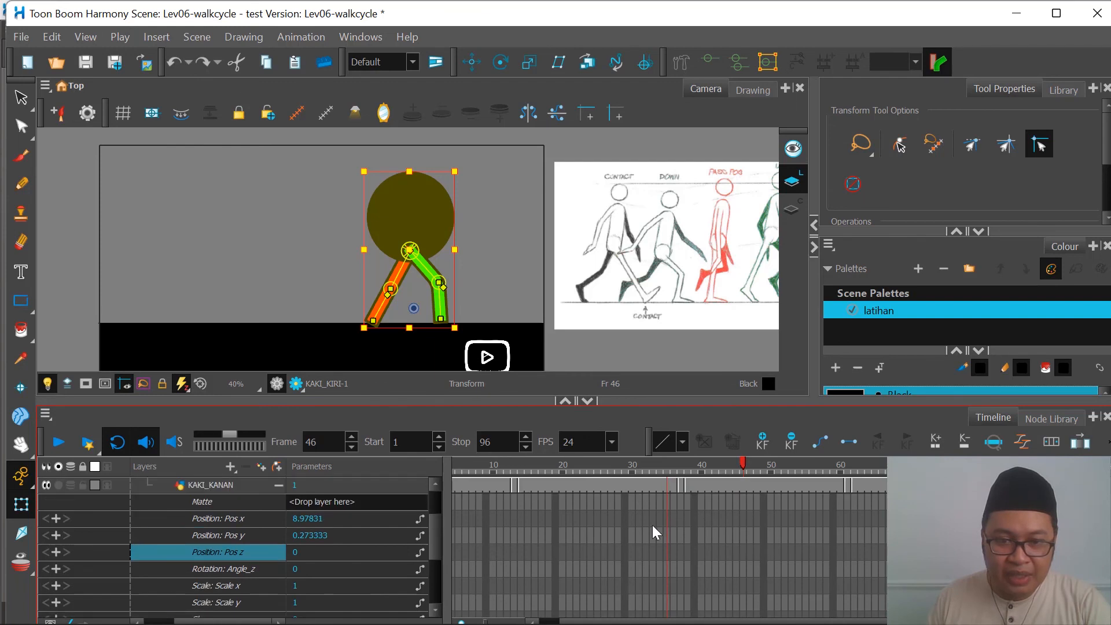
left_click(307, 552)
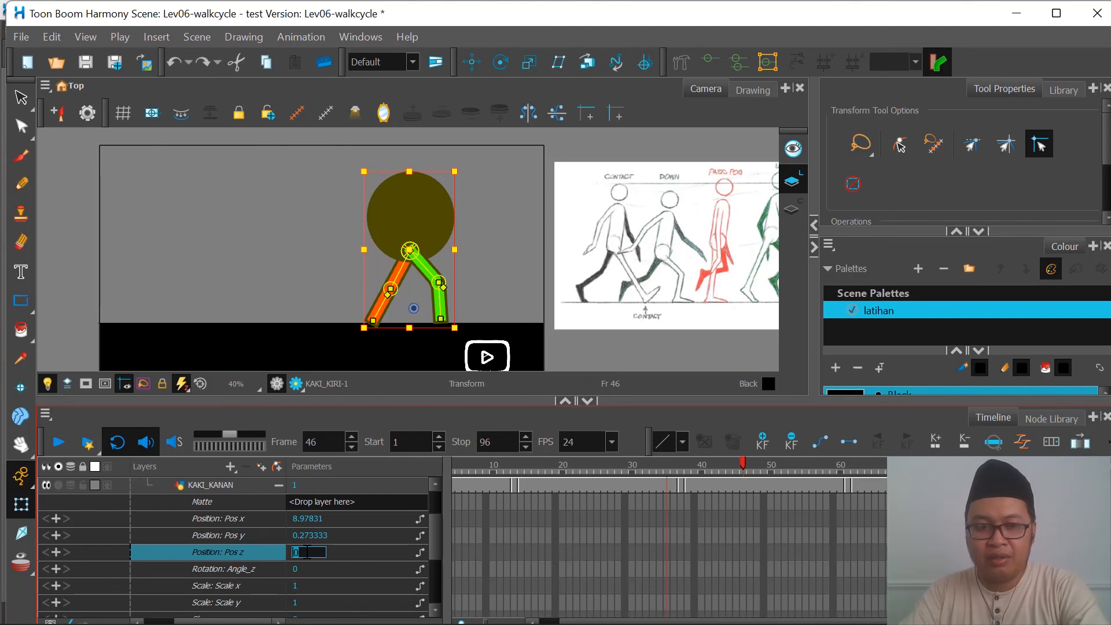
type("0")
key("Return")
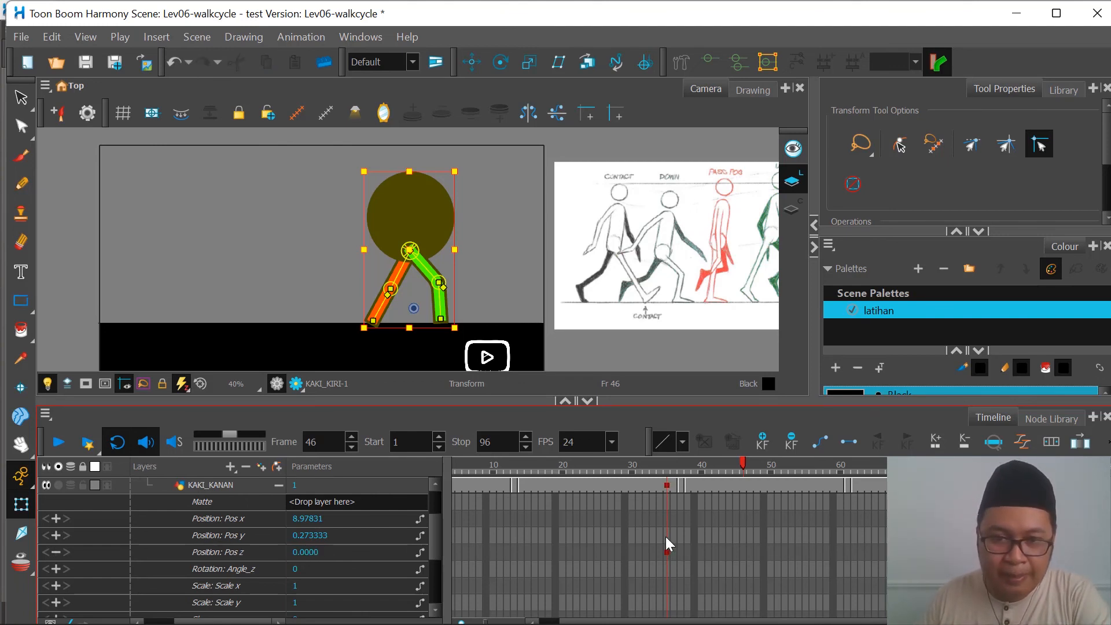
Step: Try setting KAKI_KANAN's Rotation: Angle_z to -0.01 at frame 48, and undo that change
scroll(675, 518, "up", 3)
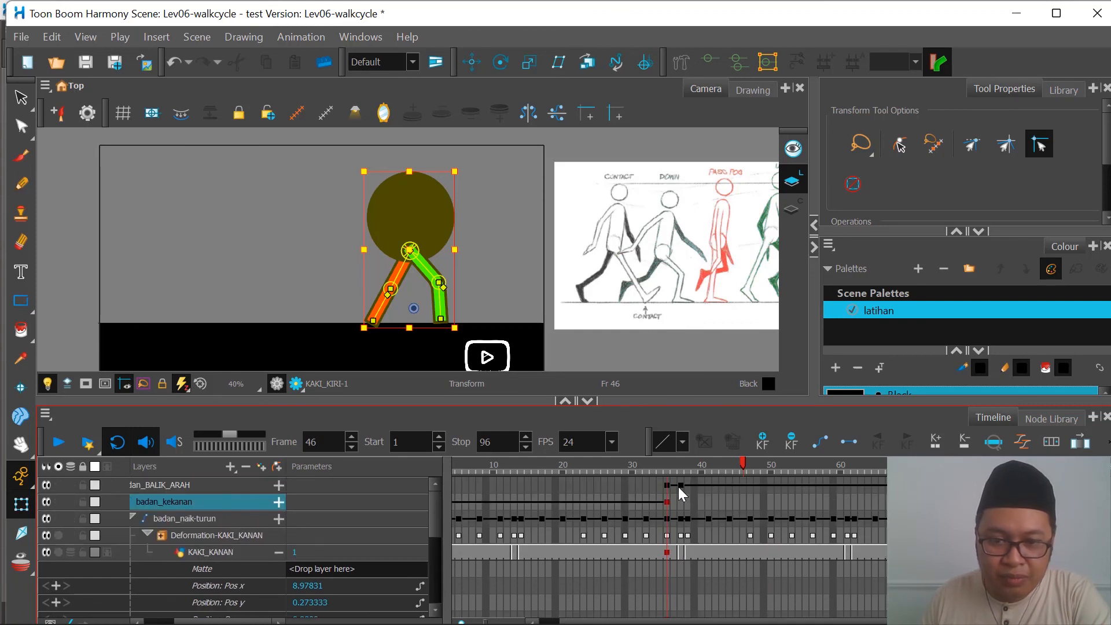
left_click(680, 485)
scroll(686, 555, "down", 4)
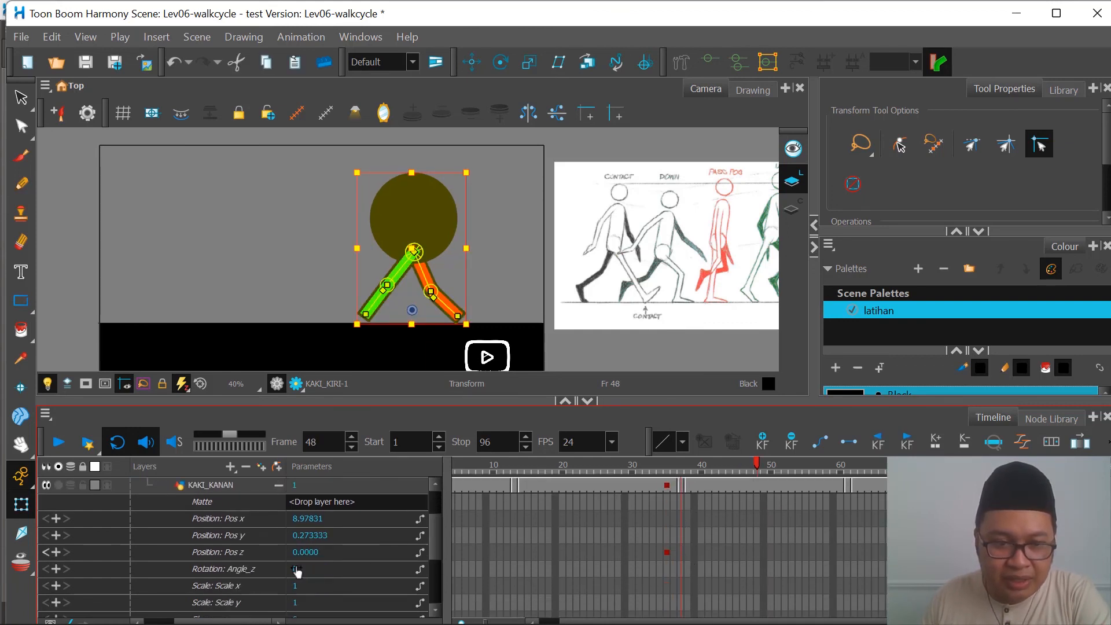
left_click(317, 569)
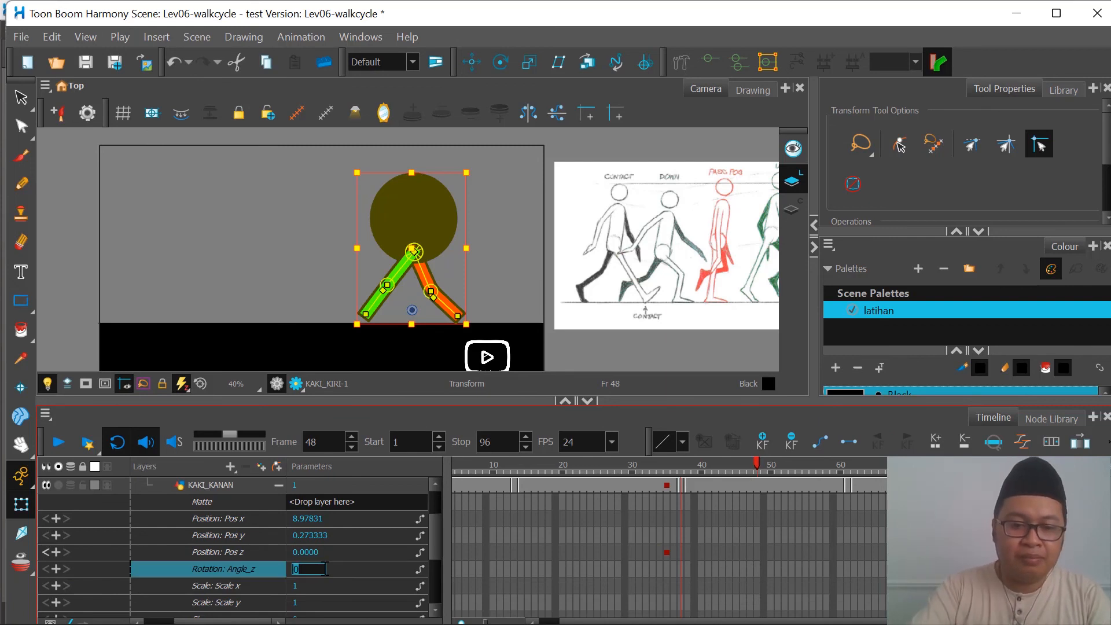
type("-0")
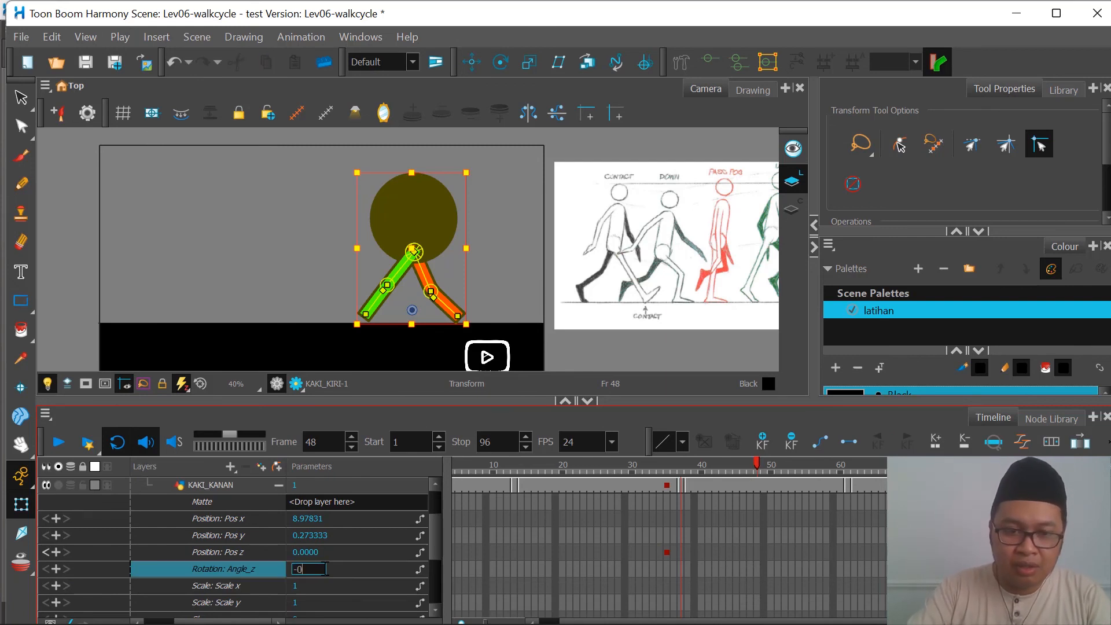
type(".")
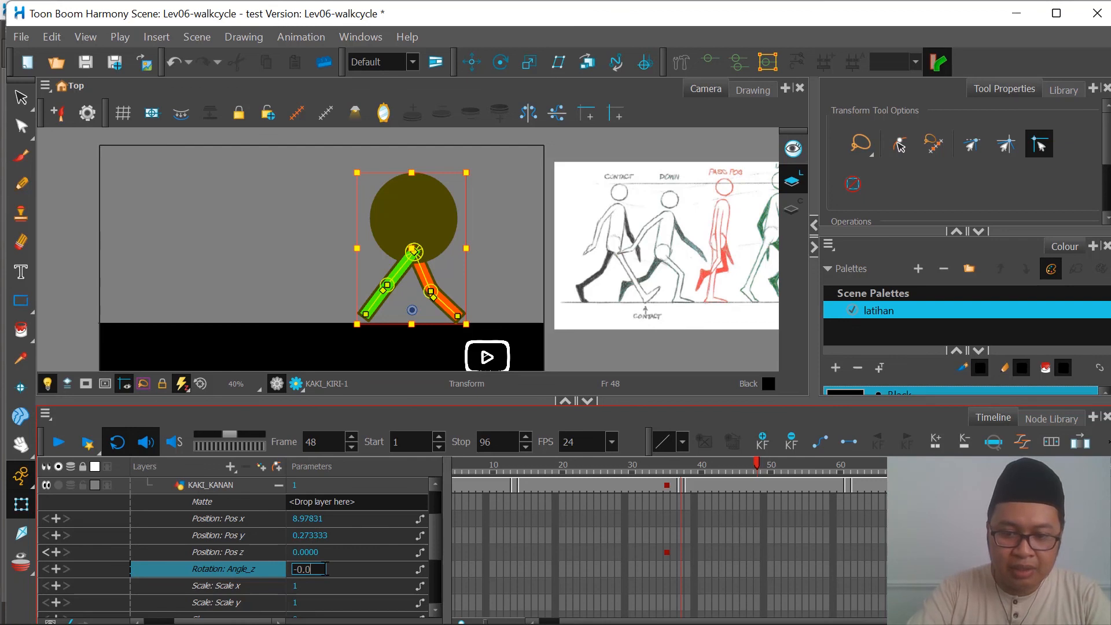
type("01")
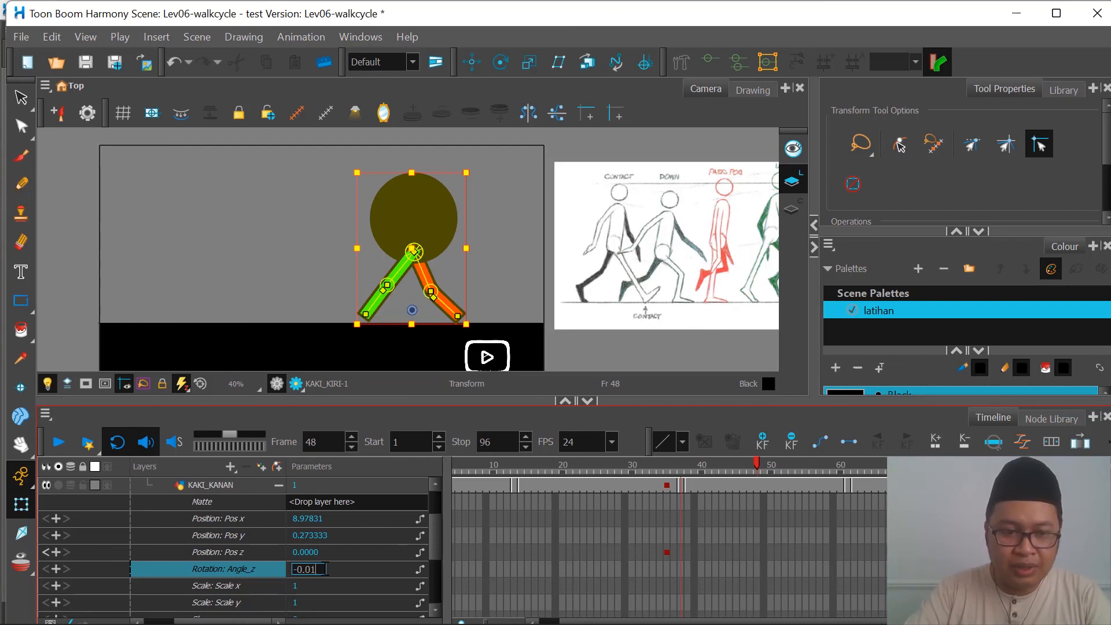
key("Return")
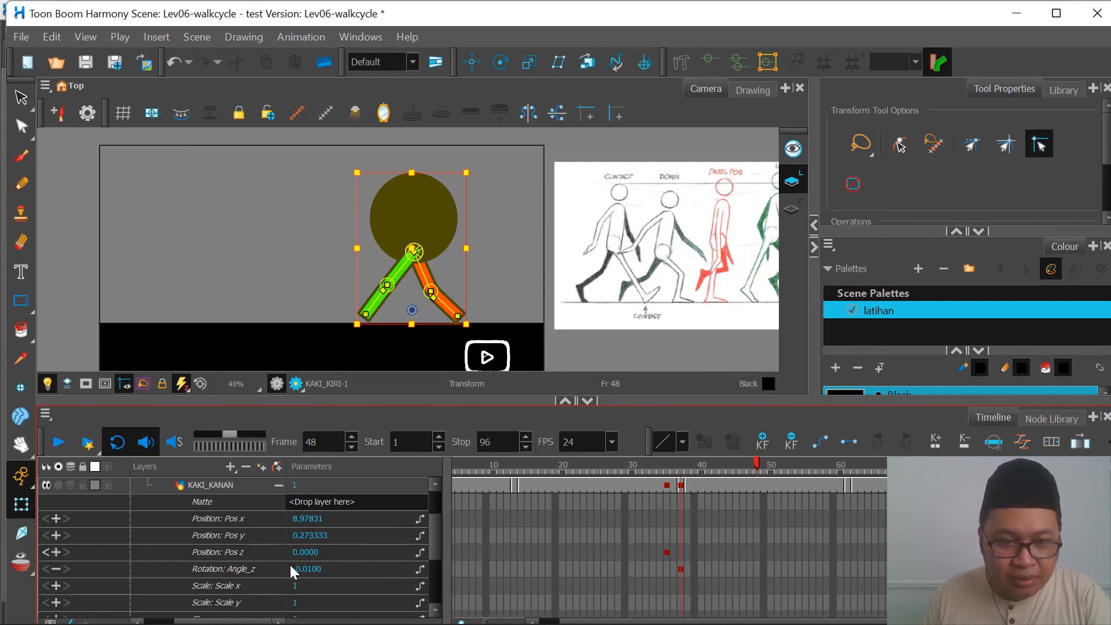
left_click(276, 330)
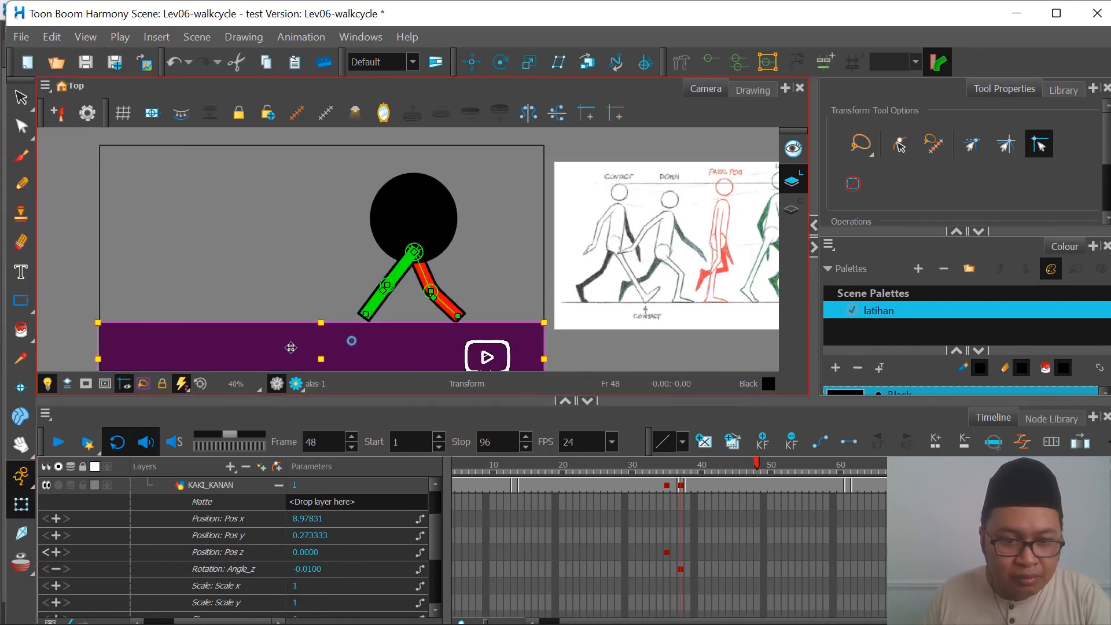
key("ctrl+z")
left_click(242, 554)
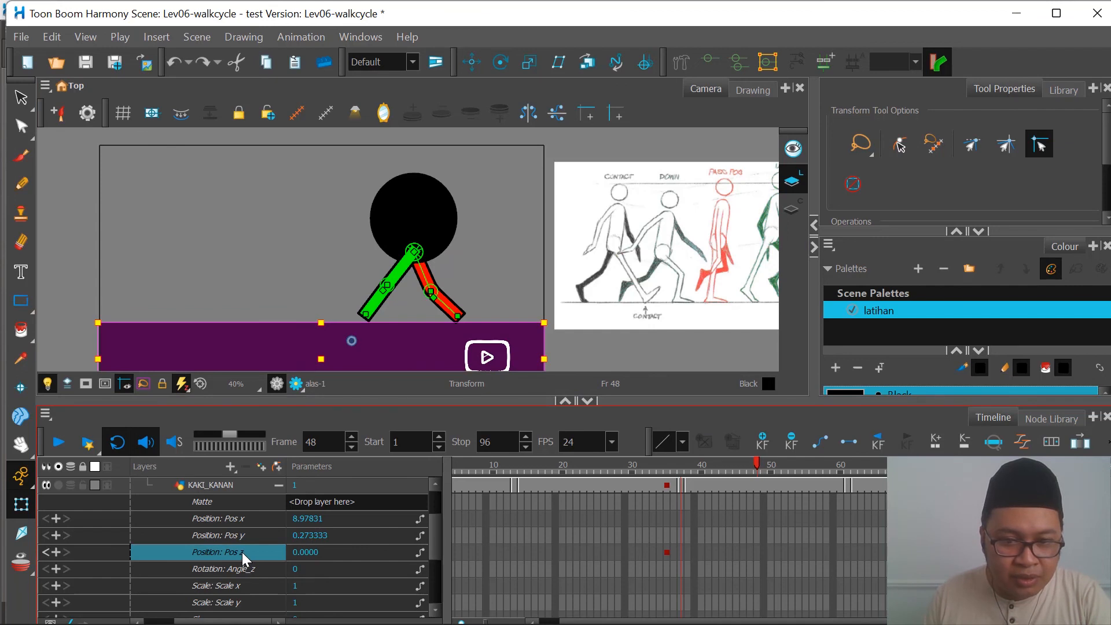
double_click(238, 558)
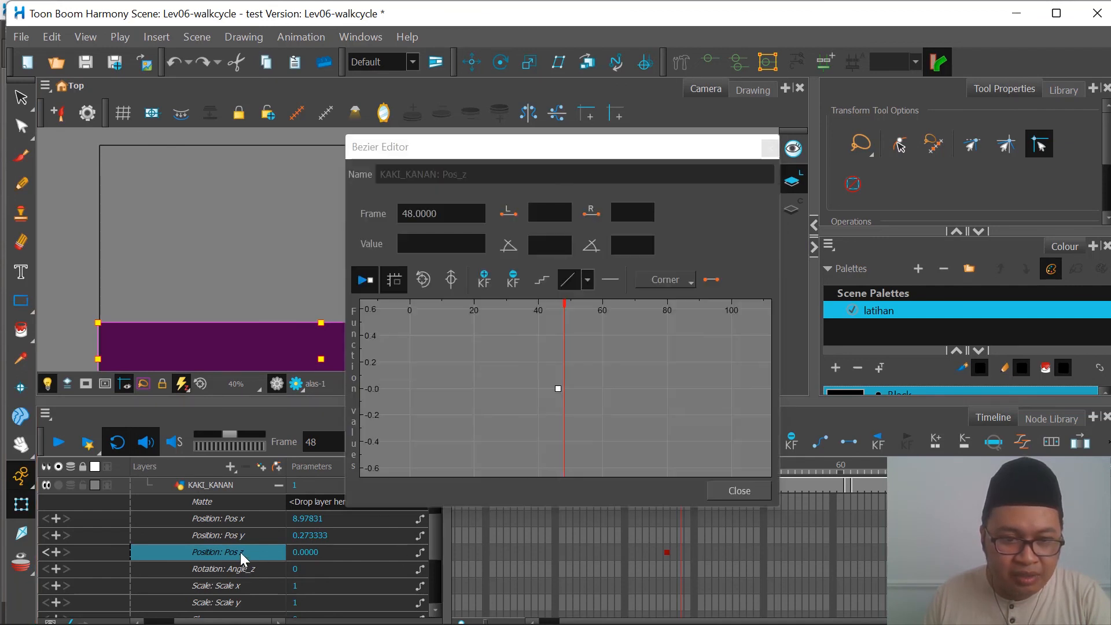
left_click(768, 146)
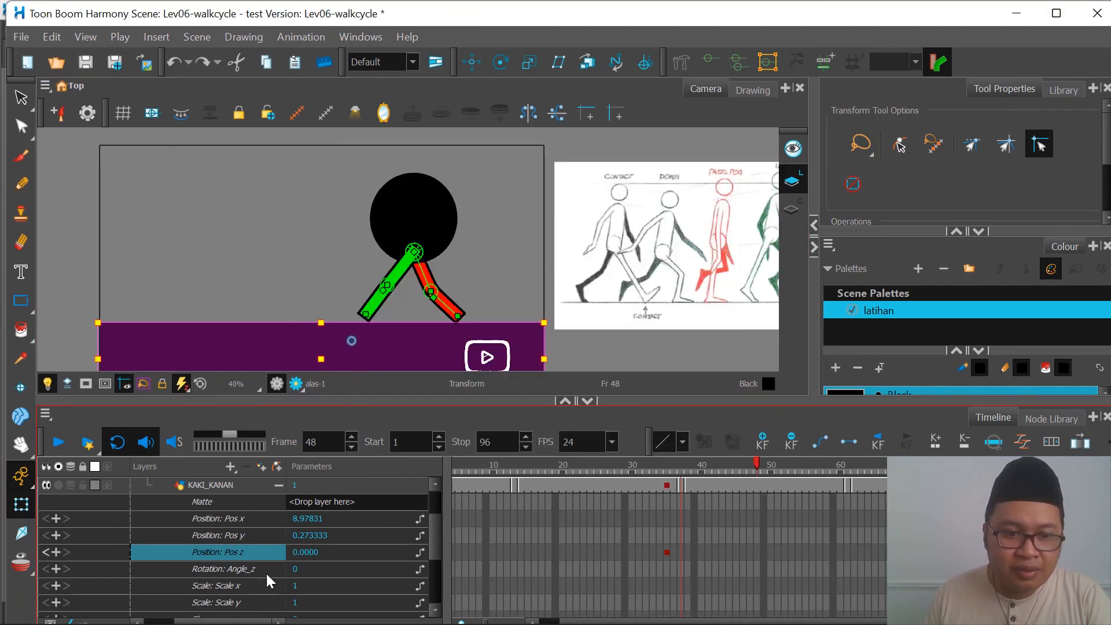
Step: Check KAKI_KANAN's Position: Pos z keyframe at frame 46 against the keyframes of the layers above it
left_click(300, 553)
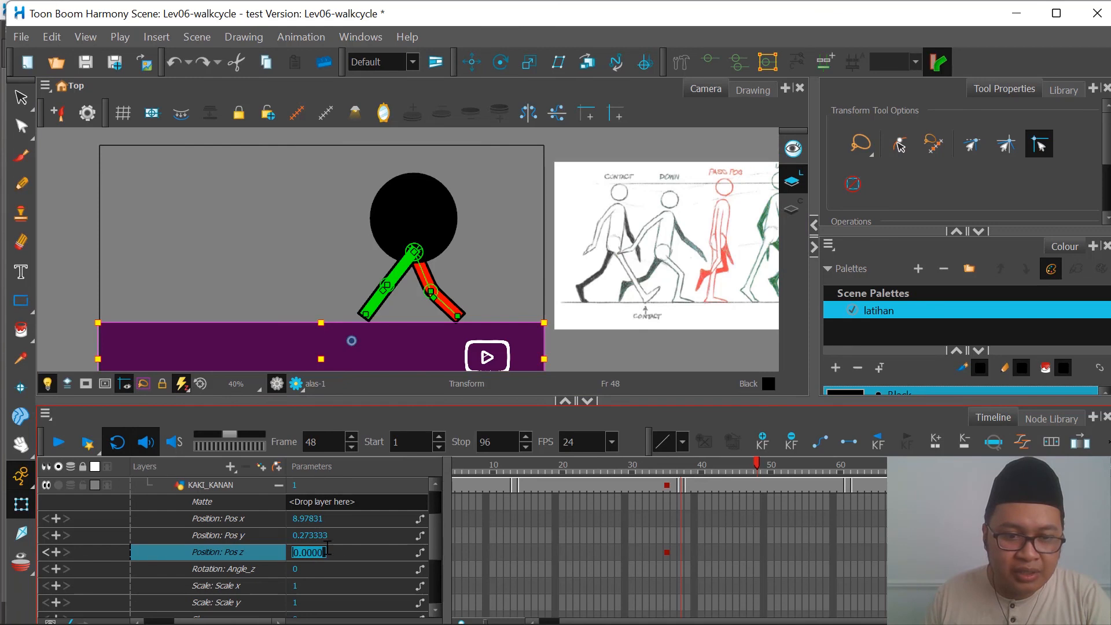
left_click(667, 553)
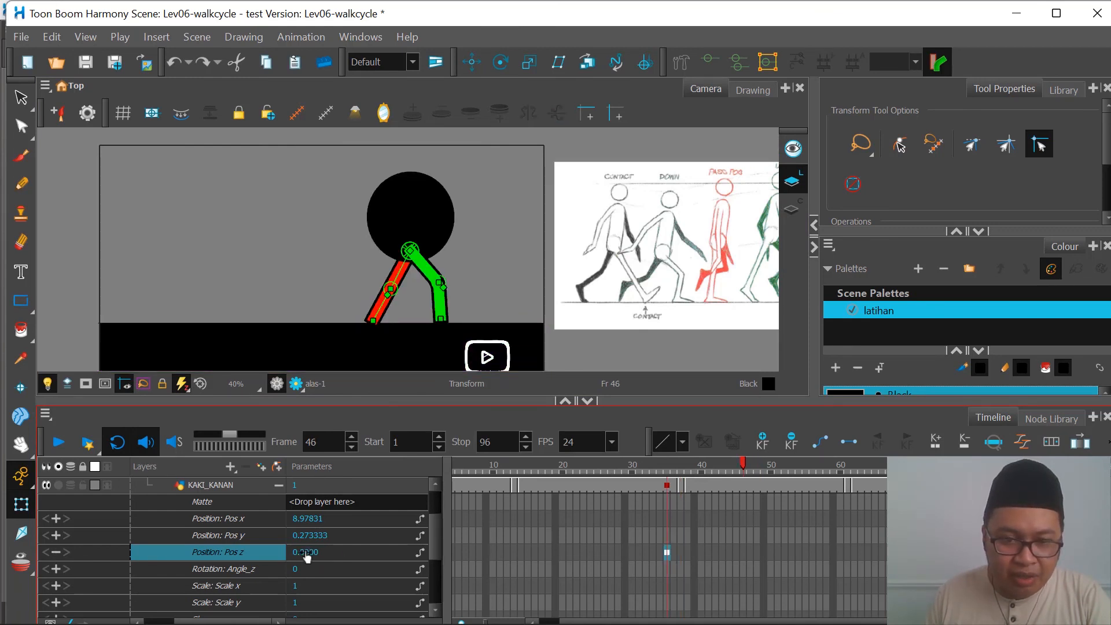
scroll(686, 545, "up", 1)
scroll(686, 543, "up", 3)
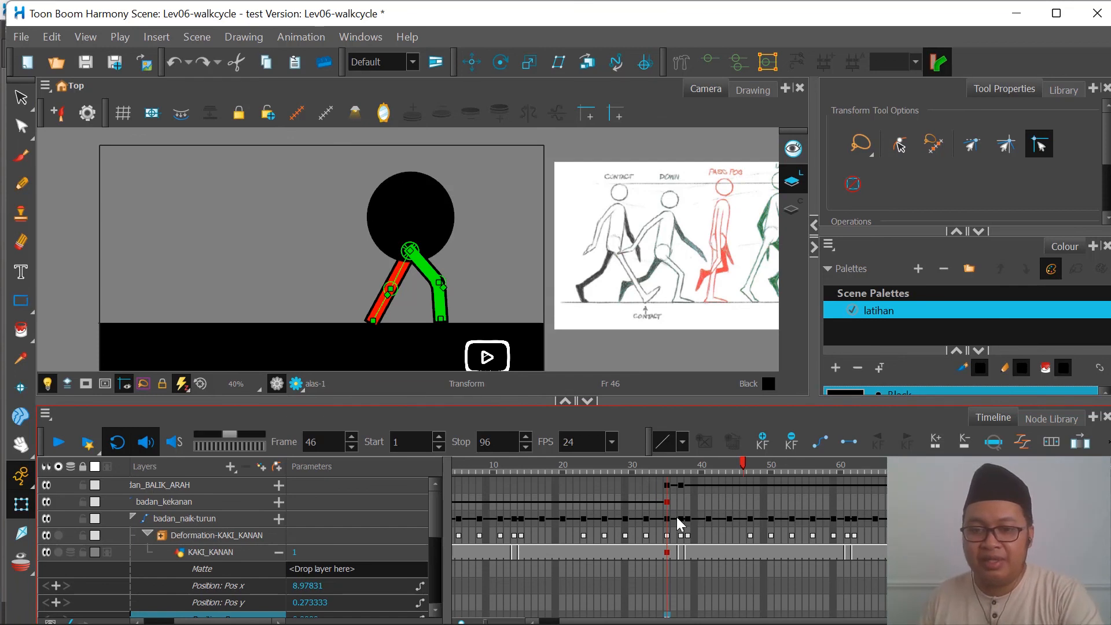
scroll(678, 535, "down", 1)
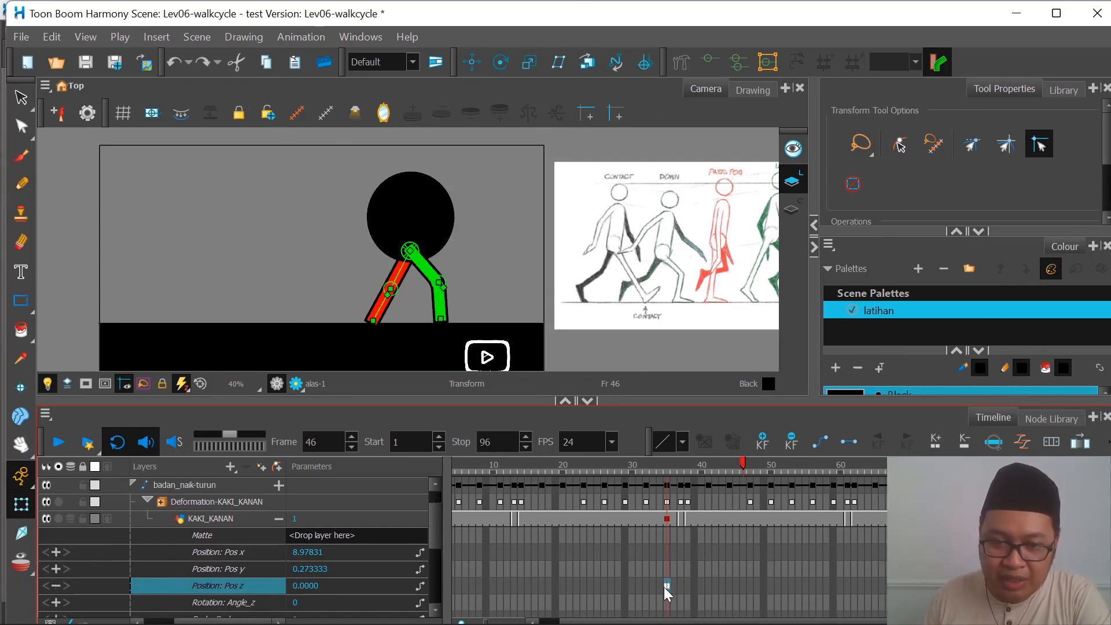
Step: Set KAKI_KANAN's Position: Pos z to -0.01 at frame 48 and collapse the layer's parameters
left_click(681, 585)
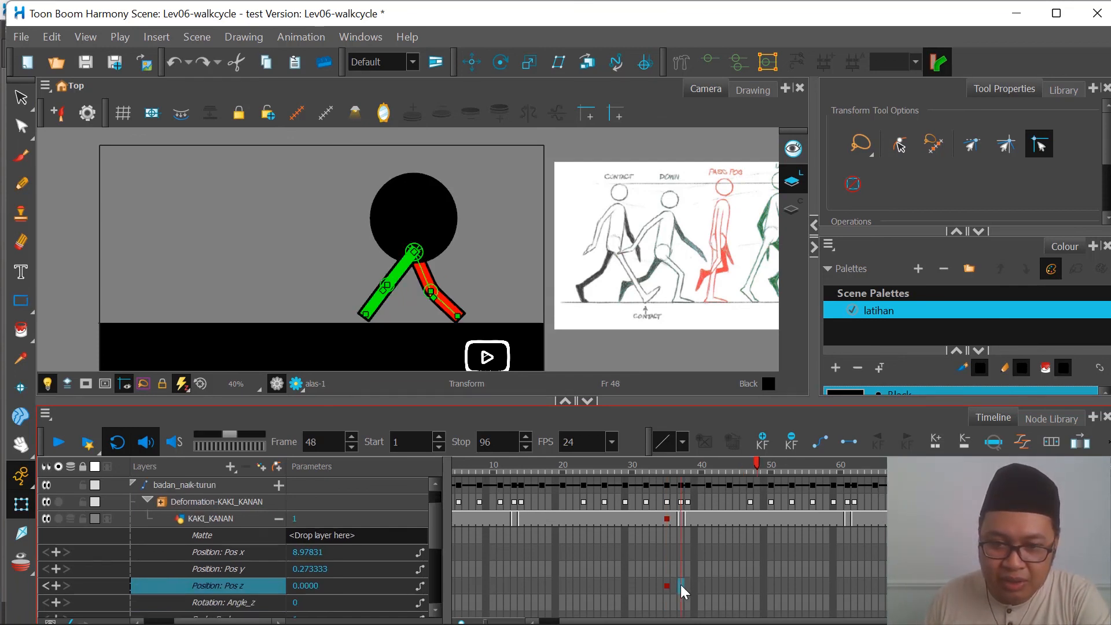
scroll(682, 556, "up", 1)
scroll(687, 603, "down", 1)
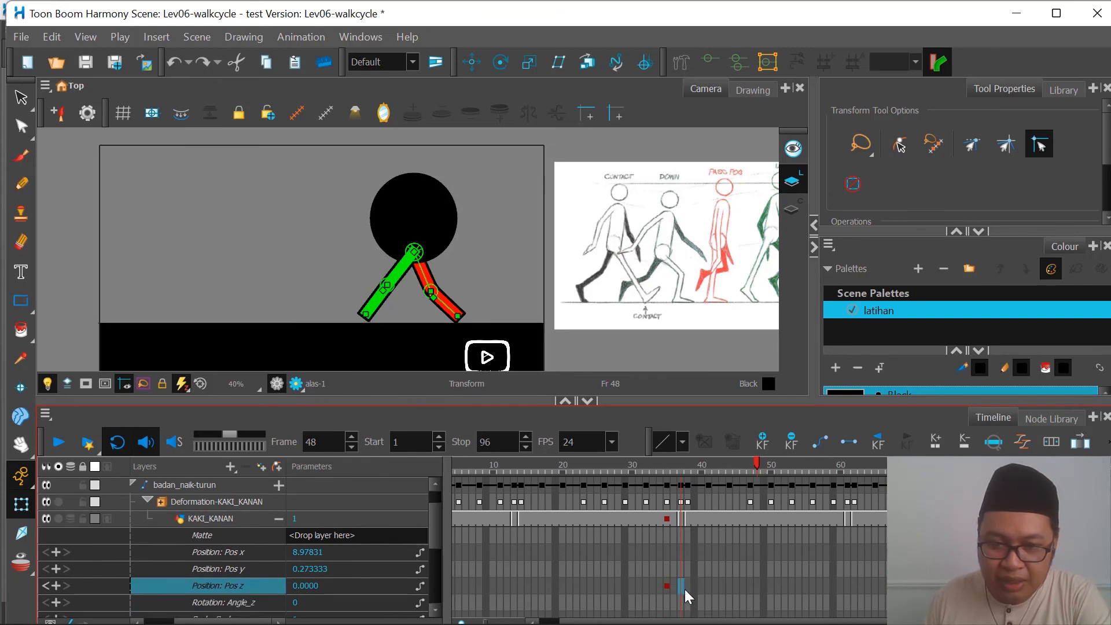
double_click(305, 587)
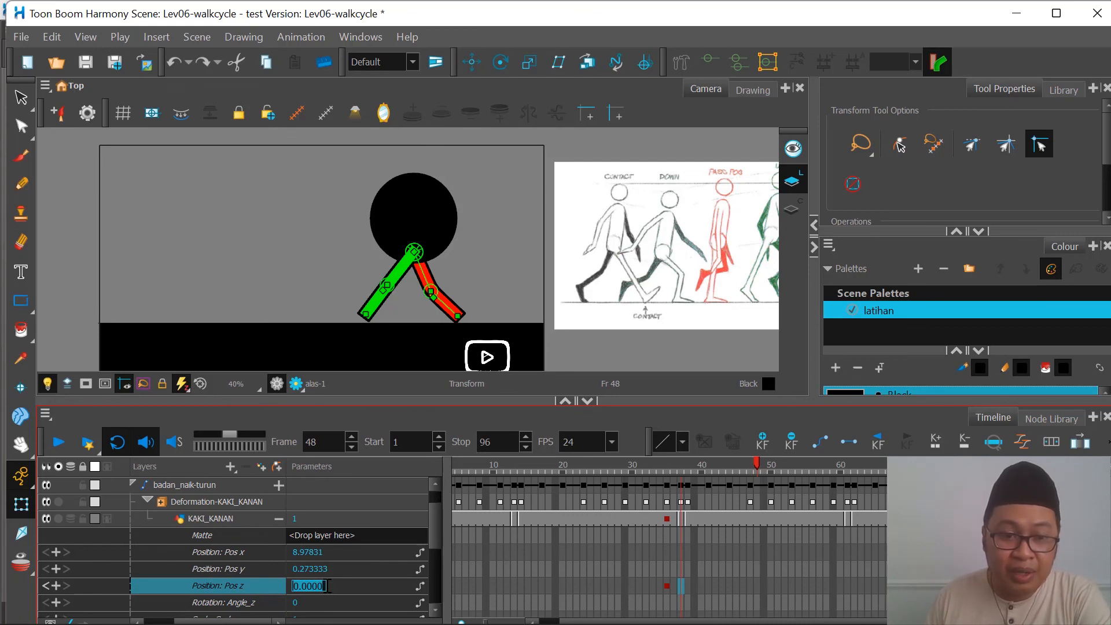
type("-")
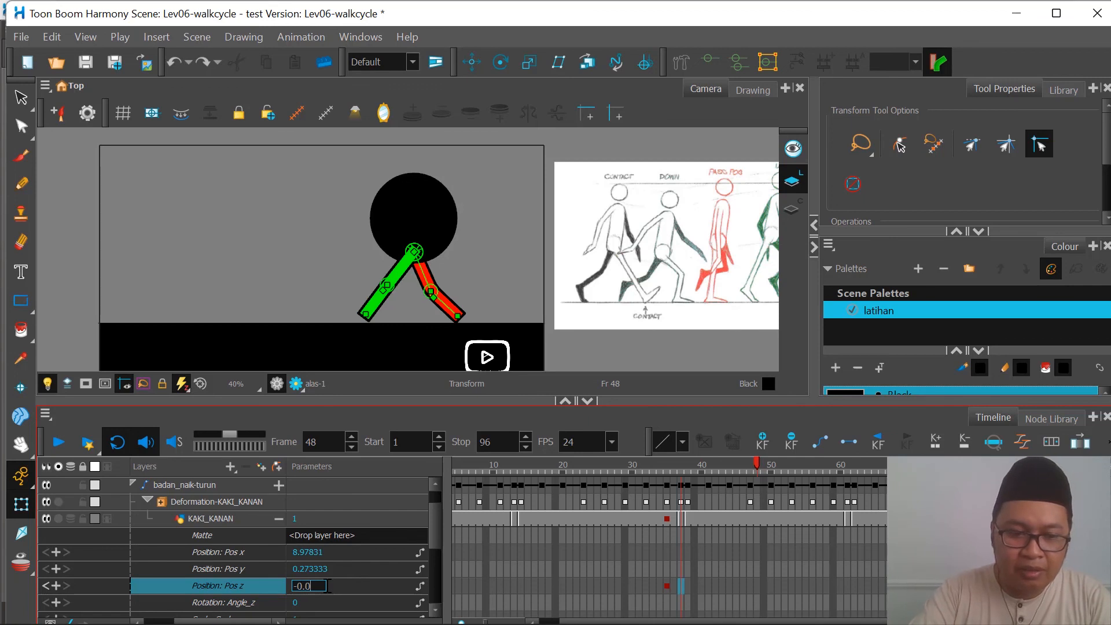
key("Return")
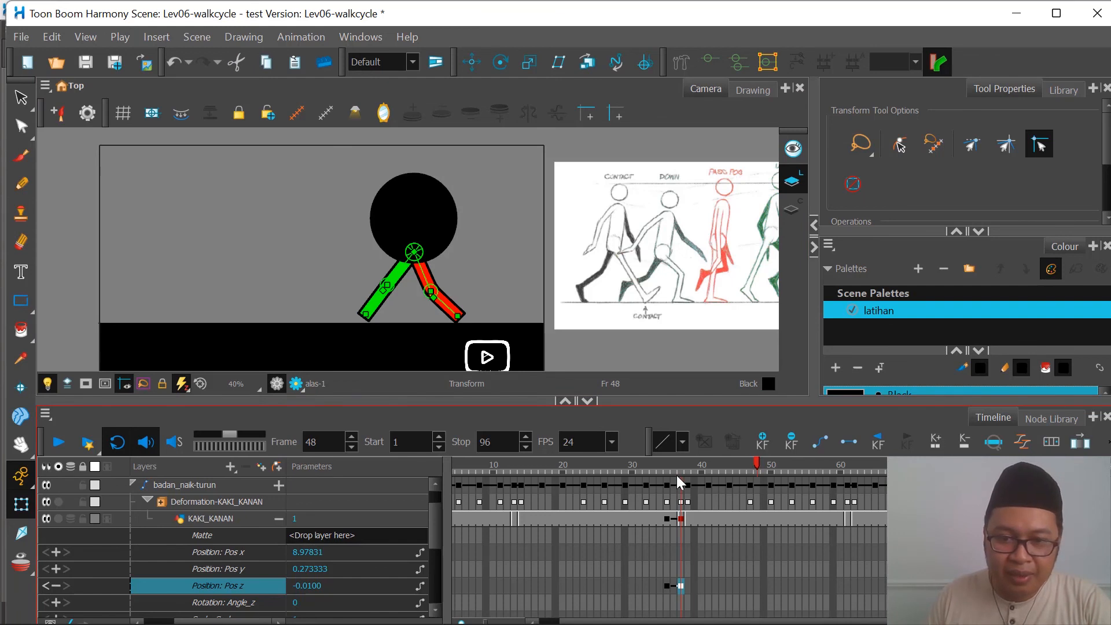
left_click(279, 519)
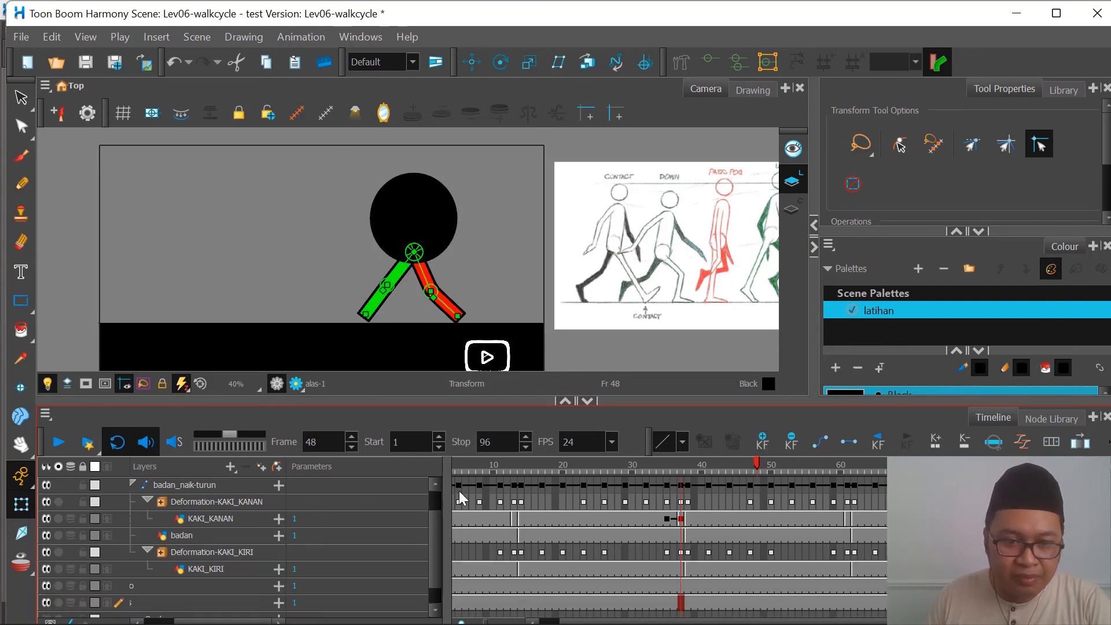
Step: Select the red leg at frame 46 and expand the parameters of its KAKI_KIRI drawing layer
left_click(668, 467)
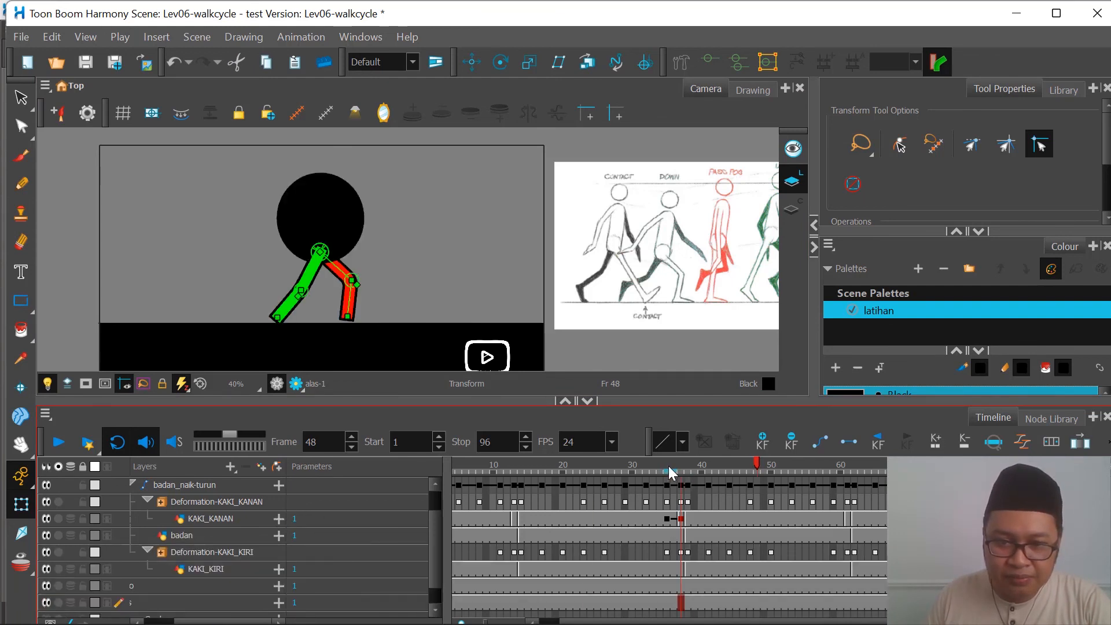
left_click(669, 516)
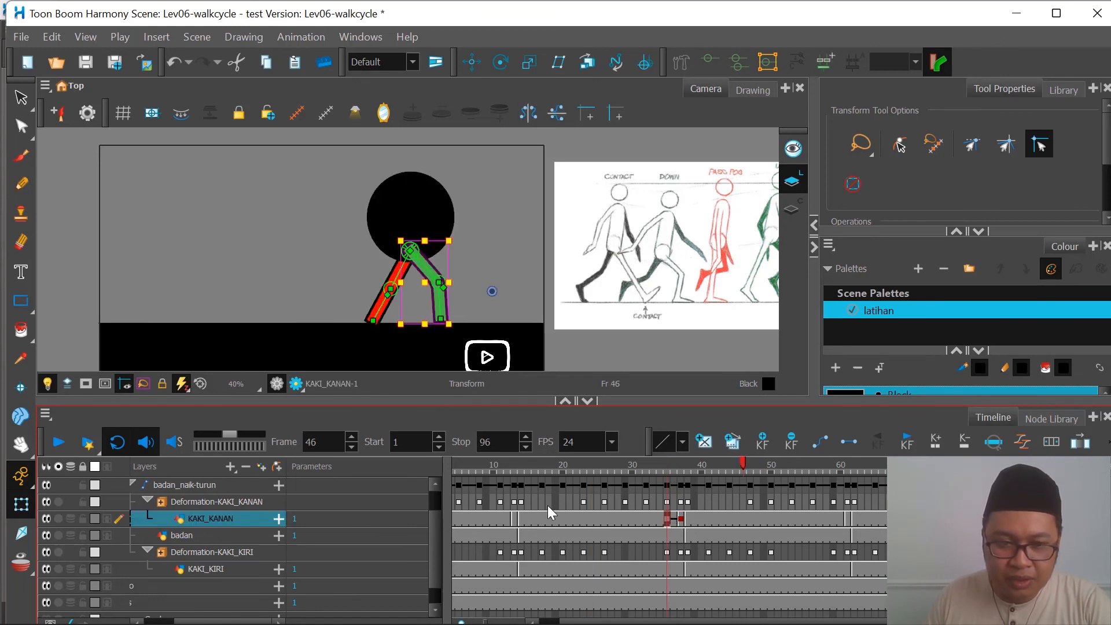
left_click(371, 319)
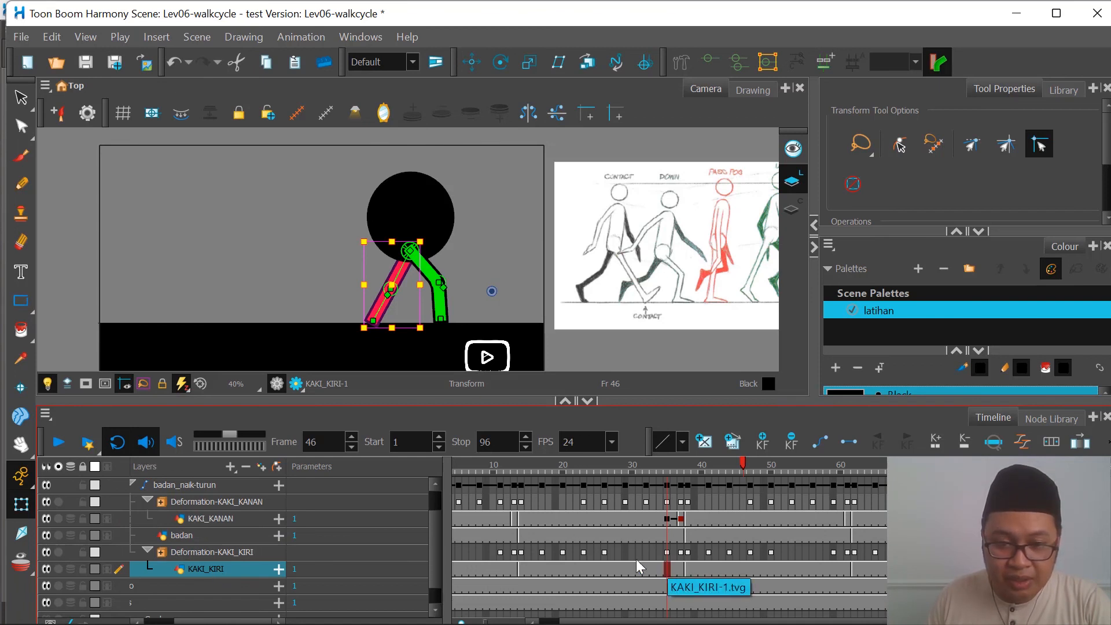
left_click(279, 569)
scroll(333, 554, "down", 2)
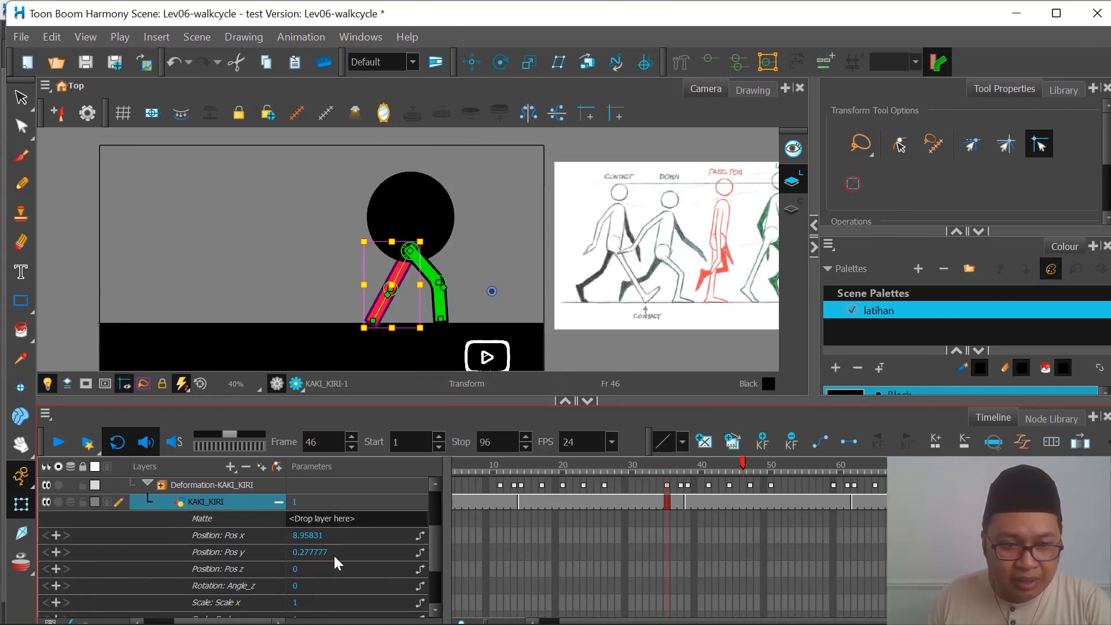
Step: Add a keyframe with value 0 to KAKI_KIRI's Position: Pos z at frame 46
left_click(249, 571)
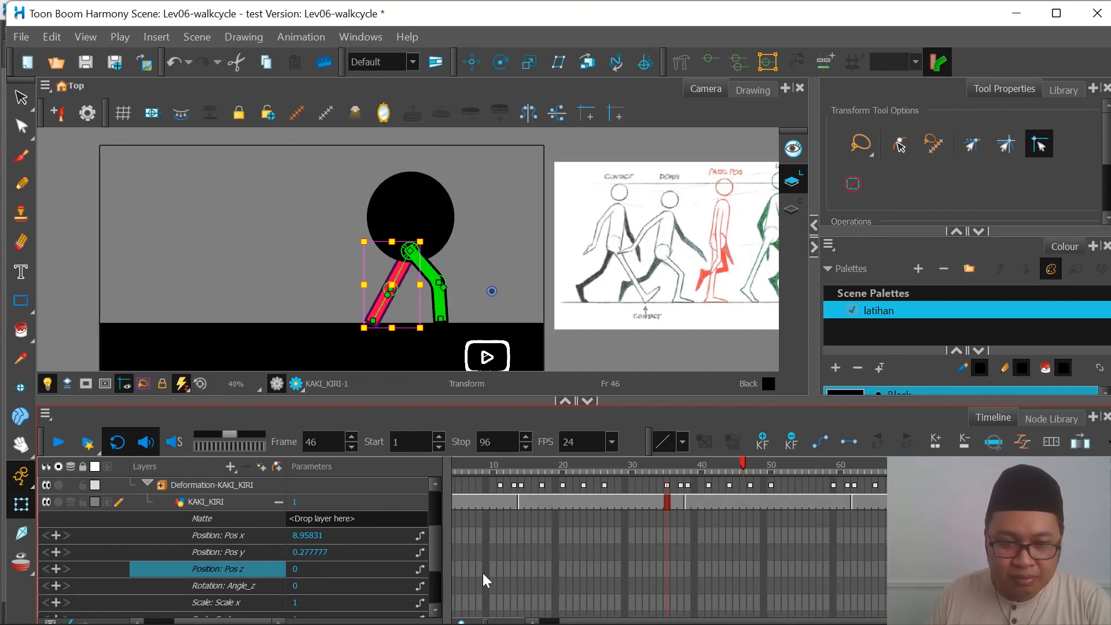
left_click(667, 566)
scroll(671, 561, "up", 2)
scroll(673, 561, "down", 2)
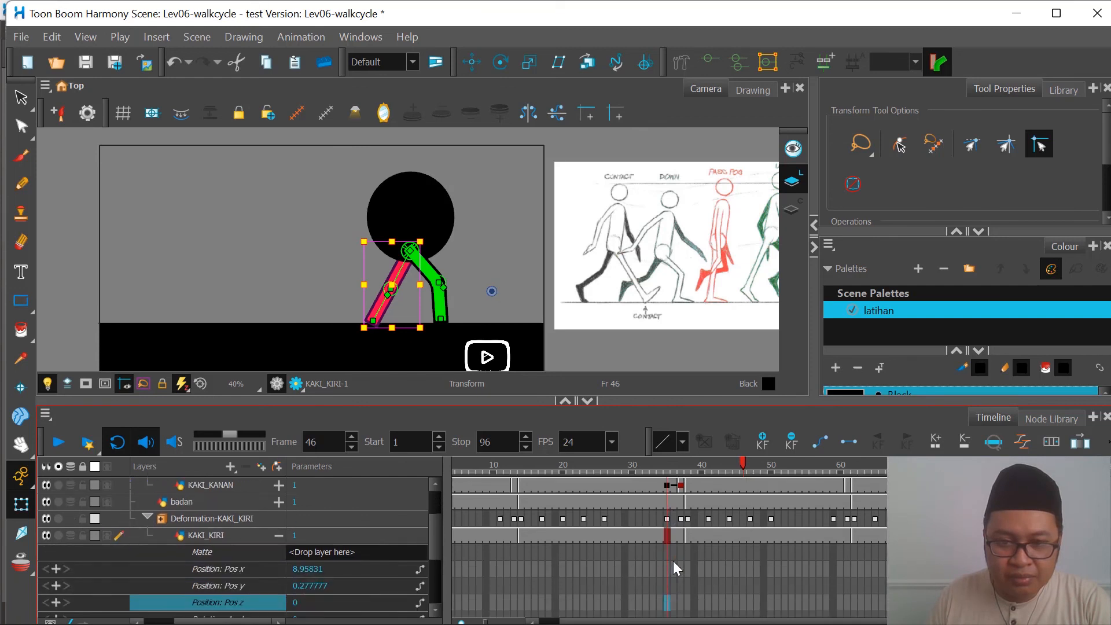
double_click(316, 568)
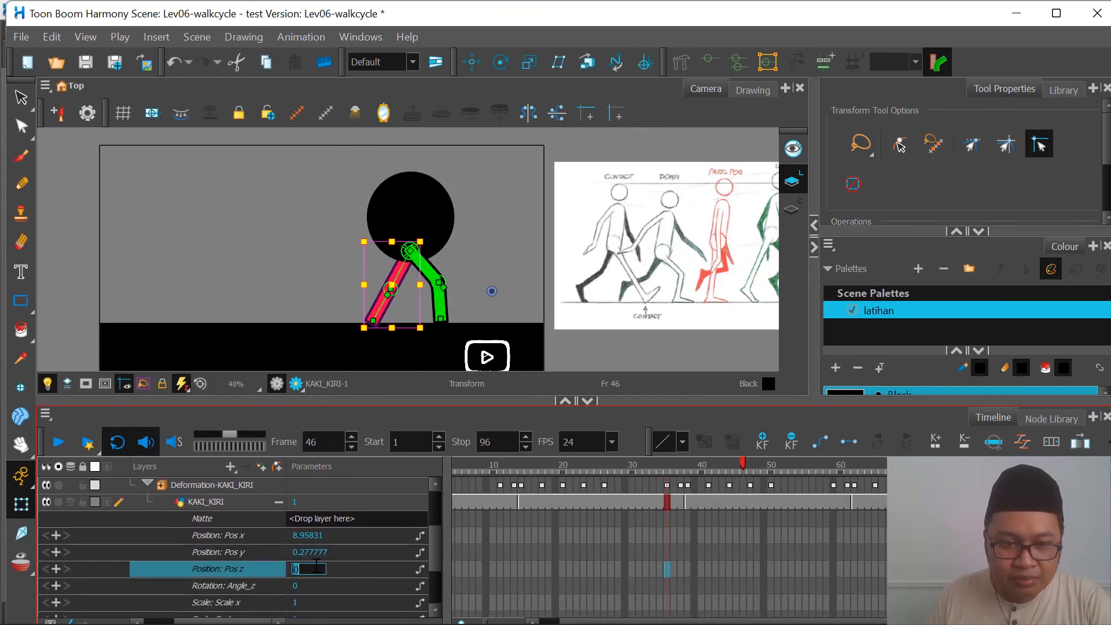
type("0.000")
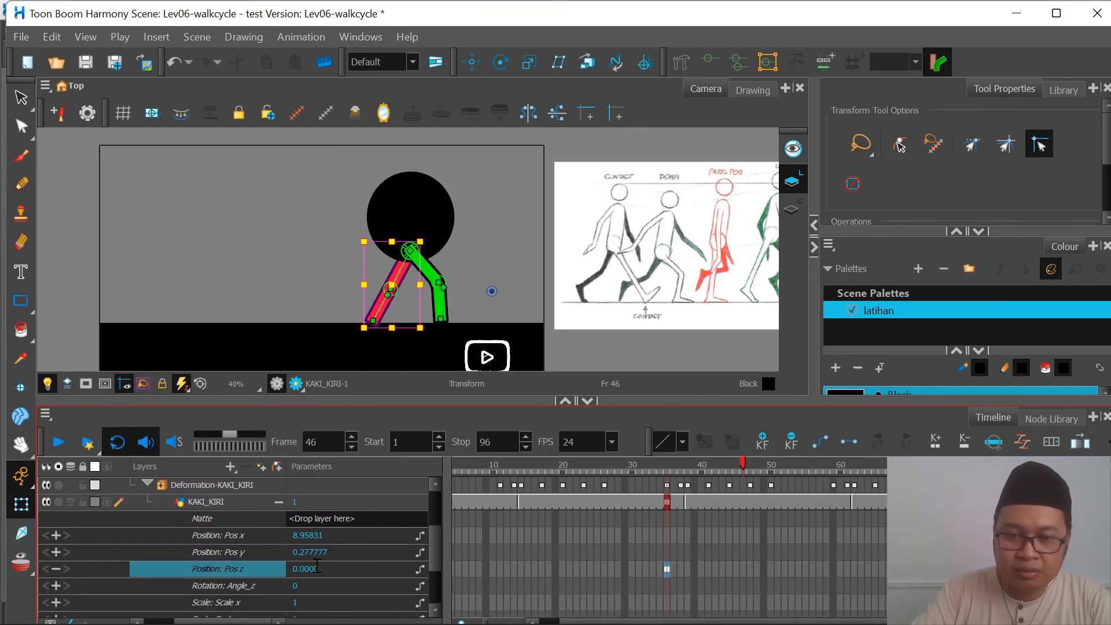
type("2")
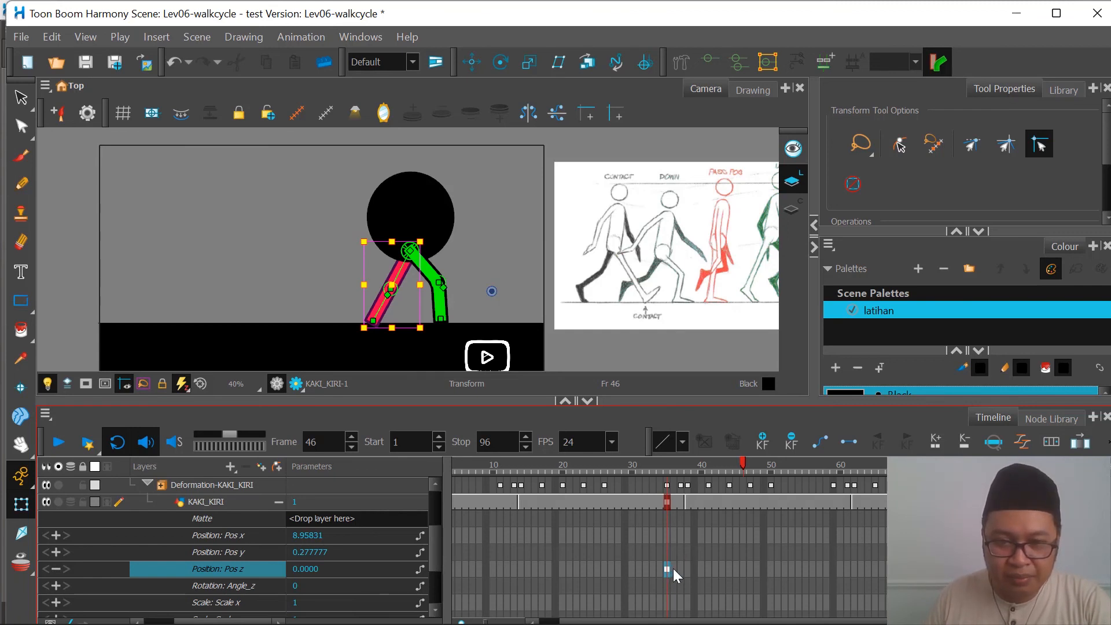
Step: Set KAKI_KIRI's Position: Pos z to 0.01 at frame 48
left_click(686, 569)
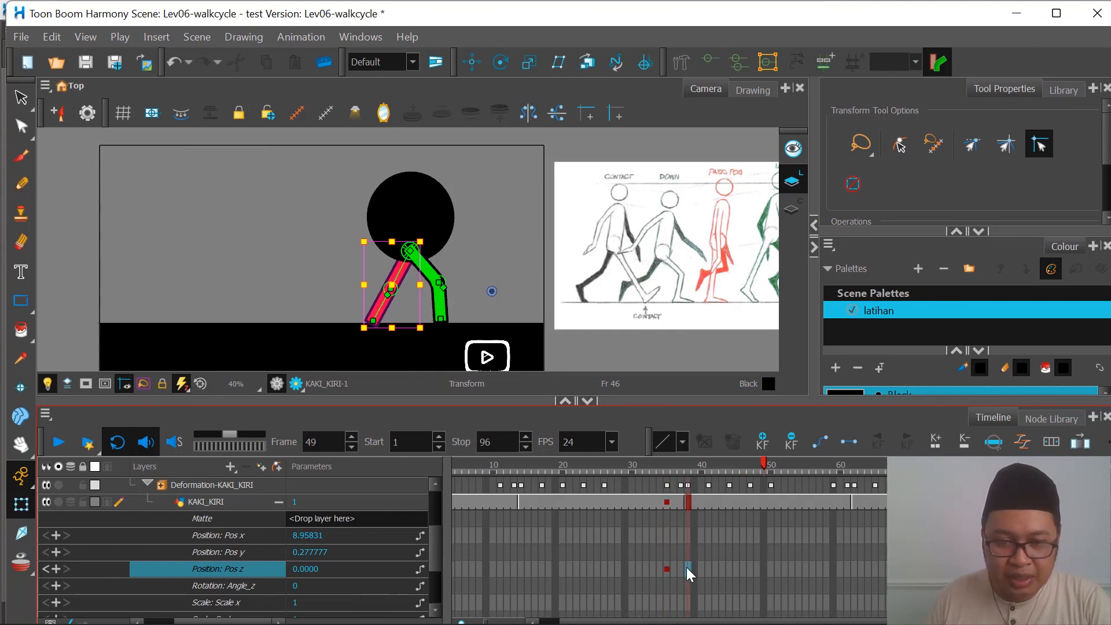
scroll(686, 555, "up", 2)
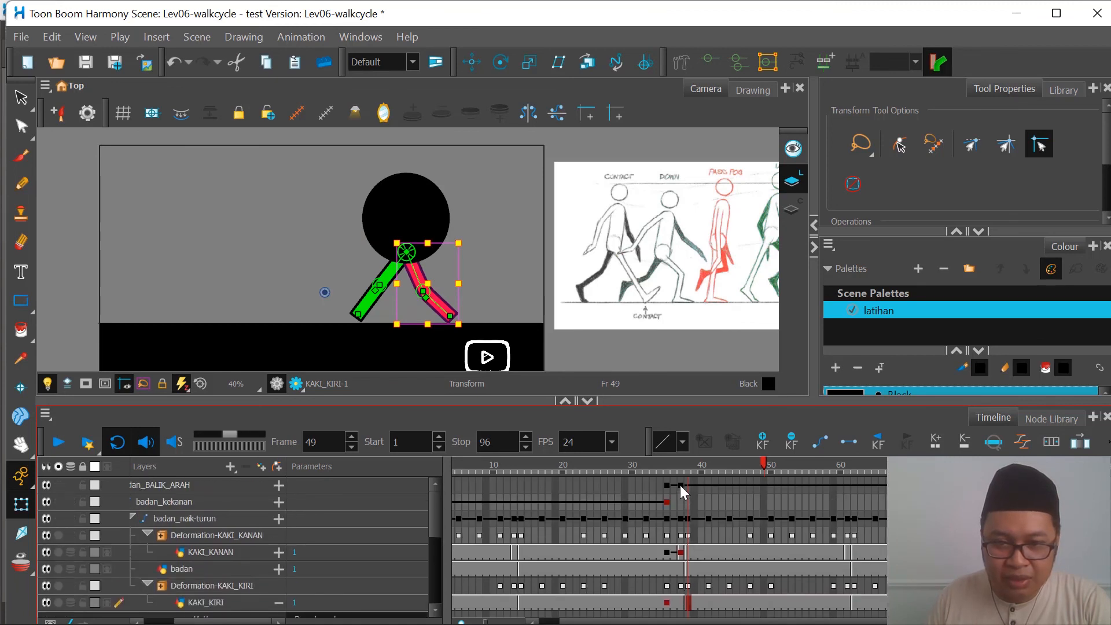
left_click(683, 467)
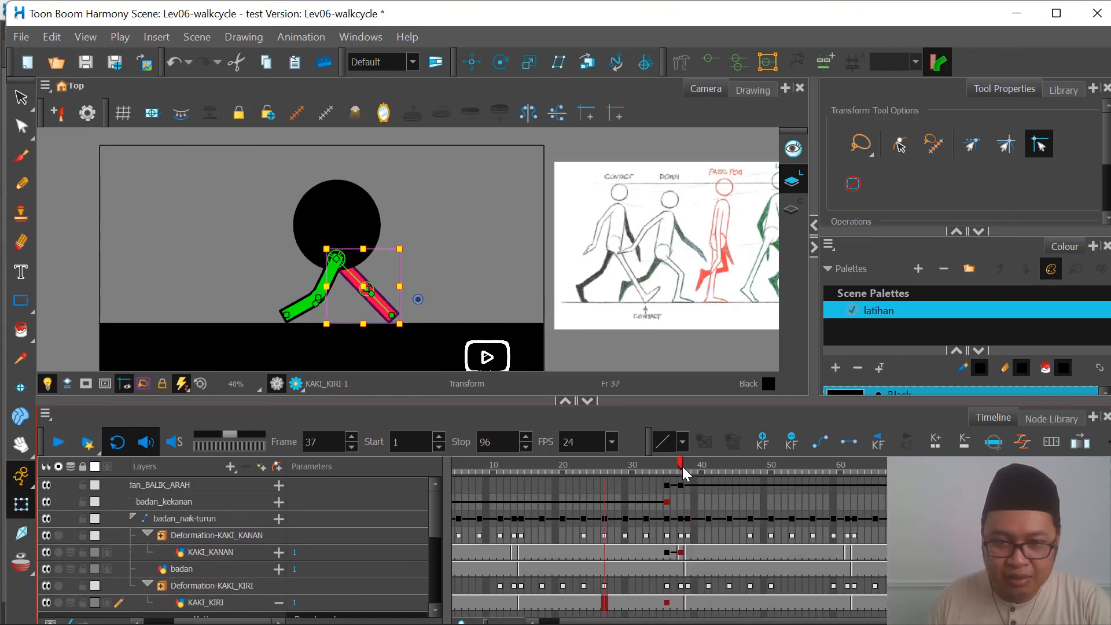
scroll(687, 539, "down", 1)
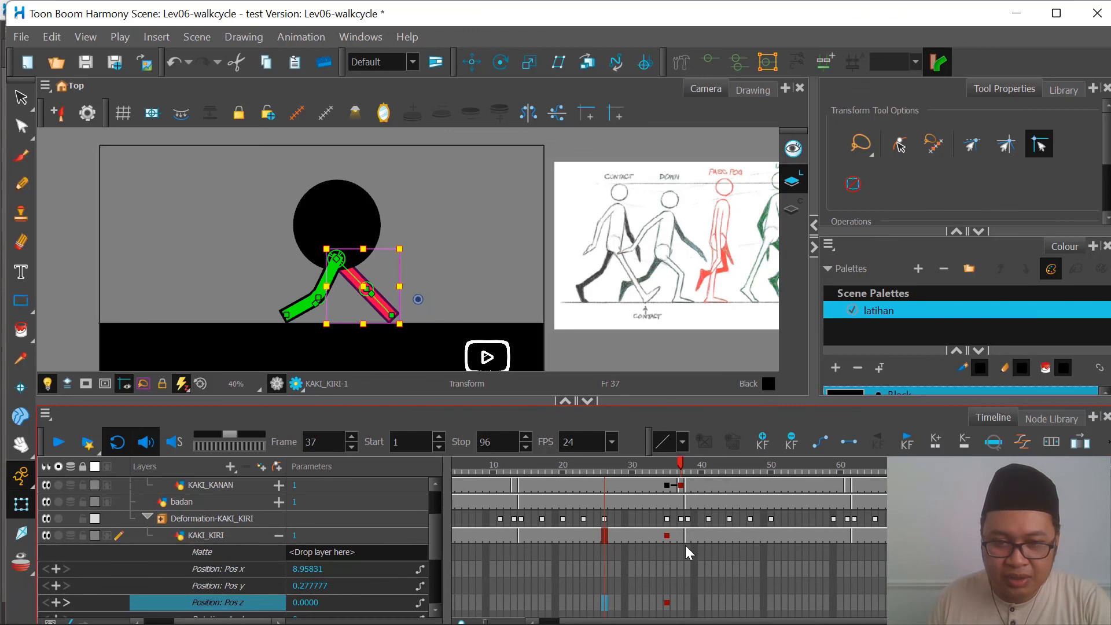
left_click(678, 598)
scroll(687, 609, "down", 1)
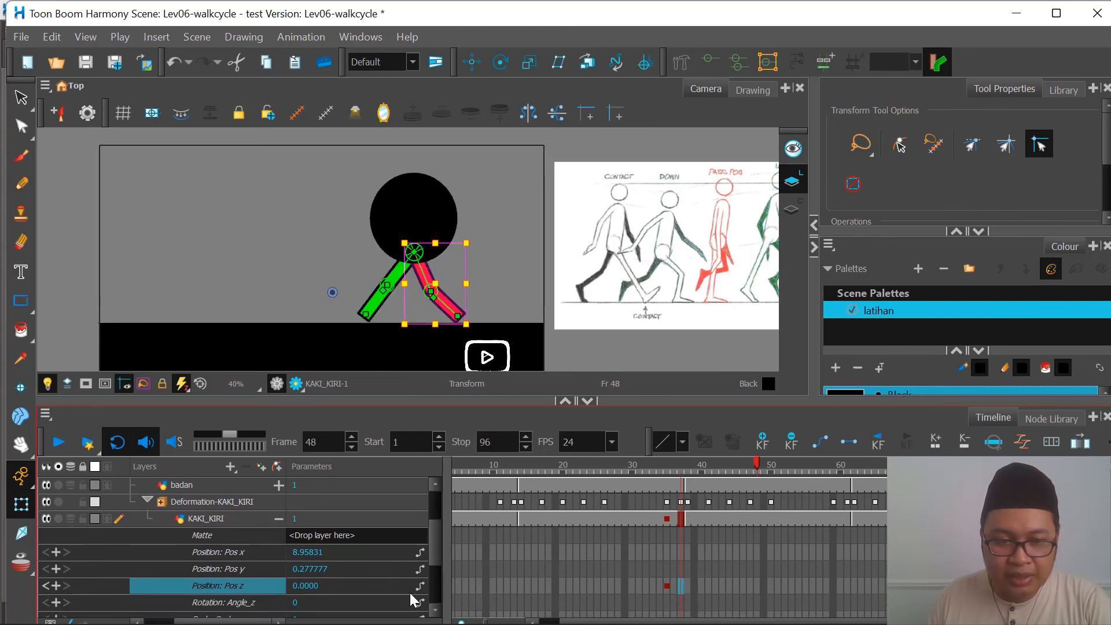
double_click(309, 587)
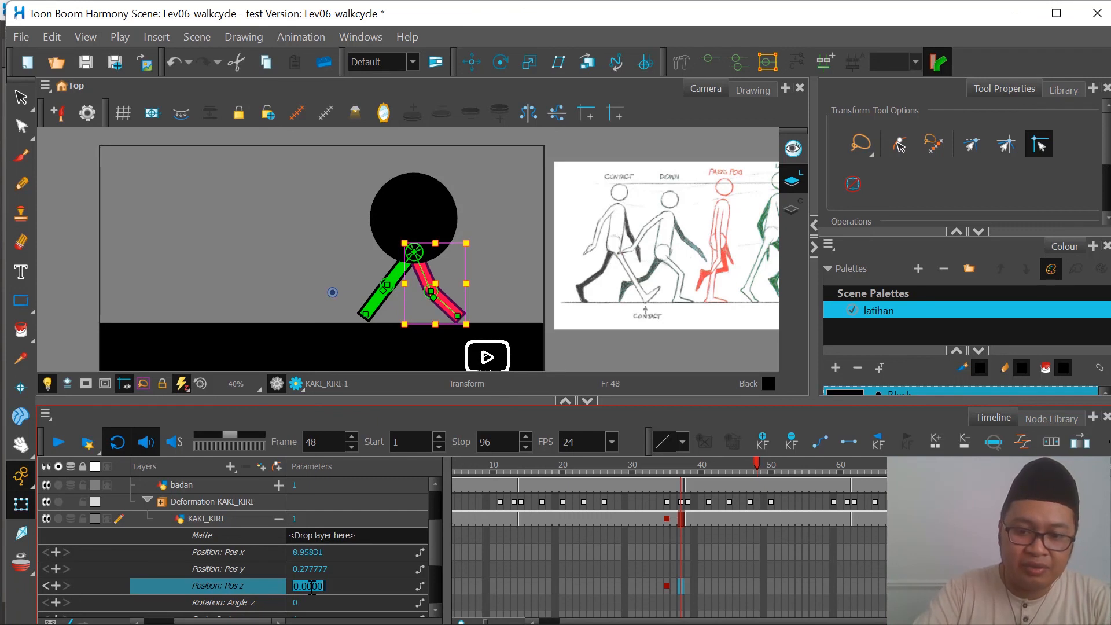
type("+")
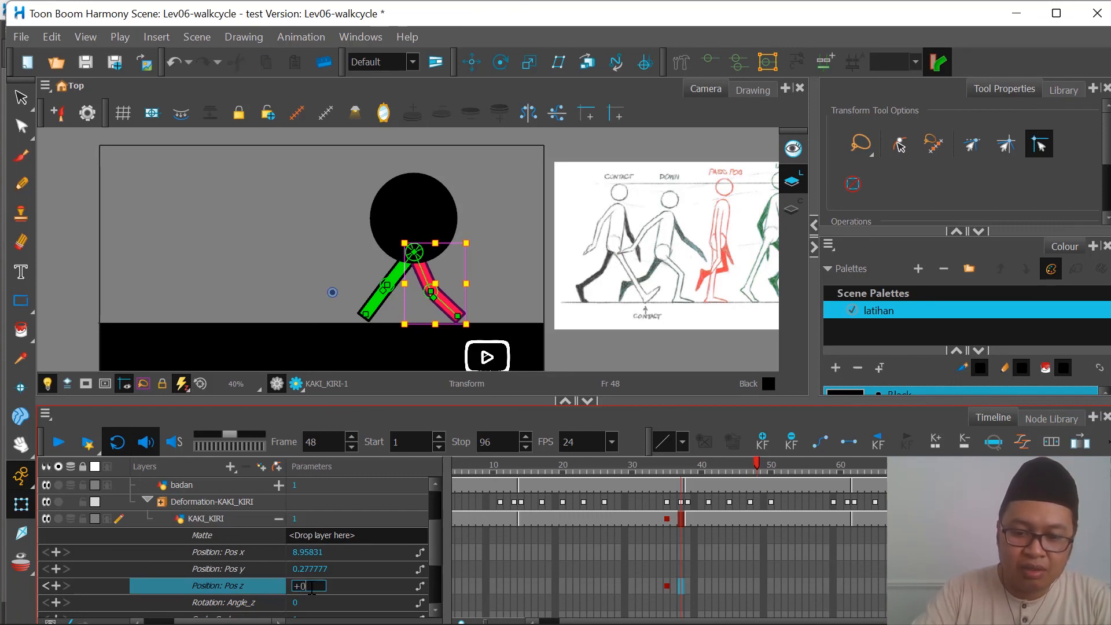
type("0.01")
key("Return")
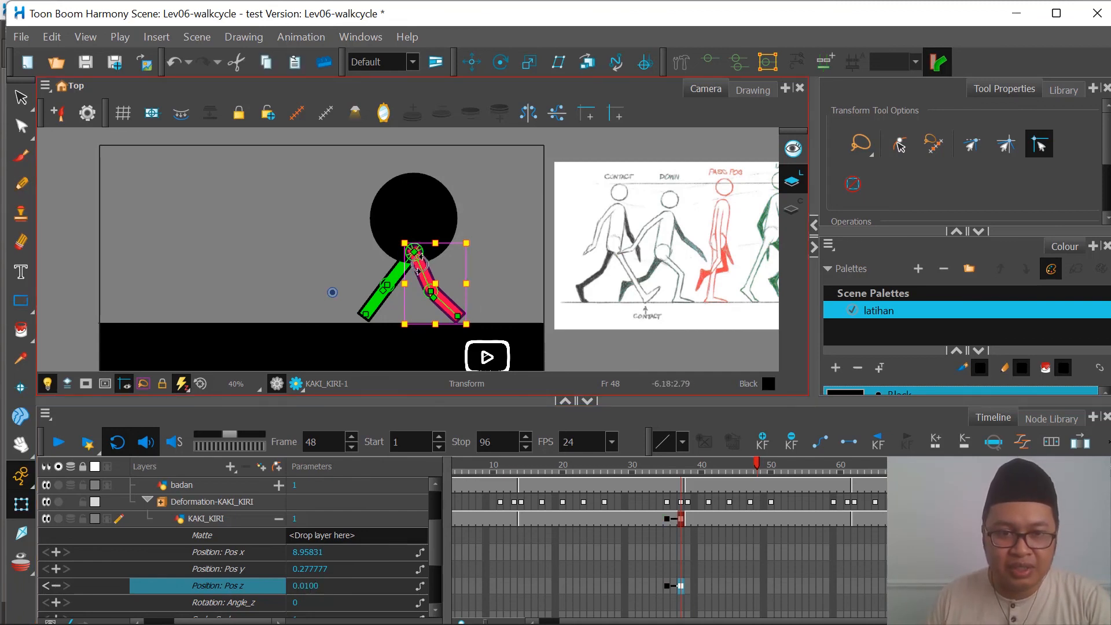
Step: Play back the walk to check the leg order before and after the turn, and collapse KAKI_KIRI's parameters
left_click_drag(574, 463, 453, 499)
left_click(57, 445)
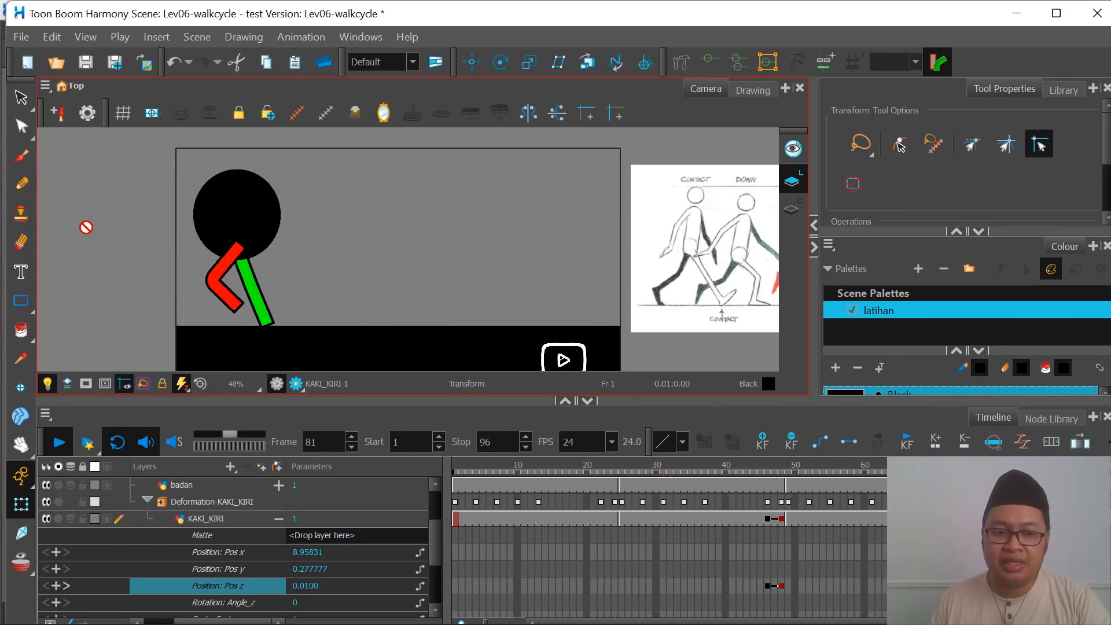
left_click(278, 519)
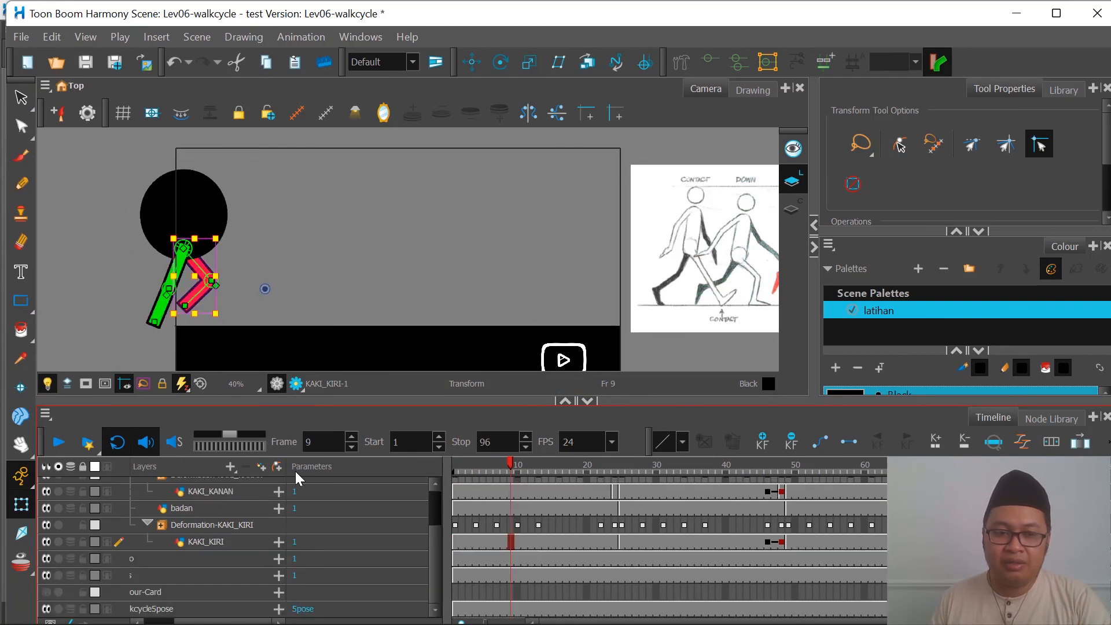
scroll(176, 477, "up", 3)
left_click(58, 443)
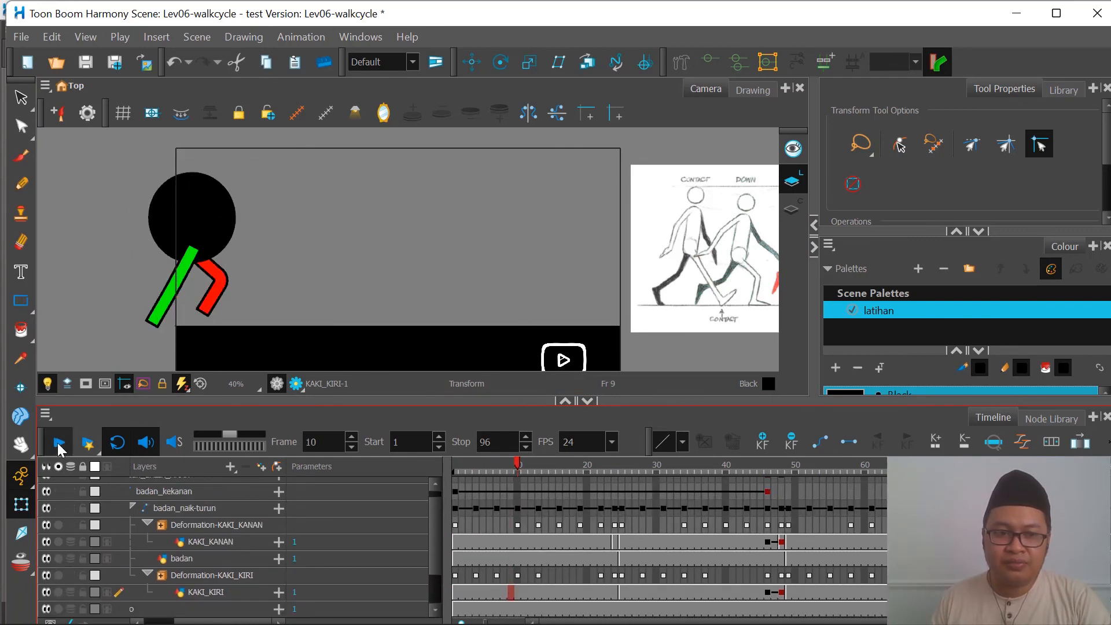
Step: Scrub the opening frames of the walk and return to frame 1 with the whole camera frame in view
left_click(456, 465)
left_click_drag(461, 464, 497, 466)
left_click(456, 483)
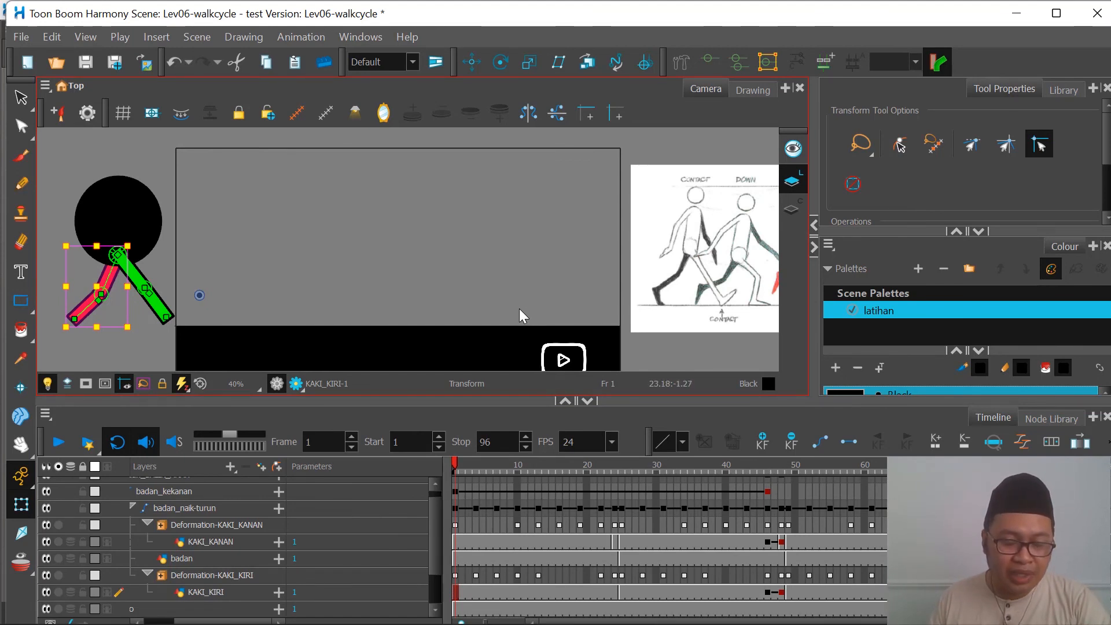
scroll(516, 277, "down", 1)
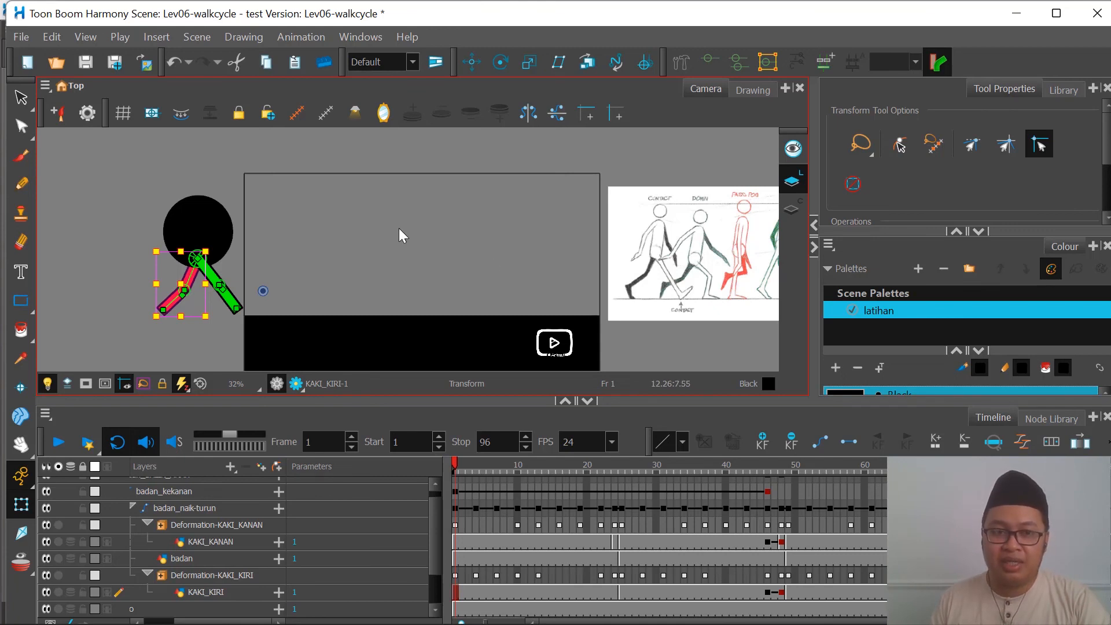
scroll(399, 234, "down", 1)
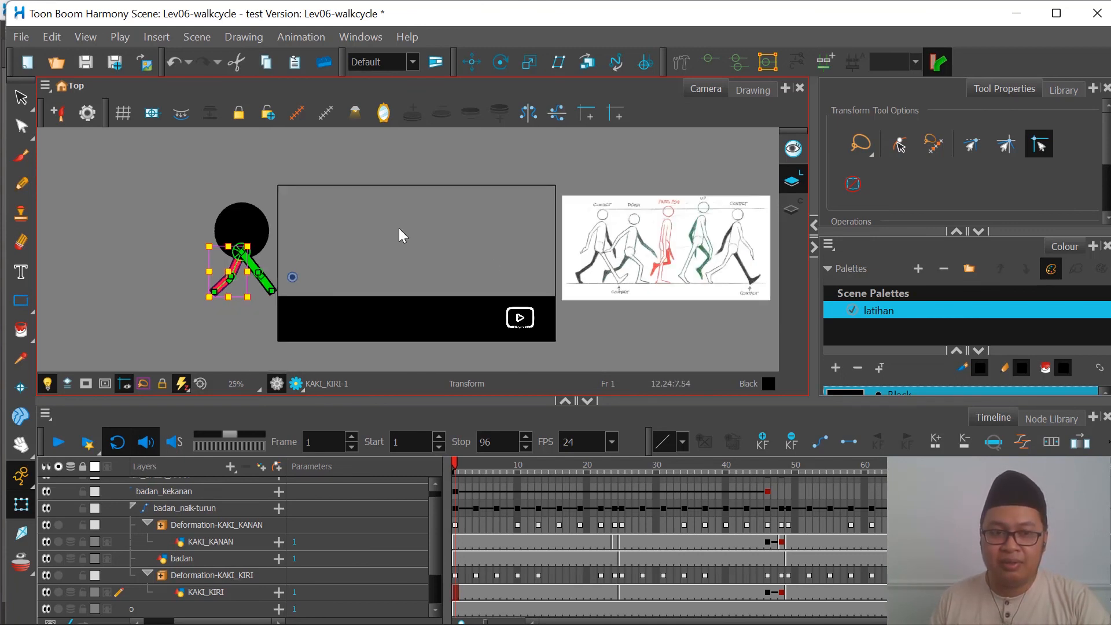